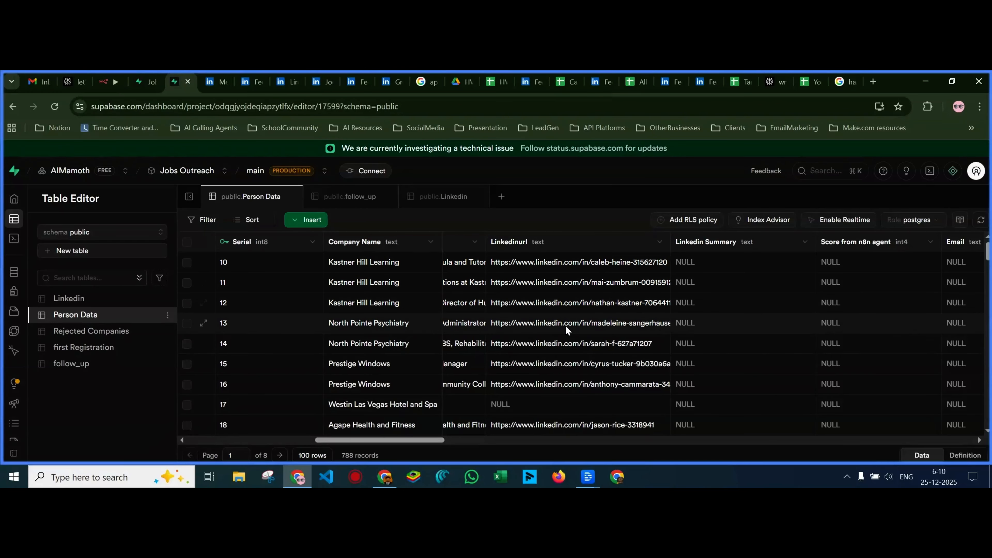
Review the Linkedinurl entries down the Person Data table and switch to the Profile scrapper workflow in n8n
scroll(563, 374, down, 5)
scroll(564, 375, down, 15)
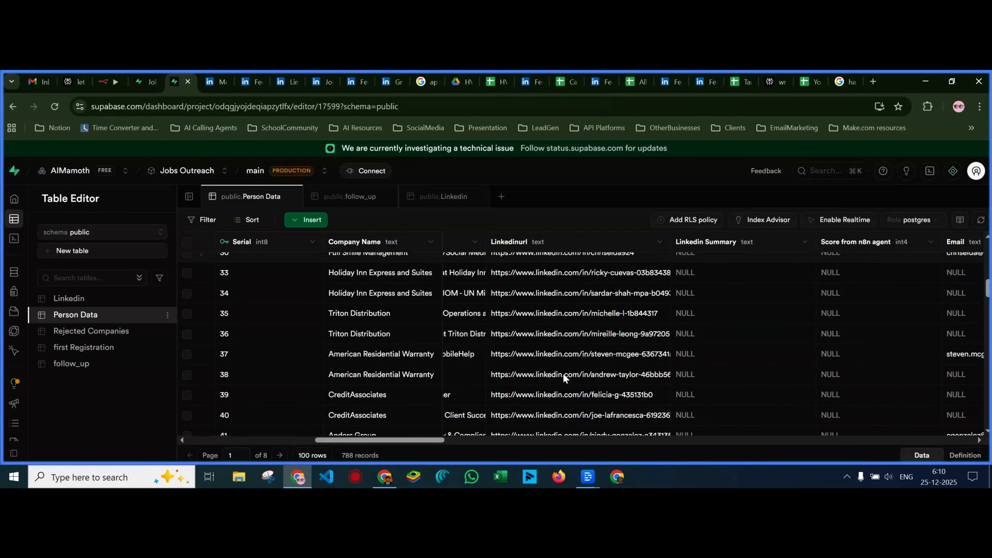
scroll(564, 375, down, 12)
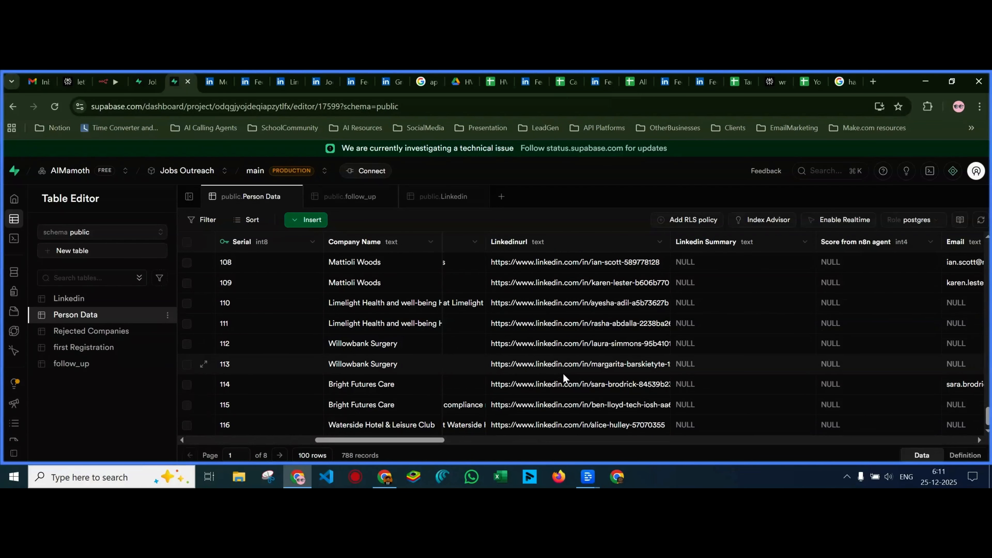
click(385, 478)
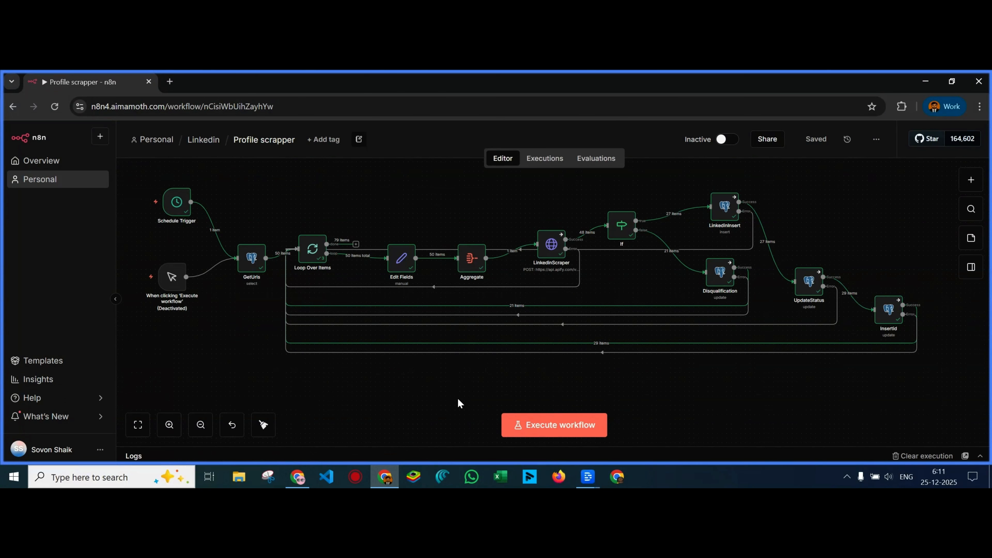
Switch back to Supabase, open the Linkedin table and look through its rows down to the last entries
click(296, 477)
click(437, 197)
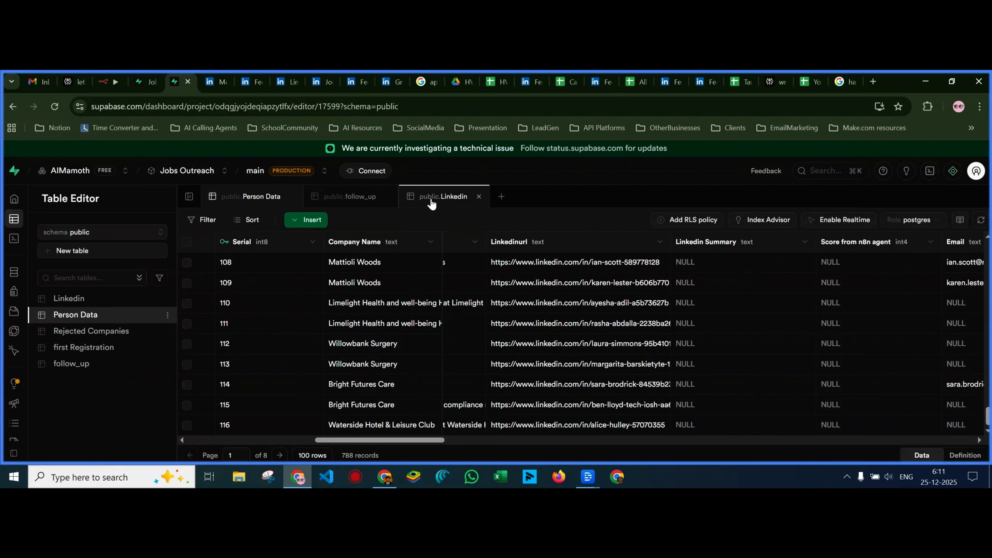
scroll(392, 331, down, 20)
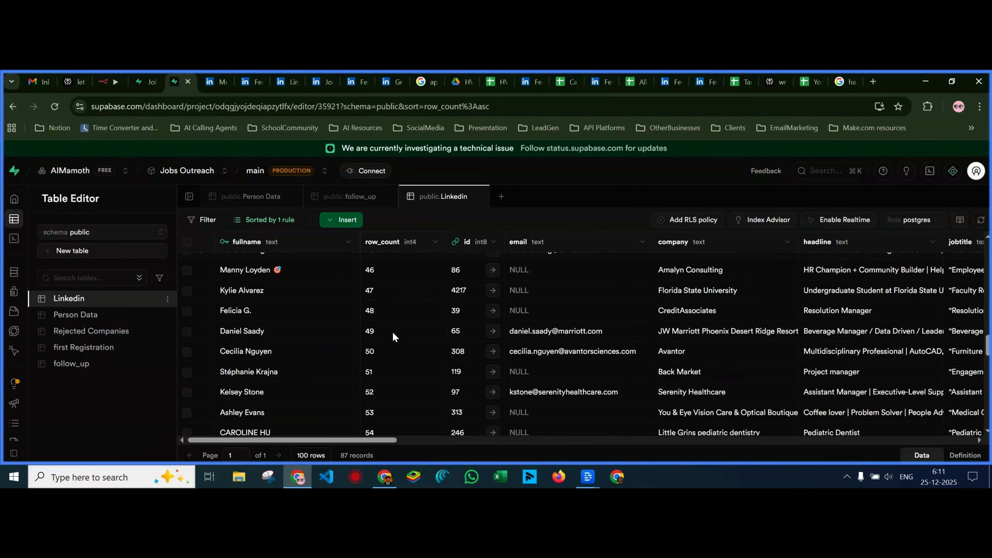
scroll(393, 331, down, 8)
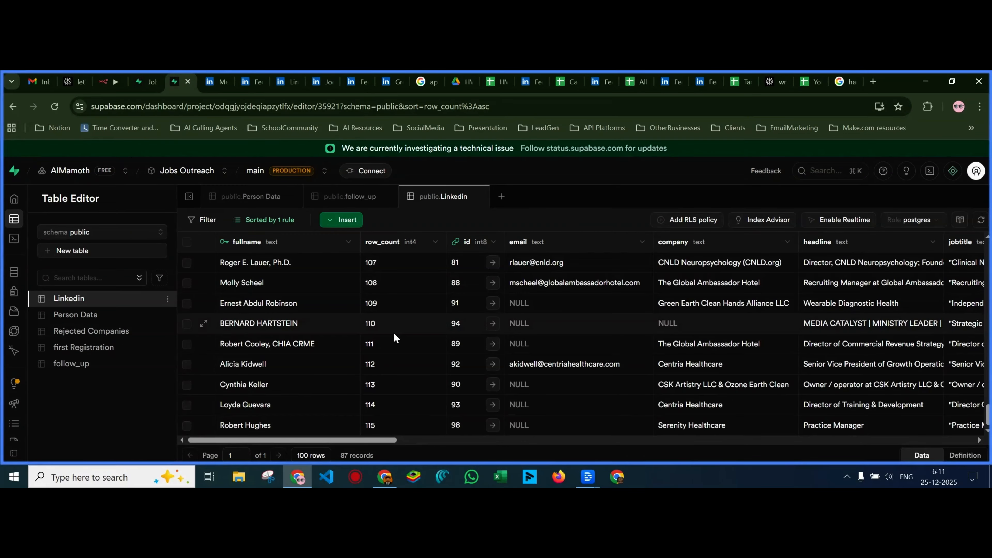
Refresh the Linkedin table and examine its scraped profile rows from the first entry to the last
click(981, 220)
scroll(413, 359, up, 5)
scroll(413, 359, down, 5)
scroll(450, 375, up, 6)
scroll(438, 392, up, 20)
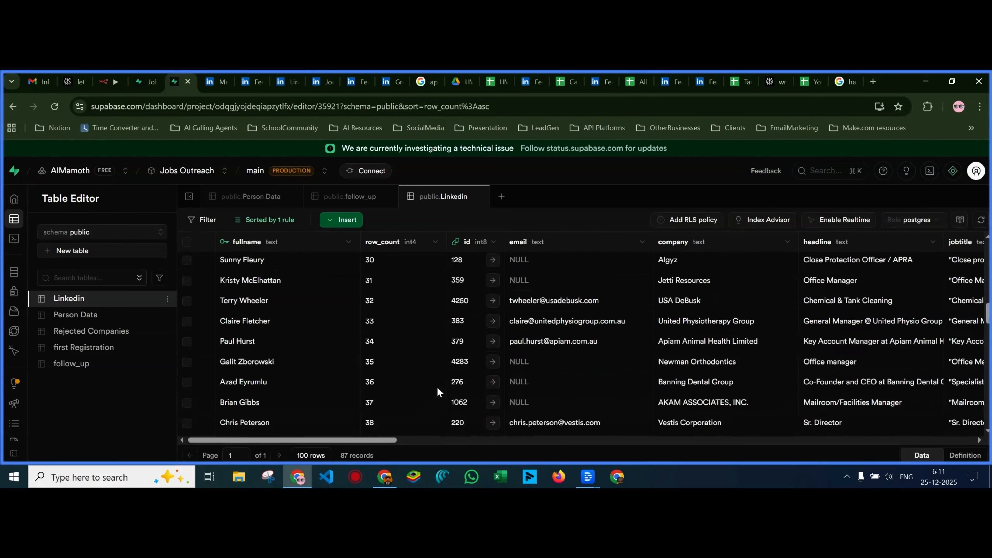
scroll(436, 386, up, 8)
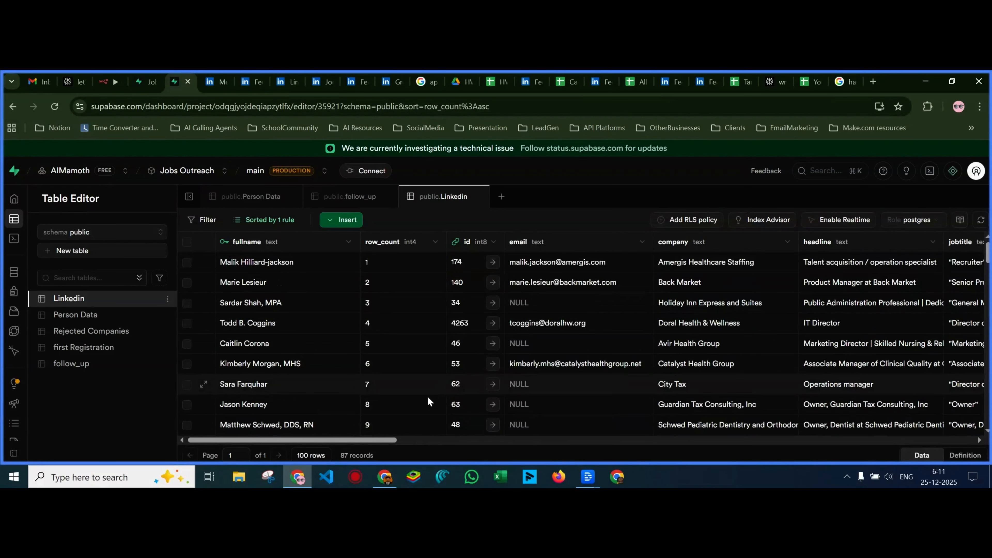
scroll(413, 352, down, 20)
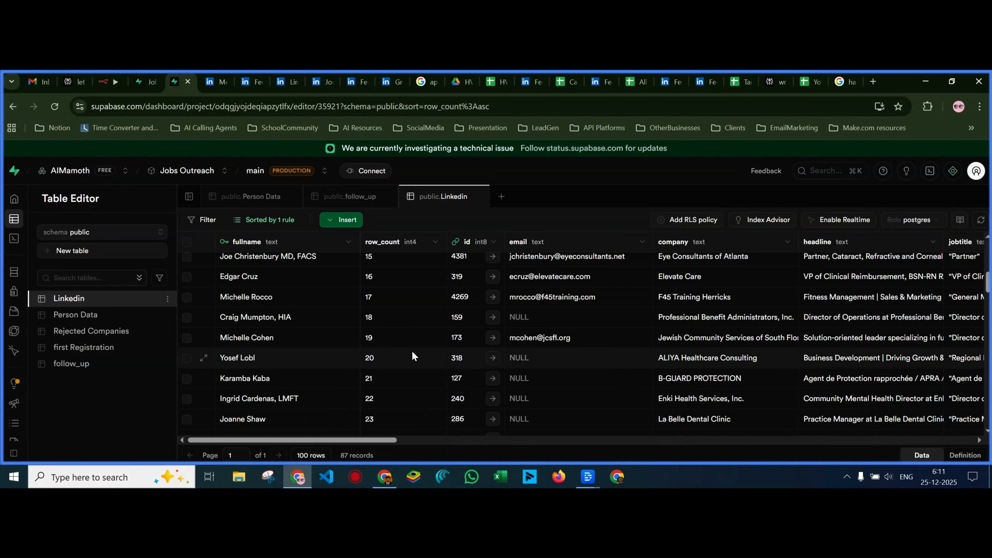
scroll(412, 350, down, 20)
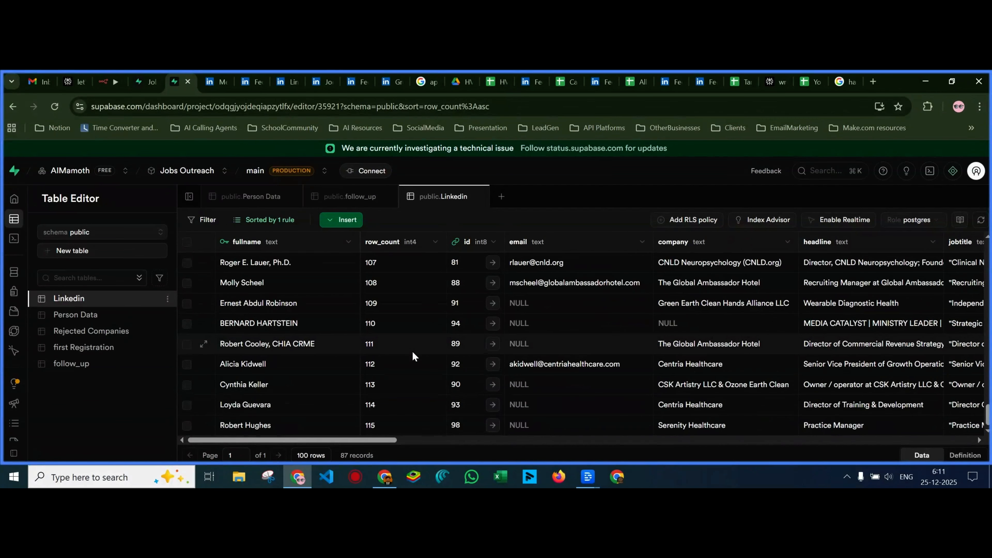
Switch to n8n, execute the Profile scrapper workflow from its Schedule Trigger and save the workflow
click(387, 476)
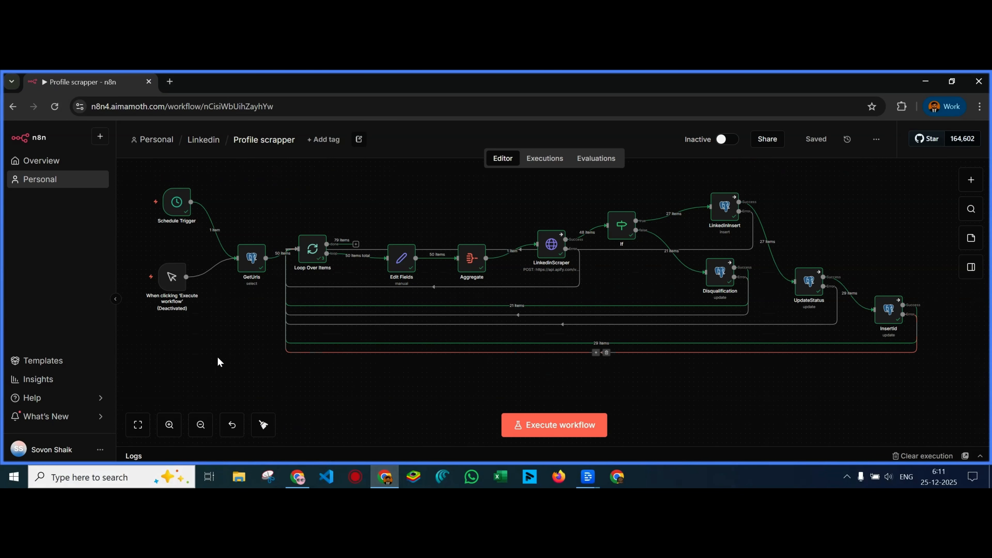
click(137, 203)
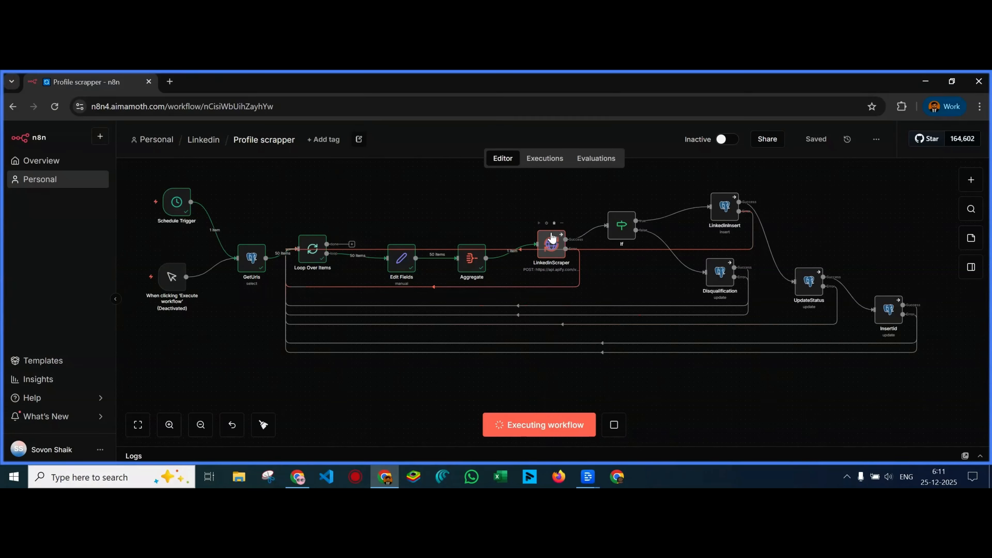
mouse_move(552, 238)
mouse_down()
mouse_move(552, 214)
mouse_move(549, 239)
mouse_up()
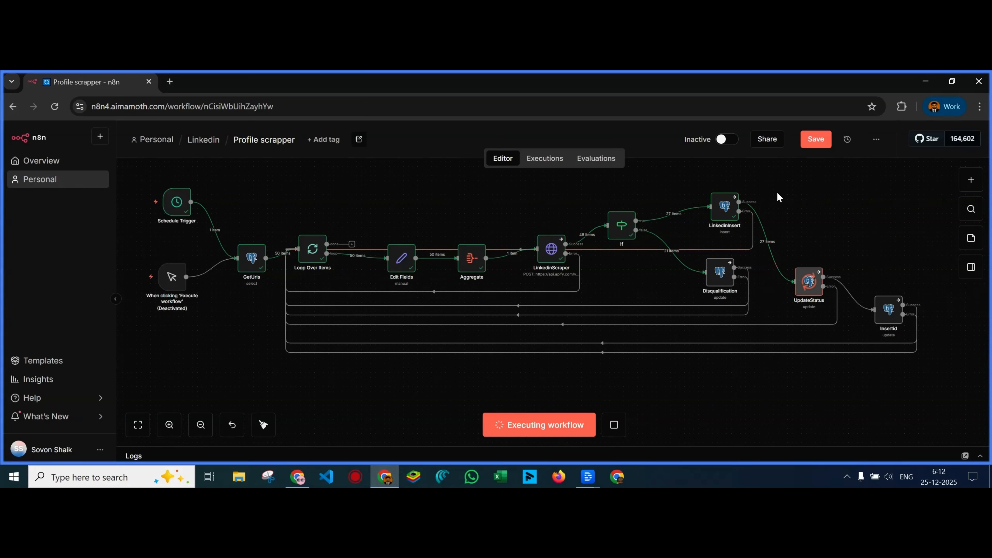
mouse_move(623, 228)
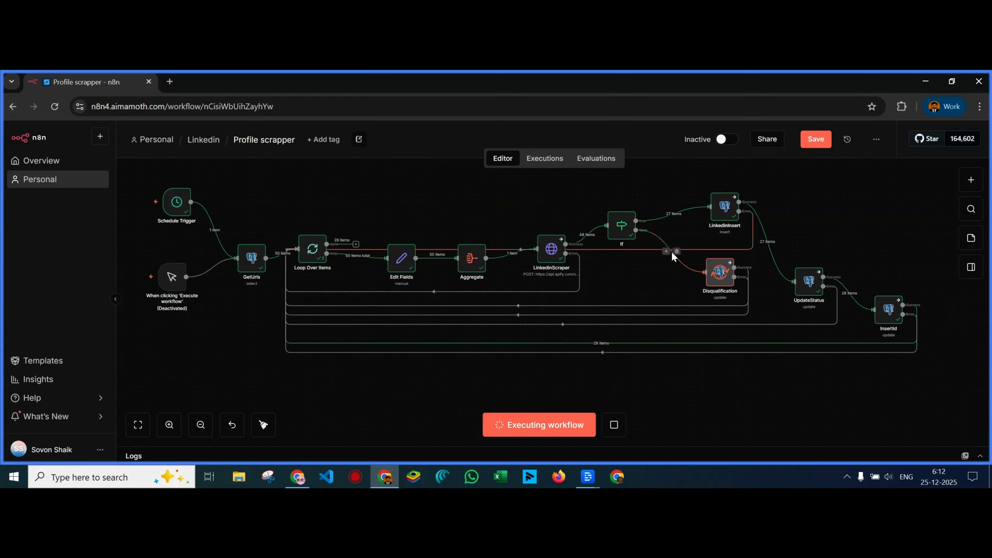
mouse_move(719, 282)
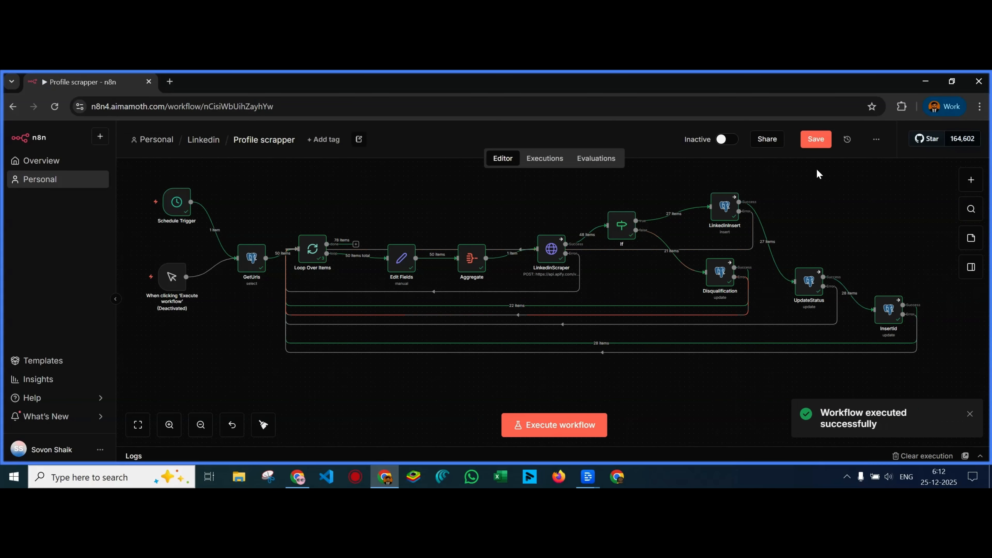
click(821, 145)
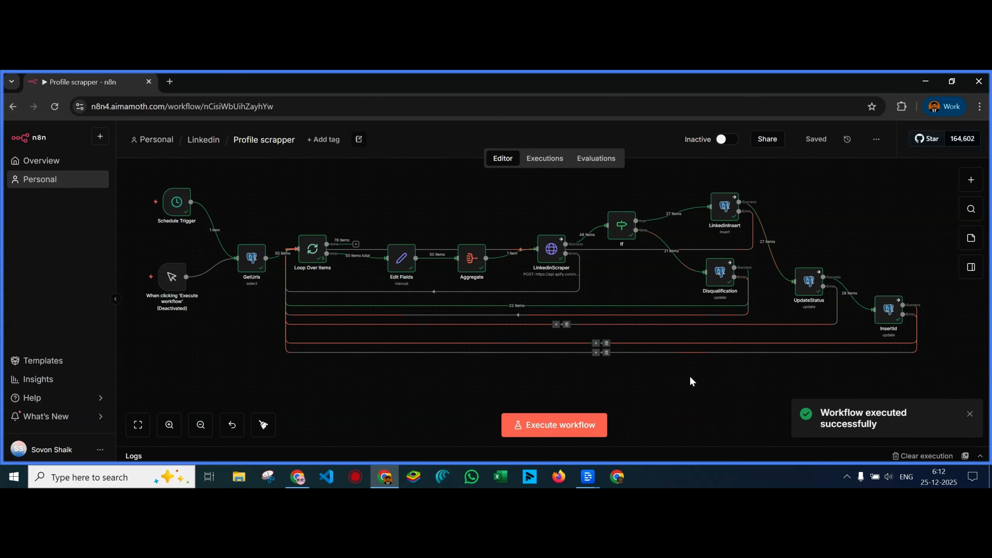
Switch to Supabase, refresh the Linkedin table and examine the entries at its end and back up to the start
click(300, 483)
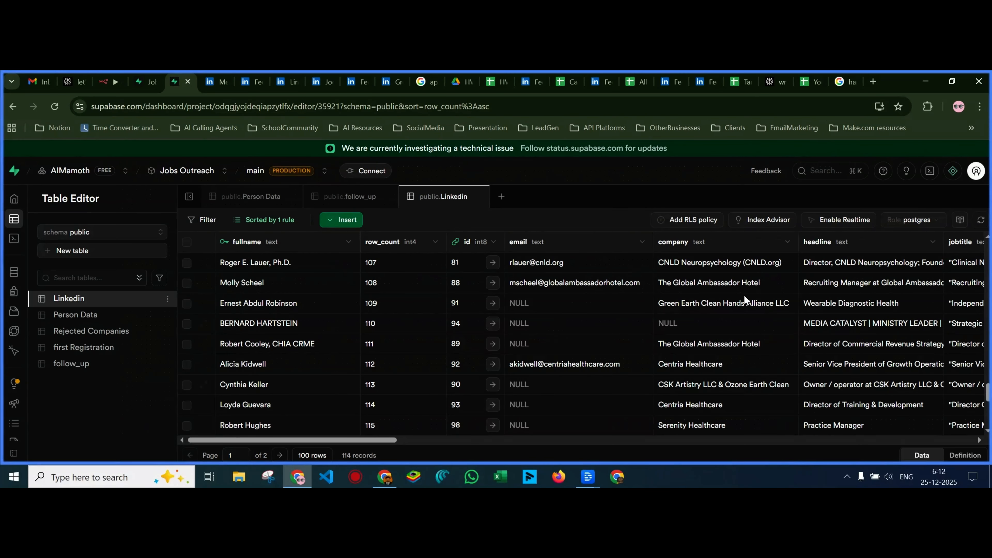
click(980, 222)
click(980, 221)
scroll(410, 399, down, 6)
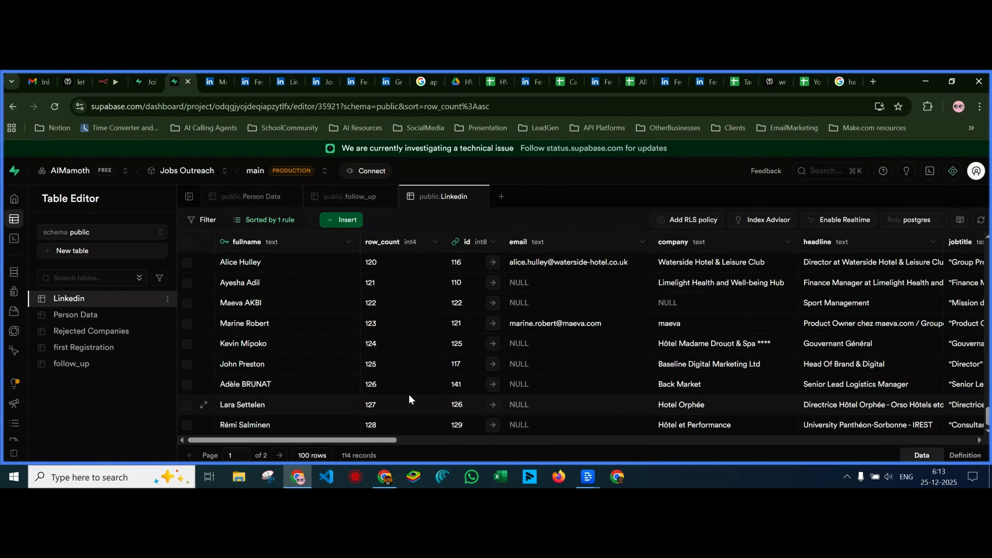
scroll(559, 389, up, 2)
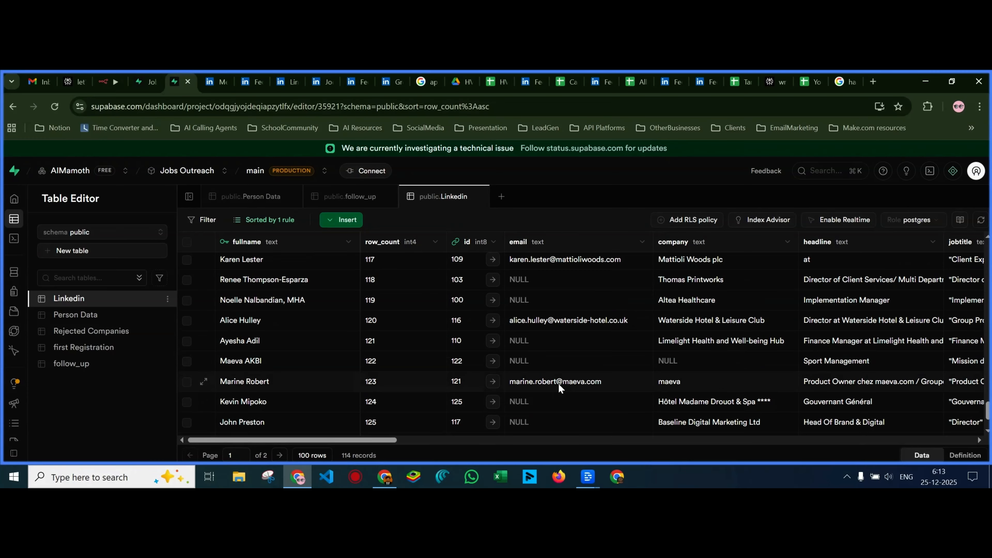
scroll(558, 387, up, 10)
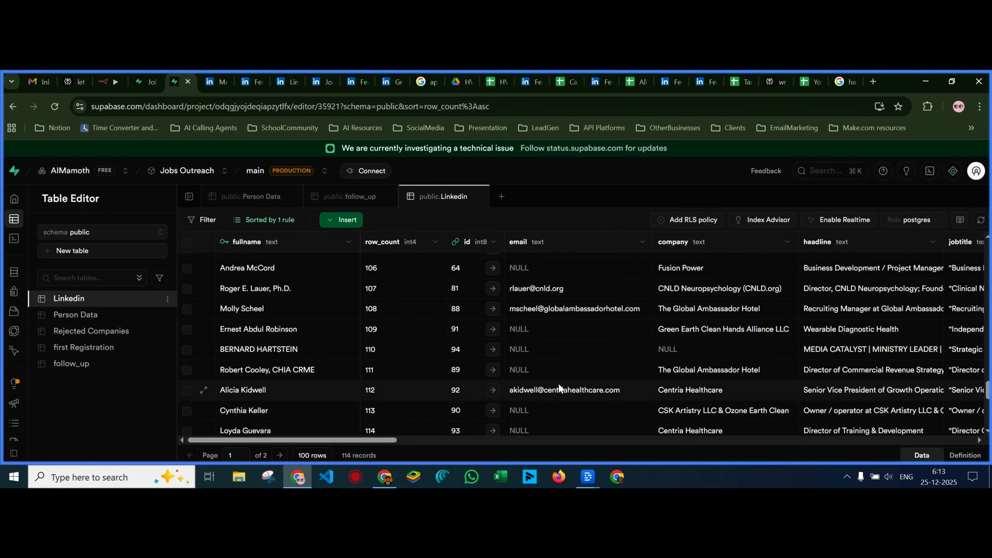
scroll(559, 387, up, 20)
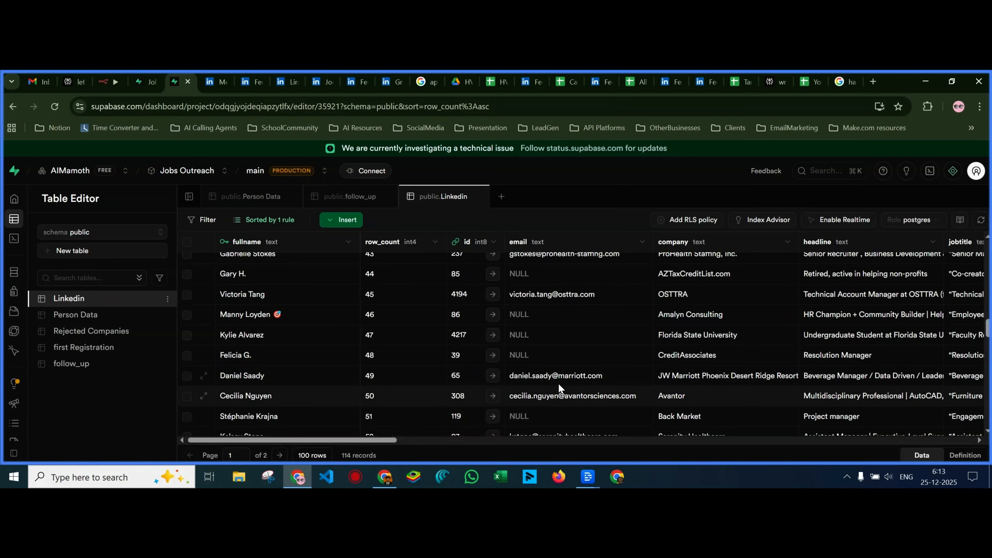
scroll(559, 387, up, 10)
scroll(559, 387, up, 5)
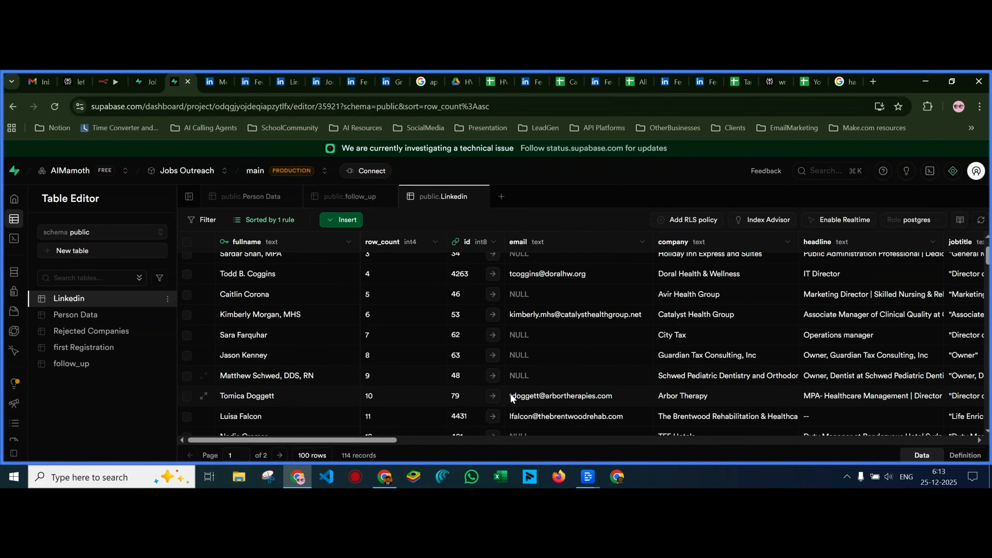
Inspect the Linkedin table's further columns through joblocation, reading the full experience value of the row with row_count 6
drag(376, 442, 534, 443)
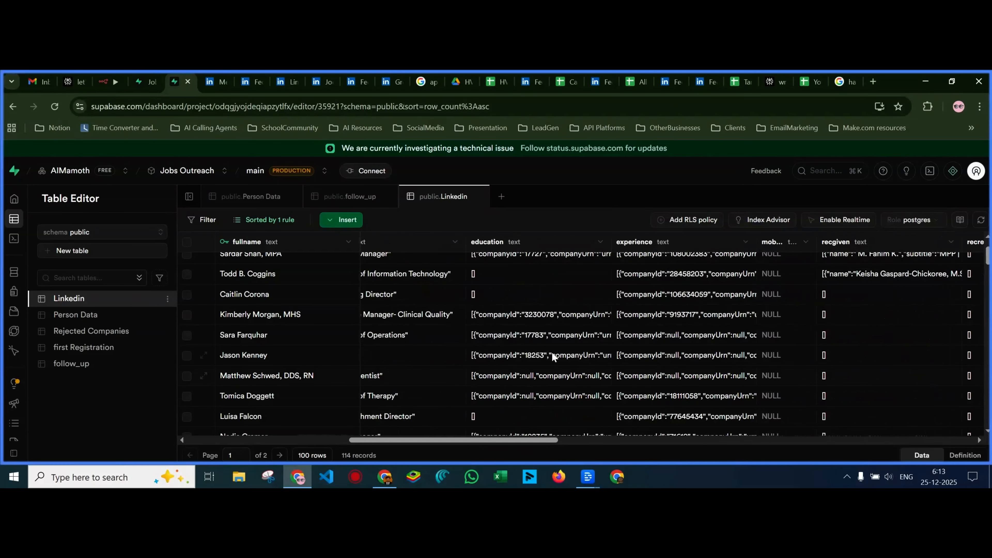
double_click(558, 312)
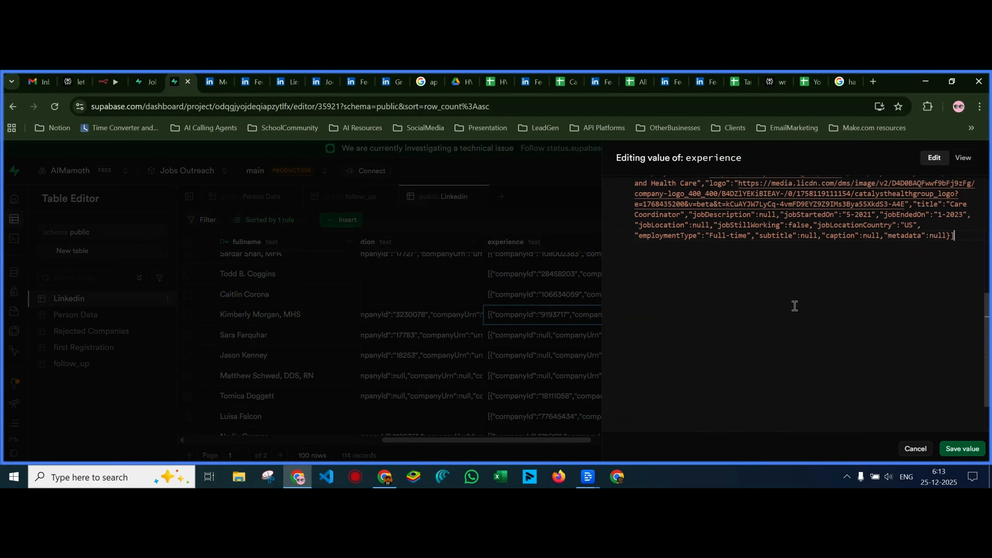
scroll(796, 307, up, 10)
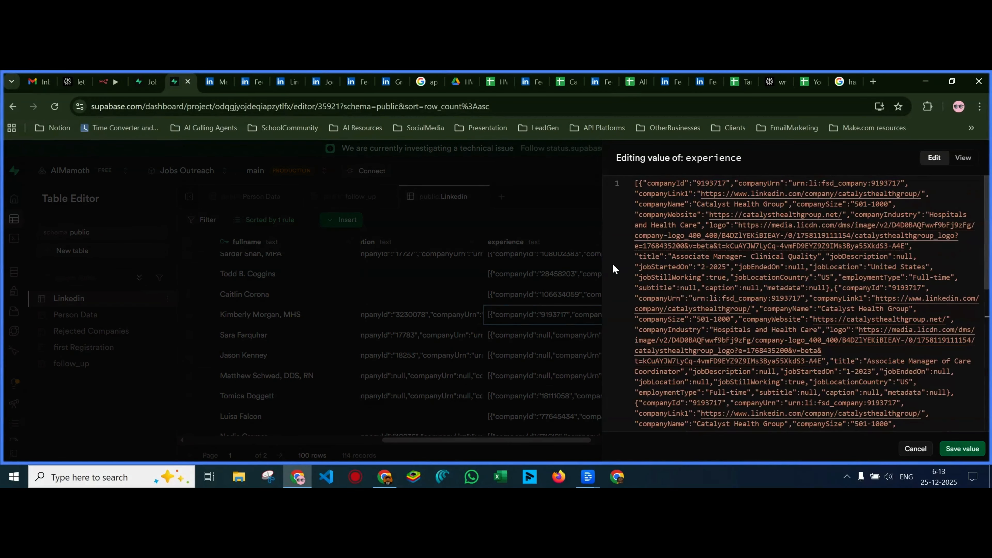
click(552, 194)
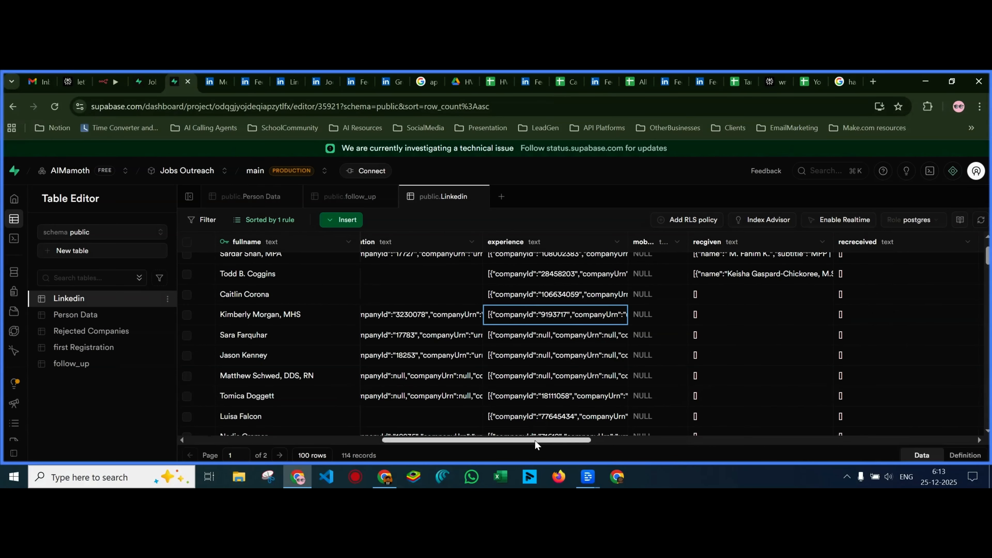
drag(536, 445, 676, 450)
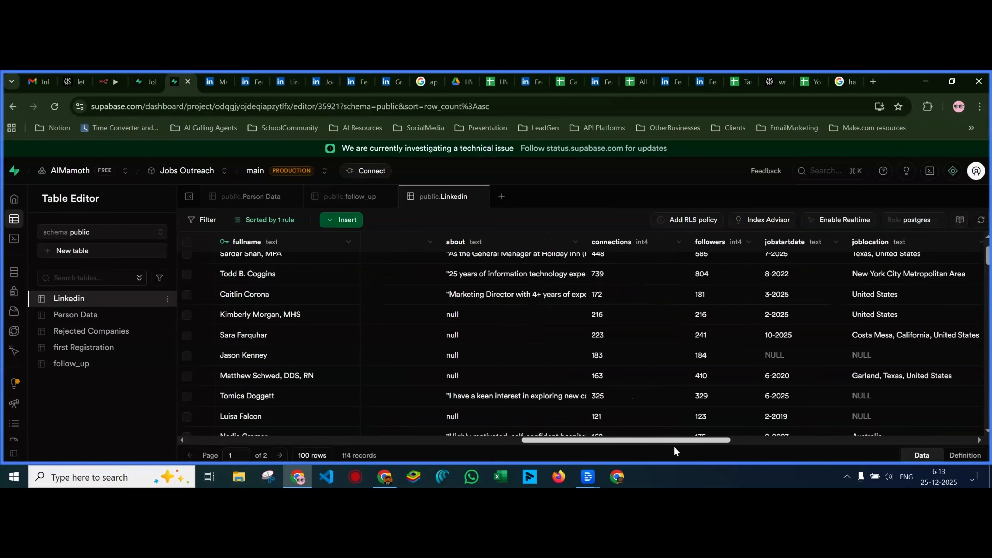
scroll(508, 355, up, 1)
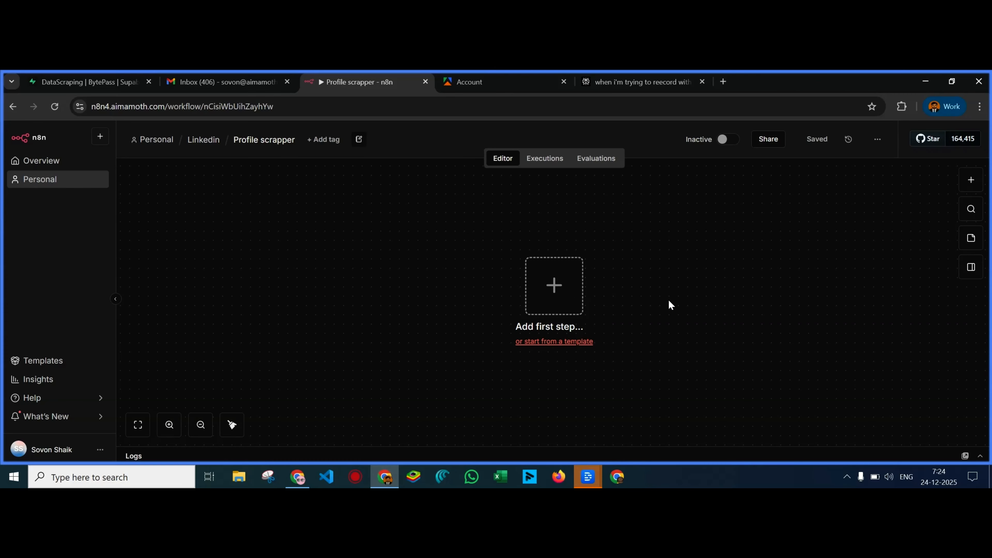
Add a manual "When clicking 'Execute workflow'" trigger to the empty Profile scrapper workflow and move it to the canvas's left side
key(Tab)
click(825, 270)
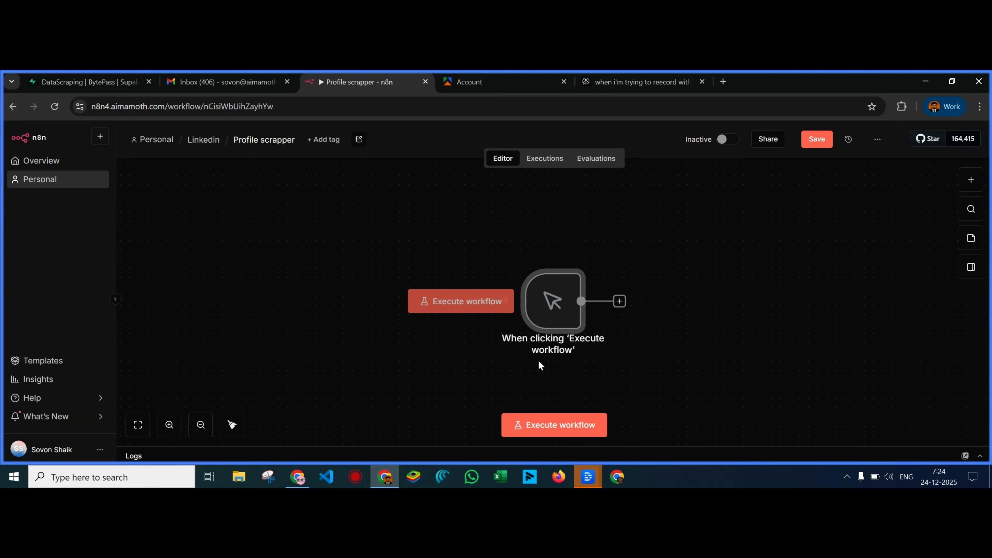
drag(557, 321, 297, 302)
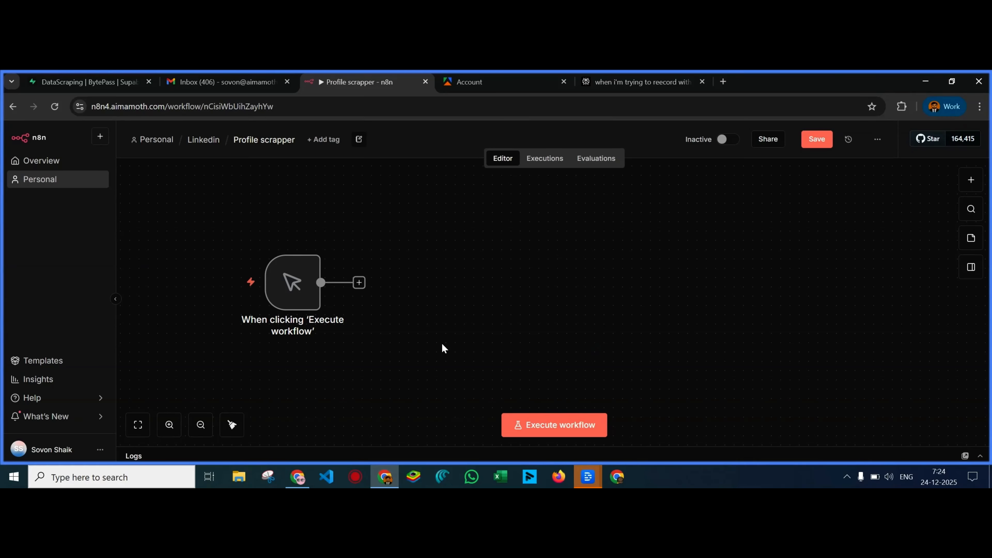
Add a Postgres node with the "Select rows from a table" action after the manual trigger
drag(359, 283, 370, 285)
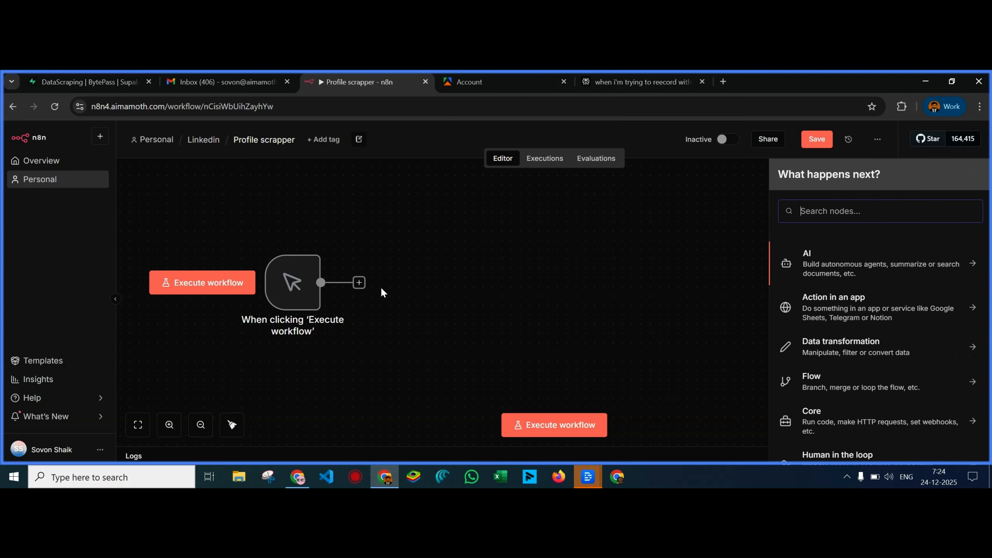
click(476, 317)
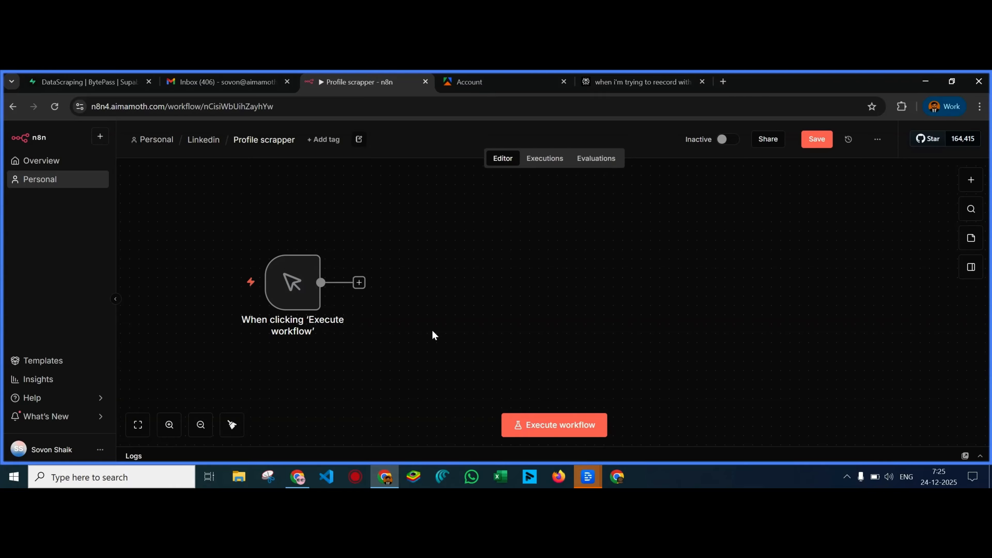
click(359, 283)
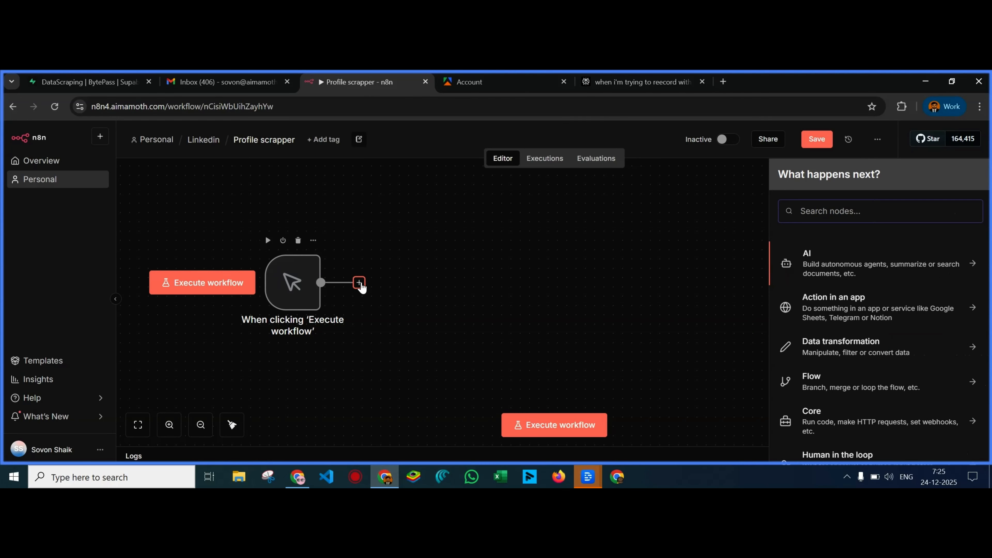
text(ostgrr)
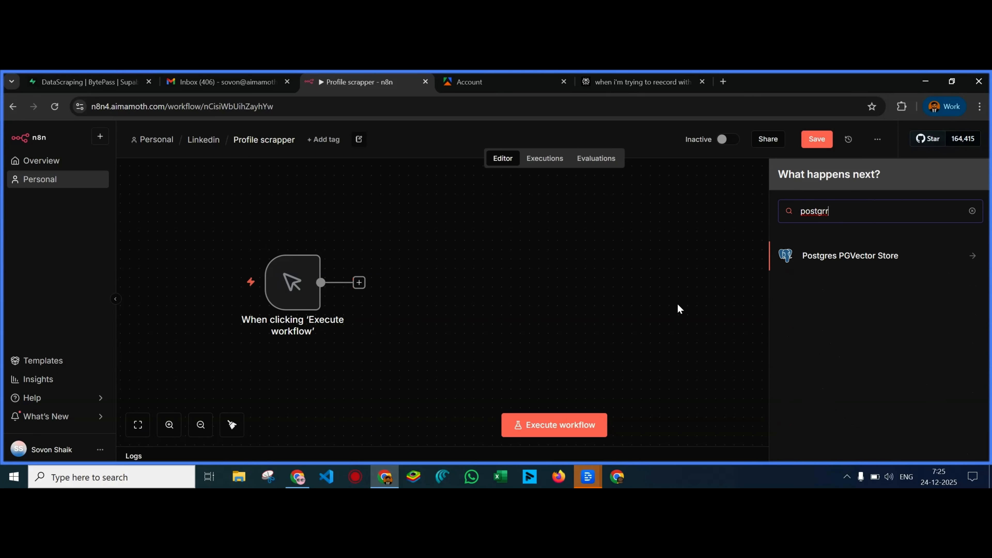
key(BackSpace)
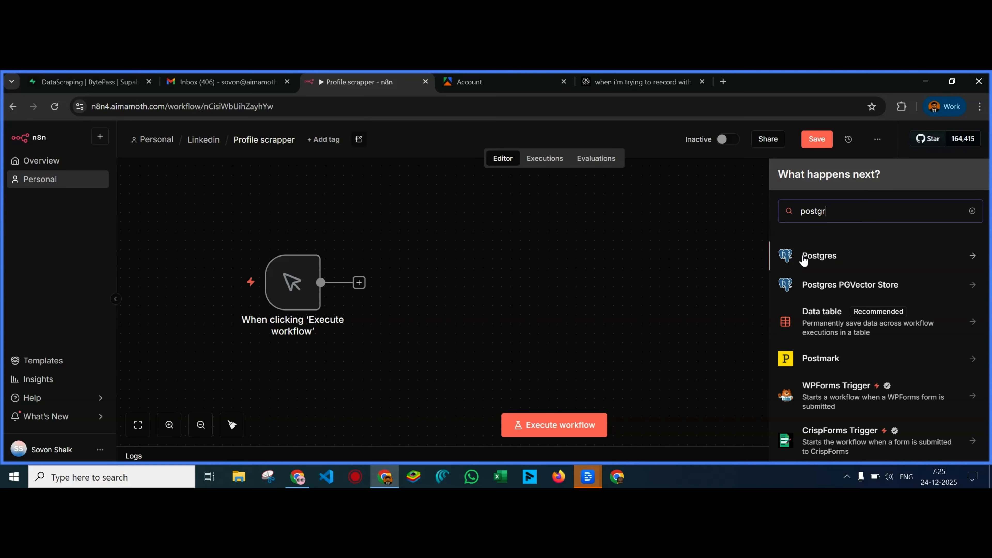
click(819, 257)
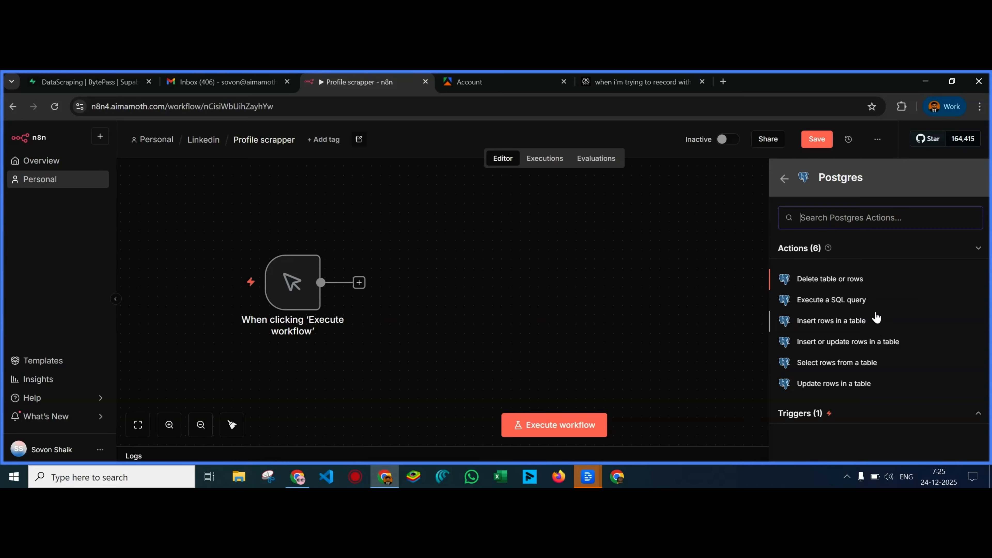
click(842, 363)
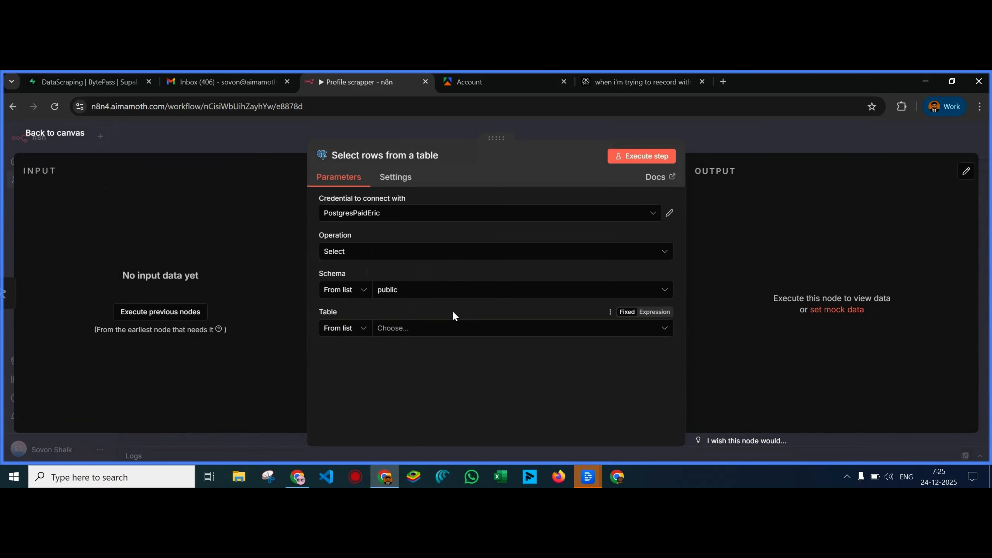
Configure the Postgres node with the PostgresFreeSupJobSite credential, the Select operation and the Person Data table
click(468, 214)
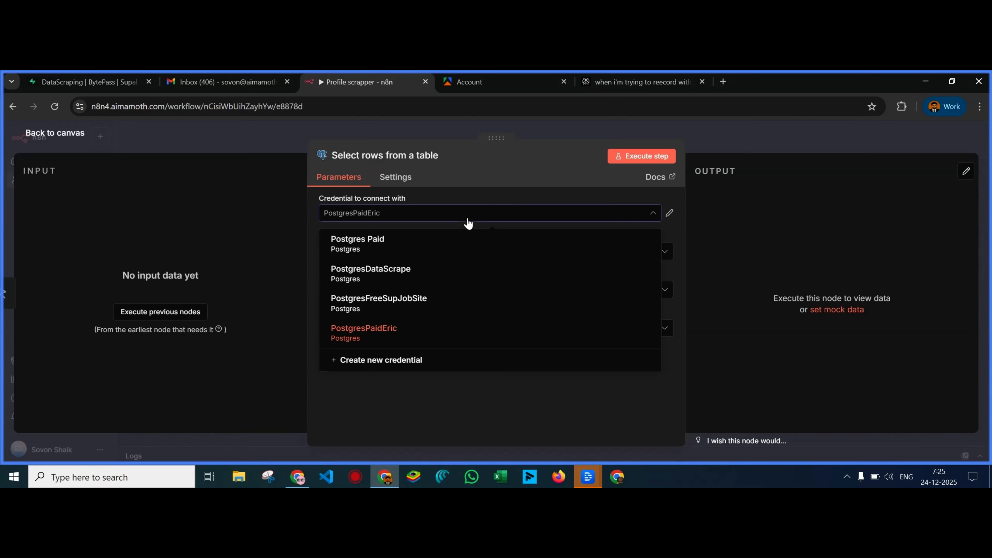
click(529, 303)
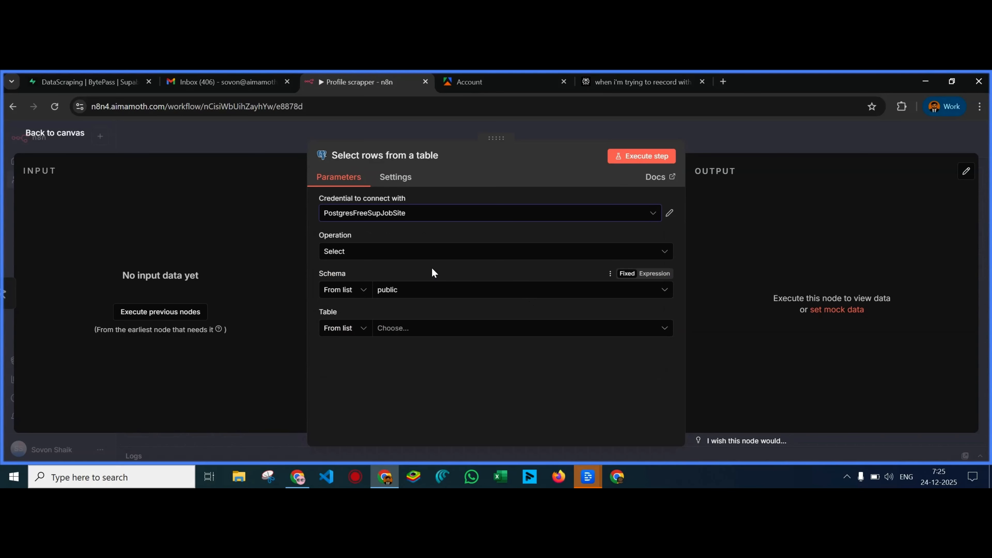
click(549, 258)
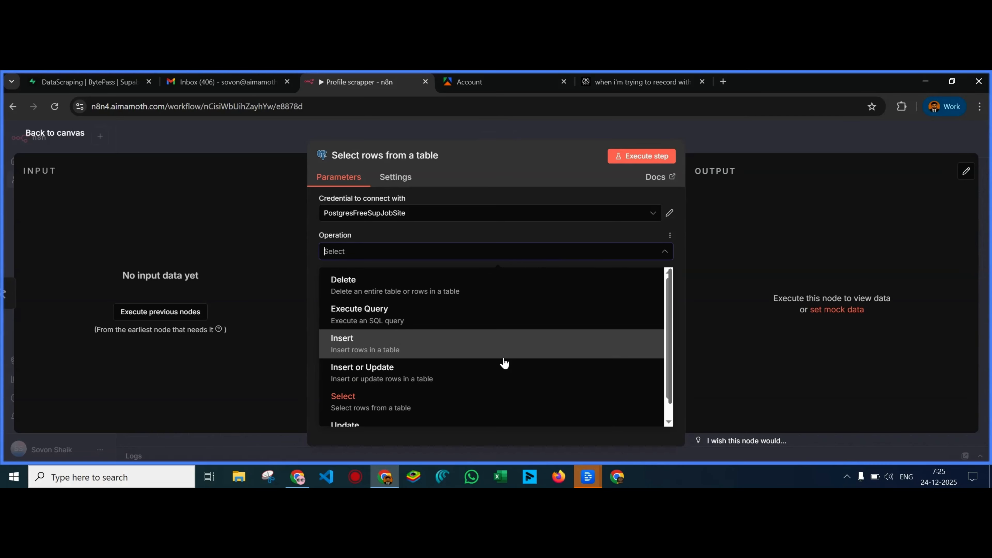
scroll(504, 363, down, 1)
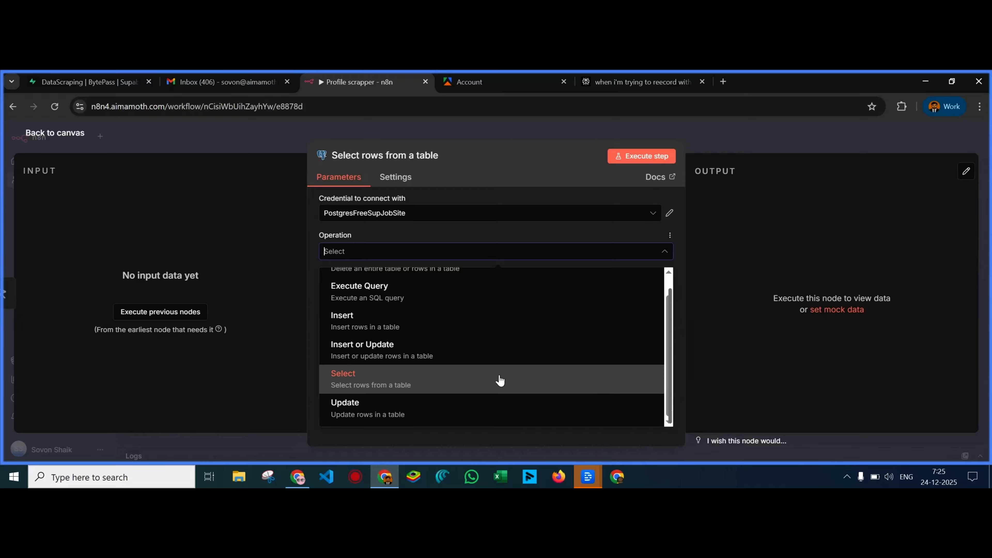
click(498, 379)
click(468, 334)
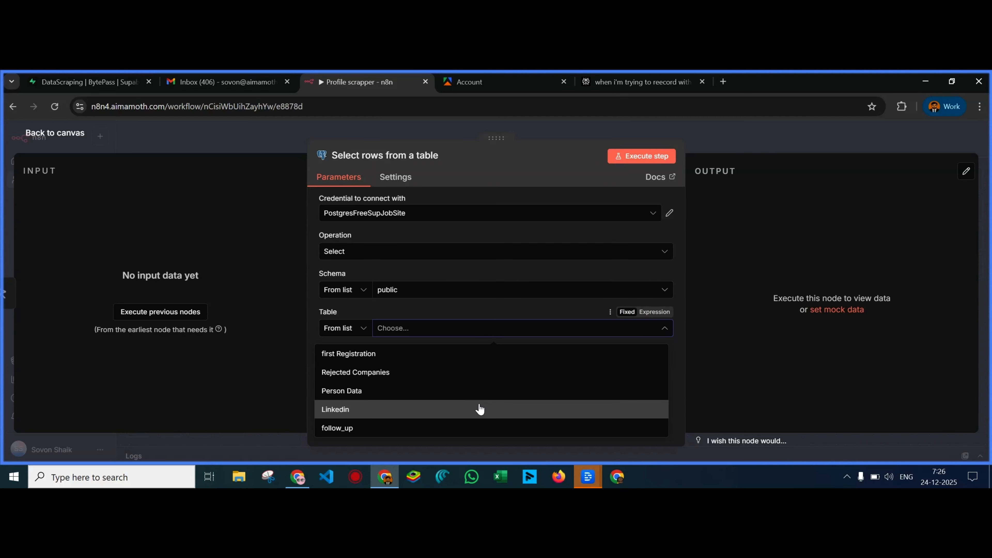
click(518, 395)
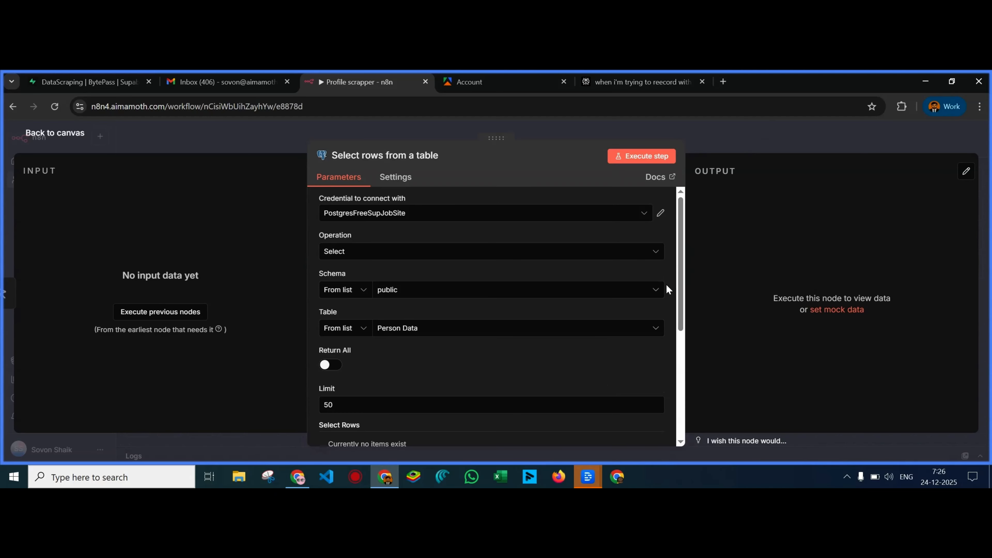
Switch to Supabase's Person Data table and open the Linkedinurl of the row with Serial 40 in a new browser tab
mouse_move(300, 476)
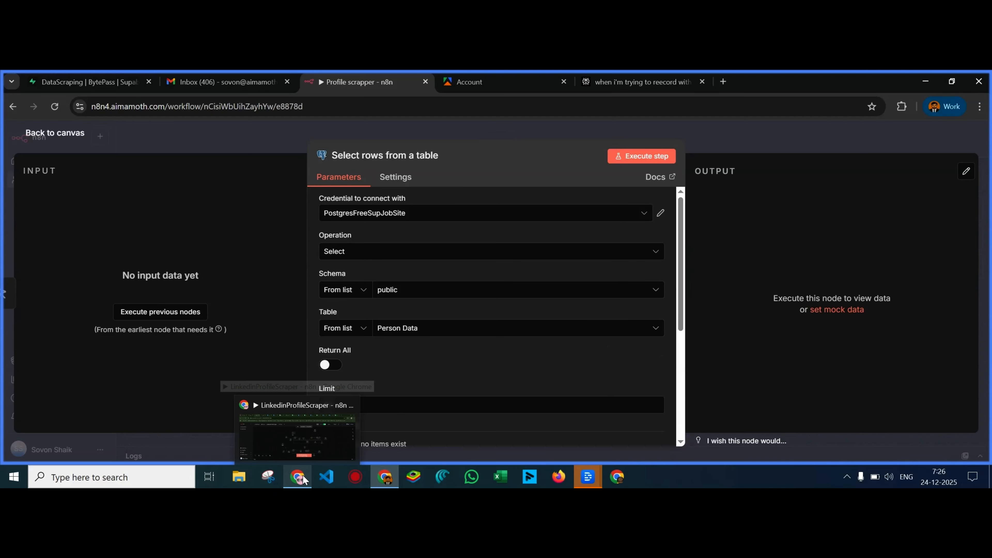
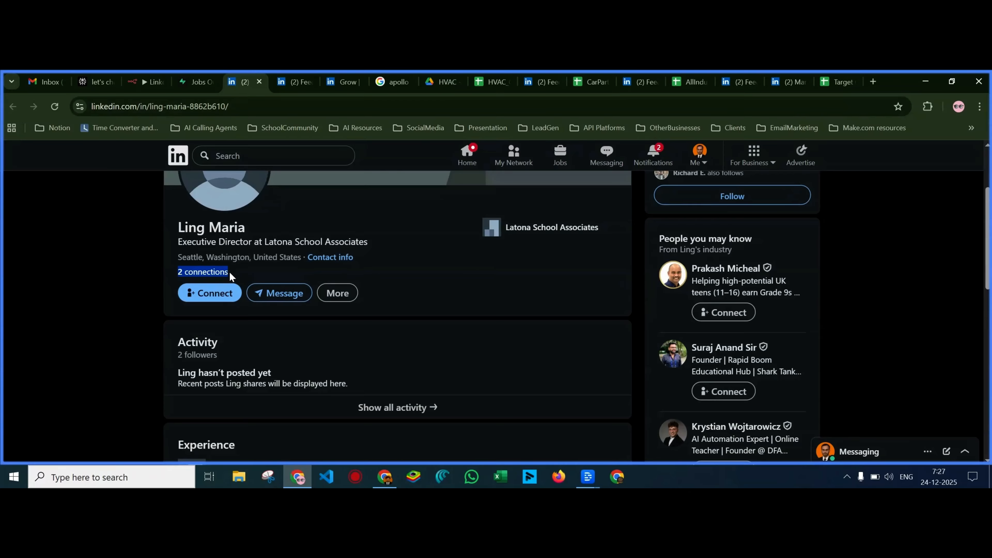
click(428, 283)
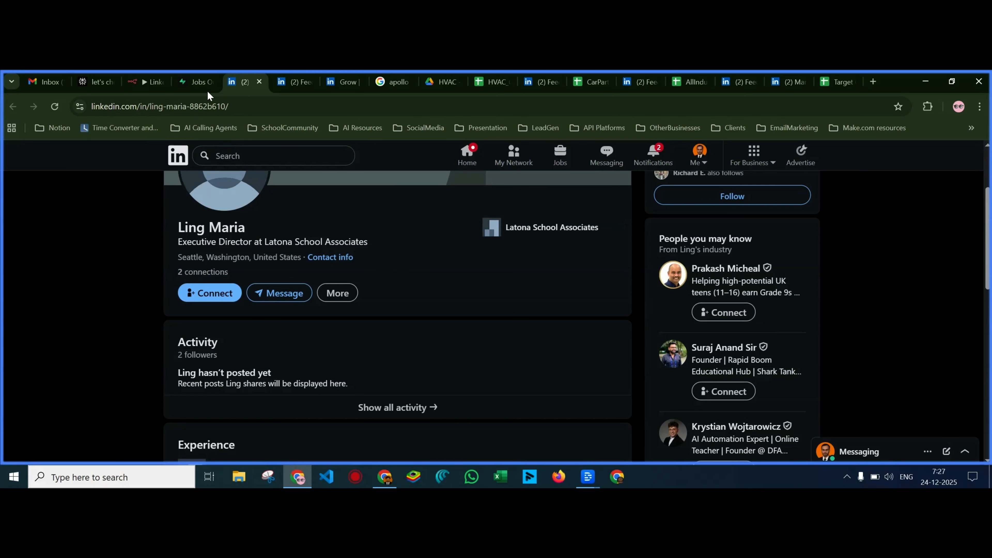
click(203, 83)
click(487, 302)
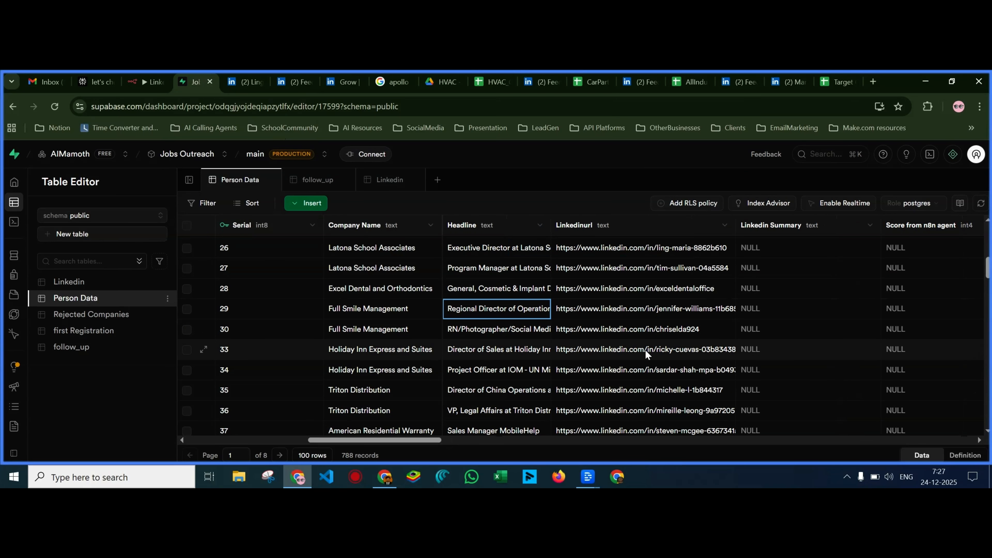
scroll(645, 350, down, 4)
click(636, 317)
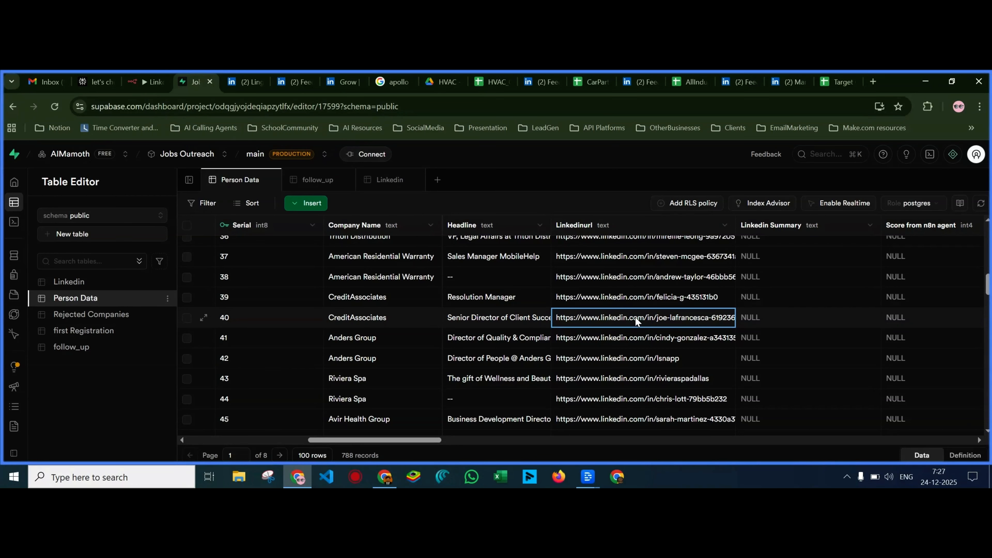
double_click(636, 318)
ctrl+click(603, 186)
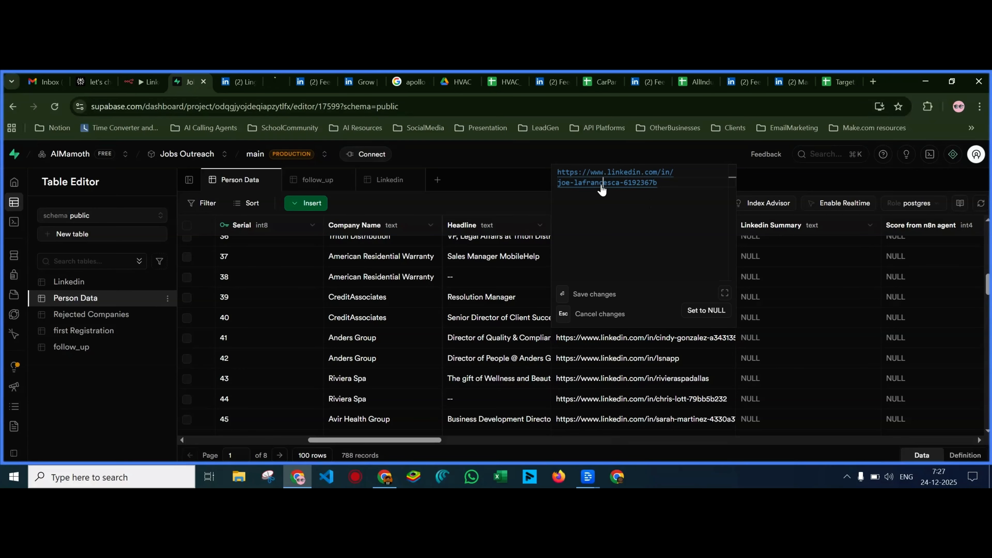
click(275, 82)
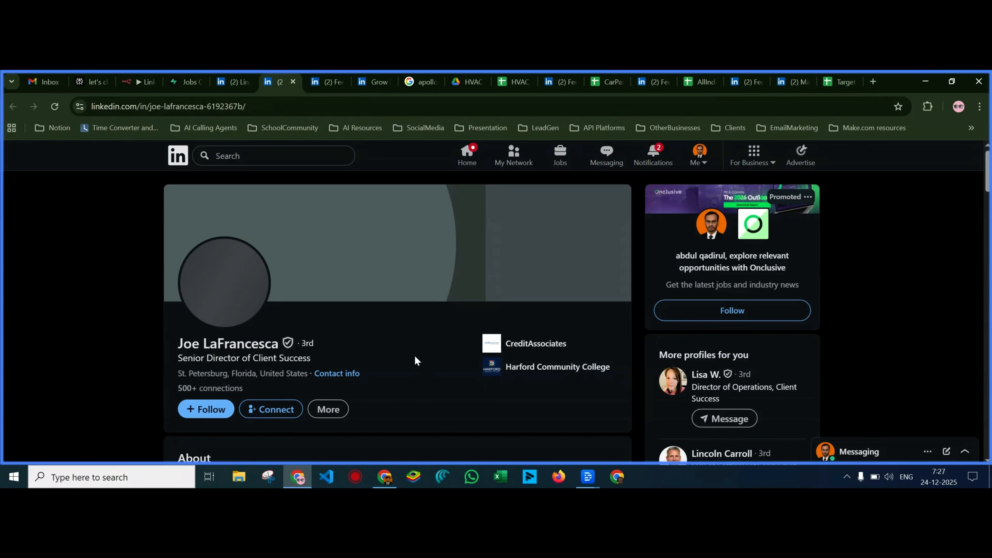
Read the LinkedIn profile's full About text, then examine its Experience, Skills, given Recommendations and Interests sections
scroll(415, 357, down, 5)
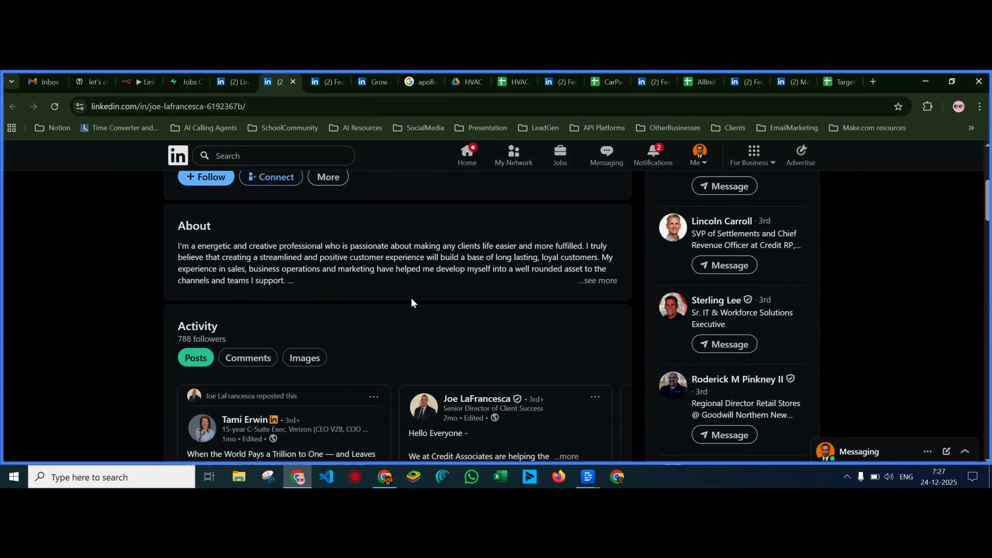
click(597, 283)
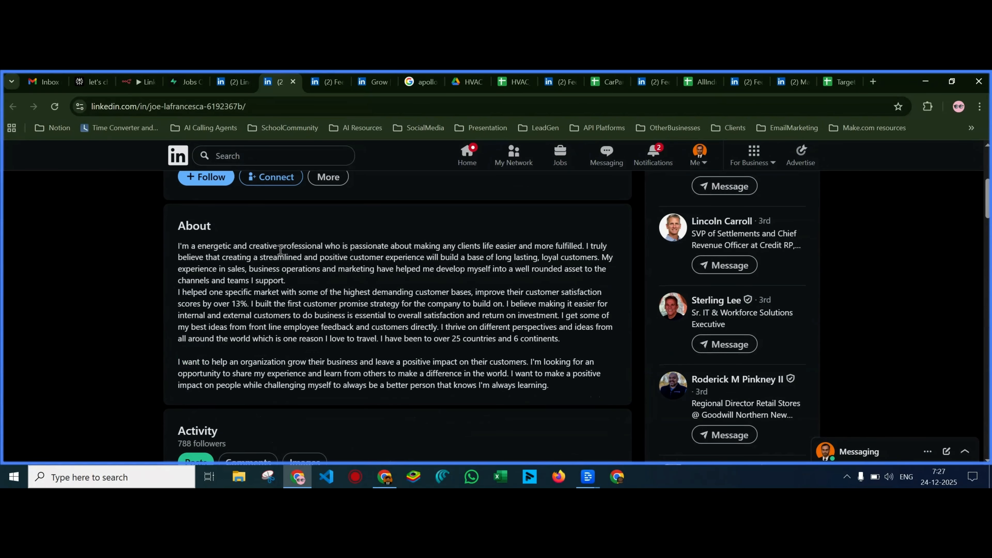
scroll(319, 365, down, 12)
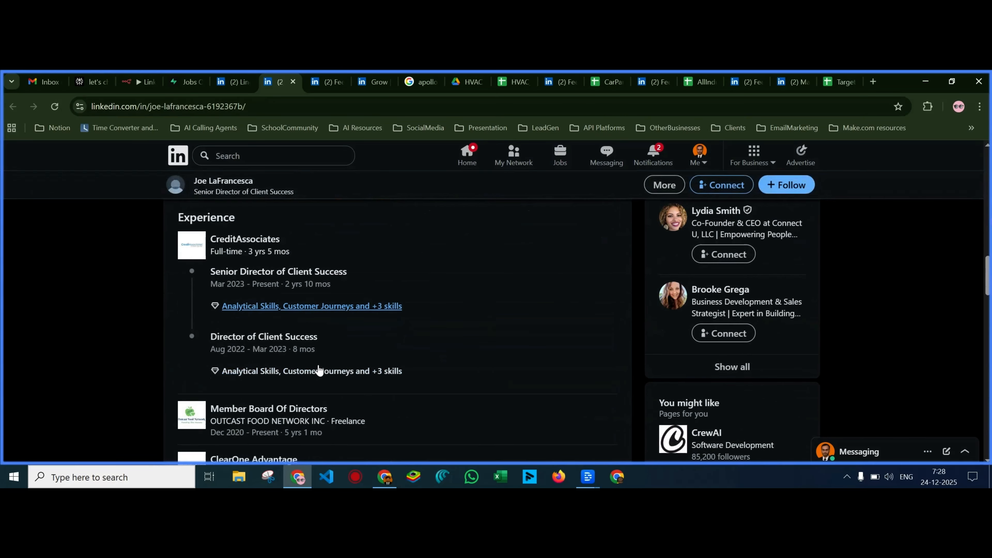
scroll(319, 369, up, 1)
scroll(284, 299, down, 5)
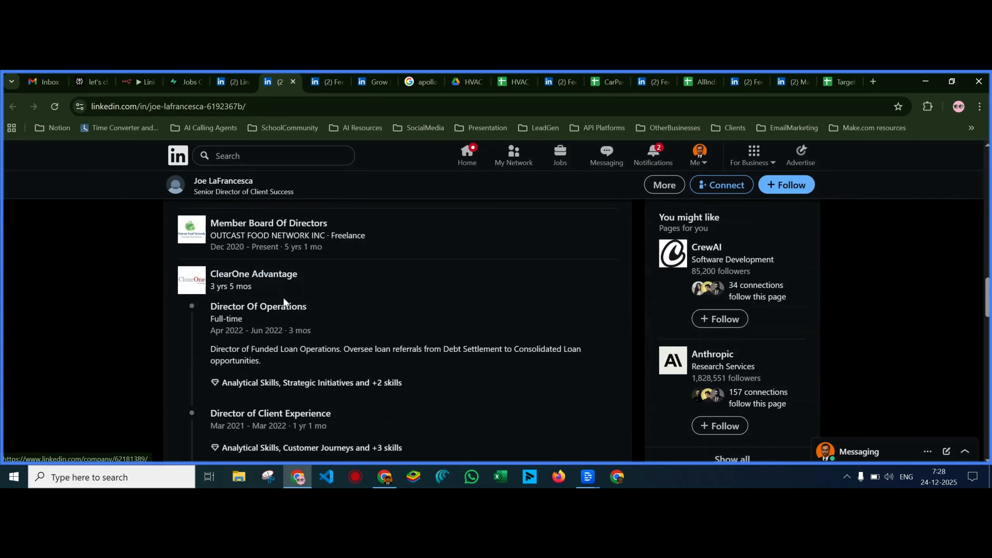
scroll(284, 302, down, 10)
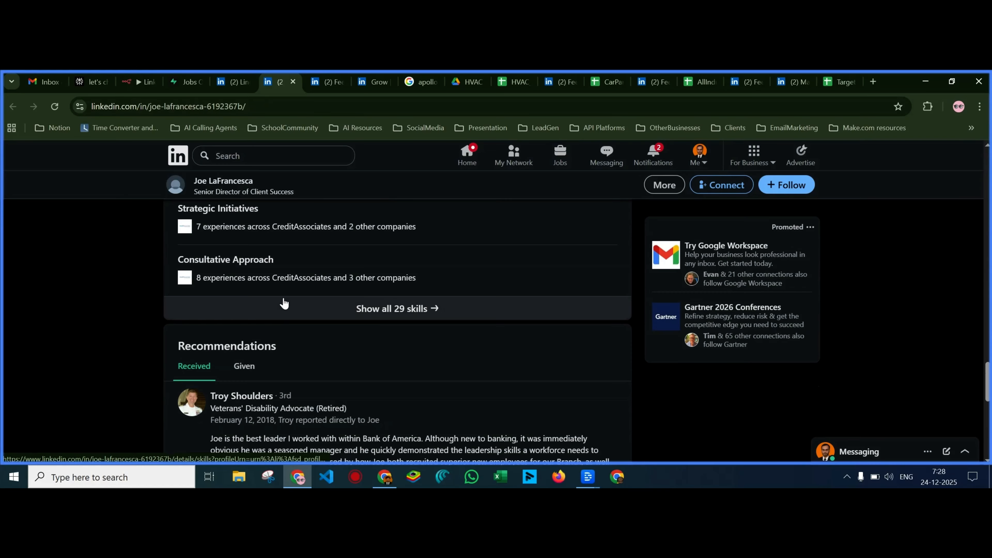
scroll(282, 304, up, 1)
scroll(282, 309, down, 7)
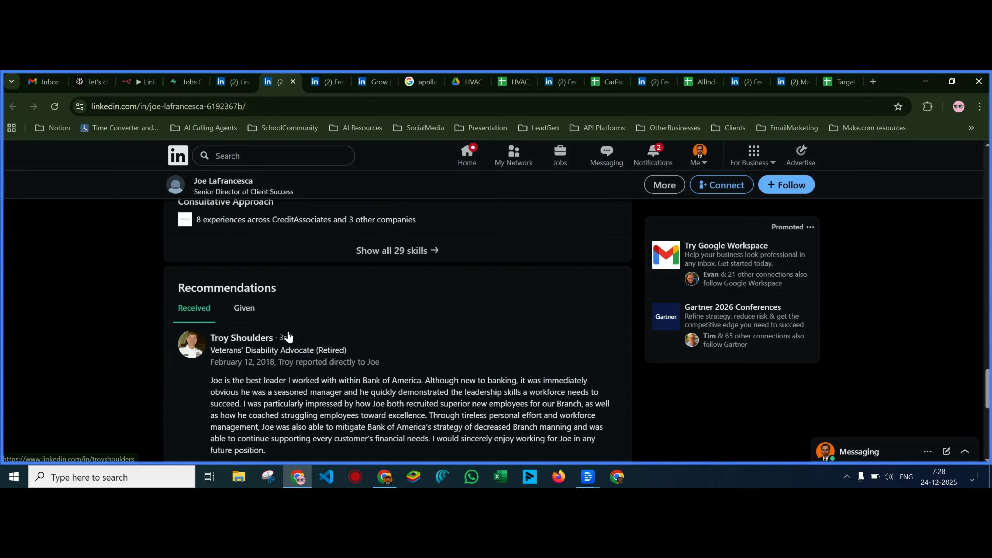
scroll(289, 337, down, 3)
scroll(292, 299, up, 5)
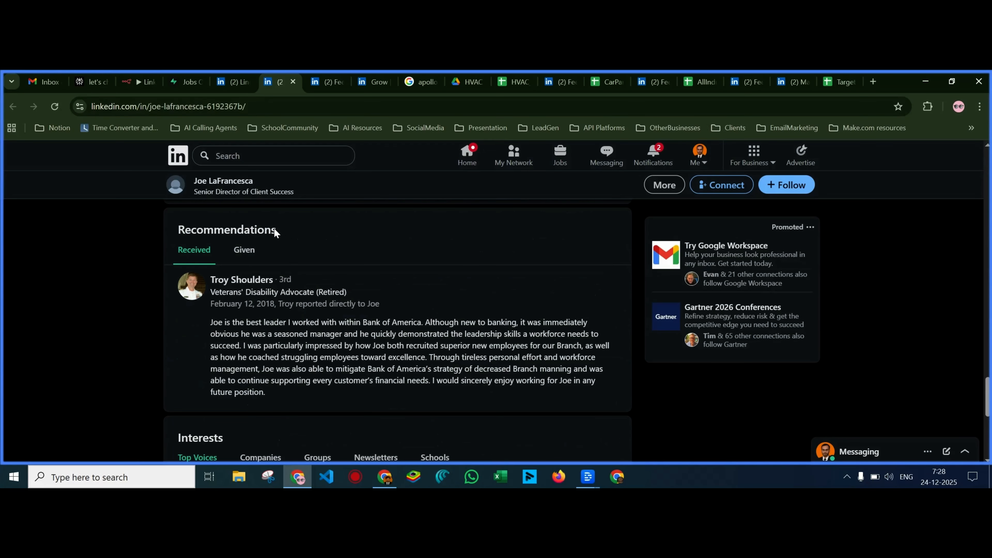
click(244, 250)
scroll(273, 313, down, 6)
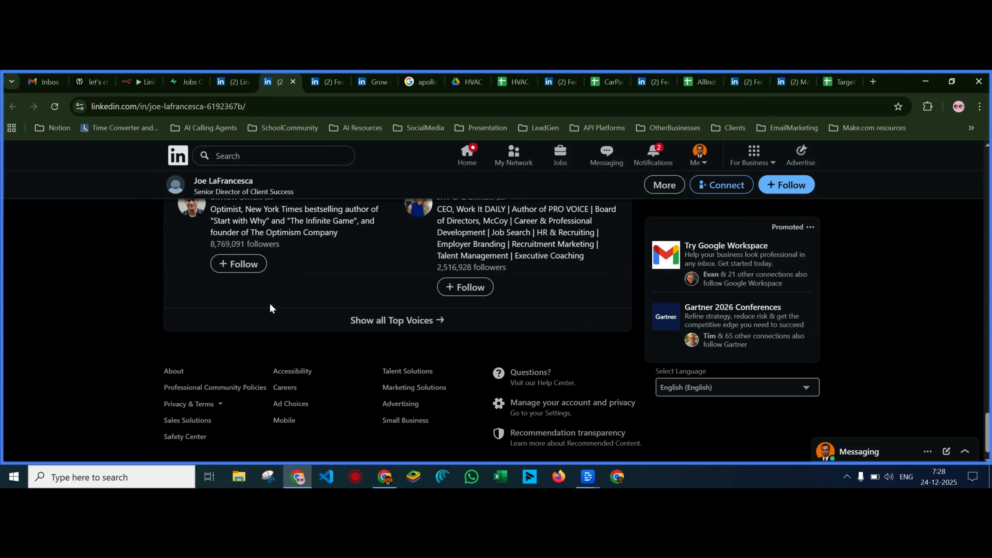
Return to the start of the LinkedIn profile and view its contact info, then close it
scroll(270, 320, up, 20)
scroll(271, 319, up, 15)
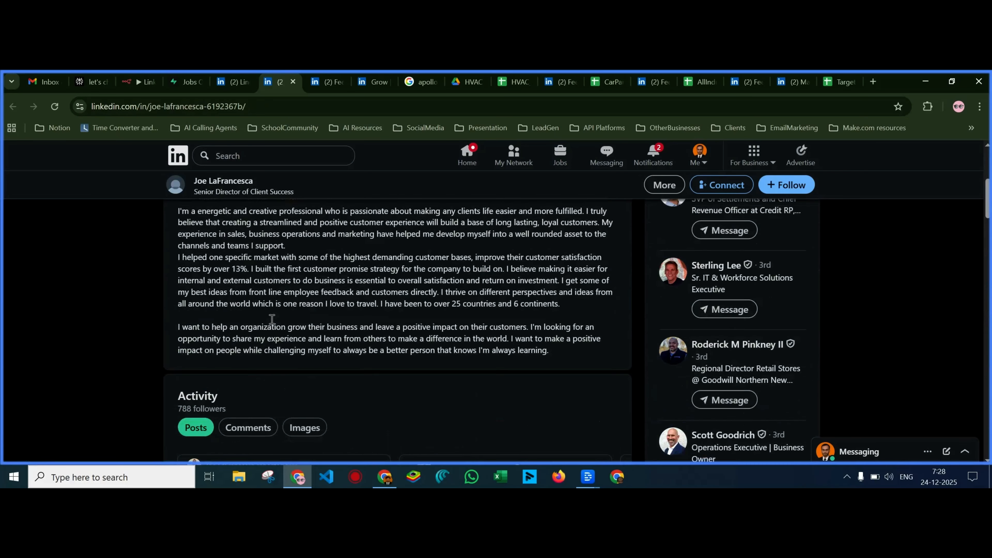
scroll(368, 309, down, 3)
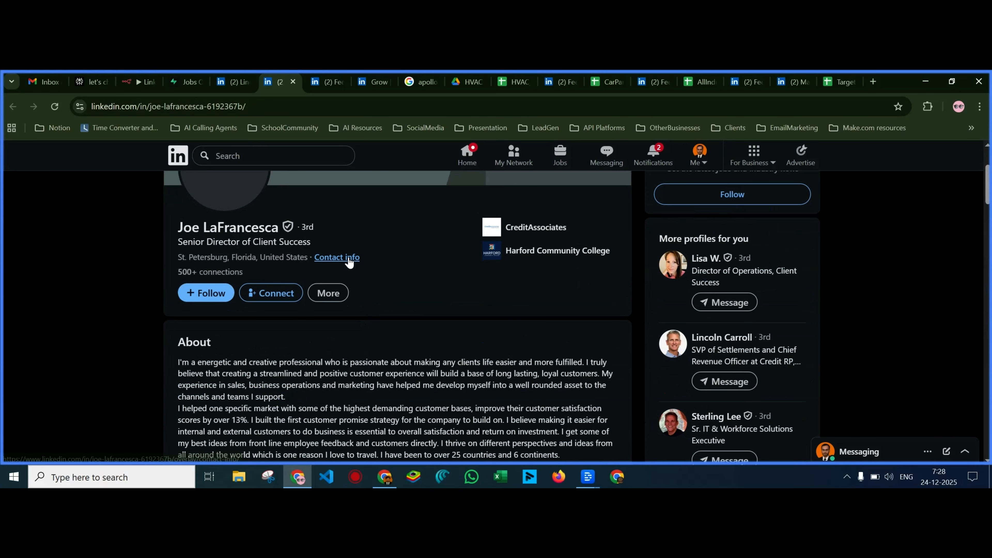
click(332, 257)
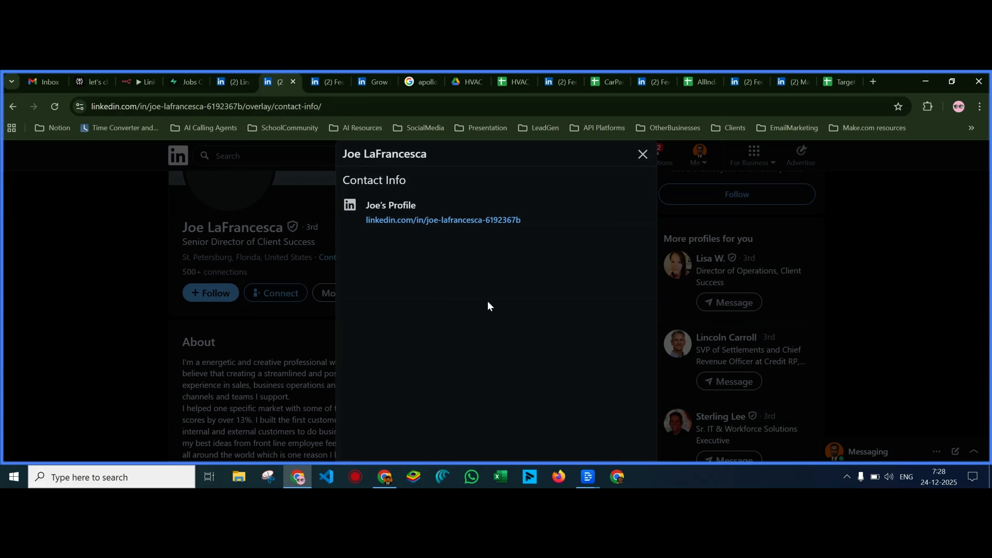
click(643, 154)
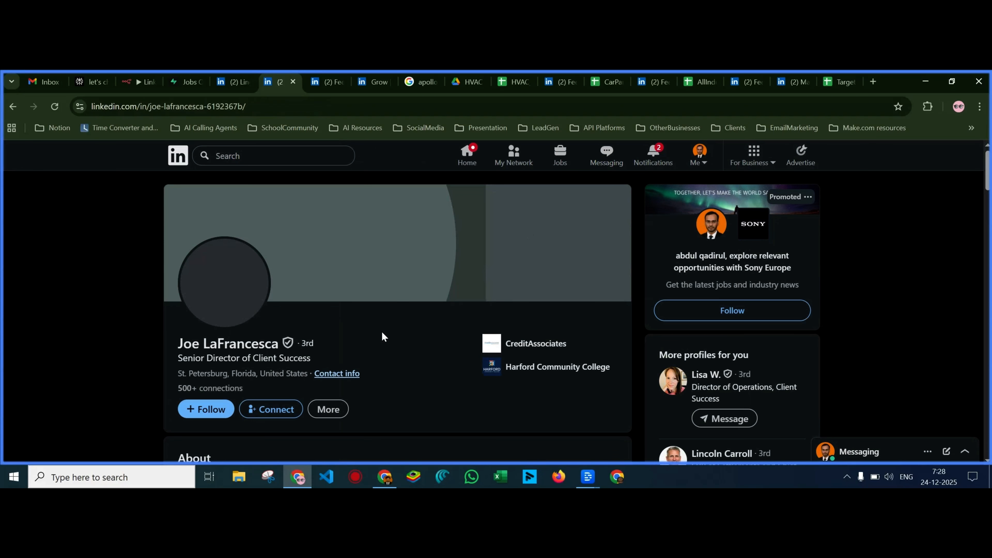
Switch back to Supabase and compare the Linkedin table with the Person Data table in the Jobs Outreach project
click(192, 83)
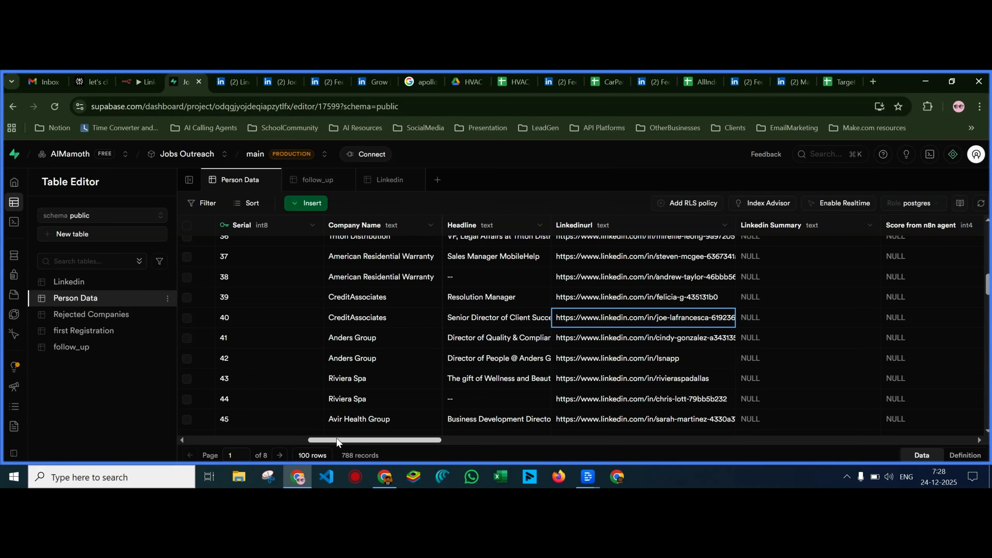
click(387, 180)
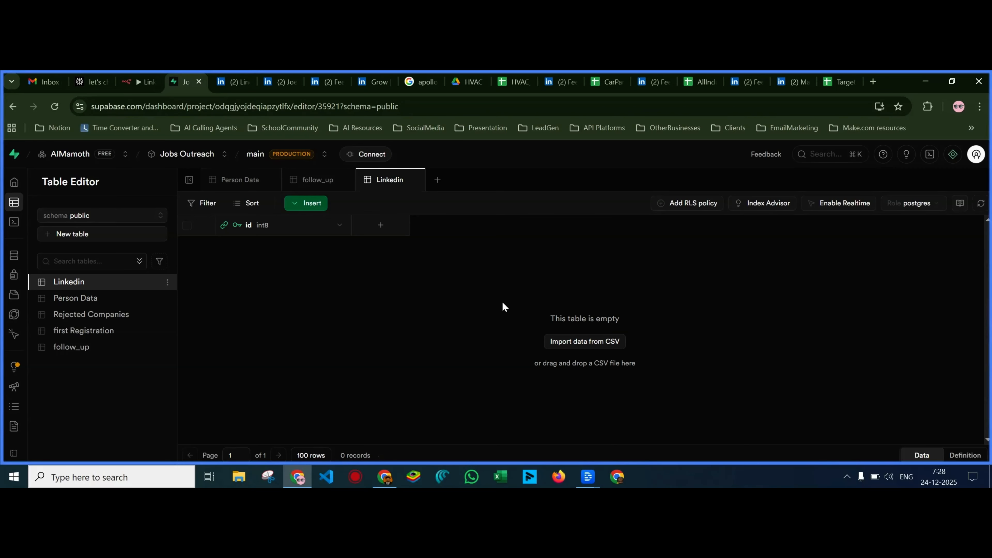
click(242, 181)
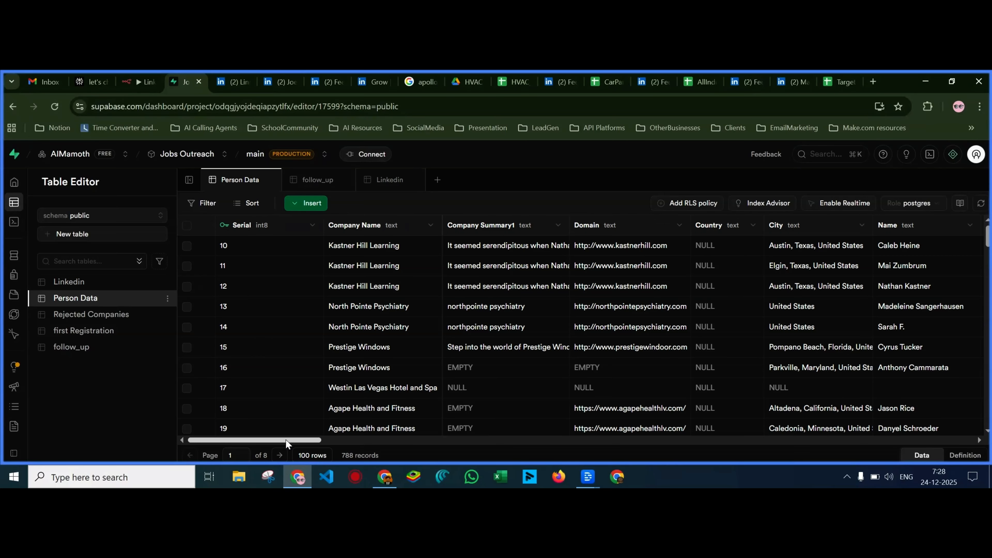
Start a new column in the Person Data table and name it linkedin_scraping_status
mouse_move(286, 443)
mouse_down()
mouse_move(683, 454)
mouse_move(836, 441)
mouse_up()
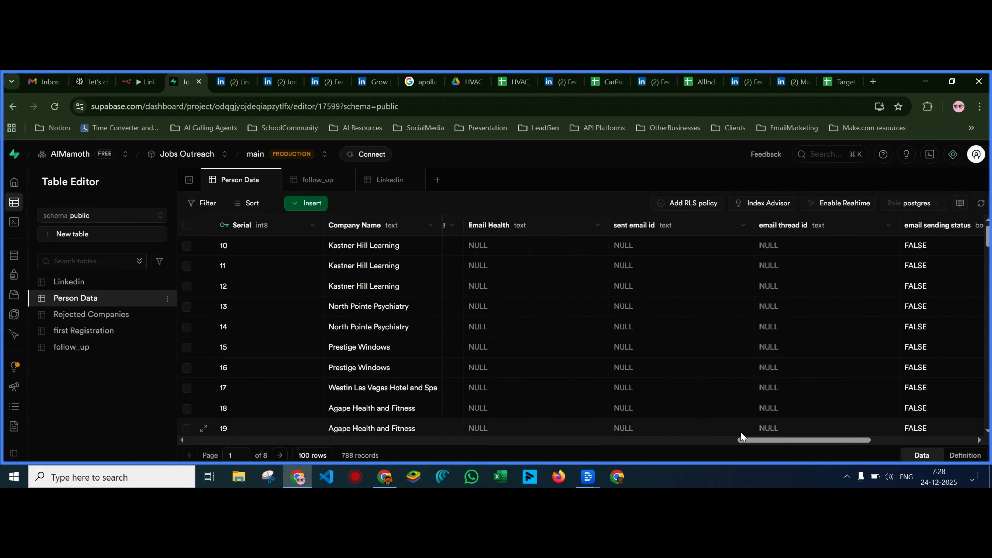
drag(743, 438, 891, 442)
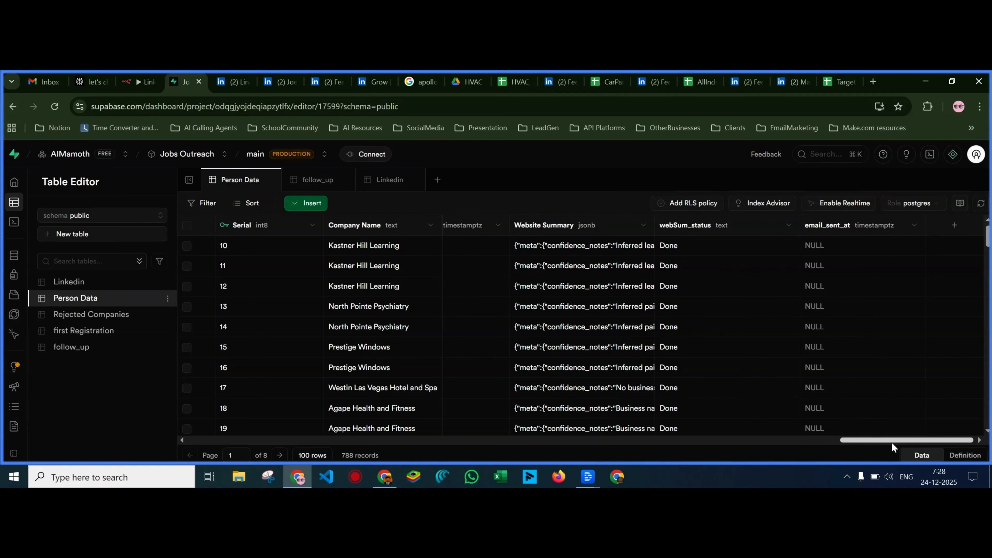
click(955, 225)
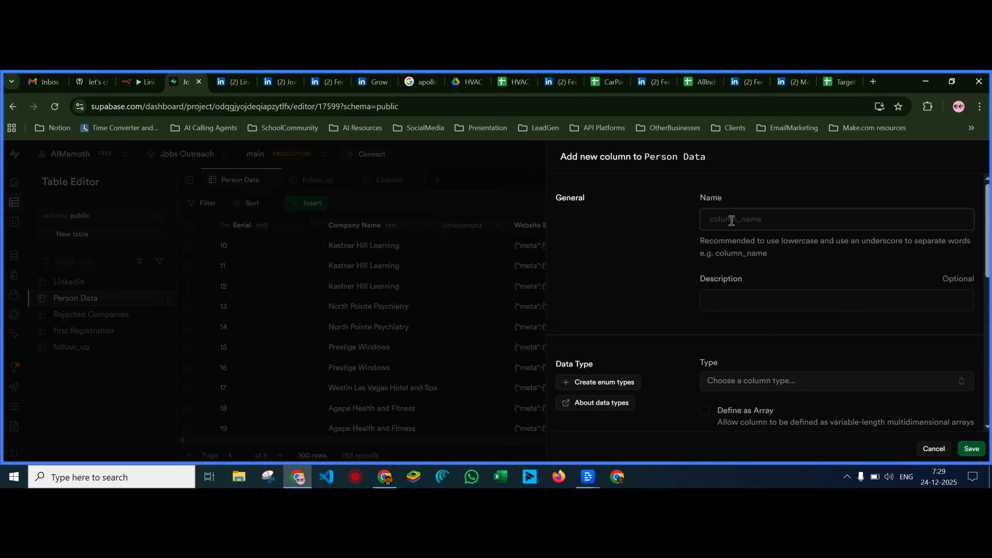
text(linkedin_profile)
key(BackSpace)
key(BackSpace)
key(BackSpace)
text(scraping_status)
Set the new column's data type to text, review its constraints and save the column
scroll(789, 304, down, 1)
scroll(790, 304, down, 5)
click(762, 269)
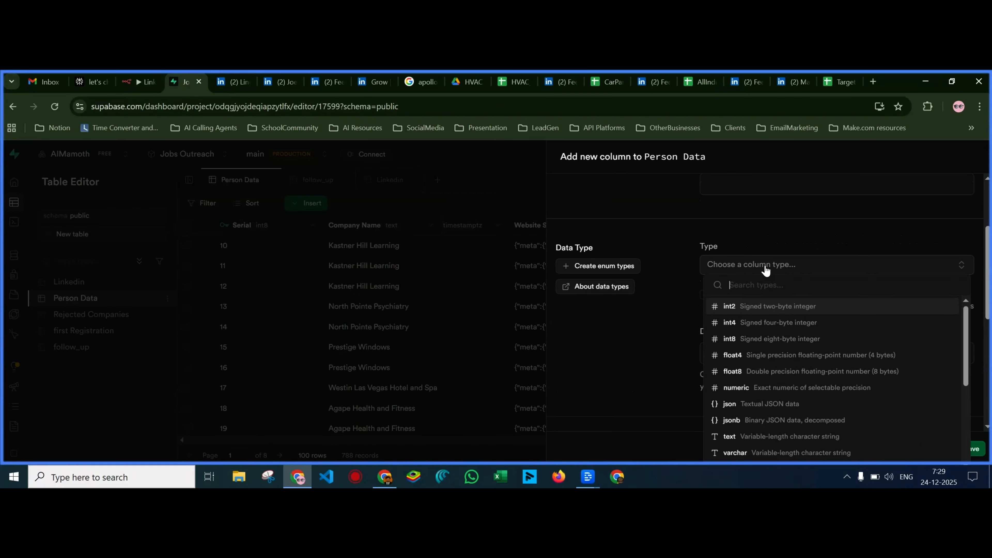
scroll(774, 356, down, 2)
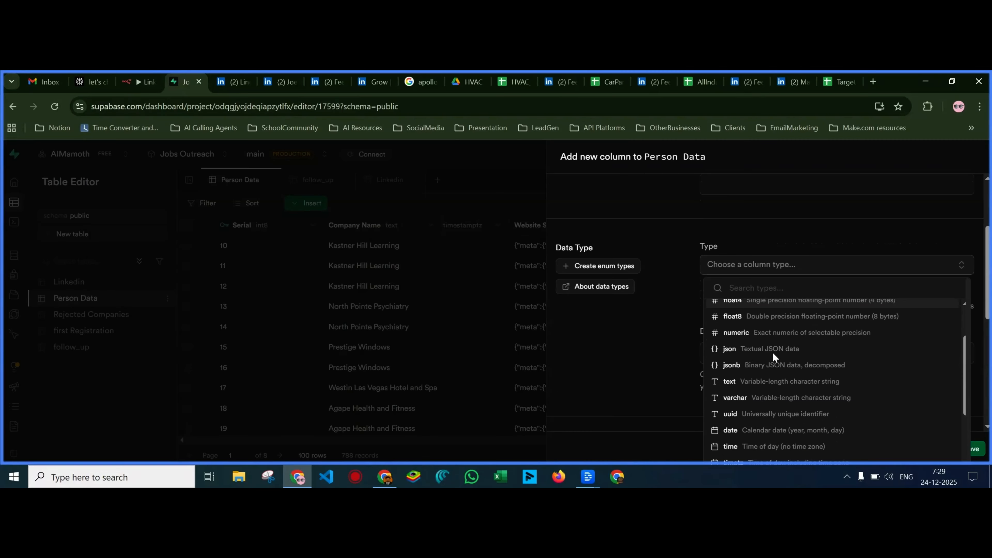
click(776, 381)
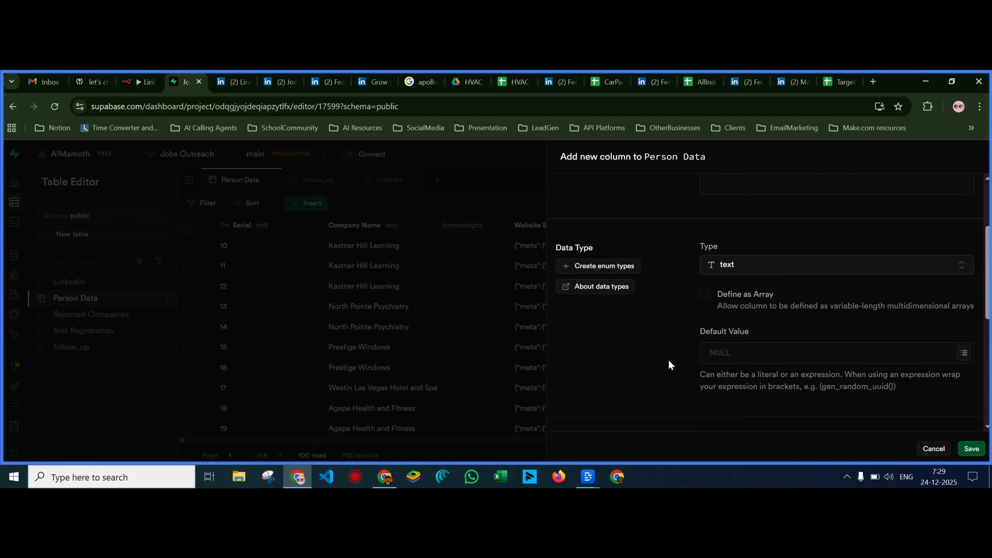
scroll(670, 365, down, 5)
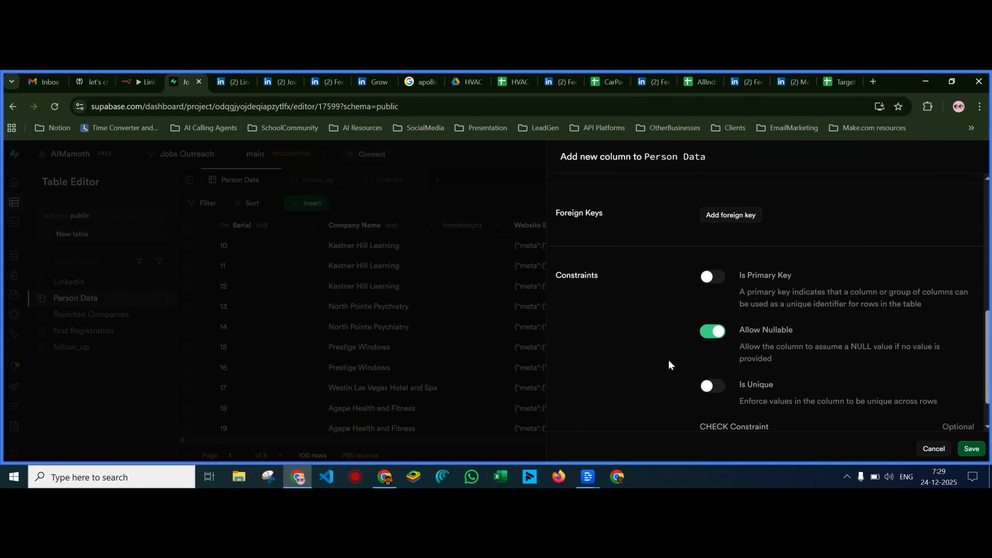
scroll(670, 365, down, 1)
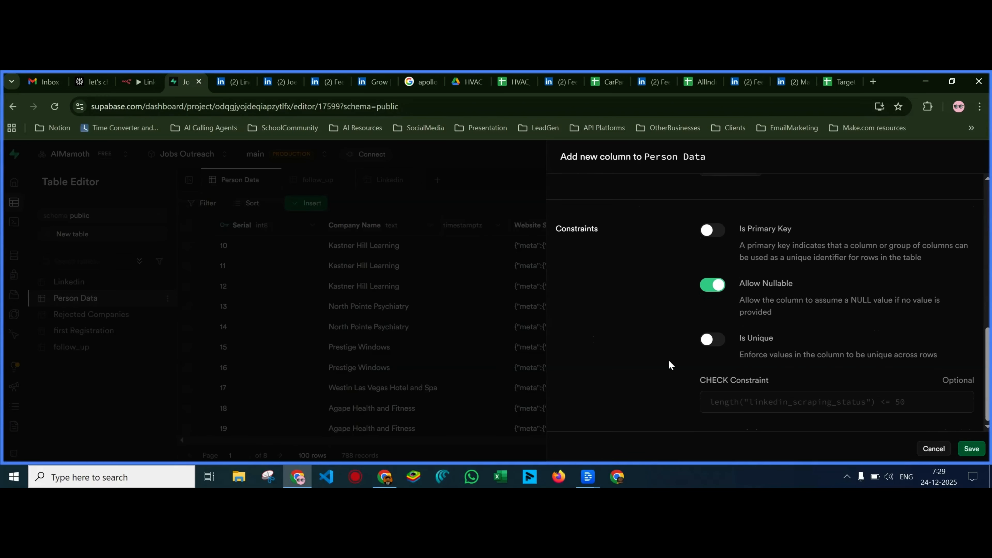
scroll(669, 362, up, 6)
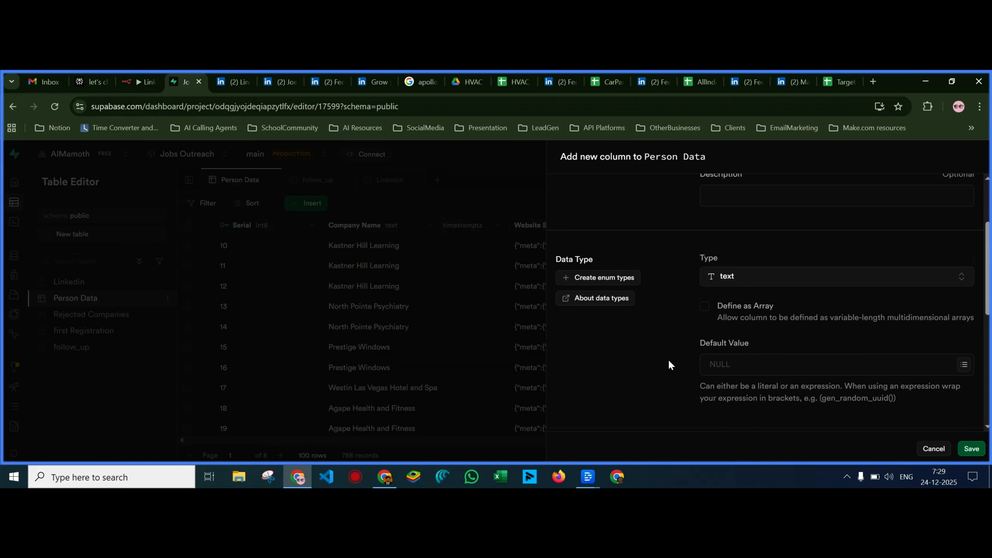
scroll(670, 365, up, 2)
scroll(669, 364, down, 6)
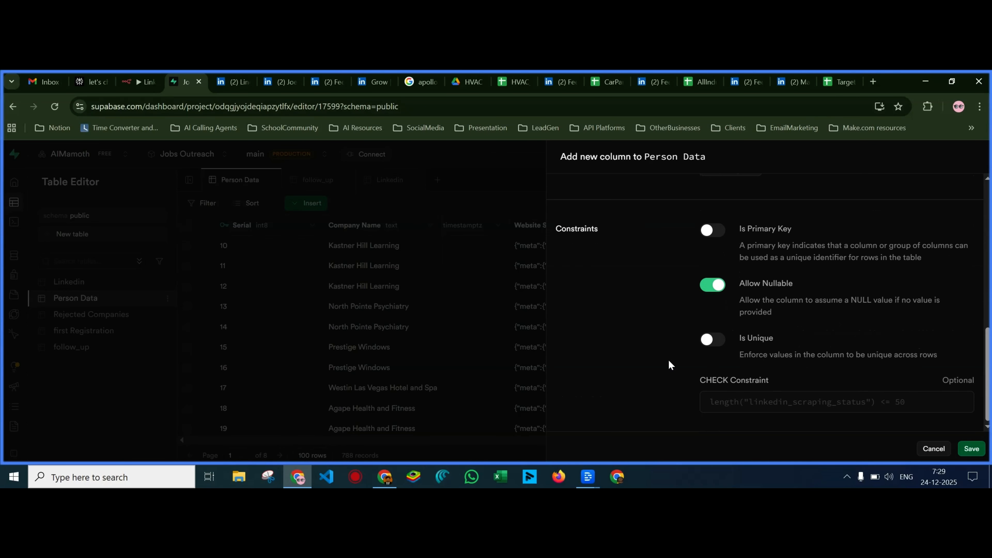
click(971, 449)
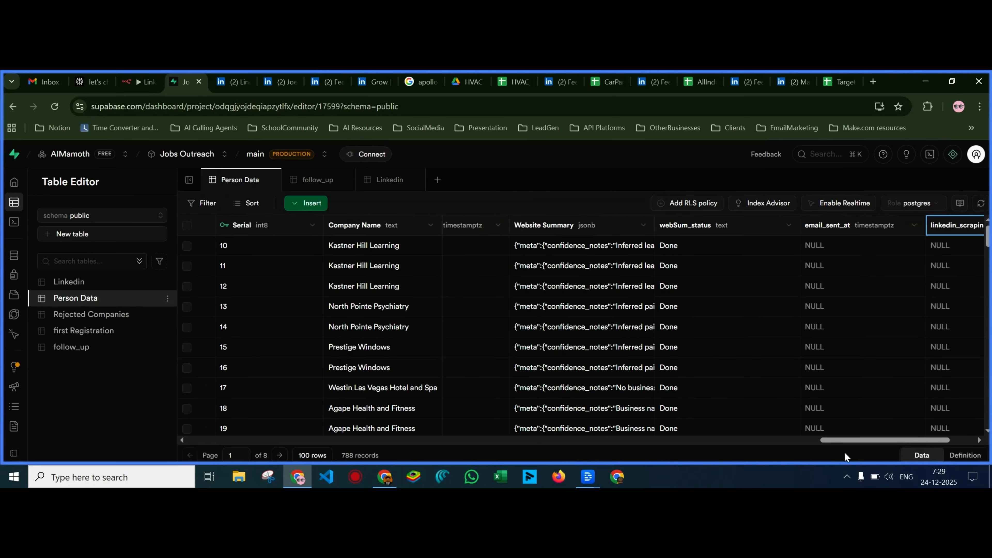
Edit the linkedin_scraping_status column to use the default value Not done and save the change
drag(844, 440, 868, 440)
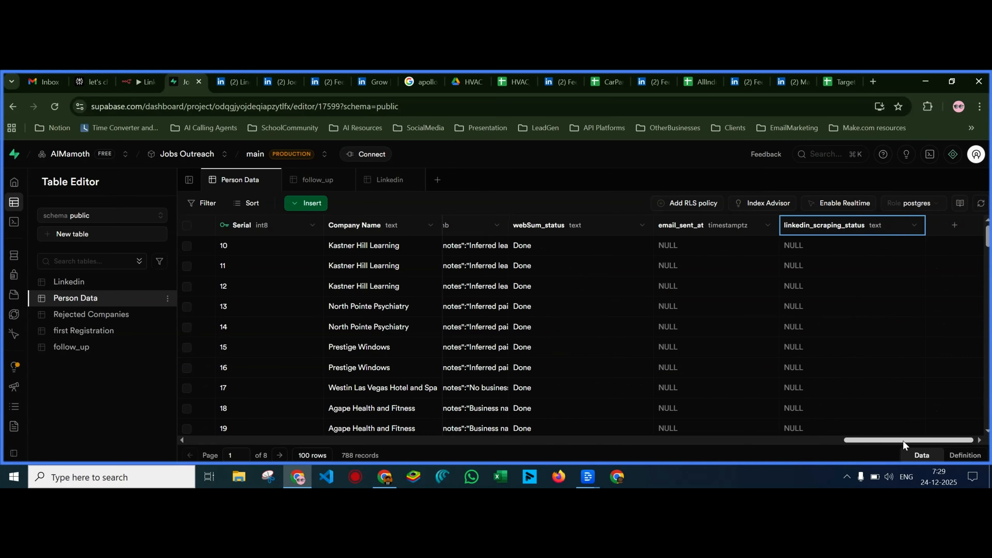
click(915, 226)
click(787, 281)
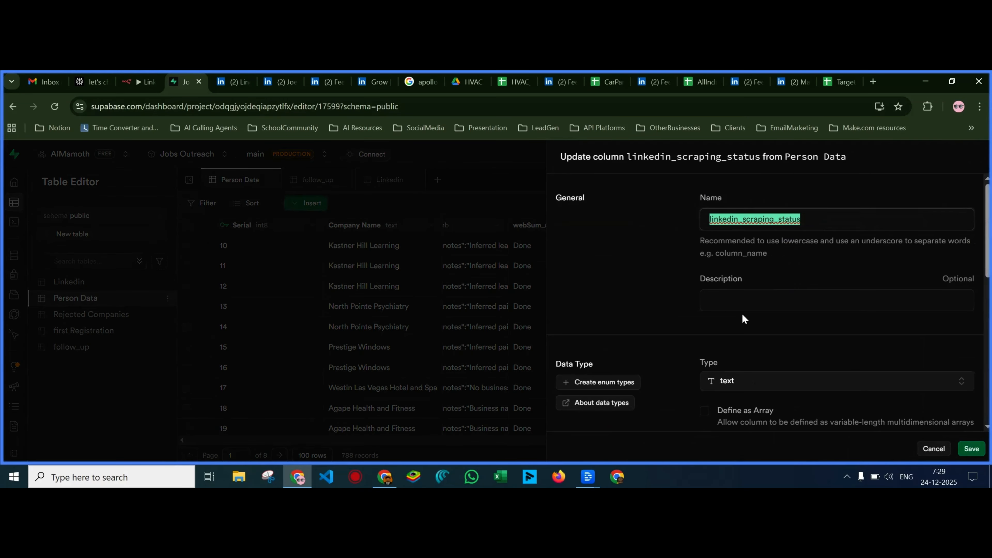
scroll(756, 359, down, 4)
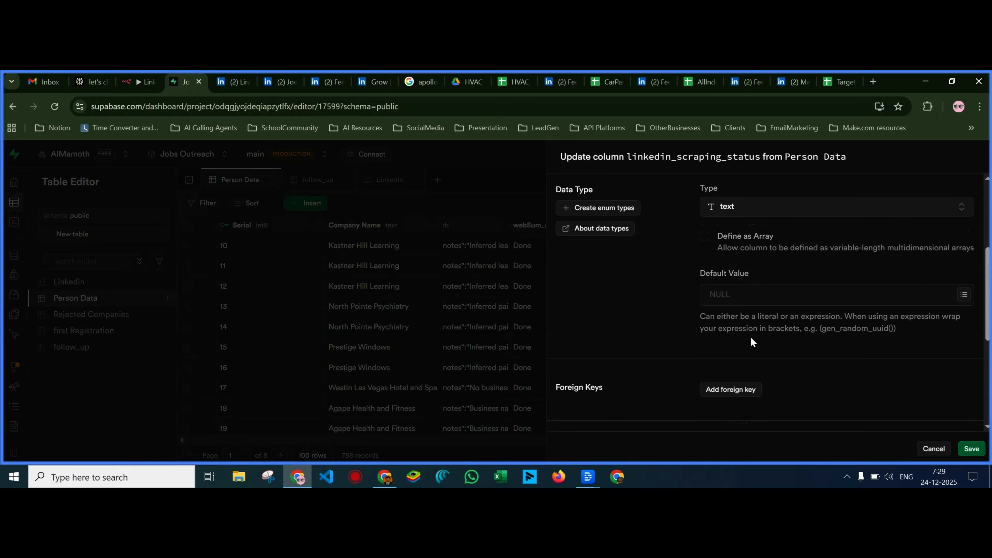
click(740, 295)
text(Not done)
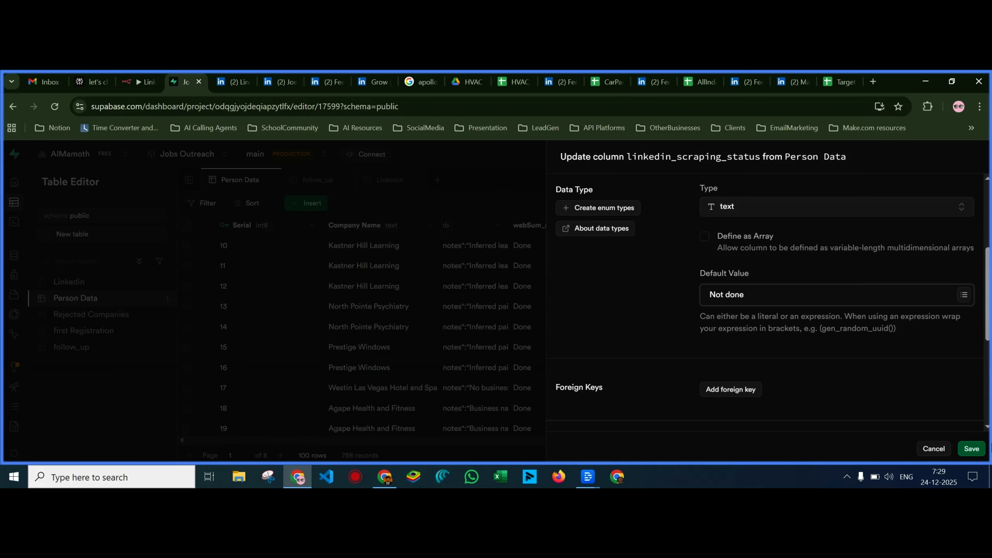
click(973, 454)
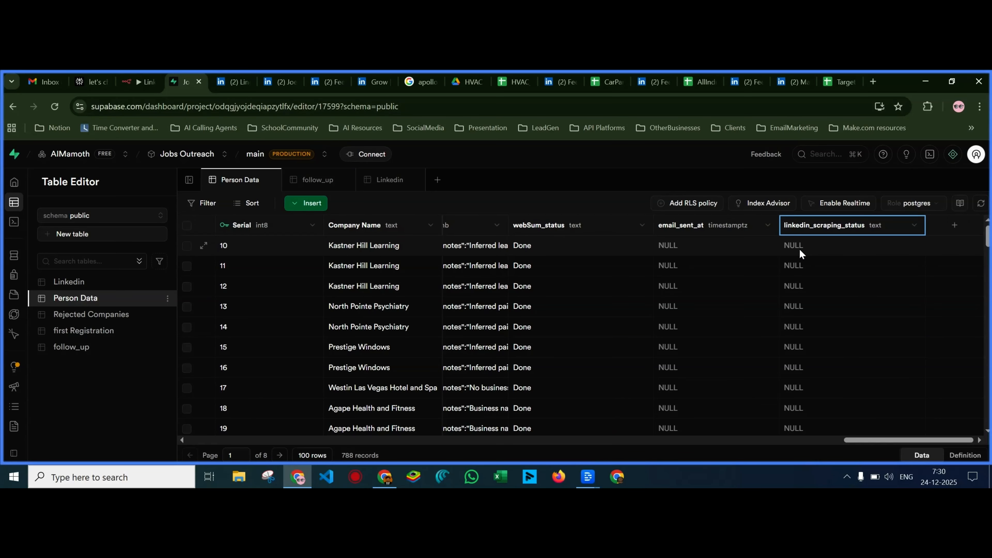
Check the linkedin_scraping_status values across the Person Data rows and open Supabase's SQL Editor
scroll(798, 412, down, 15)
scroll(799, 412, down, 5)
scroll(799, 412, up, 15)
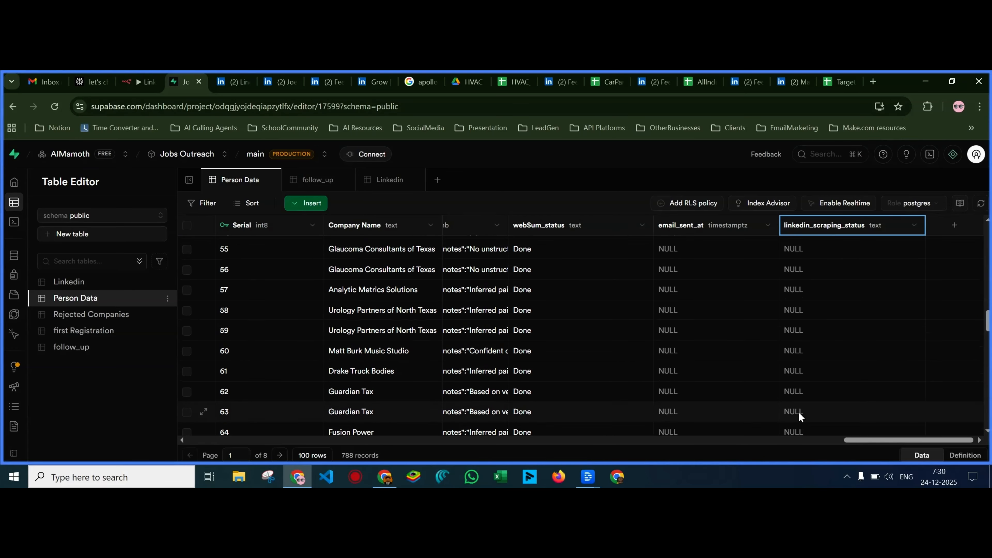
scroll(799, 411, up, 5)
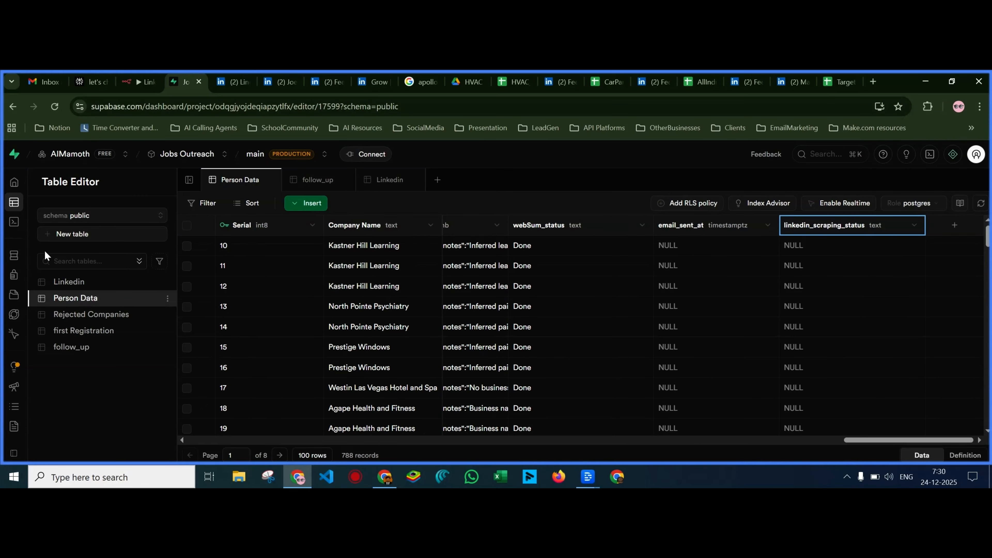
click(59, 221)
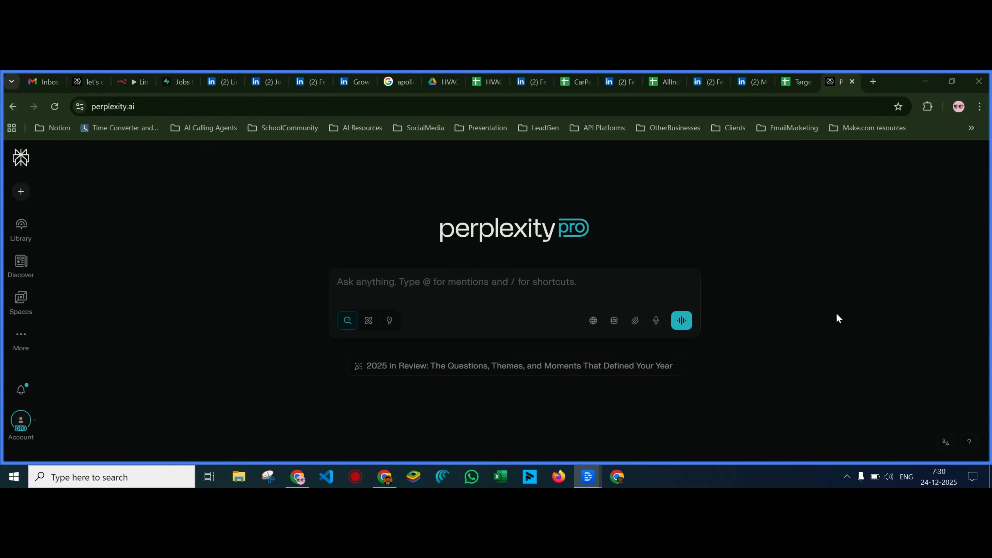
Ask Perplexity to write the SQL query that updates the column linkedin_scrape_staus to Not done in the Person Data table
click(461, 280)
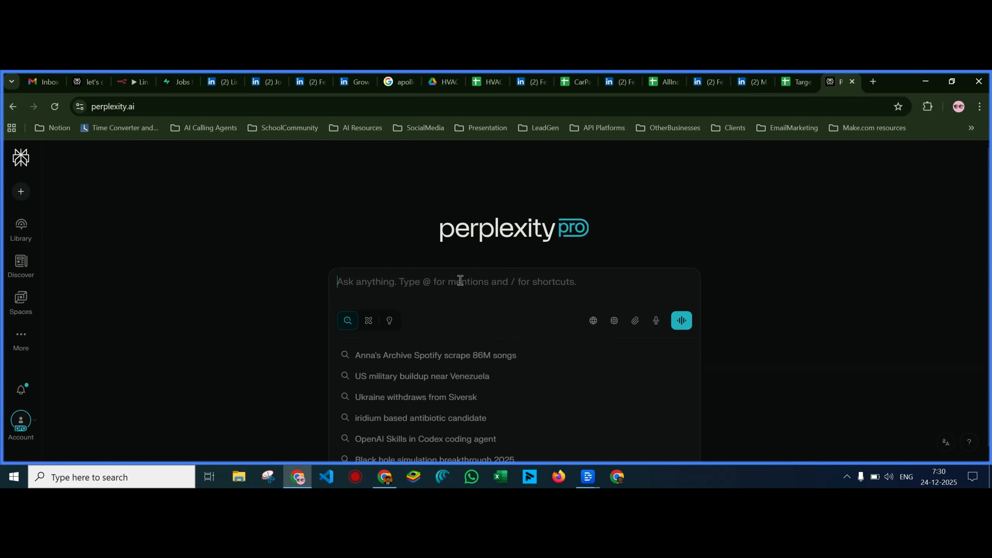
text(write )
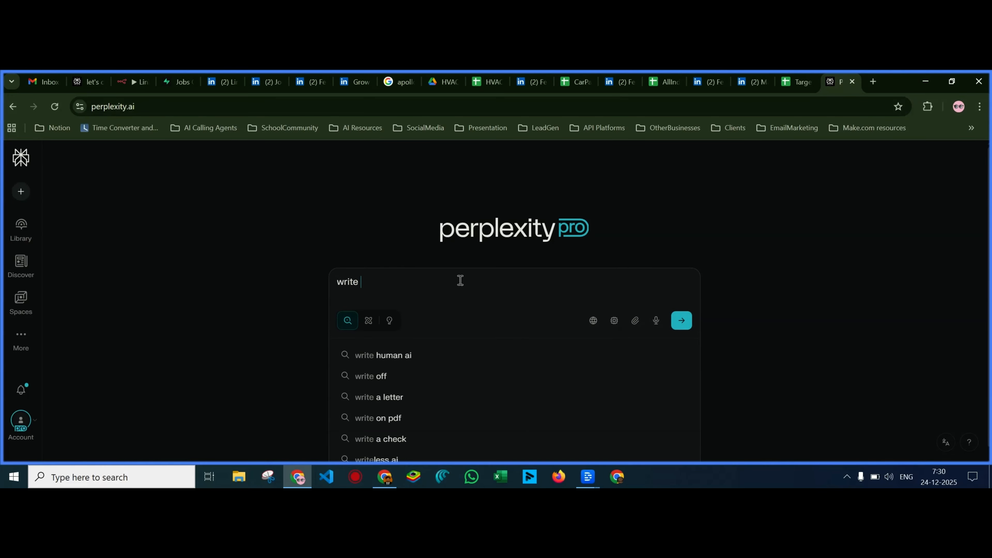
text(me the sql)
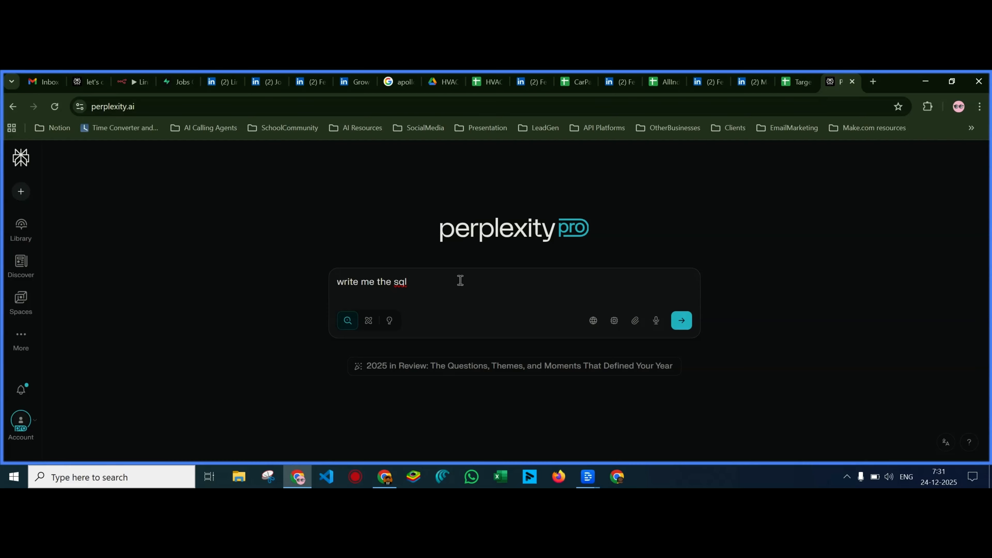
text(query to u)
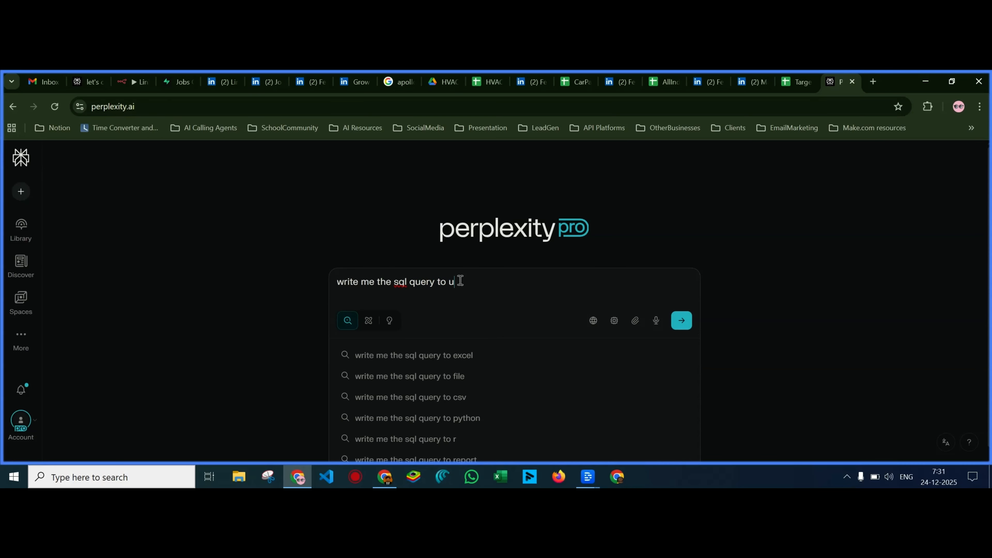
text(pdate the column name)
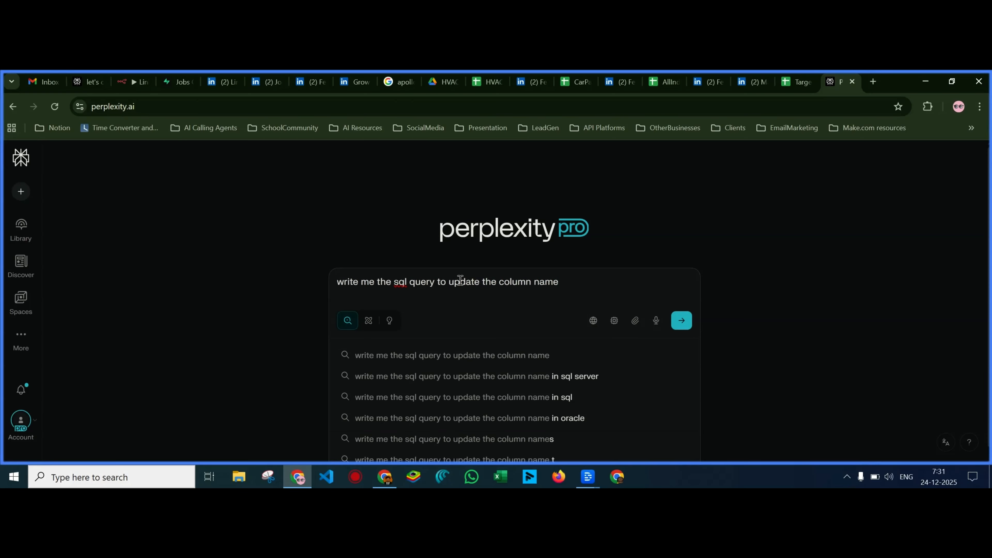
text( linke)
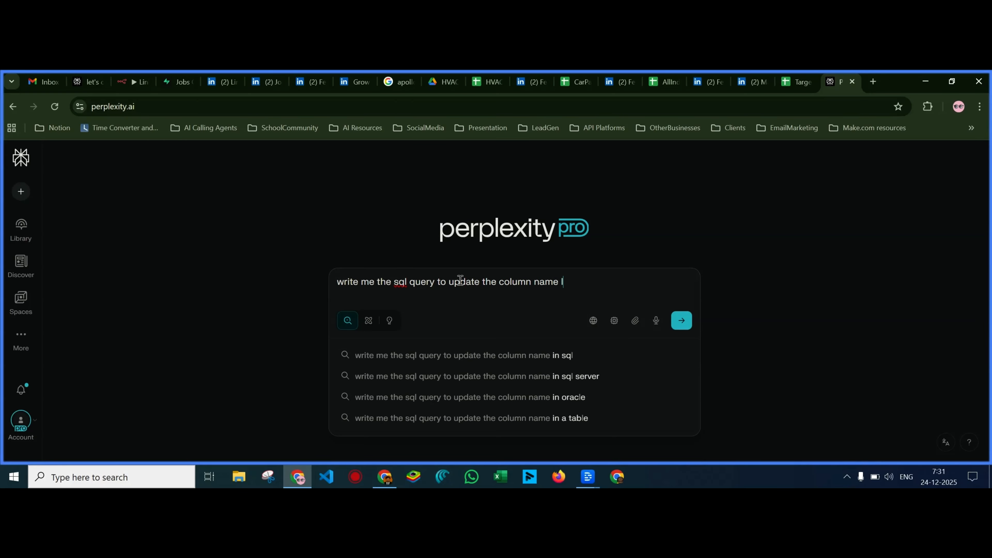
text(din_)
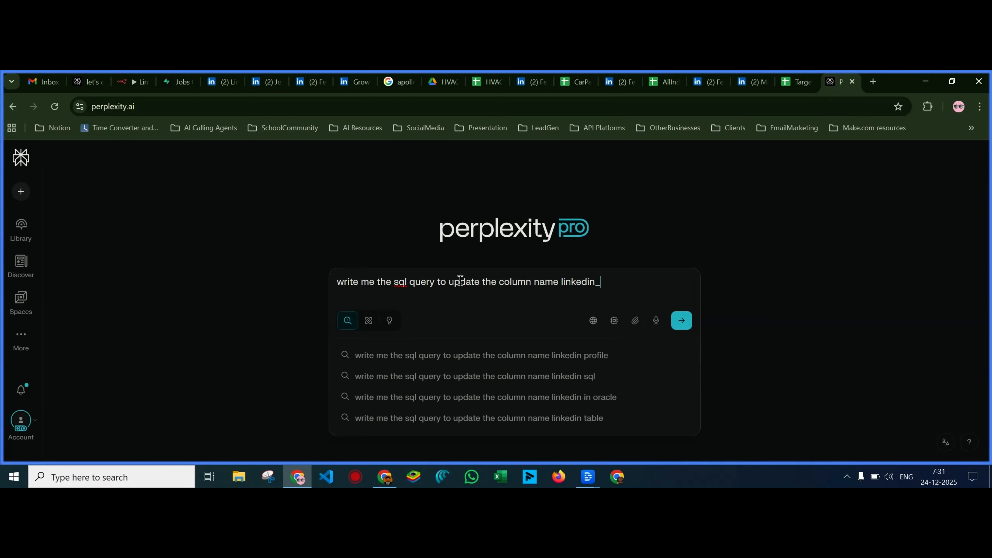
text(scrape)
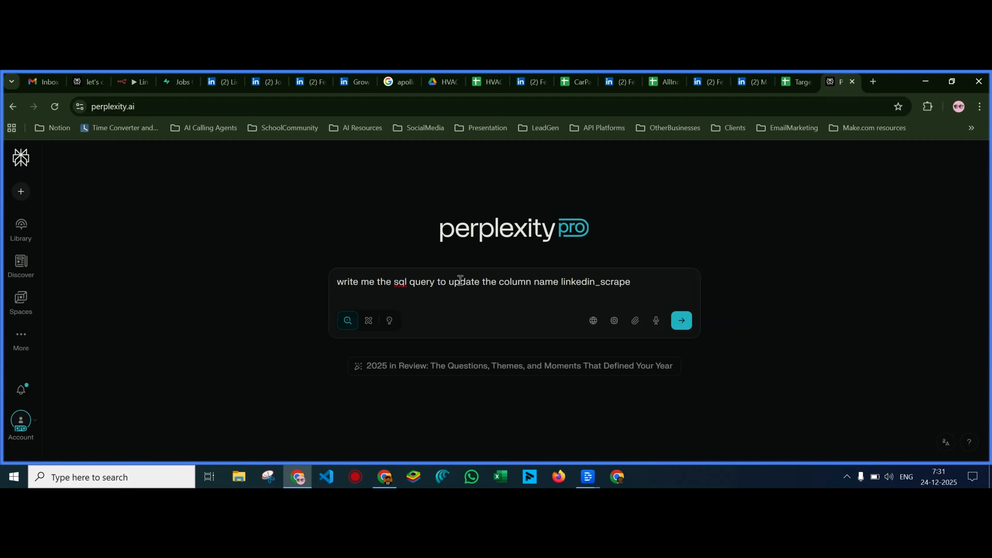
text(_staus t)
key(BackSpace)
key(BackSpace)
key(BackSpace)
key(BackSpace)
key(BackSpace)
key(BackSpace)
key(BackSpace)
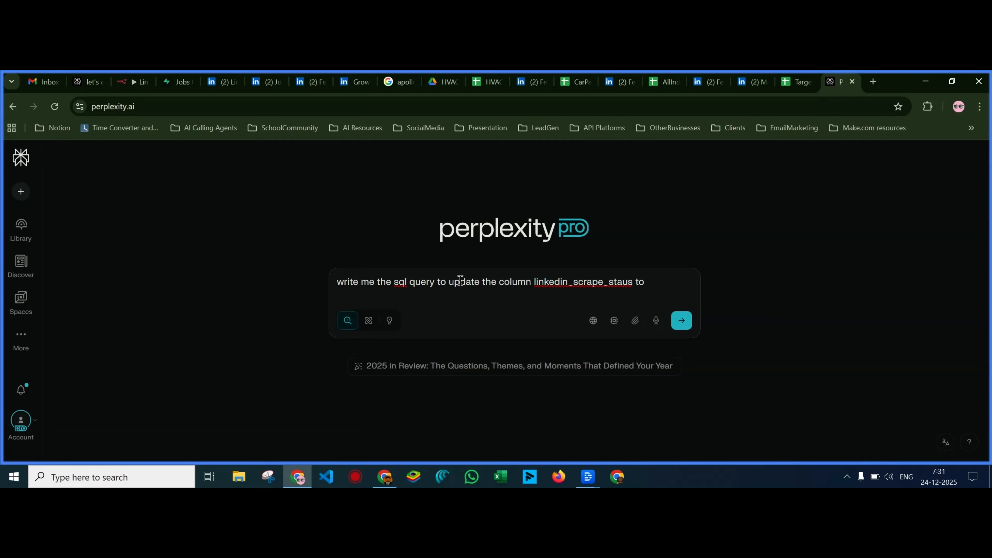
text(one in the Person Dat)
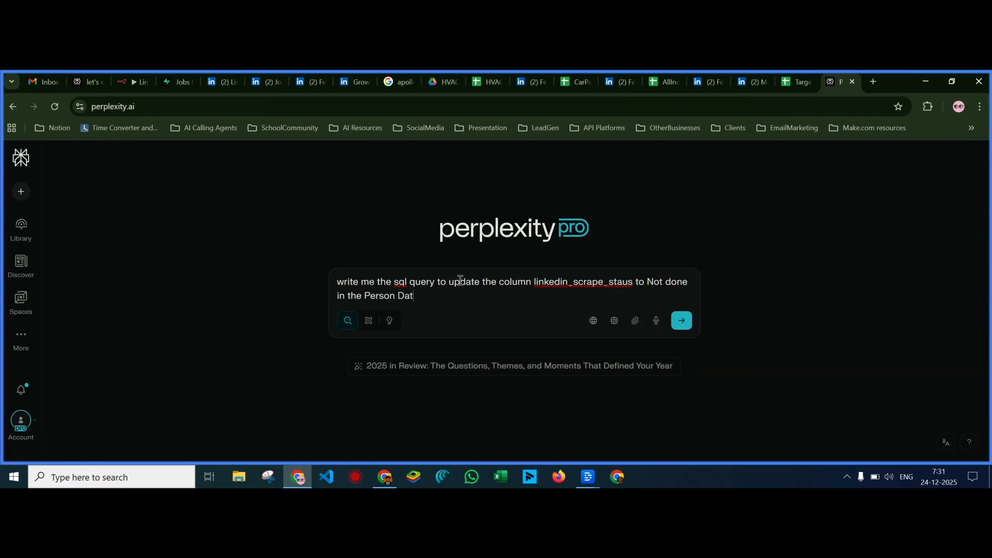
text(a table)
key(Return)
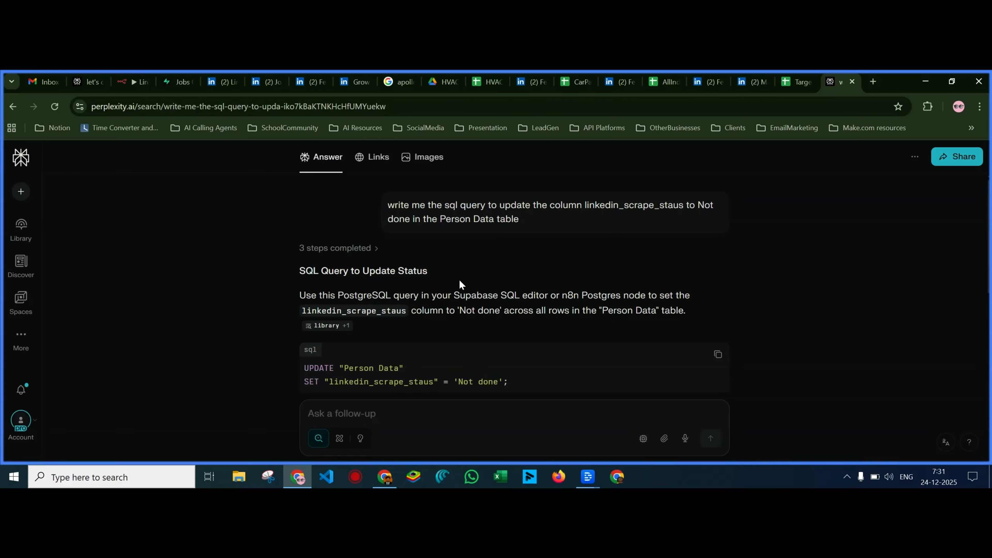
Copy the generated UPDATE query from Perplexity and paste it into a new query in Supabase's SQL Editor
click(717, 354)
click(183, 82)
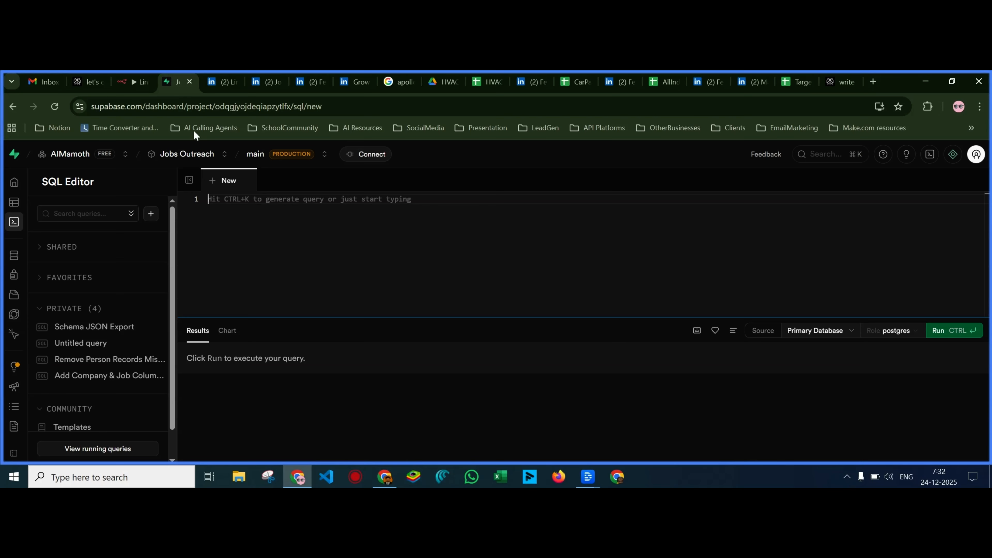
click(217, 203)
key(ctrl+v)
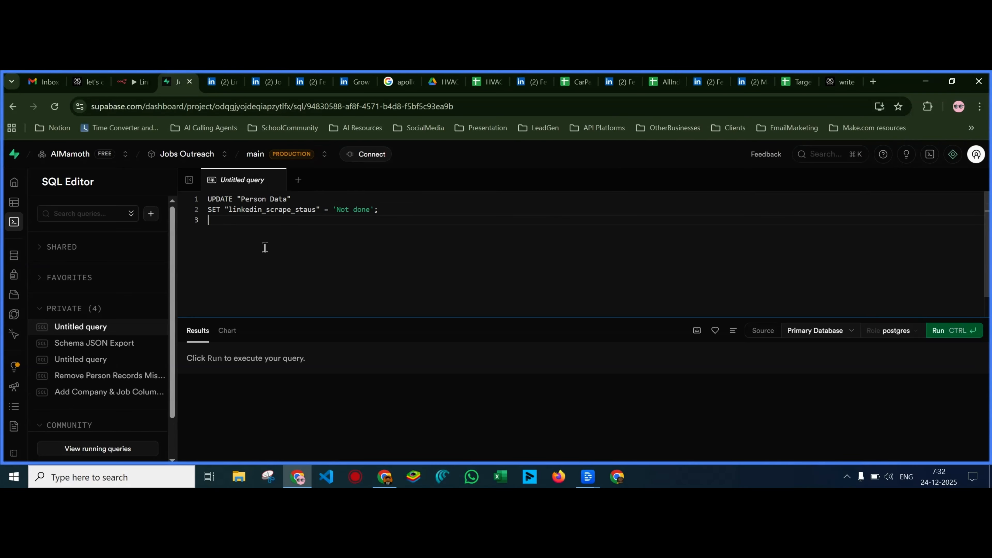
Open the Jobs Outreach project's Person Data table in a separate browser tab and check how the scraping status column is spelled
double_click(278, 211)
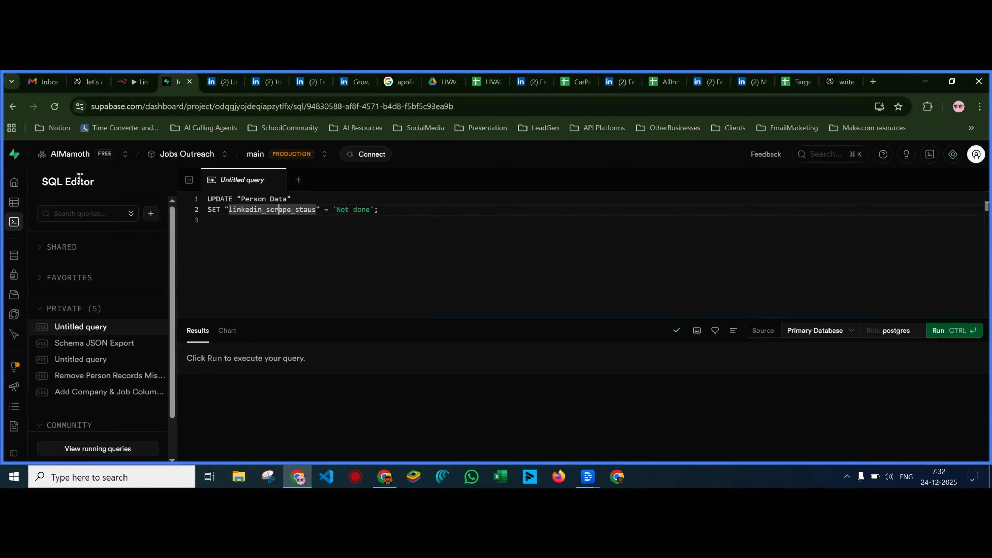
middle_click(72, 163)
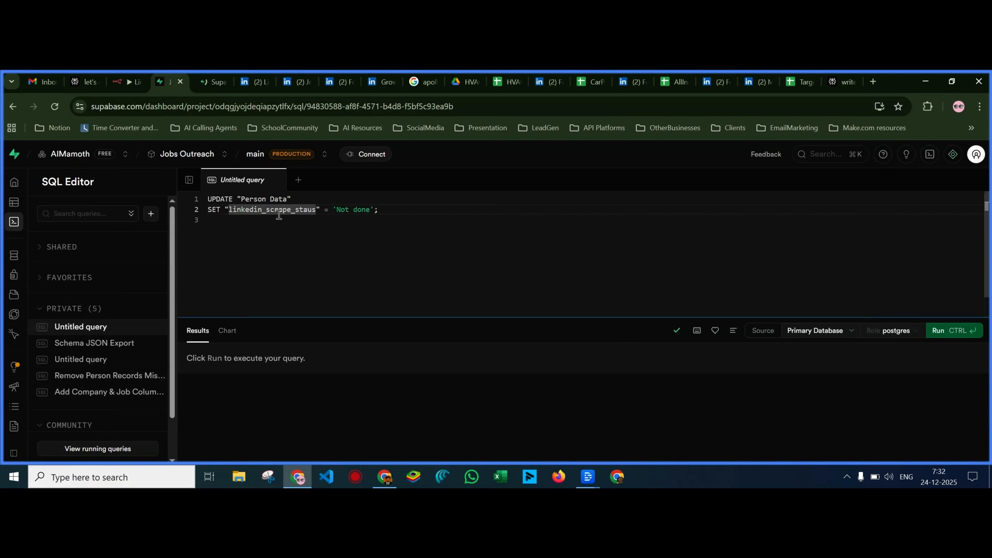
click(279, 230)
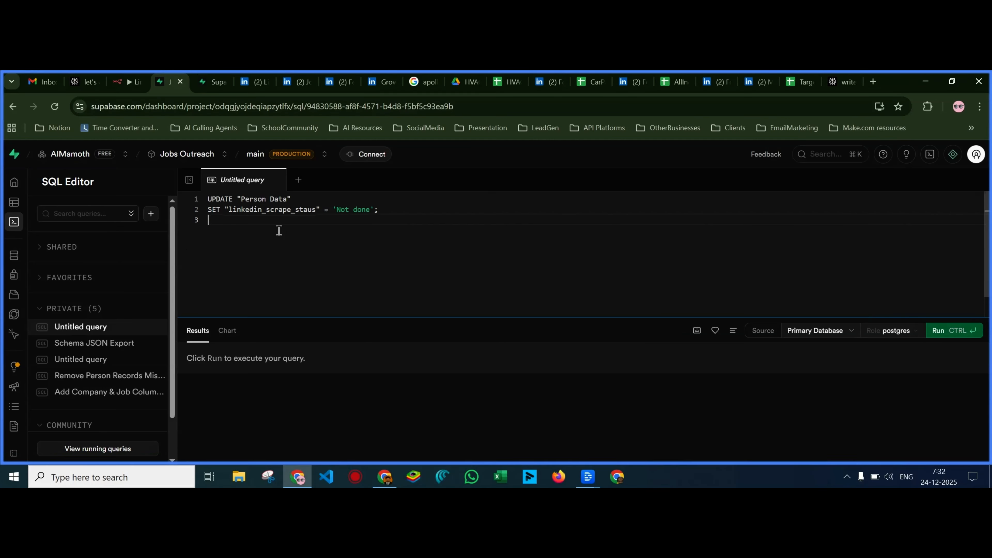
click(213, 83)
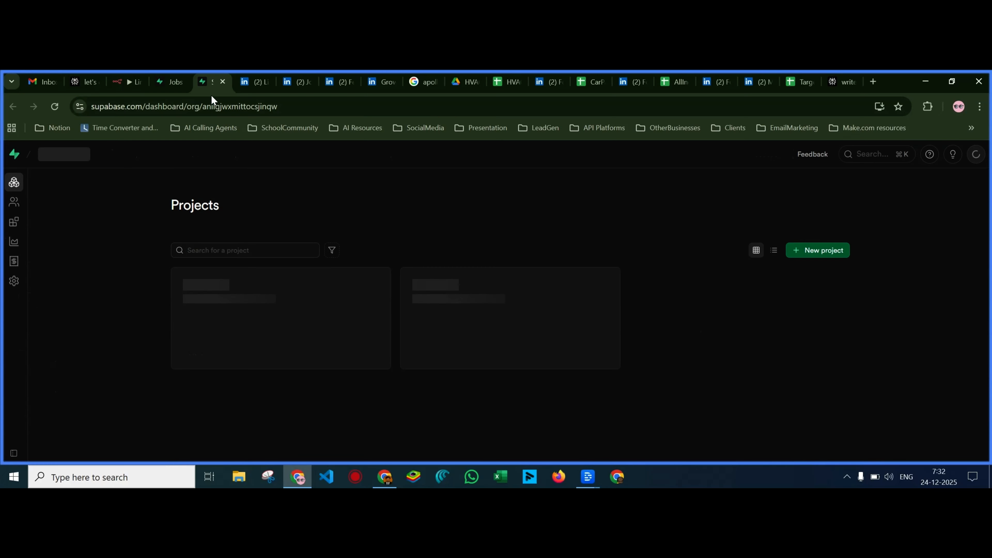
click(437, 289)
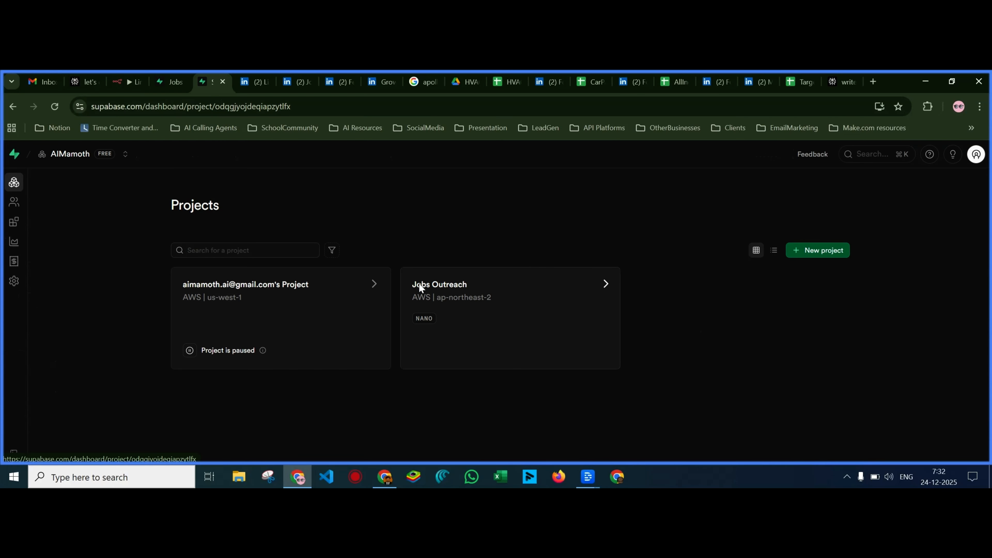
click(40, 208)
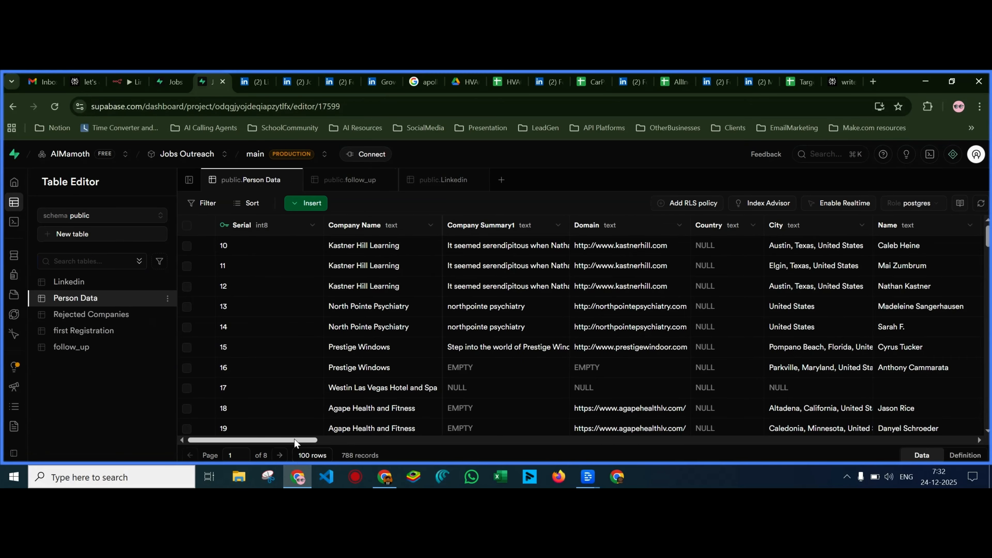
drag(295, 440, 928, 428)
key(ctrl+shift+Tab)
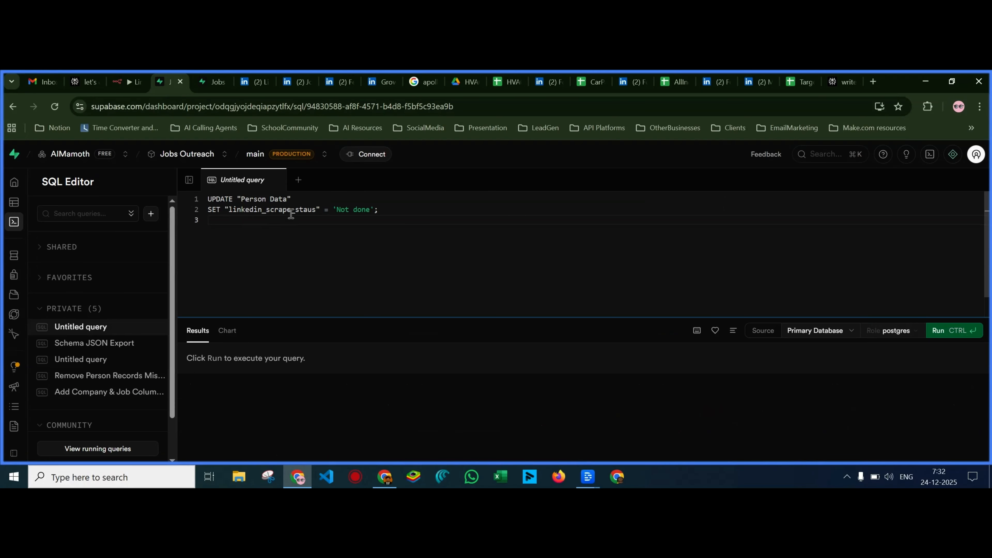
Try to run the UPDATE query with its column name changed to linkedin_scraping_staus
click(292, 214)
key(BackSpace)
text(ing)
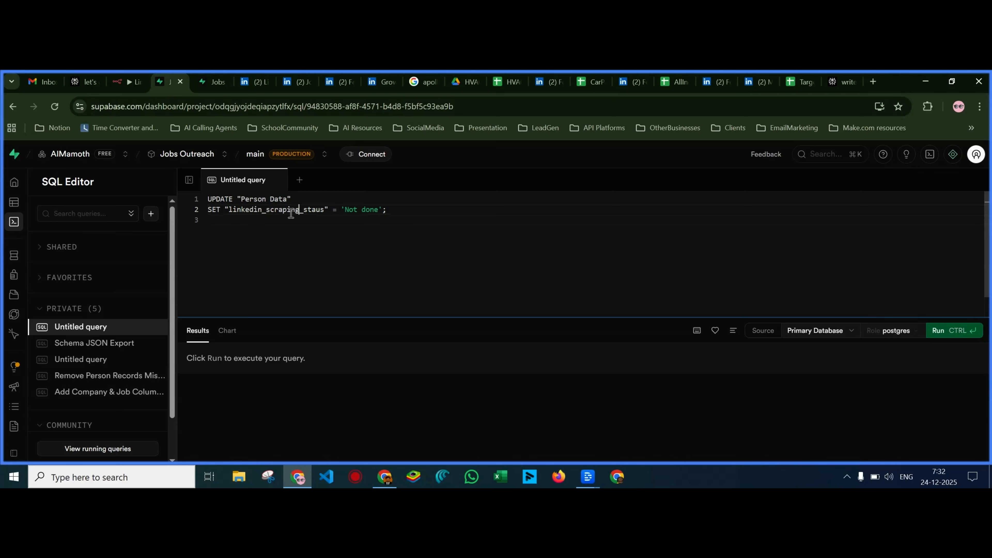
click(386, 210)
click(938, 330)
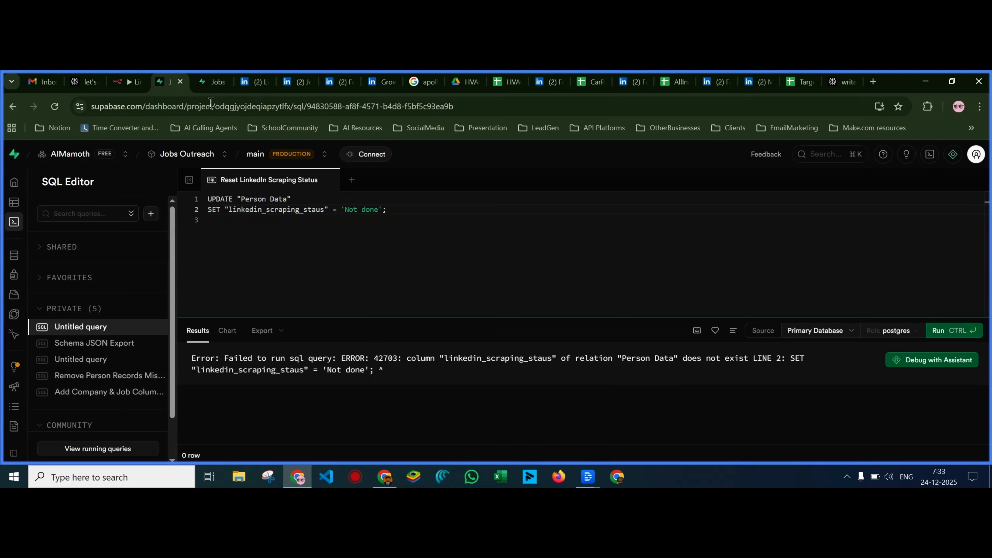
Open the linkedin_scraping_status column of Person Data for editing and copy its exact name
click(209, 82)
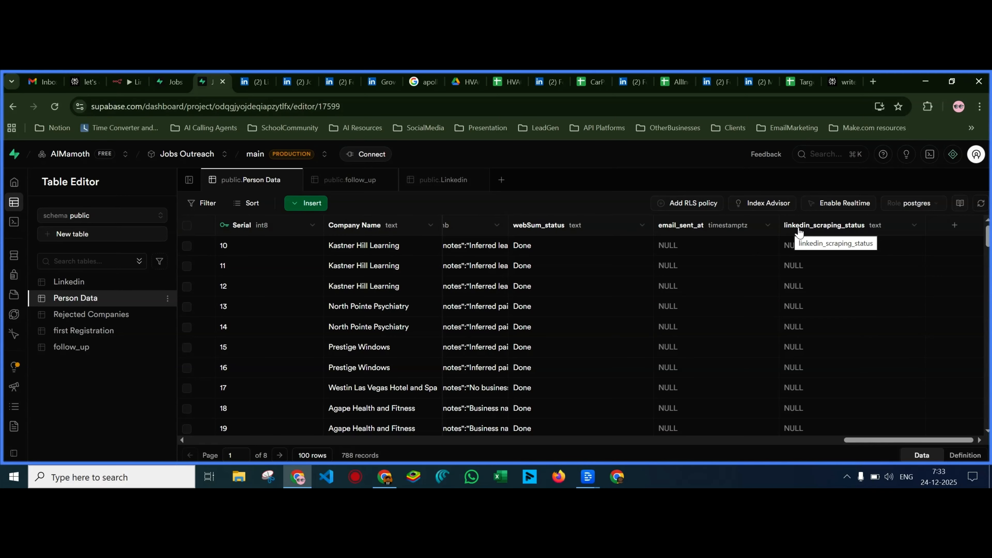
click(915, 225)
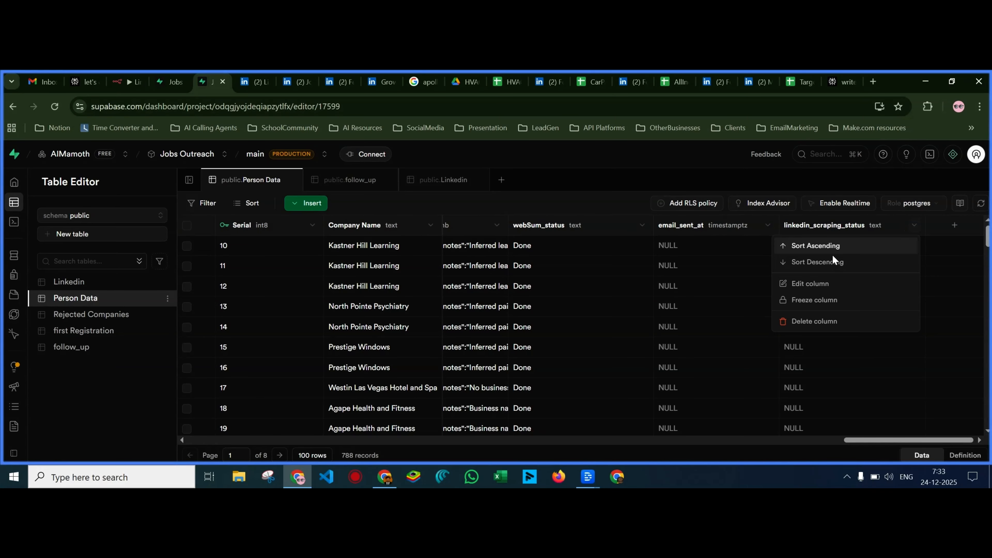
click(811, 284)
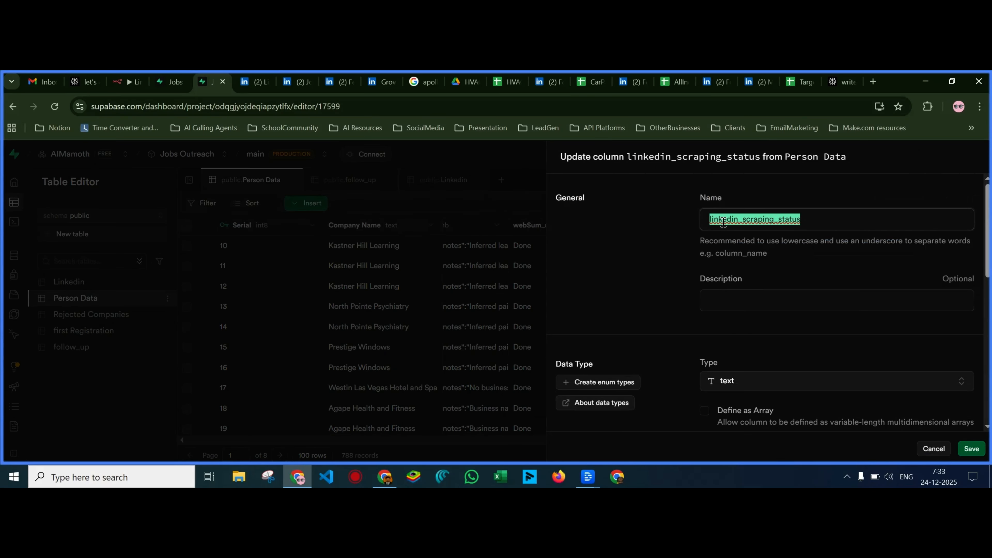
click(679, 251)
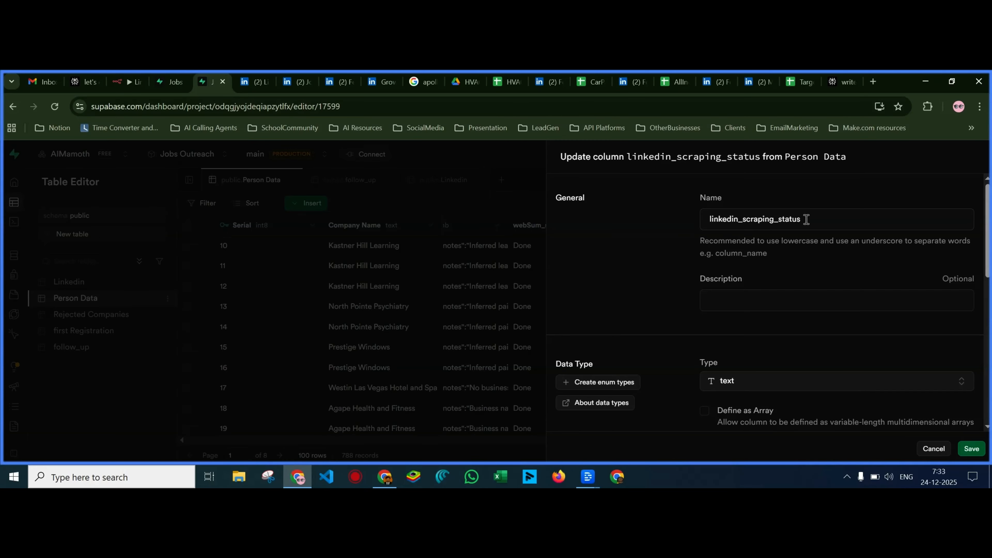
drag(806, 220, 712, 218)
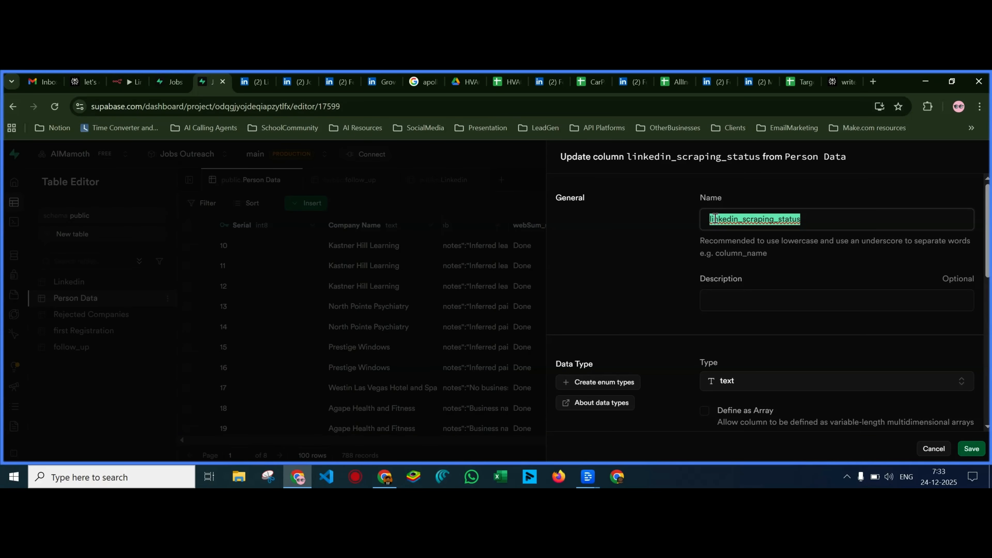
Replace the column name in the UPDATE query with the copied linkedin_scraping_status and run the query
click(174, 81)
drag(324, 209, 230, 209)
key(ctrl+v)
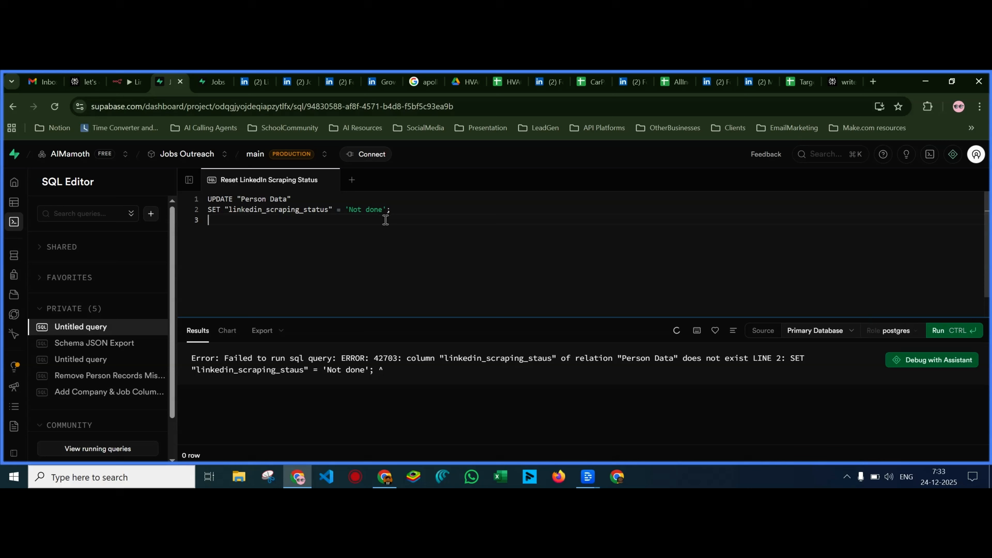
click(400, 211)
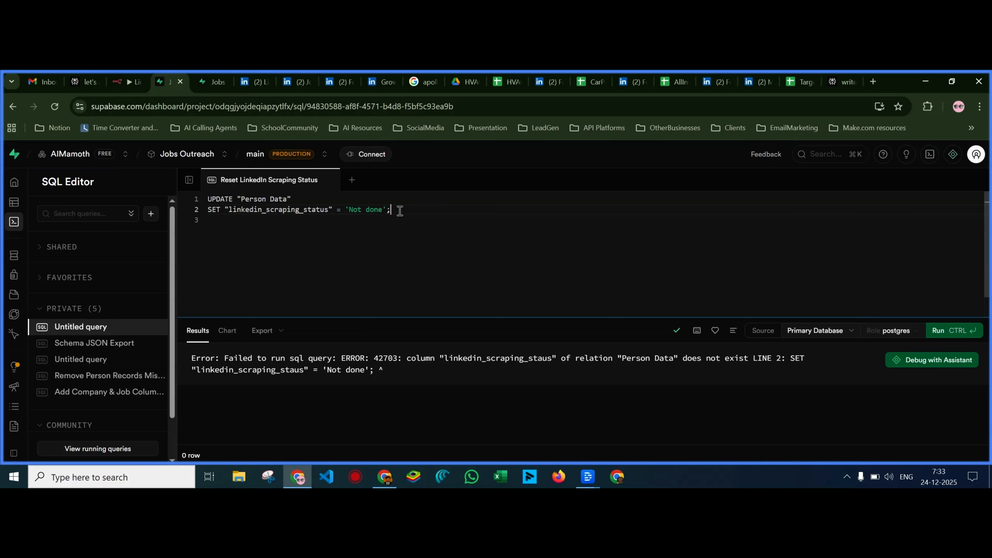
click(938, 336)
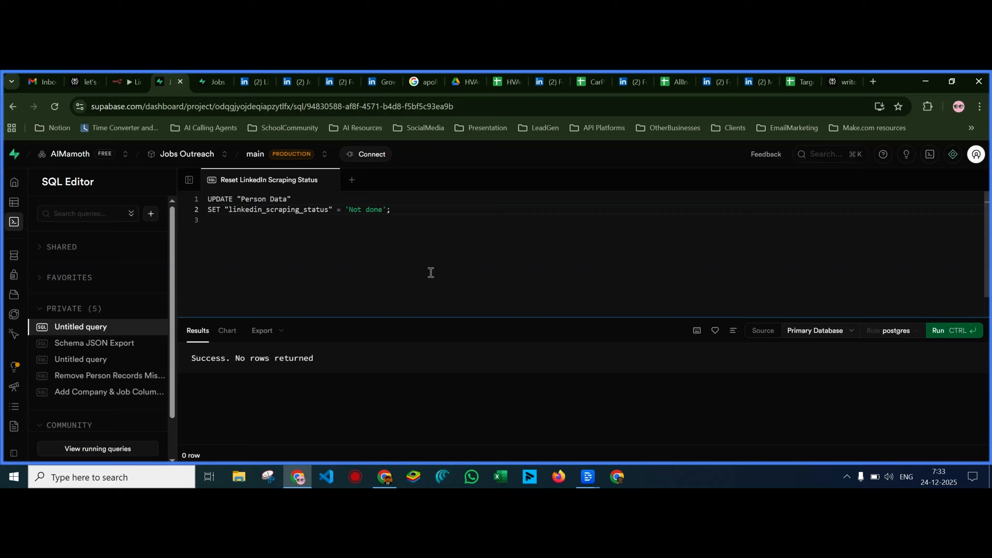
Refresh the Person Data table and check the linkedin_scraping_status values across its rows
mouse_move(46, 204)
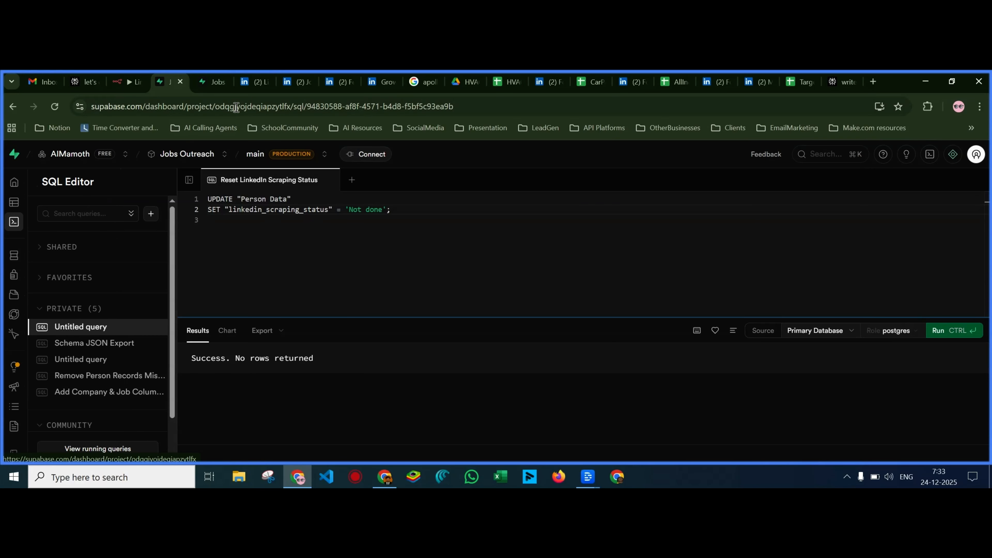
click(214, 81)
click(507, 204)
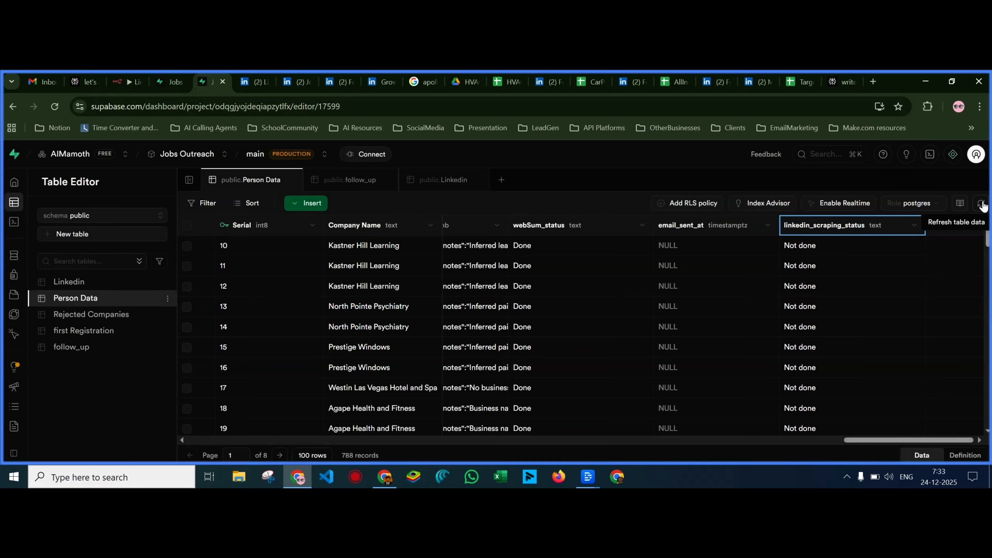
scroll(792, 259, down, 2)
scroll(791, 259, down, 20)
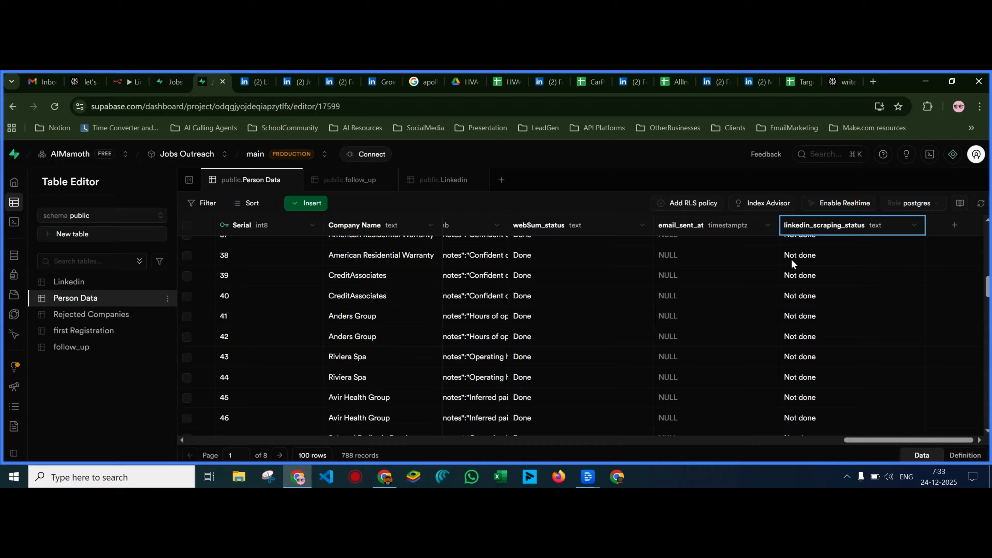
scroll(792, 259, up, 13)
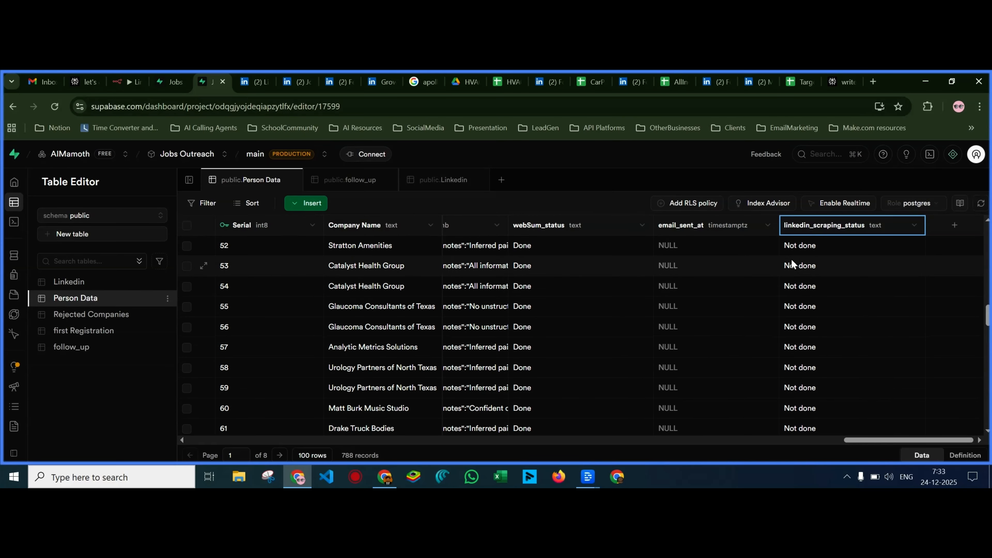
Switch to n8n, add the condition linkedin_scraping_status Equal Not done to the Select rows from a table node, and execute it
key(alt+Tab)
click(492, 352)
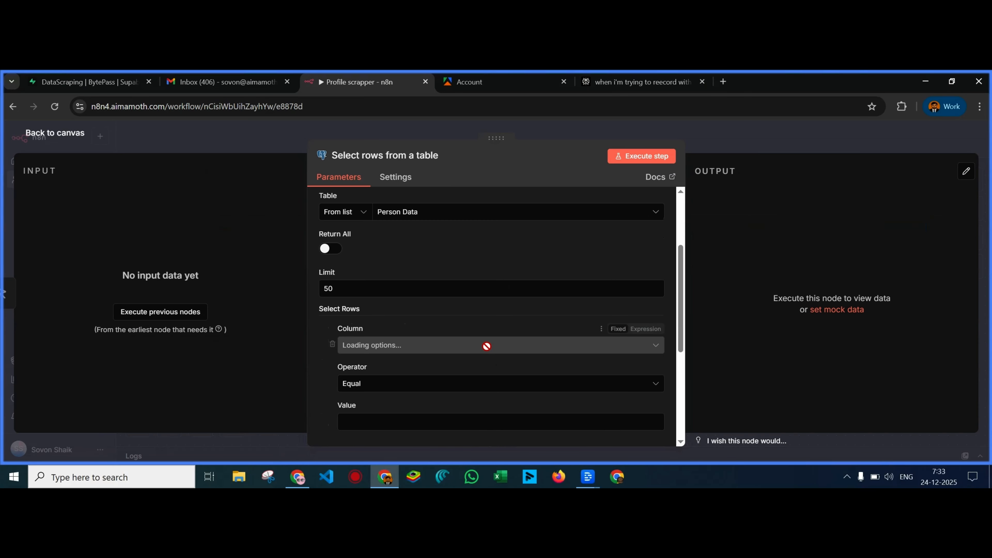
click(417, 350)
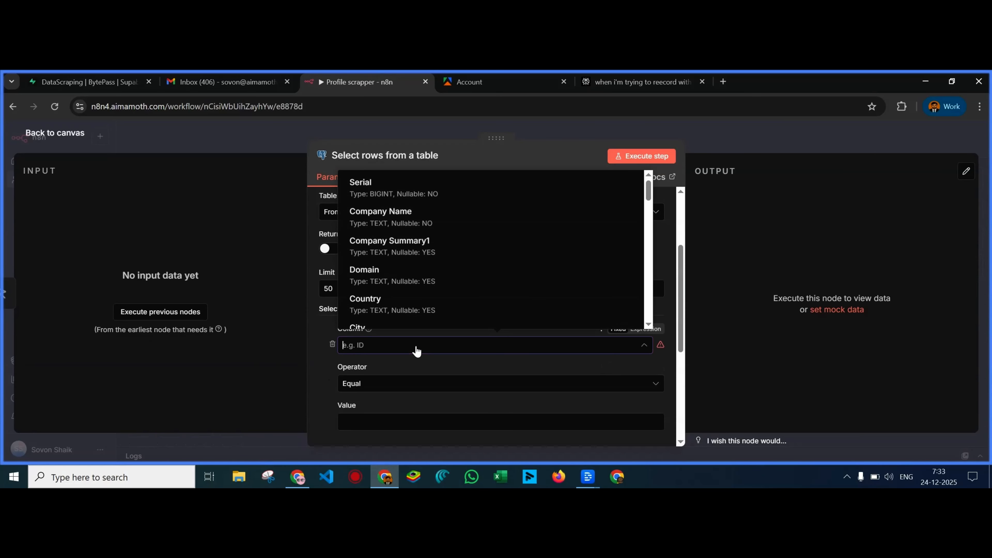
scroll(452, 282, down, 10)
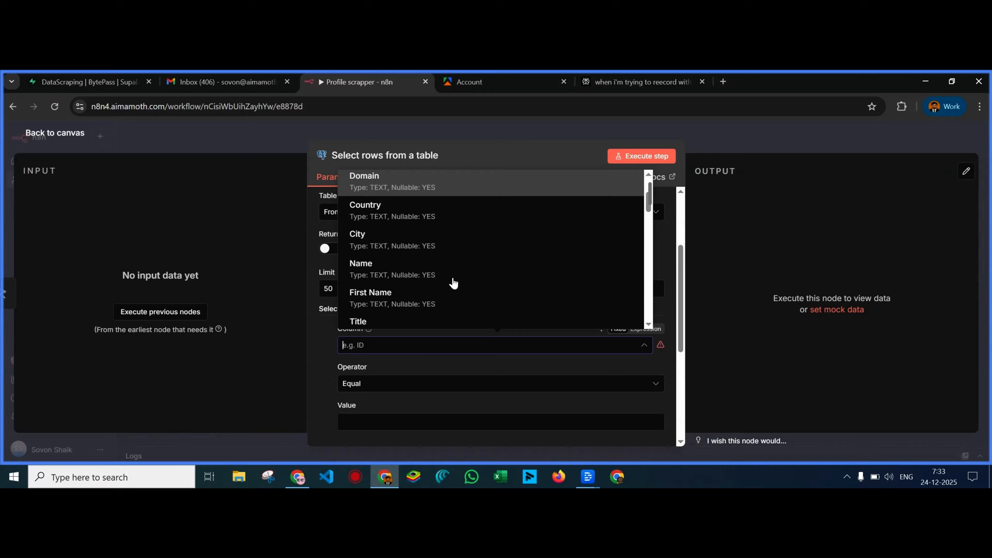
scroll(454, 282, down, 2)
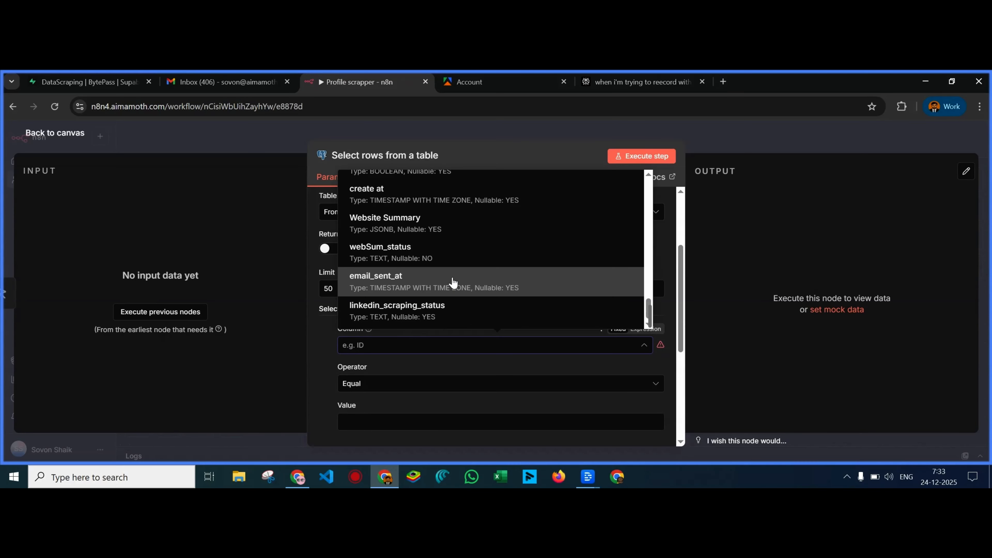
click(454, 312)
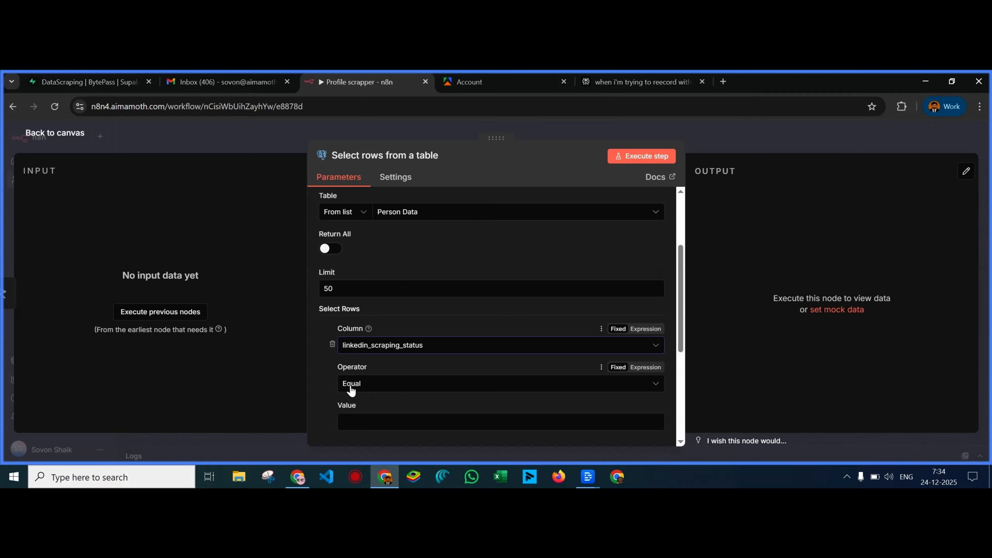
scroll(388, 396, down, 3)
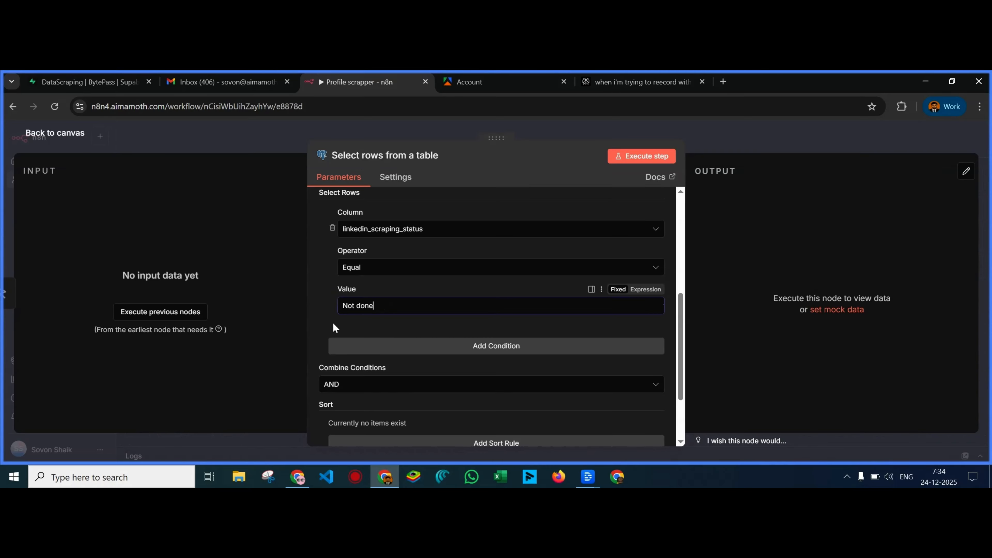
click(645, 159)
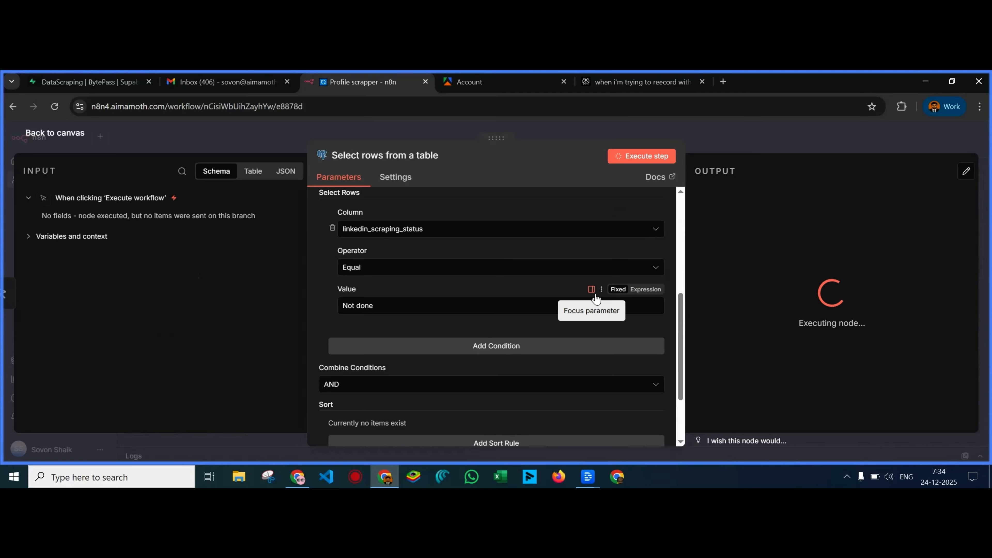
Set the row limit of the Select rows from a table node to 3, execute it again and return to the canvas
scroll(508, 322, up, 4)
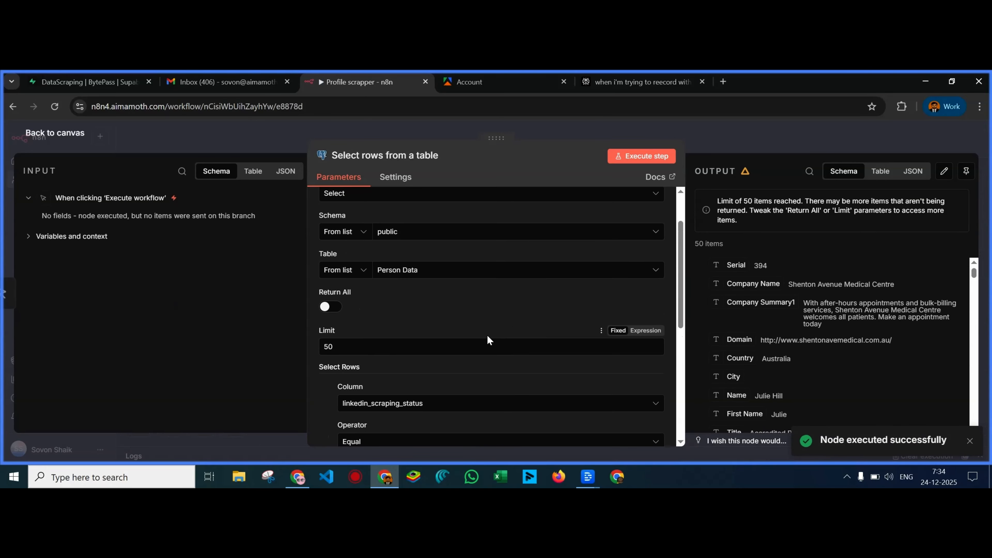
click(335, 350)
key(BackSpace)
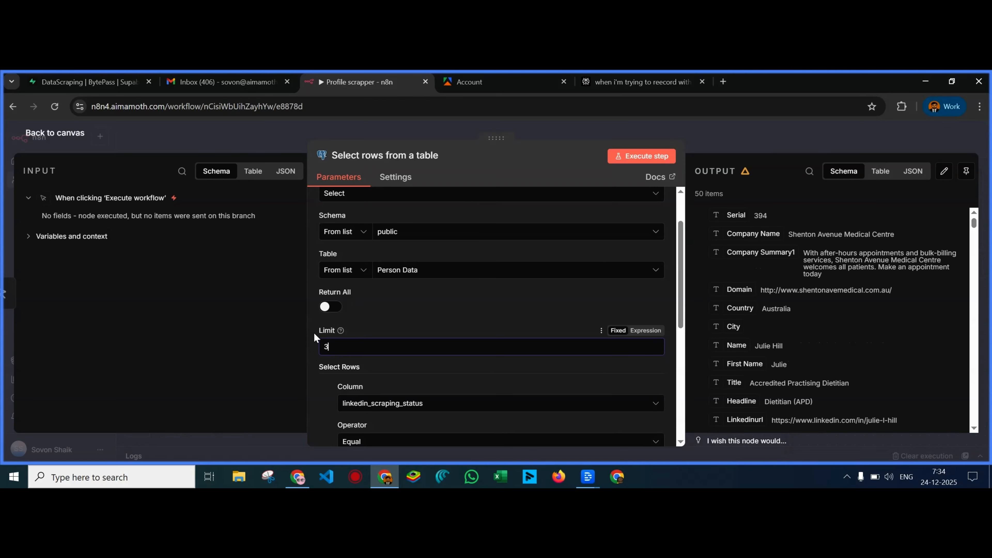
click(640, 158)
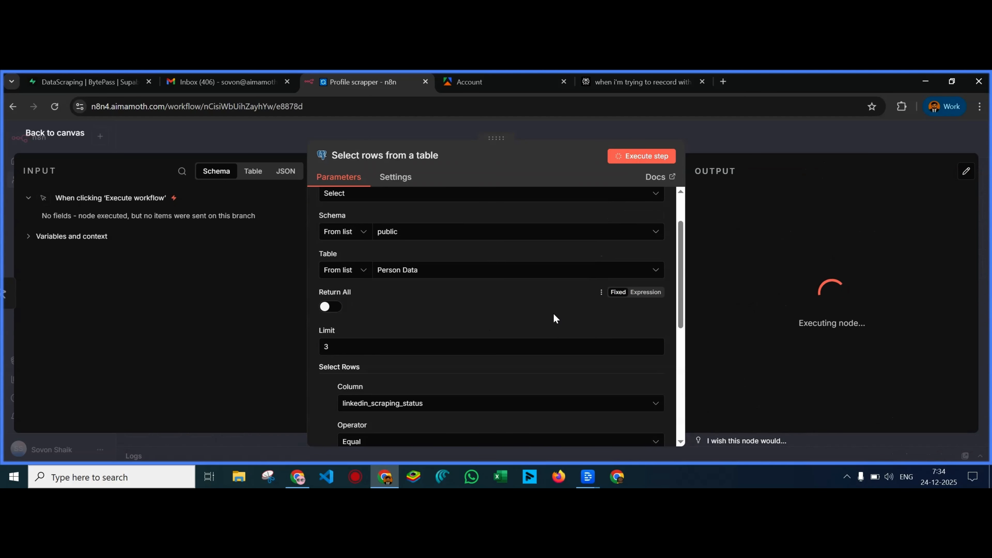
click(261, 141)
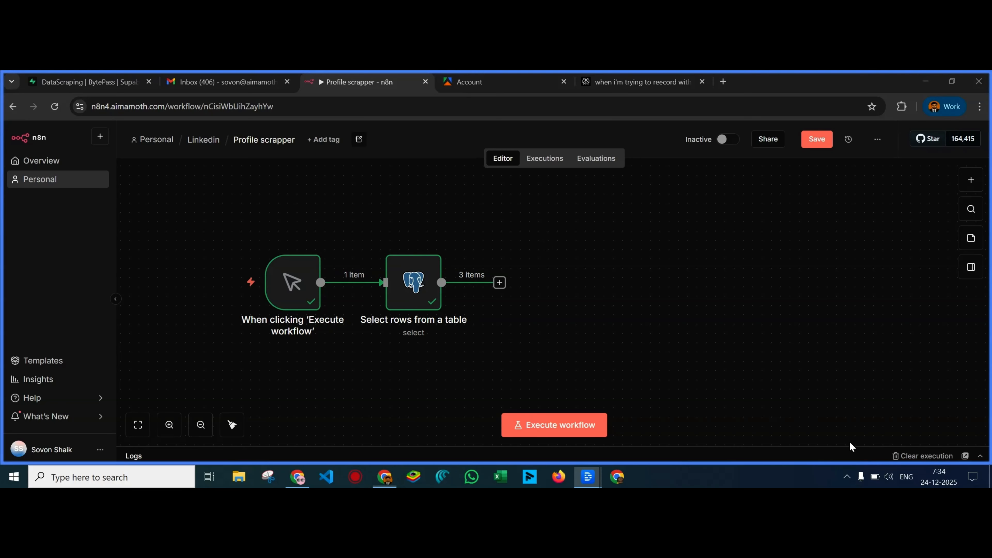
Rename the Select rows from a table node to GetUrls, save the workflow and shift the node slightly on the canvas
click(408, 303)
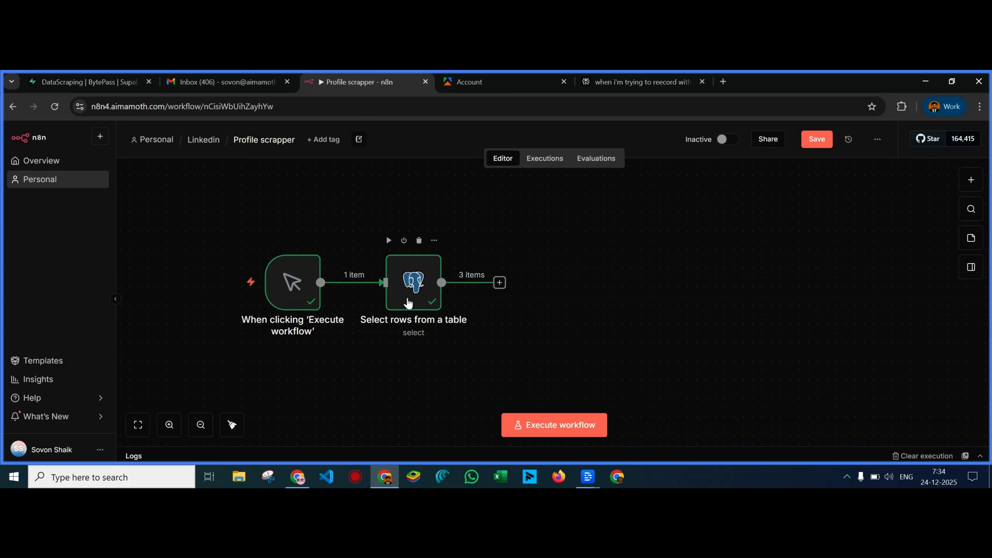
double_click(409, 303)
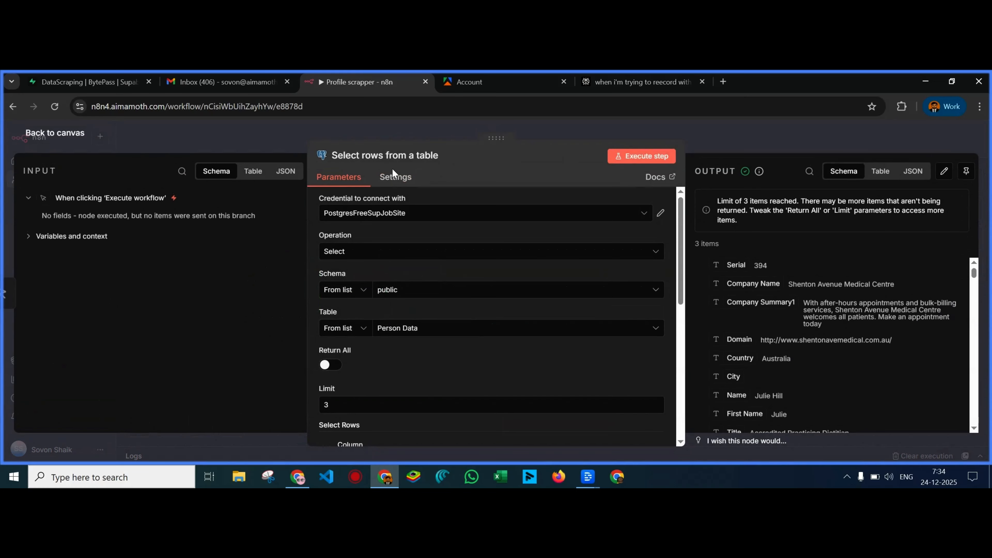
click(399, 156)
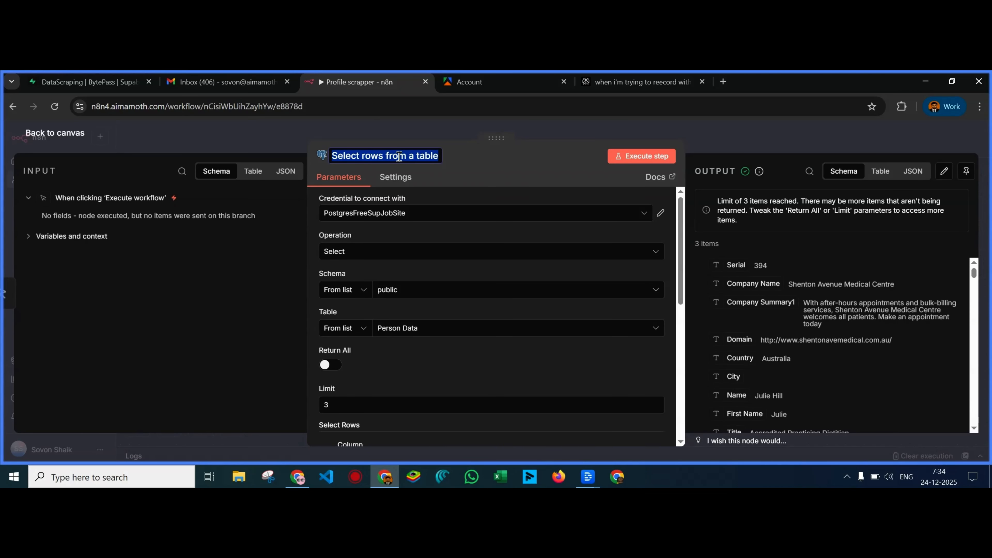
text(GetUrls)
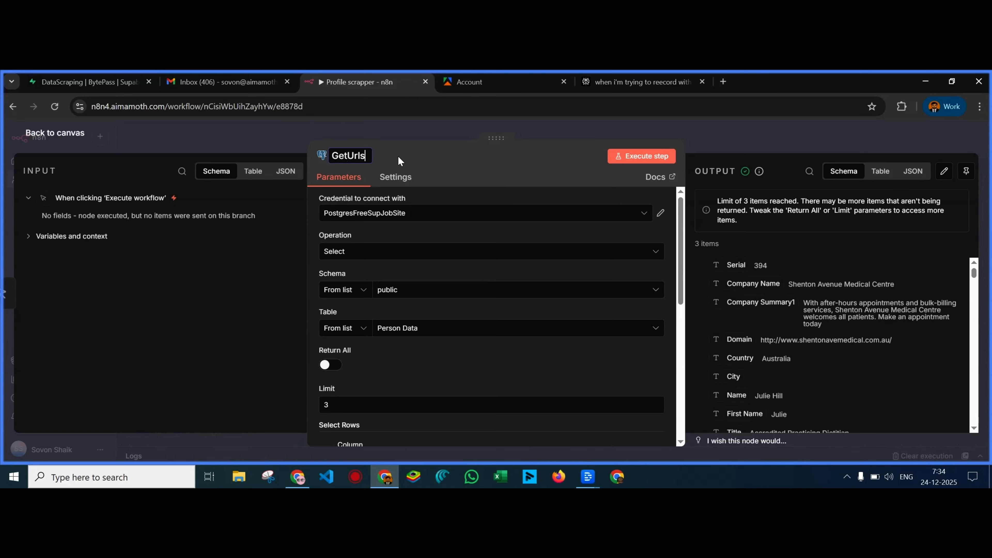
click(288, 143)
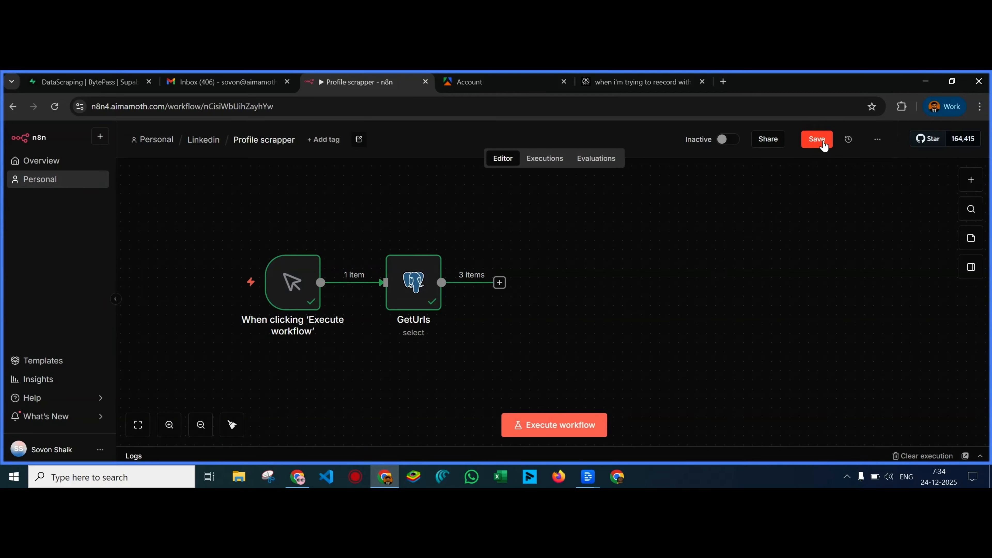
click(817, 140)
drag(565, 342, 500, 320)
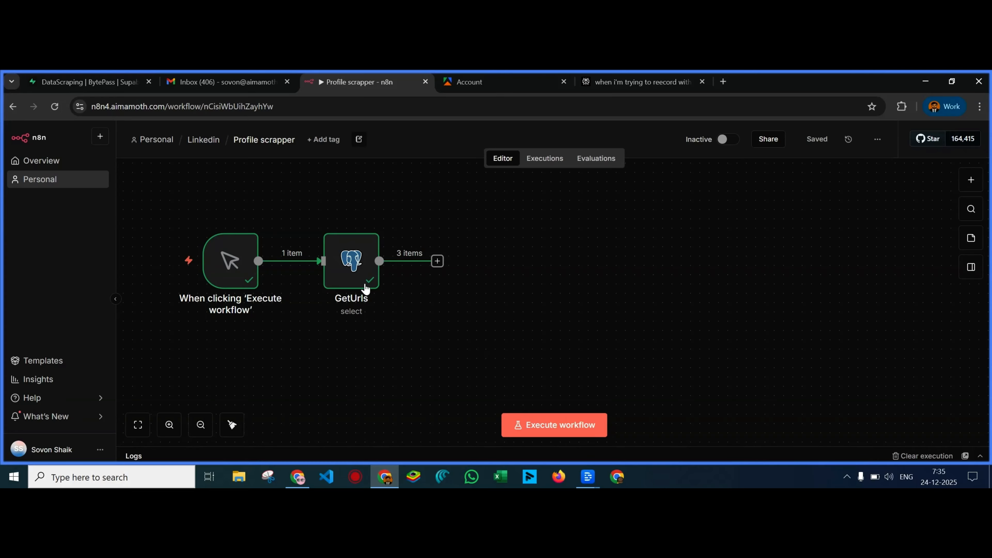
drag(357, 276, 367, 275)
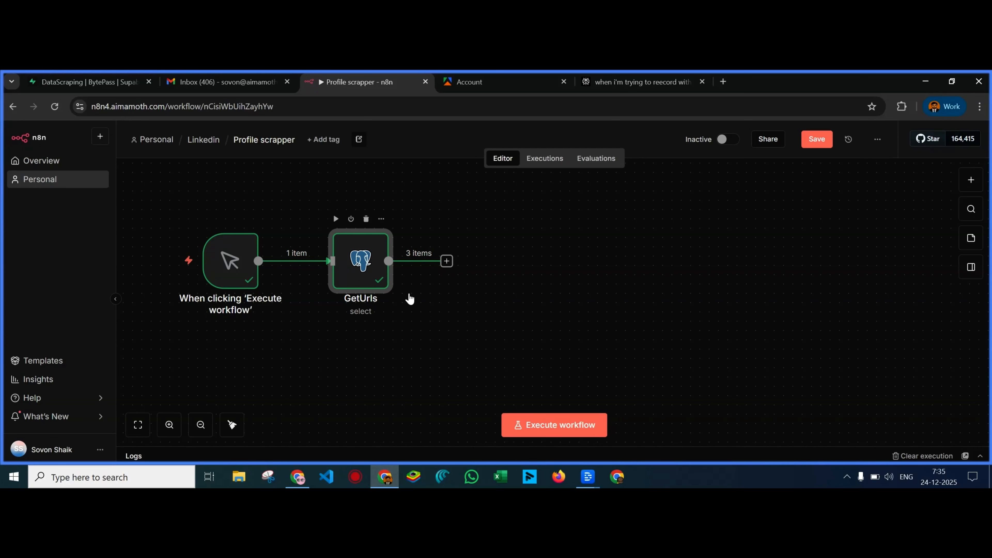
Switch to the Apify console and search the Apify Store for "linkedin profile scrapper"
click(486, 87)
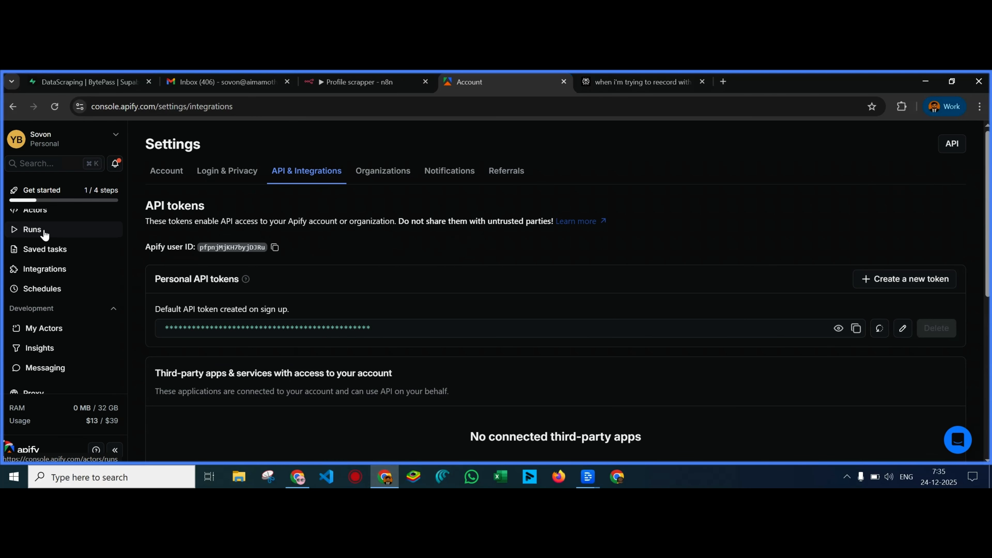
scroll(44, 240, up, 2)
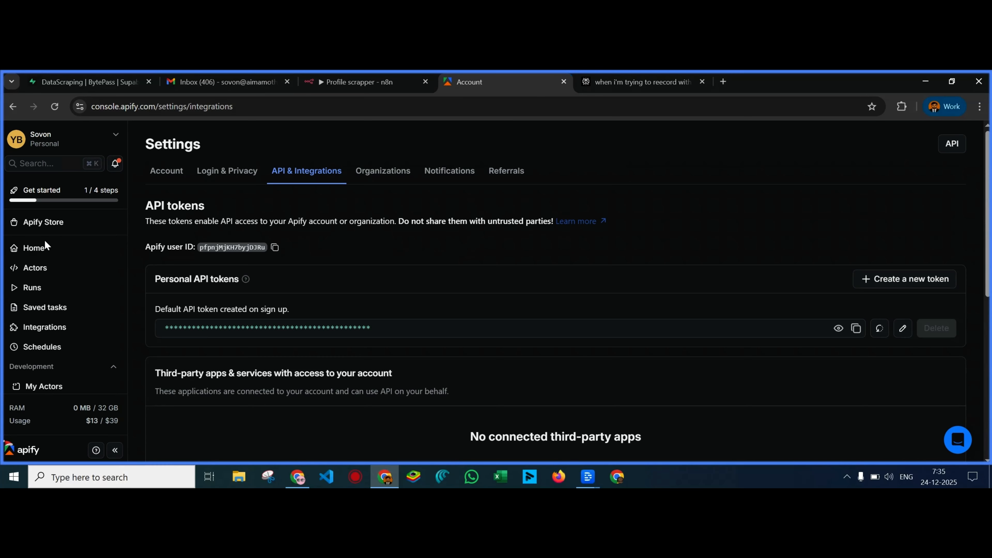
click(47, 225)
click(265, 216)
text(linkedin prof)
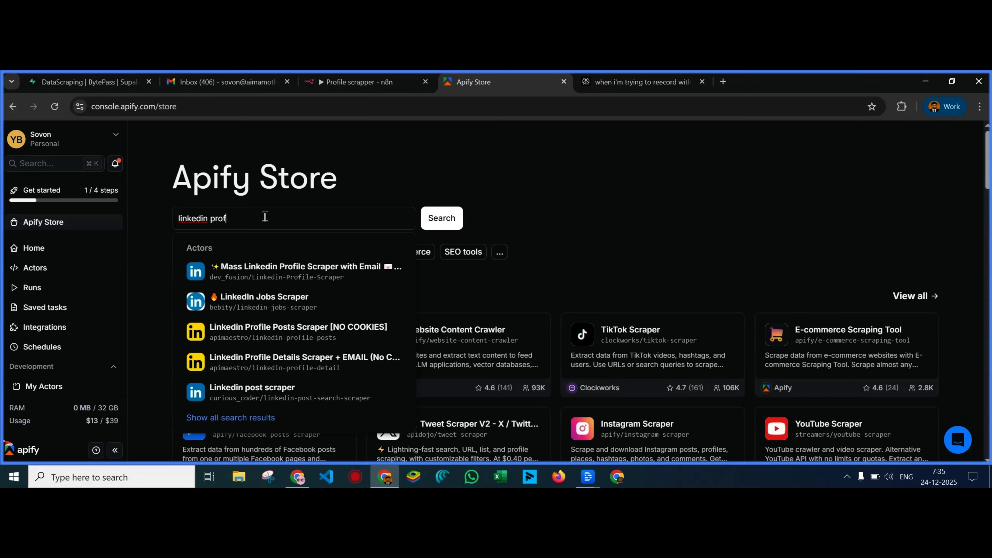
text(ile scr)
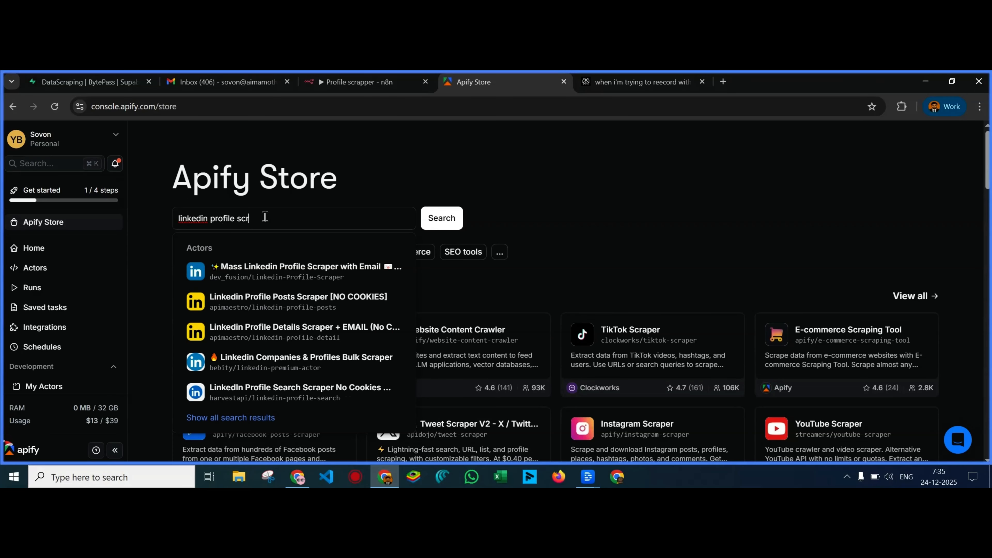
text(apper)
key(Return)
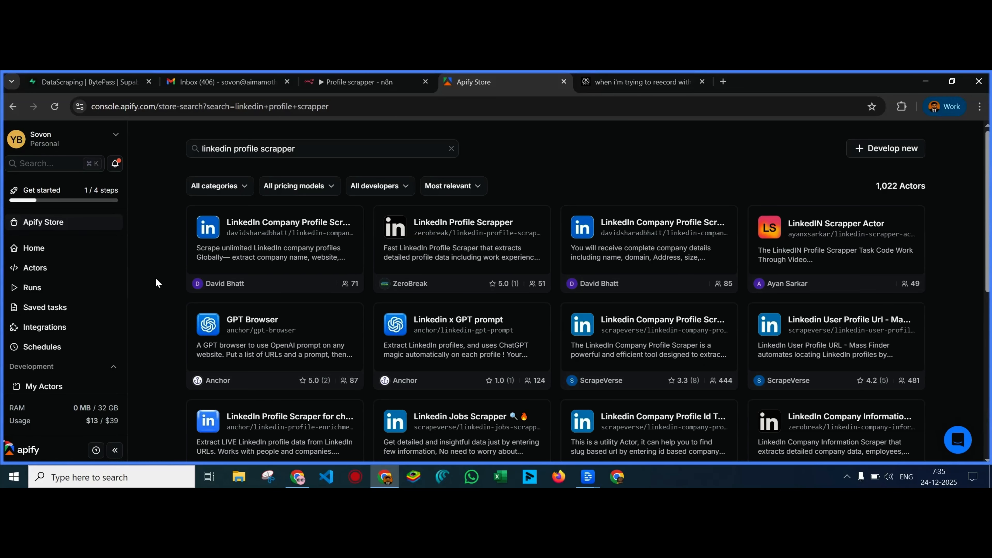
Look through the found actors and sort them by Popular
scroll(369, 331, down, 12)
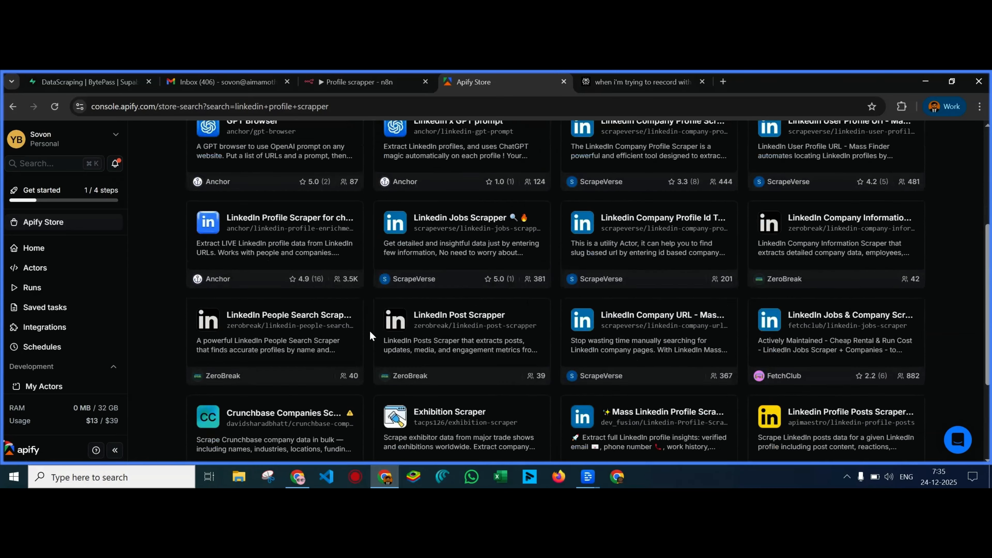
scroll(370, 335, down, 10)
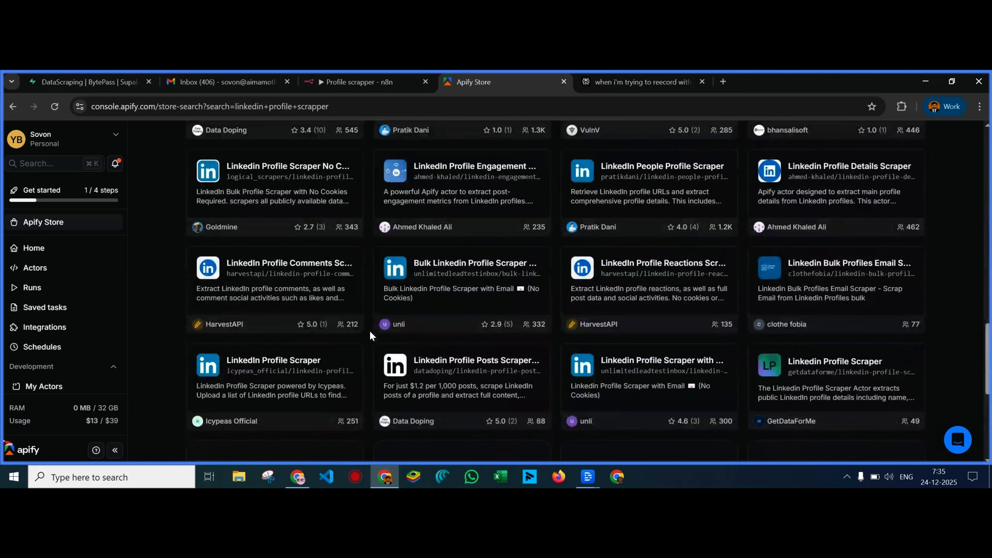
scroll(370, 335, up, 8)
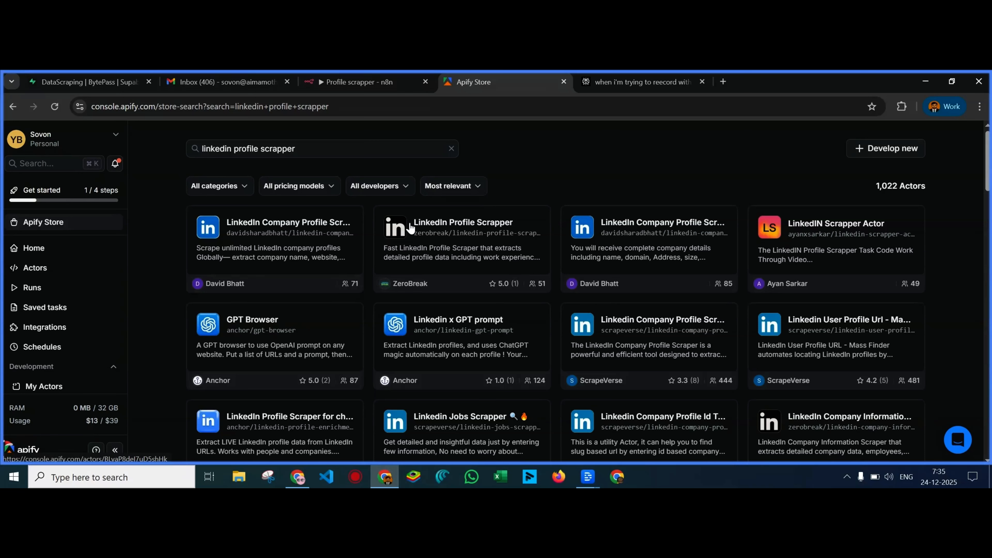
click(444, 188)
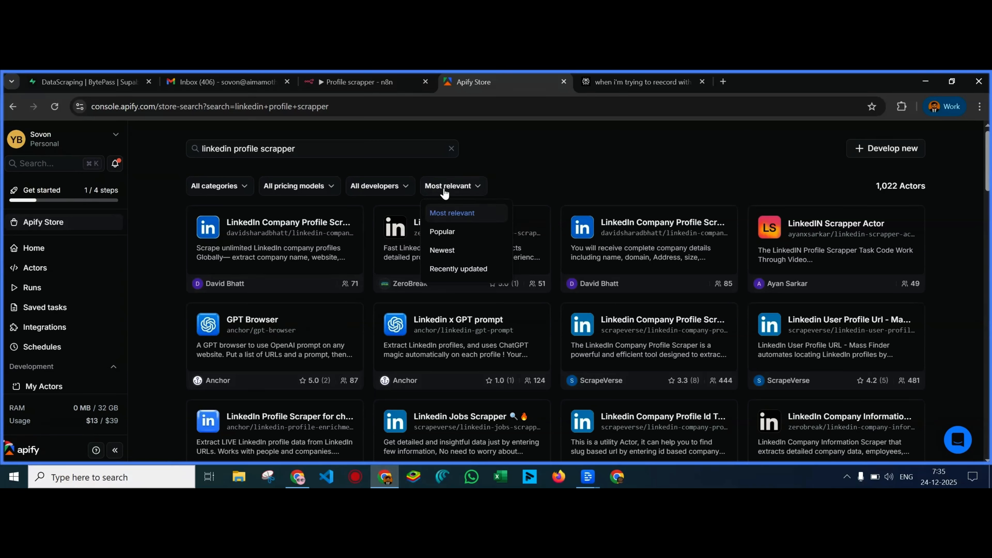
click(445, 232)
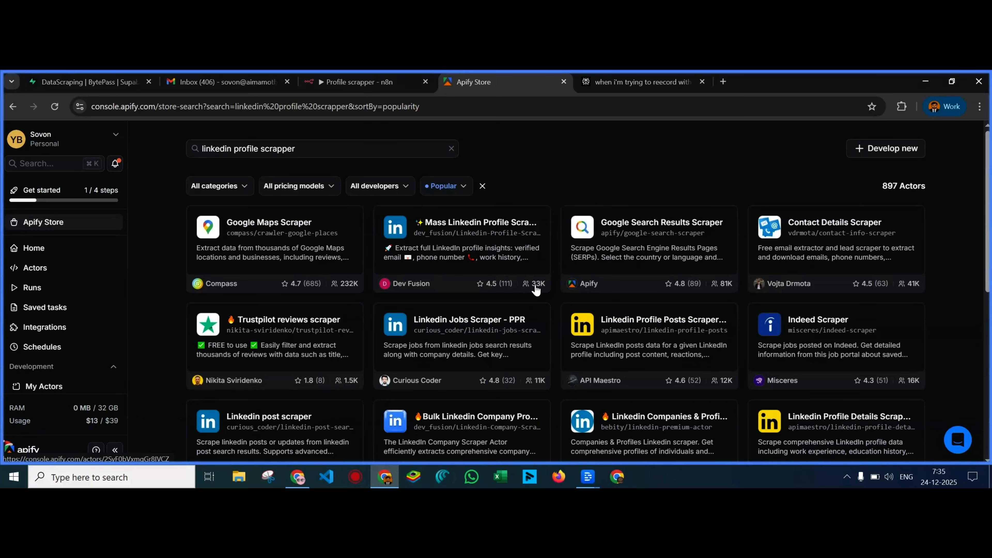
Open the Mass Linkedin Profile Scraper with Email (No Cookies) actor in a new tab and review its Linkedin Profile URLs input
middle_click(478, 227)
click(615, 82)
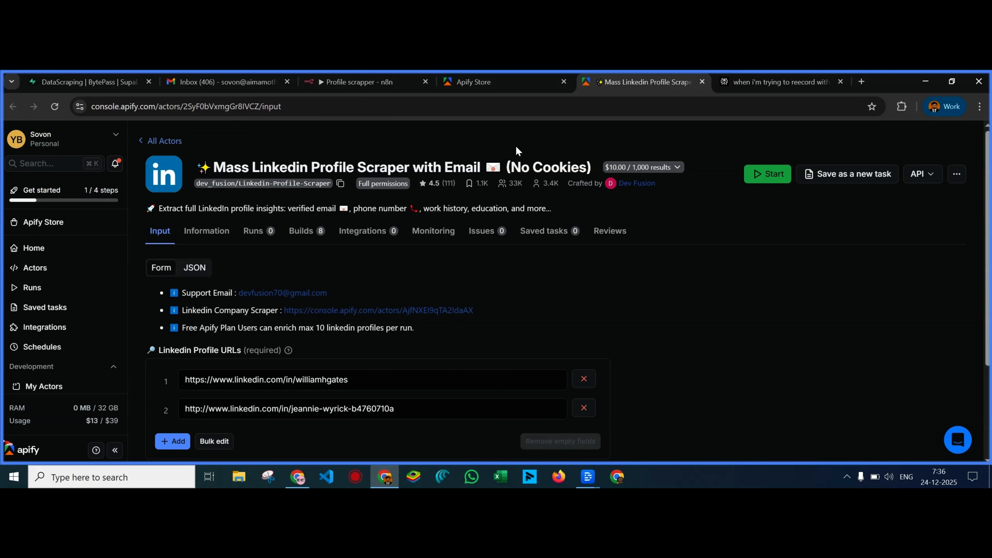
click(476, 89)
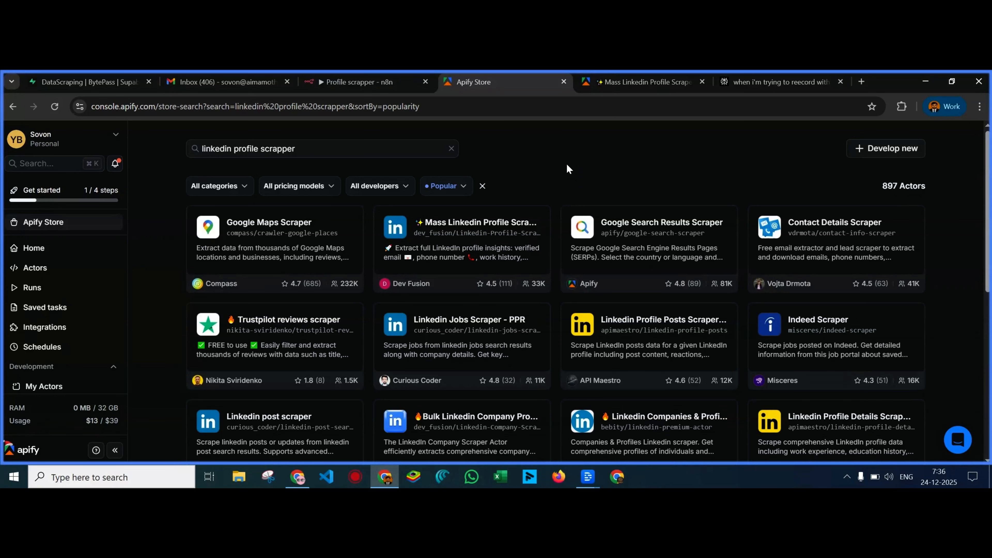
click(605, 82)
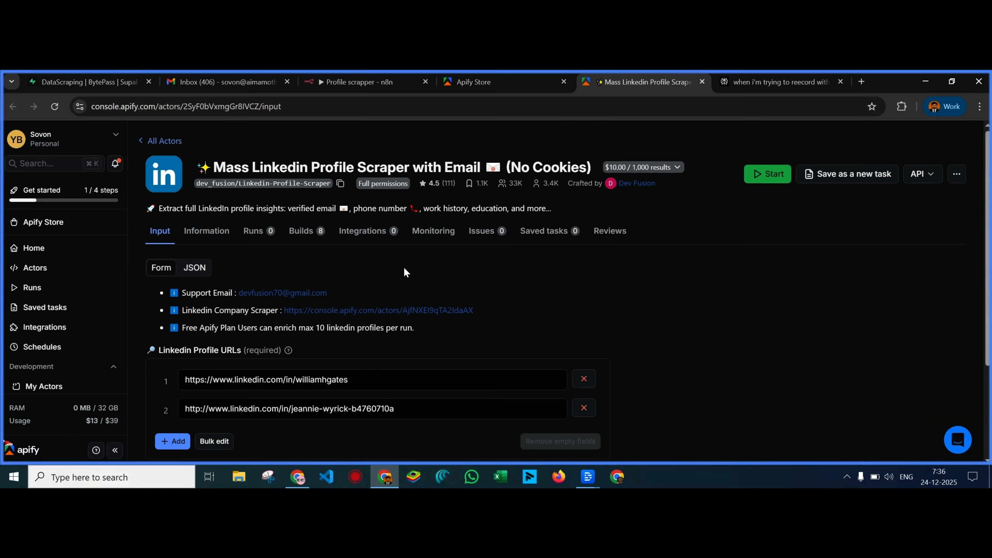
scroll(404, 272, down, 3)
scroll(404, 272, up, 2)
scroll(404, 272, down, 1)
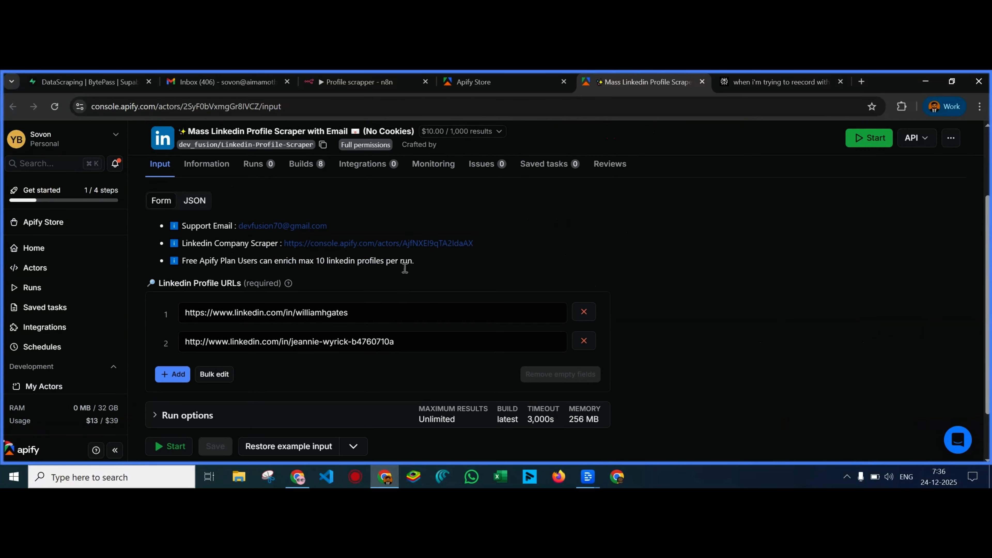
click(383, 307)
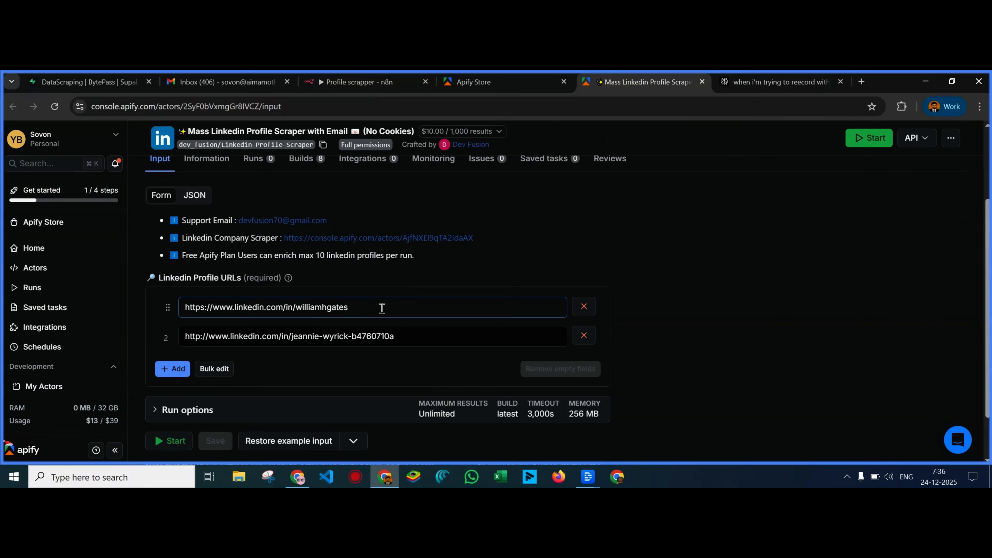
click(347, 323)
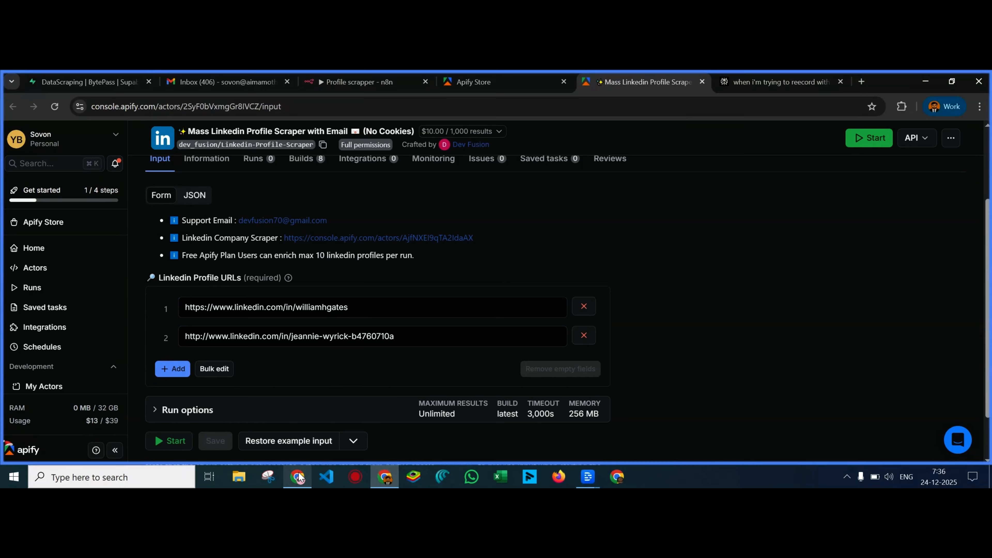
Switch to the Supabase Person Data table and open the Linkedinurl link of row 42 in a new browser tab
mouse_move(298, 477)
click(301, 414)
click(173, 83)
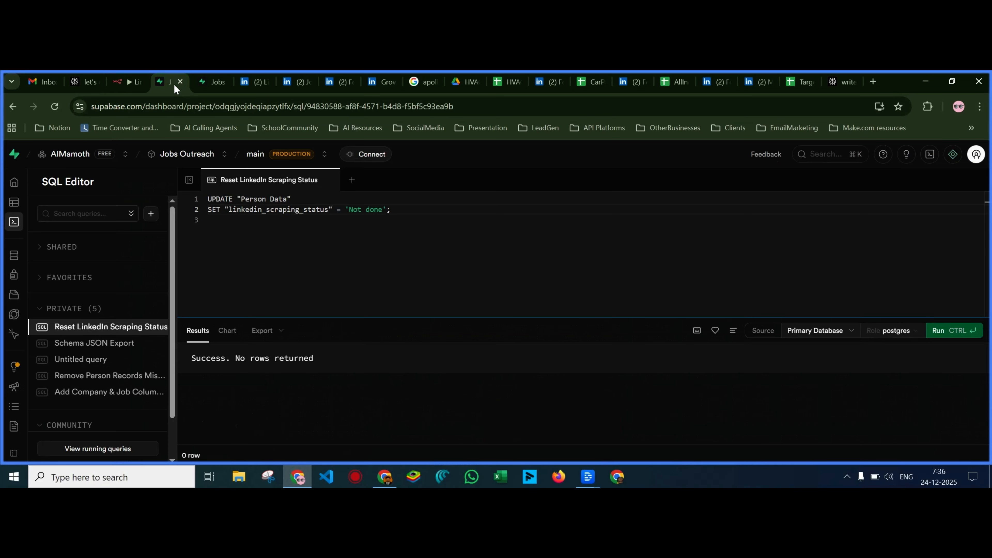
click(207, 82)
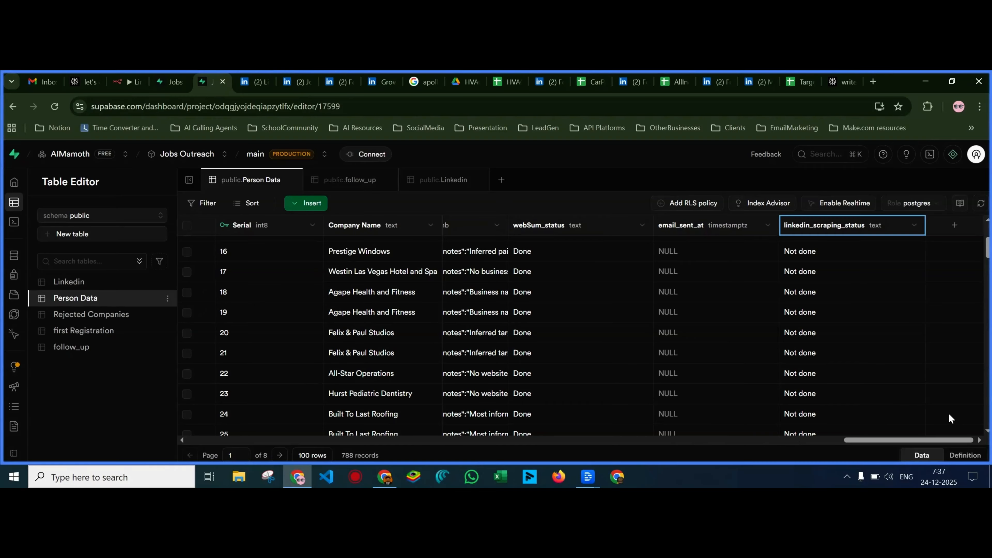
drag(916, 438, 410, 442)
scroll(654, 397, down, 8)
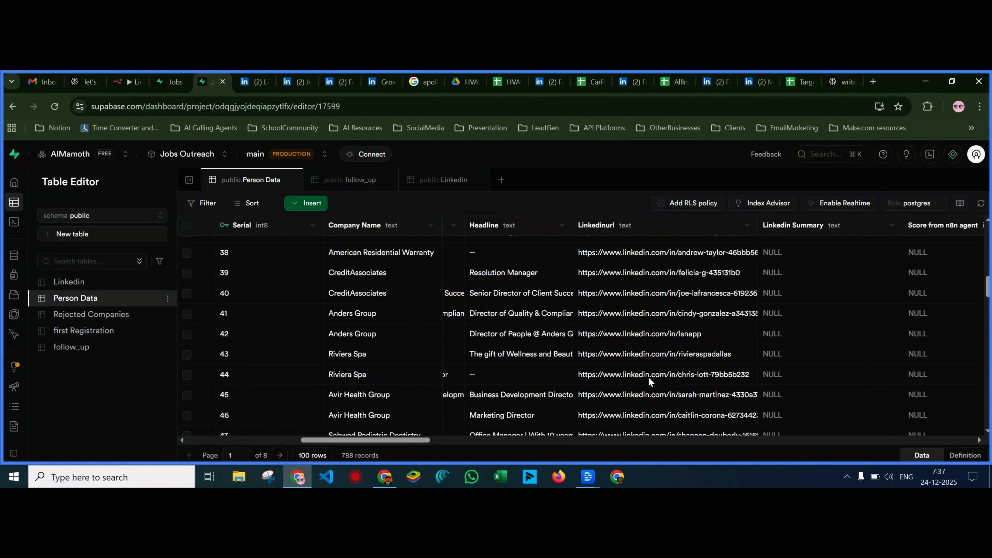
double_click(675, 335)
ctrl+click(660, 188)
click(245, 81)
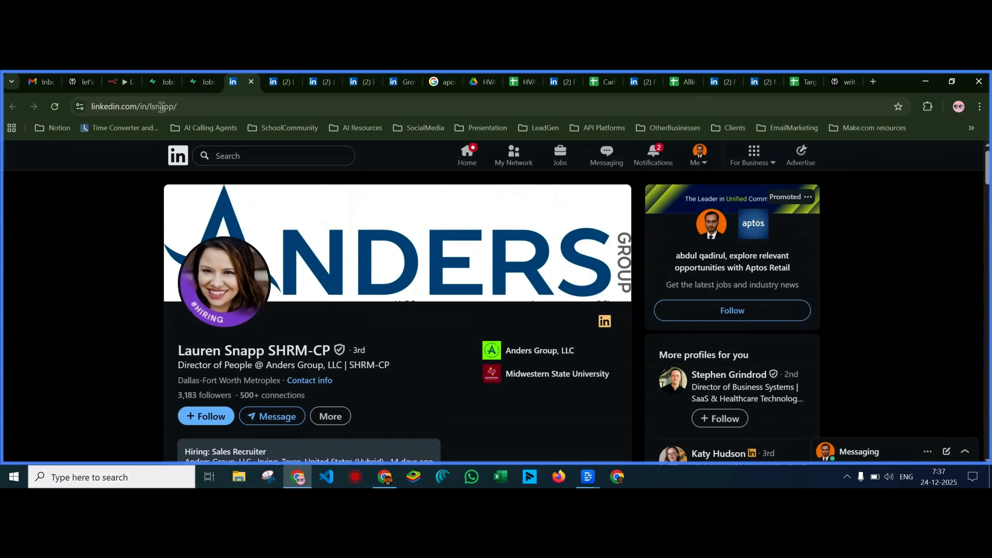
Look over the opened LinkedIn profile and copy its page address
scroll(437, 383, down, 3)
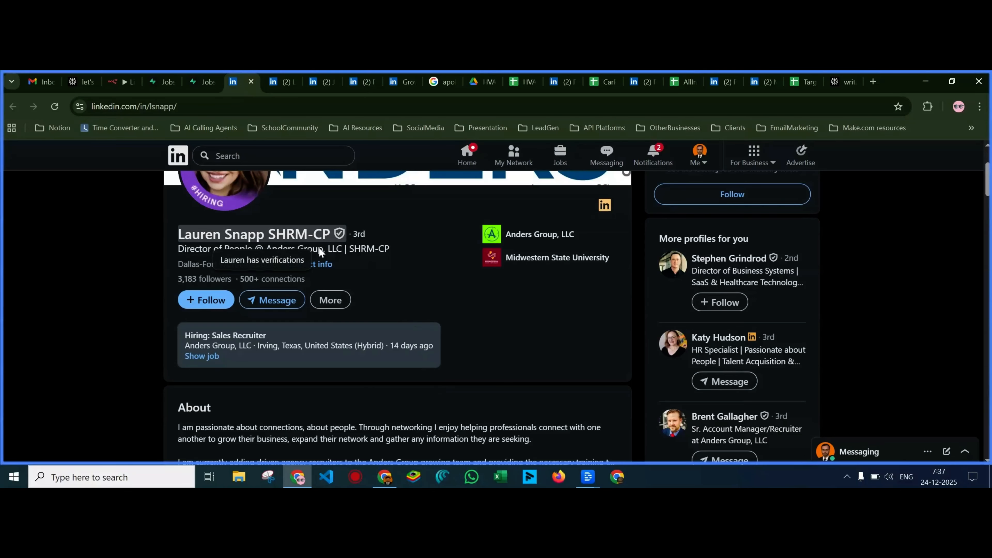
click(161, 106)
key(ctrl+c)
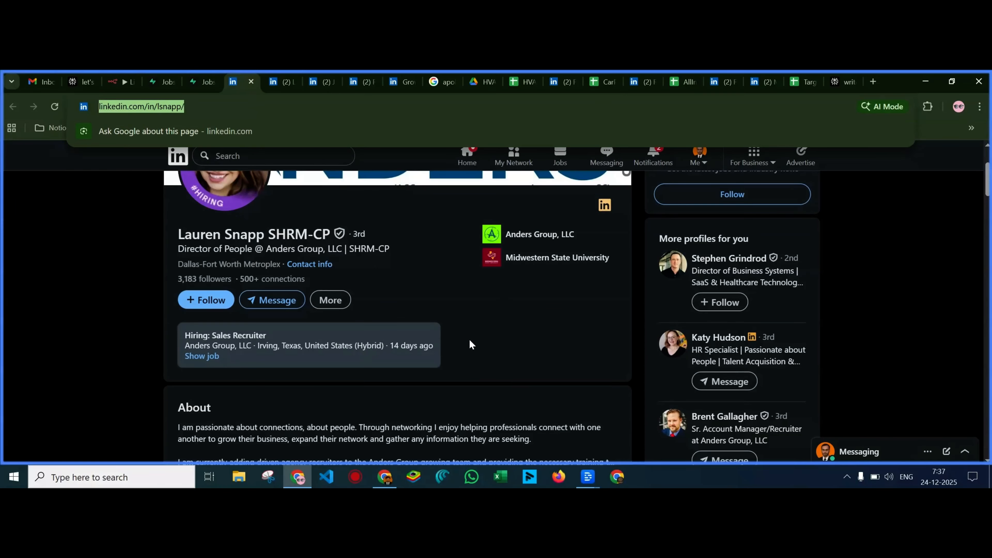
Return to the Apify actor, remove its second example profile URL and replace the first one with the copied LinkedIn address
click(388, 484)
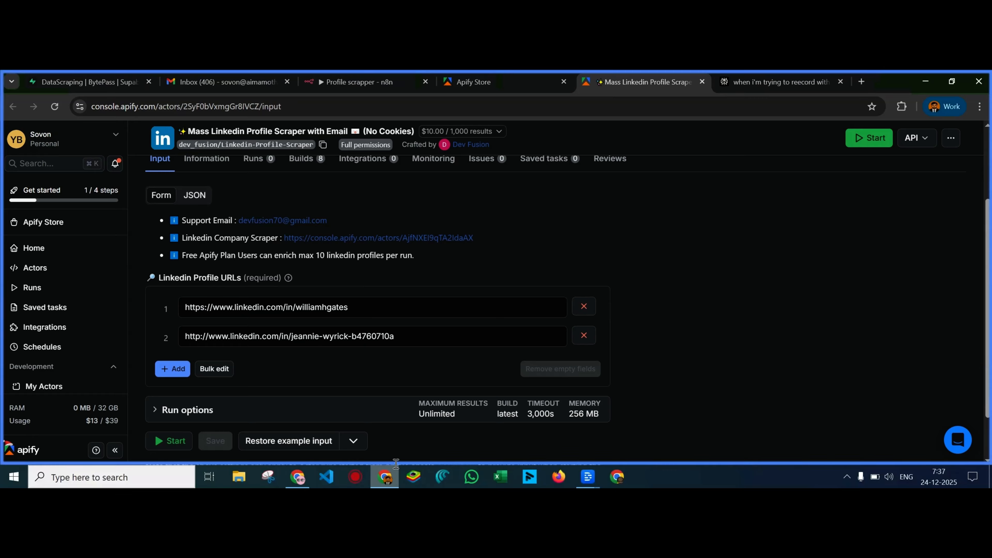
click(584, 334)
drag(349, 308, 187, 311)
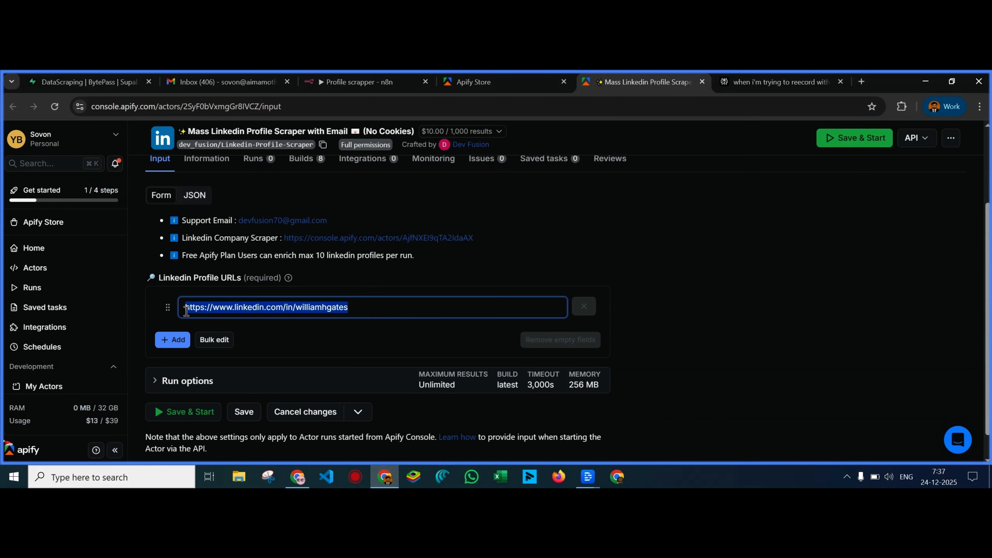
key(ctrl+v)
click(687, 282)
Save and start the actor run, dismiss the run-sharing request and examine the columns of the scraped output table
scroll(172, 364, down, 1)
click(243, 383)
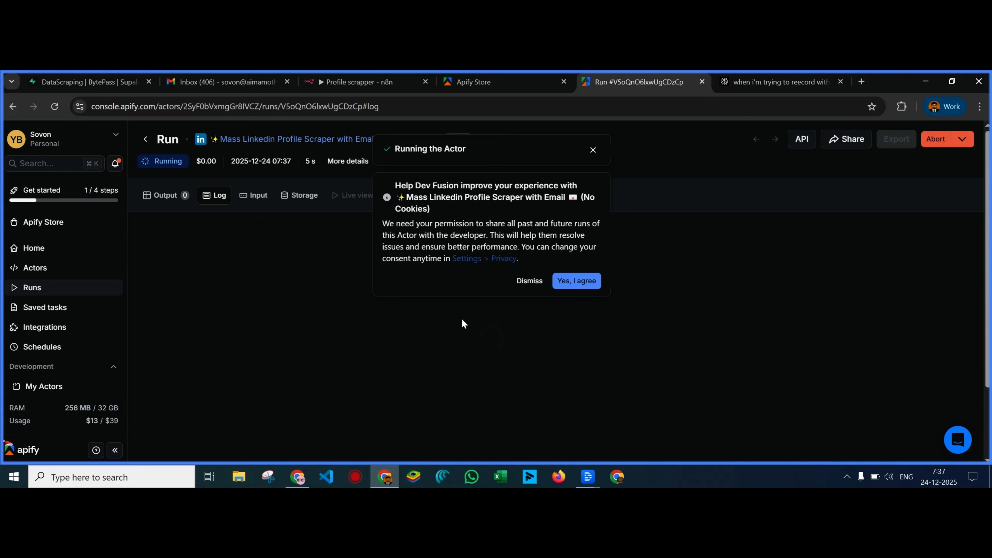
click(528, 281)
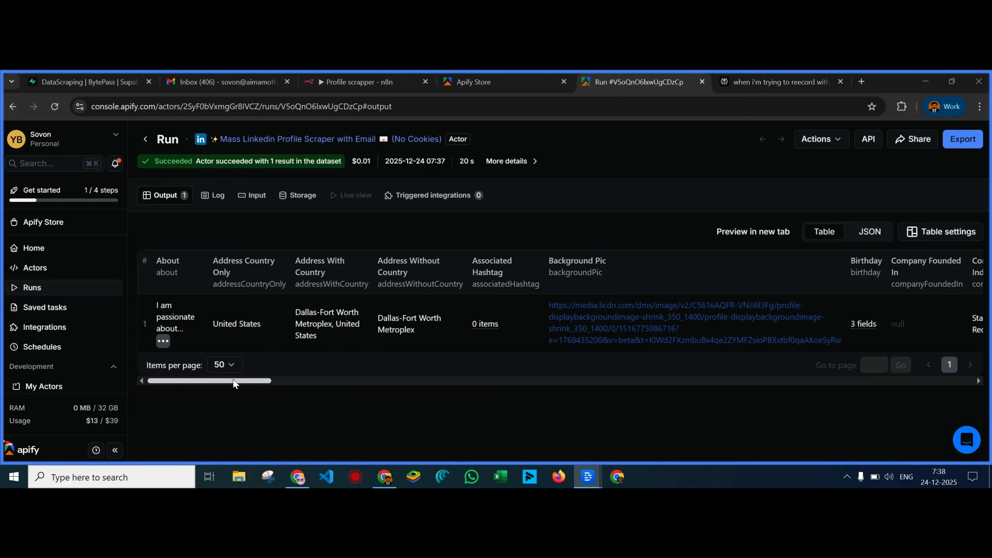
drag(233, 382, 442, 390)
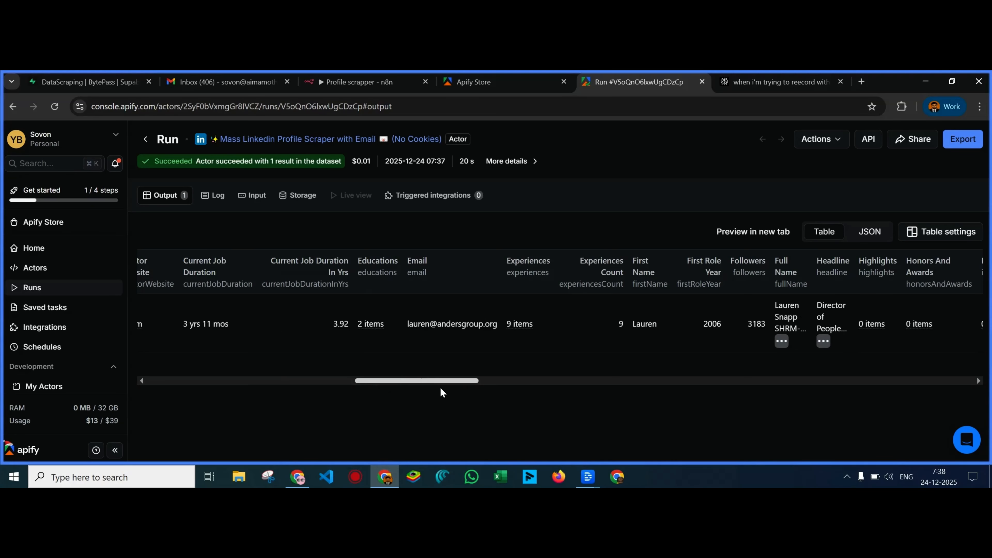
drag(442, 388, 450, 386)
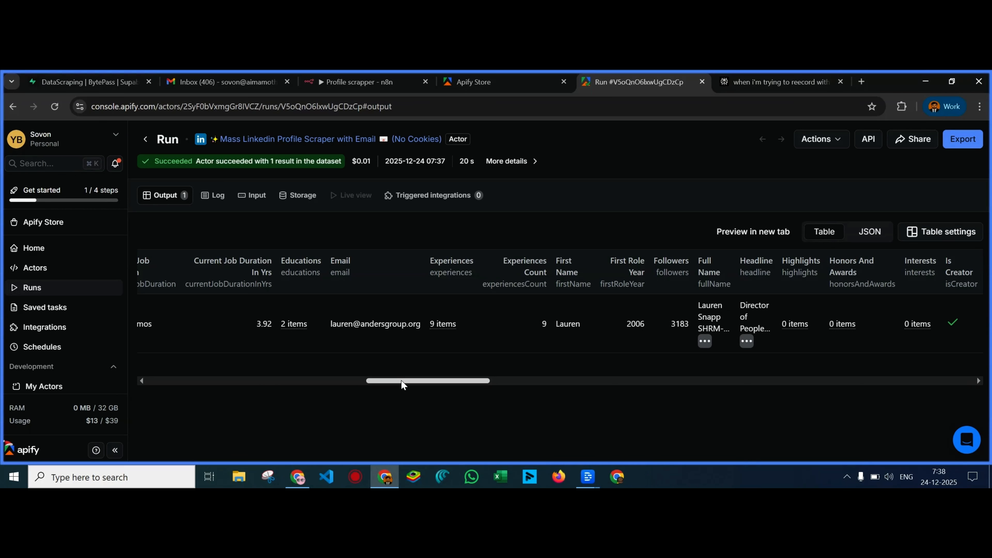
Examine the remaining columns of the actor run's output table and return to its first columns
drag(402, 381, 419, 381)
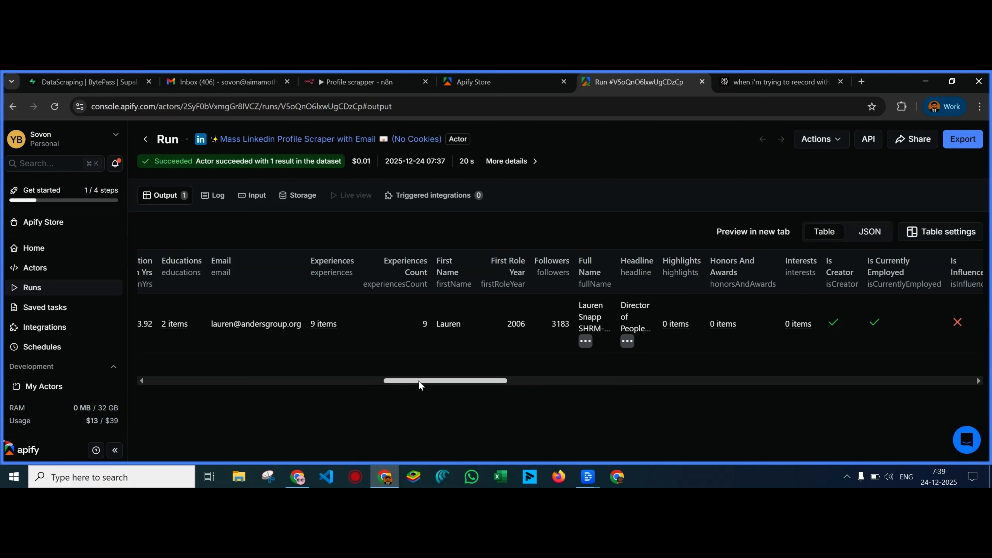
drag(419, 381, 249, 380)
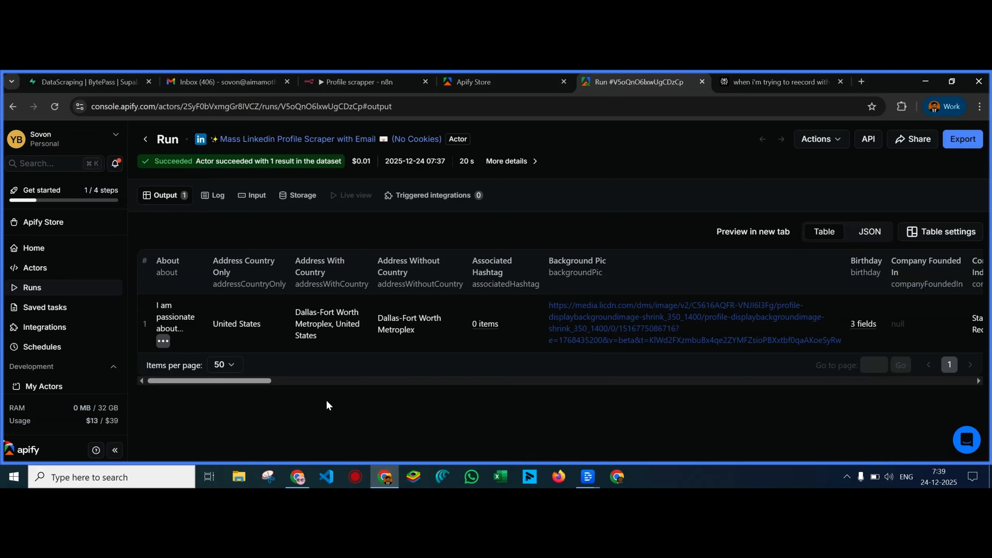
click(636, 431)
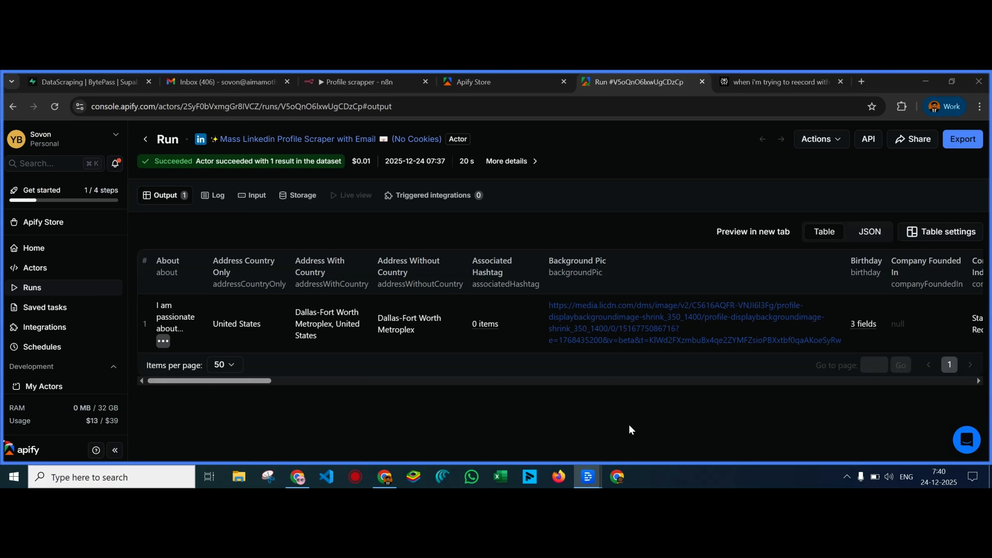
Open the API reference for the run's Get run endpoint and go to the POST page "Run Actor synchronously with input and get dataset items"
click(868, 138)
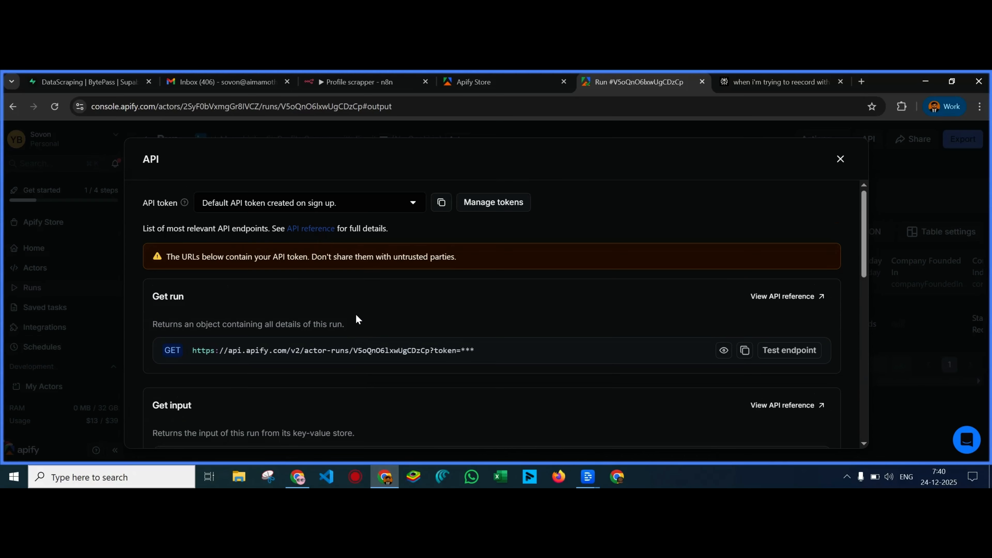
click(783, 297)
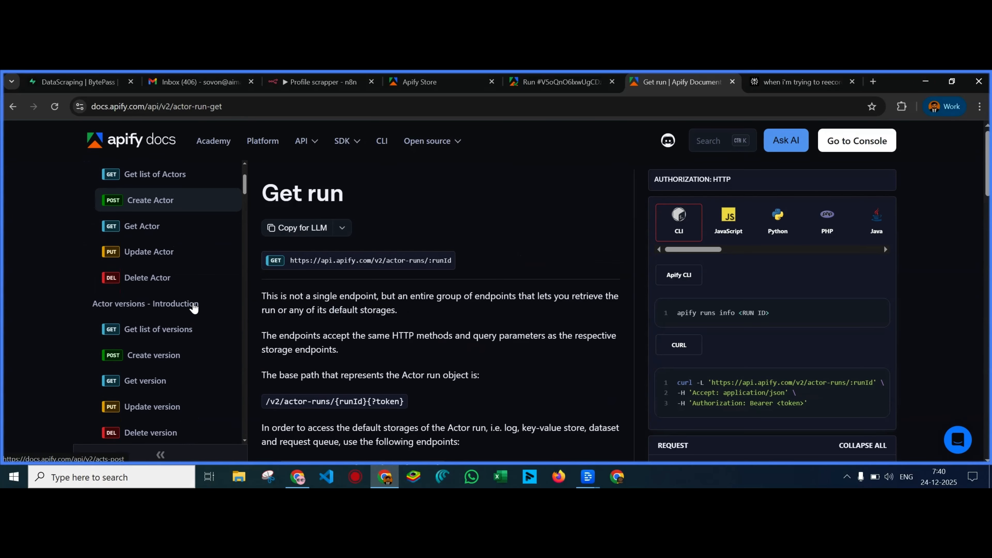
scroll(188, 269, down, 5)
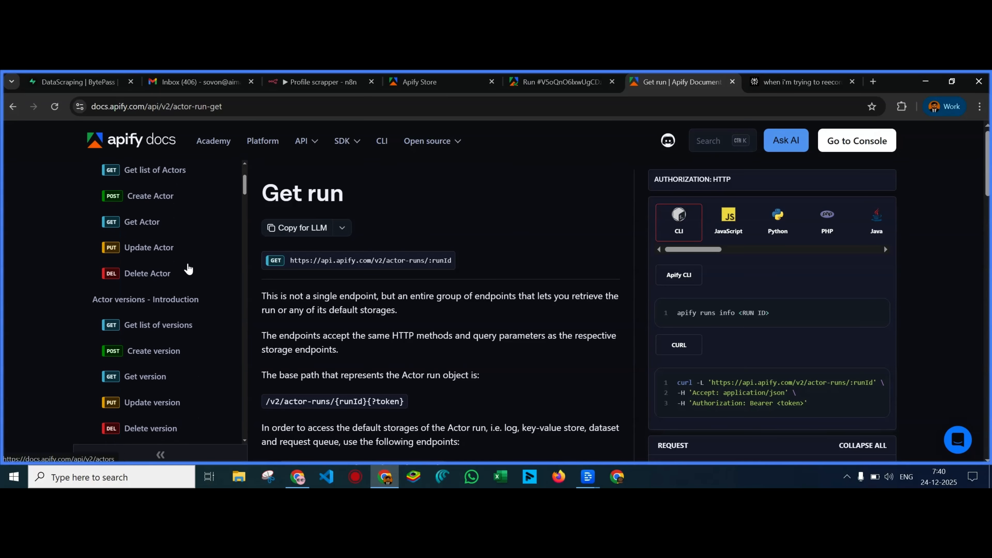
scroll(189, 269, up, 1)
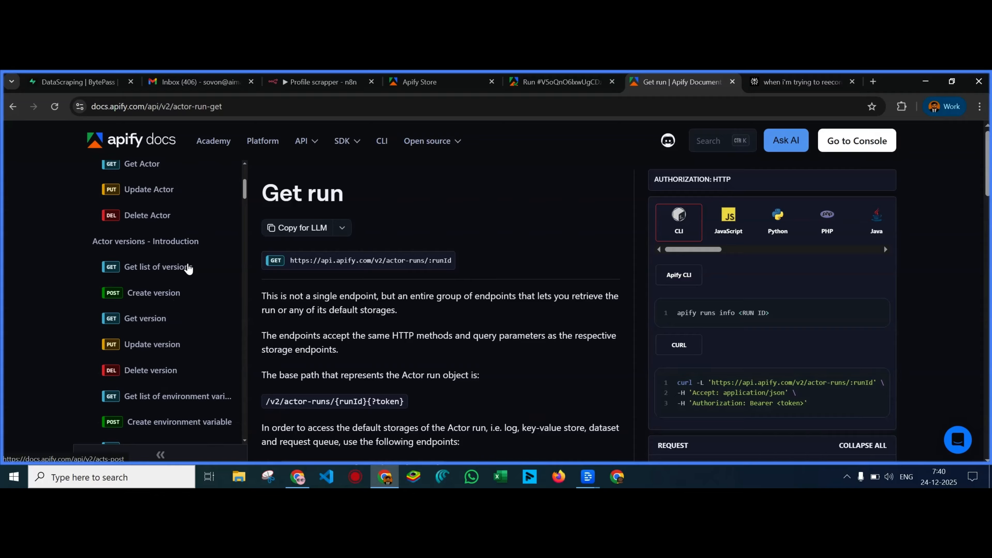
scroll(188, 269, down, 4)
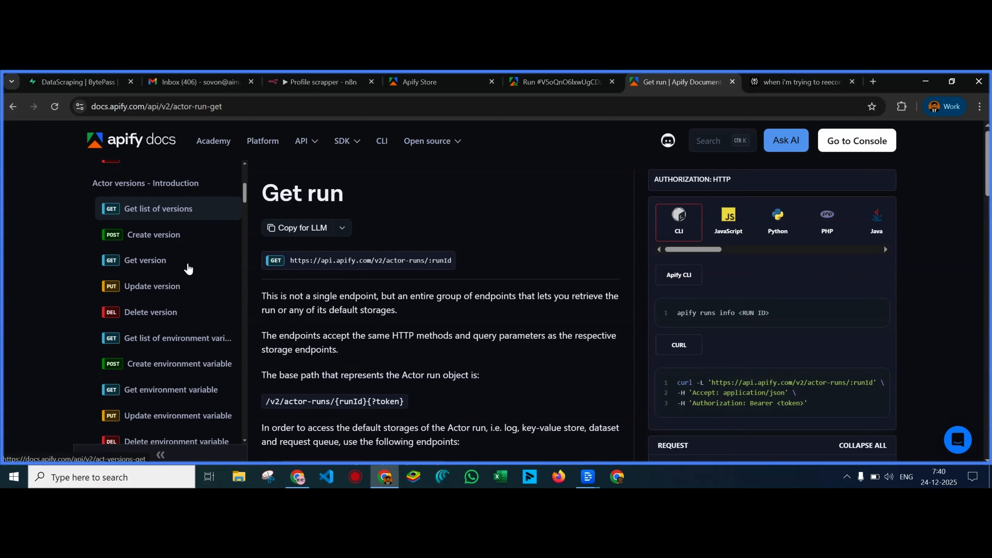
scroll(189, 269, down, 5)
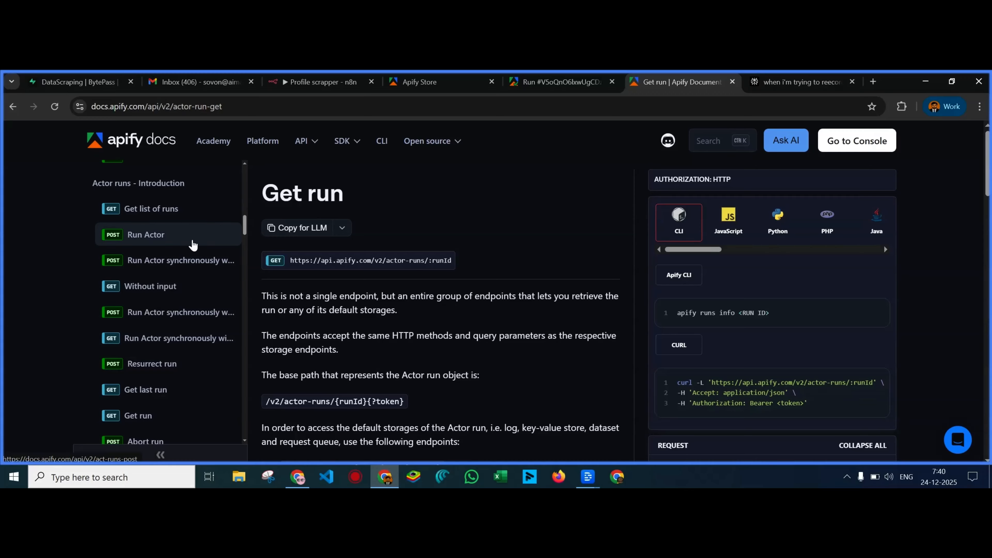
scroll(199, 215, down, 1)
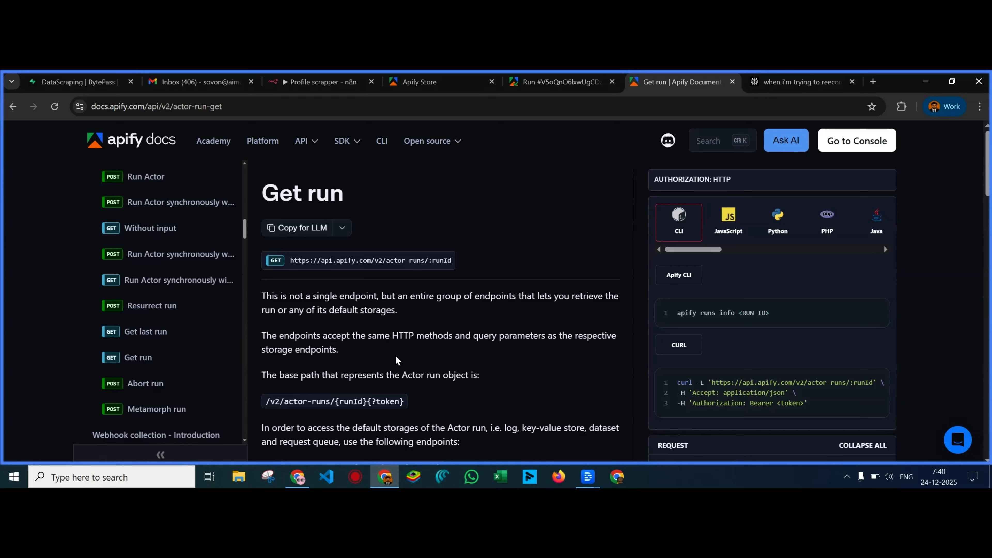
scroll(200, 333, up, 1)
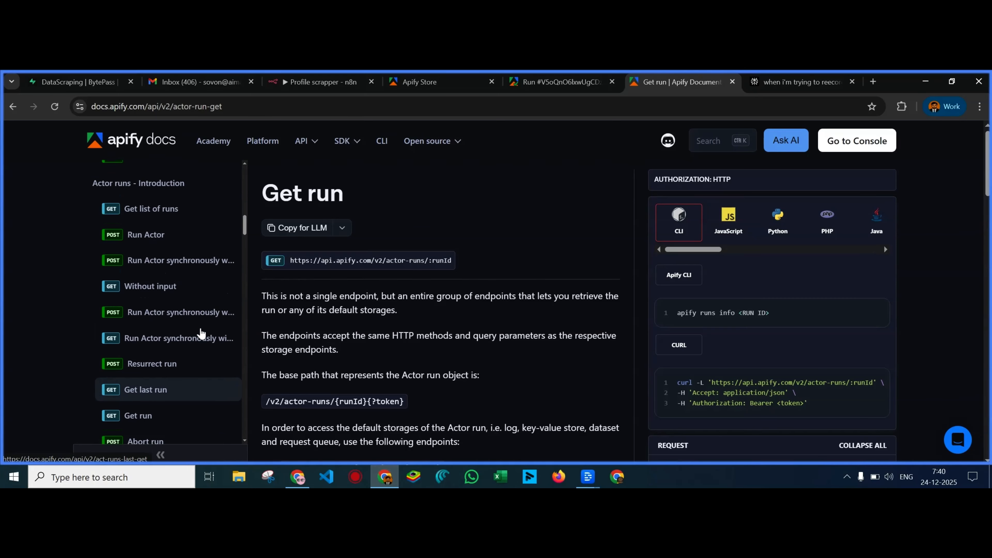
scroll(199, 333, down, 1)
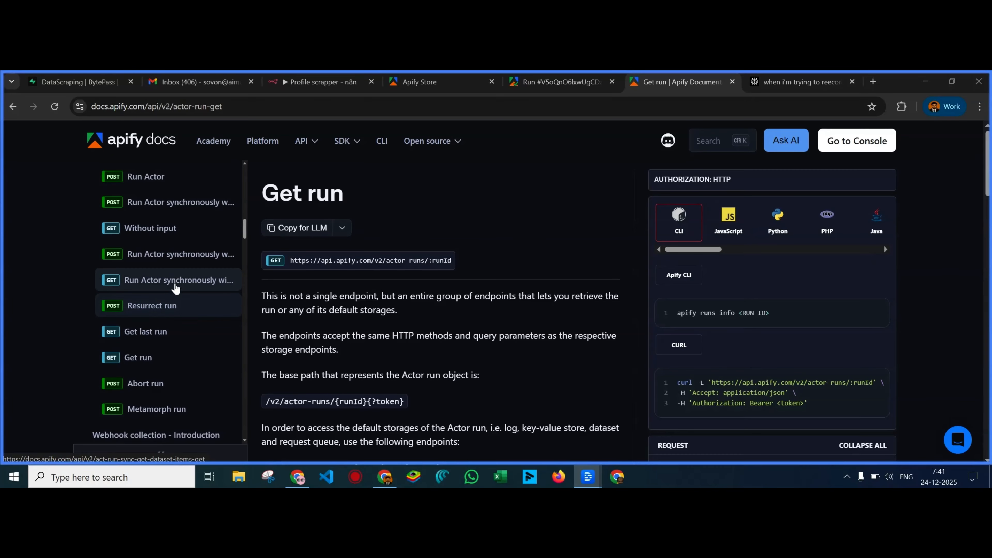
click(183, 261)
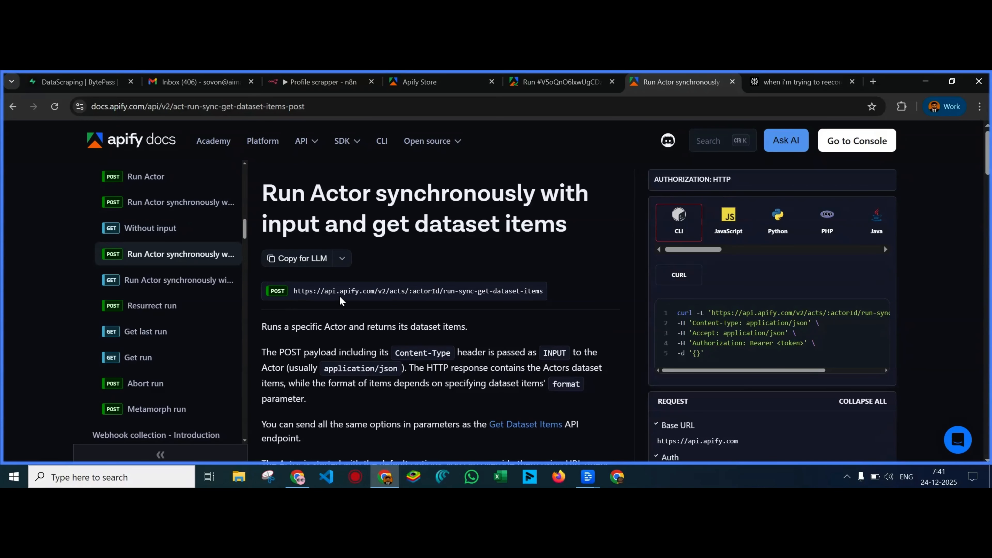
Switch to the n8n workflow, add an HTTP Request node after GetUrls and set its method to POST
click(323, 82)
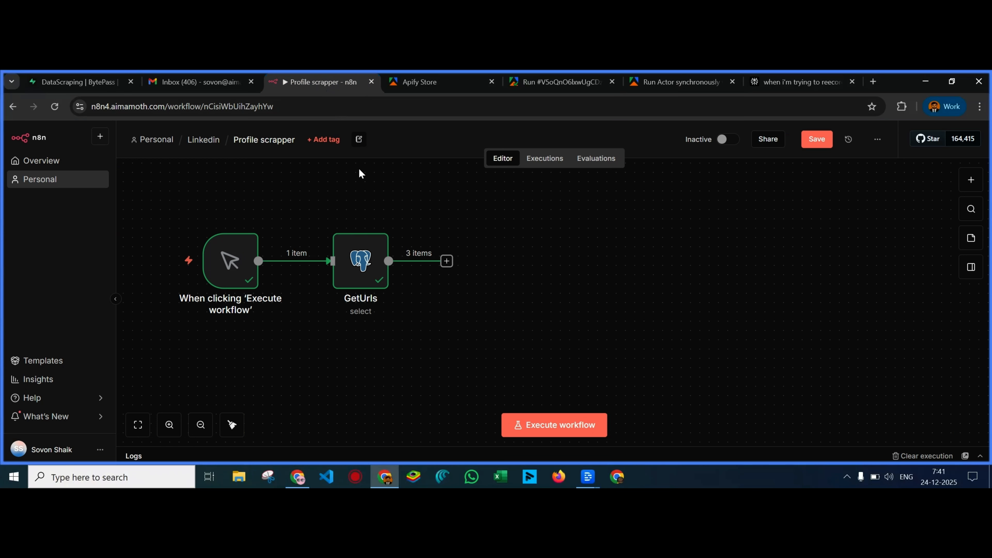
click(447, 261)
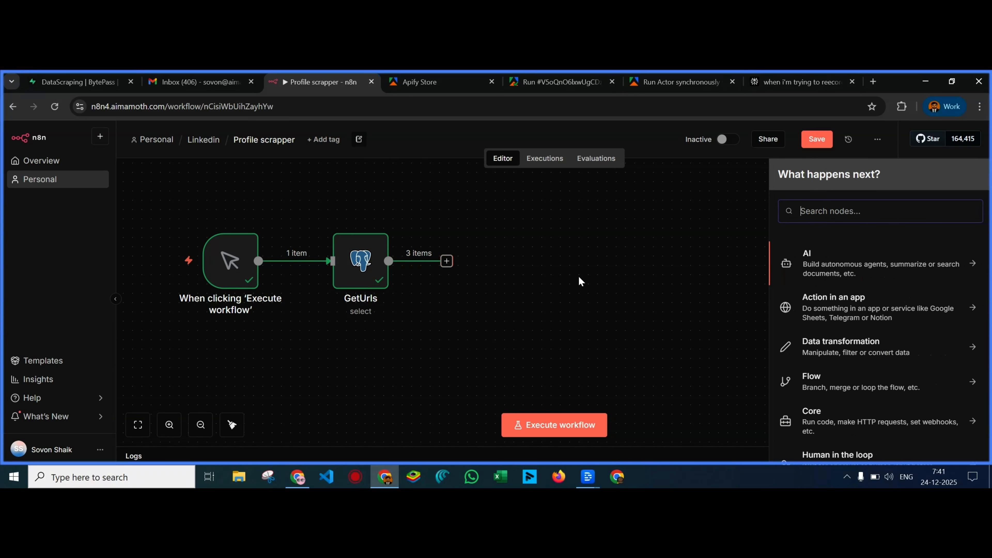
text(HTTP)
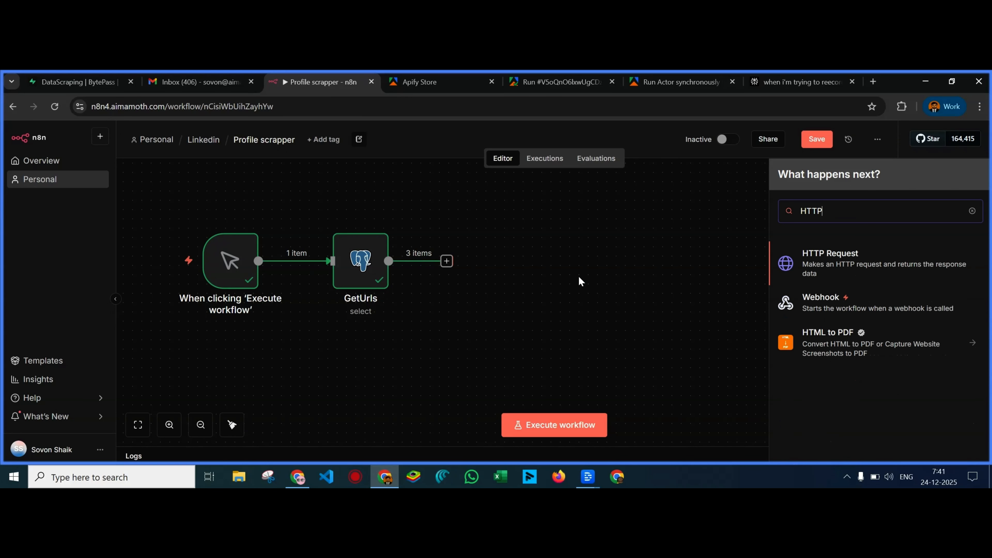
click(817, 262)
click(422, 237)
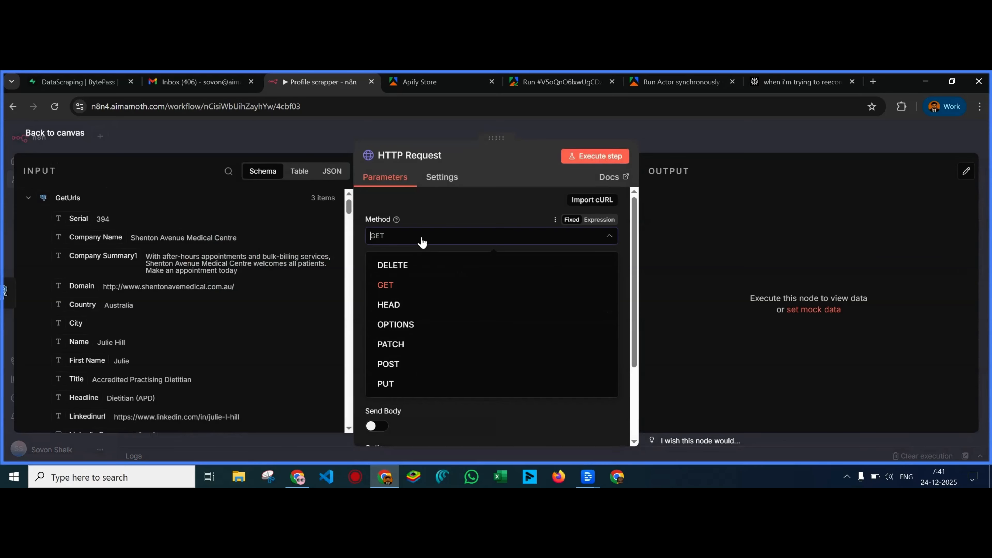
click(414, 363)
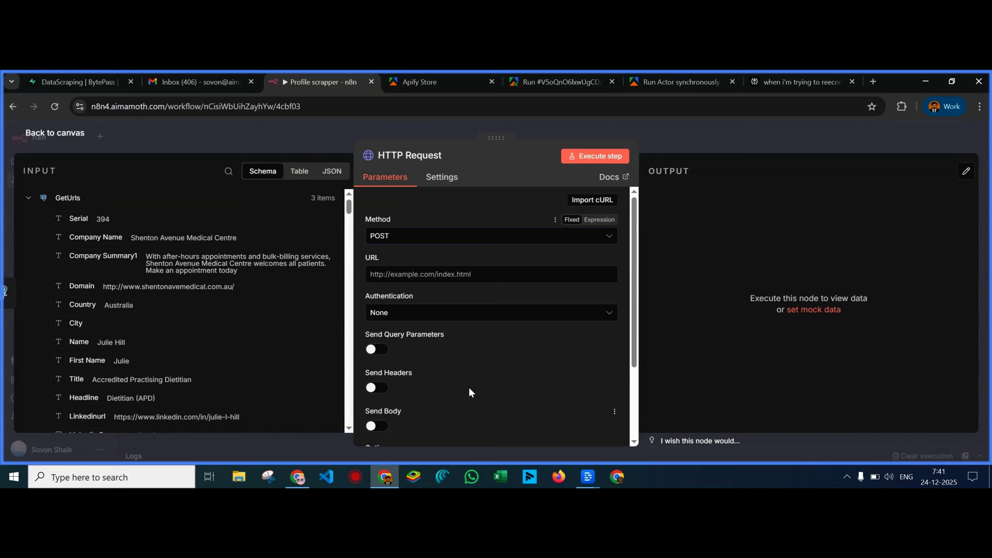
Copy the run-sync-get-dataset-items endpoint address from the Apify documentation into the HTTP Request node's URL
click(561, 82)
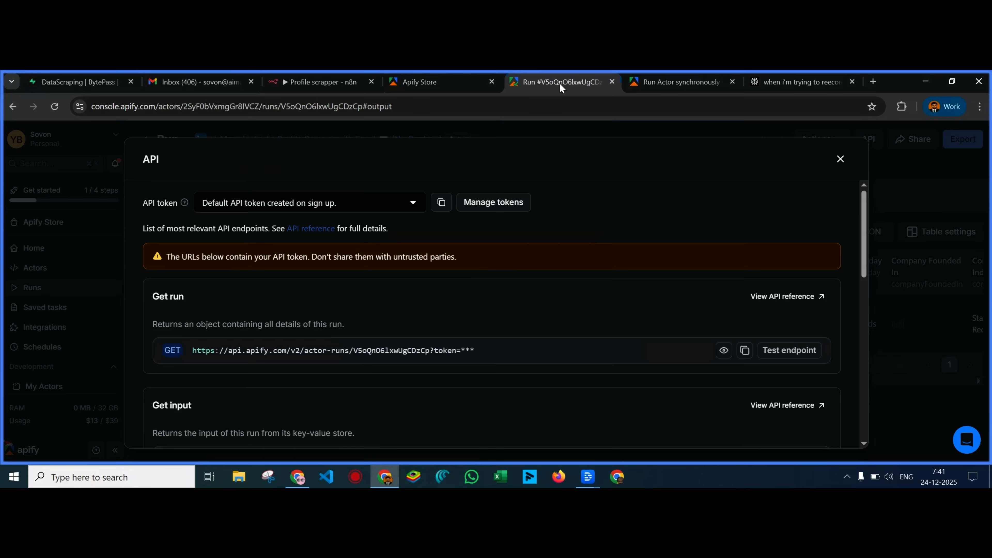
click(658, 84)
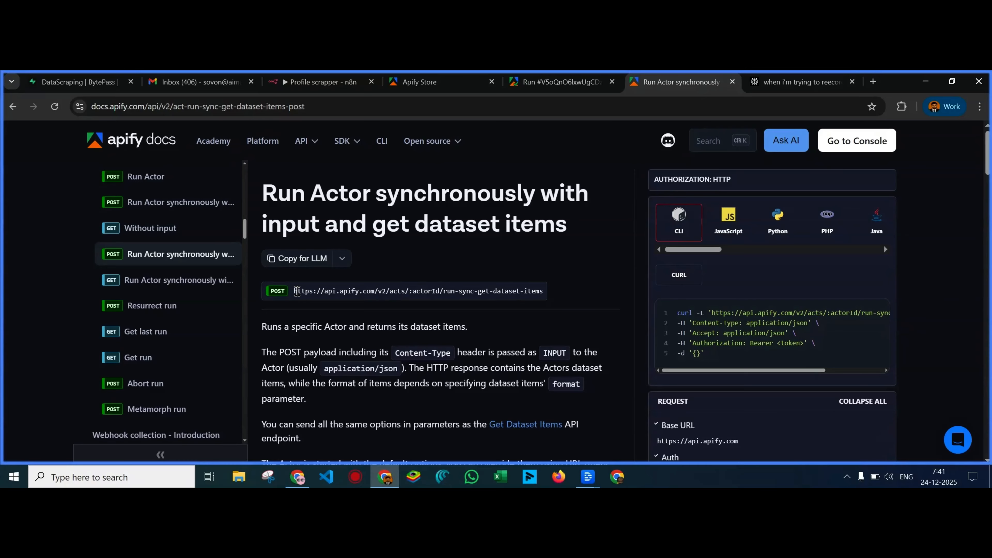
drag(294, 296, 546, 299)
key(ctrl+c)
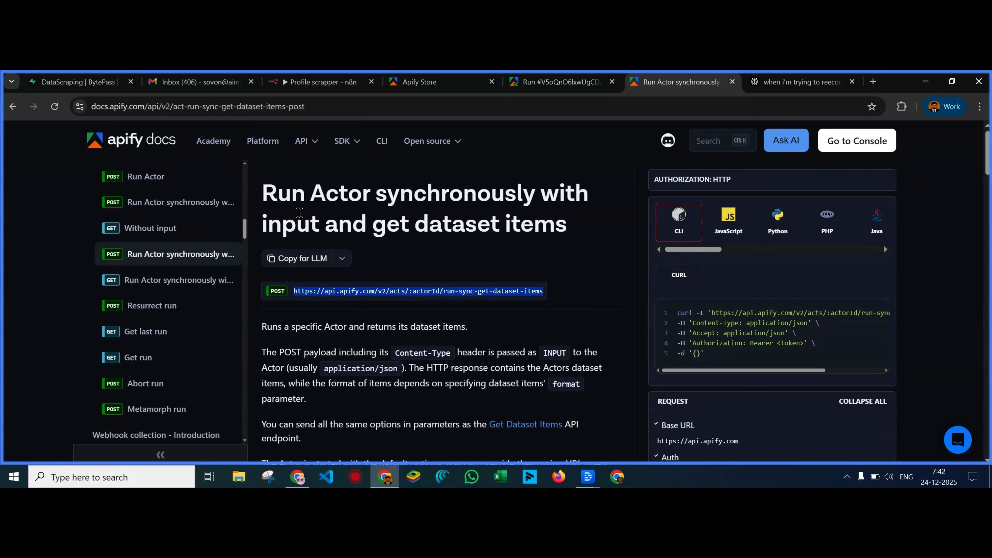
click(309, 82)
click(449, 280)
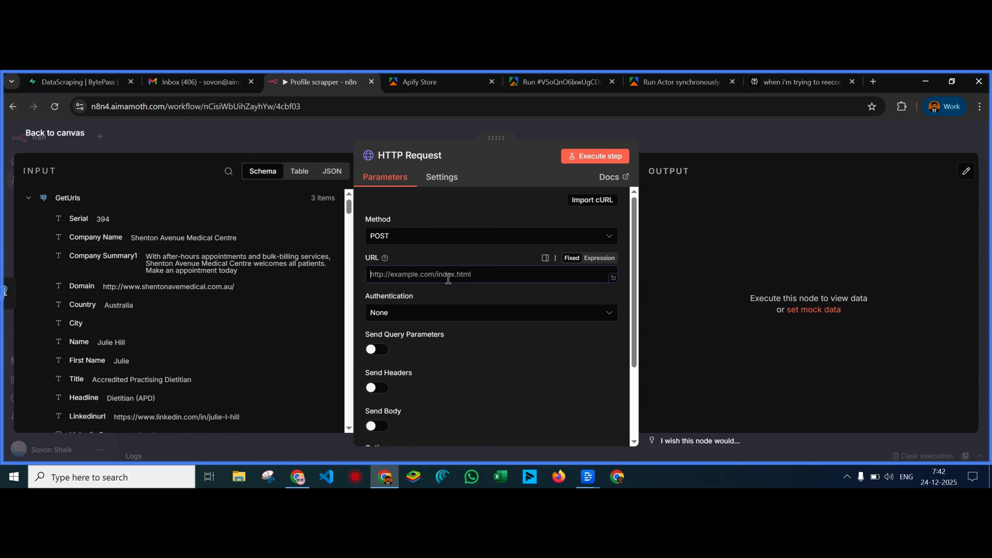
key(ctrl+v)
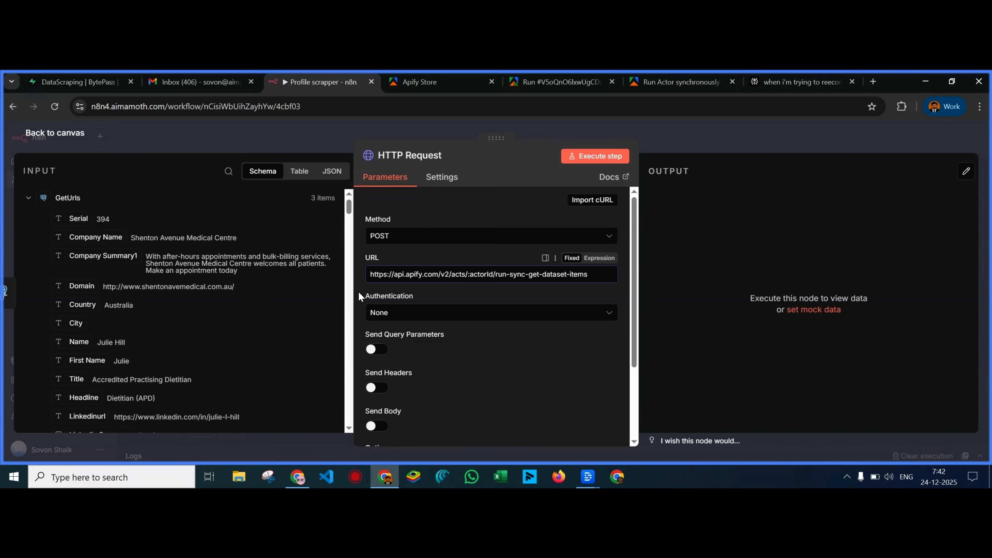
Review the HTTP Request node's parameters and the dataset-items part of its URL
scroll(470, 337, down, 1)
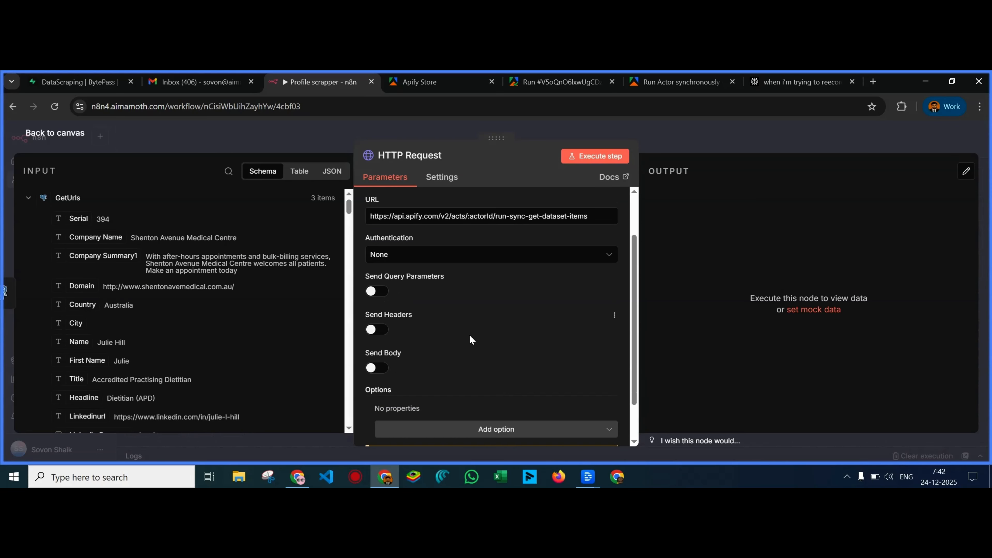
scroll(469, 334, down, 1)
scroll(469, 331, up, 2)
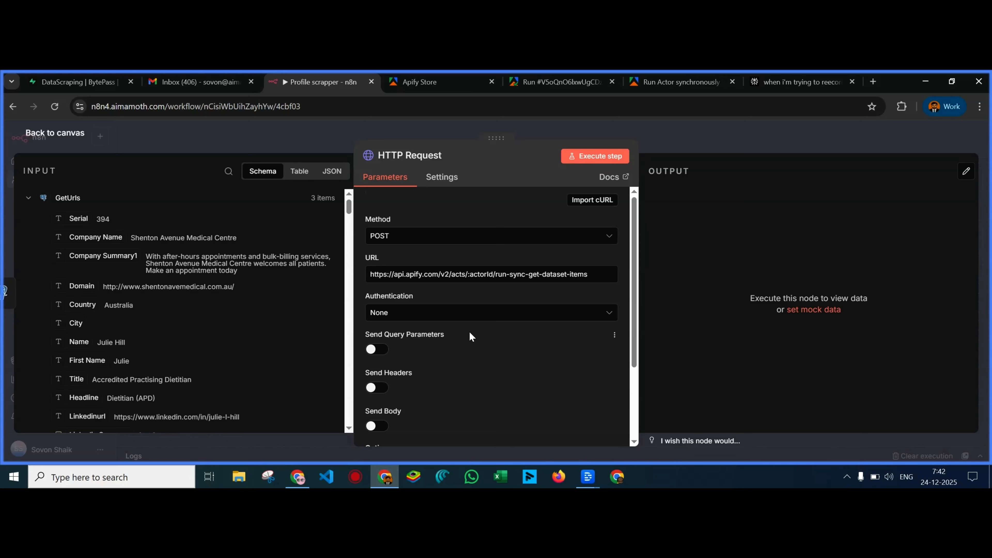
scroll(470, 332, down, 2)
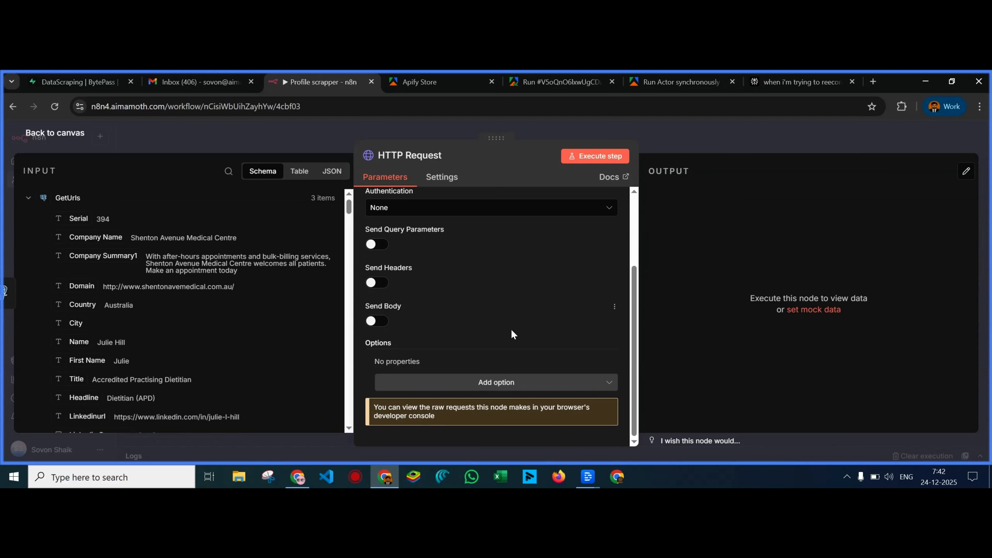
scroll(512, 333, up, 2)
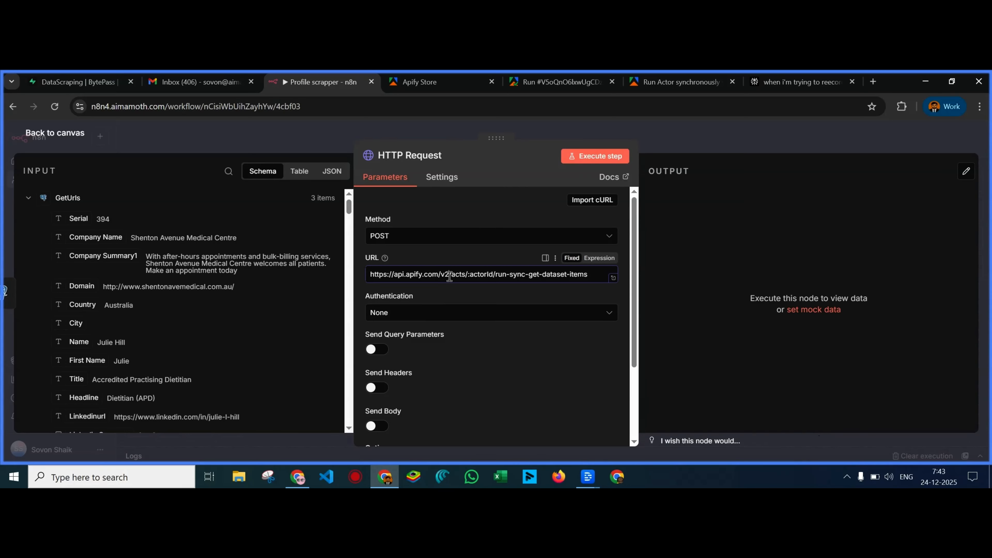
drag(588, 278, 537, 276)
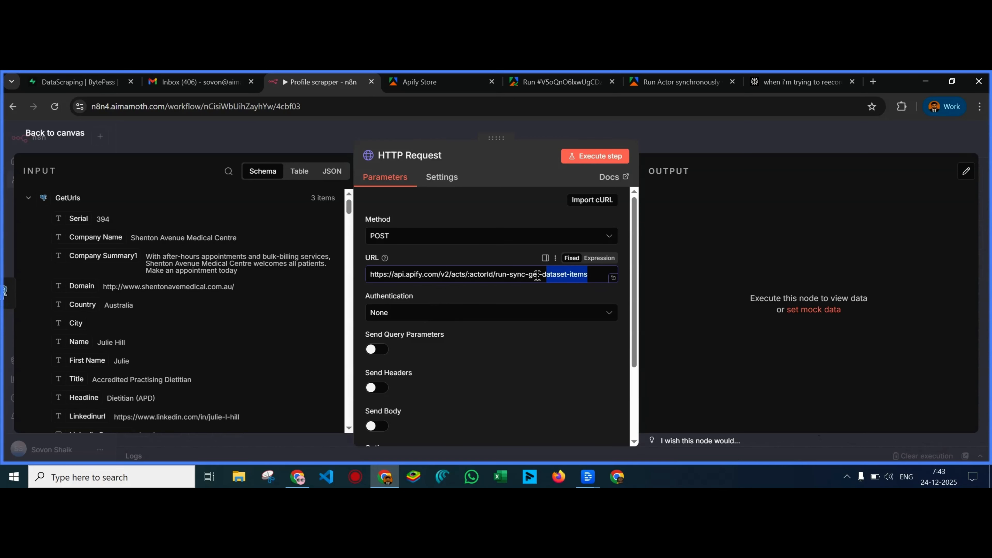
click(360, 289)
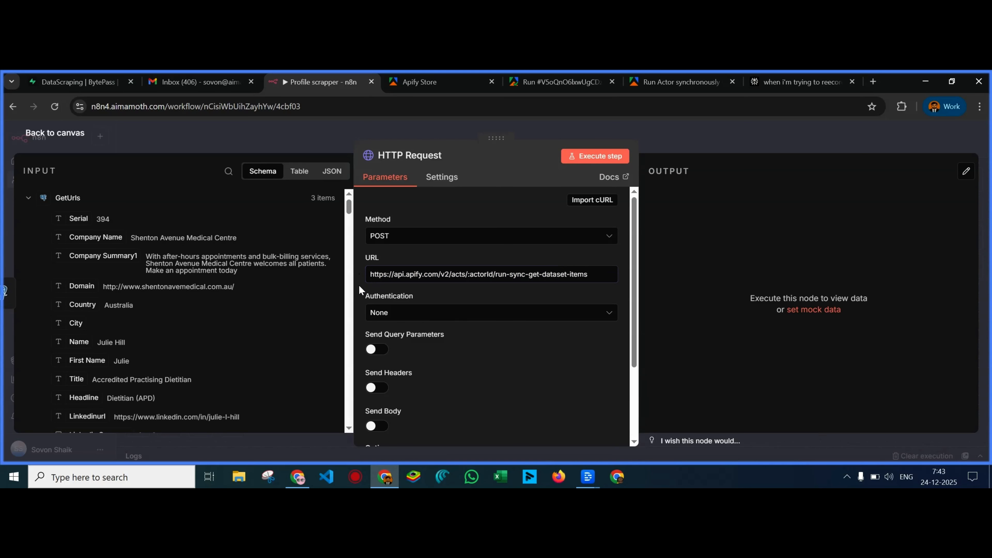
Return to the Apify run, look through its list of API endpoints and close the list
click(565, 85)
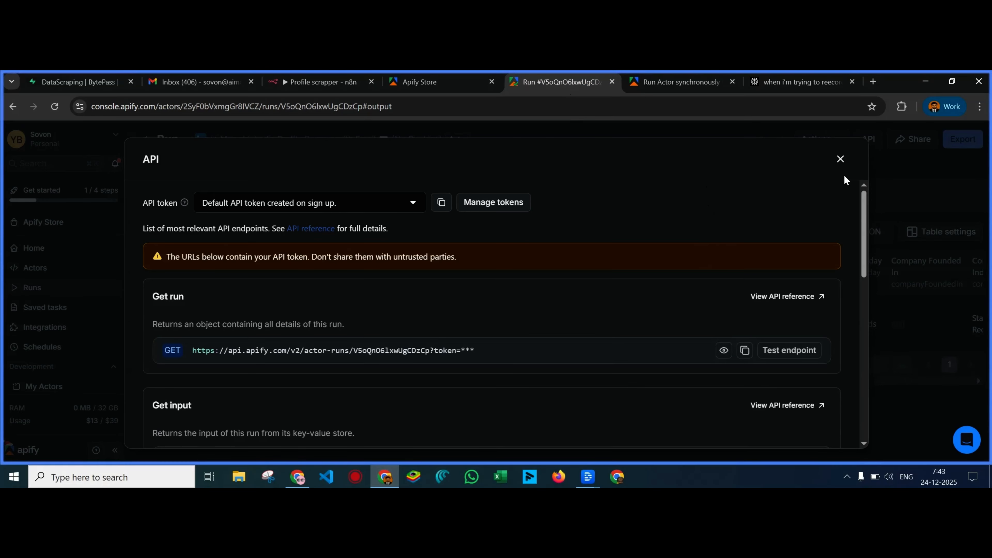
click(841, 159)
click(830, 143)
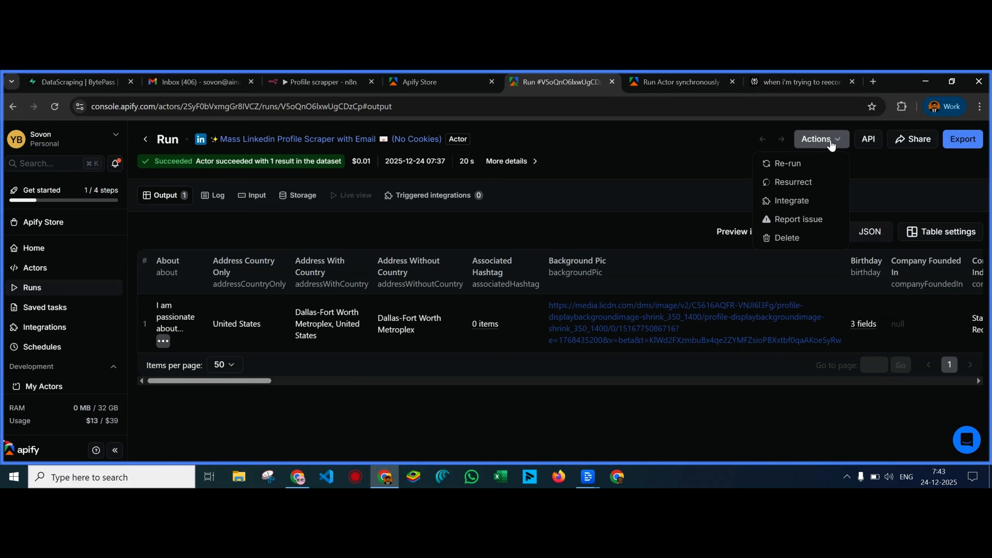
click(867, 140)
click(868, 140)
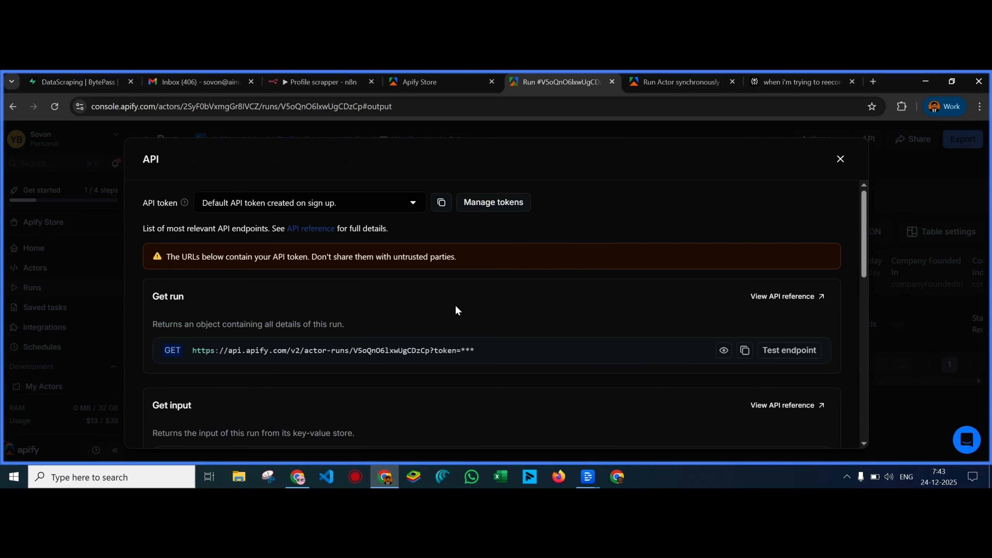
scroll(457, 309, down, 3)
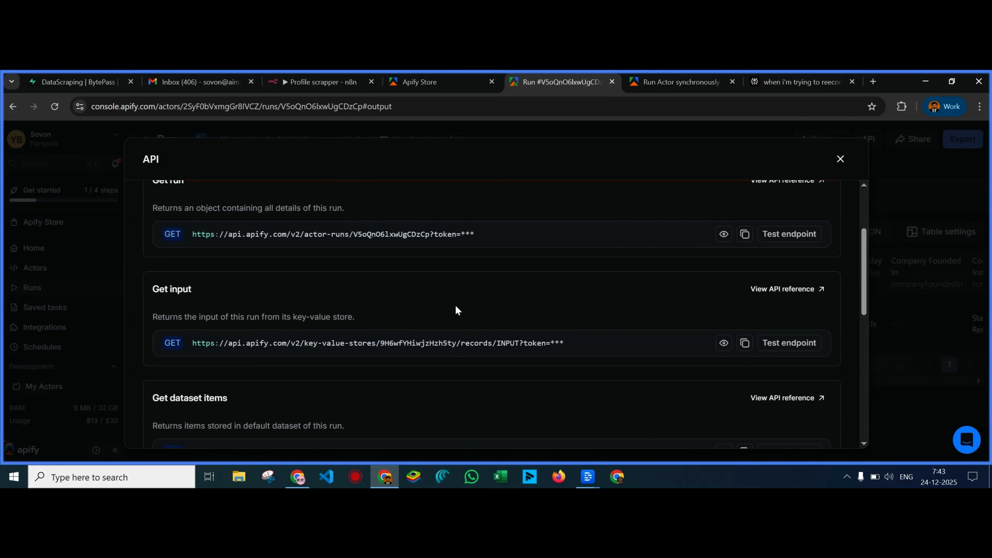
scroll(456, 309, down, 9)
scroll(457, 310, down, 1)
scroll(457, 309, up, 12)
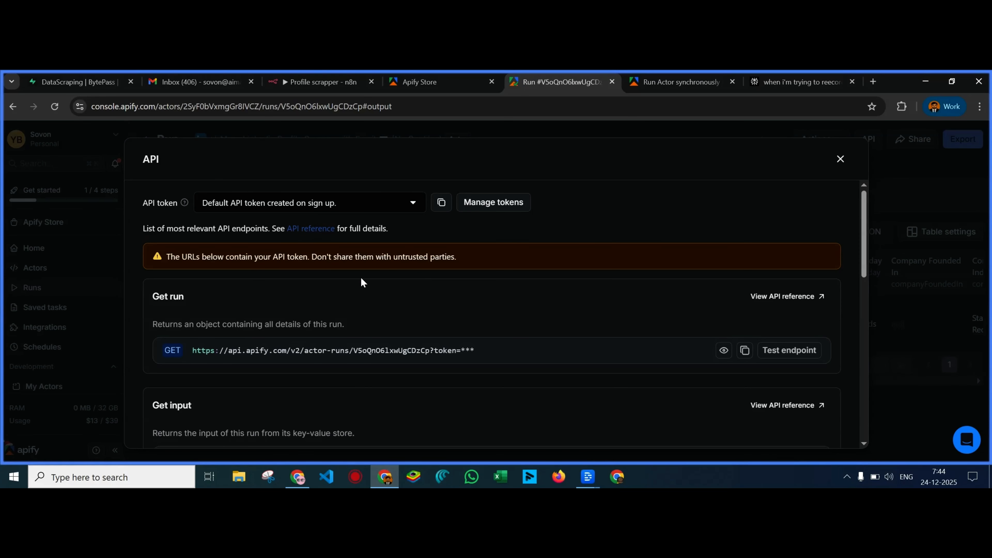
click(840, 159)
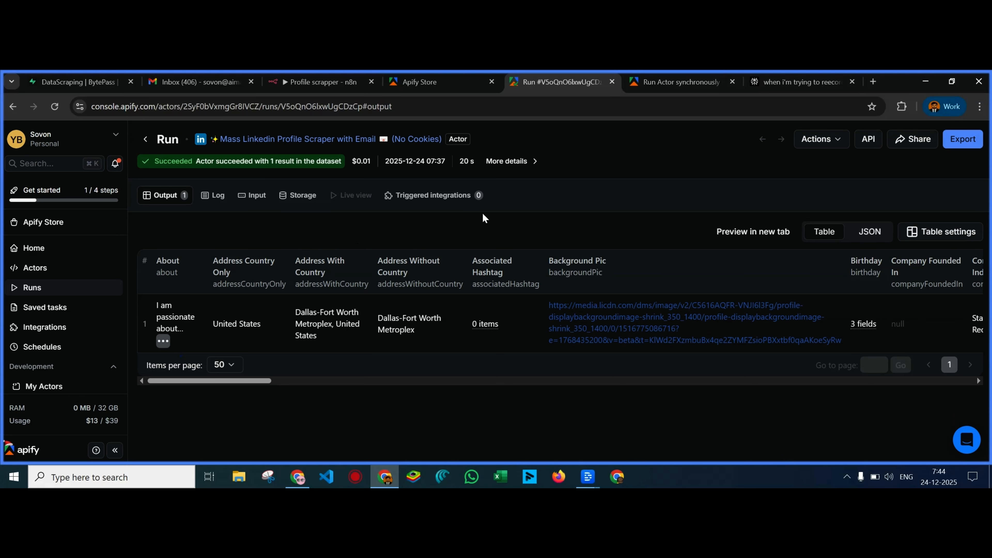
Expand the Apify run's details, copy the actor's dev_fusion/Linkedin-Profile-Scraper identifier and return to the n8n workflow
click(523, 169)
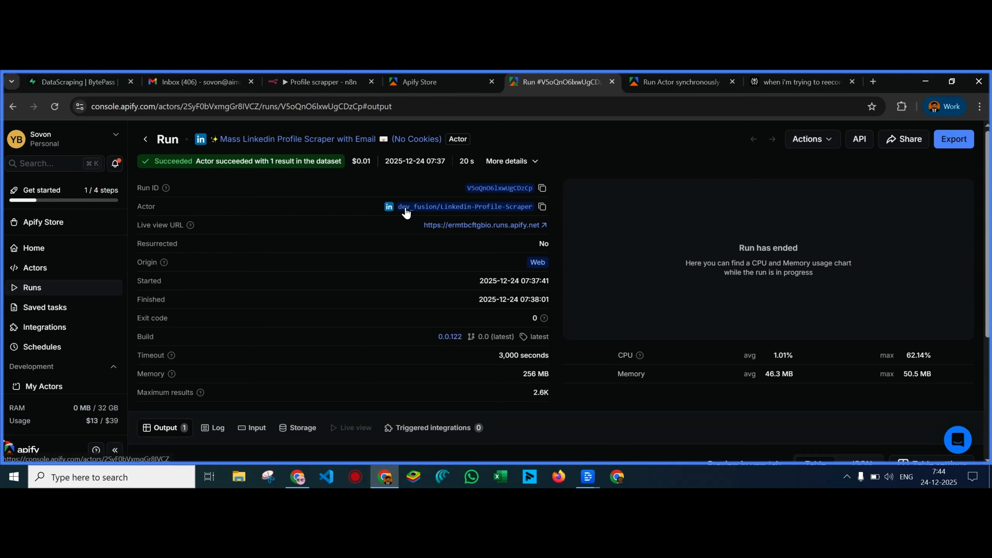
click(543, 207)
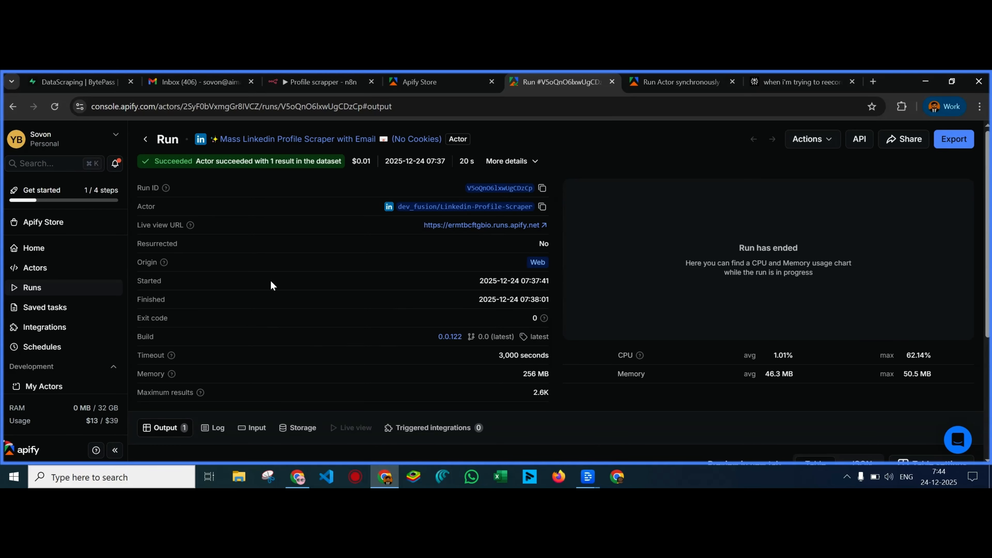
click(313, 85)
Enable sending headers and a body in the HTTP Request node, and specify the body using JSON
scroll(461, 357, down, 5)
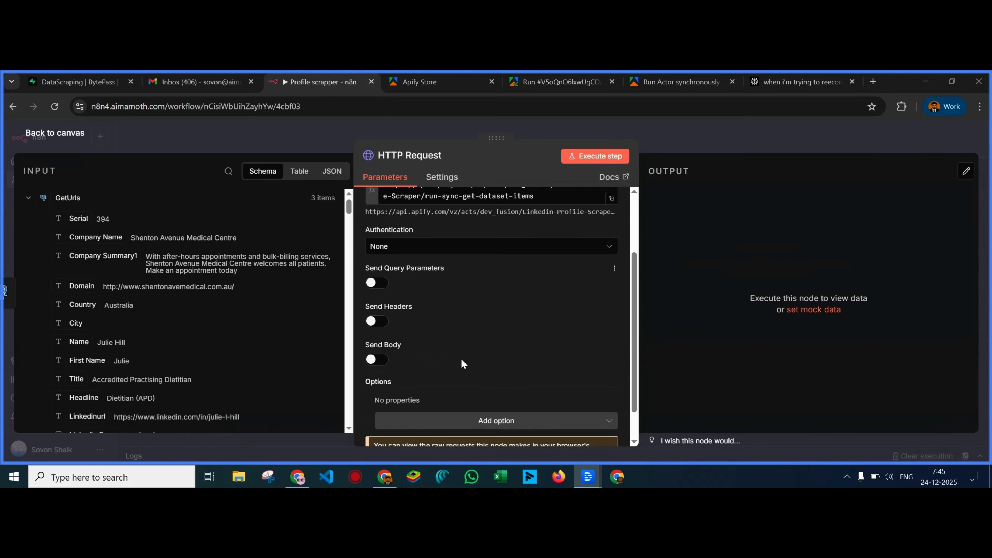
click(376, 332)
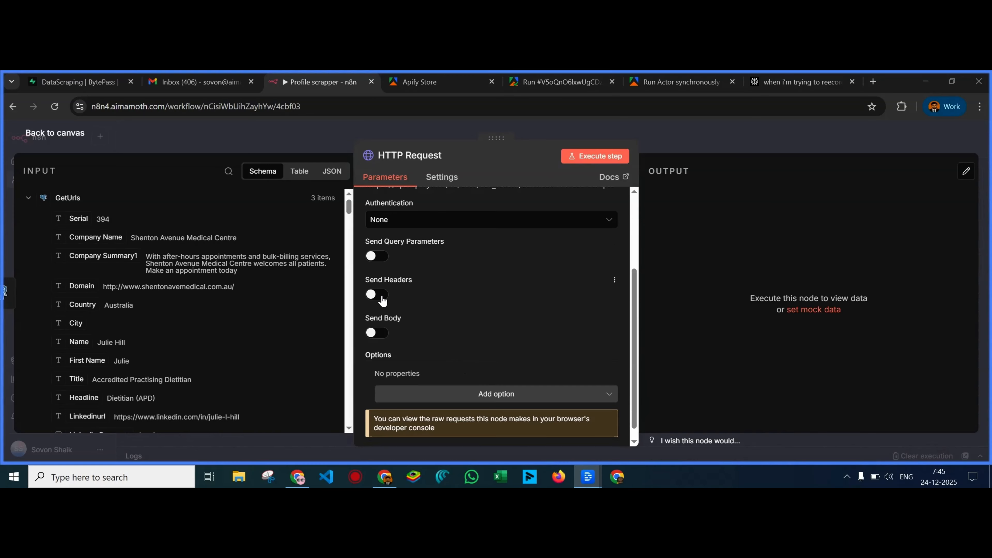
click(376, 294)
scroll(503, 331, down, 3)
scroll(487, 326, down, 3)
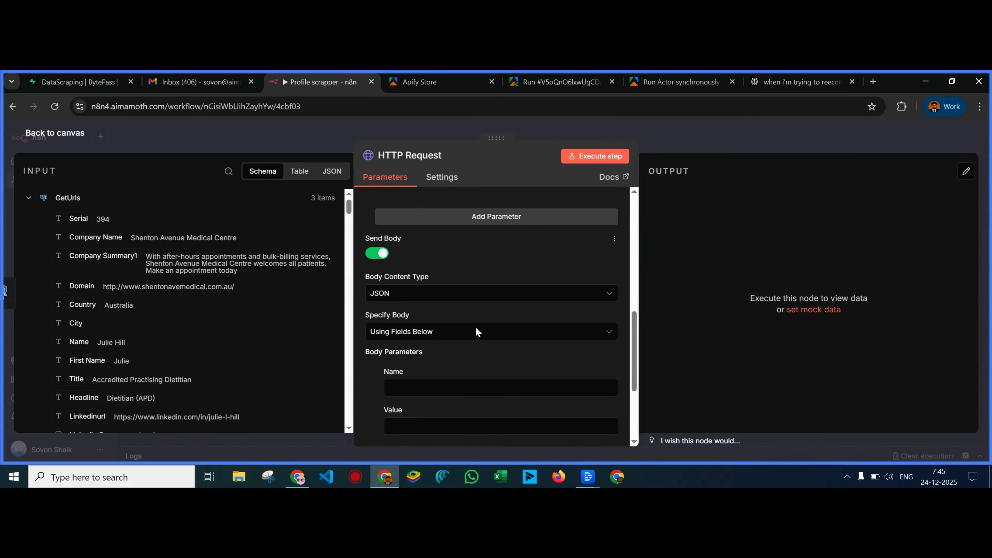
click(446, 287)
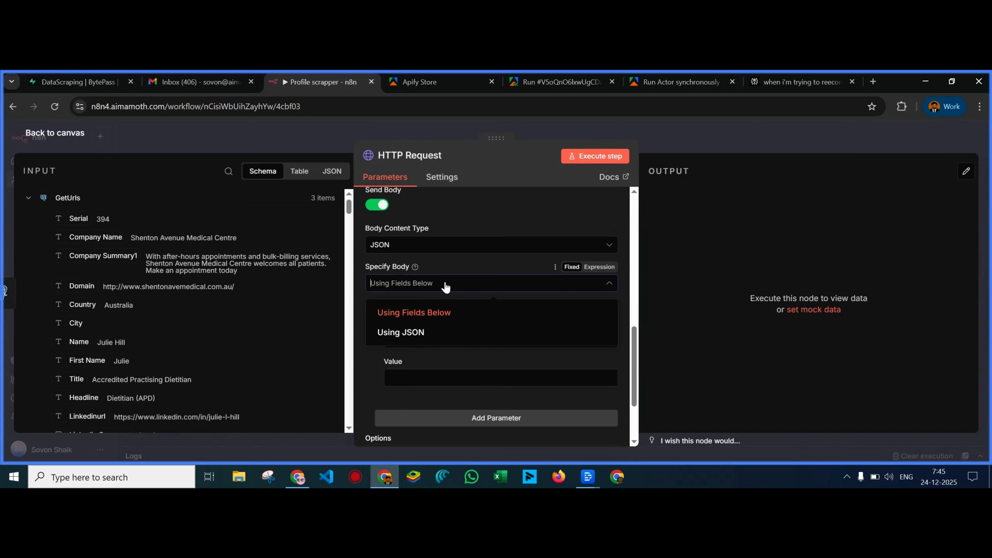
click(432, 333)
Fill in the first header parameter with the name Accept and the value application/json
scroll(515, 355, up, 4)
scroll(515, 355, up, 5)
scroll(514, 355, down, 4)
scroll(455, 343, down, 1)
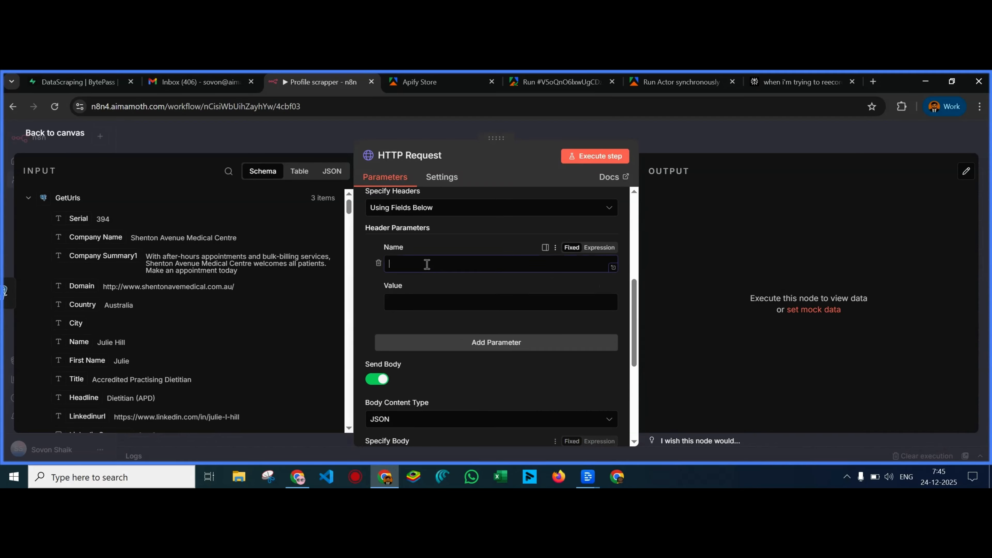
click(410, 259)
text(aCCEPT)
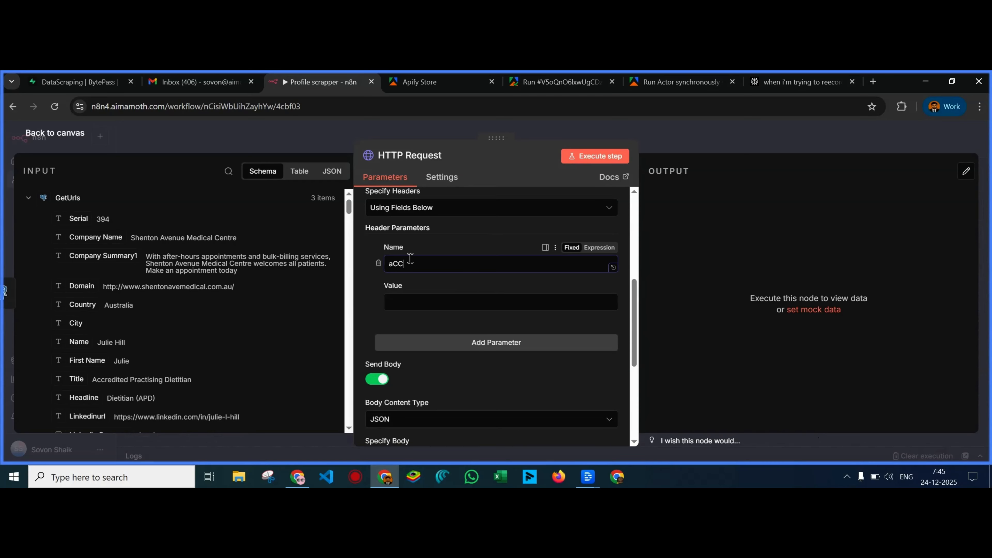
key(BackSpace)
key(BackSpace)
key(BackSpace)
key(BackSpace)
key(BackSpace)
text(ccep)
click(410, 301)
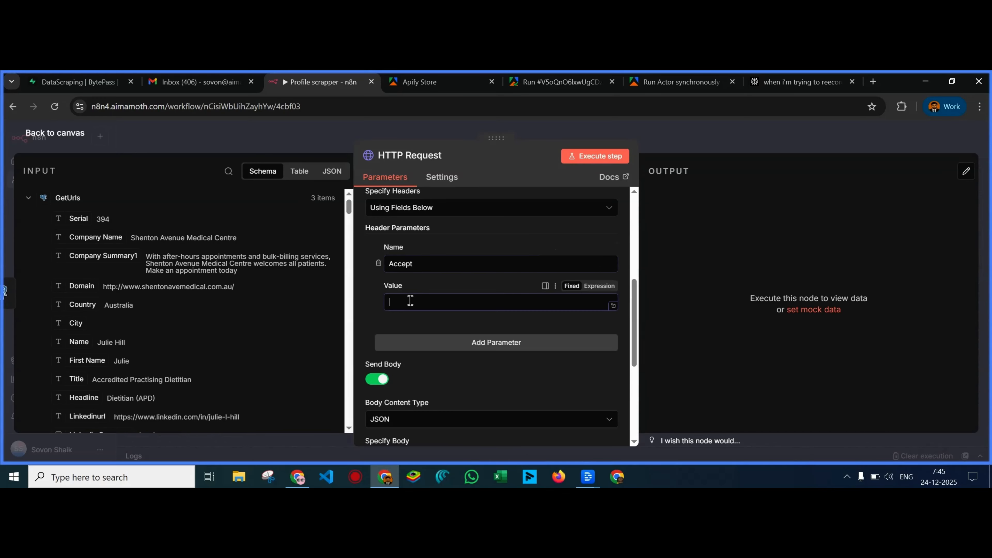
text(application/json)
Add a second header parameter named Authorization and start its value with Bearer
click(485, 331)
scroll(484, 330, down, 3)
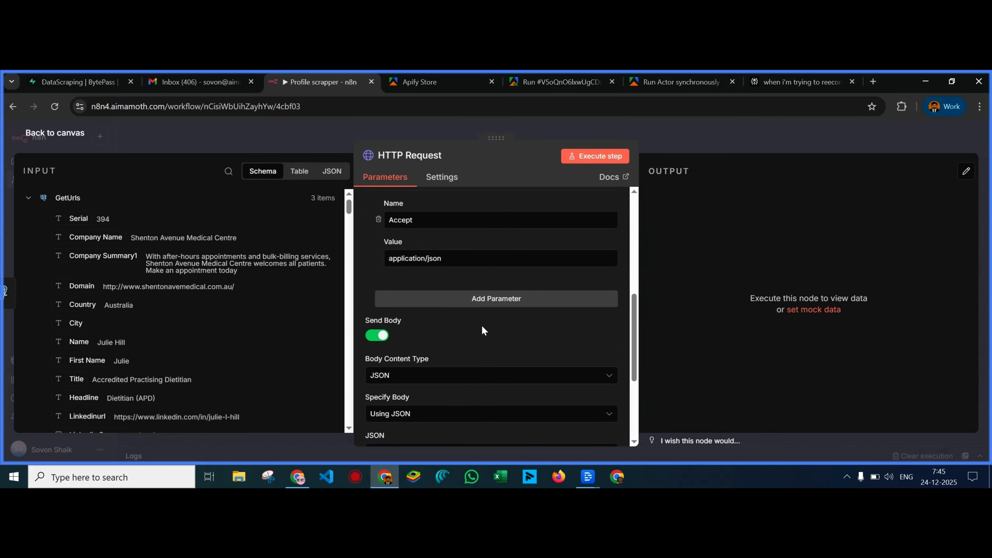
click(486, 223)
click(424, 245)
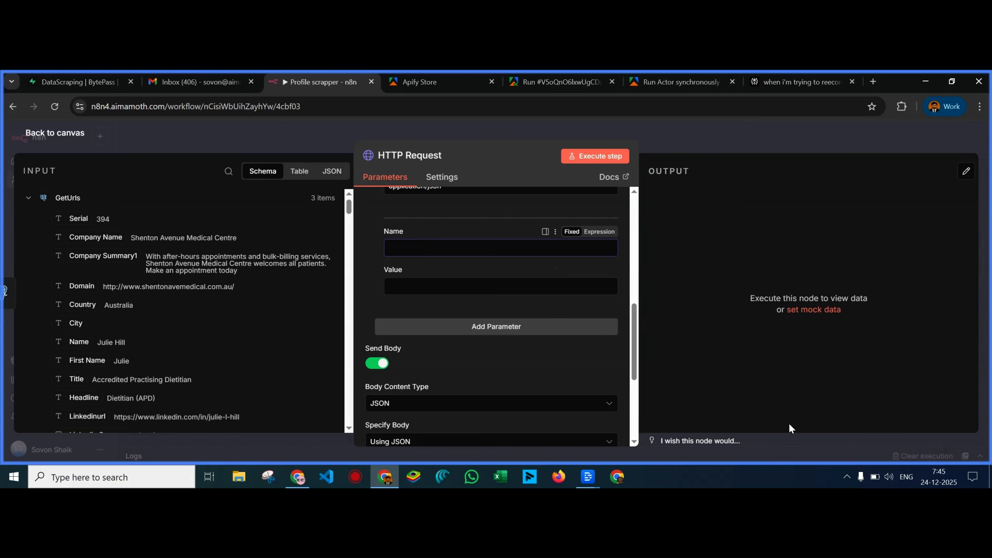
click(816, 431)
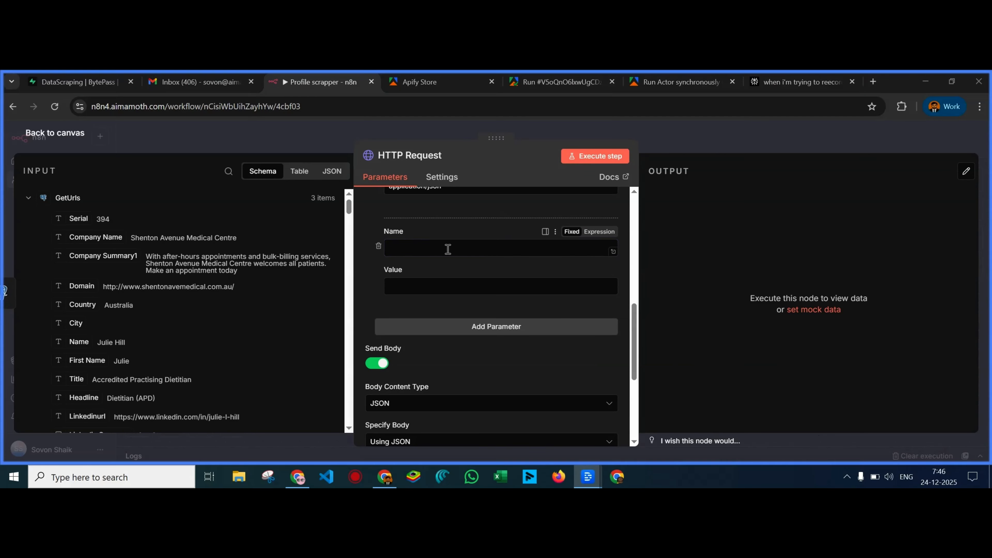
click(447, 249)
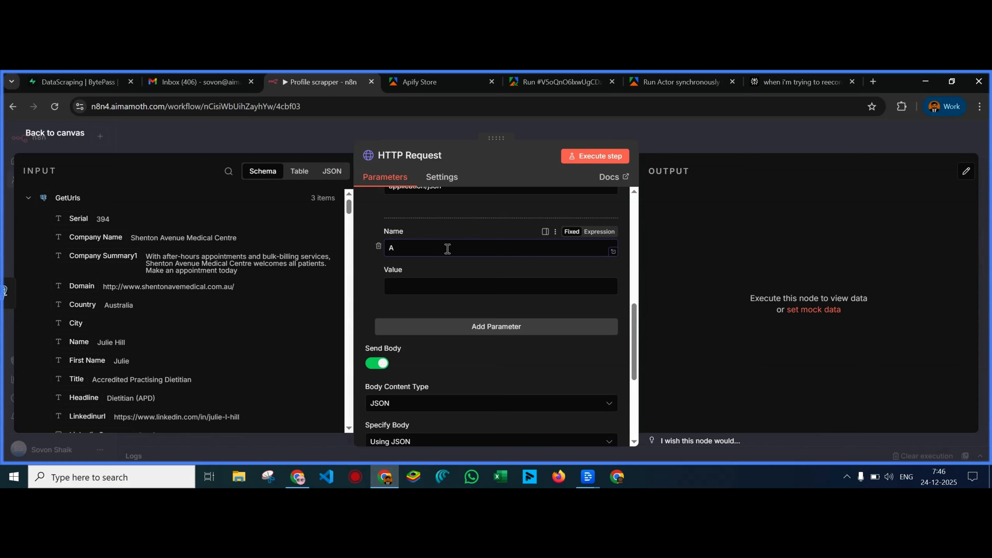
text(Authop)
text(ization)
click(411, 287)
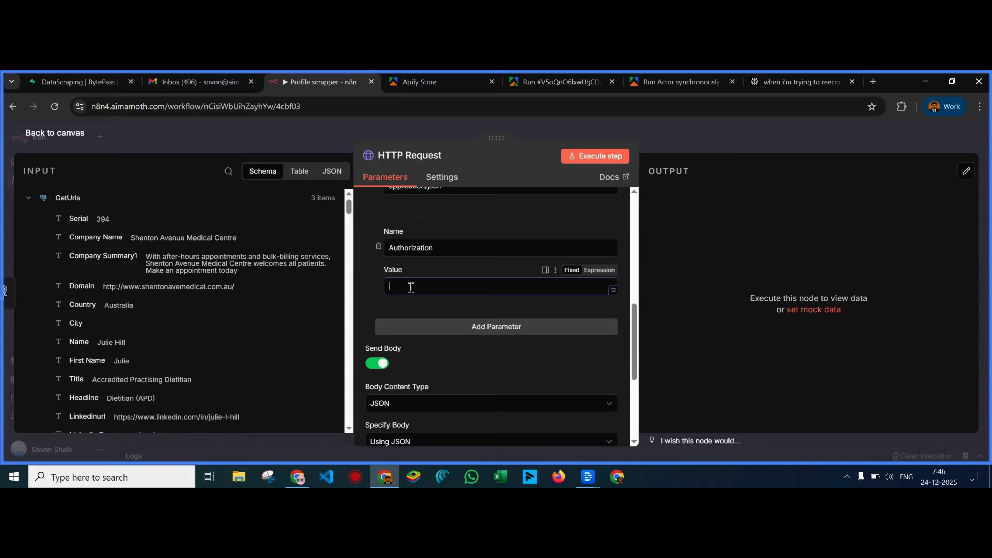
text(Bearer)
click(437, 249)
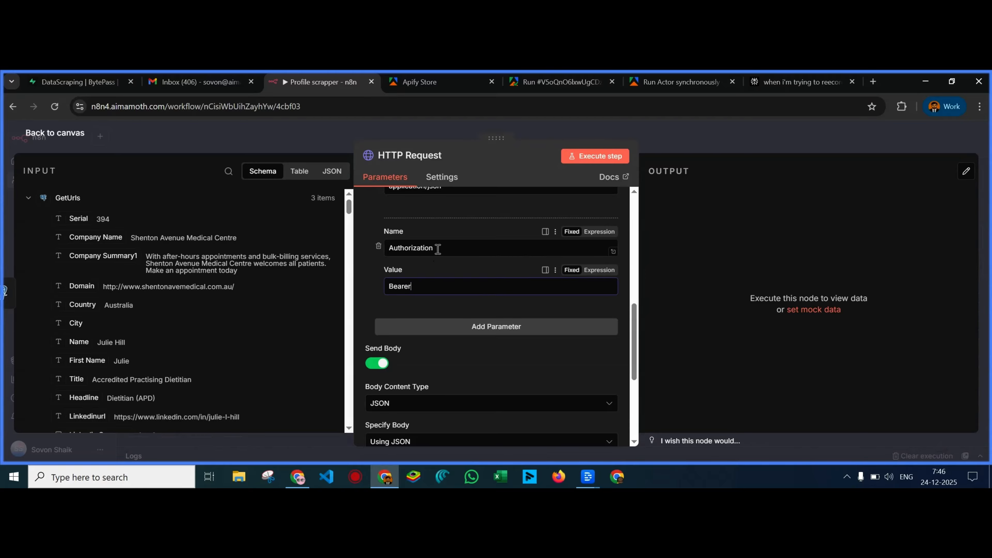
click(391, 282)
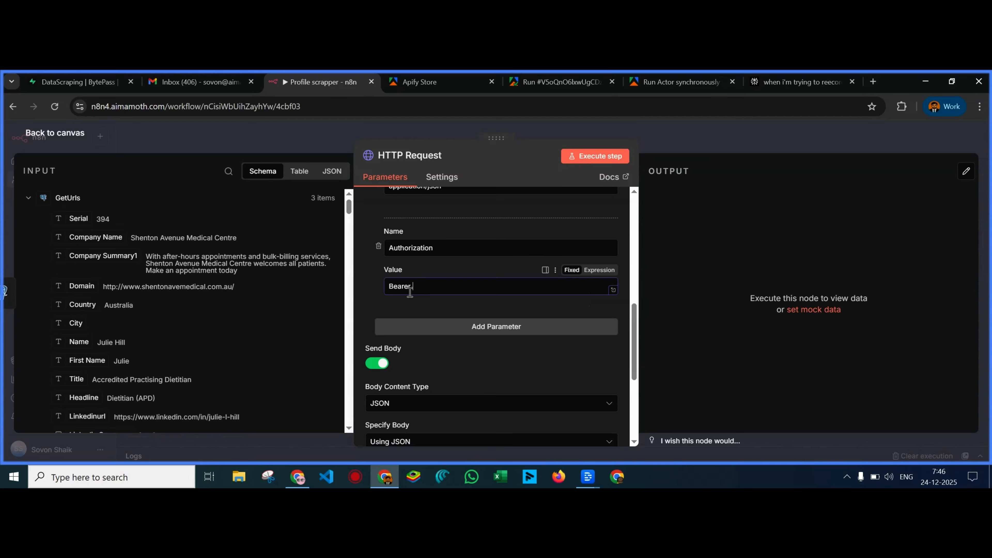
Look for the API token settings in Apify's run, home, store and Google Maps Scraper pages
click(446, 87)
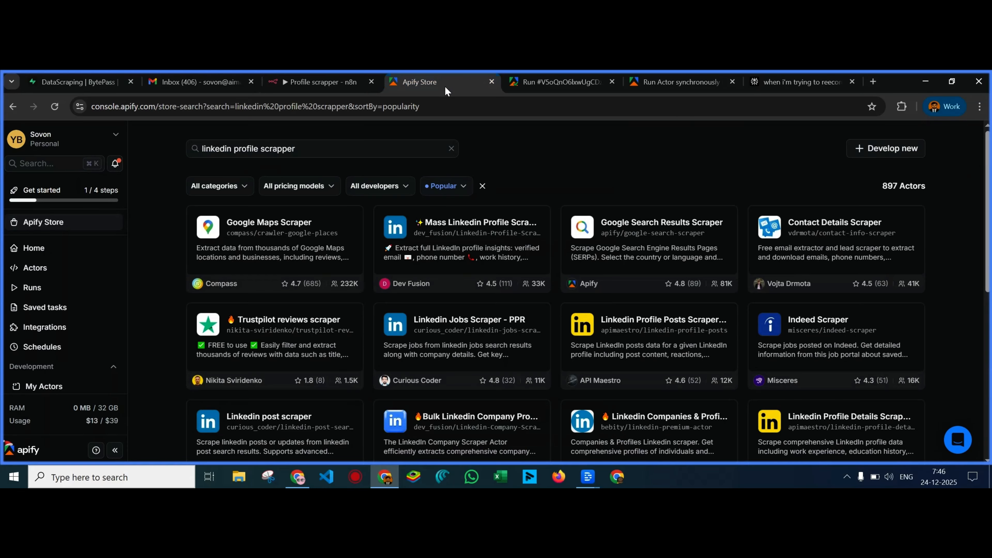
click(560, 86)
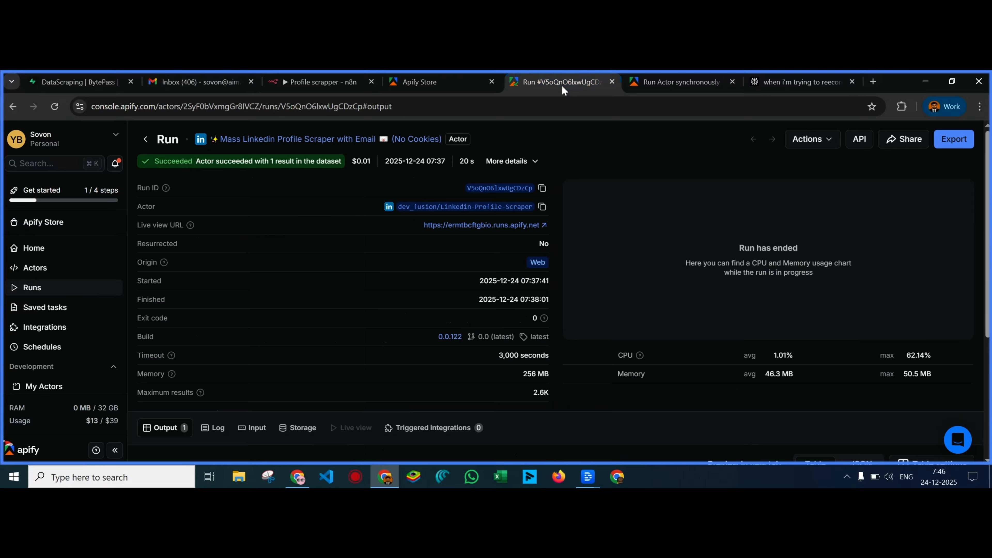
click(454, 88)
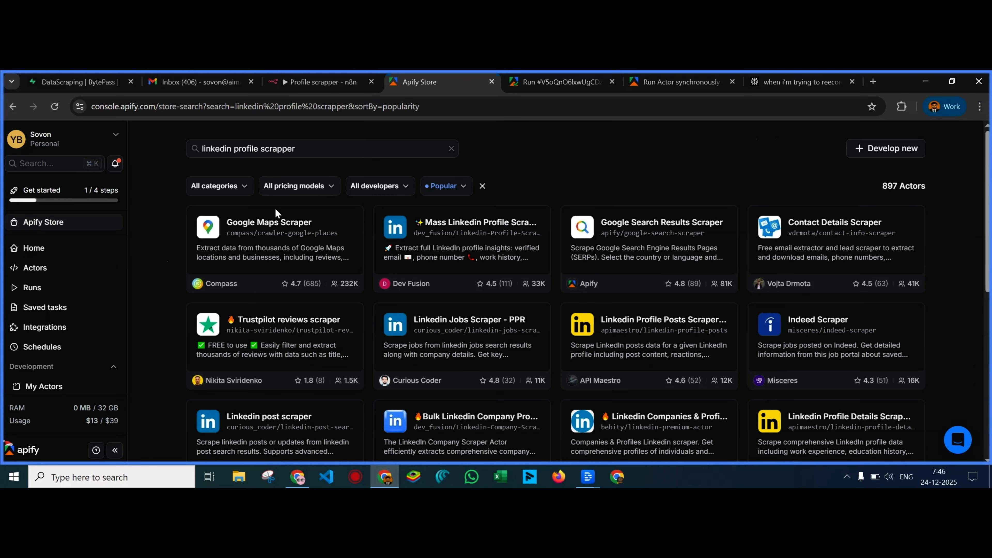
click(58, 249)
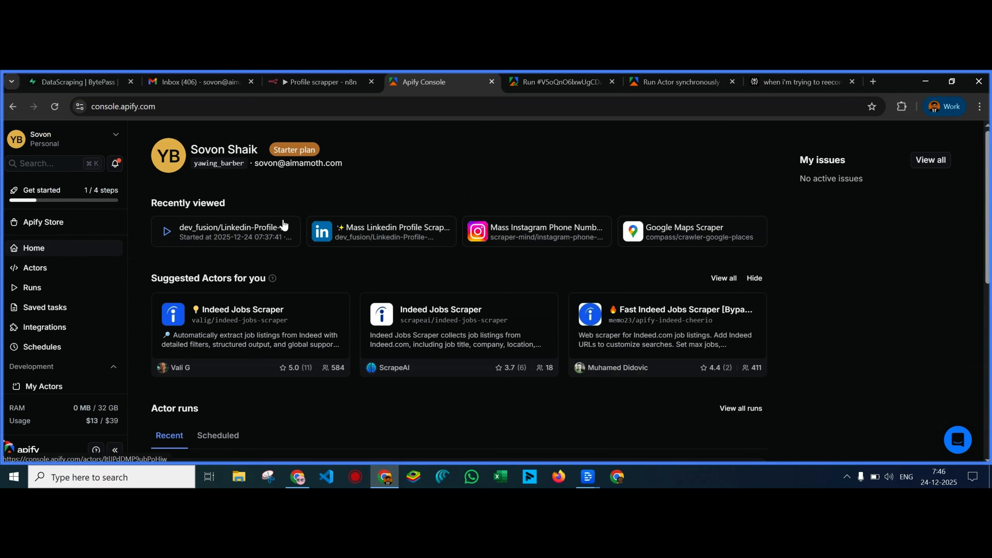
click(58, 222)
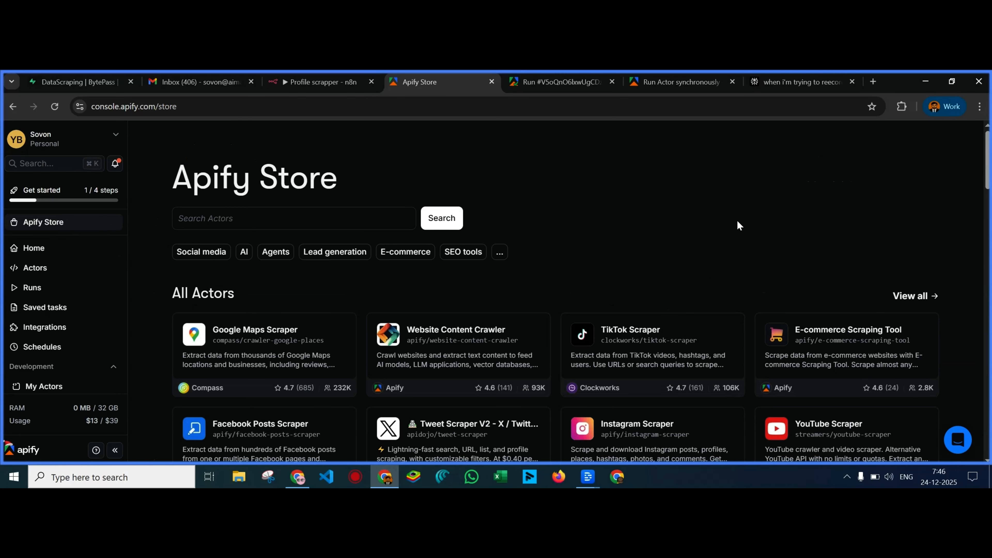
click(278, 328)
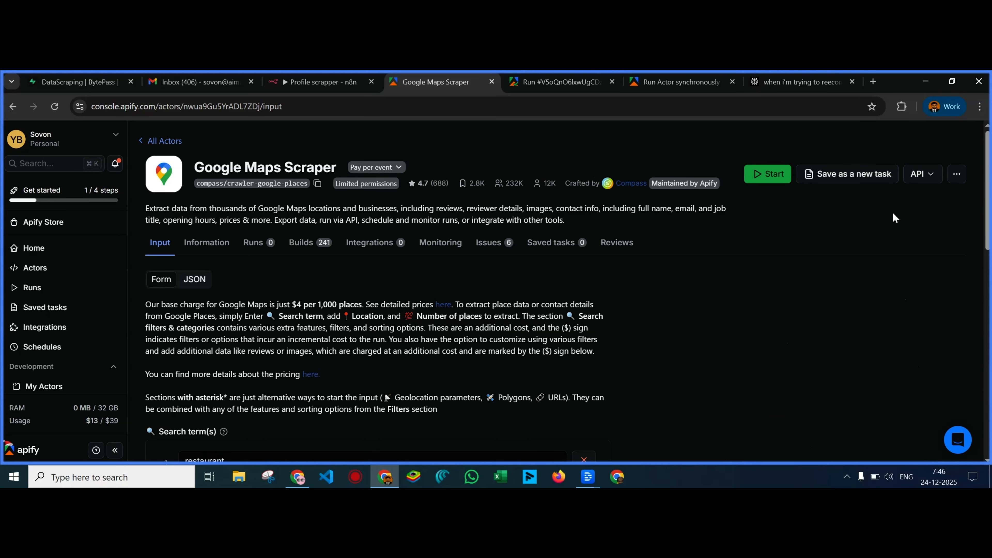
Open API token management from Apify's Integrations page and copy the default personal API token
scroll(48, 331, down, 2)
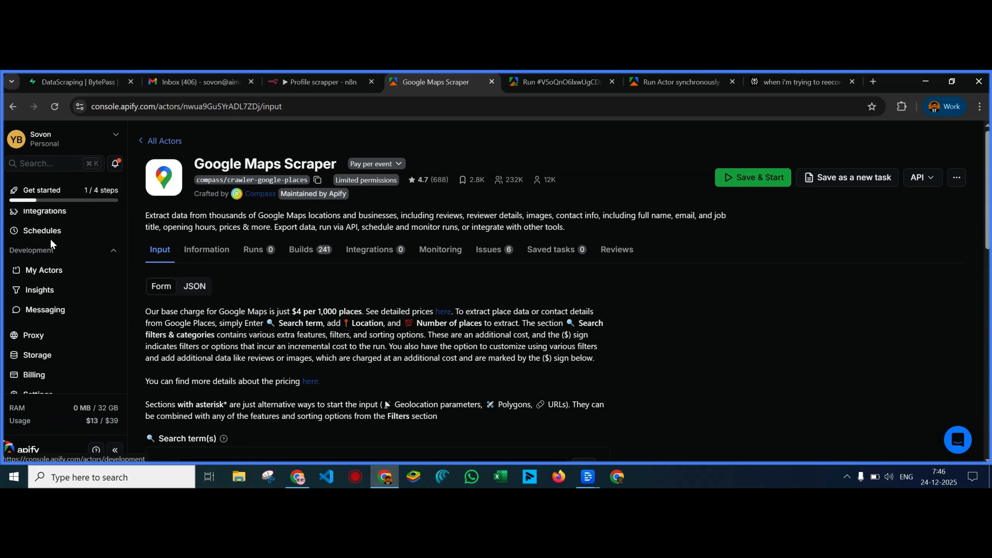
click(46, 212)
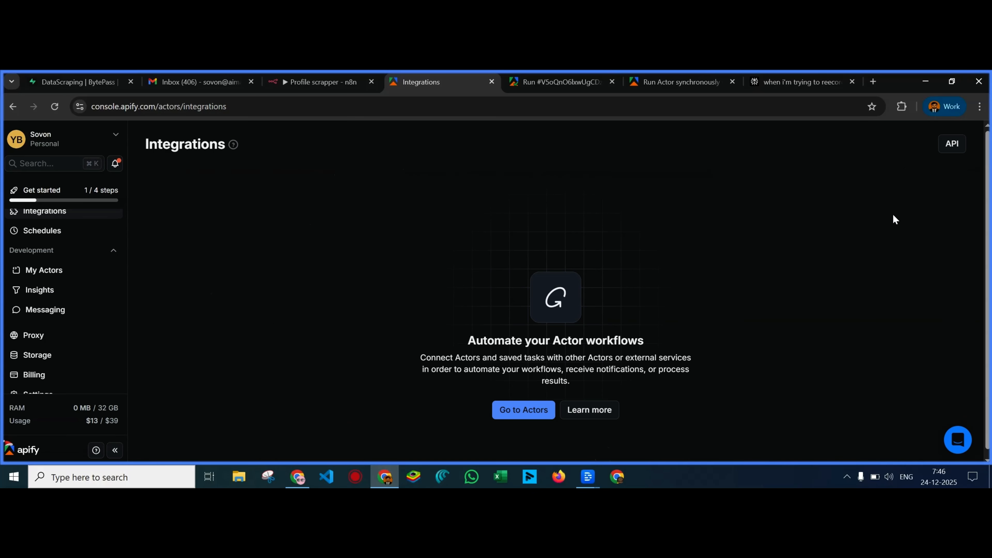
click(950, 146)
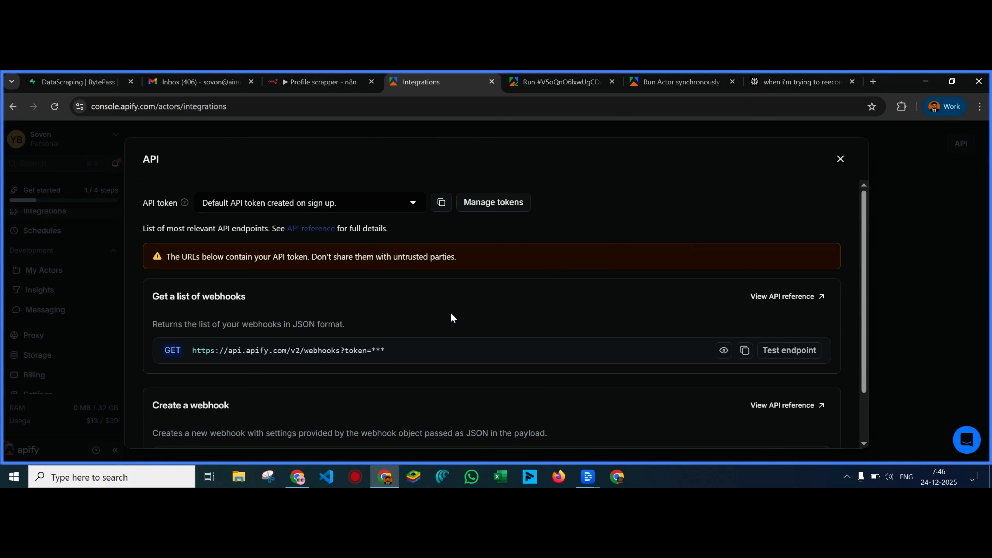
click(483, 207)
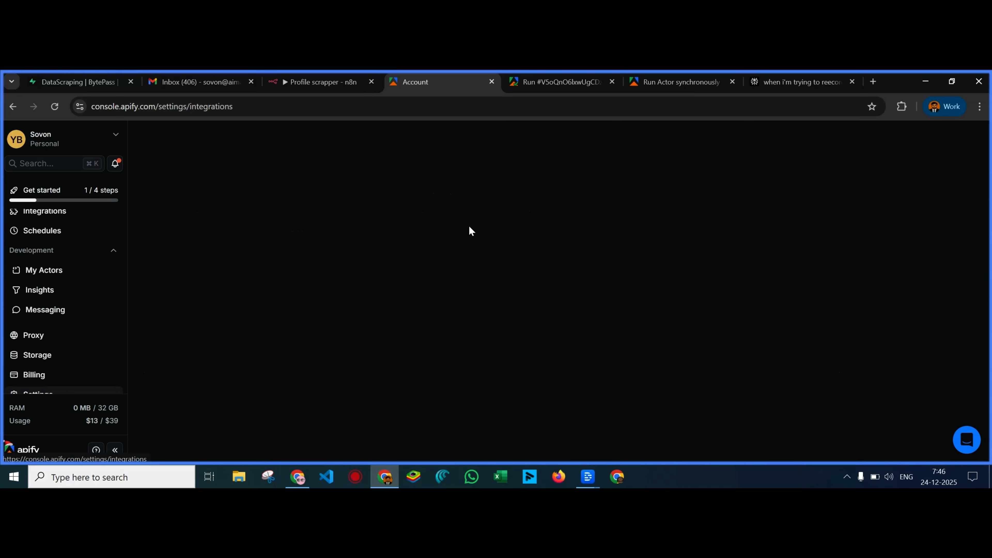
scroll(706, 256, down, 3)
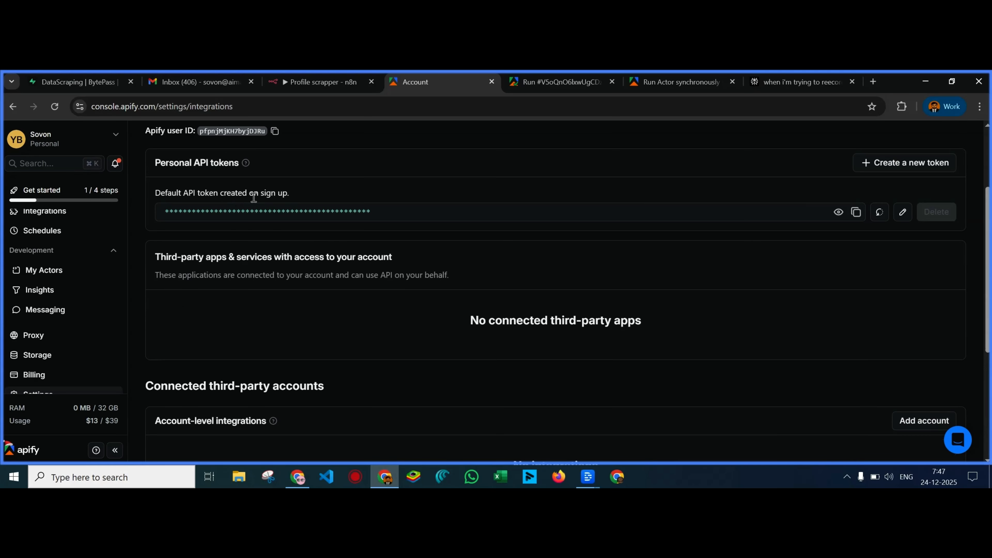
click(857, 213)
Return to the n8n HTTP Request node, open its JSON body for editing and look through the GetUrls input fields
click(308, 87)
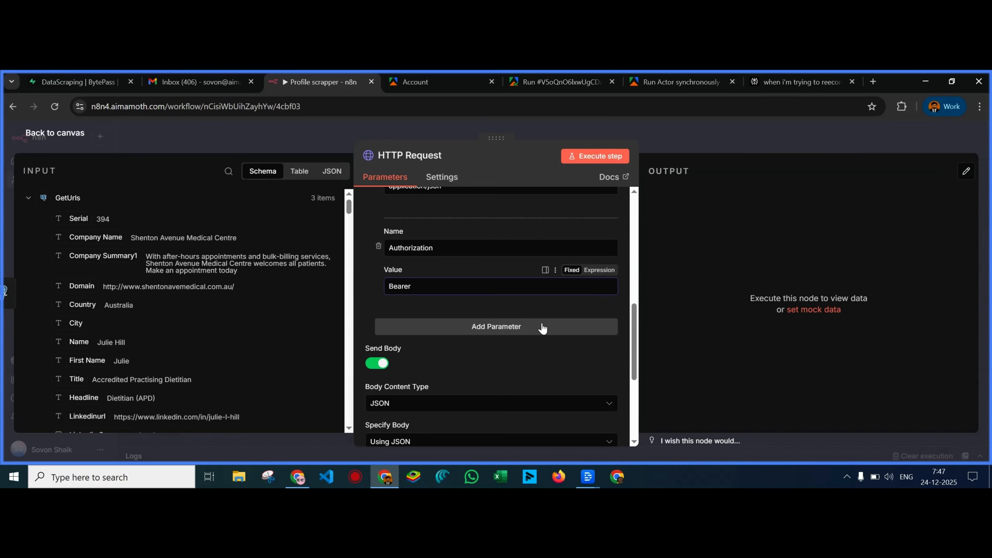
scroll(454, 321, down, 5)
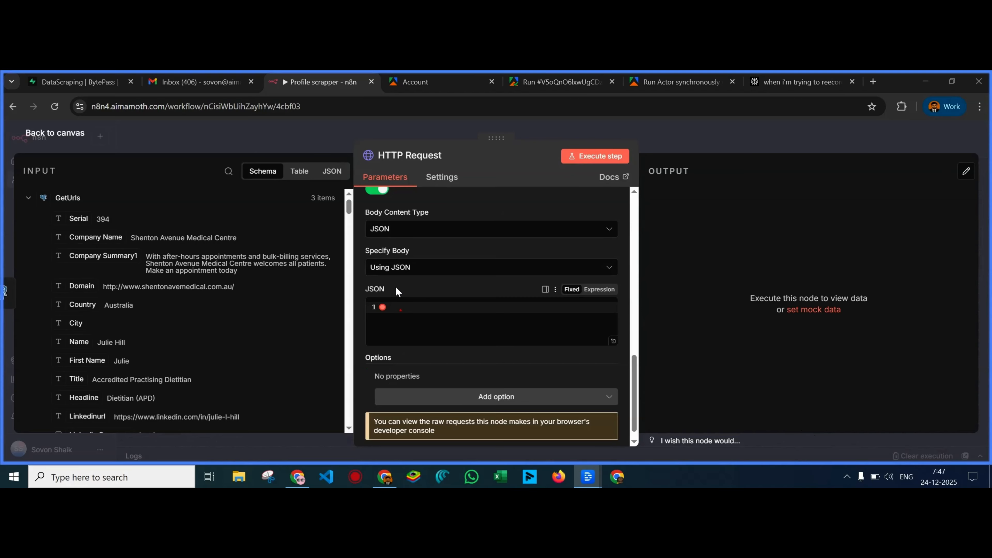
click(408, 308)
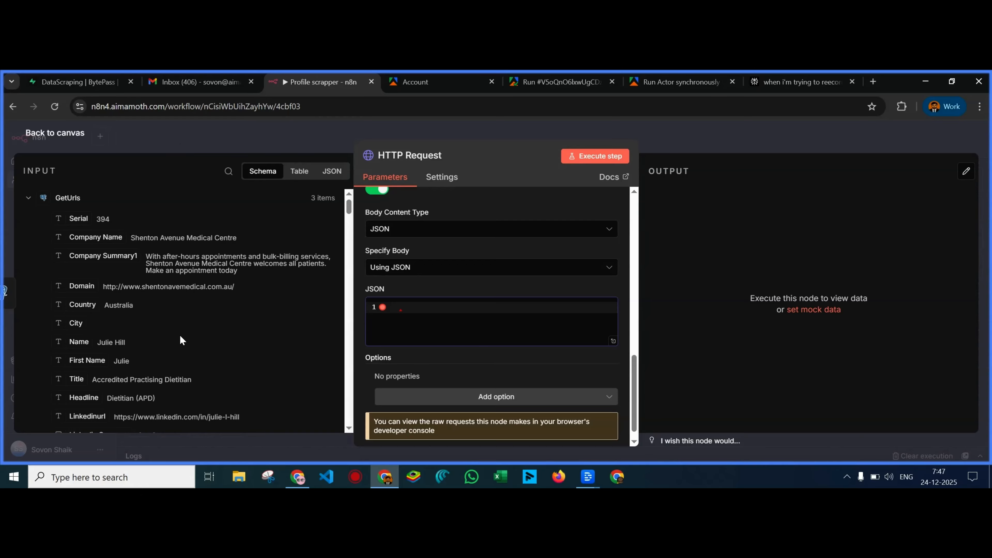
mouse_move(400, 309)
scroll(182, 320, down, 5)
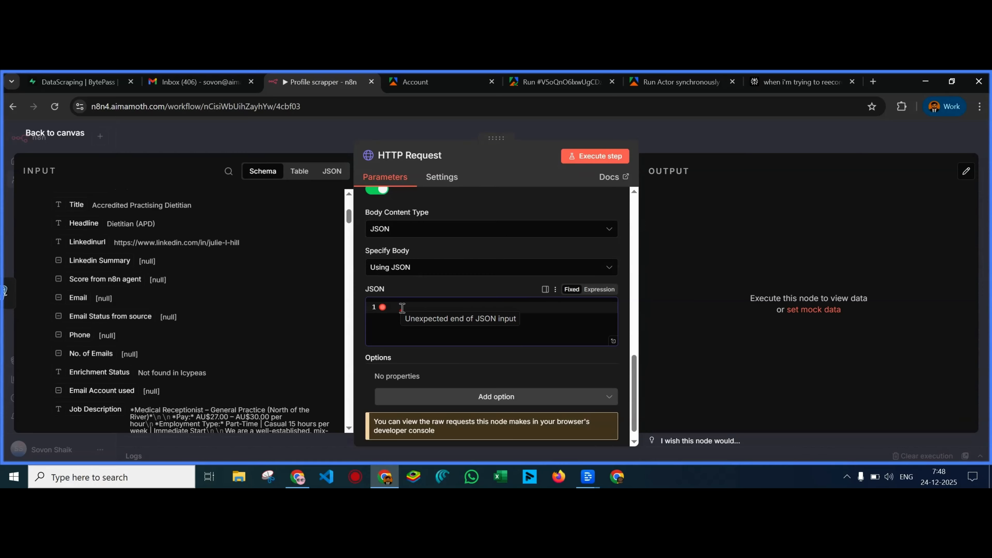
On the Apify Mass LinkedIn Profile Scraper's input page, add a second profile URL entry duplicating the first one
click(562, 82)
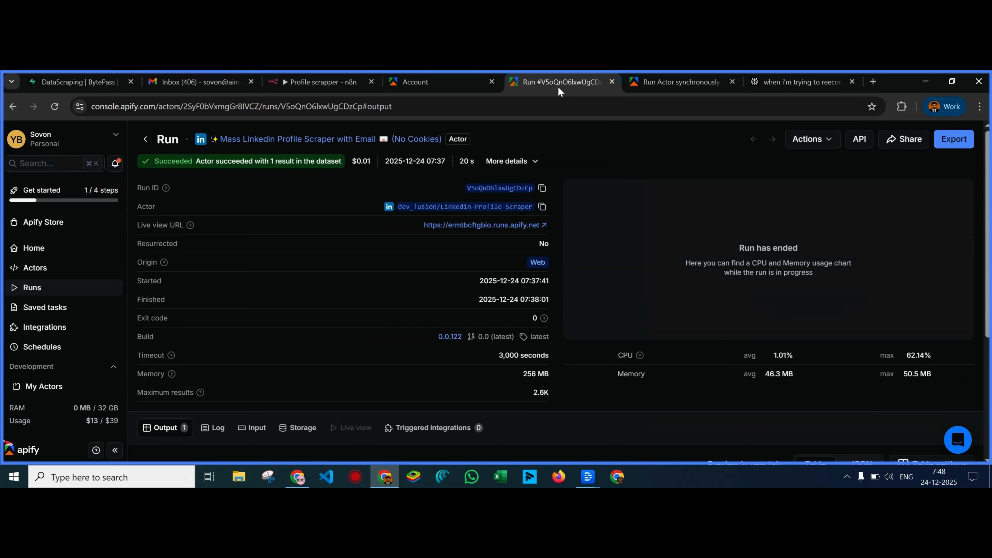
click(142, 139)
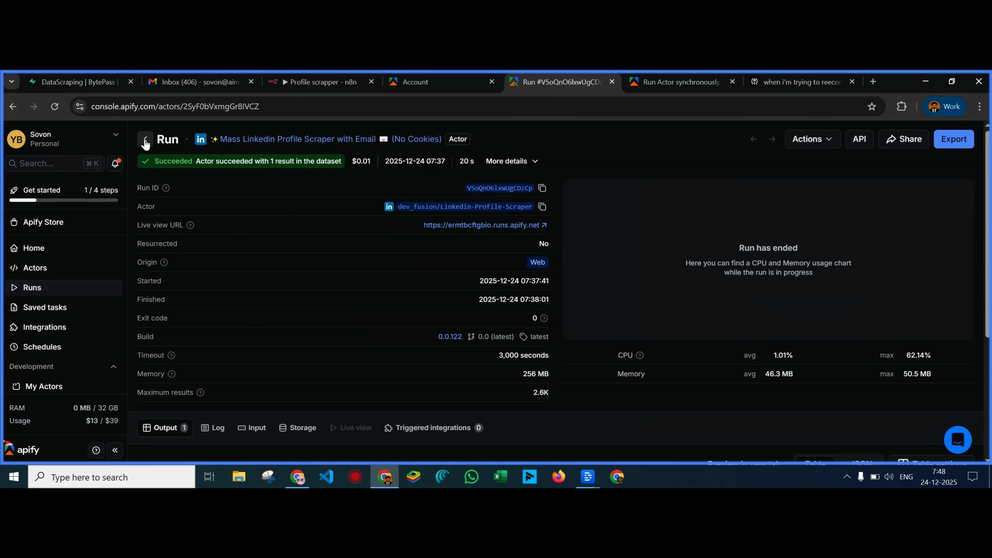
scroll(311, 298, down, 2)
click(328, 313)
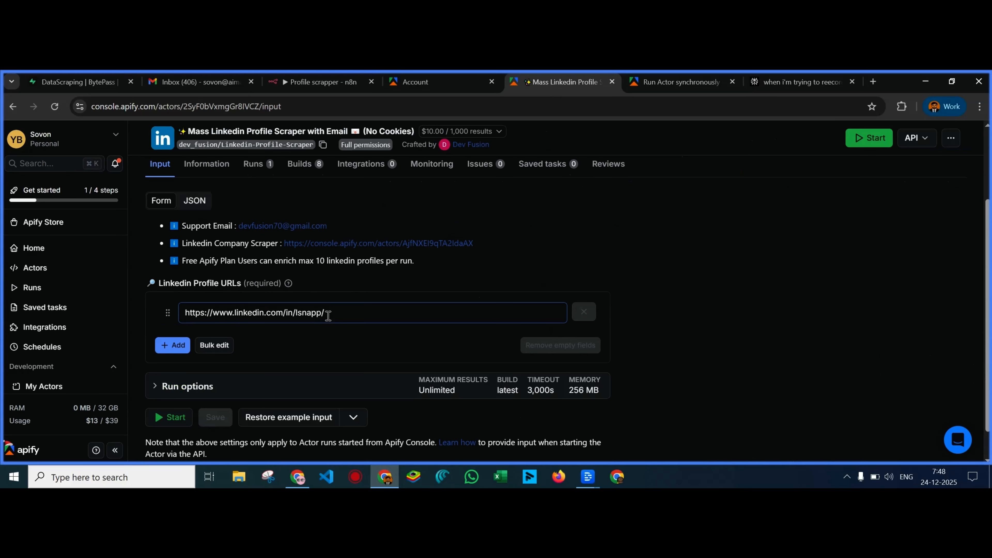
drag(328, 313, 174, 311)
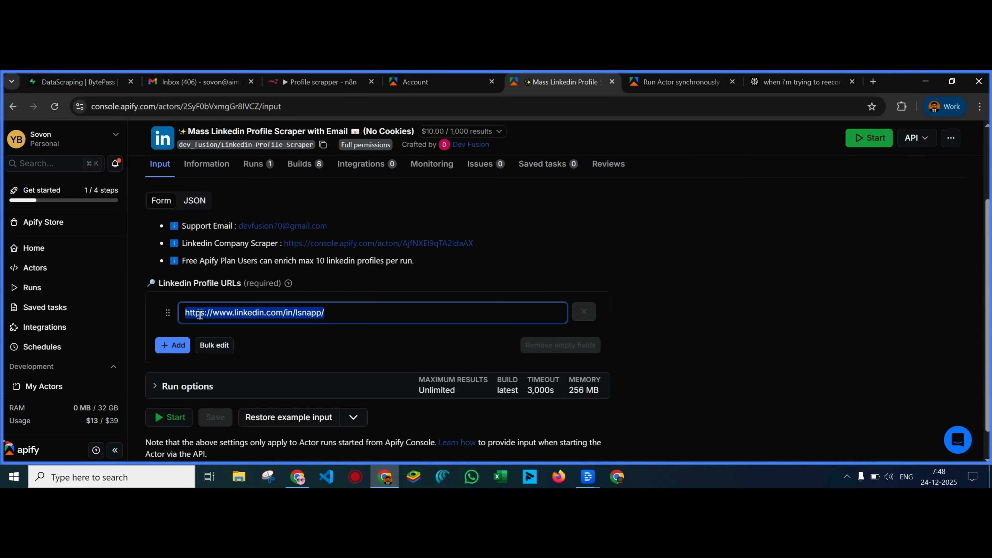
click(277, 336)
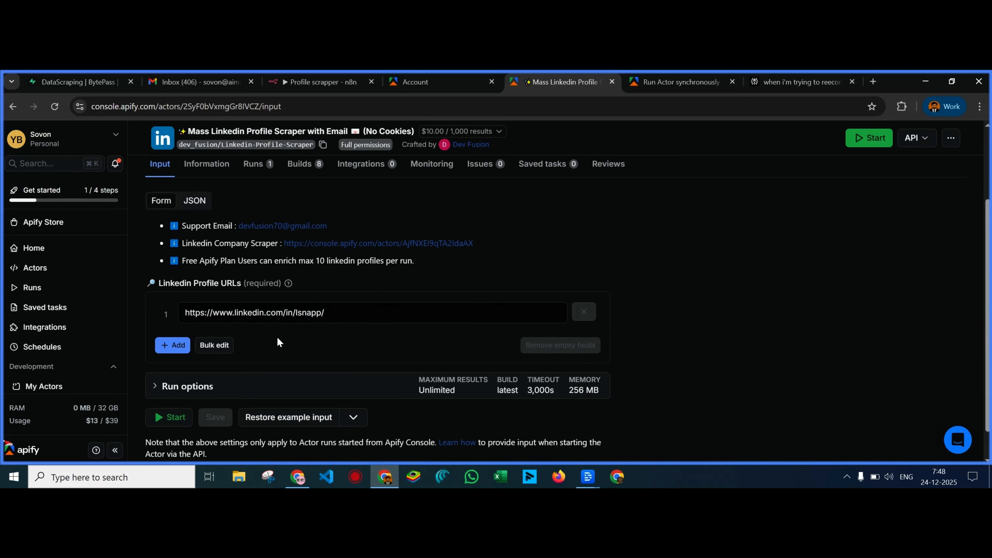
click(174, 346)
key(ctrl+v)
click(138, 327)
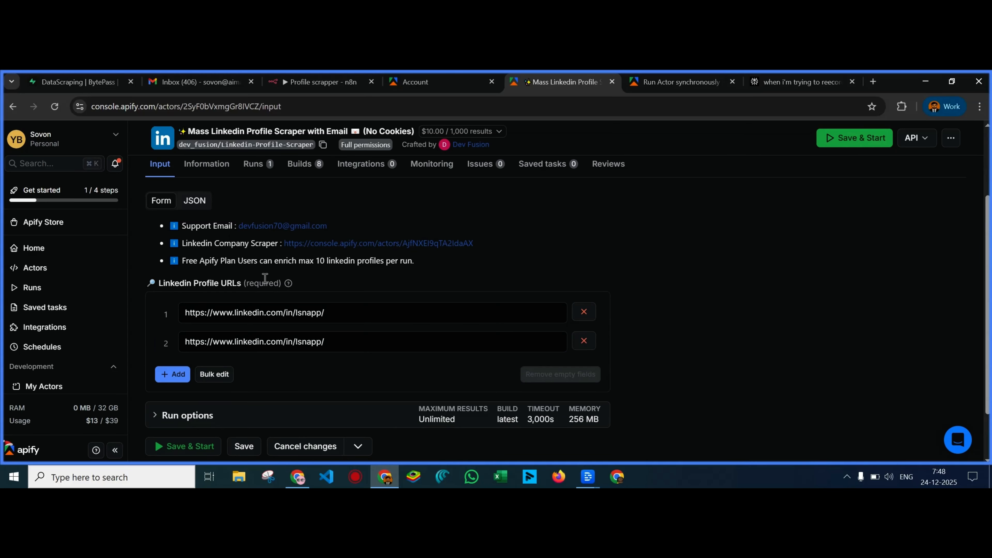
Show the actor's input as JSON and select the whole object containing the profileUrls array
scroll(241, 293, up, 1)
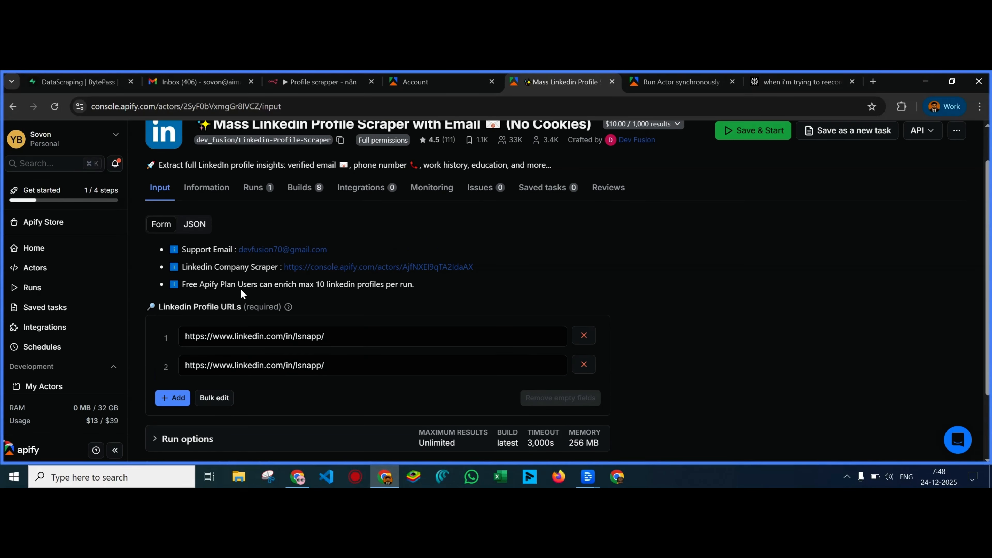
click(196, 226)
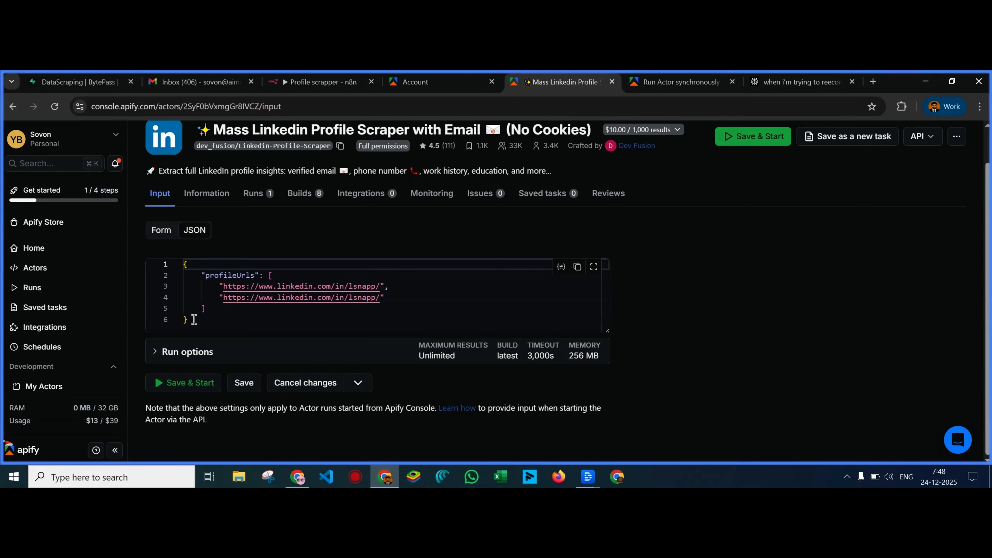
drag(191, 320, 182, 264)
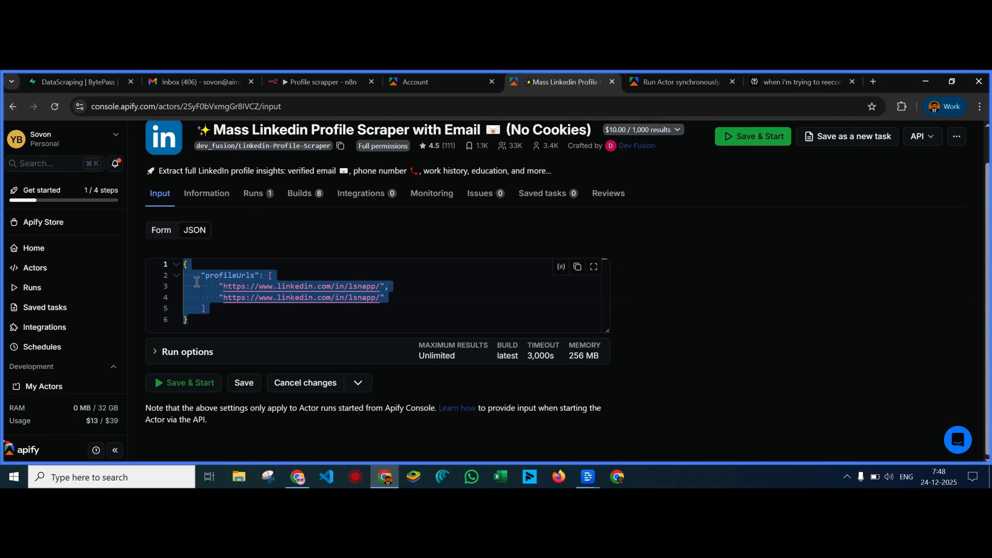
click(339, 80)
click(401, 311)
key(ctrl+v)
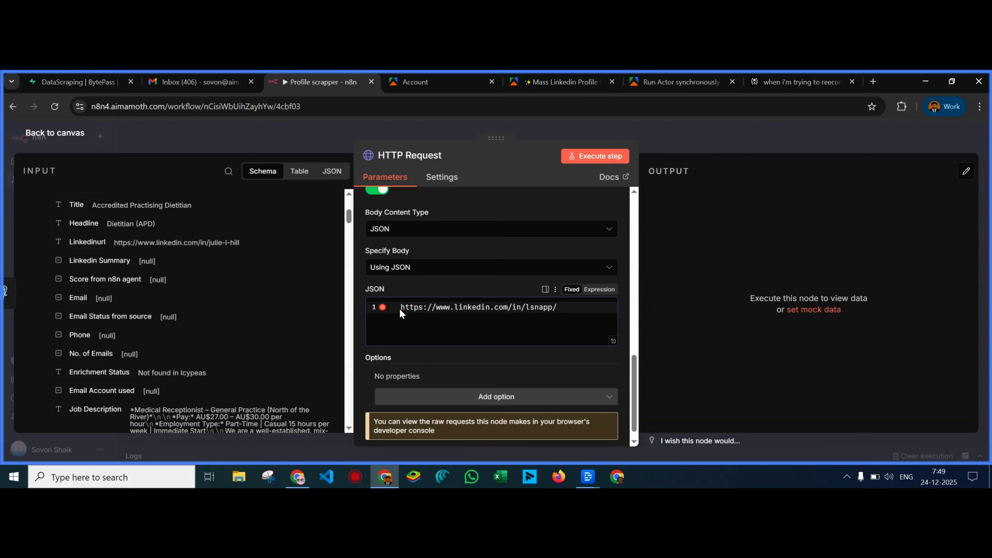
key(BackSpace)
key(BackSpace)
key(BackSpace)
key(BackSpace)
key(BackSpace)
key(BackSpace)
key(BackSpace)
key(BackSpace)
key(BackSpace)
key(BackSpace)
key(BackSpace)
key(BackSpace)
key(BackSpace)
key(BackSpace)
key(BackSpace)
key(BackSpace)
key(BackSpace)
key(BackSpace)
key(BackSpace)
key(BackSpace)
key(BackSpace)
key(BackSpace)
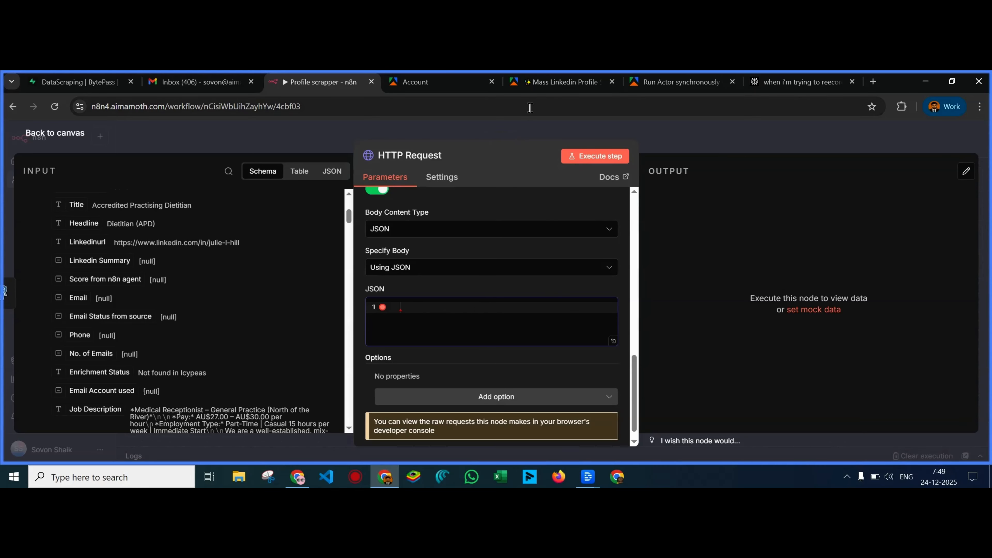
Copy the actor's profileUrls JSON input, paste it into the n8n HTTP Request node's JSON body and return to the canvas
click(562, 82)
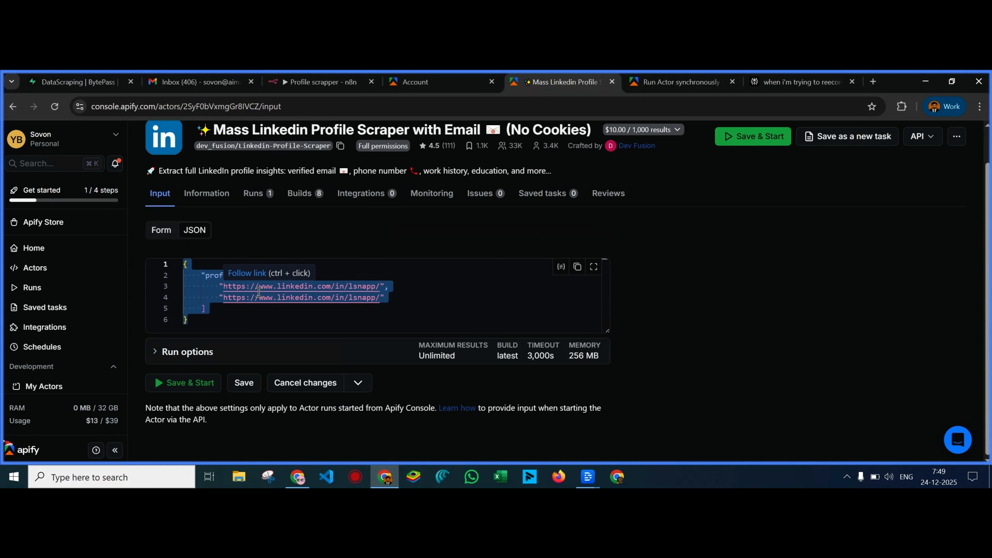
click(578, 267)
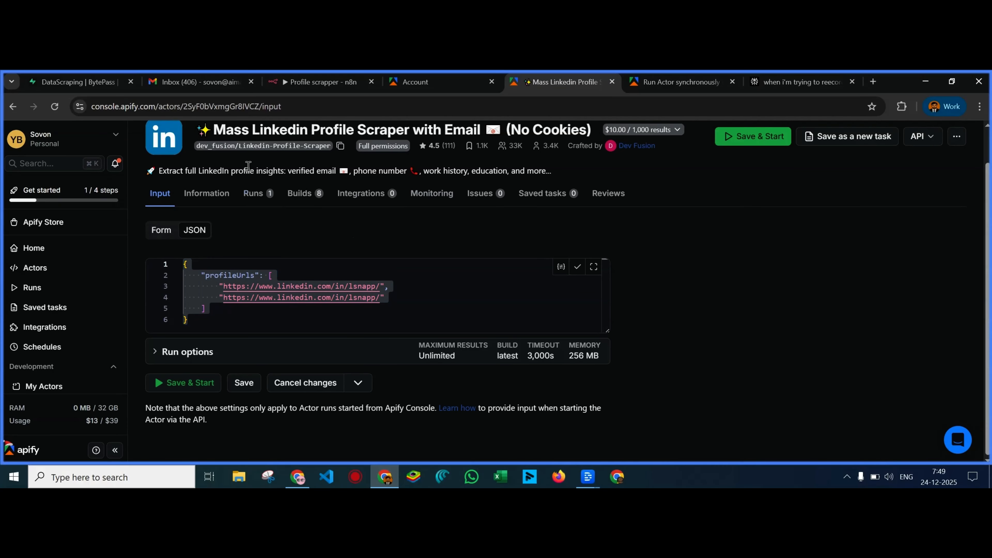
click(291, 80)
key(ctrl+v)
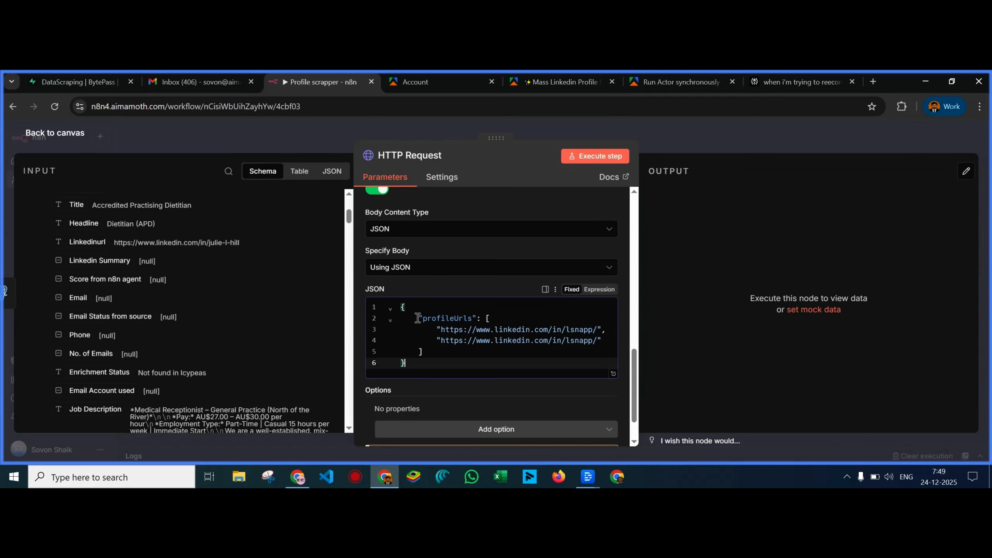
click(606, 330)
click(604, 343)
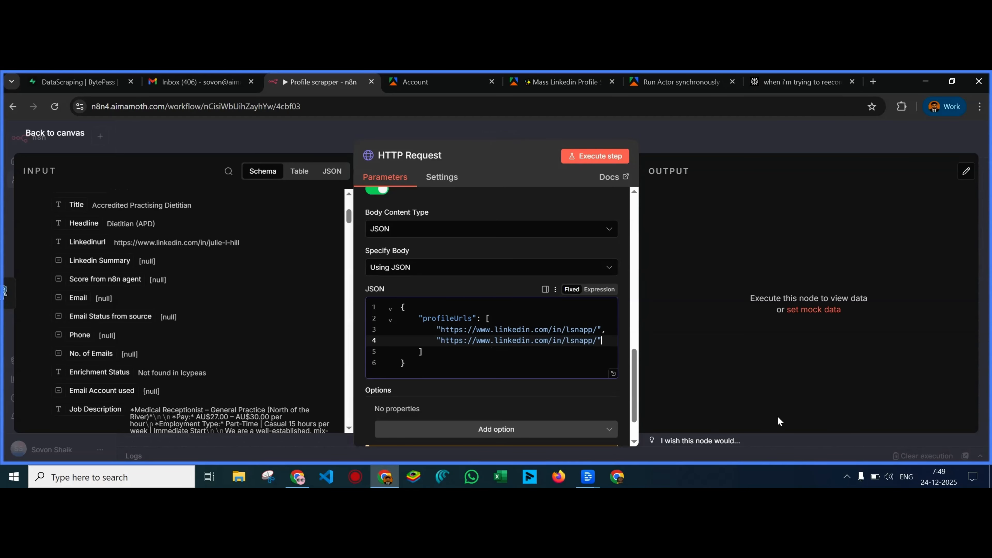
key(Escape)
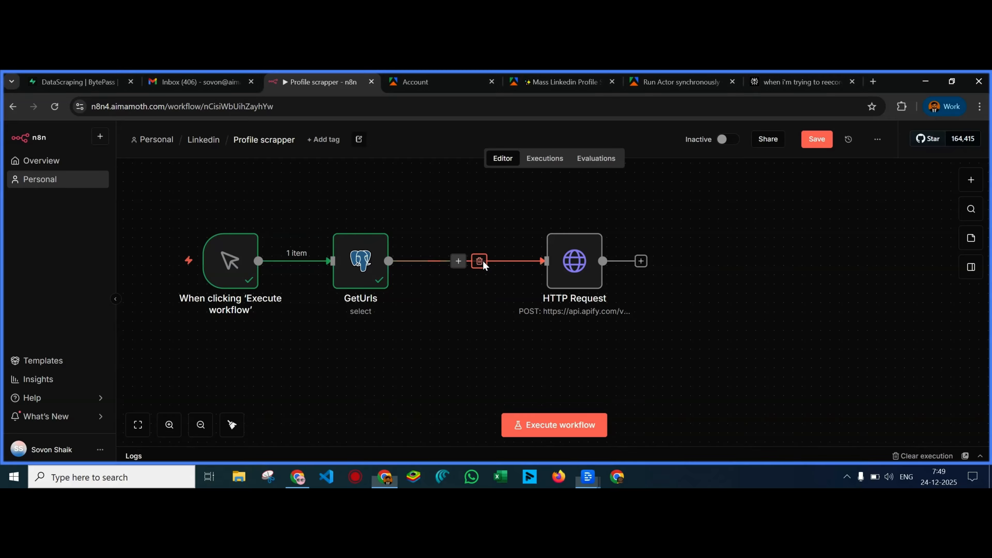
Disconnect GetUrls from HTTP Request and add a Loop Over Items node after GetUrls with a batch size of 3
click(480, 261)
drag(562, 272, 580, 272)
click(446, 262)
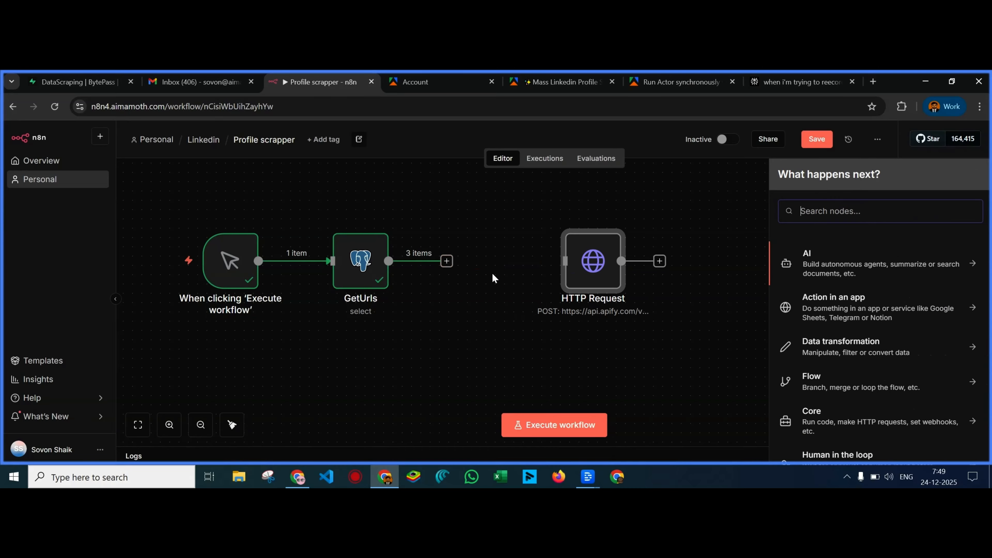
text(loop)
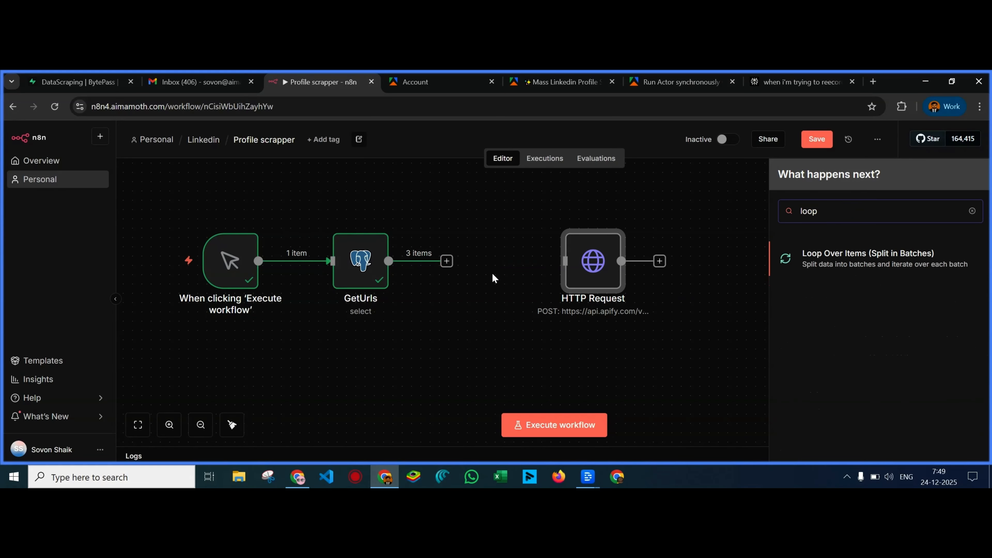
click(846, 254)
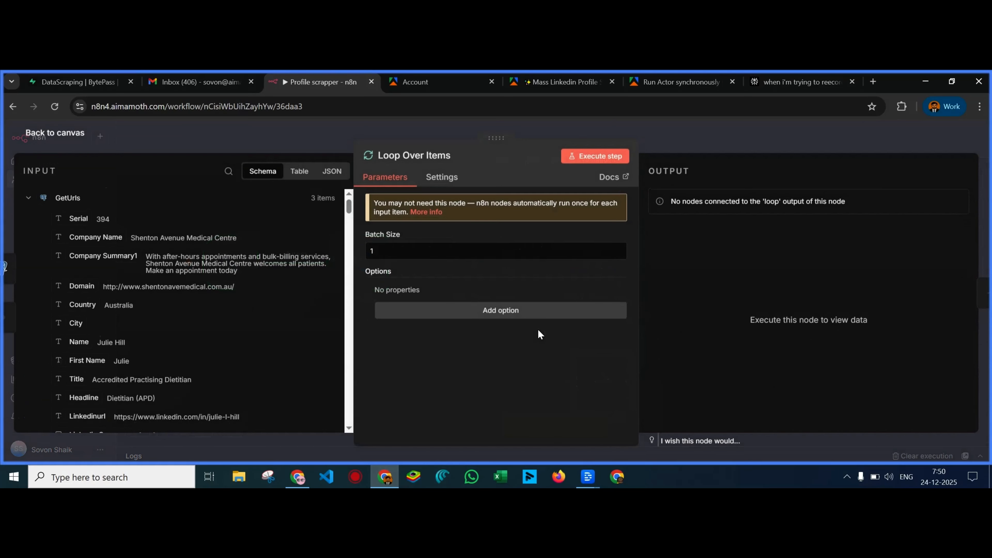
double_click(367, 251)
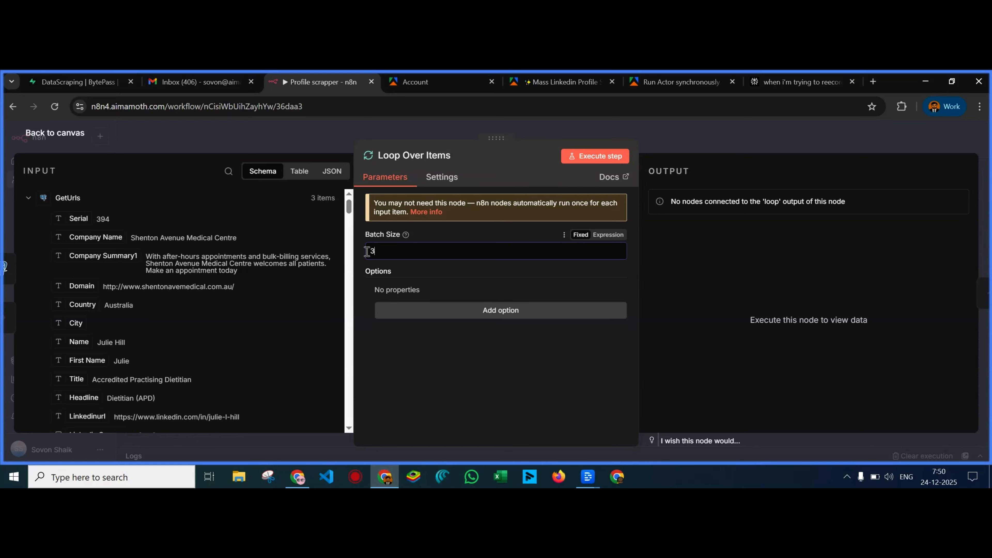
click(234, 145)
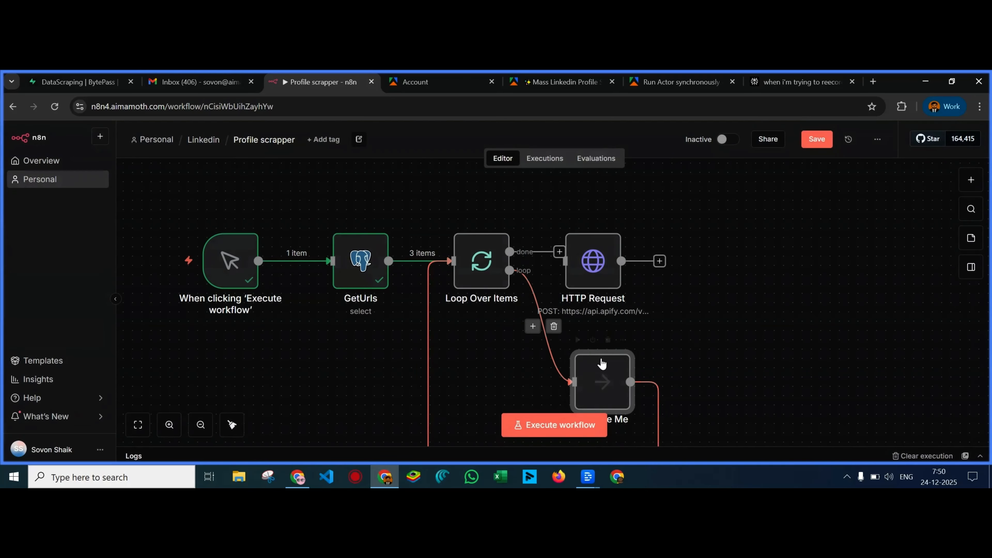
Delete the Replace Me placeholder node and the connection running from the loop output back to Loop Over Items
scroll(605, 336, down, 1)
click(200, 425)
click(199, 426)
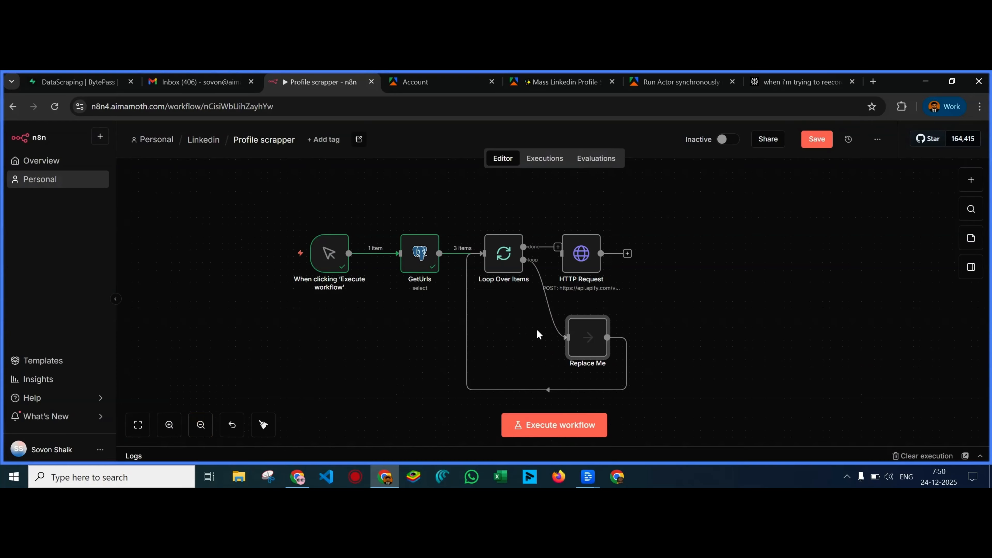
click(591, 308)
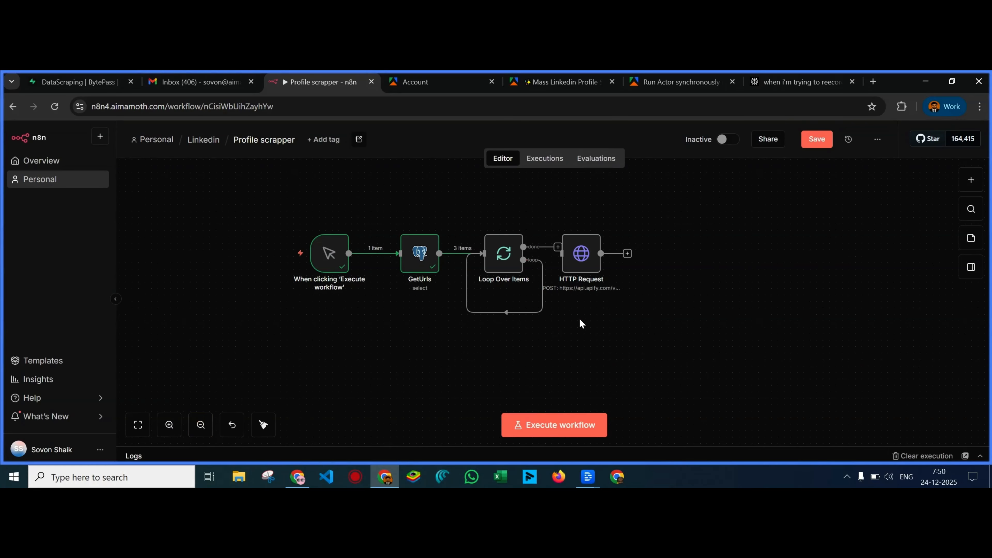
click(513, 313)
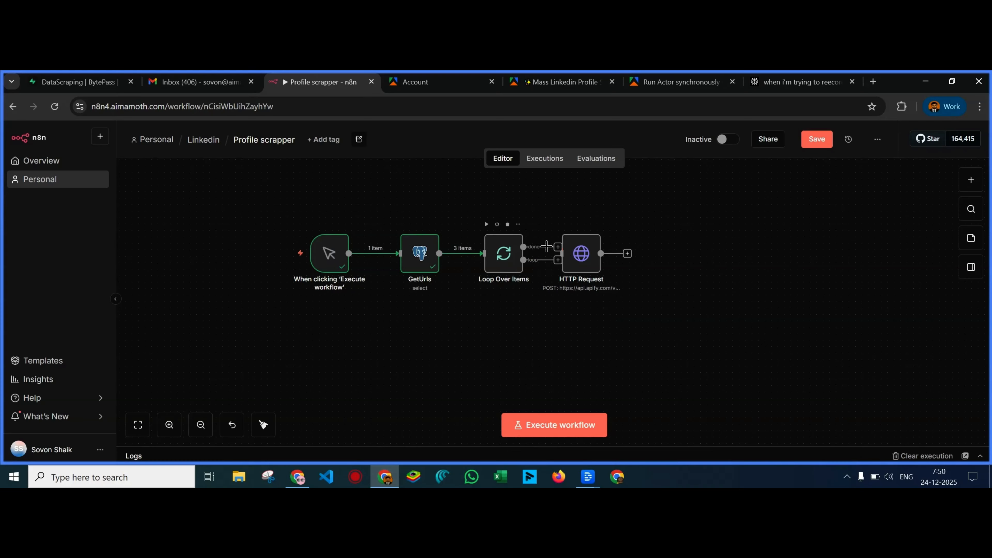
Move HTTP Request farther along the canvas and attach an Edit Fields (Set) node with one empty field to the loop output
drag(572, 258, 749, 256)
click(558, 260)
text(edit)
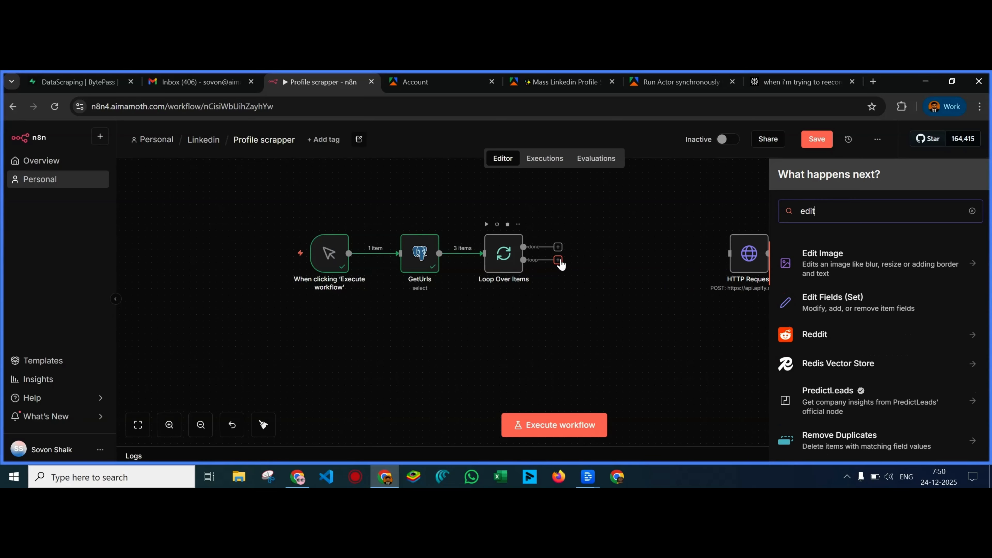
click(837, 301)
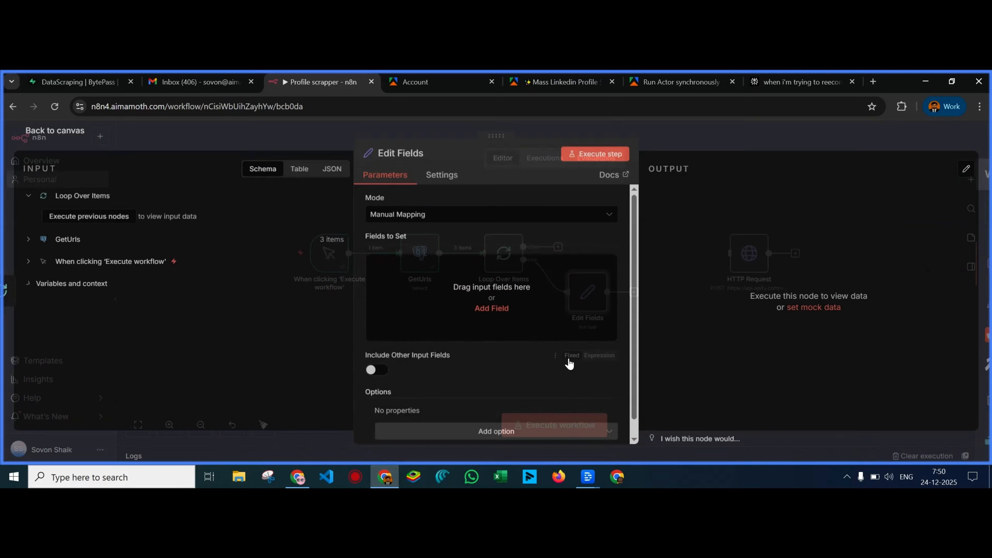
click(481, 310)
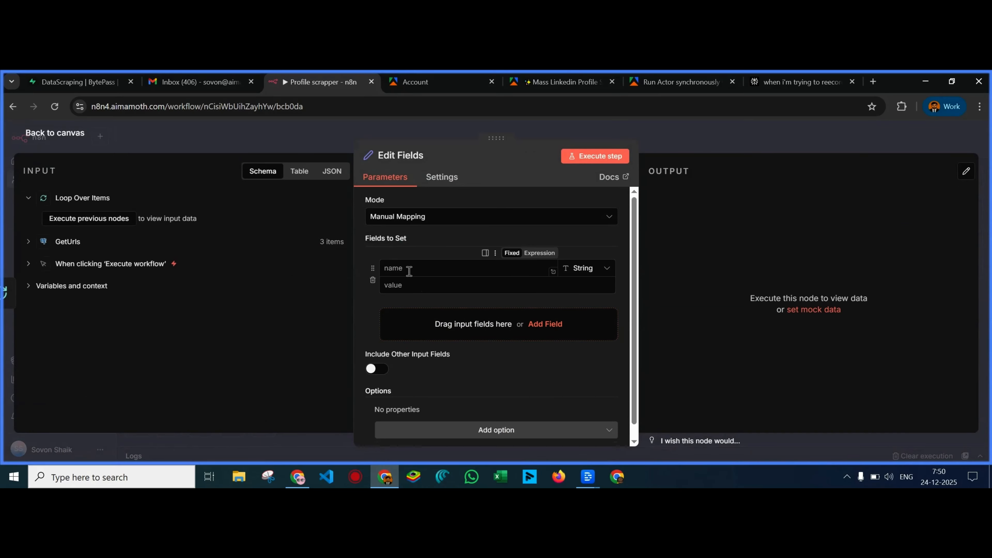
click(162, 125)
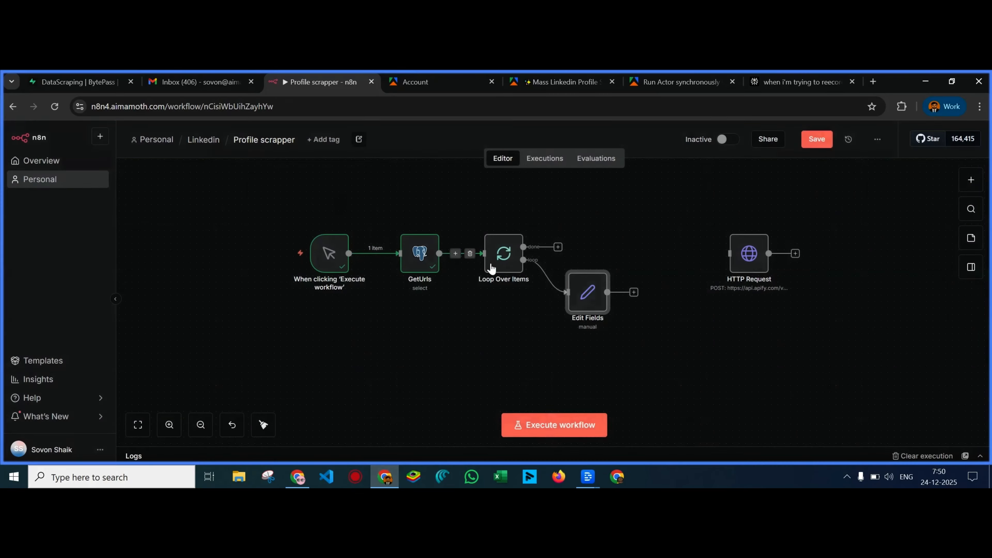
Execute the Loop Over Items node and set an Edit Fields field named url to {{ $json.Linkedinurl }}
click(487, 224)
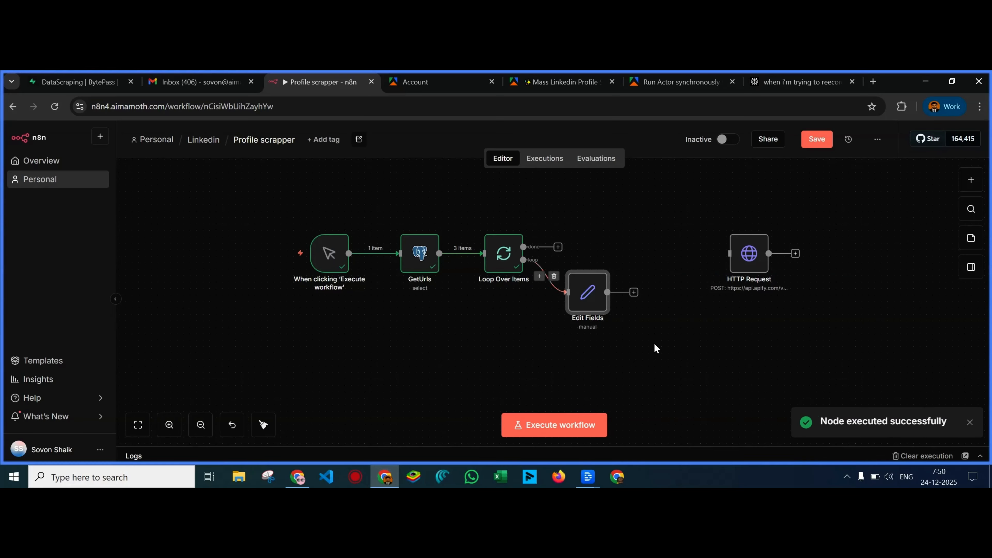
double_click(593, 293)
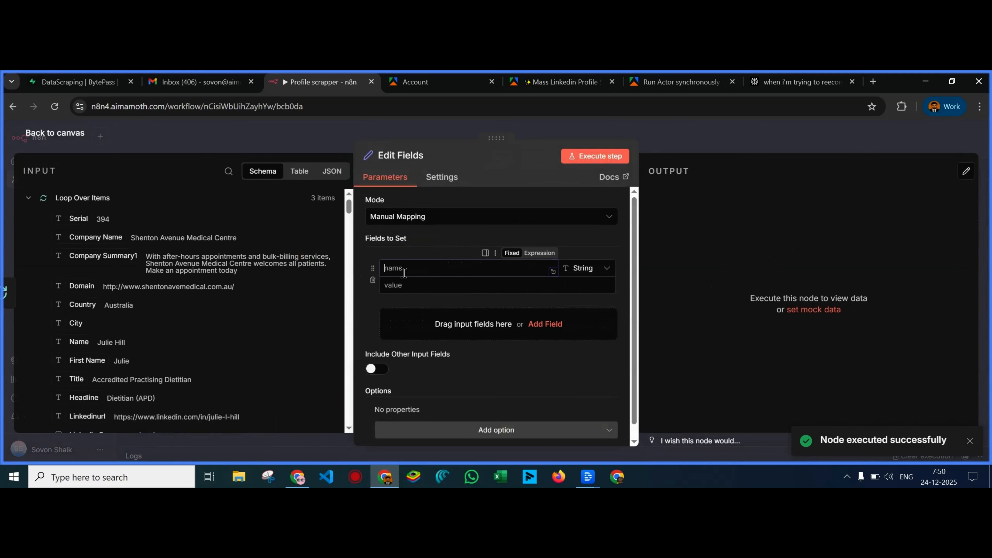
text(url)
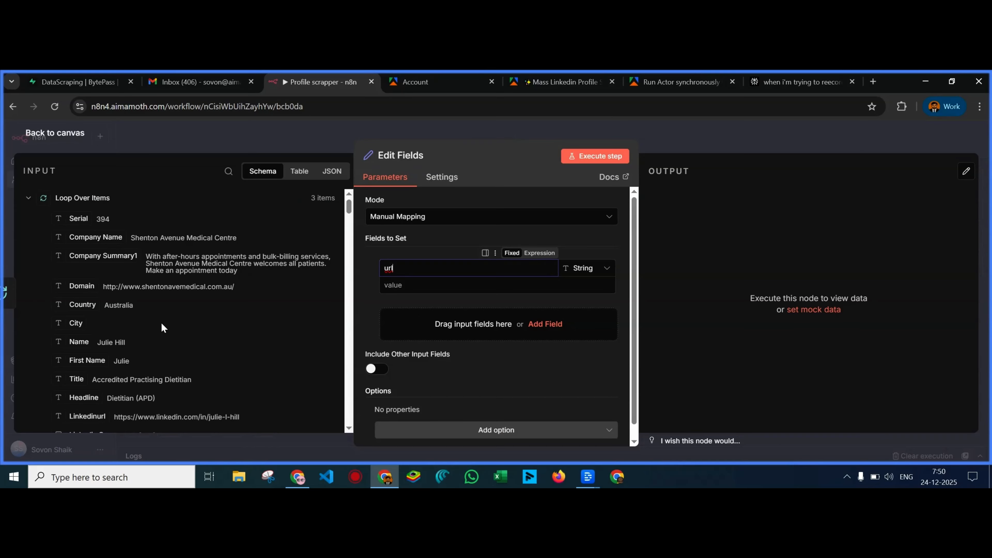
scroll(162, 324, down, 3)
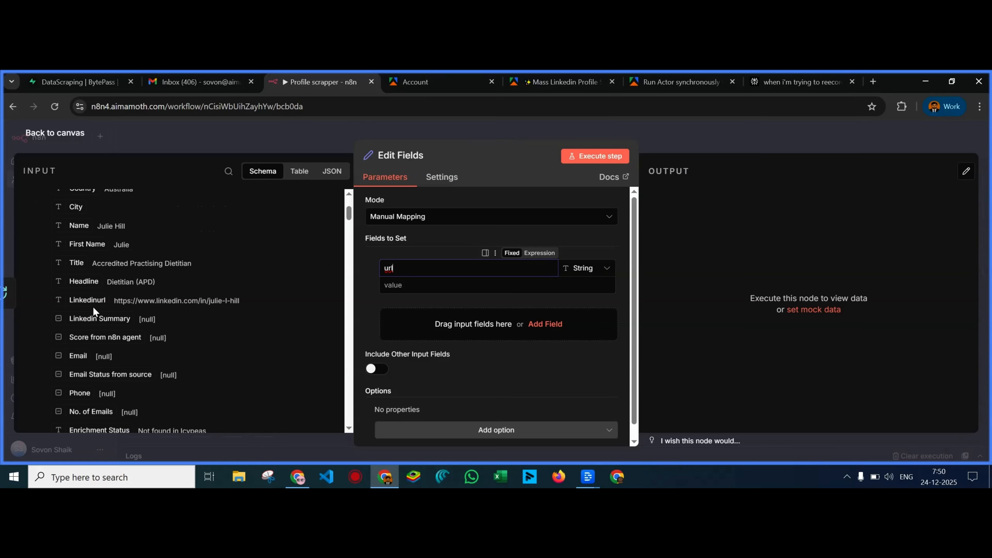
drag(88, 299, 381, 305)
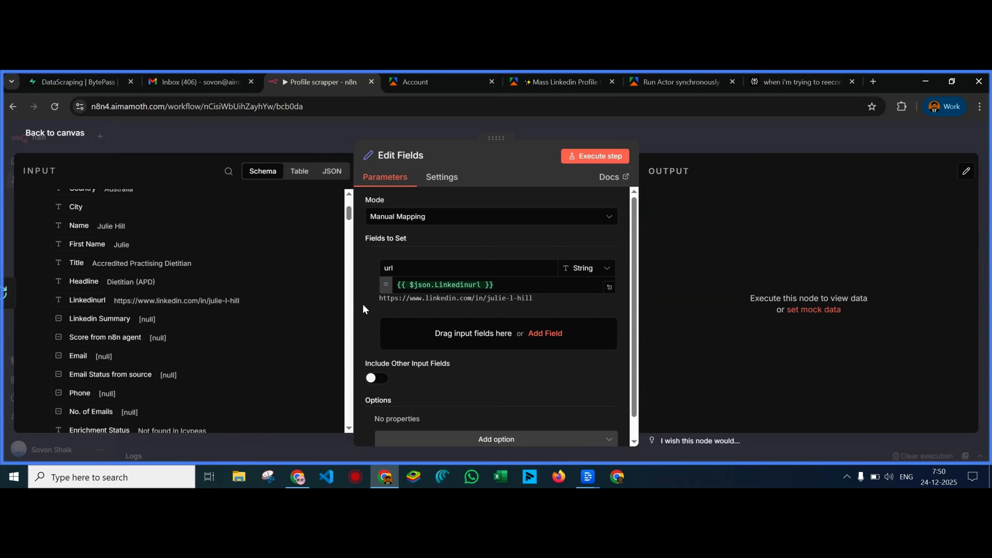
Add a second Edit Fields field named id with the value {{ $json.Serial }}
click(536, 334)
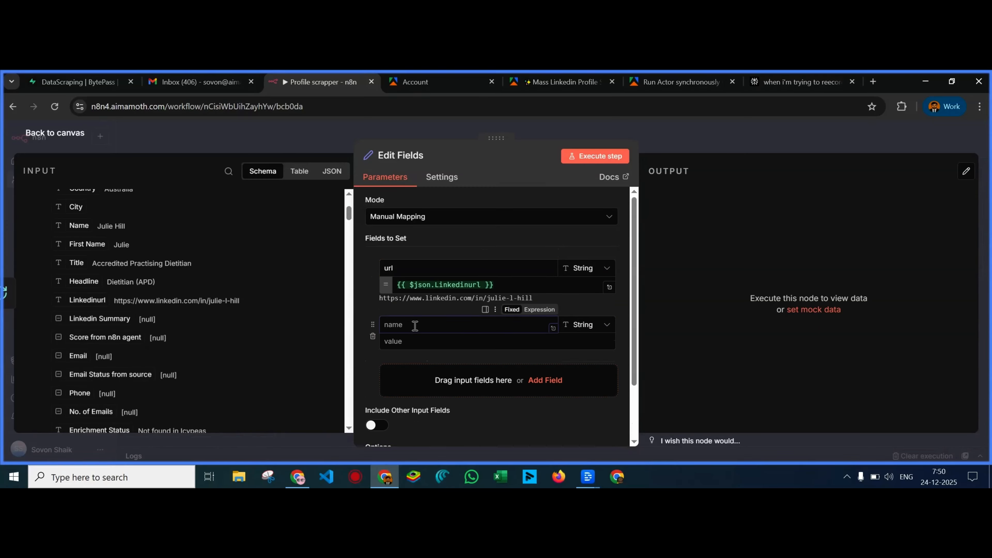
text(id)
scroll(194, 319, up, 3)
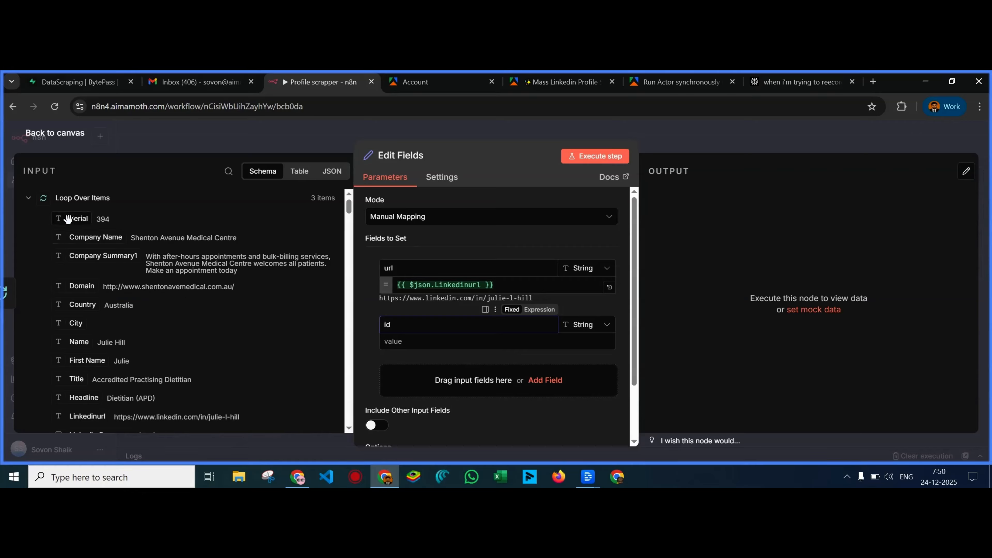
drag(68, 219, 403, 343)
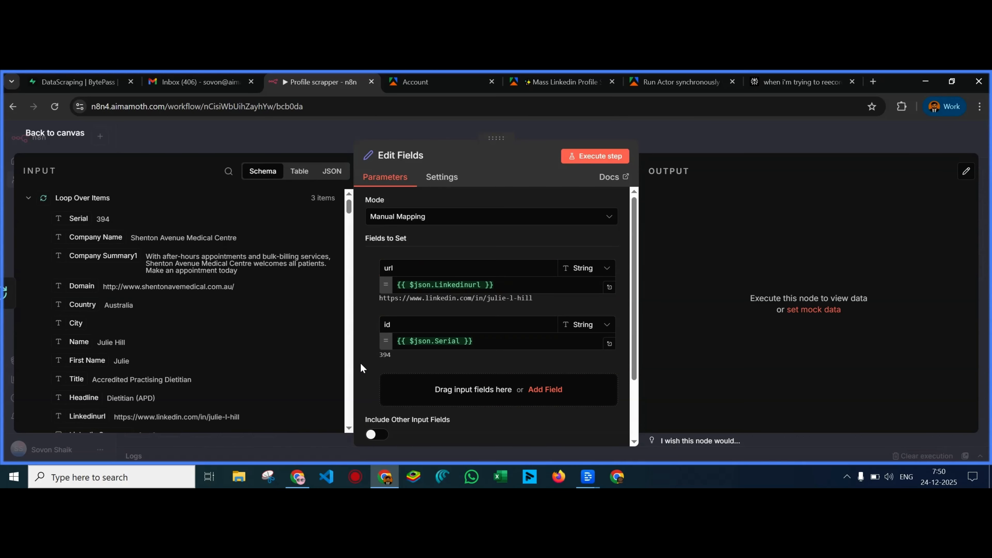
Switch to Supabase and examine the Serial column of Person Data and a follow_up id's referenced record, and return to the n8n workflow
click(298, 477)
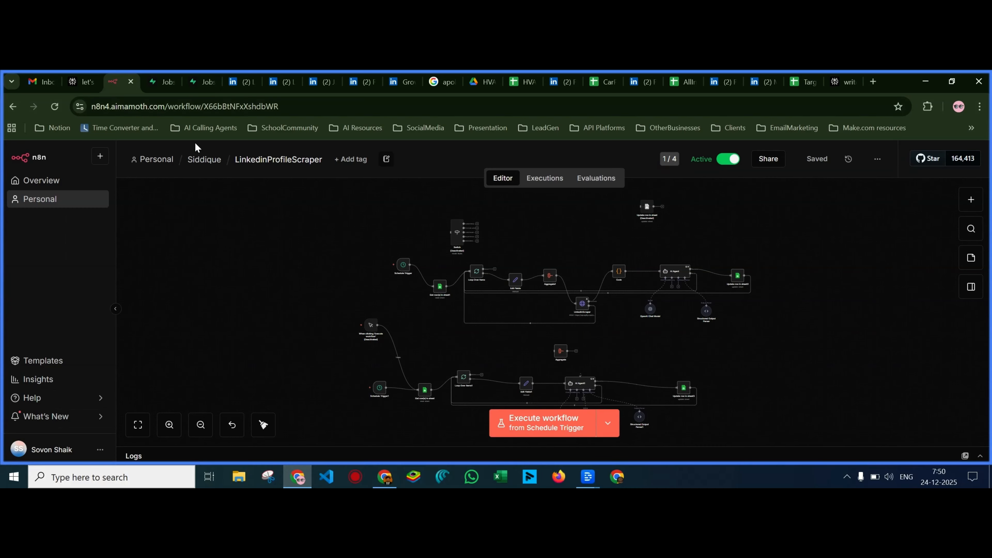
click(164, 87)
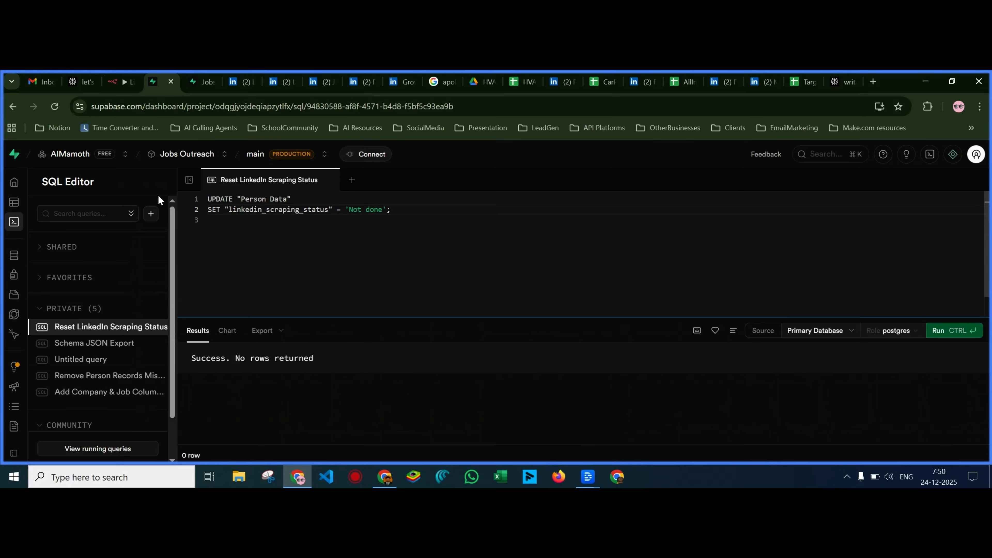
mouse_move(12, 206)
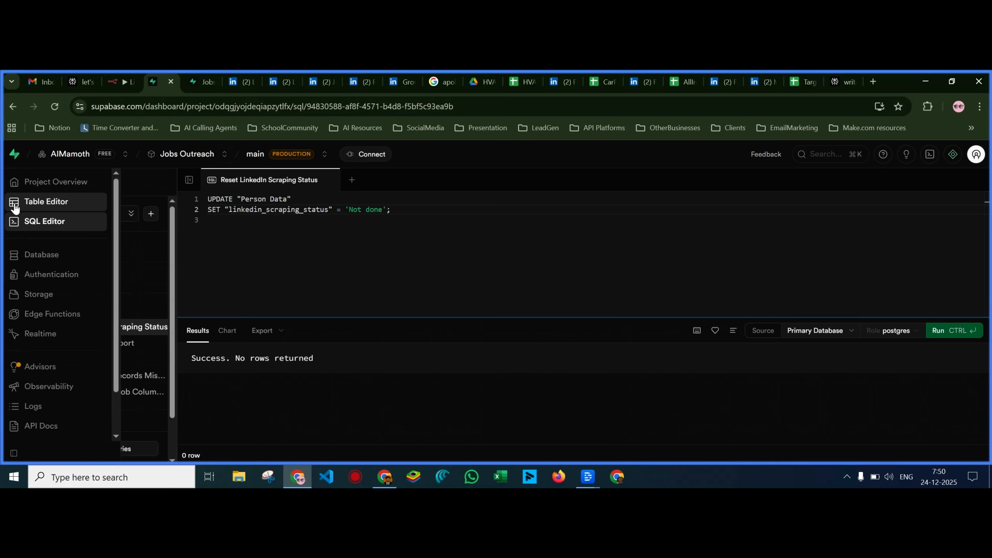
click(74, 206)
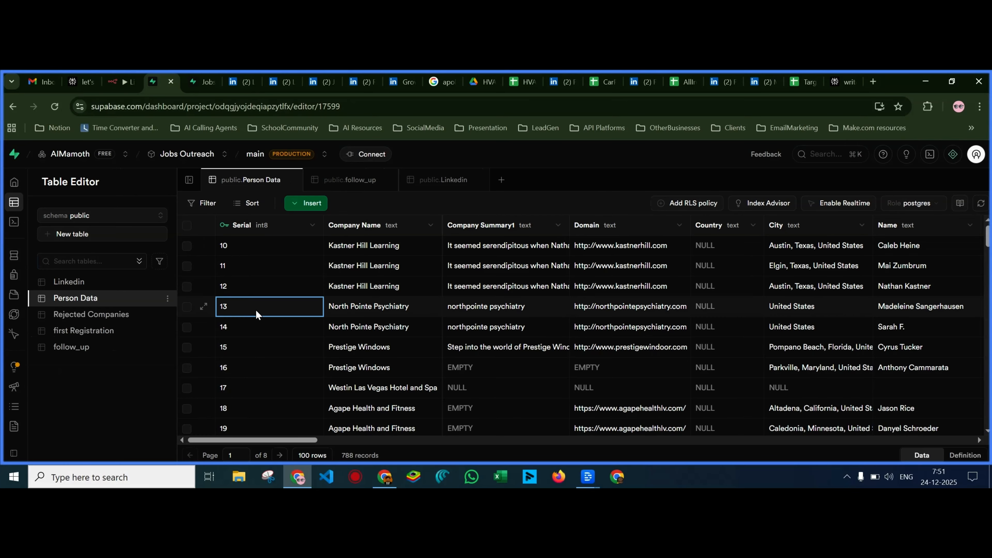
click(350, 179)
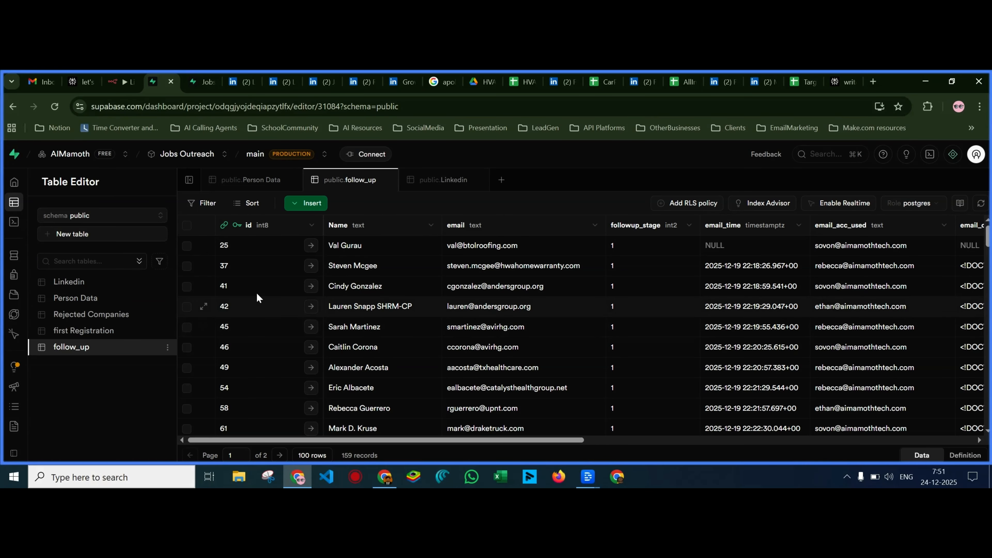
click(312, 307)
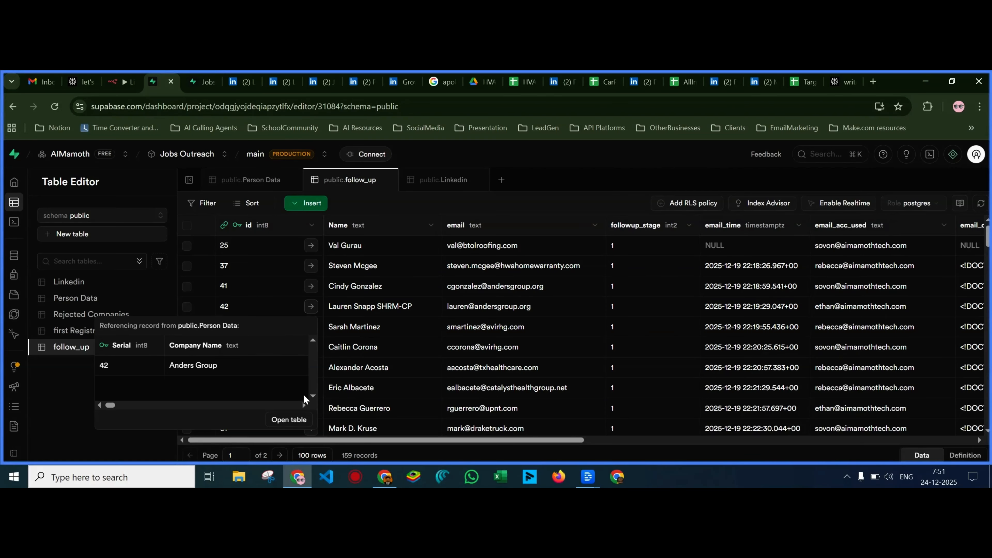
drag(110, 406, 186, 405)
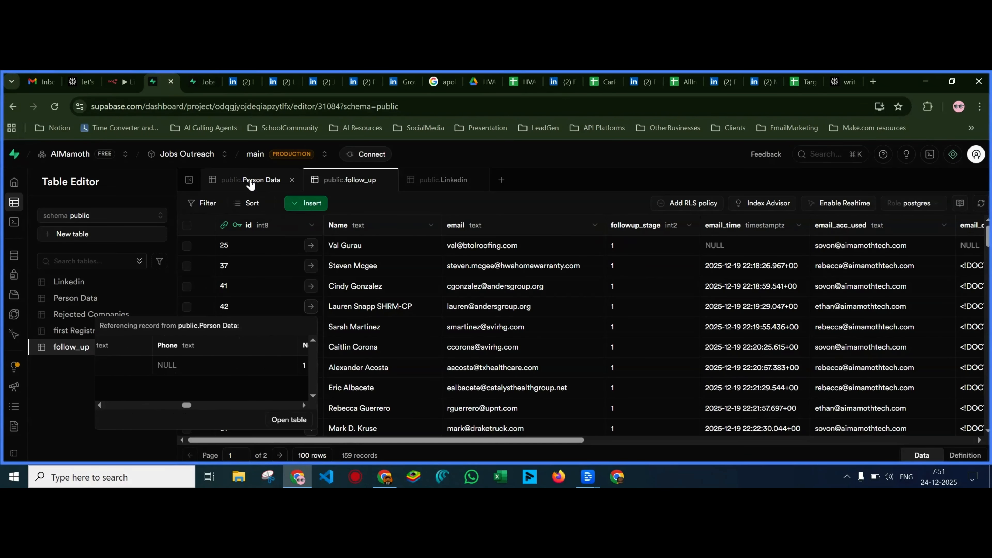
click(270, 182)
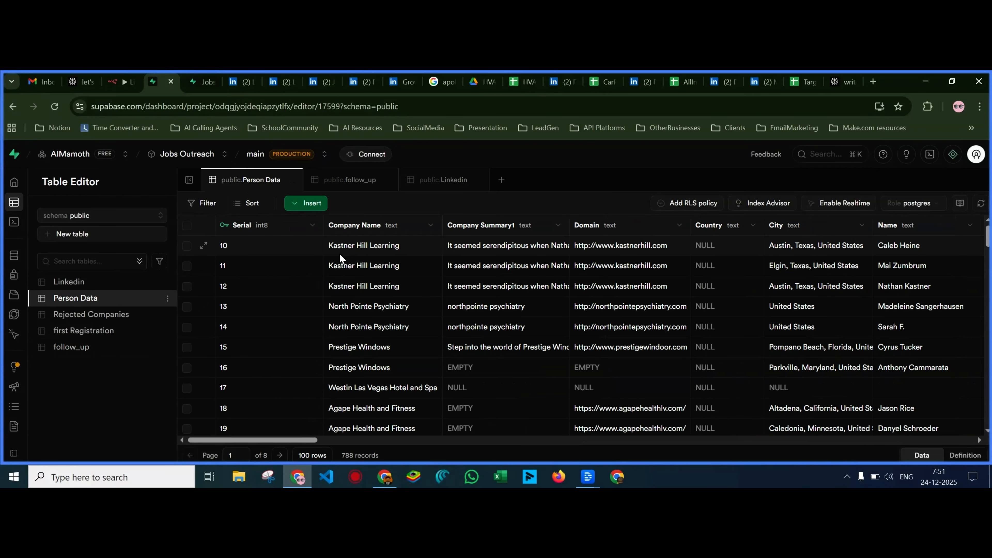
click(928, 85)
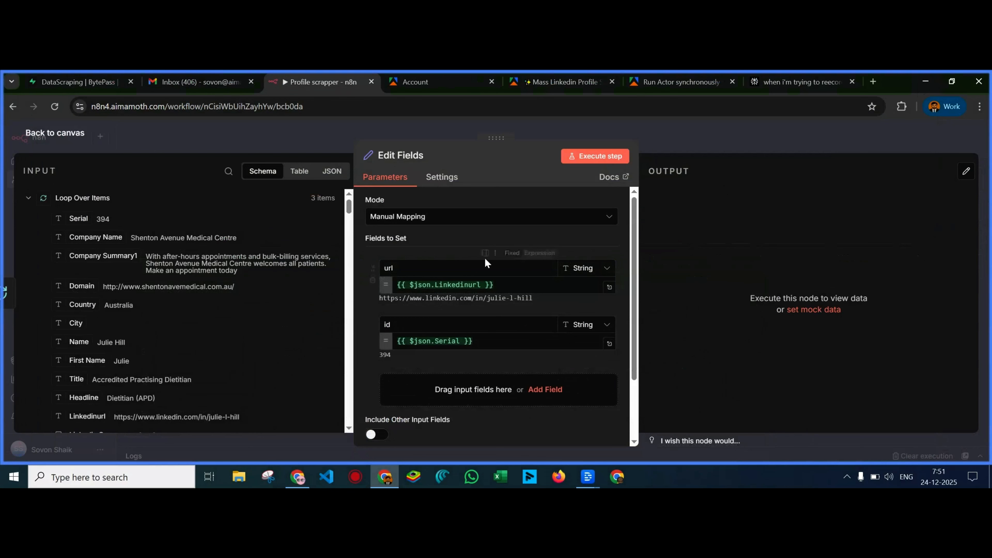
Execute the Edit Fields node, view its output as JSON, and move the node in line with Loop Over Items
click(583, 157)
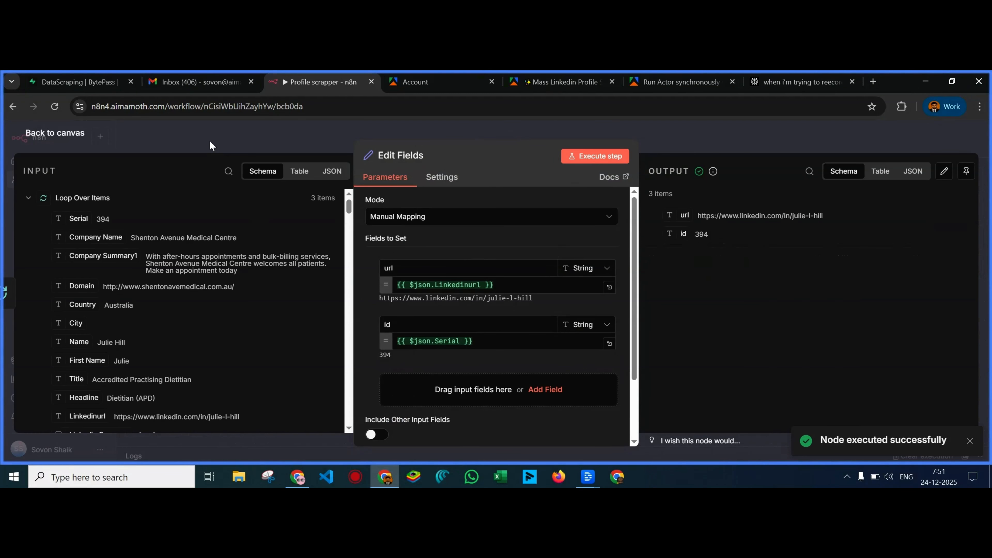
click(913, 171)
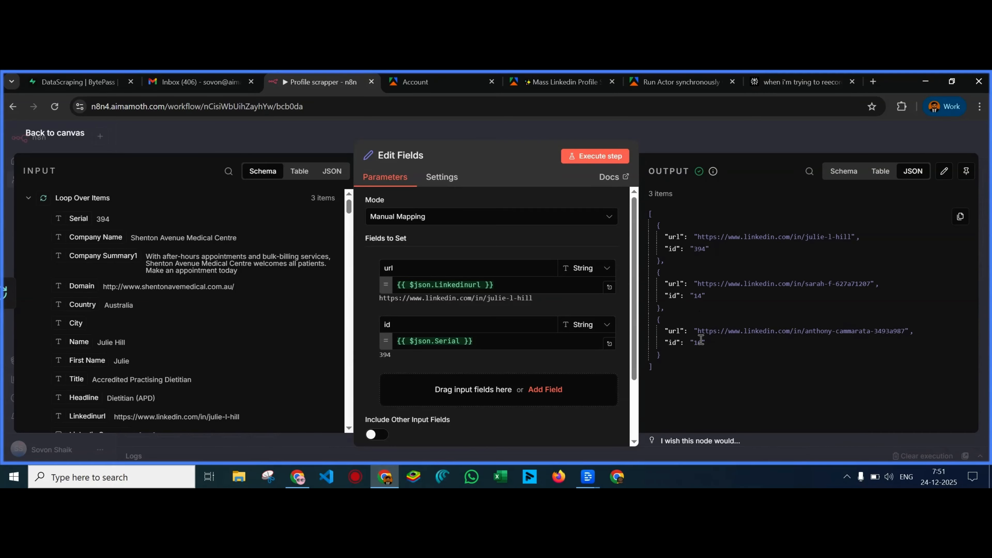
click(230, 134)
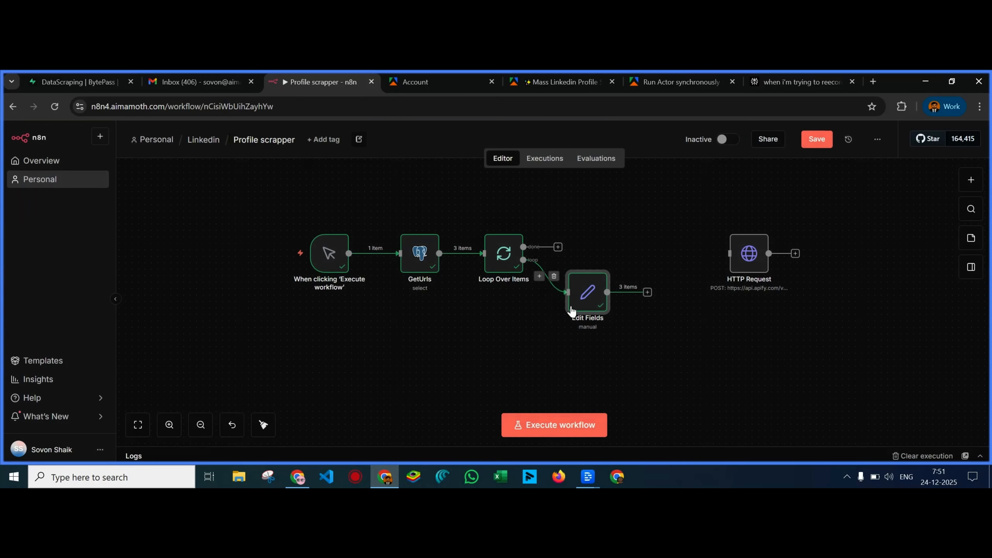
drag(590, 303, 629, 264)
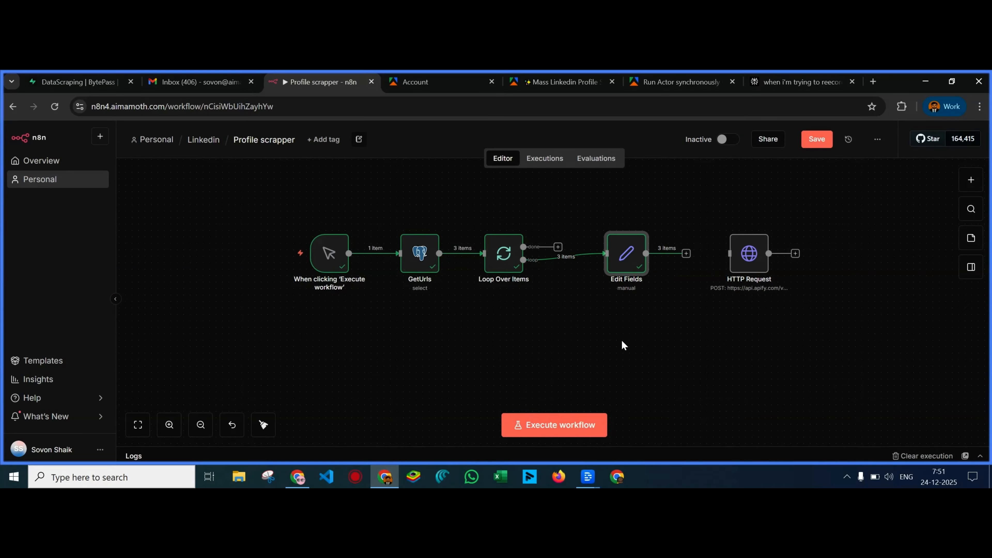
Examine the JSON body with the profileUrls list in the HTTP Request node and return to the canvas
drag(650, 341, 477, 334)
double_click(577, 265)
scroll(483, 346, down, 5)
scroll(483, 344, down, 10)
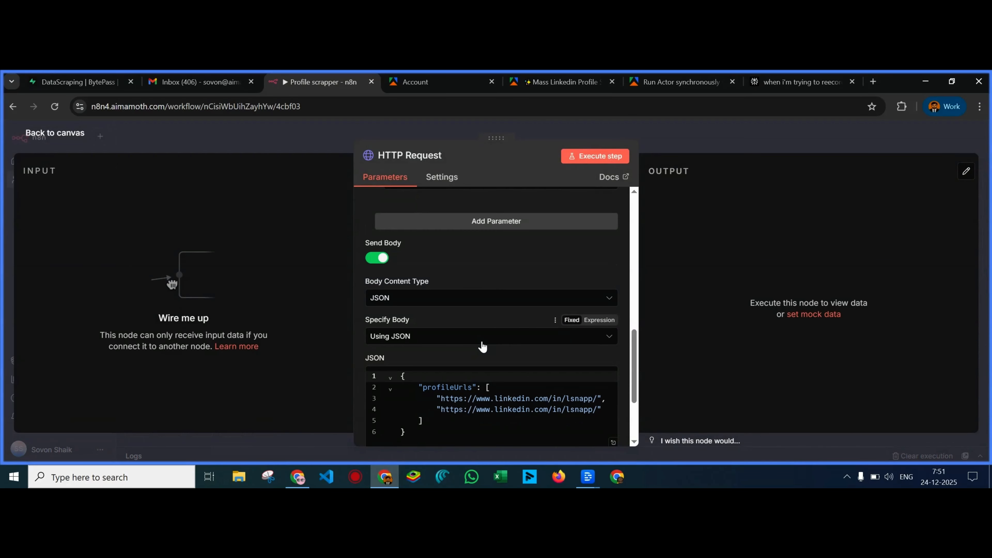
click(409, 311)
key(ctrl+a)
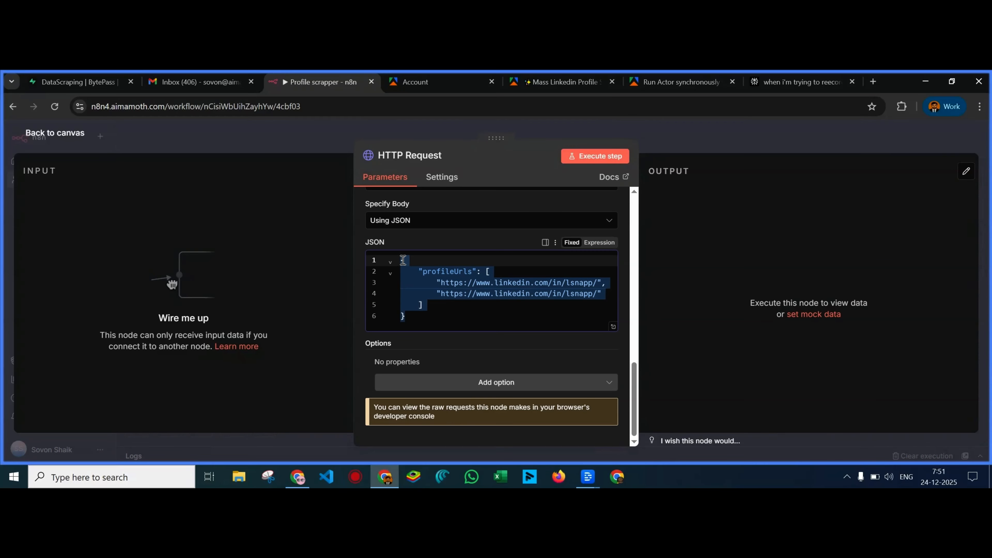
click(280, 136)
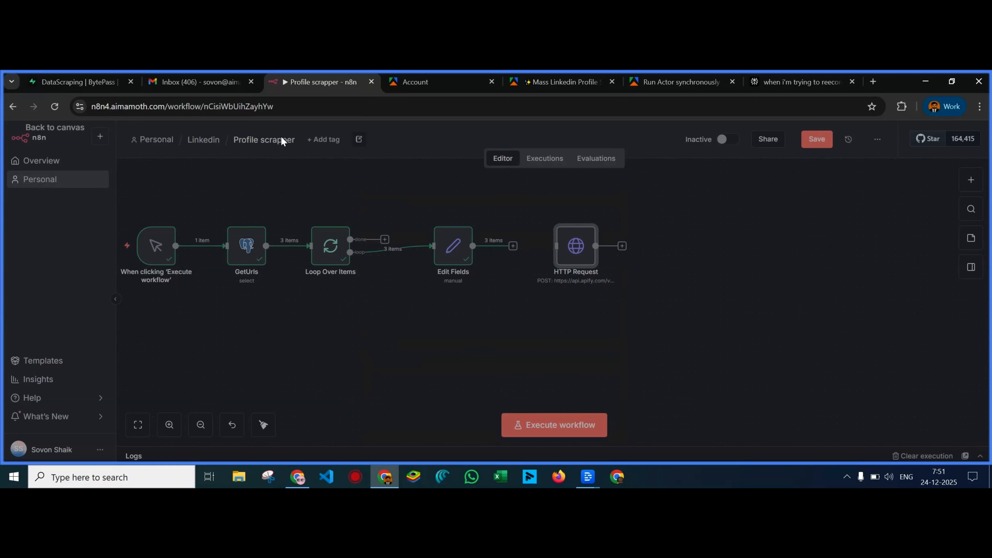
Move HTTP Request farther along the canvas and add an Aggregate node after Edit Fields
drag(566, 250, 611, 250)
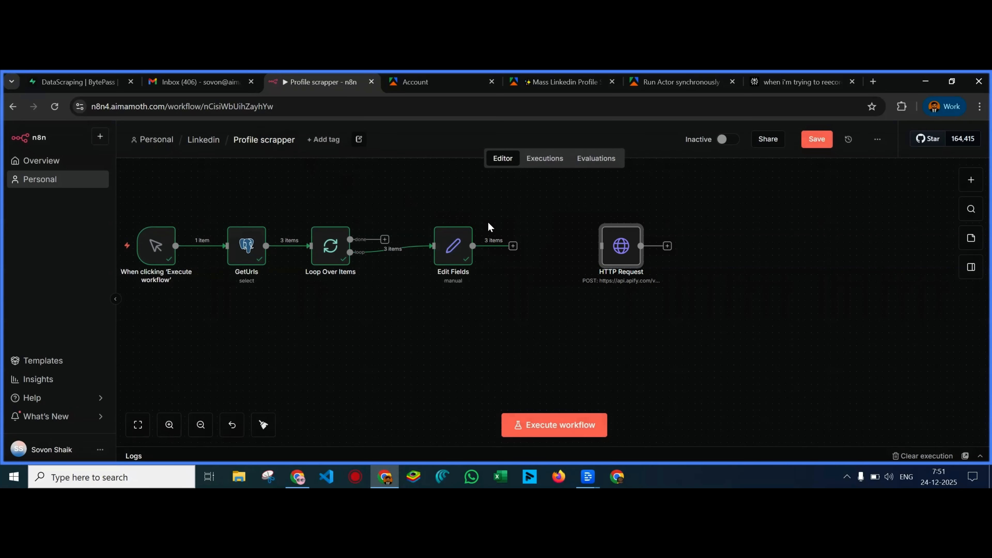
click(513, 246)
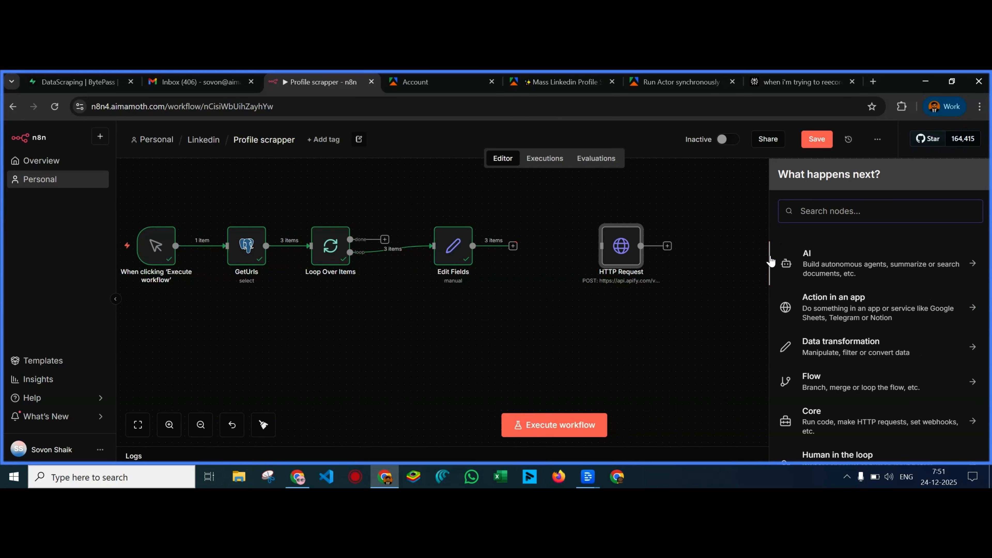
text(aggre)
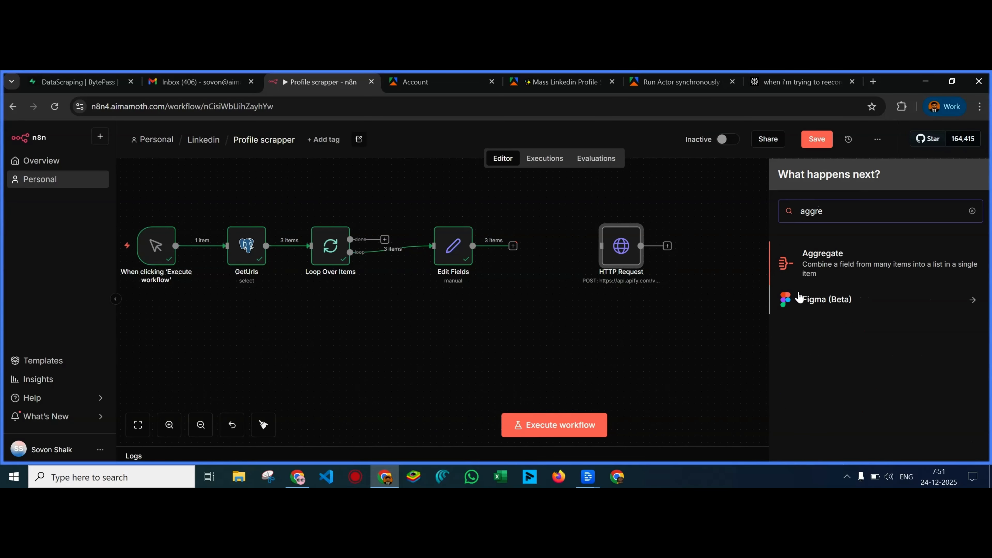
click(824, 259)
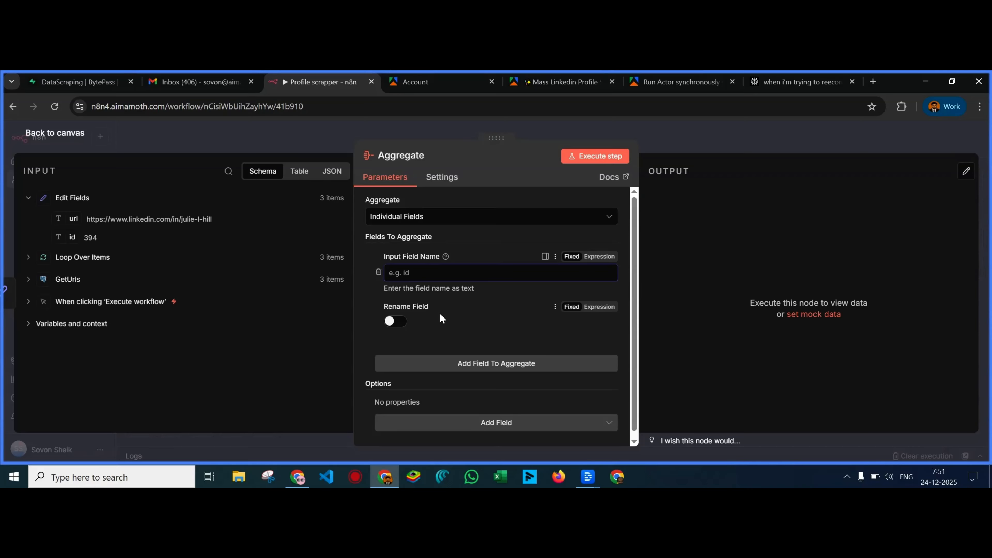
Set url as the field to aggregate, execute the Aggregate node, and connect its output to HTTP Request
drag(70, 221, 413, 276)
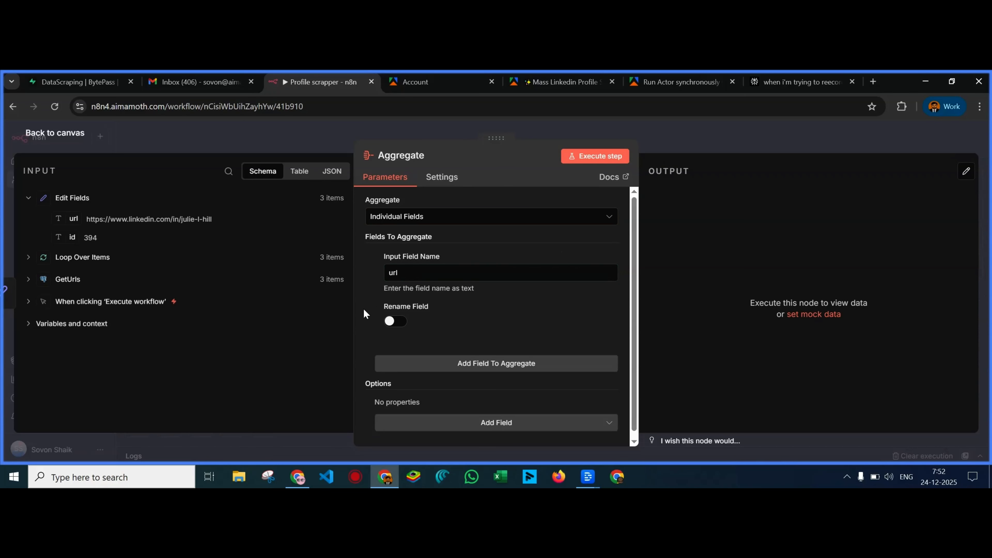
click(572, 156)
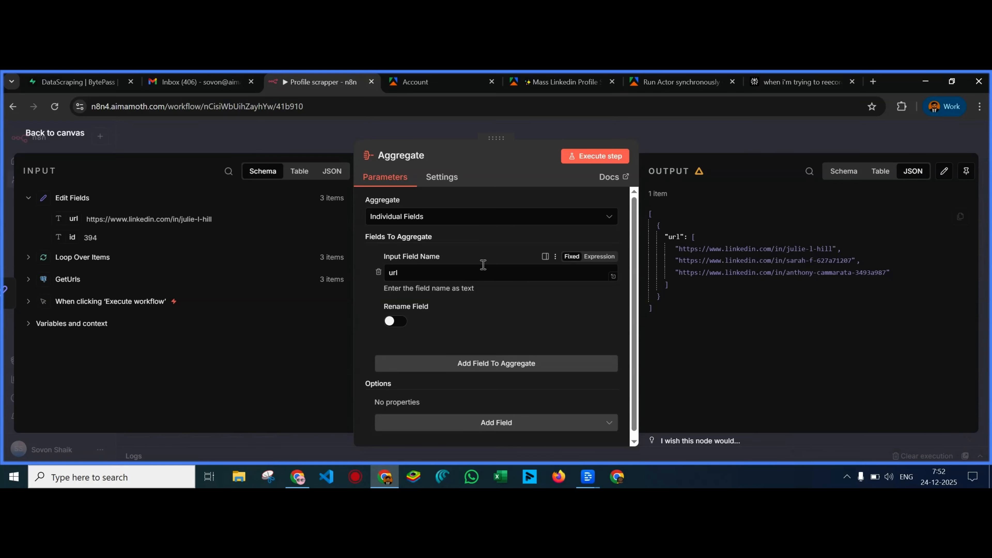
click(187, 140)
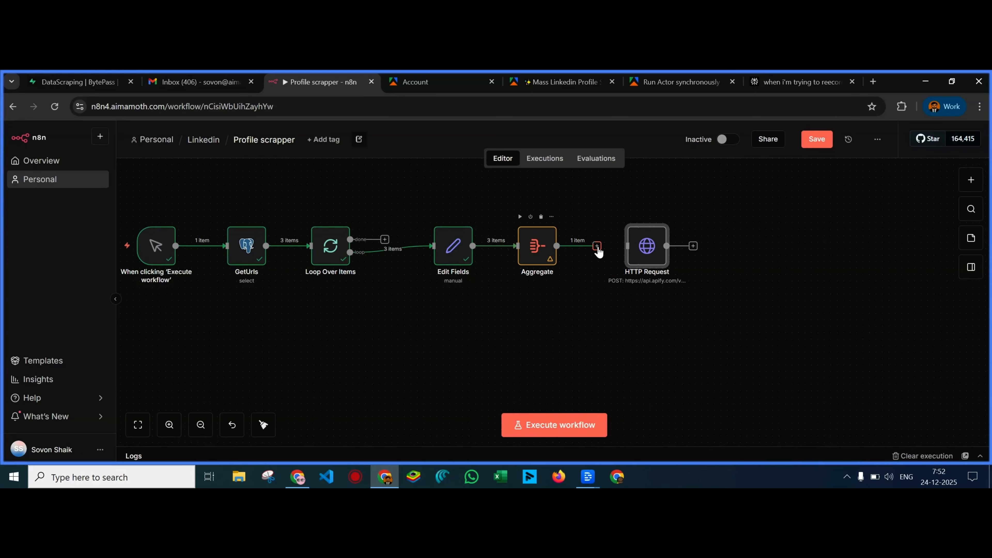
Try replacing the two sample profileUrls entries in the HTTP Request JSON body with the Aggregate node's url field
double_click(645, 248)
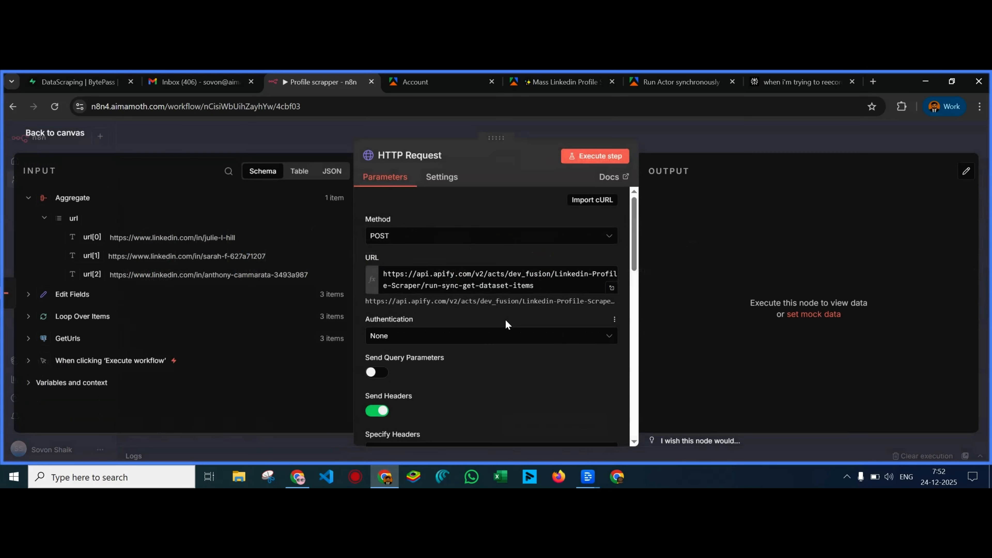
scroll(425, 350, down, 10)
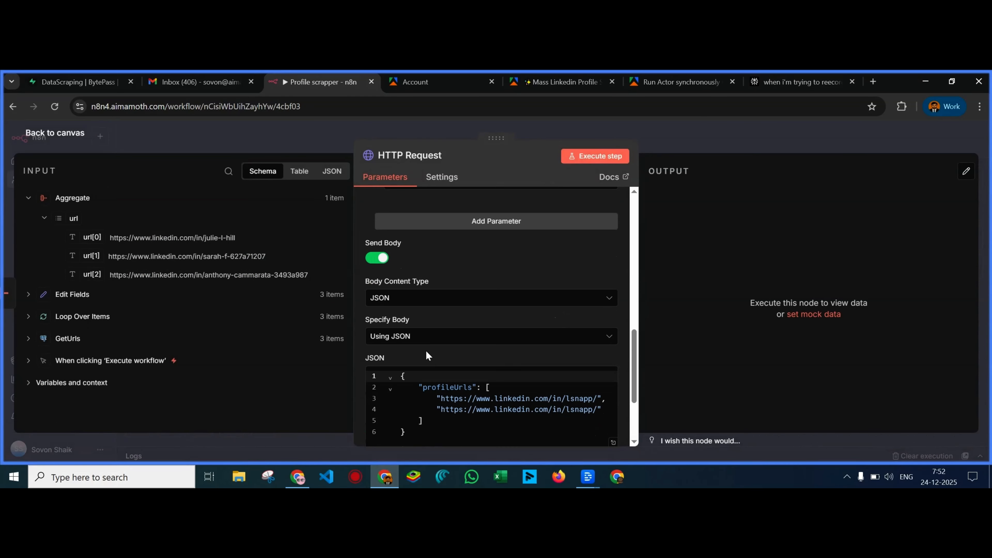
scroll(427, 355, down, 3)
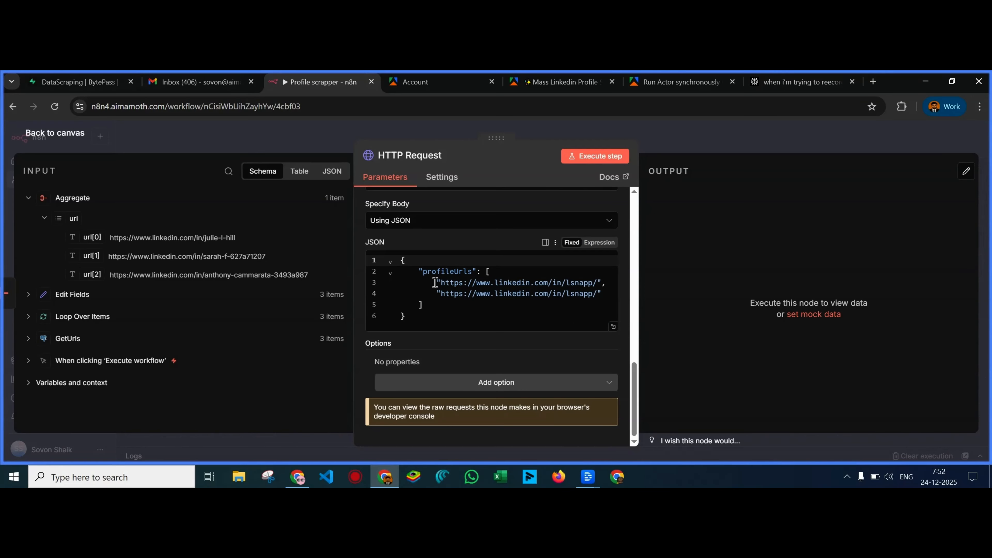
drag(435, 282, 606, 293)
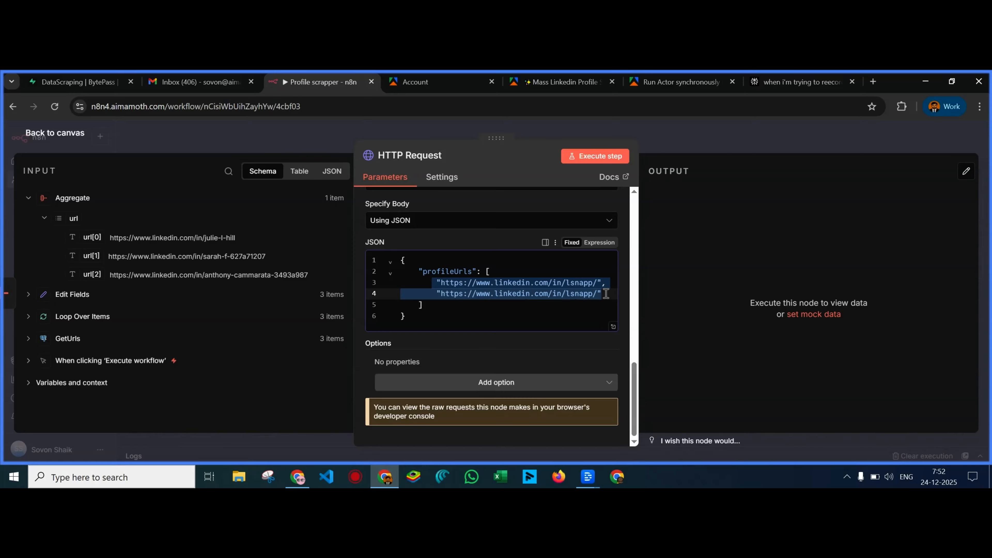
key(BackSpace)
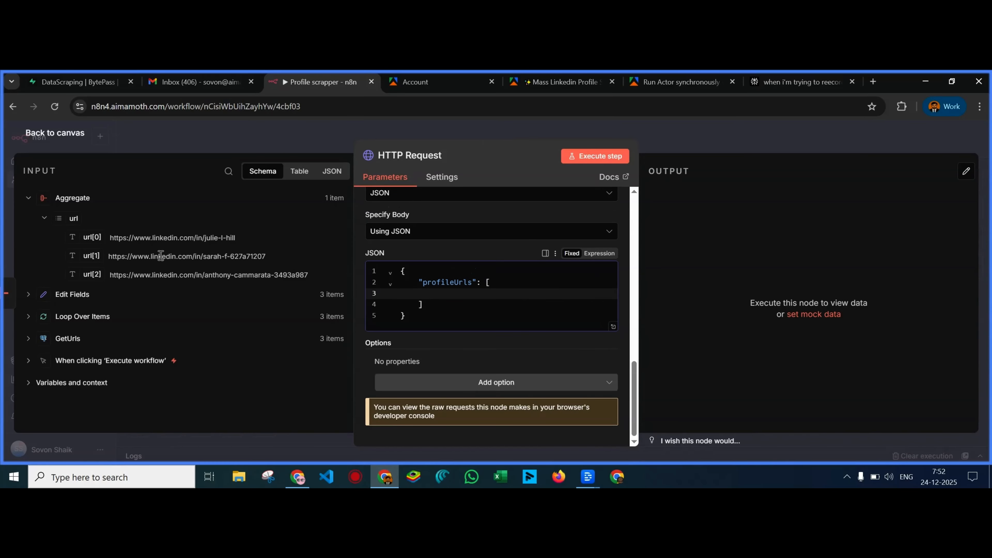
drag(74, 218, 532, 296)
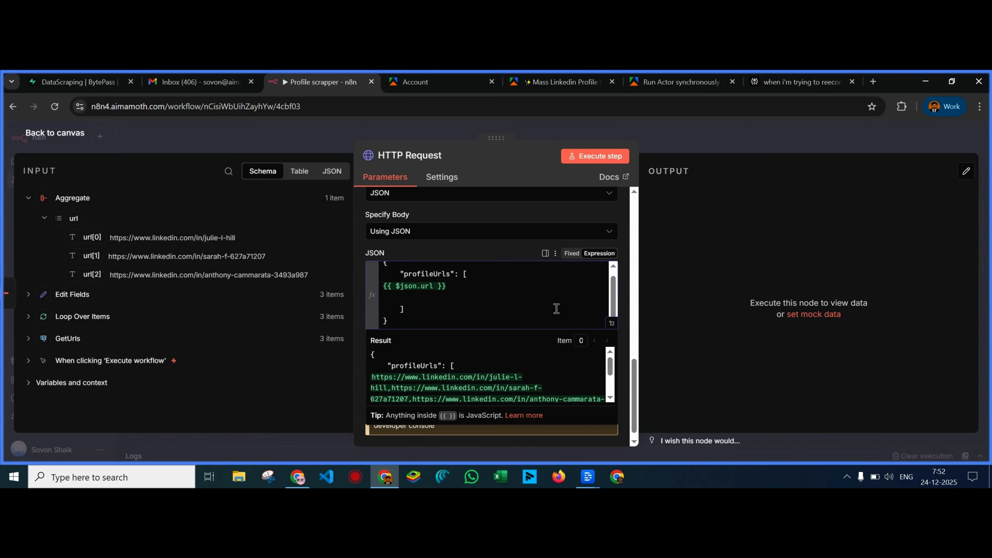
click(612, 324)
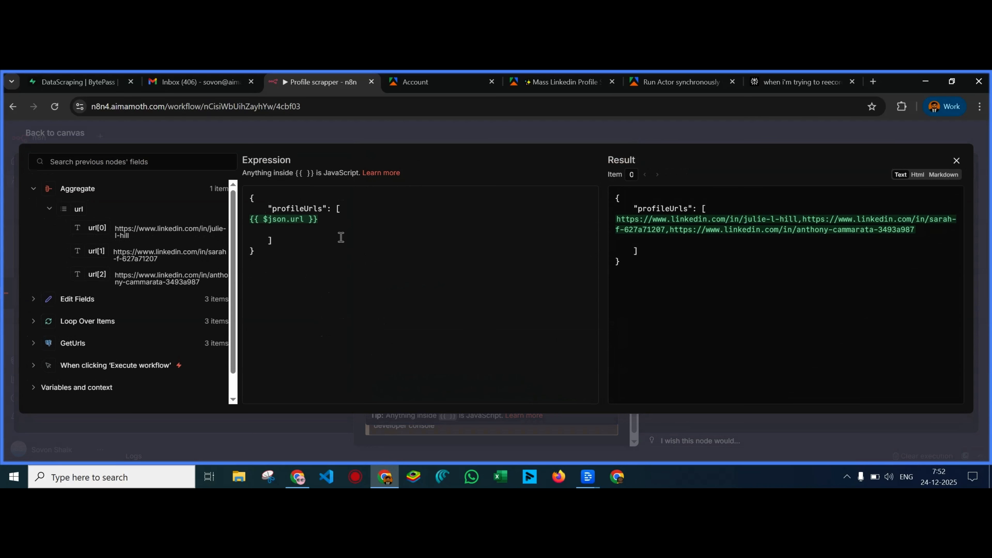
click(350, 211)
key(Return)
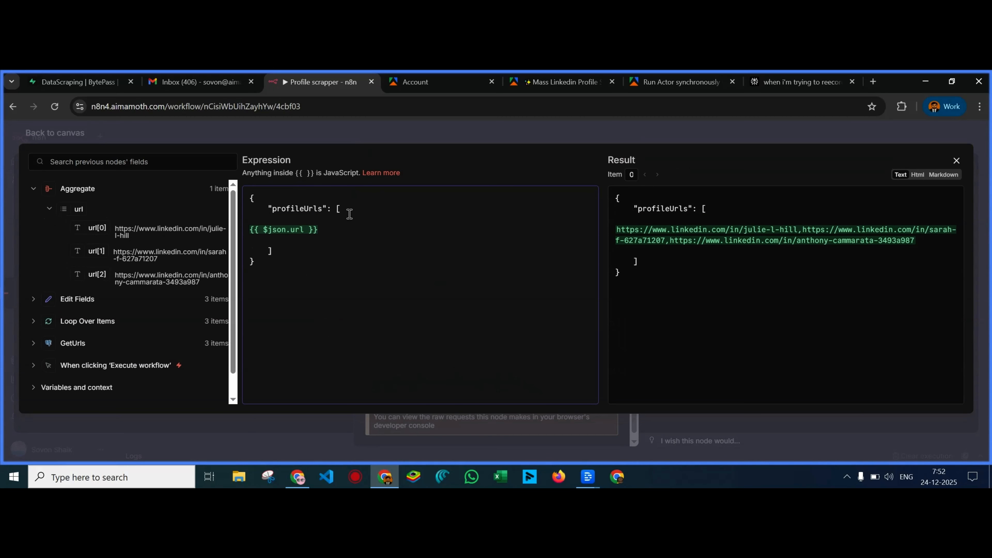
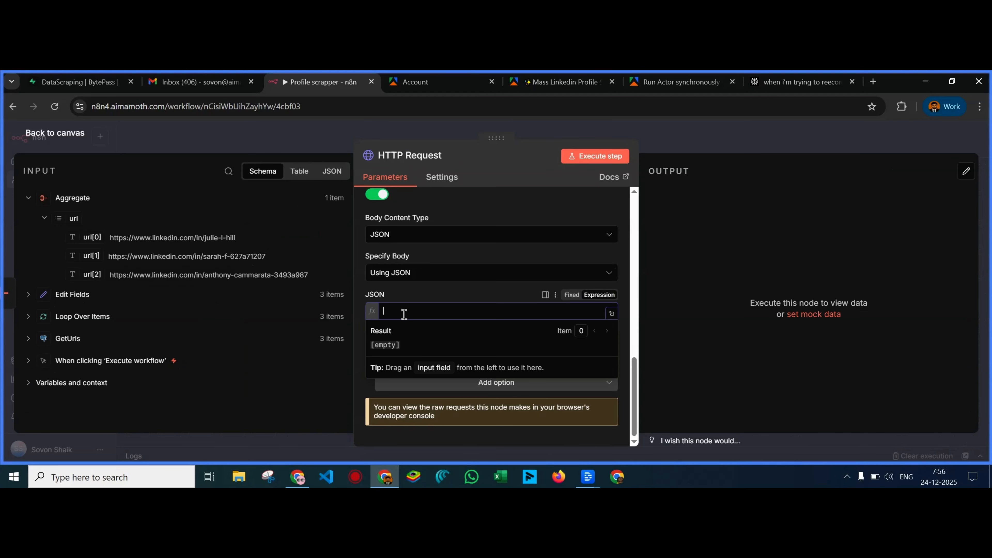
Set the HTTP Request JSON body to {{ JSON.stringify({profileUrls: $json.url}, null, 1) }}, check it in the expanded editor, and execute the node
text({{ JSON.stringify({profileUrls: $json.url}, null, 1) }})
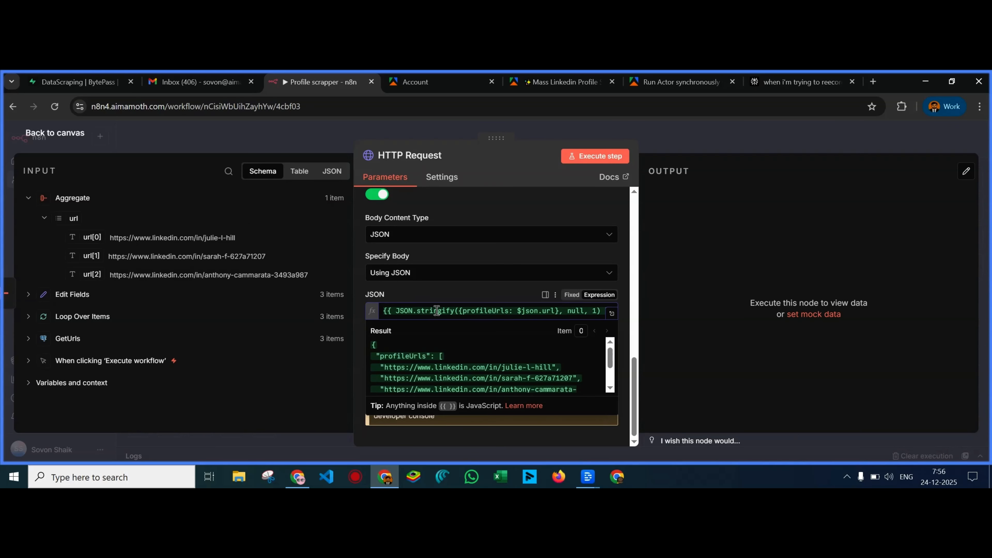
click(612, 315)
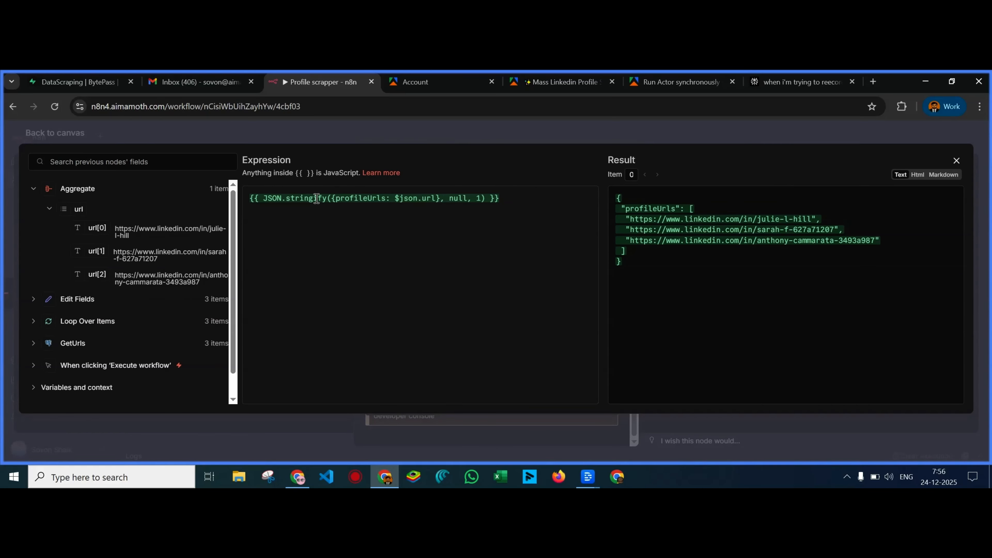
click(442, 132)
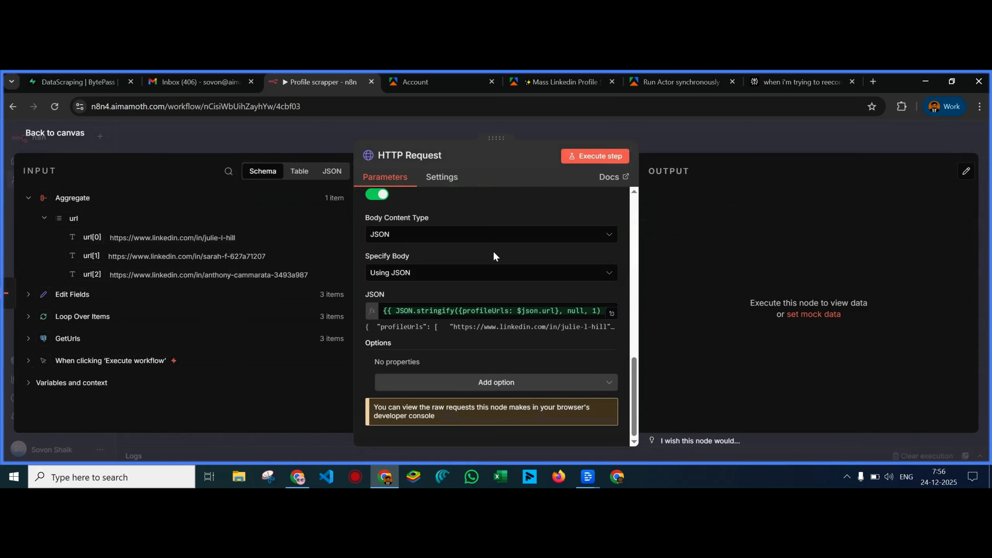
click(582, 161)
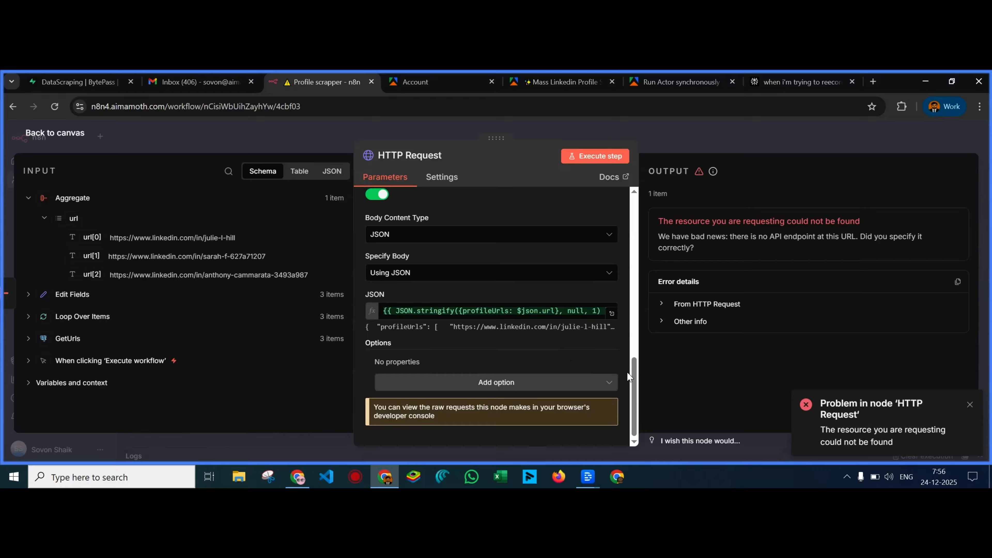
Copy the Accept header's value application/json into the empty value of the Content-type header
scroll(592, 408, up, 7)
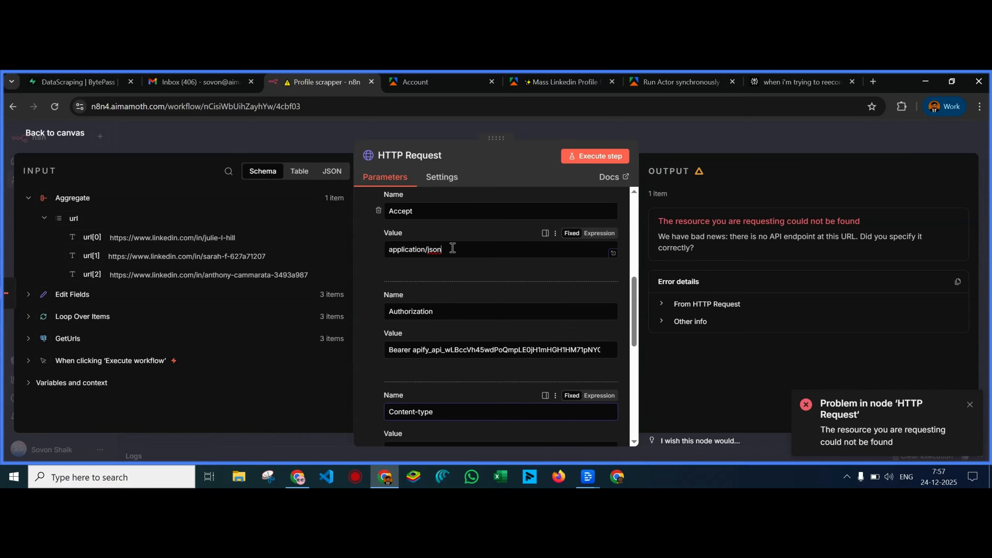
drag(444, 250, 388, 250)
key(ctrl+c)
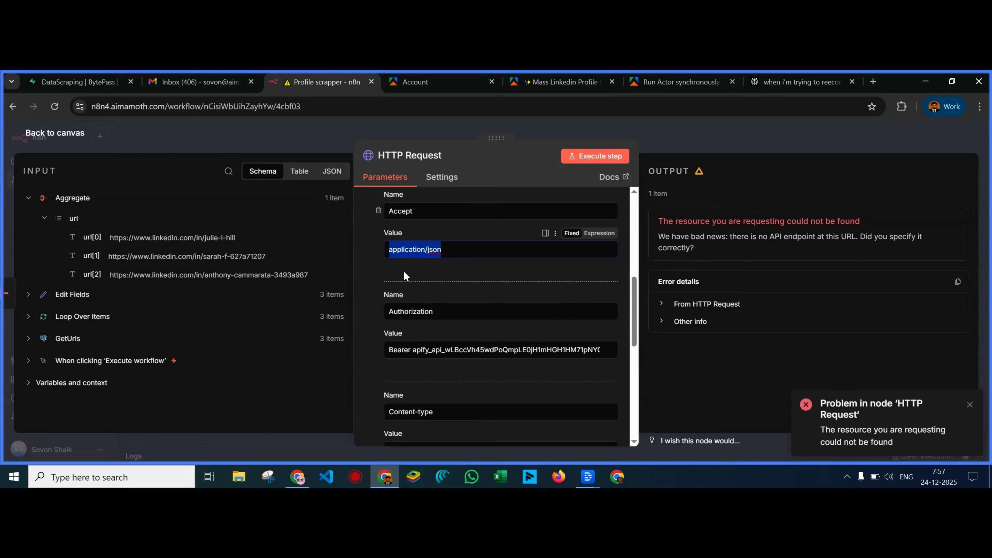
click(360, 360)
scroll(446, 360, down, 5)
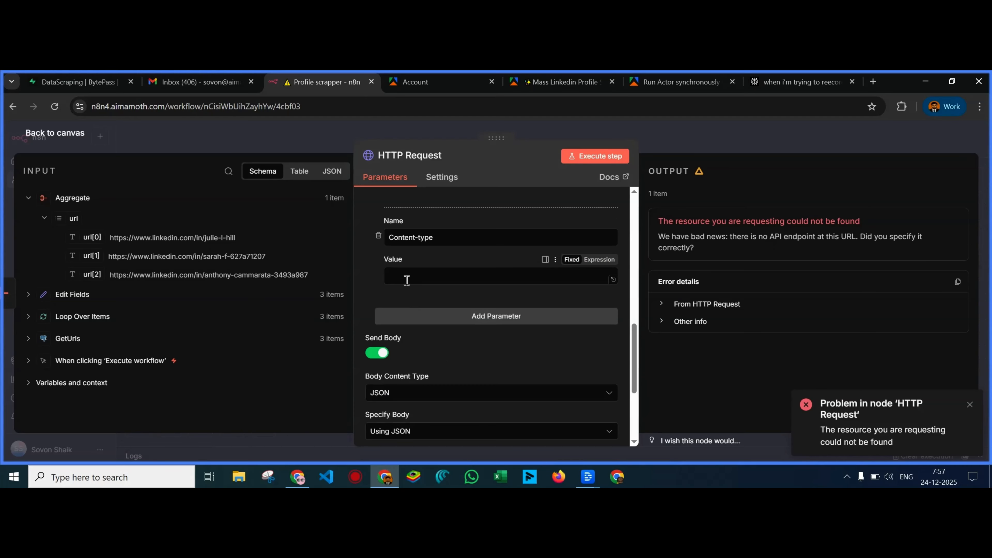
key(ctrl+v)
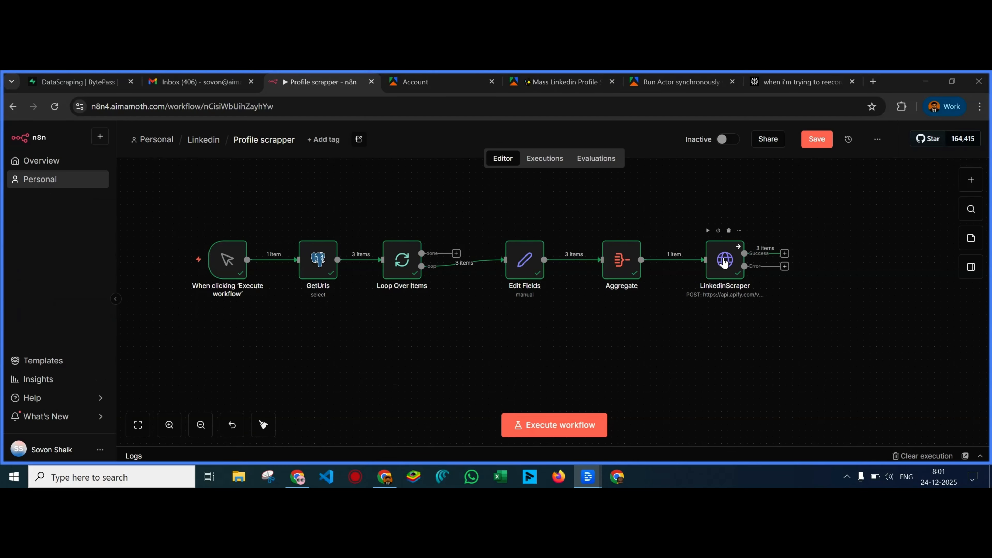
Execute the LinkedinScraper node, look through its JSON output, and return to the canvas
double_click(724, 261)
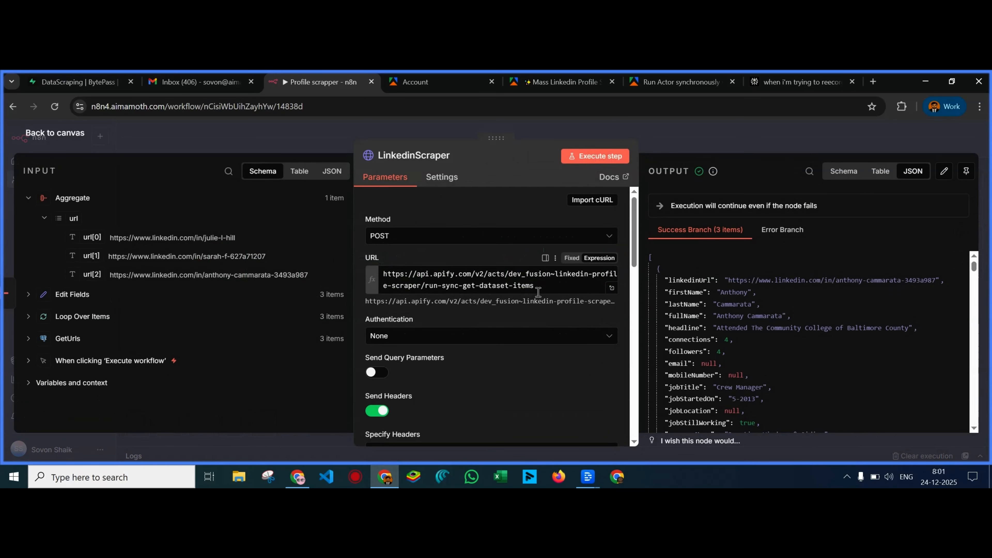
click(592, 156)
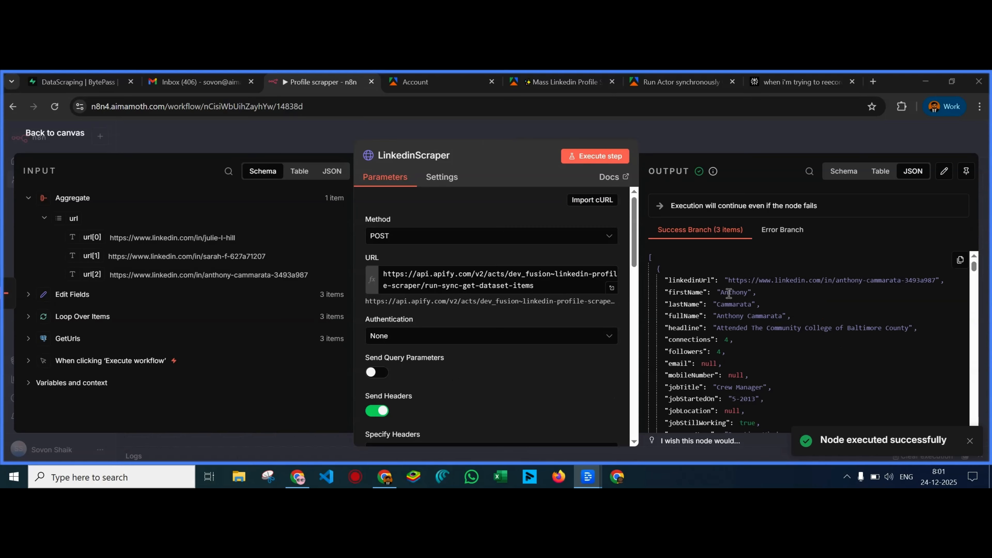
scroll(733, 296, down, 10)
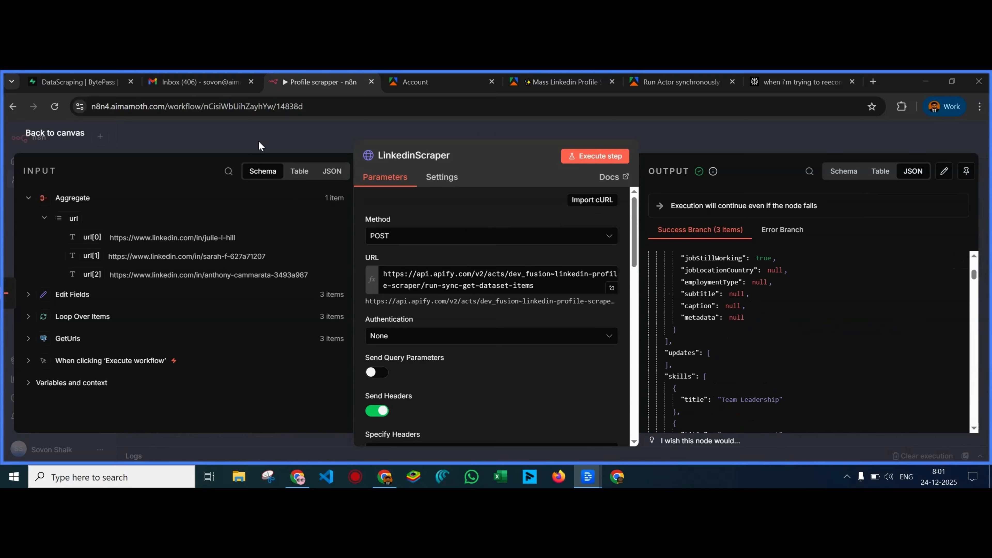
click(237, 133)
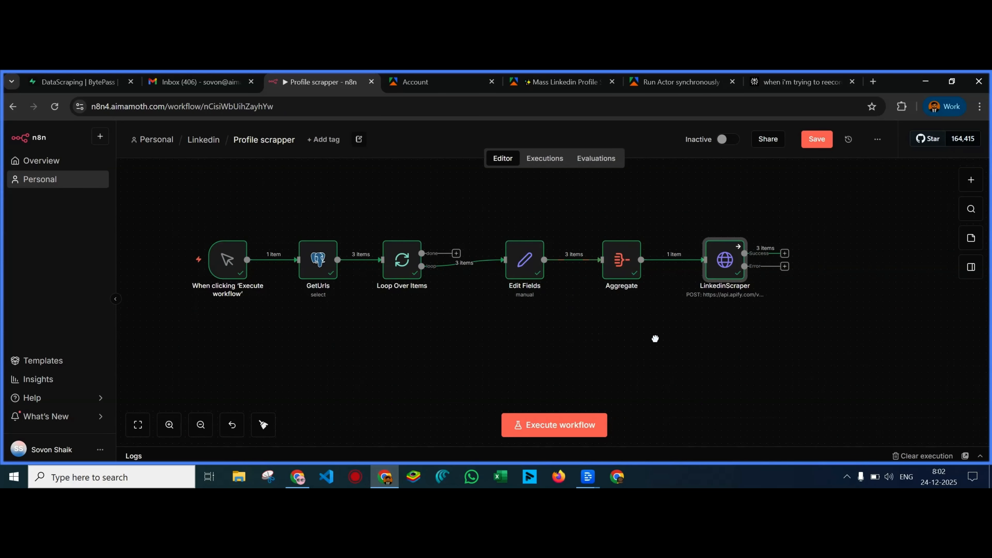
Add an If node to the Success output of LinkedinScraper and open the first value of its condition for editing
drag(656, 339, 535, 336)
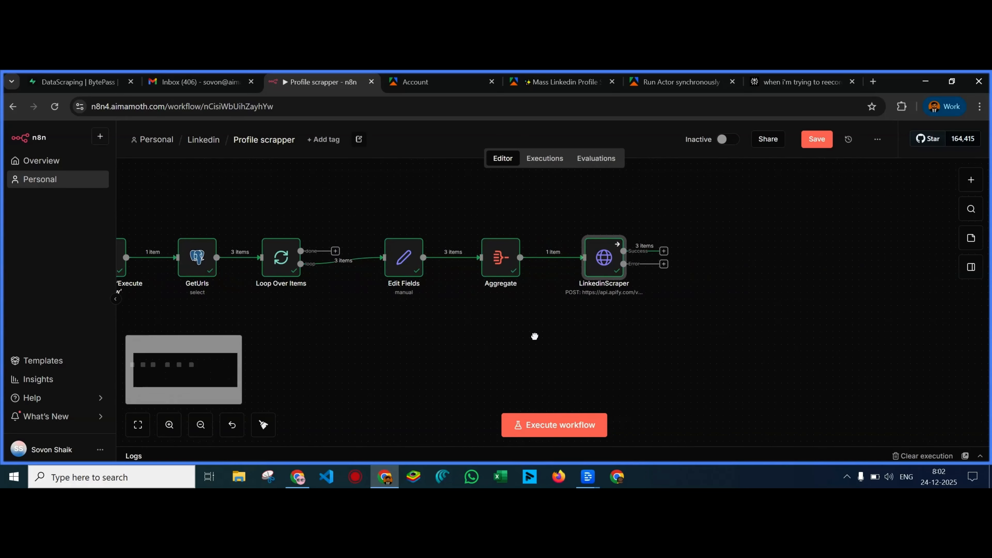
click(664, 252)
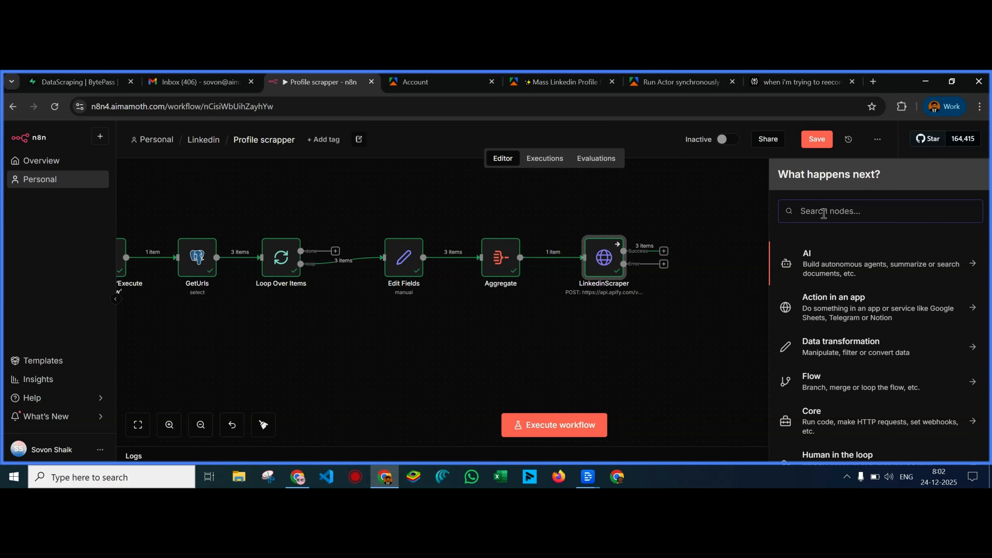
text(if)
click(808, 263)
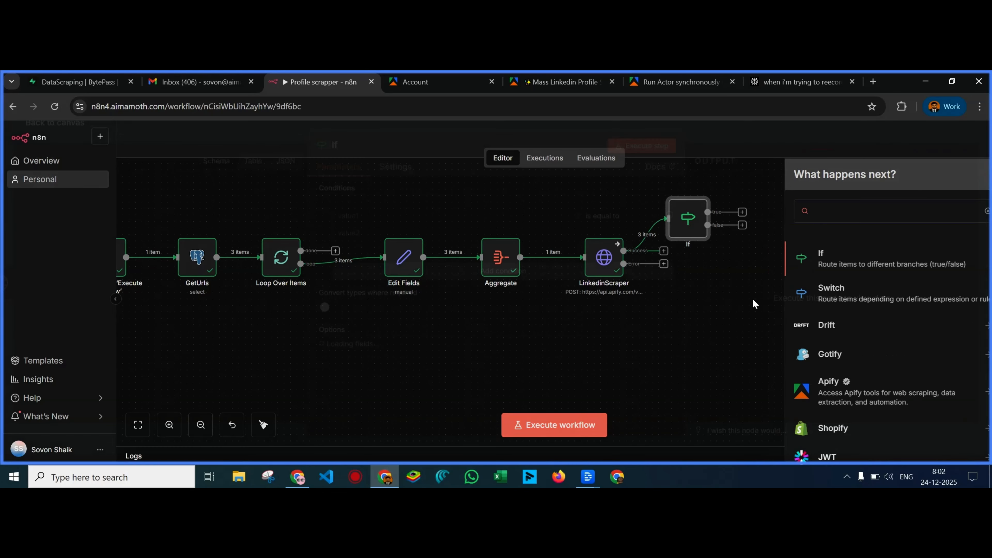
click(375, 230)
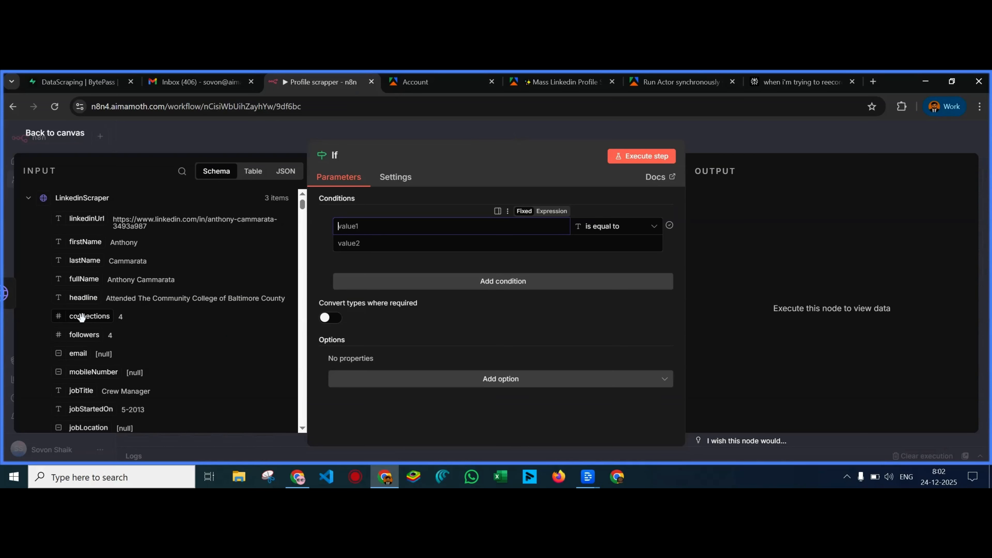
Set the If node's condition to check that the scraped connections field is greater than 100
drag(96, 316, 344, 219)
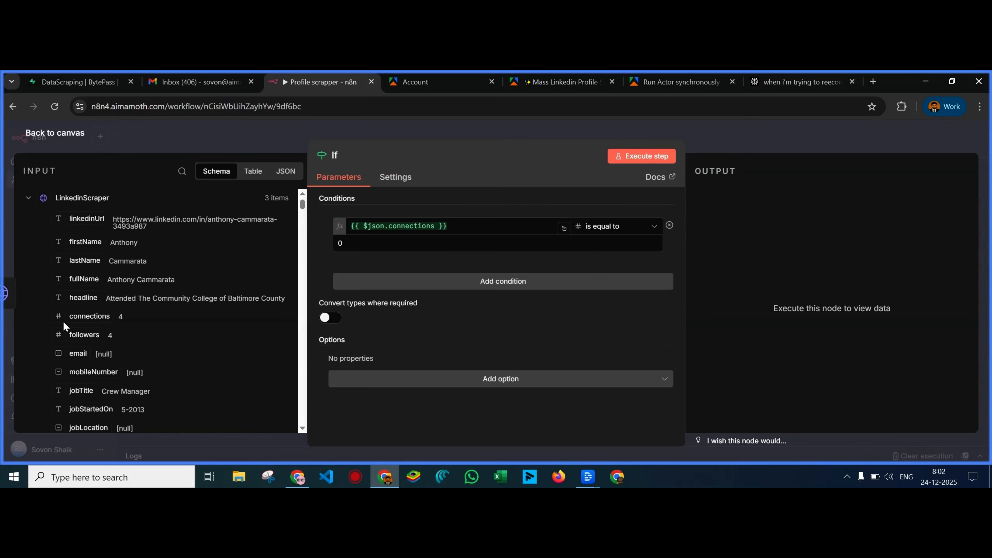
click(607, 230)
mouse_move(608, 280)
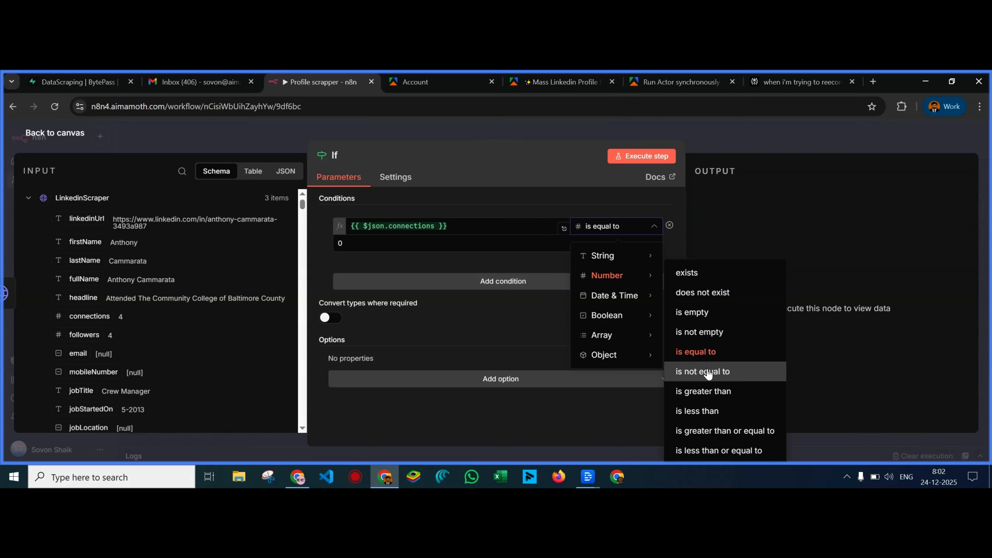
click(710, 396)
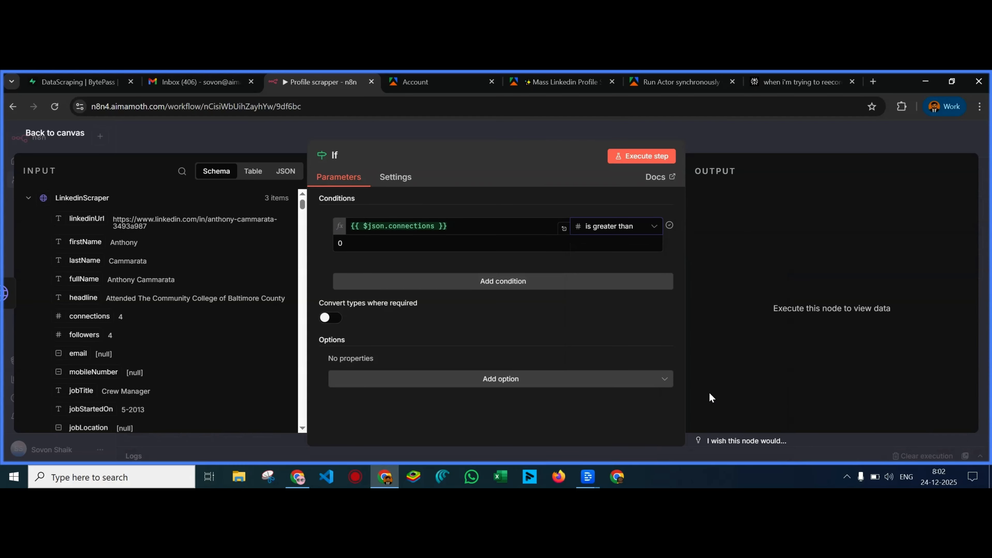
double_click(336, 243)
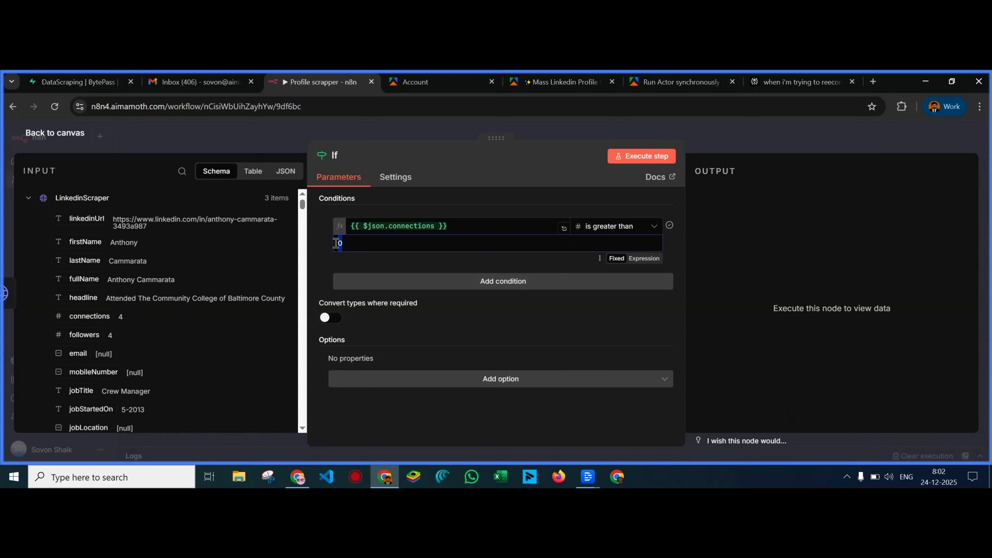
text(100)
click(333, 265)
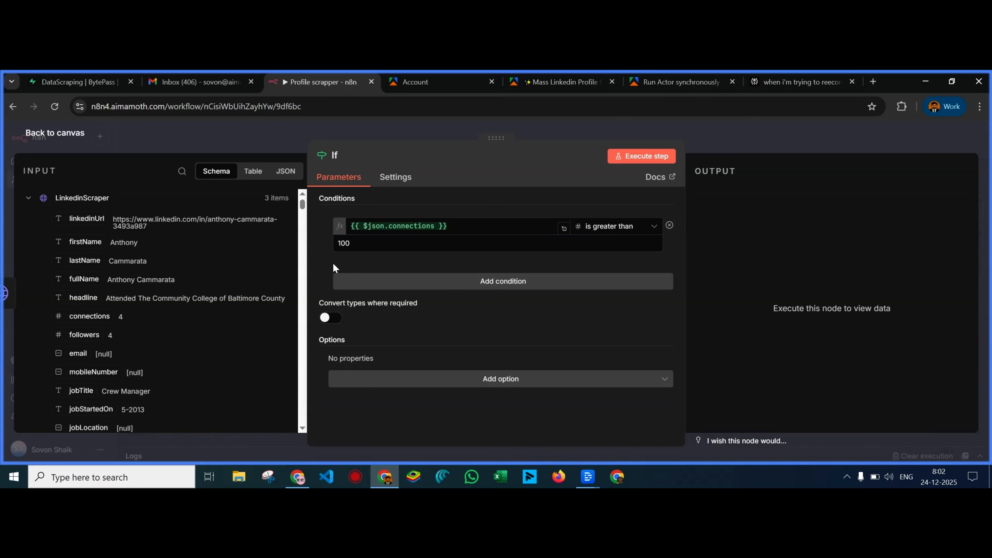
Execute the If node and check how the items are split between its branches
click(636, 160)
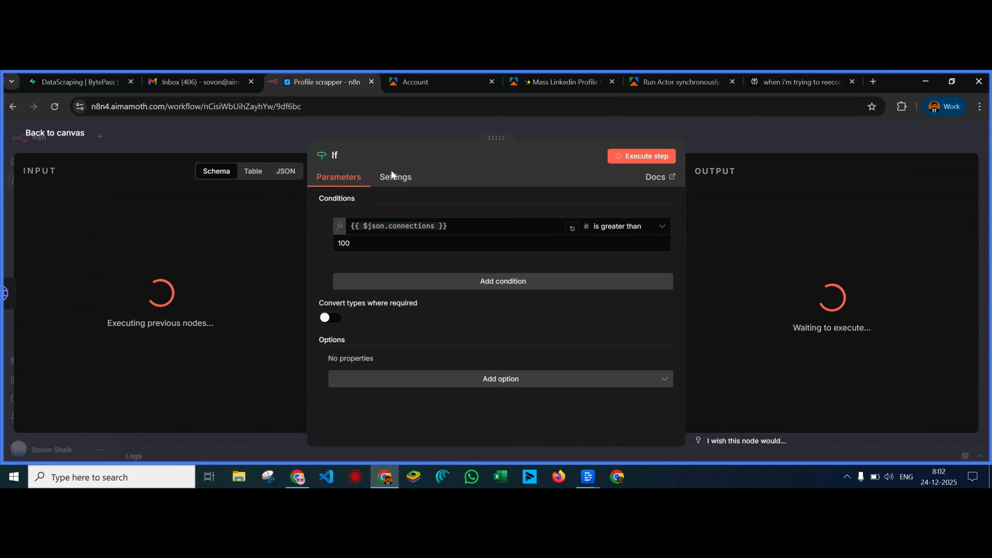
click(234, 145)
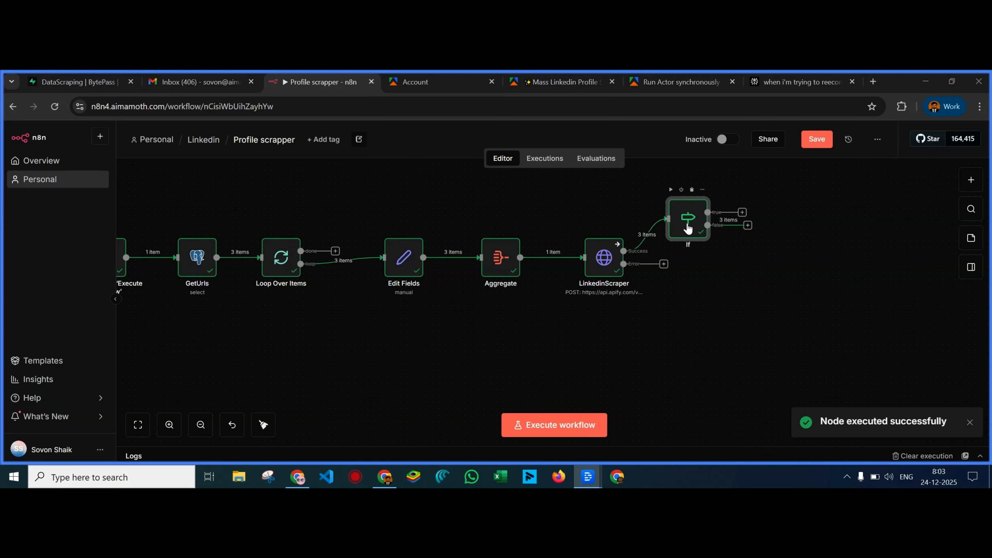
double_click(688, 229)
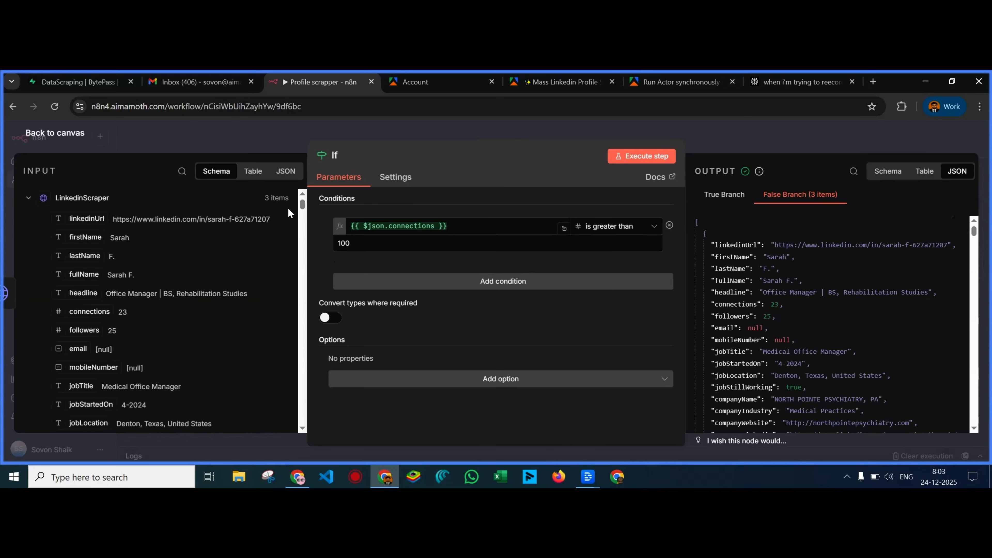
click(252, 142)
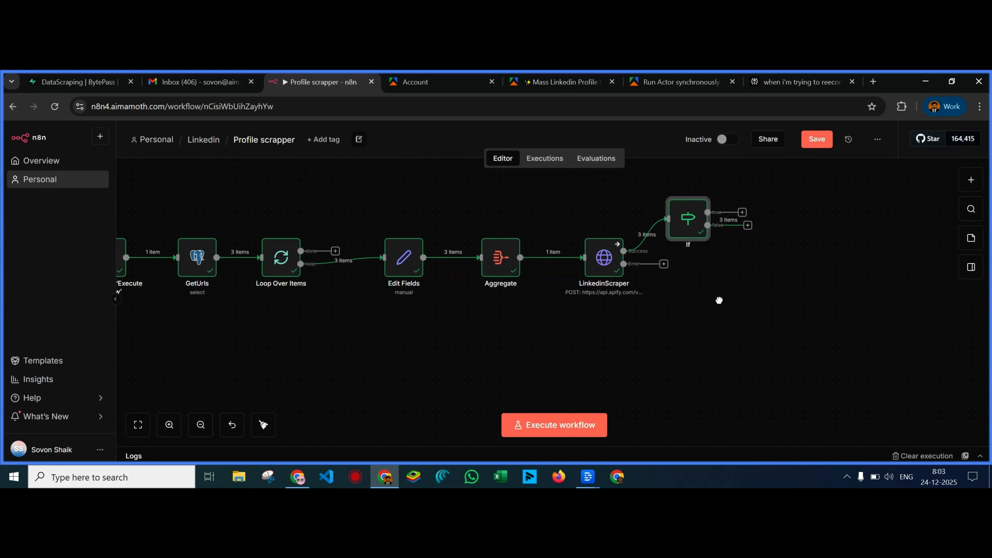
Examine the JSON records in the If node's False Branch output
drag(720, 300, 662, 301)
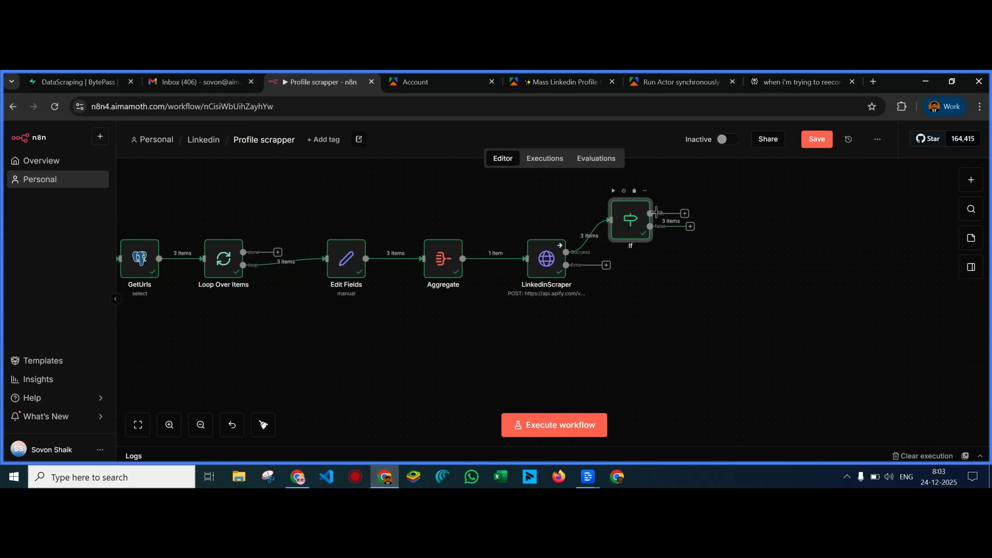
double_click(630, 221)
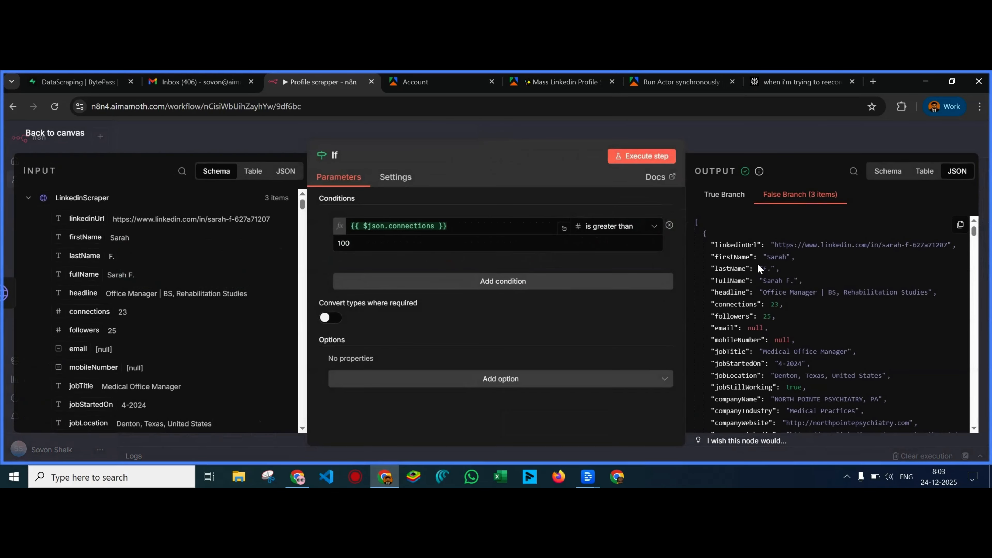
scroll(750, 293, down, 10)
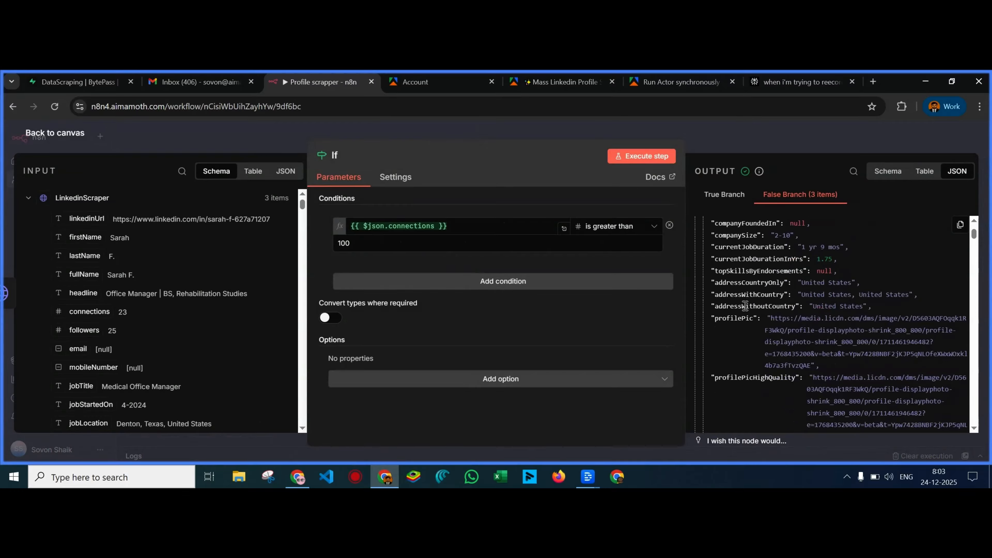
scroll(744, 308, down, 10)
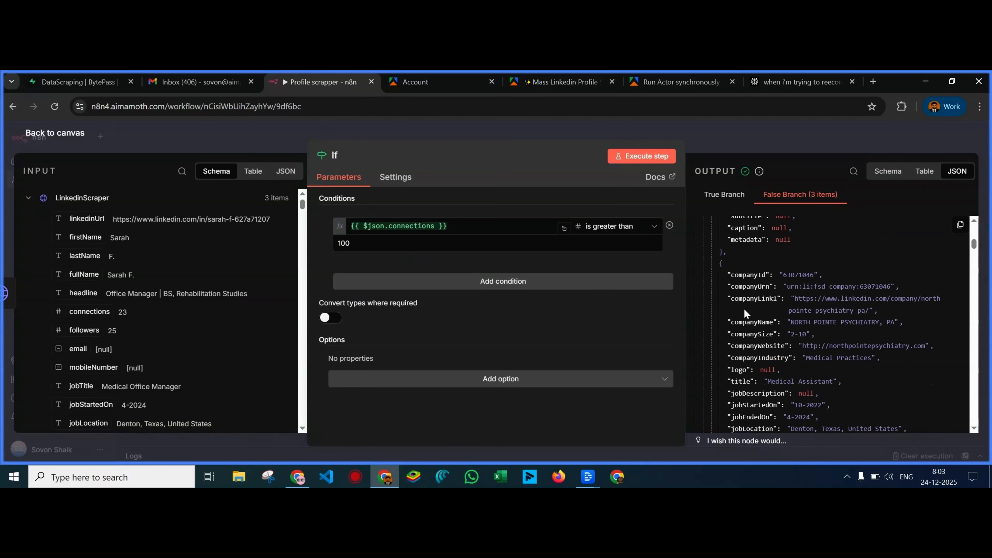
scroll(745, 305, down, 3)
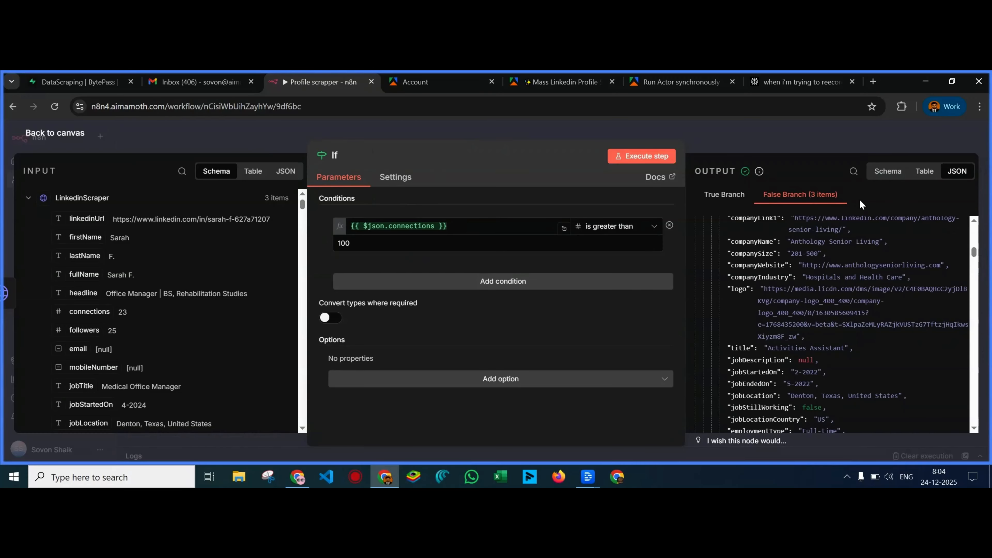
click(956, 173)
click(262, 136)
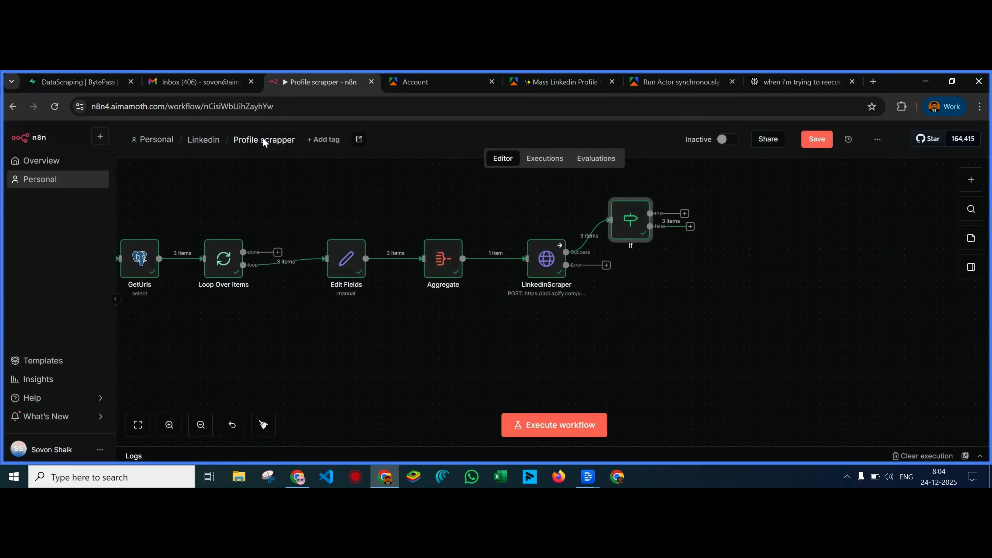
Pin the LinkedinScraper node's output data for test executions and return to the canvas
double_click(546, 256)
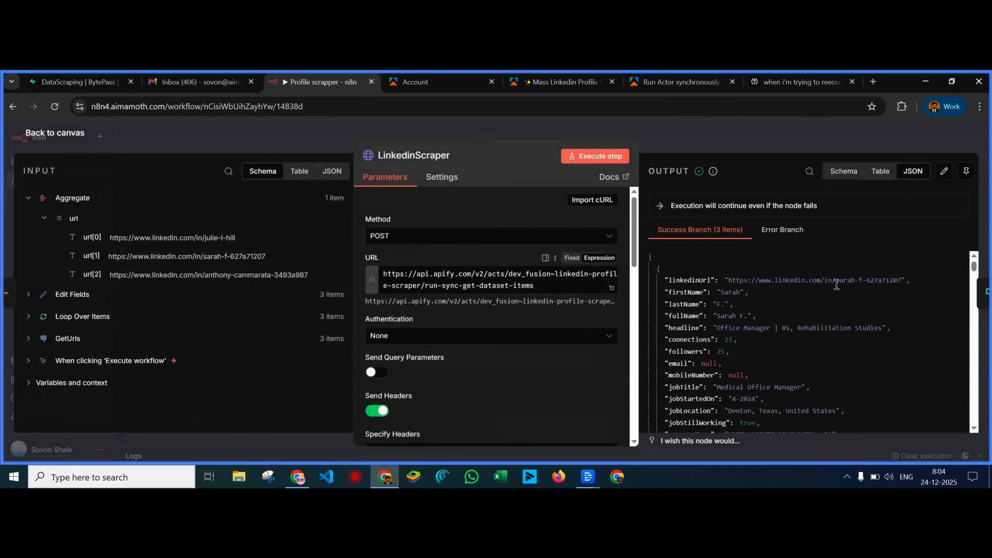
click(966, 171)
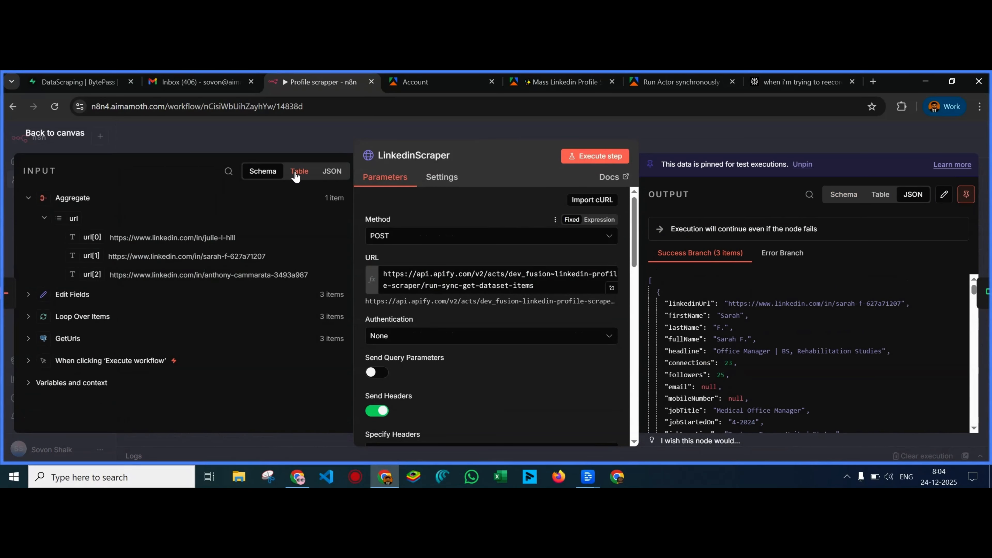
click(205, 140)
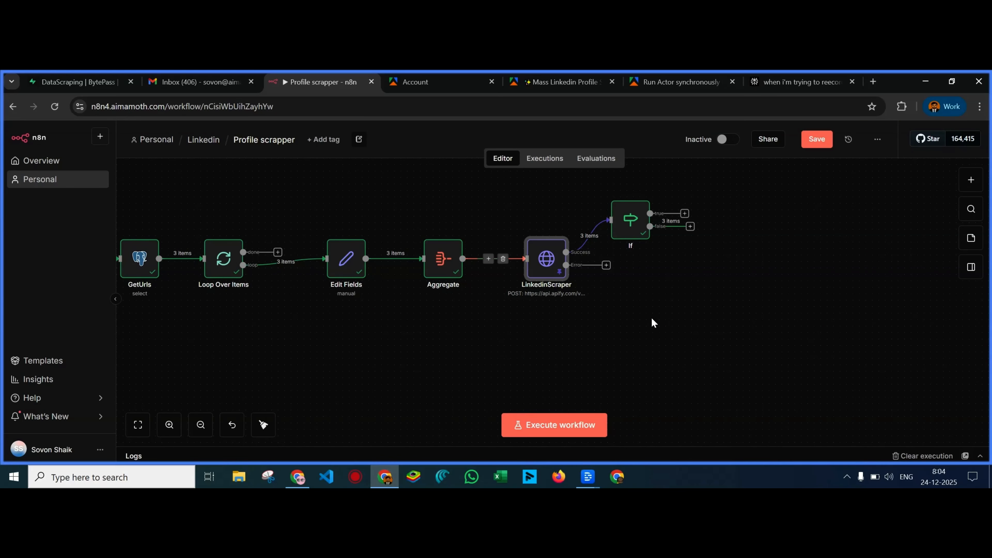
Move the If node slightly farther away from the LinkedinScraper node on the canvas
drag(651, 318, 506, 354)
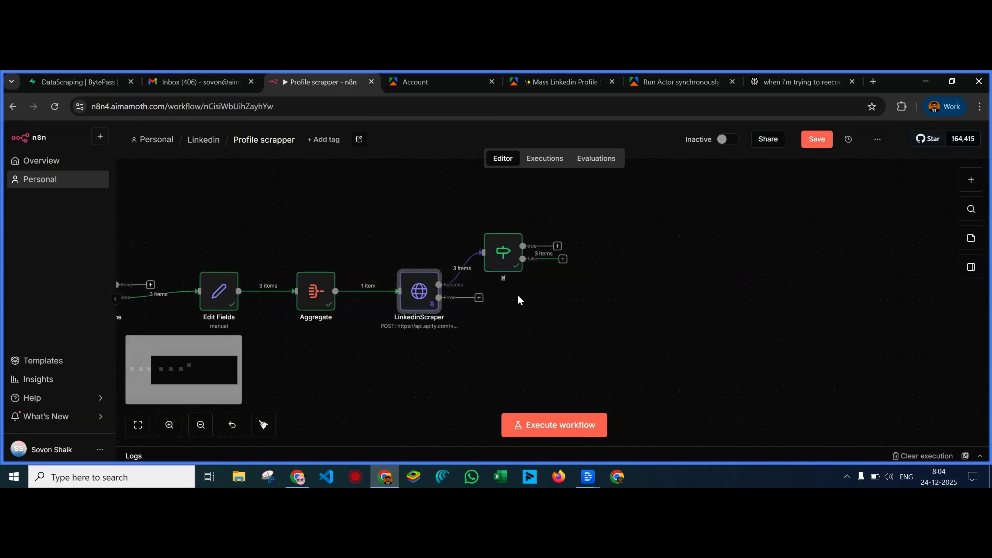
click(506, 258)
click(564, 358)
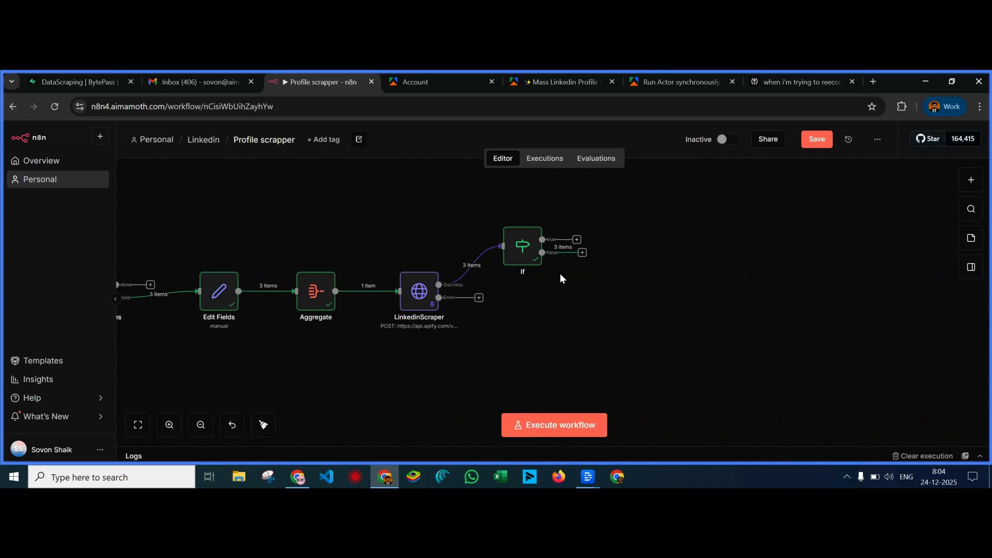
Duplicate the GetUrls Postgres node and connect the copy to the If node's false output
click(583, 253)
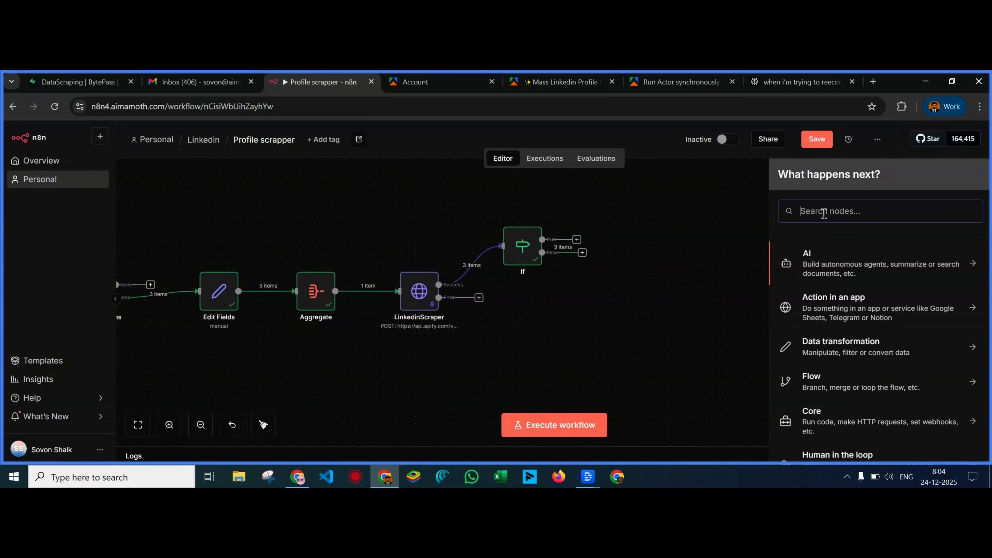
click(624, 309)
drag(577, 334, 871, 298)
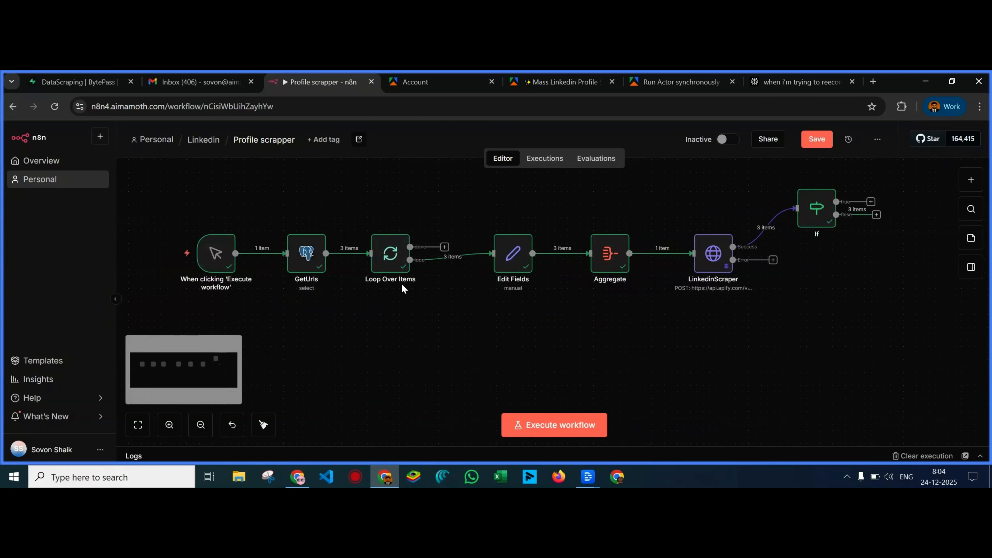
click(308, 256)
key(ctrl+c)
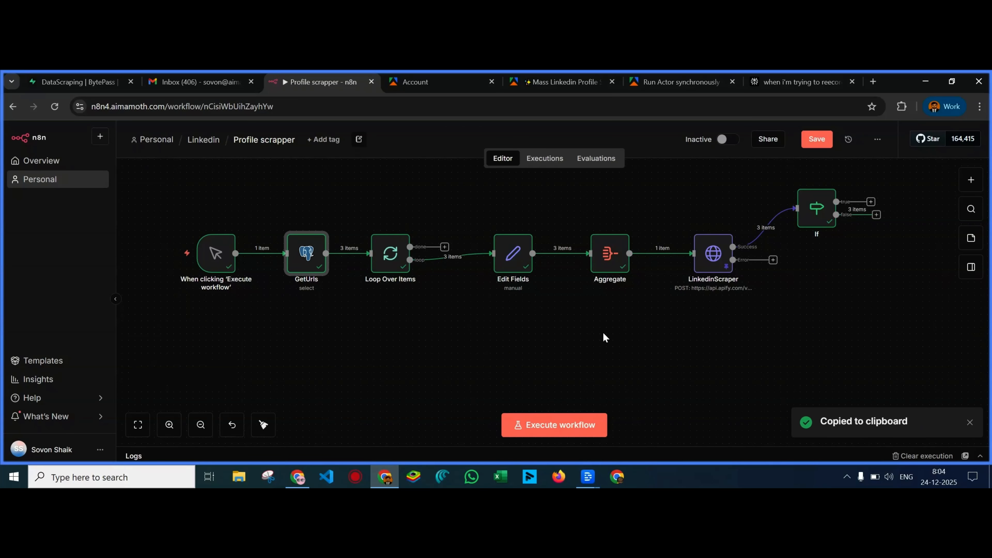
drag(609, 333, 432, 338)
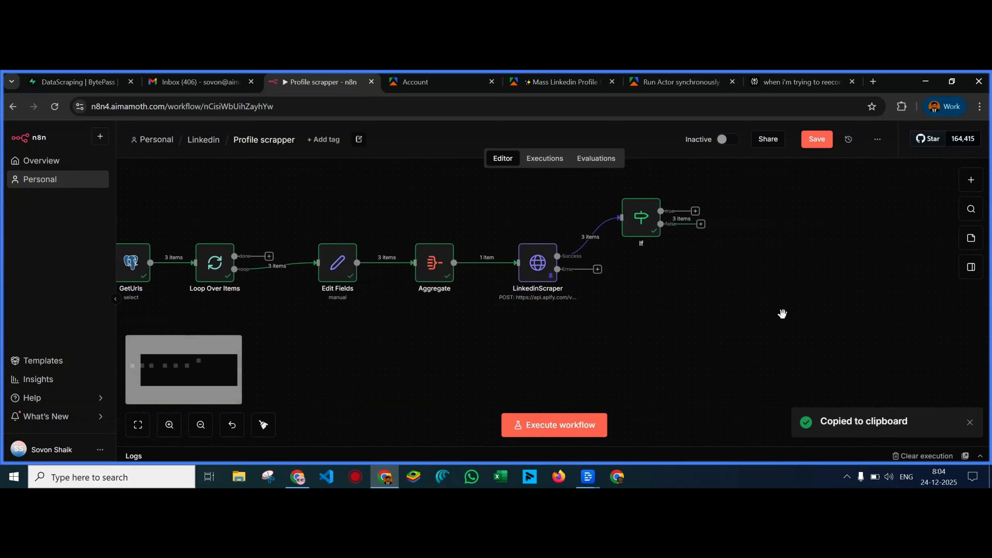
key(ctrl+v)
drag(801, 347, 701, 225)
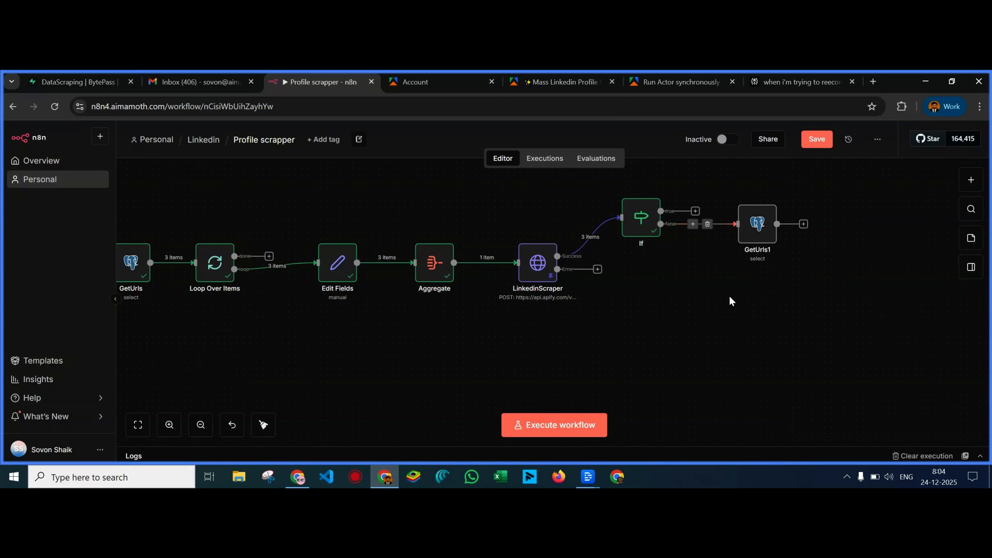
Change the copied Postgres node's operation to Insert or Update
double_click(757, 225)
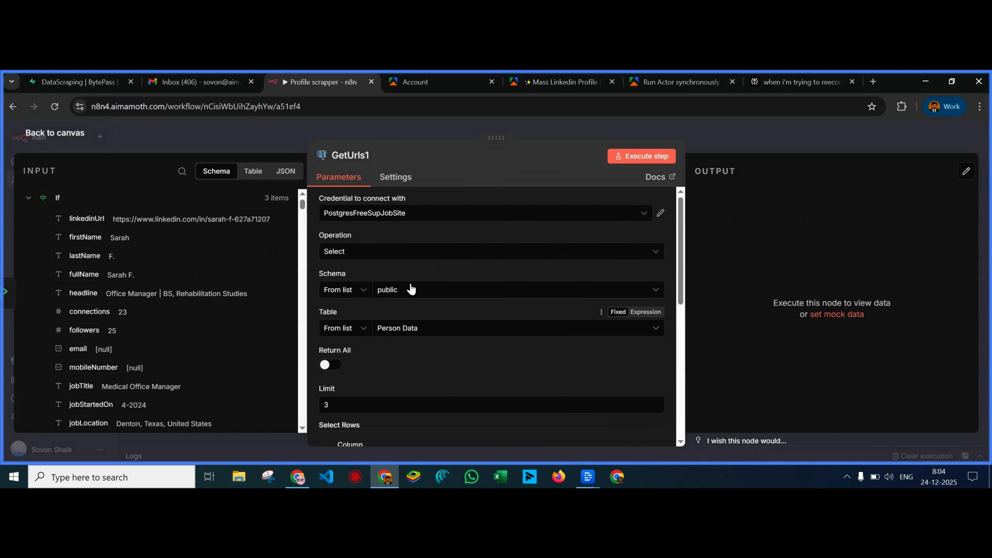
click(424, 258)
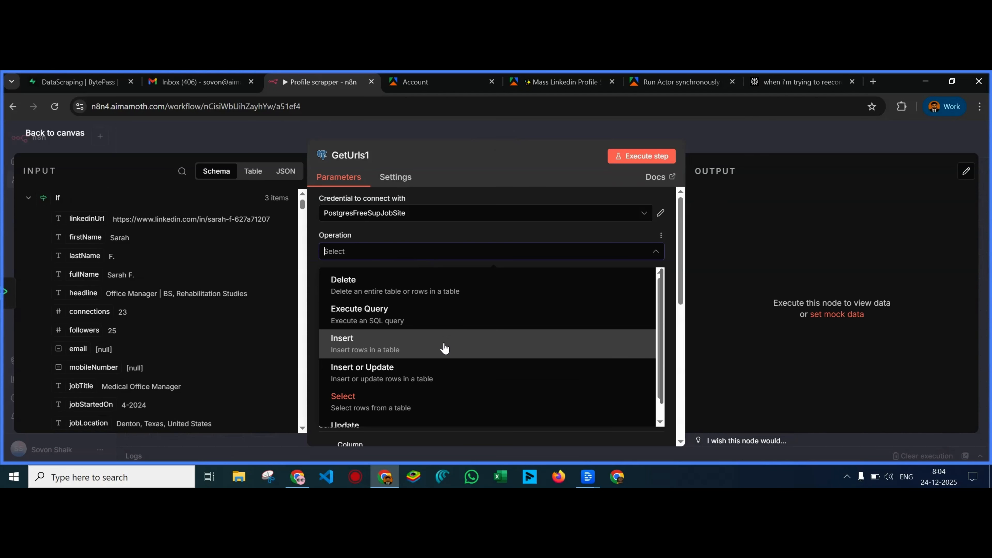
scroll(444, 348, down, 1)
click(436, 407)
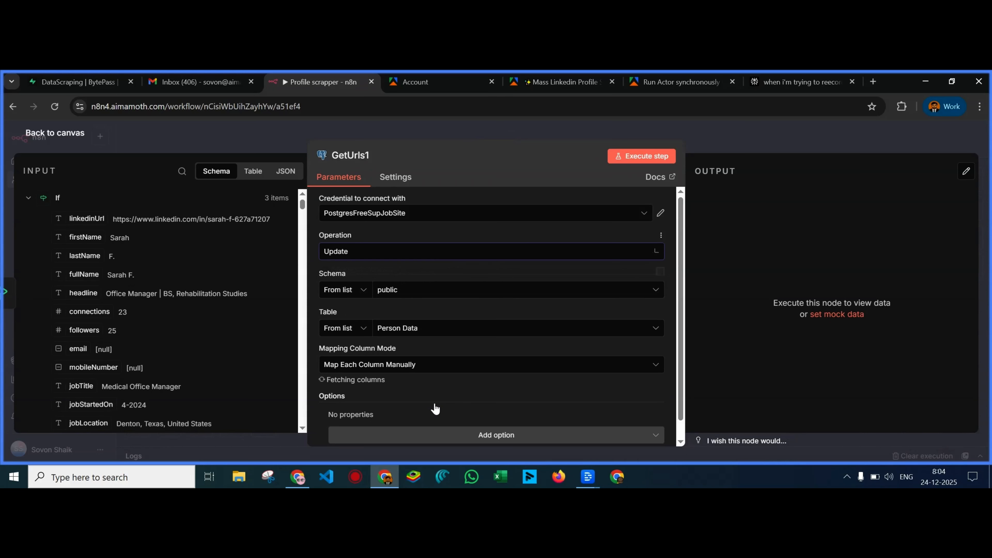
click(441, 257)
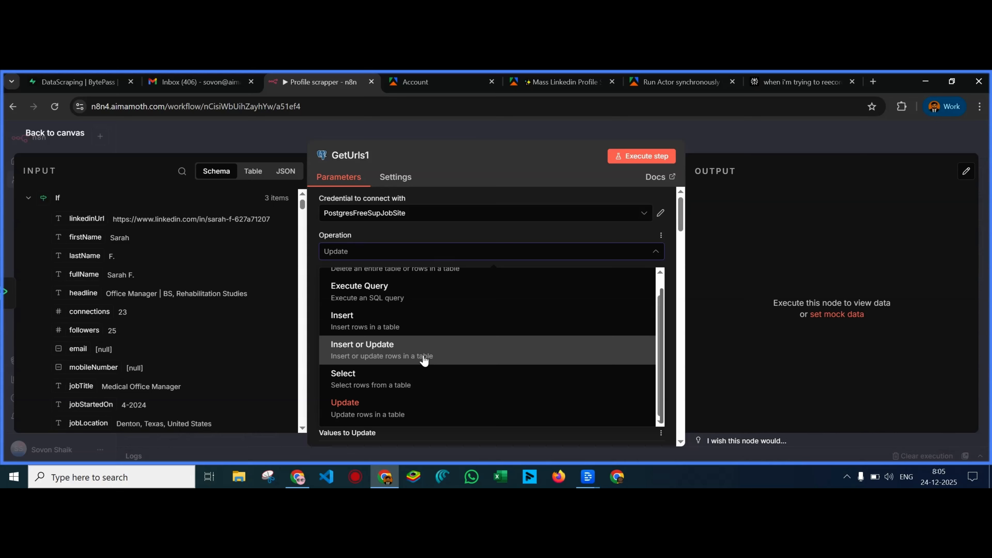
click(445, 354)
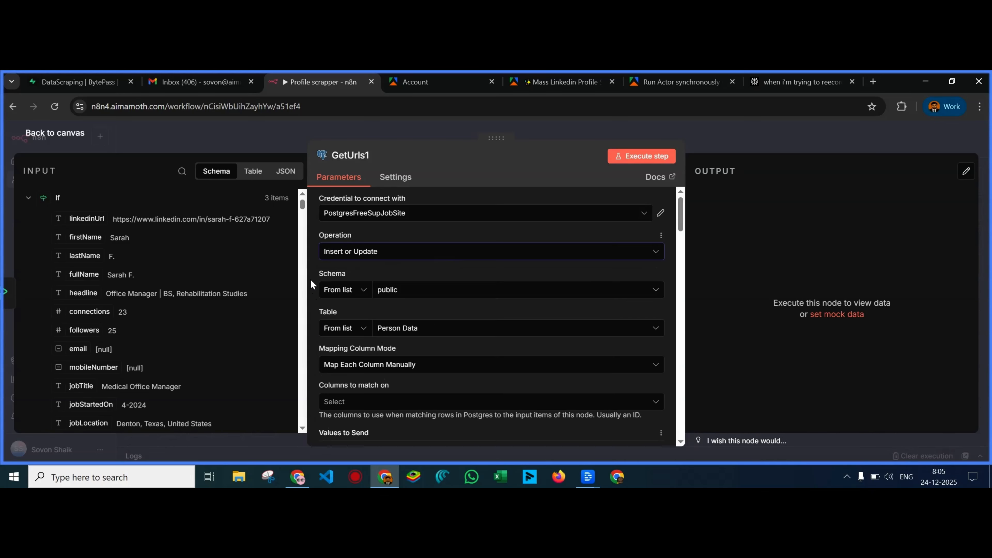
Set the Postgres node's target table to Linkedin, keeping the column mapping mode on Map Each Column Manually
scroll(471, 301, down, 2)
scroll(472, 306, down, 1)
click(435, 288)
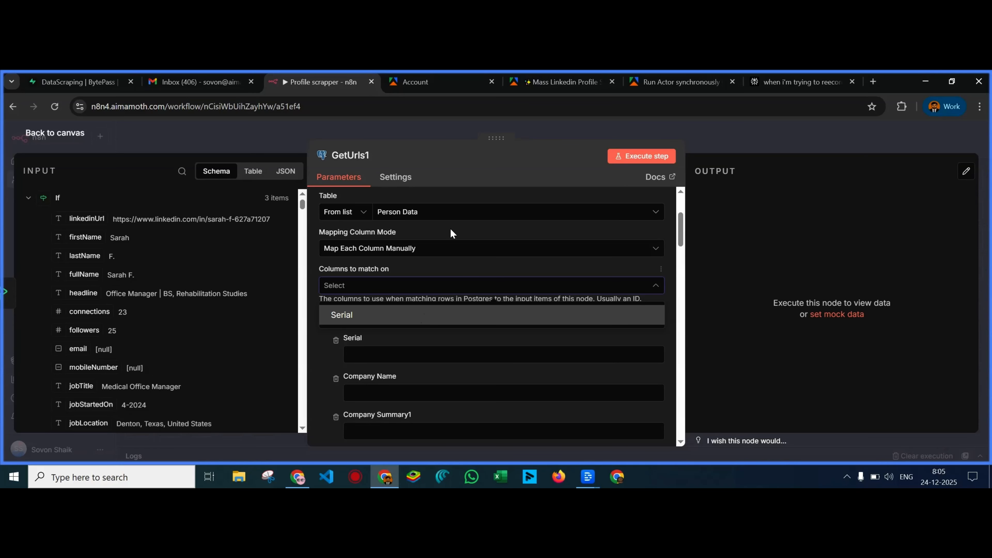
click(451, 213)
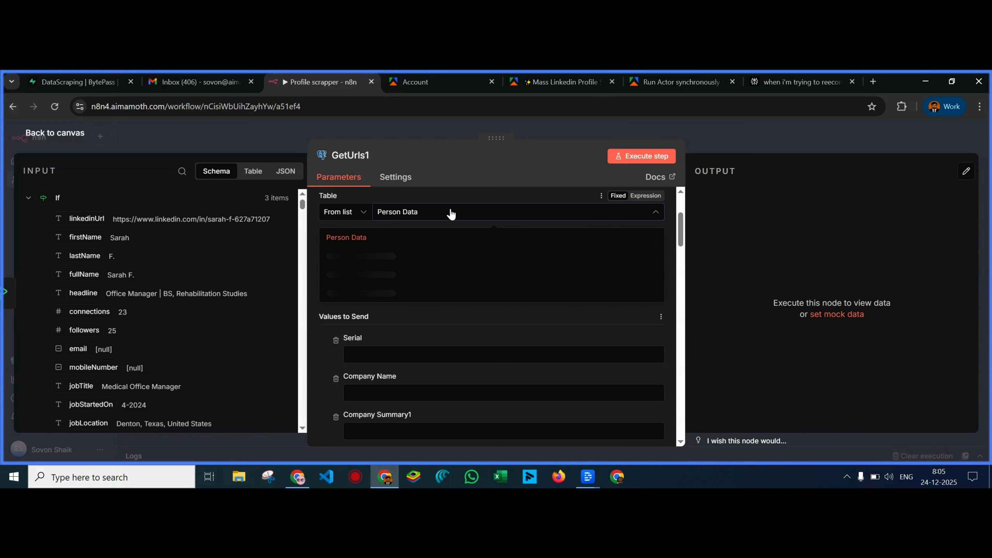
click(435, 293)
scroll(442, 303, down, 4)
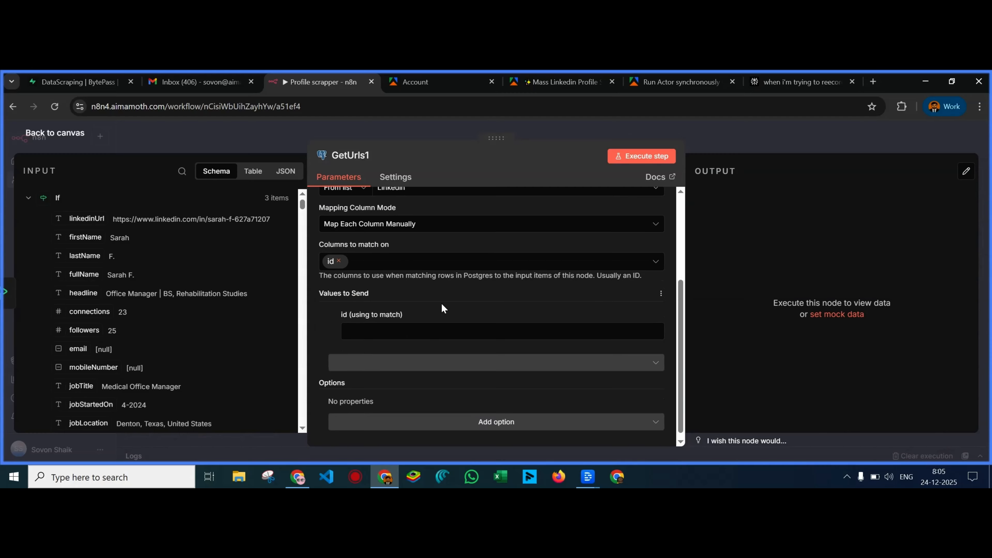
click(456, 224)
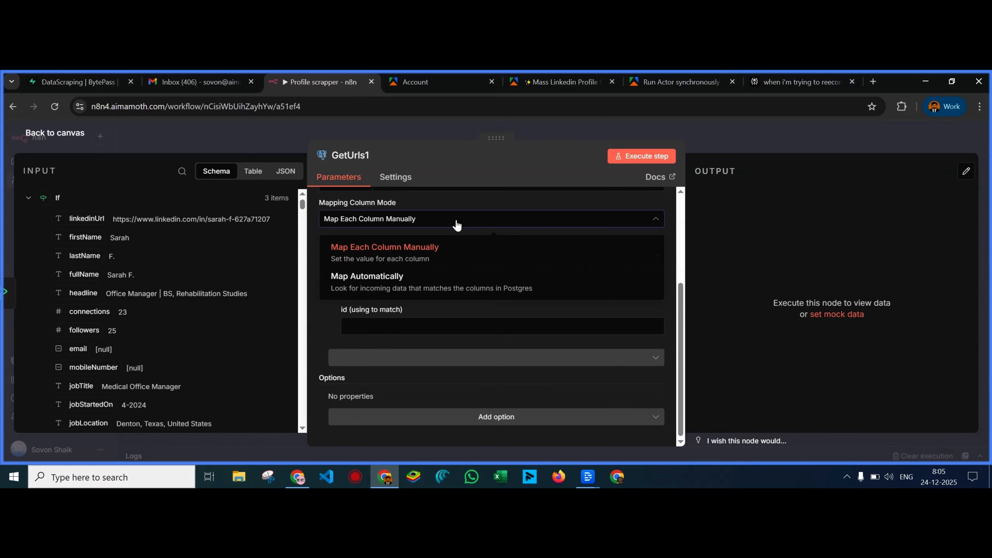
click(455, 257)
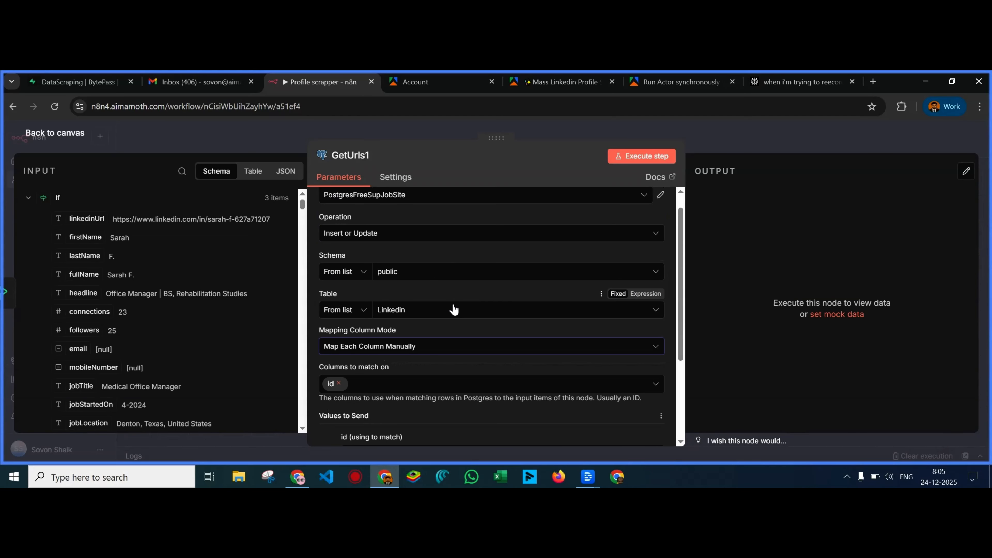
Change the GetUrls1 Postgres node's operation from inserting or updating rows to Insert
scroll(453, 309, down, 3)
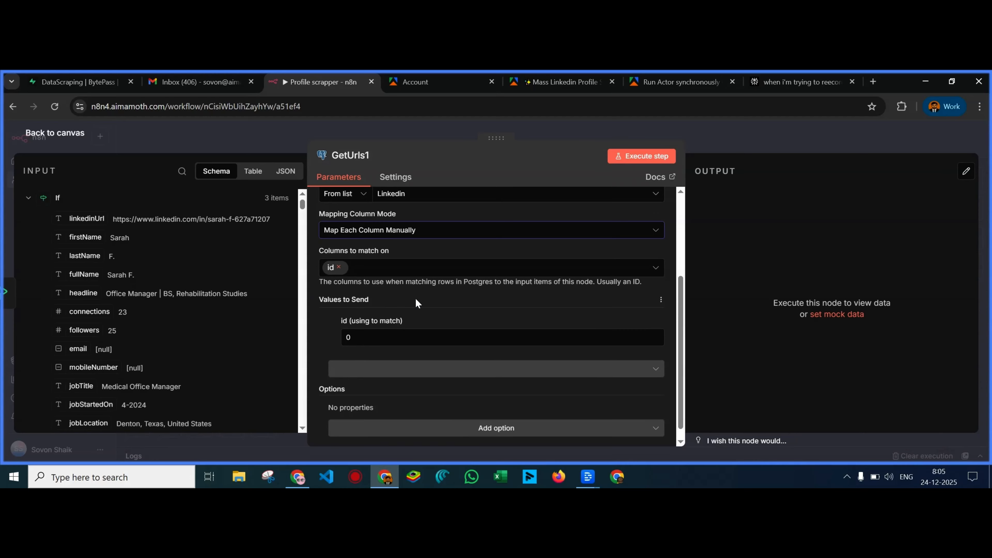
scroll(417, 305, up, 4)
click(398, 254)
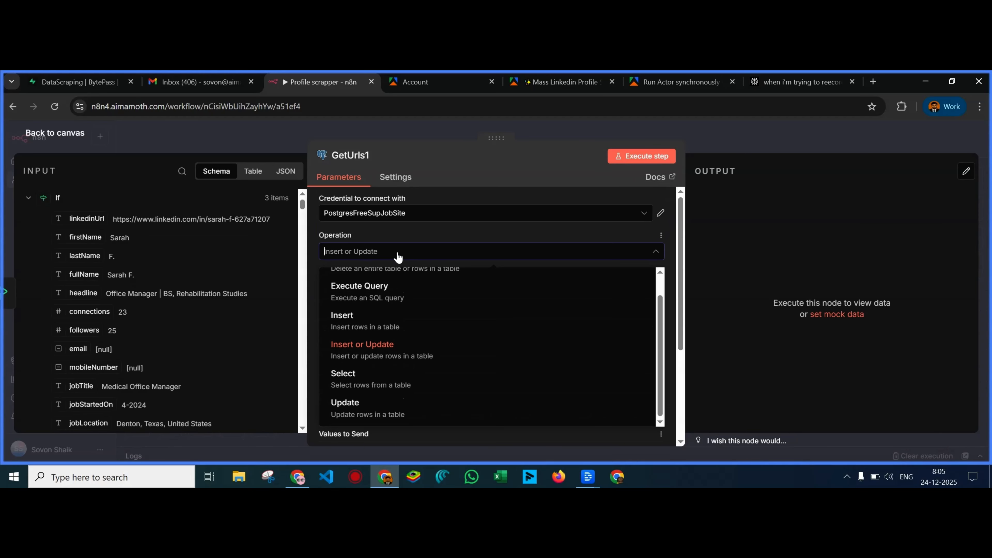
click(422, 321)
scroll(431, 308, down, 1)
scroll(433, 312, down, 3)
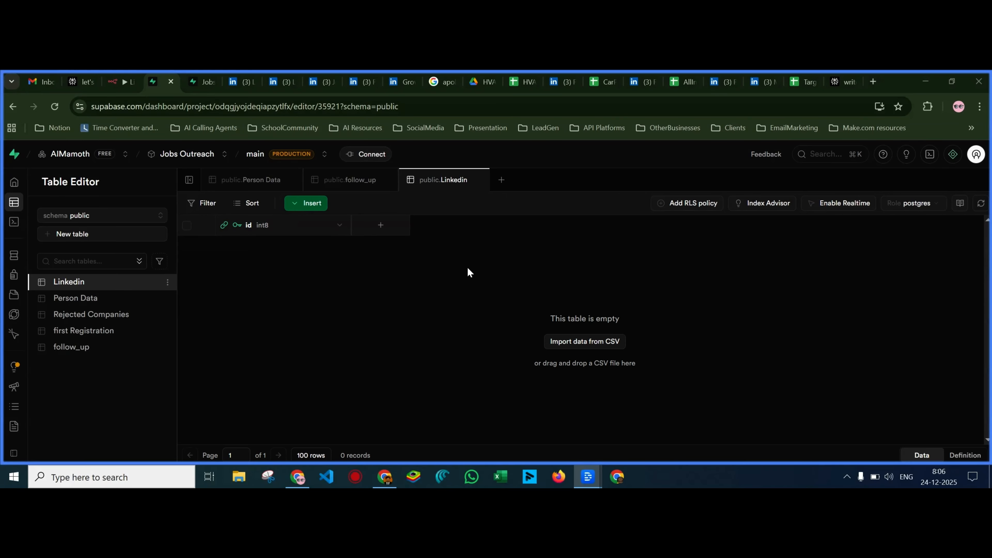
Narrow the Linkedin table's id column in Supabase, and copy the If node's input data as JSON in n8n
drag(350, 224, 293, 224)
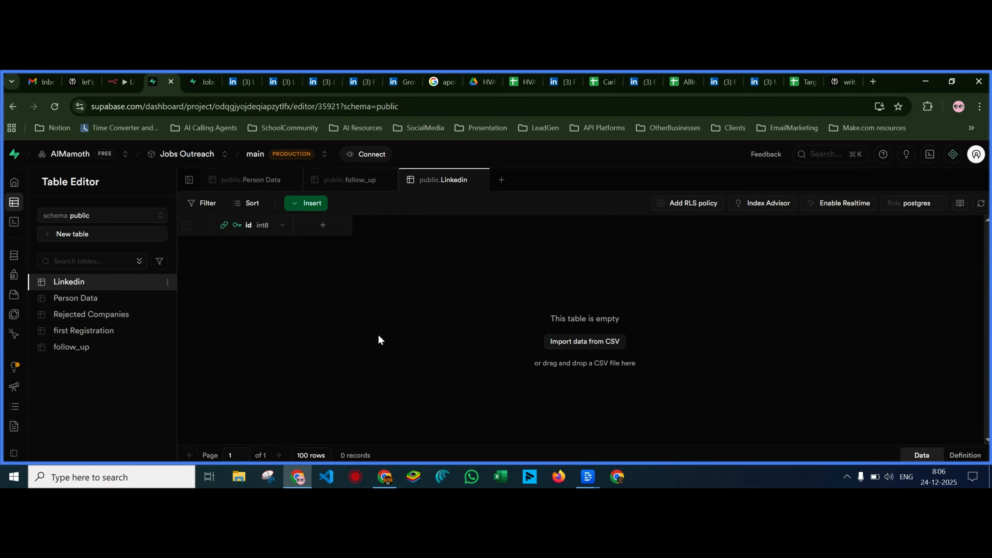
click(384, 476)
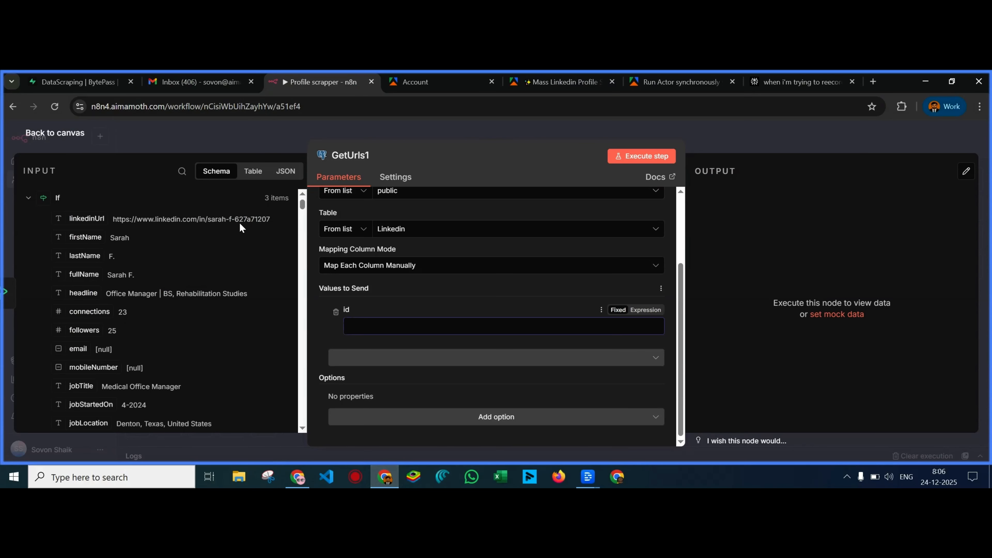
click(285, 171)
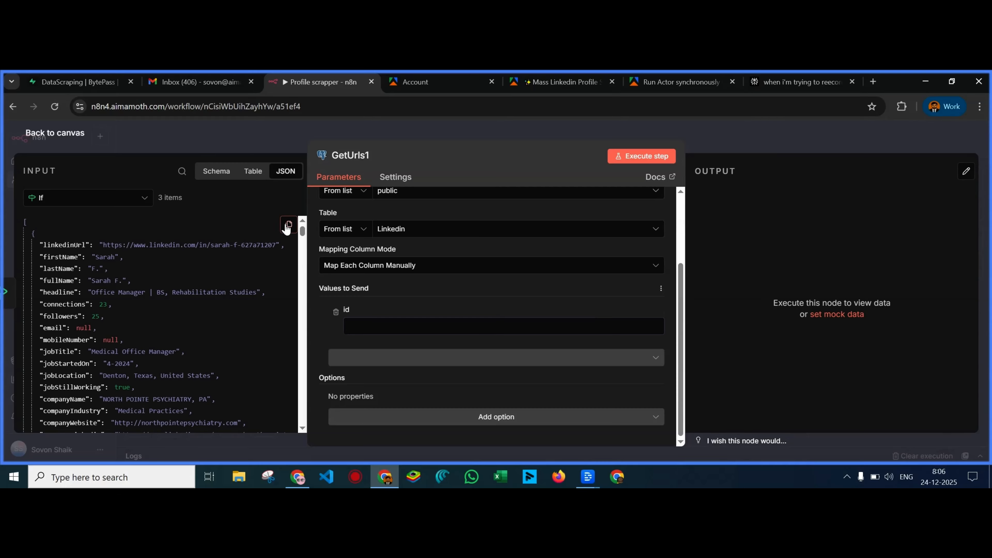
click(288, 226)
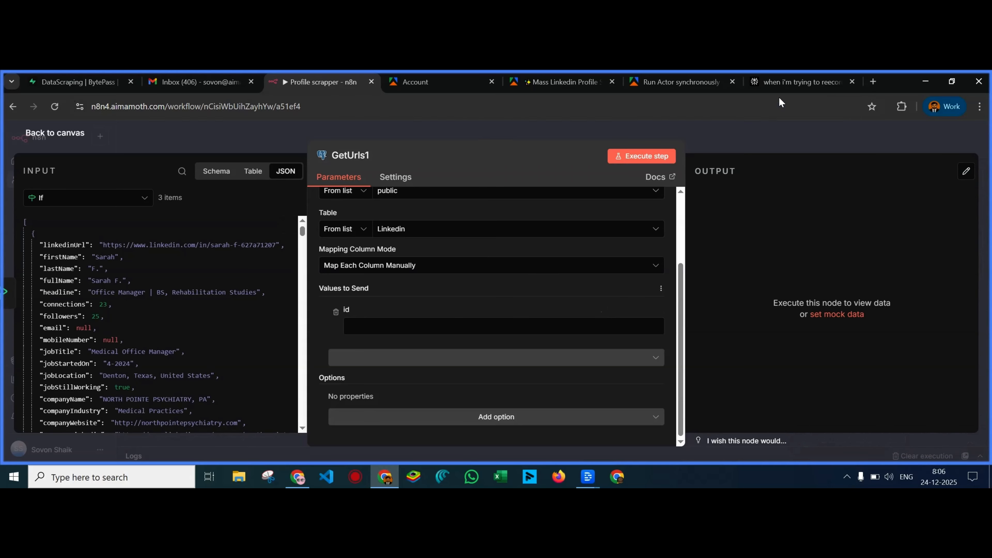
Open Perplexity in a new browser tab and enter the prompt 'create me columns on the table named "Linkedin"'
mouse_move(789, 89)
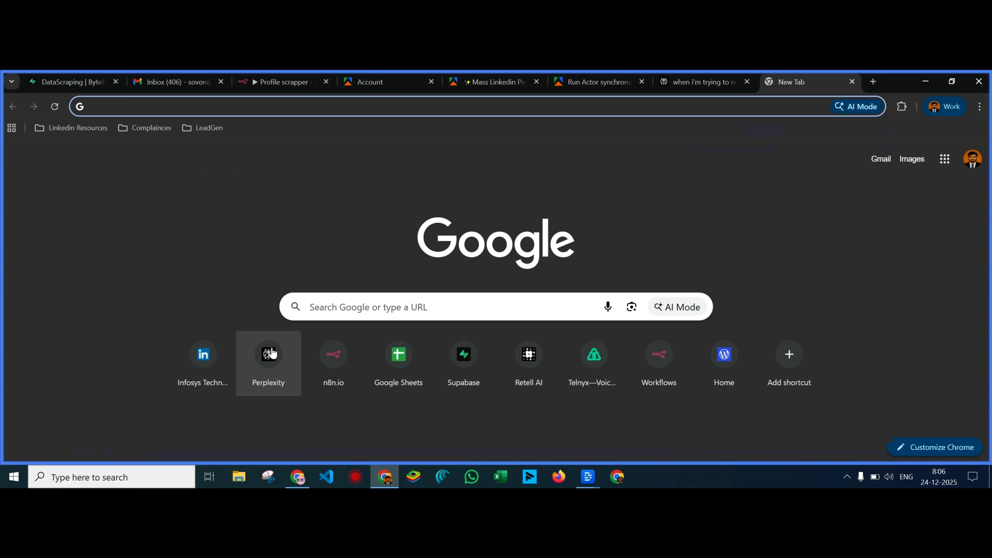
click(268, 354)
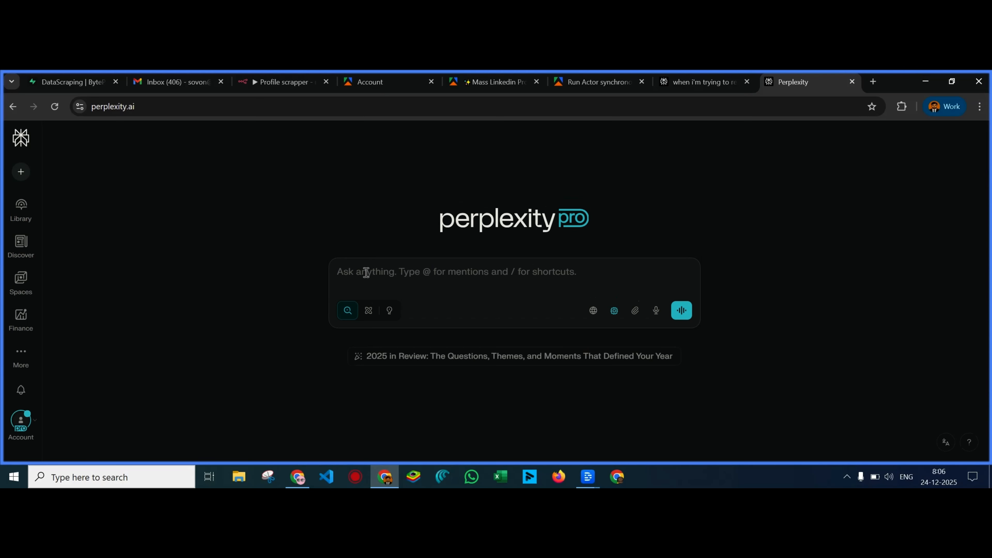
click(357, 269)
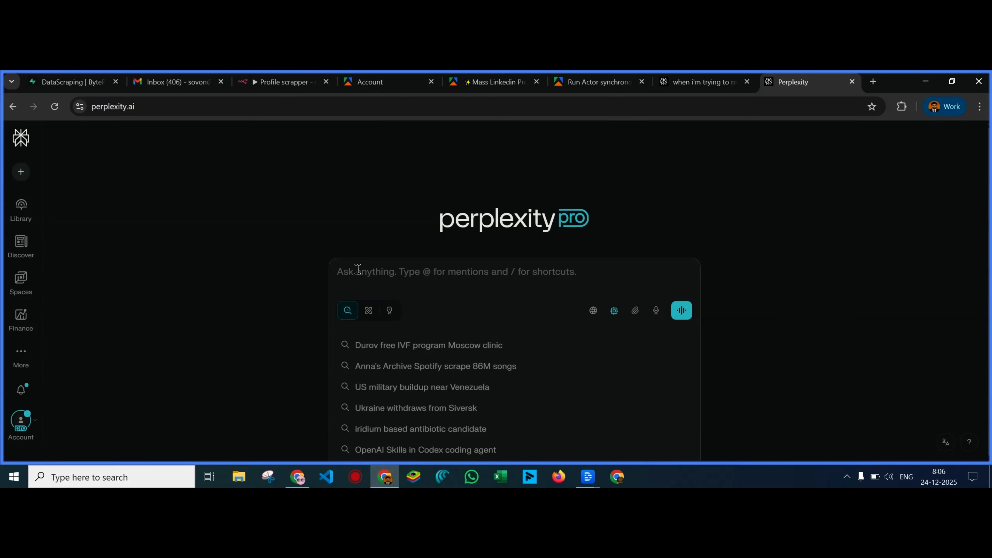
text(cr)
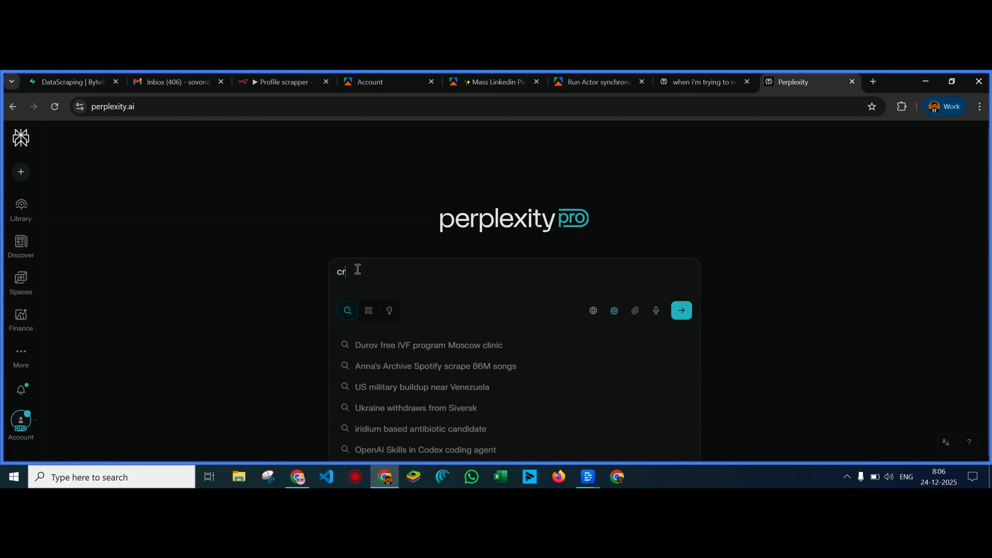
text(eate me columns)
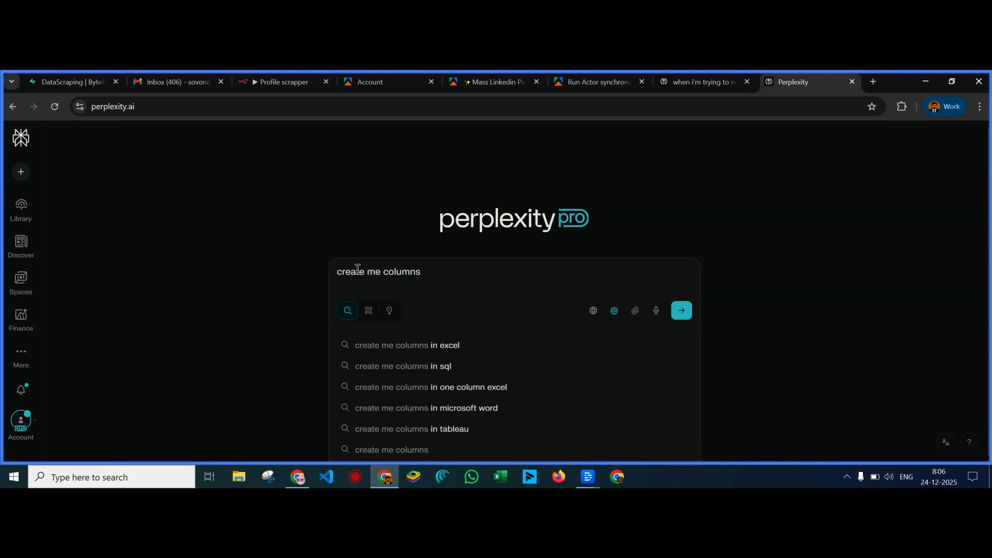
text(on )
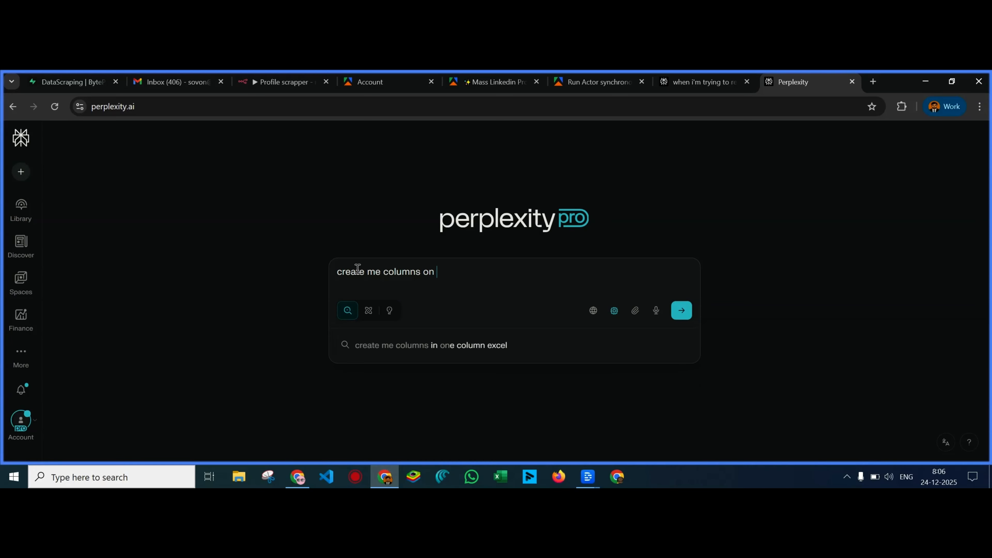
text(the tabl;e)
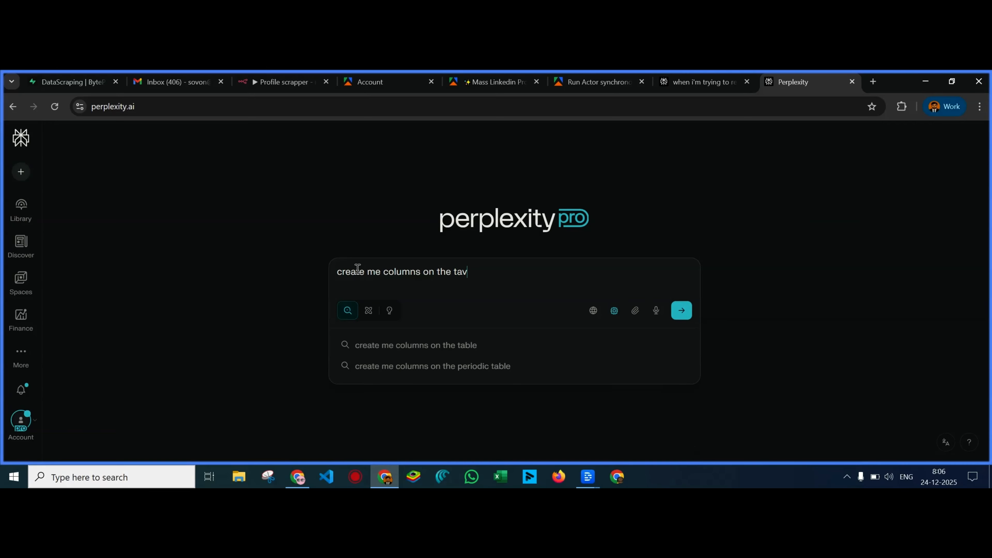
key(BackSpace)
key(BackSpace)
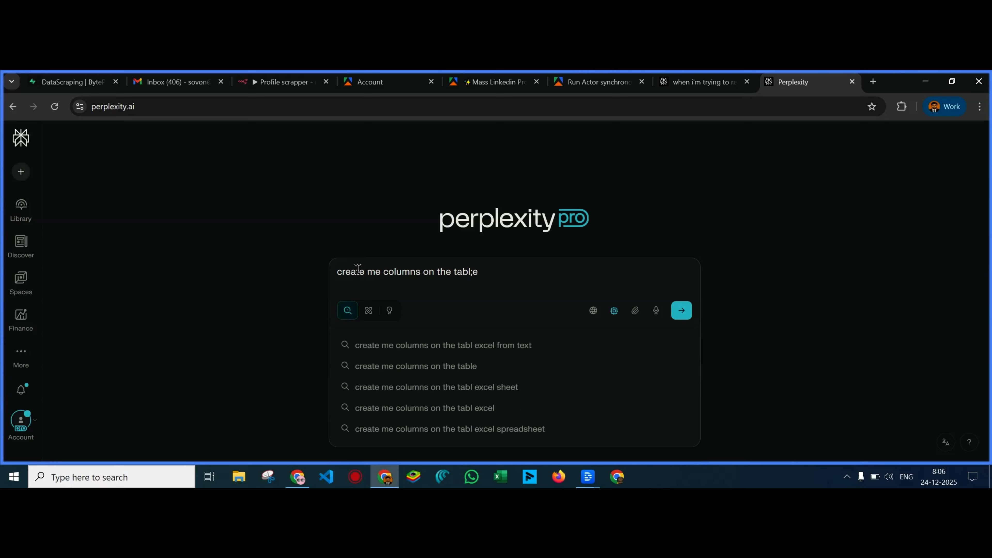
text(e)
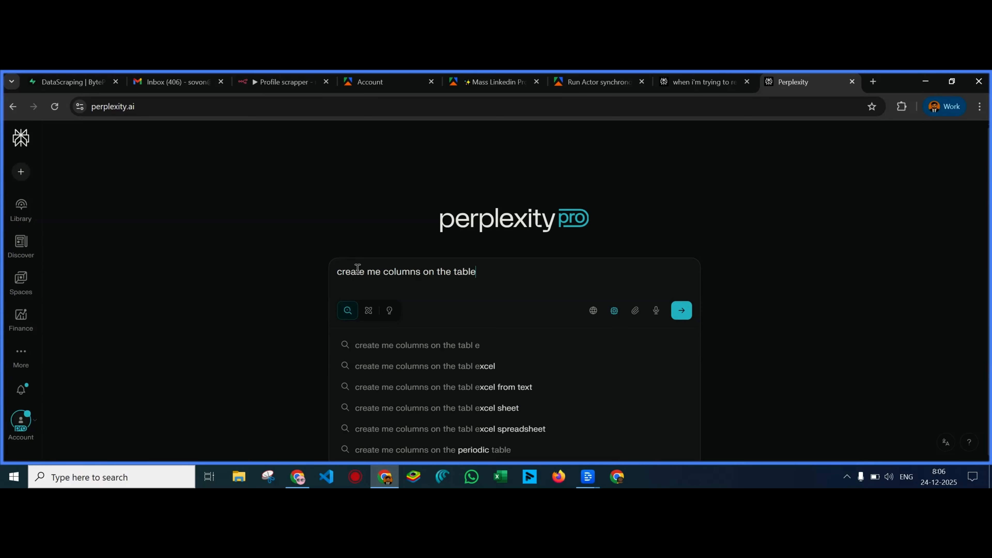
text( named )
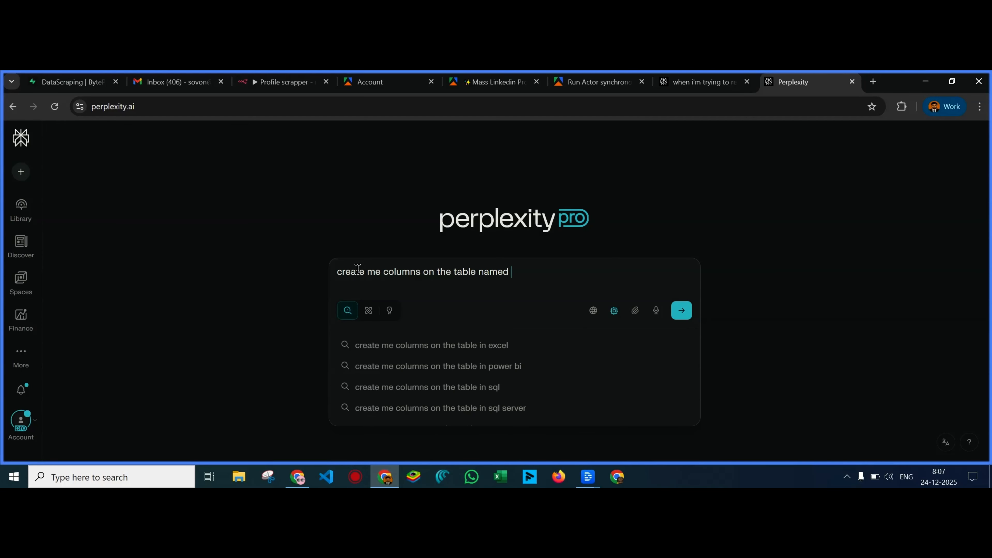
text("Linkedin")
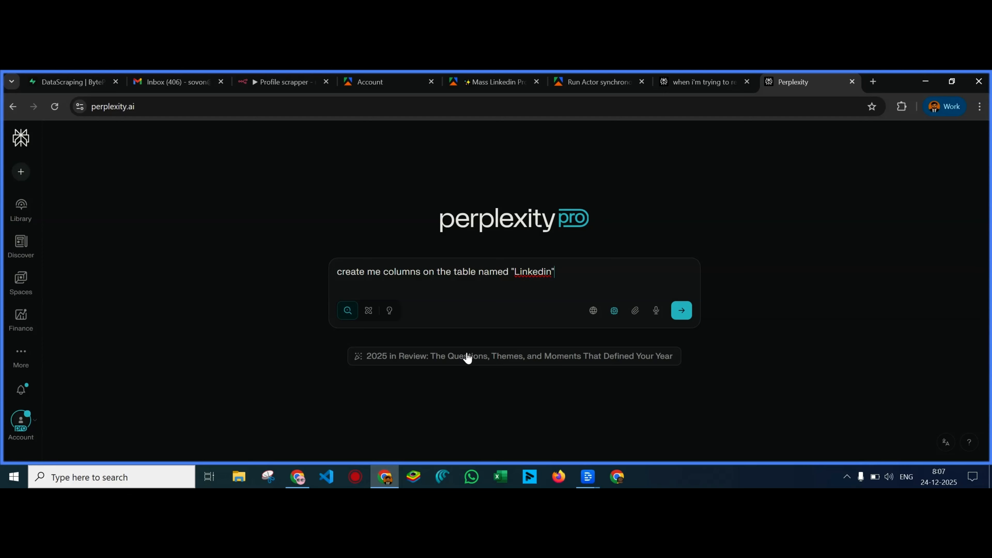
Insert 'write me the sql query to' at the beginning of the prompt
click(339, 272)
text(write me the )
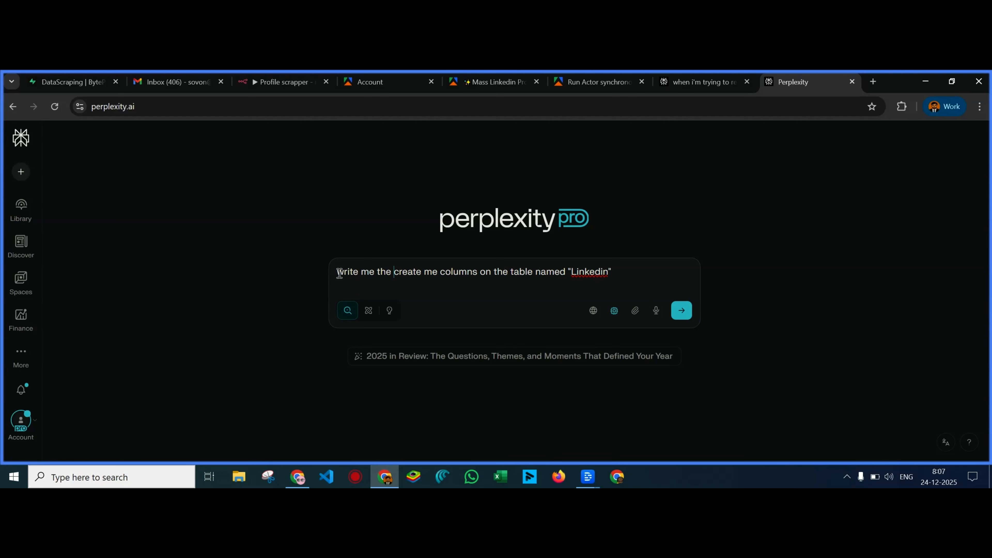
text(sql qu)
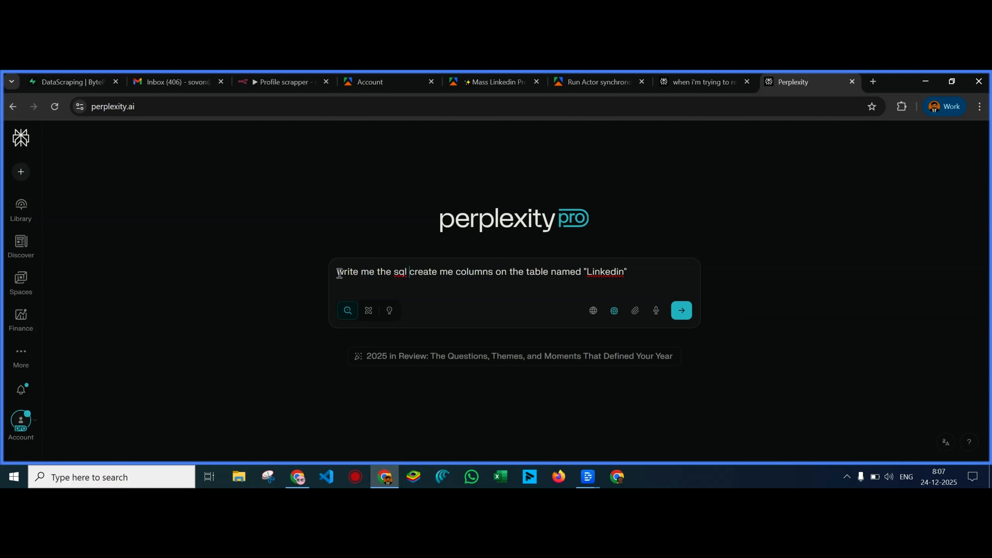
text(ery to)
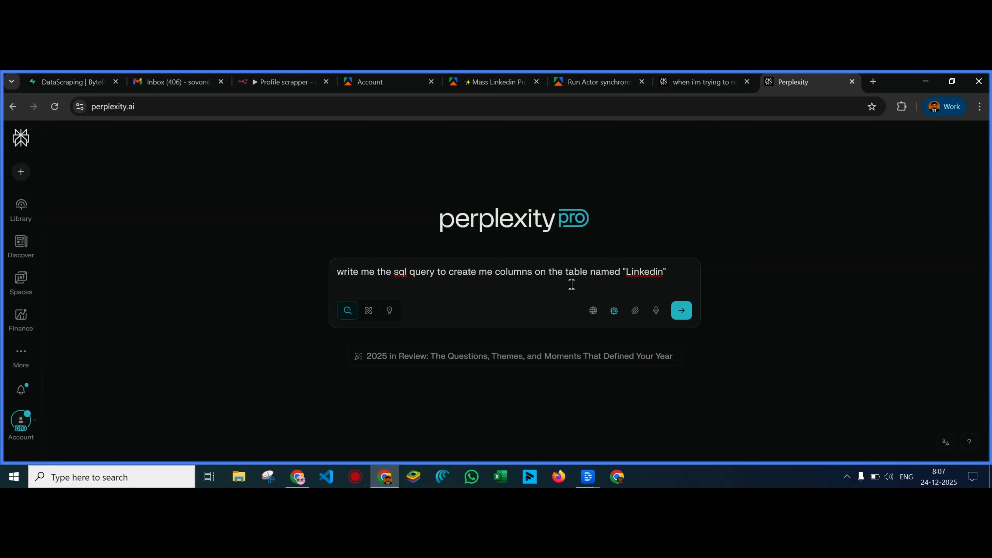
Continue the prompt after "Linkedin" with 'so that i can get the following data'
text(so that i can get teh)
key(BackSpace)
key(BackSpace)
key(BackSpace)
text(g)
key(BackSpace)
text(he follo)
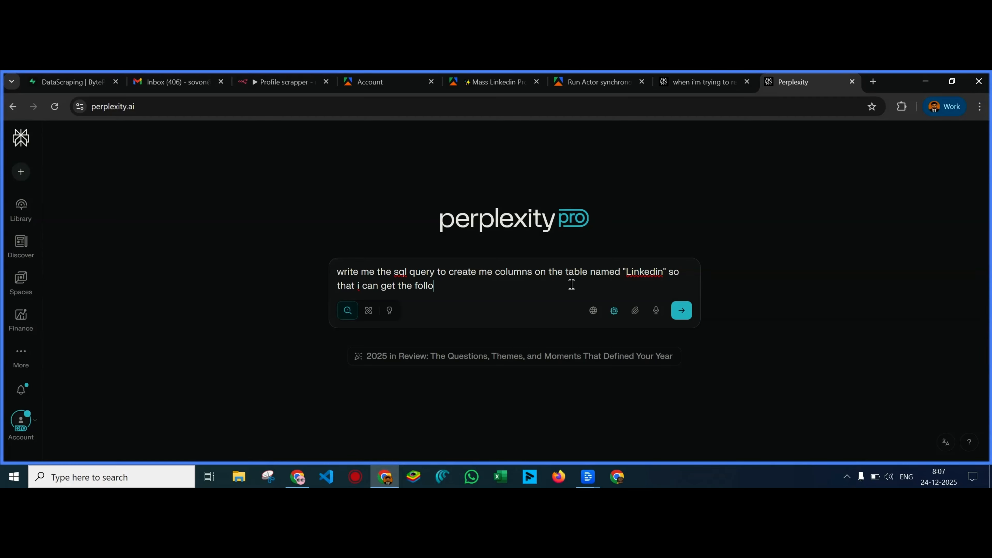
text(wing data)
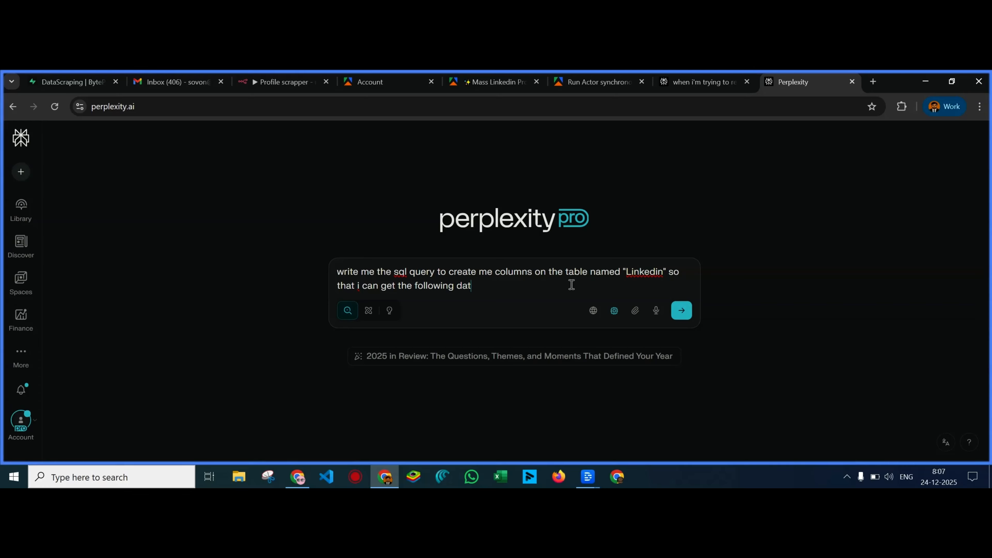
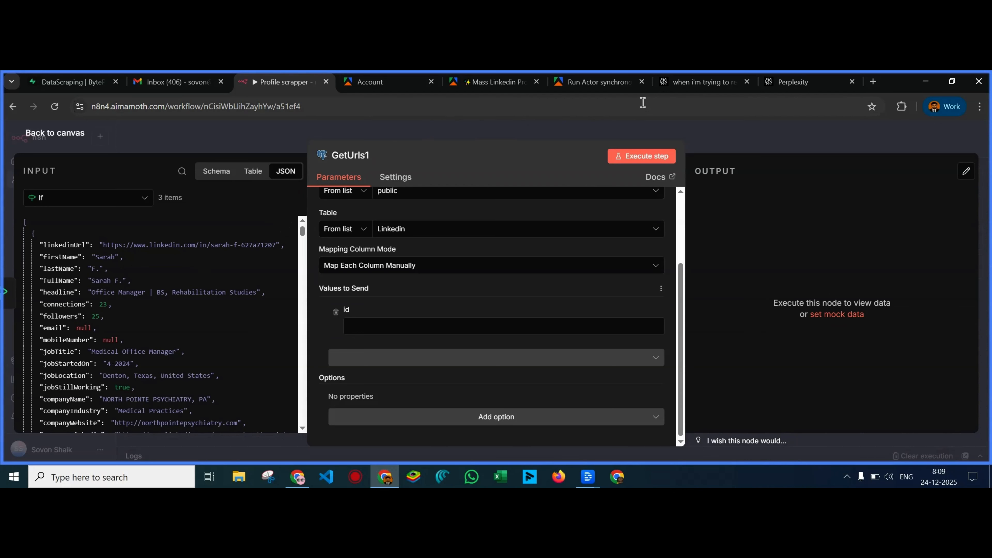
Add 'header, connections, followers,' to the Perplexity prompt's data list, consulting the field names in the n8n node's JSON input
click(777, 80)
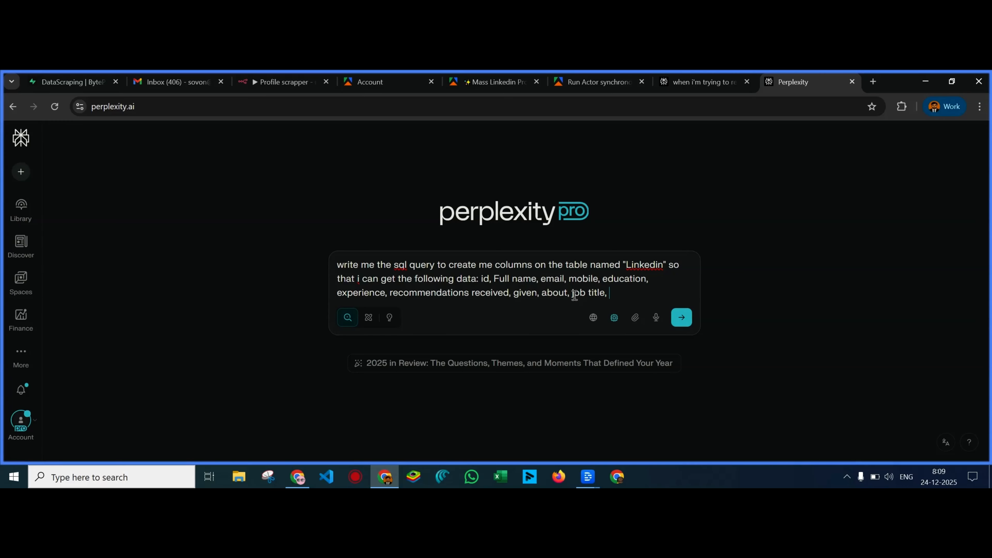
text(header,)
click(271, 81)
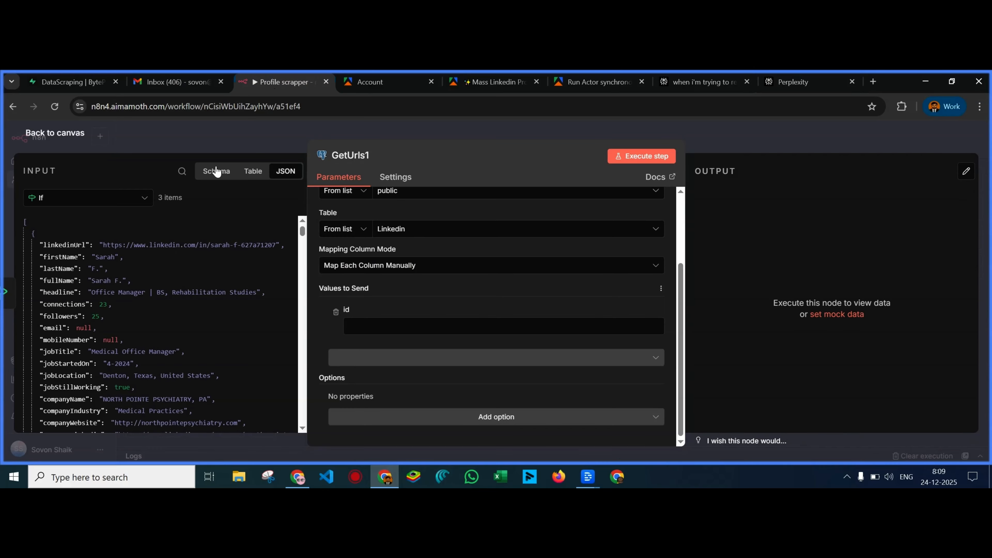
scroll(175, 314, down, 3)
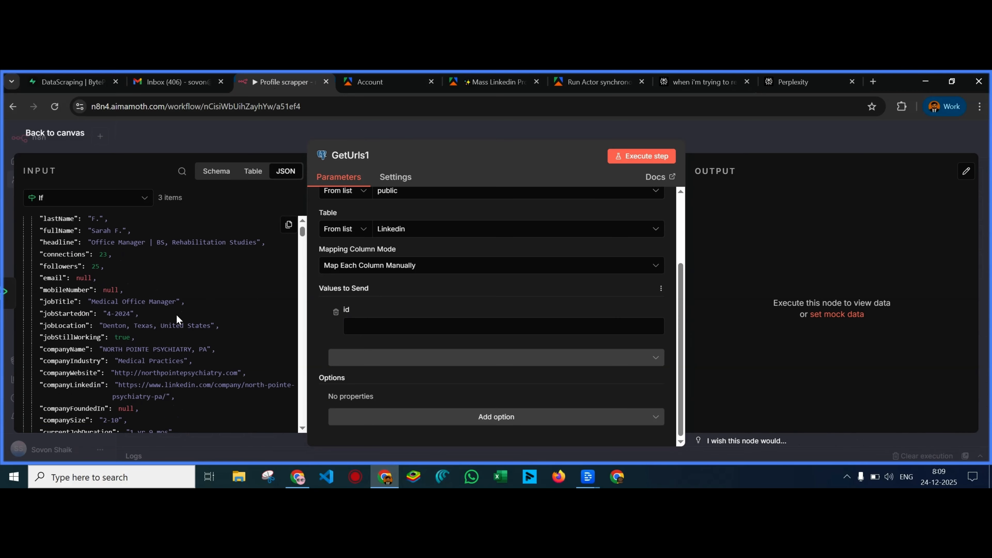
click(769, 83)
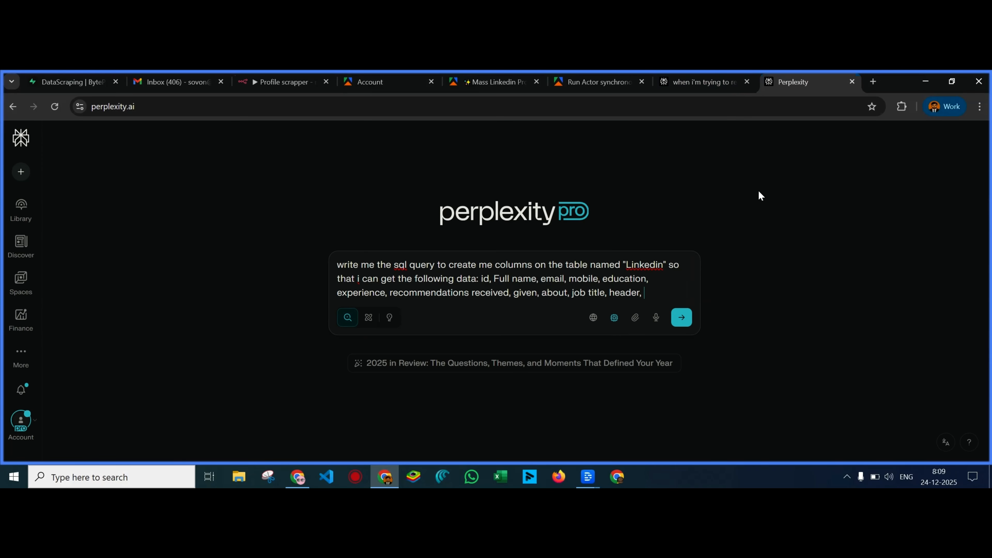
text(connections, followers,)
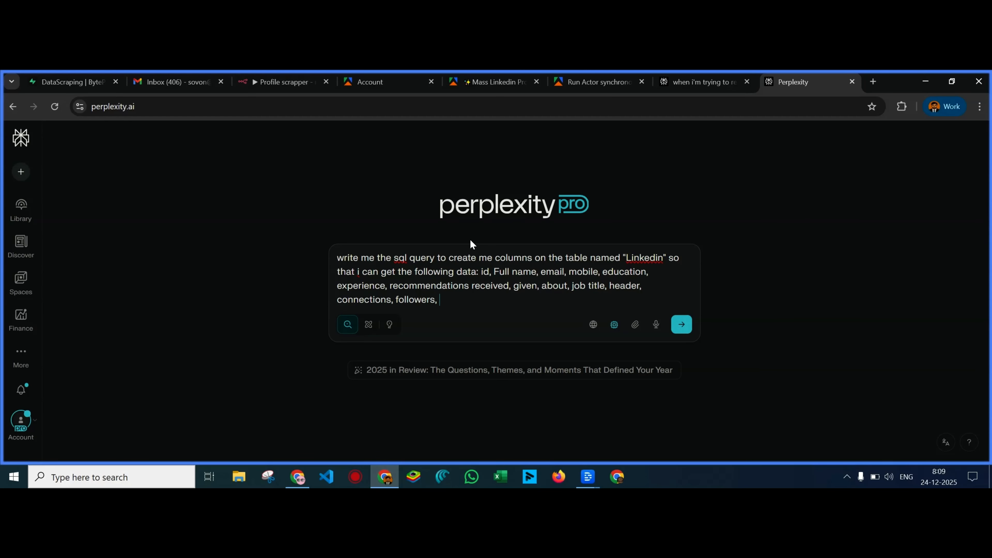
Append "current job started, it's location, company currently working," to the Perplexity prompt's data list, consulting the n8n node's JSON input
click(287, 91)
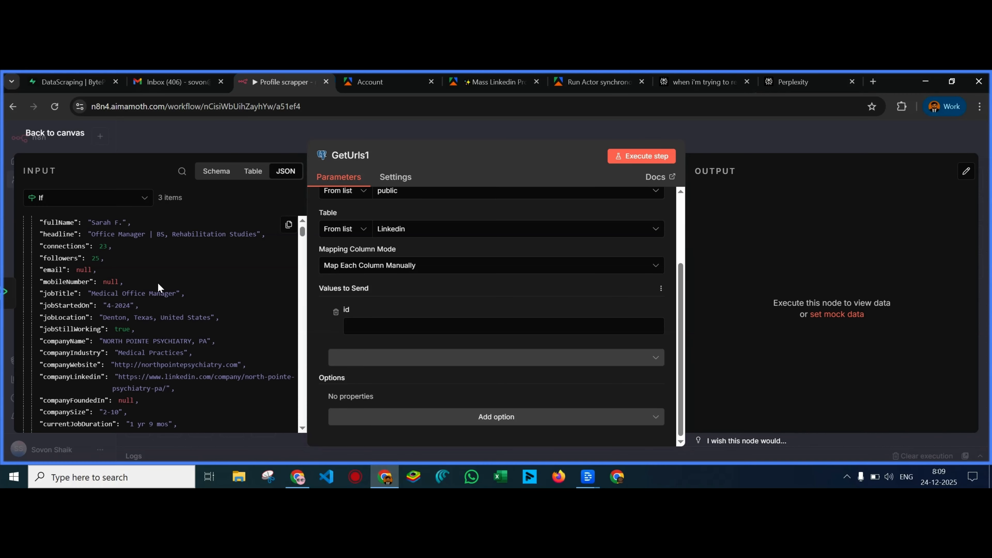
scroll(157, 282, down, 2)
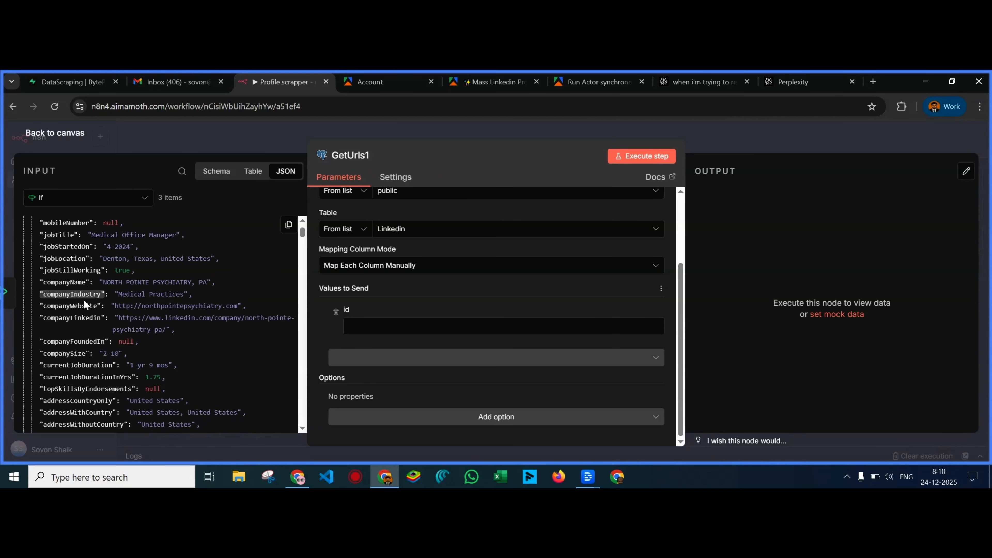
click(666, 80)
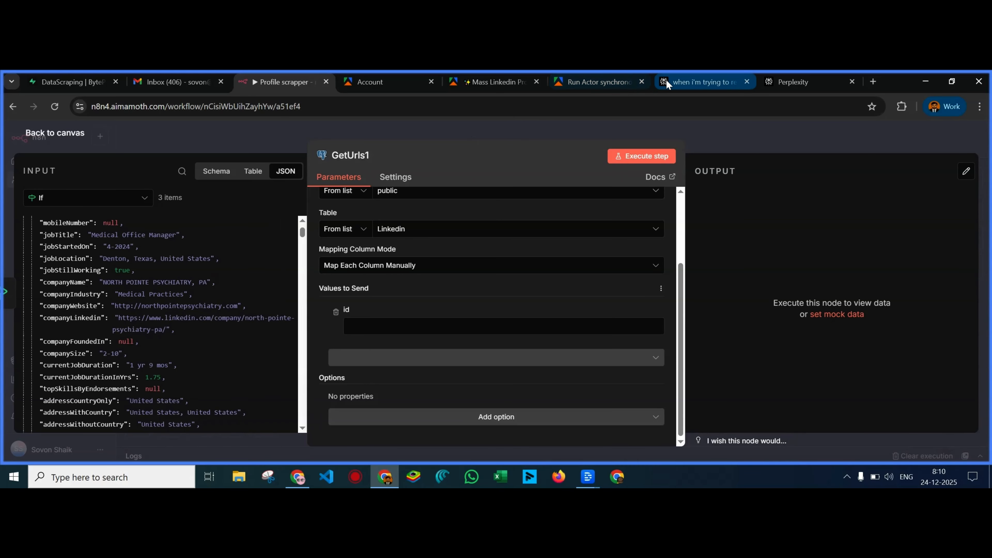
click(791, 82)
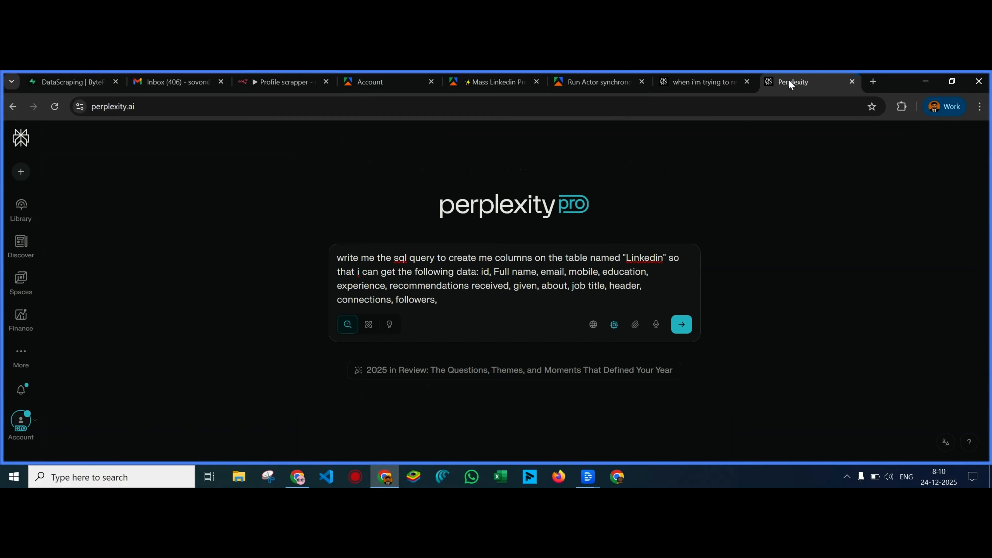
text(current job started, it)
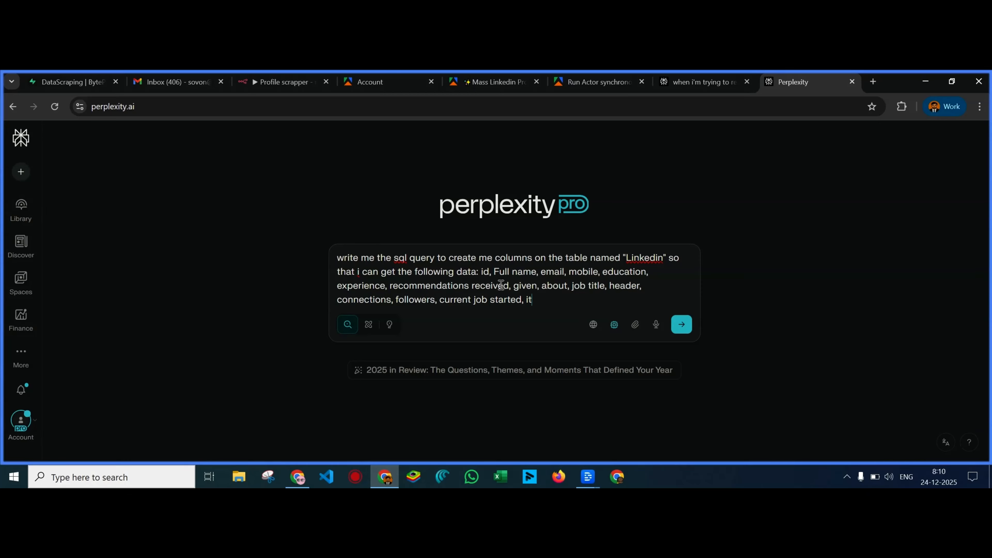
text('s location, company currently working)
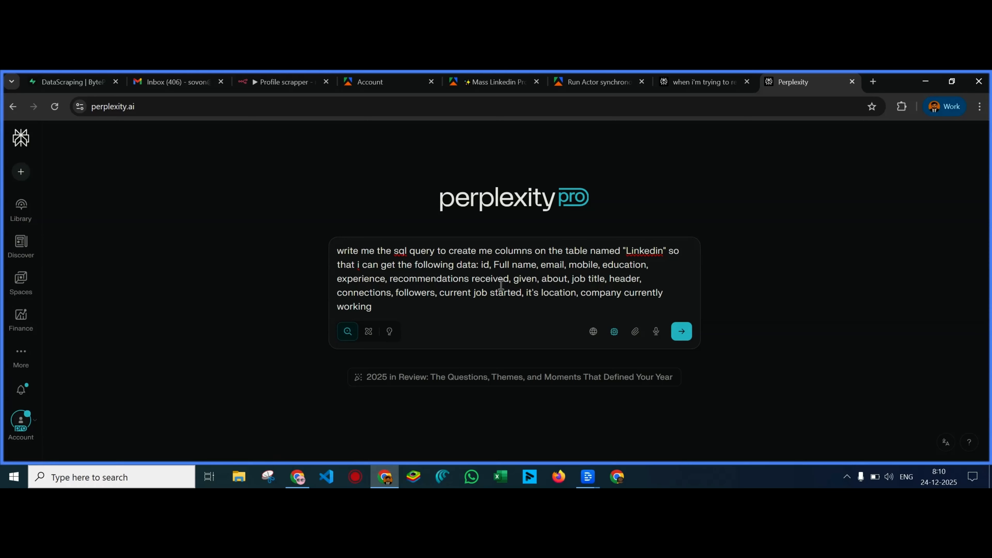
text(,)
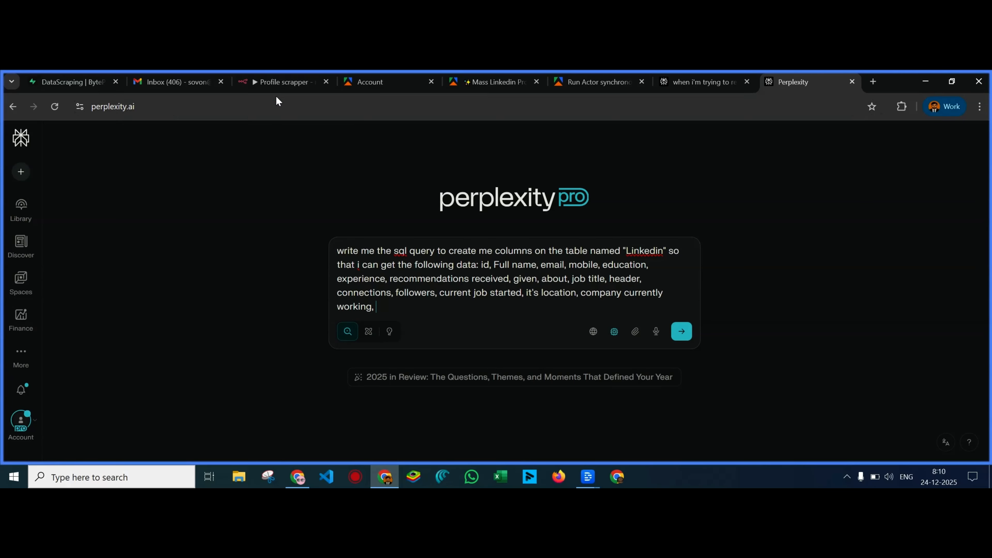
Review the company, address and picture fields in the n8n JSON input, and append "profile picture," to the Perplexity prompt
click(272, 82)
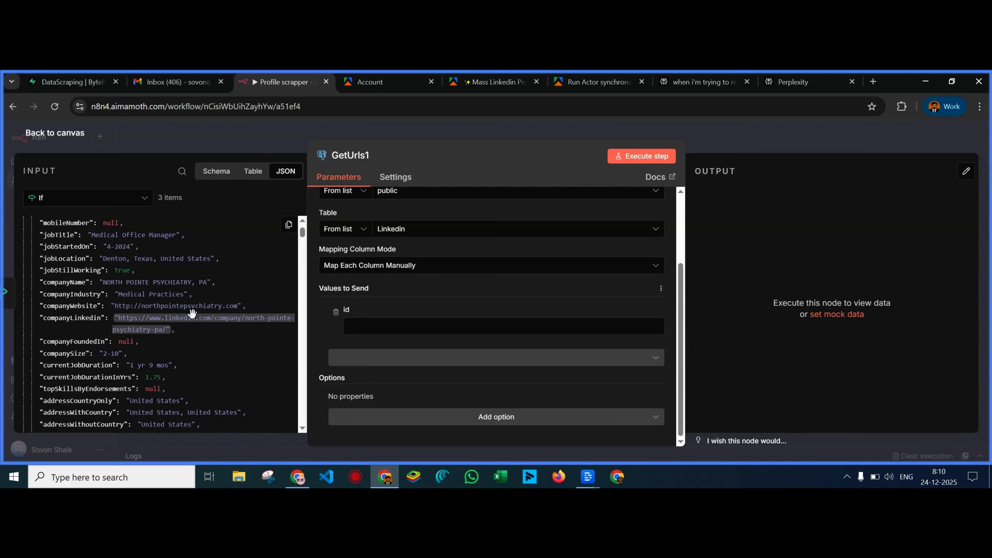
scroll(192, 314, down, 2)
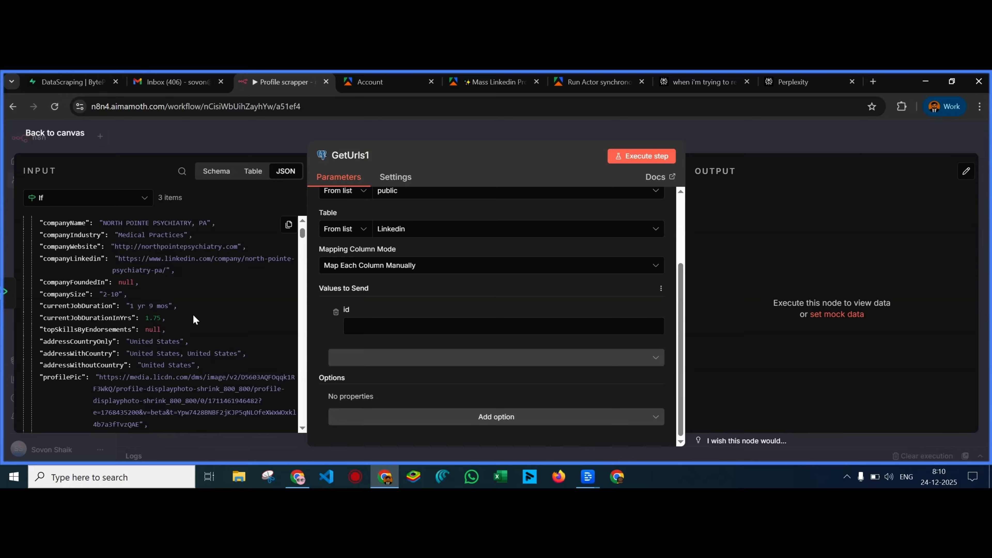
scroll(192, 314, down, 2)
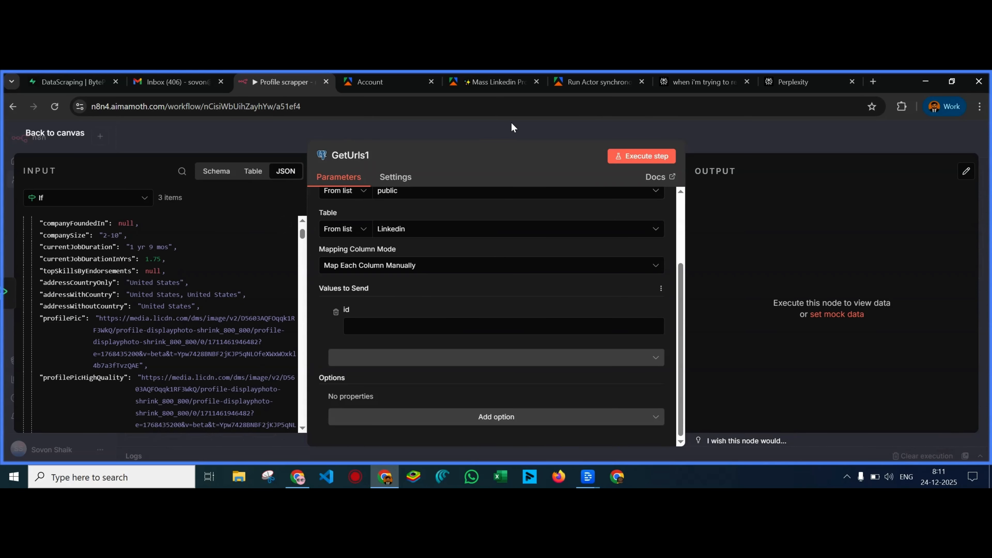
click(795, 83)
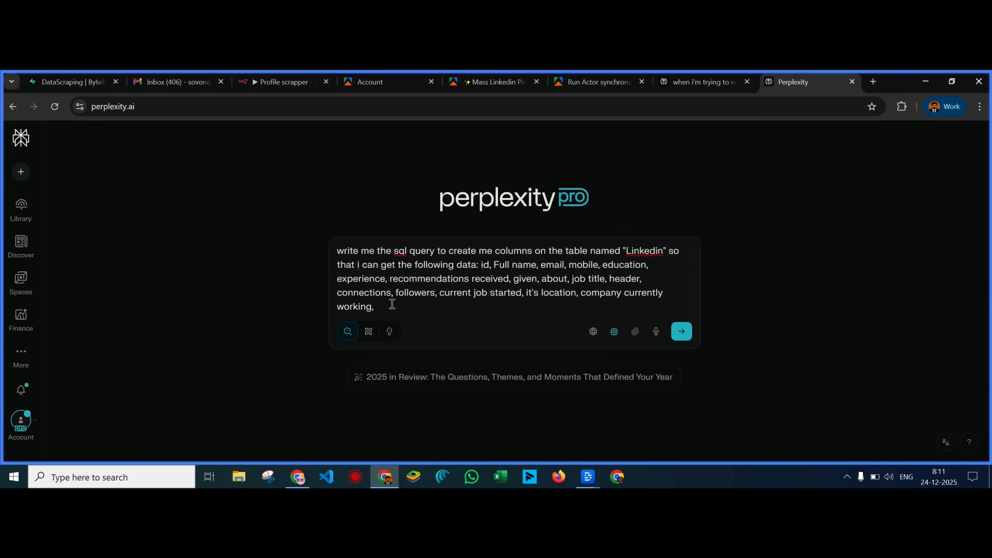
text(profile picture,)
click(268, 87)
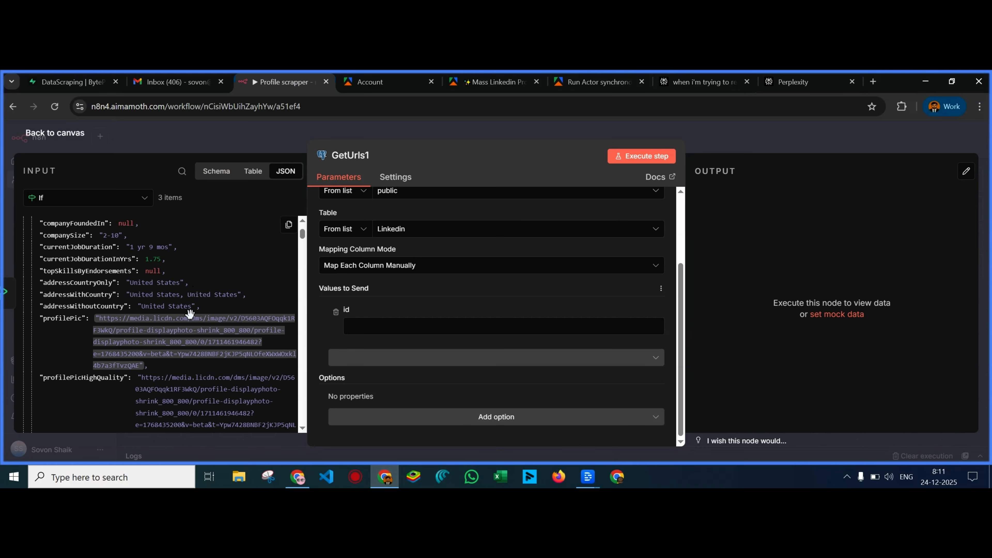
scroll(190, 313, down, 4)
scroll(190, 313, up, 3)
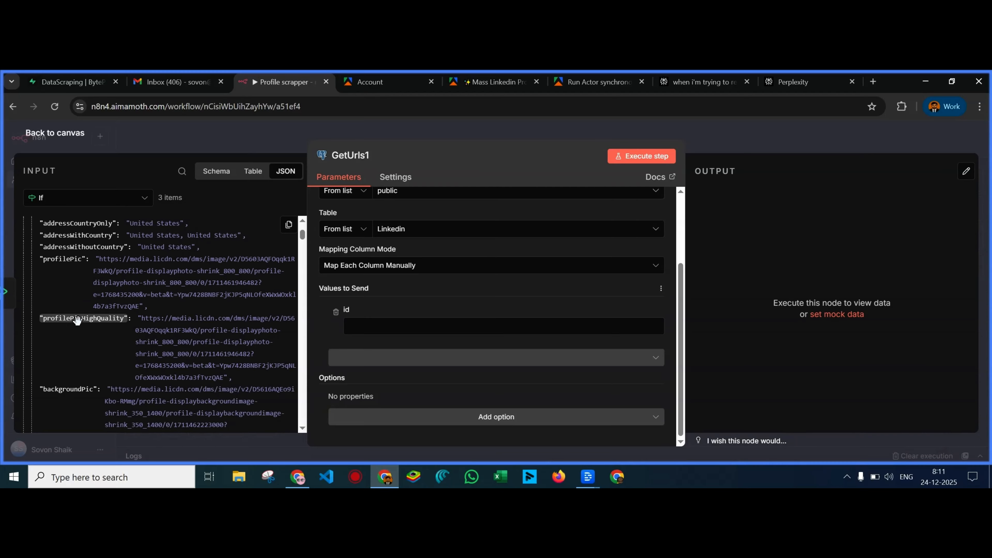
click(776, 90)
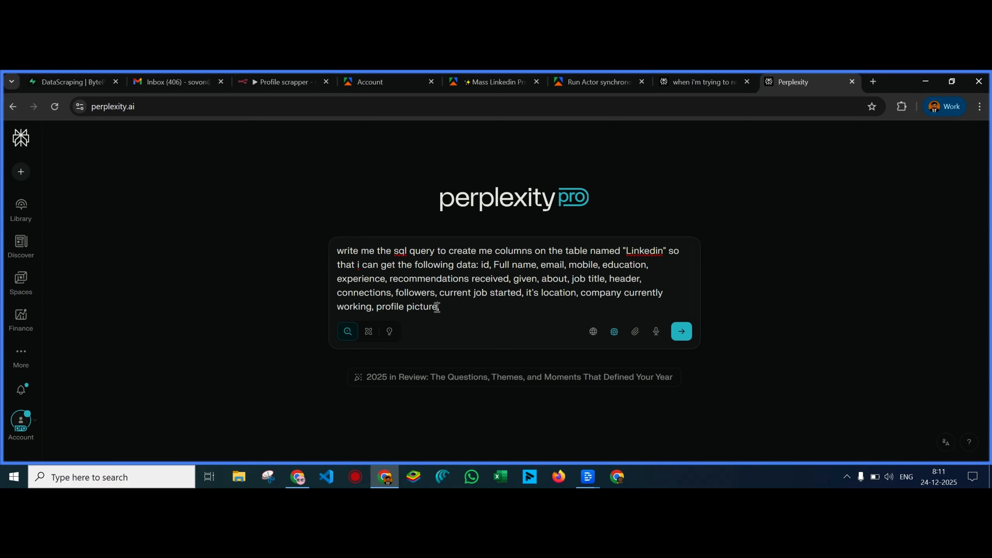
text(gh quali)
key(BackSpace)
key(BackSpace)
key(BackSpace)
key(BackSpace)
key(BackSpace)
key(BackSpace)
key(BackSpace)
key(BackSpace)
key(BackSpace)
Check the remaining profile fields in the n8n node's input schema and append "skills," to the Perplexity prompt's data list
click(277, 82)
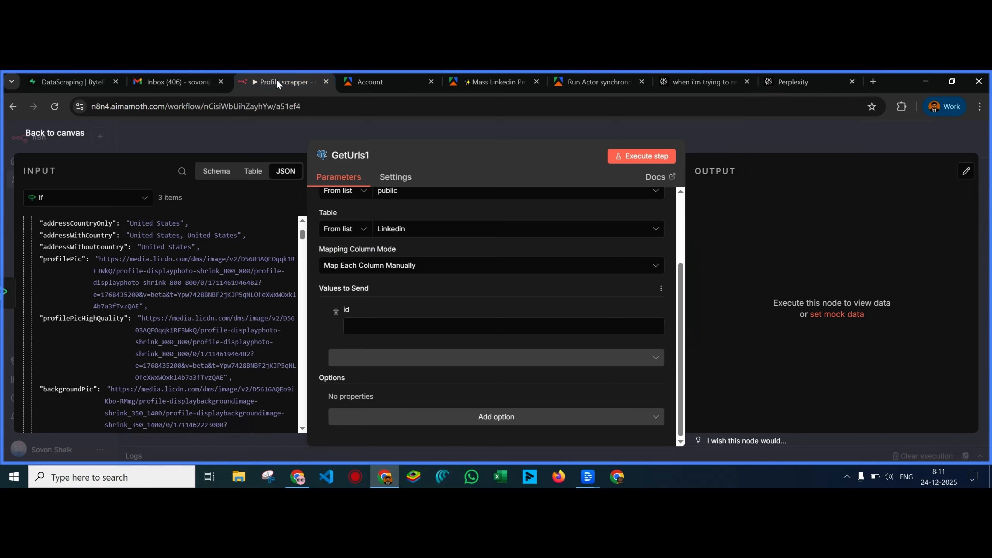
scroll(163, 315, down, 5)
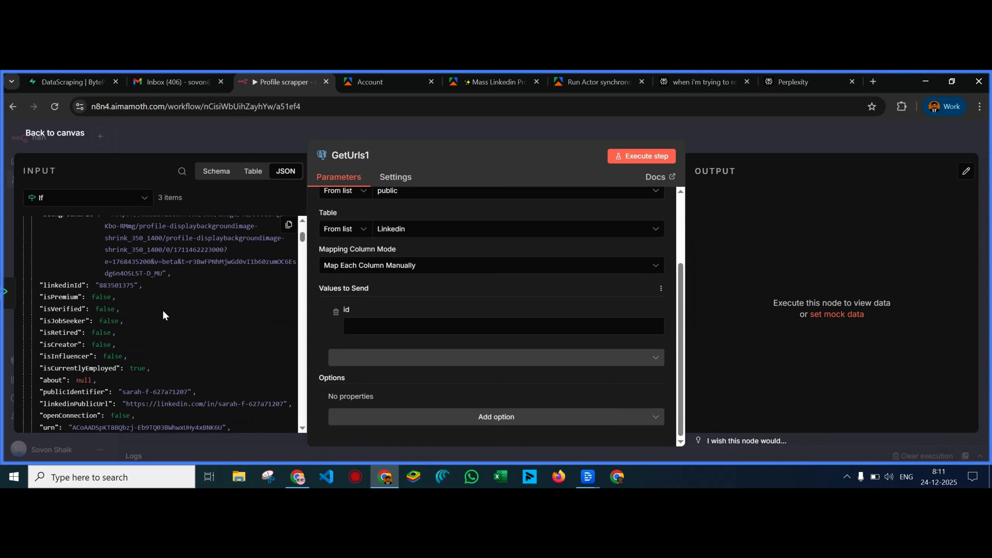
scroll(163, 315, down, 3)
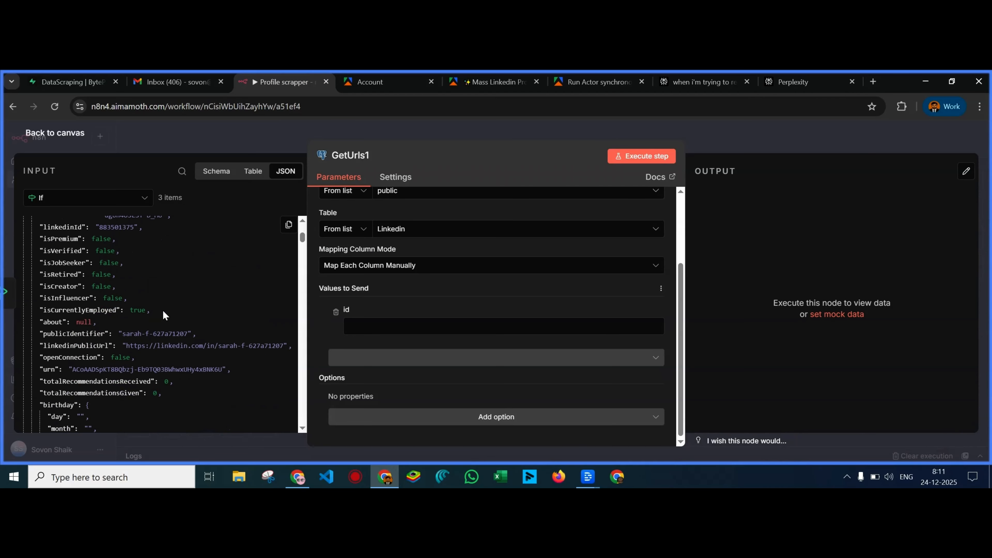
scroll(165, 276, down, 3)
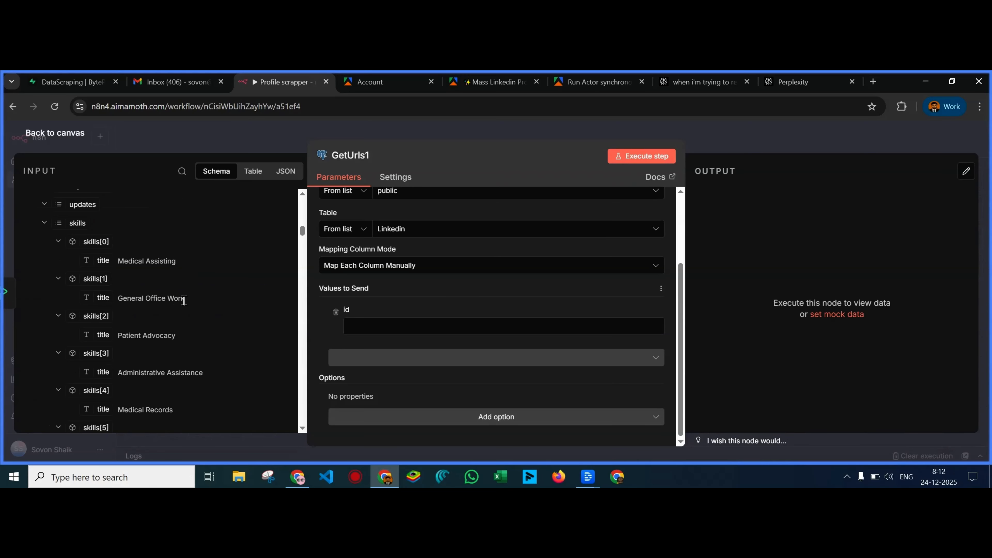
scroll(184, 301, down, 6)
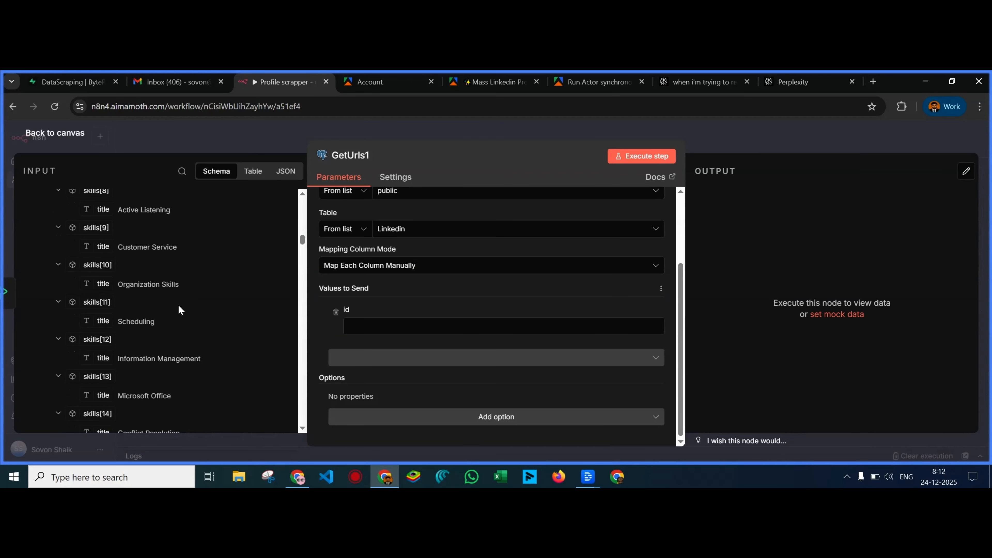
click(703, 81)
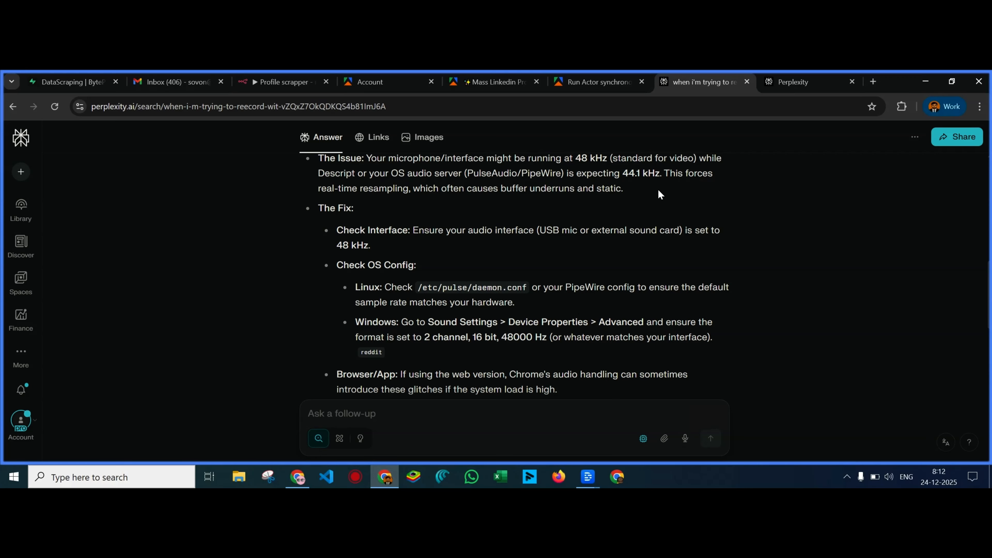
click(775, 90)
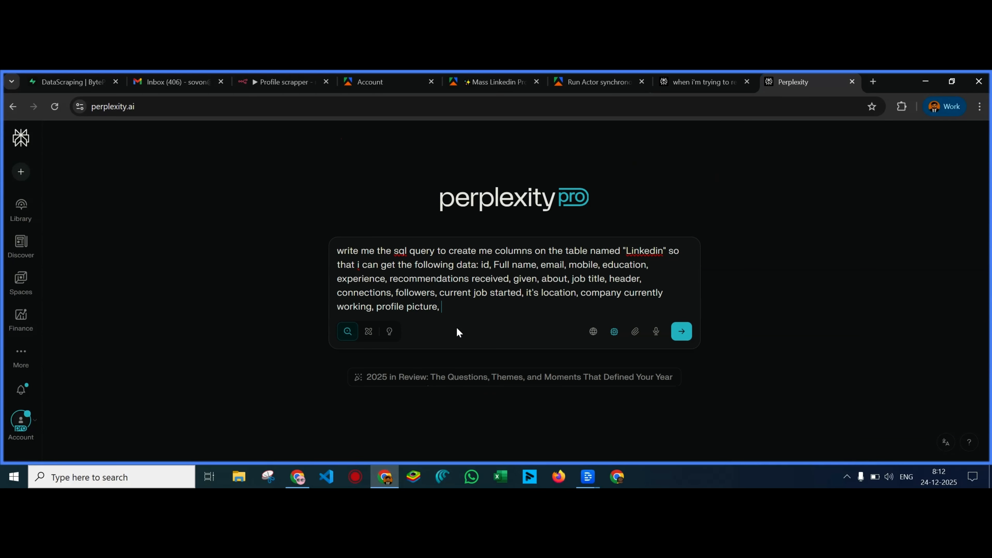
text(skills,)
Return to the n8n node's input schema and collapse the skills and educations lists
click(280, 85)
scroll(102, 284, up, 10)
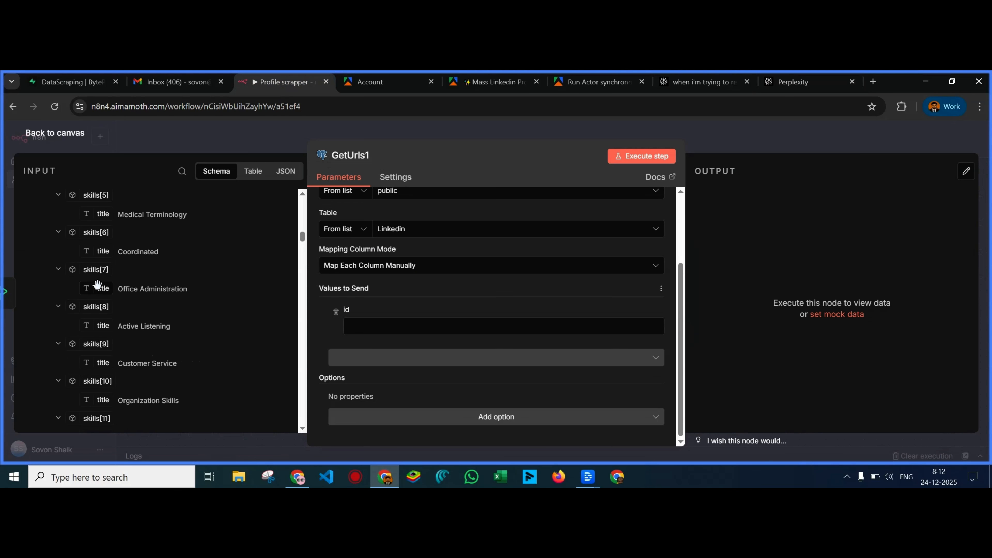
click(45, 282)
scroll(153, 291, down, 2)
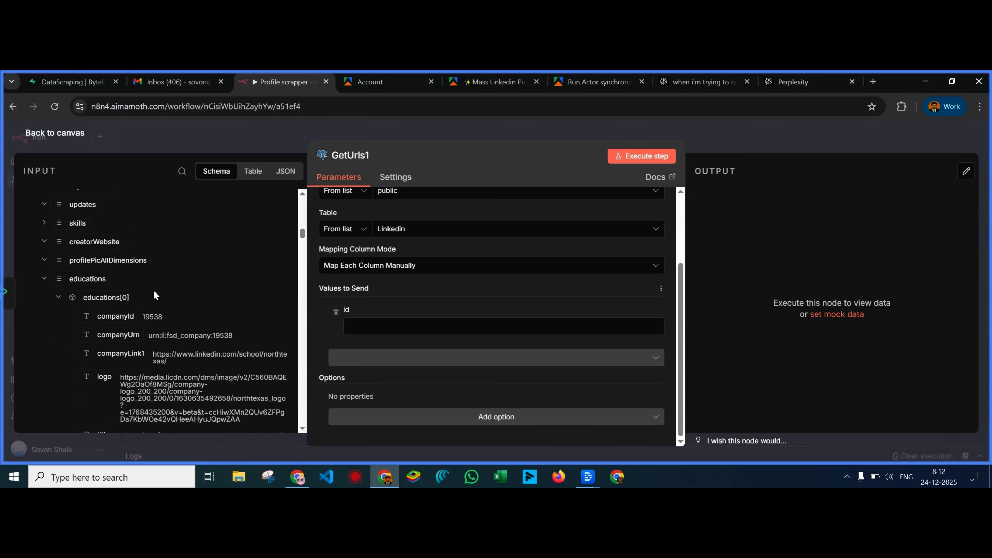
click(43, 281)
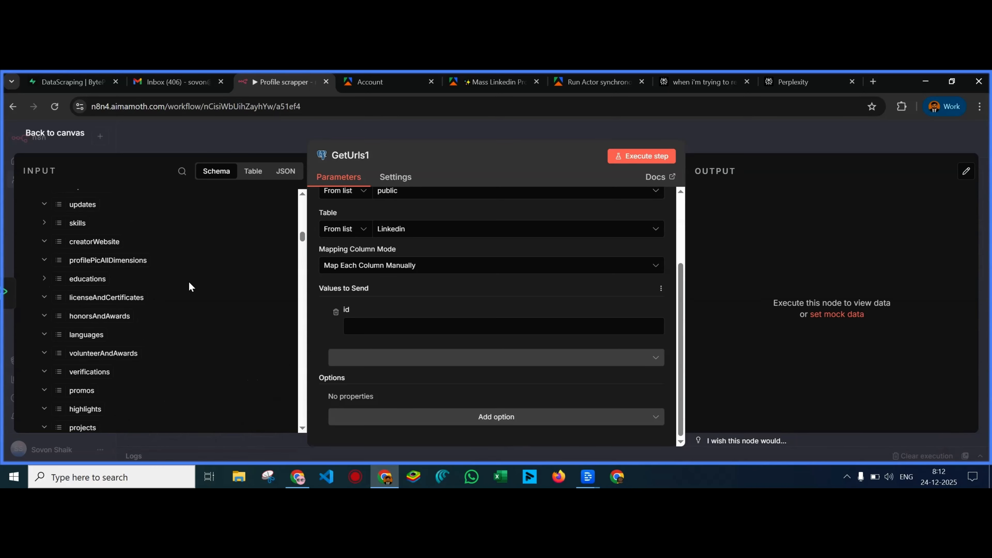
Examine the schema fields below educations, including the peopleAlsoViewed entries, and collapse the peopleAlsoViewed list
scroll(189, 287, down, 2)
scroll(167, 323, down, 5)
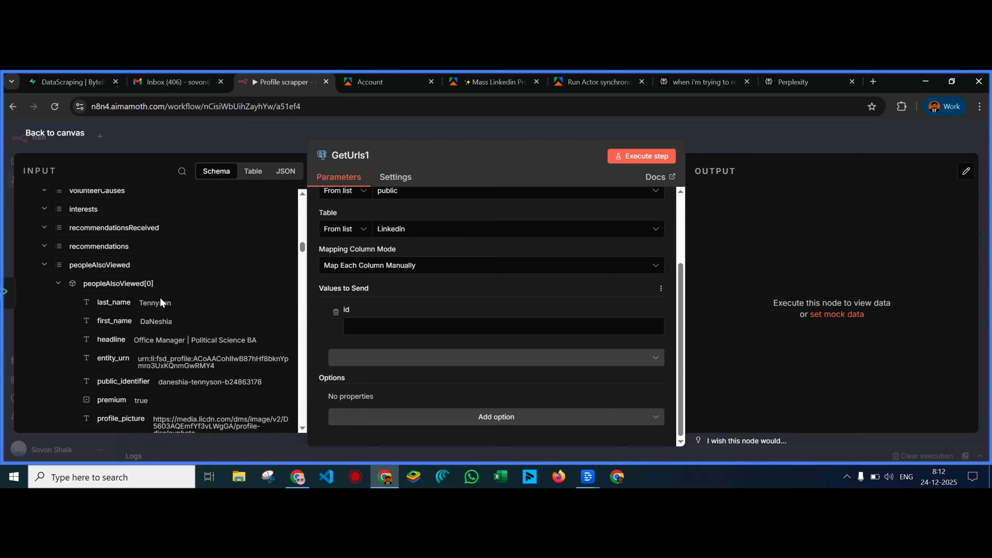
scroll(185, 306, down, 4)
scroll(142, 375, up, 1)
scroll(135, 386, down, 5)
scroll(135, 386, up, 3)
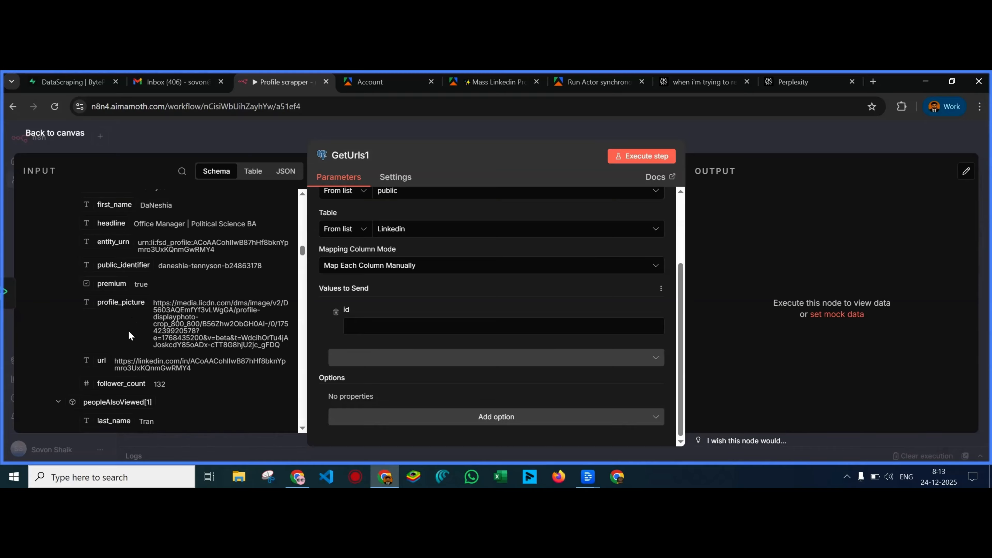
scroll(129, 334, up, 1)
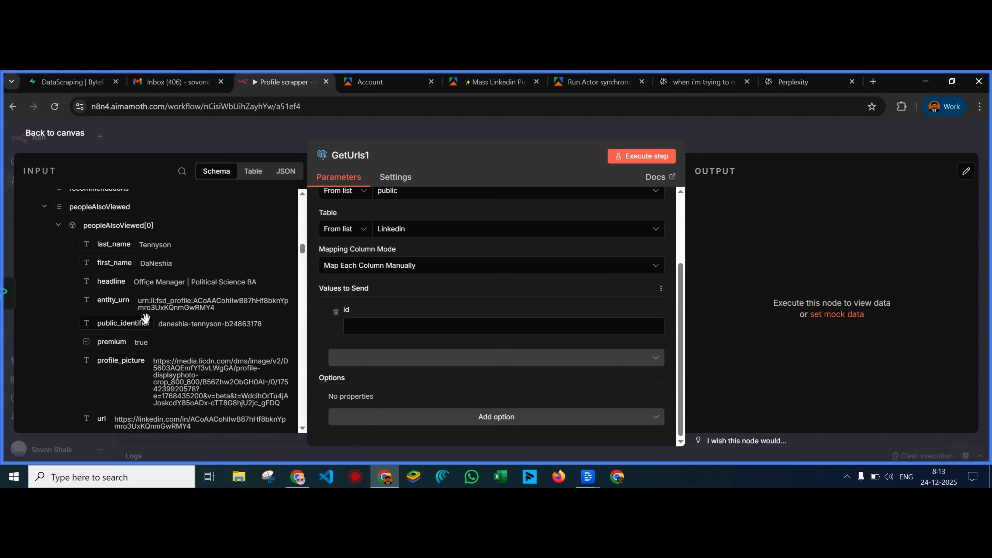
scroll(136, 359, down, 8)
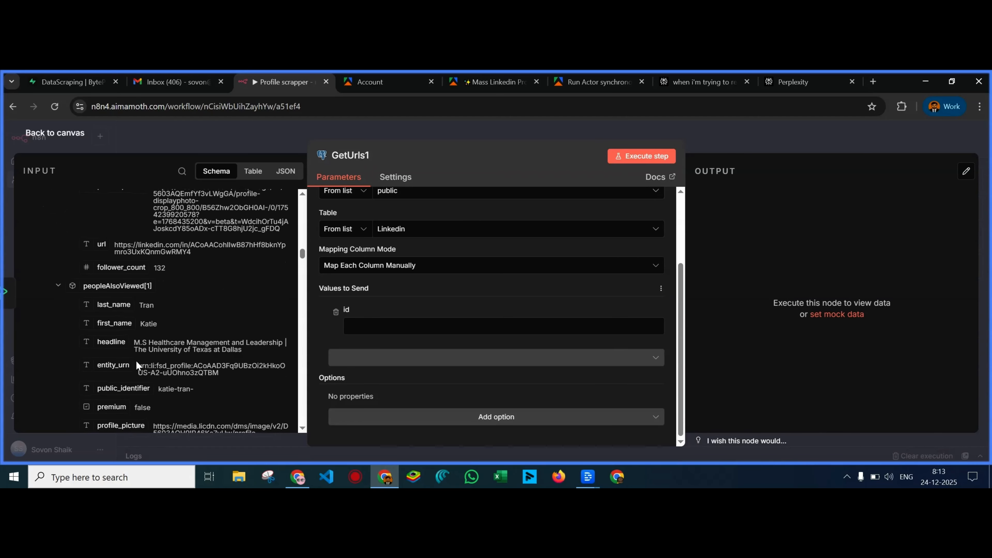
scroll(135, 360, down, 8)
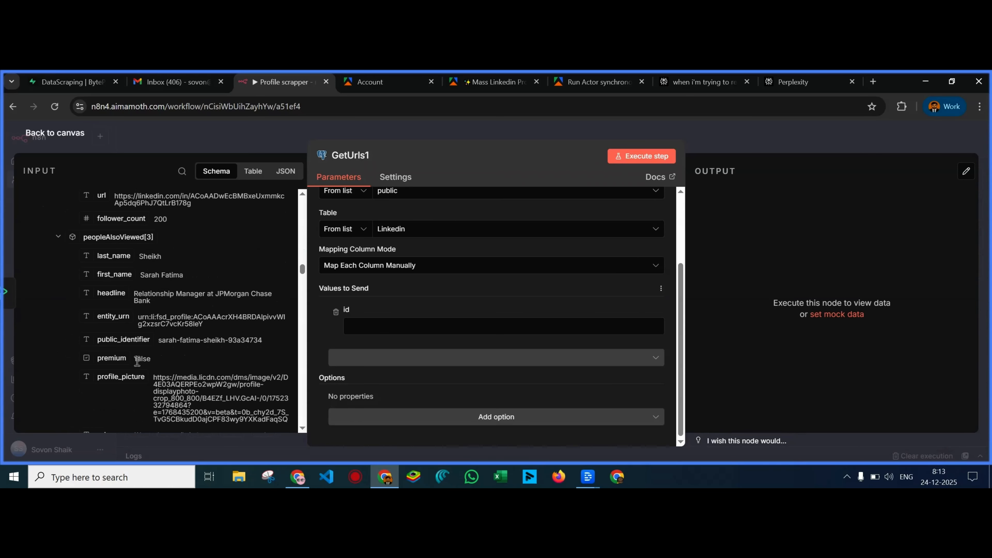
scroll(136, 361, down, 8)
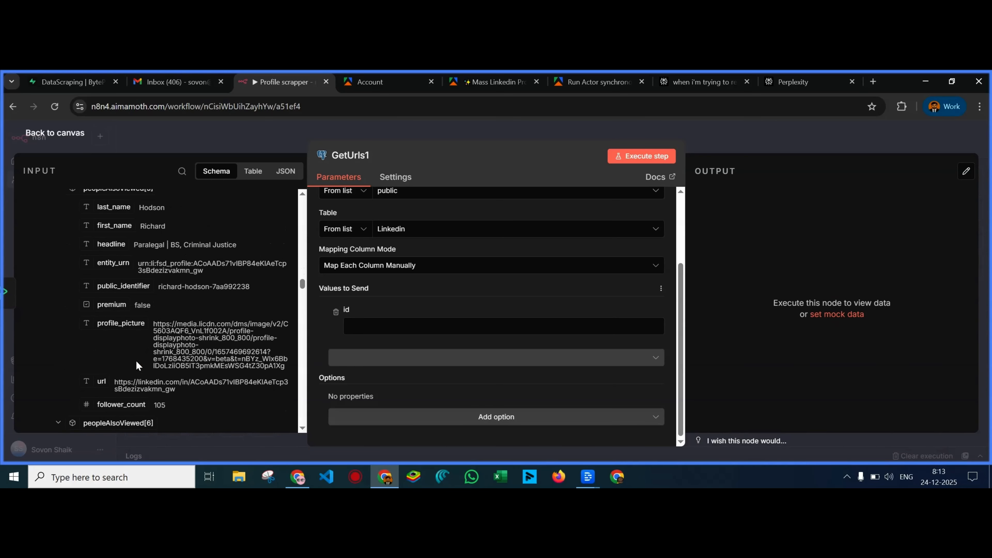
scroll(136, 361, down, 5)
scroll(135, 361, up, 7)
scroll(135, 361, up, 20)
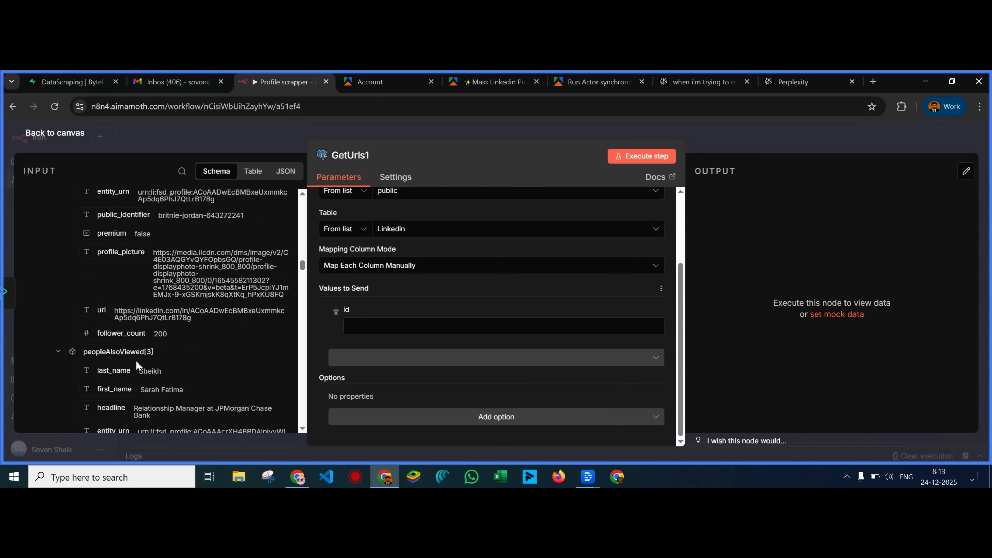
scroll(136, 360, up, 6)
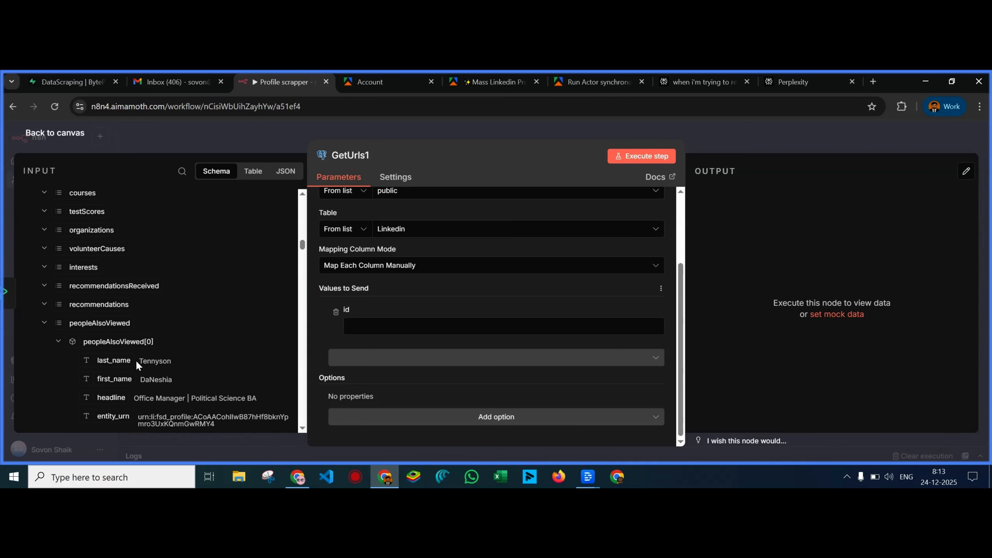
click(45, 323)
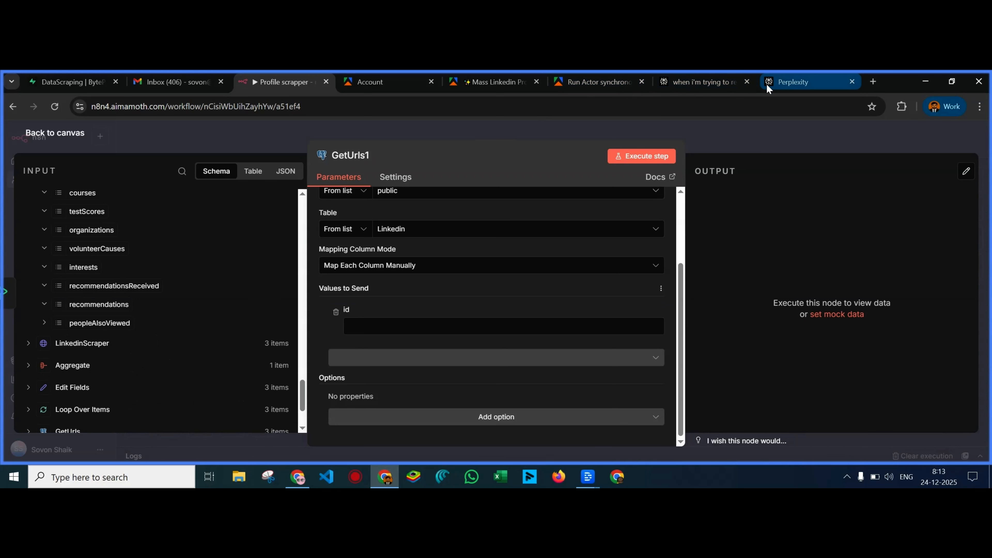
Append "people also viewed" to the Perplexity prompt's data list and return to the n8n node's input schema
click(794, 82)
text(people malso)
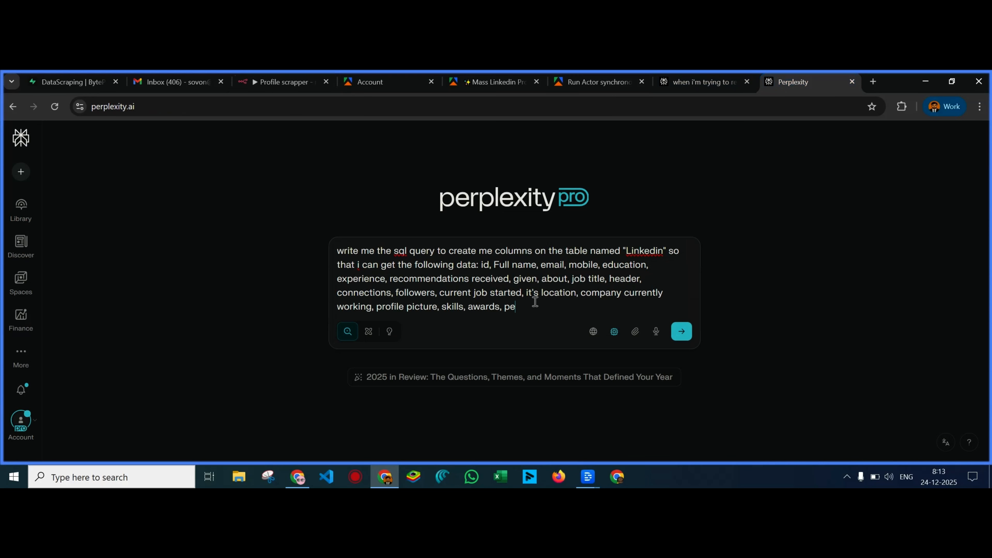
key(BackSpace)
key(BackSpace)
key(BackSpace)
key(BackSpace)
key(BackSpace)
text(also viewed)
click(265, 80)
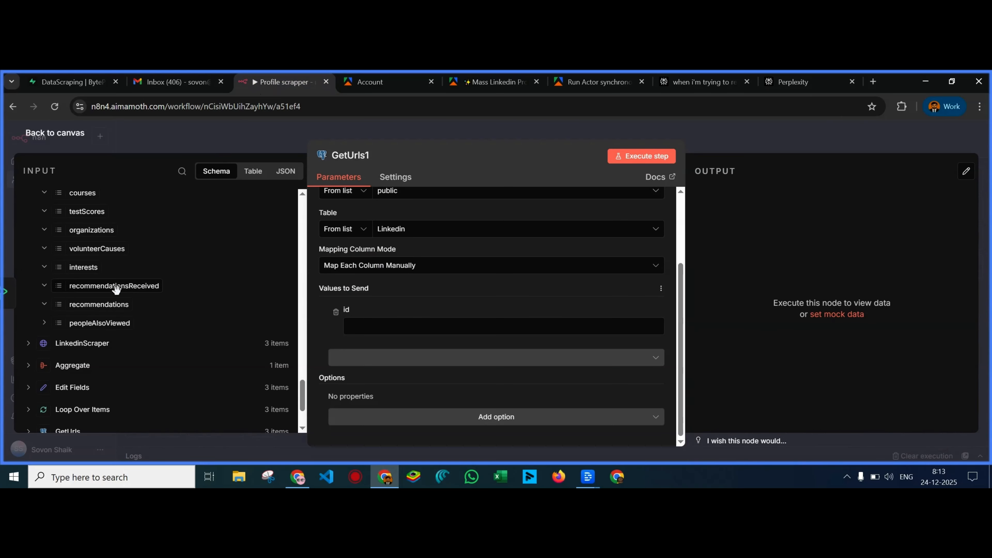
Recheck the profile fields in the n8n node's input schema and append "volunteer causes" to the Perplexity prompt's data list
scroll(74, 272, up, 10)
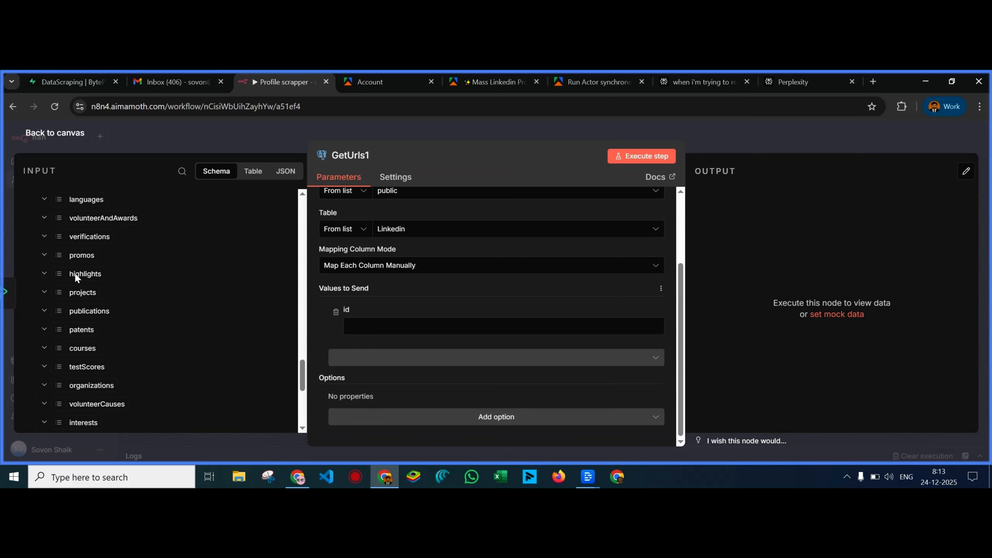
scroll(74, 273, up, 8)
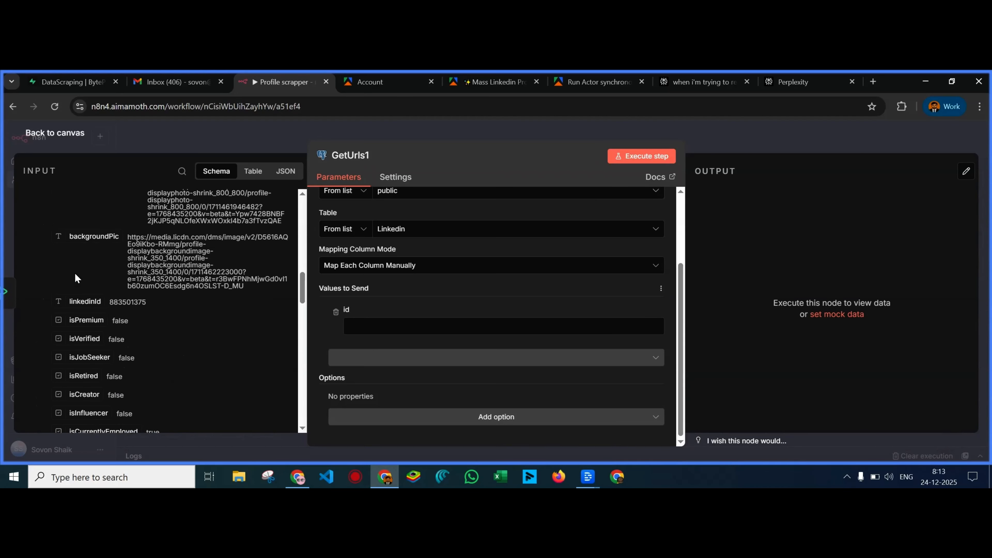
scroll(74, 273, down, 10)
scroll(74, 272, down, 2)
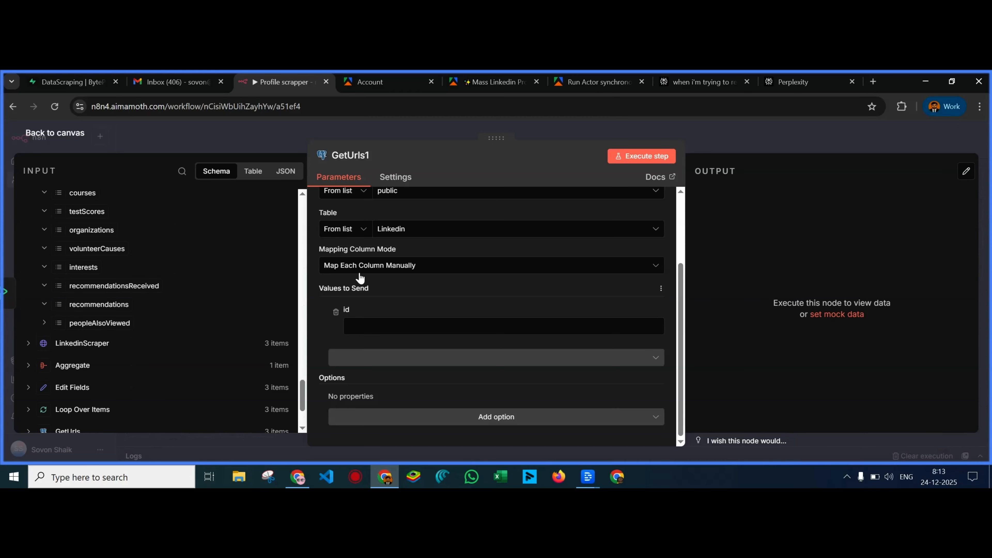
click(793, 89)
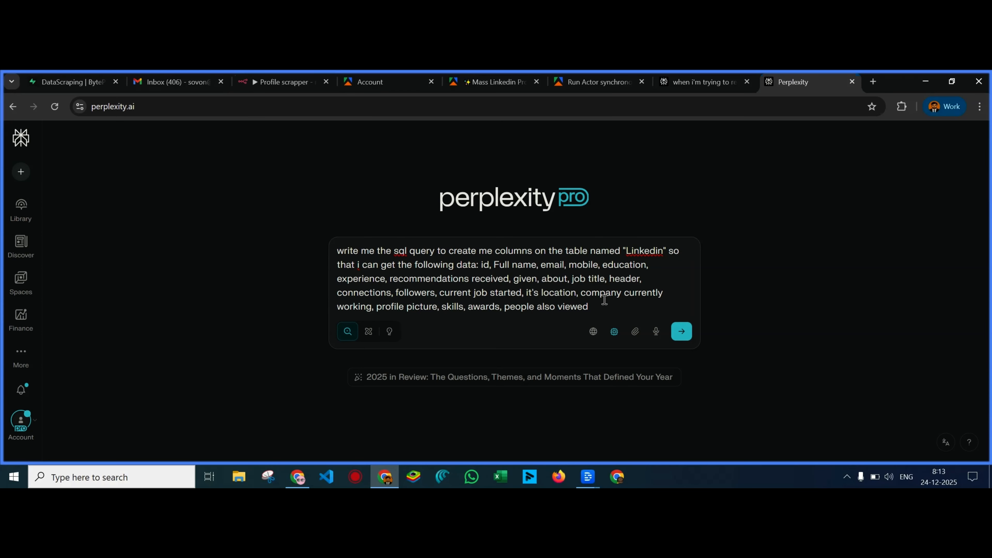
text(volunteer)
text( causes)
Add an instruction to make column names without any separation in between and easy to refer later, and submit the prompt
text(. now)
text(, while crea)
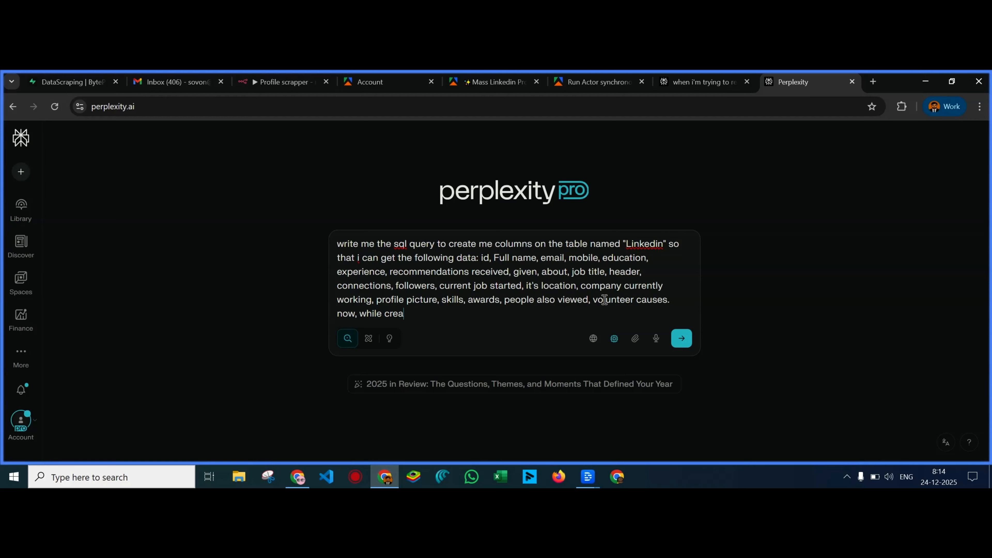
text(ting the column names, m)
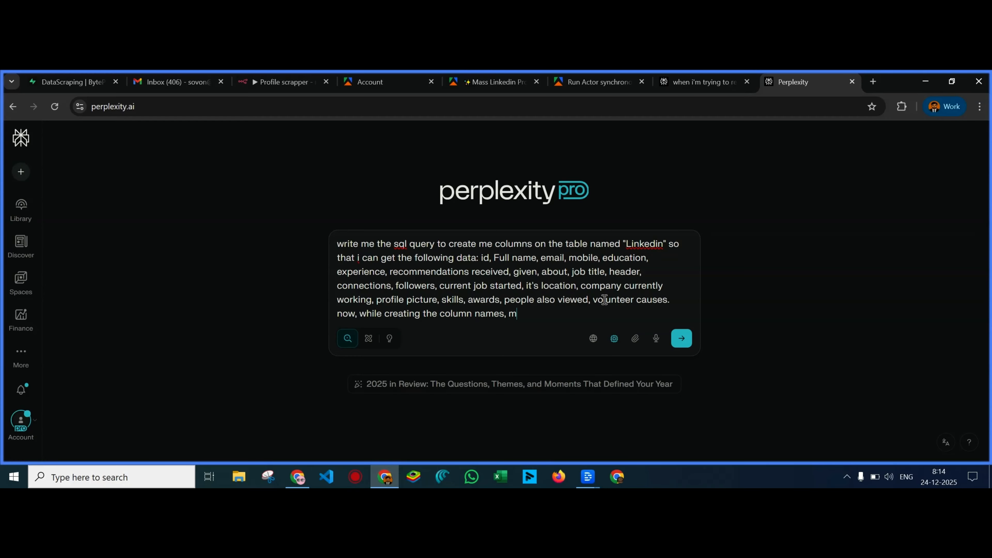
text(ake it without any separation in)
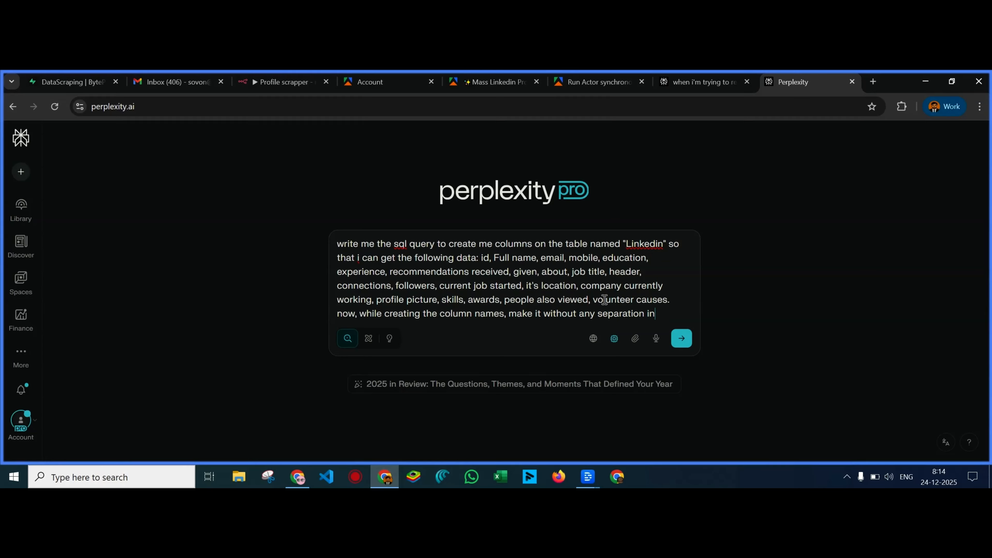
text( between and )
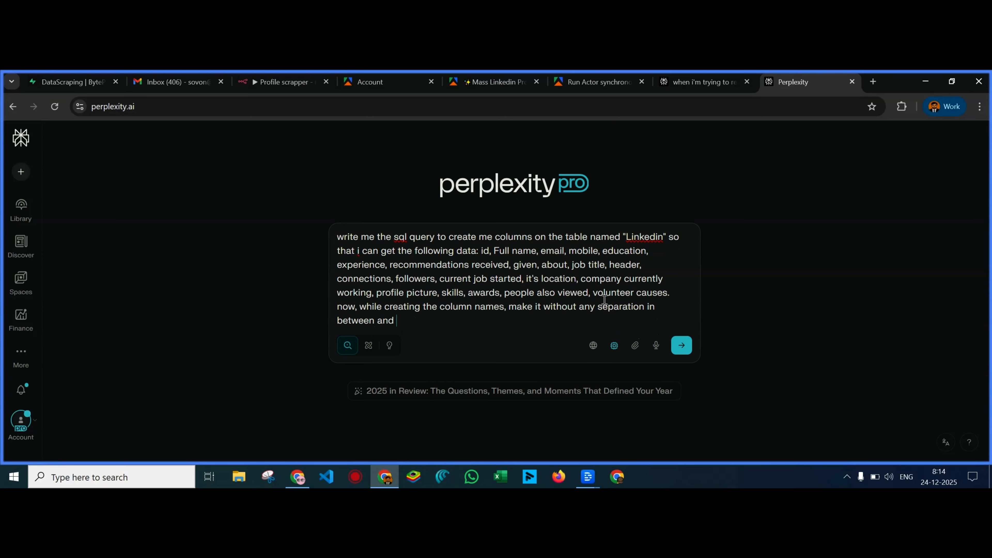
text(rename the columns in such a way so that)
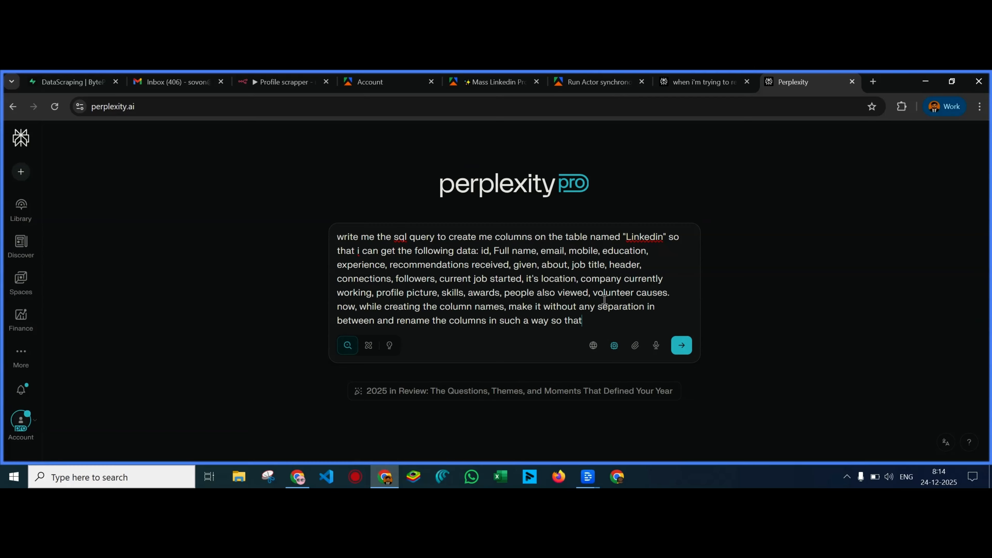
text( it becomes easy to refer later)
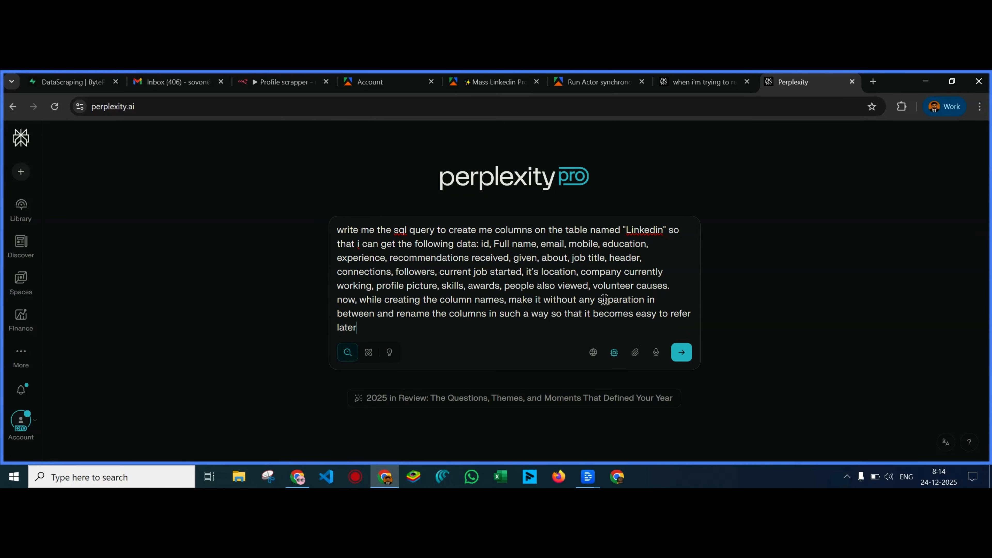
key(Return)
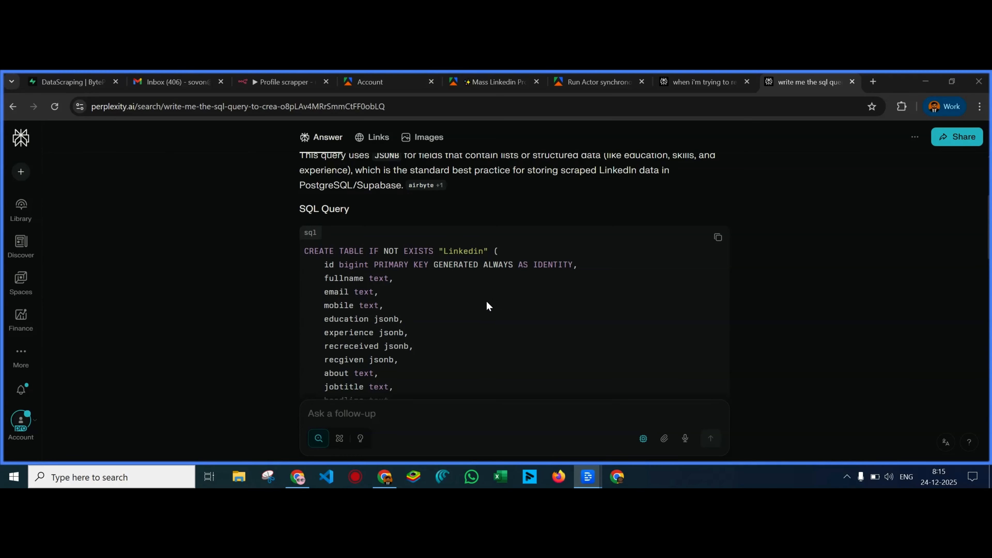
Review the column names and types in the generated CREATE TABLE query and copy the query
scroll(463, 321, down, 5)
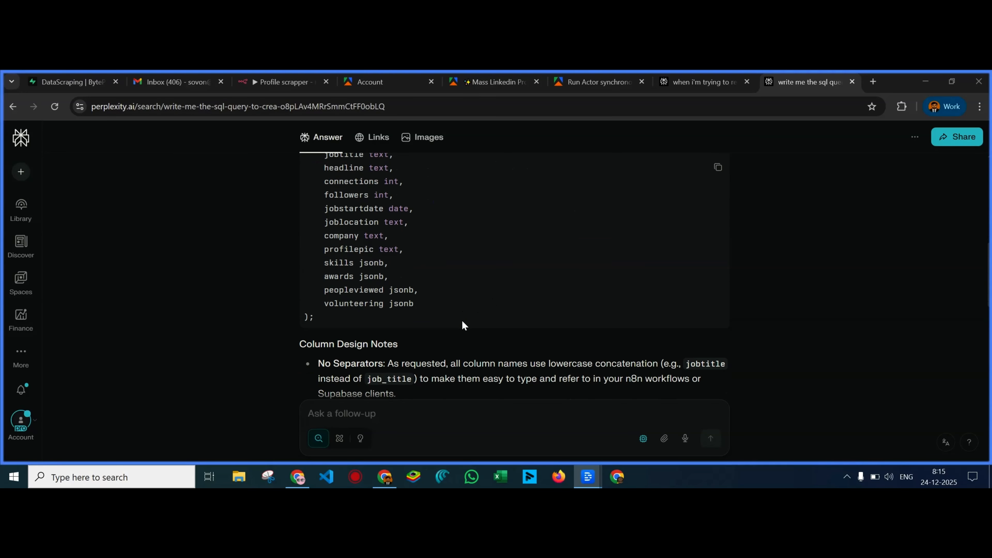
scroll(461, 320, up, 3)
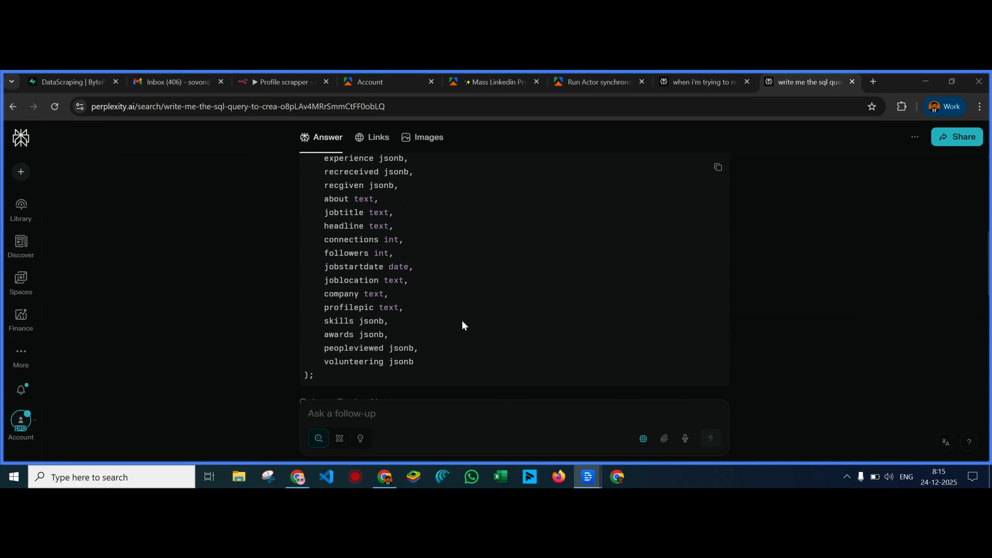
scroll(425, 306, up, 1)
drag(390, 258, 413, 367)
click(416, 307)
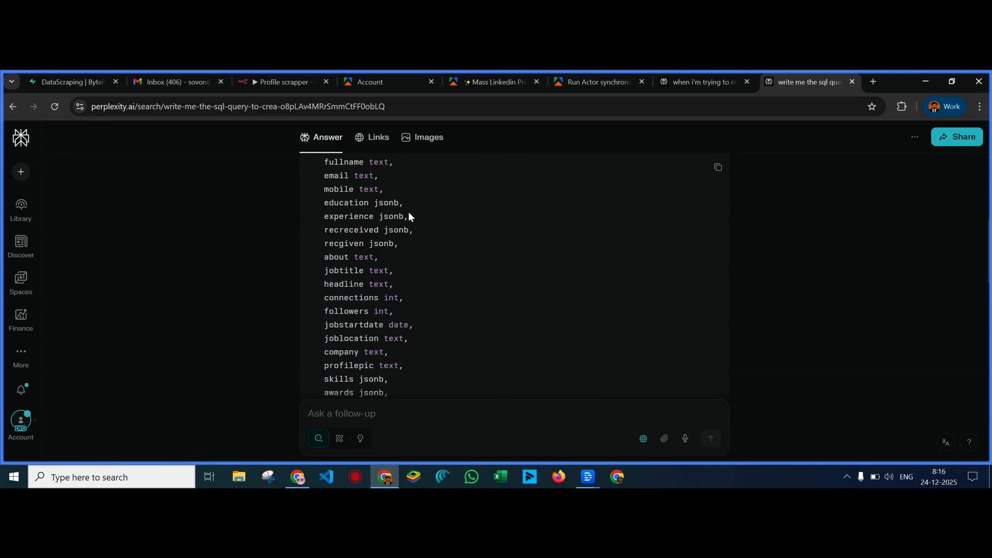
drag(406, 200, 417, 242)
scroll(726, 213, up, 3)
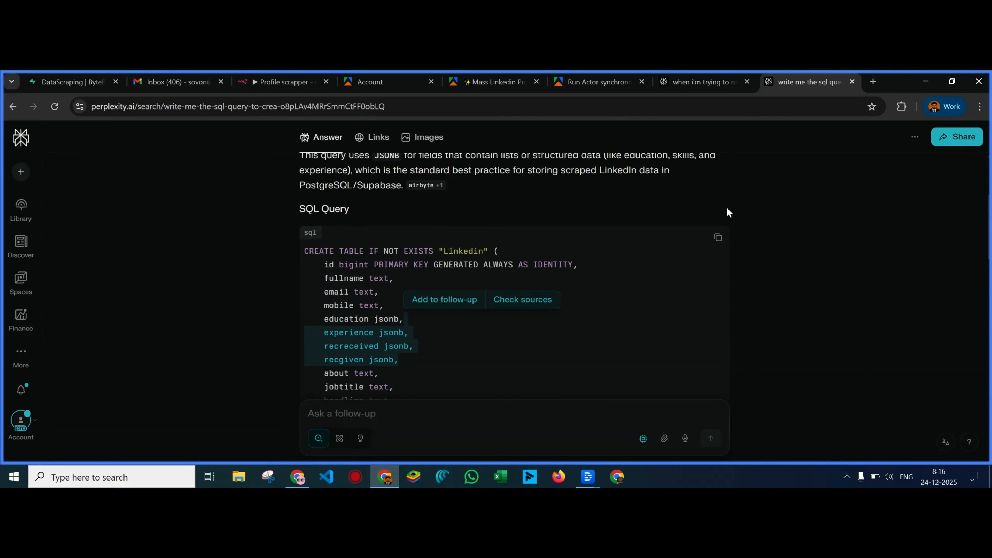
click(718, 237)
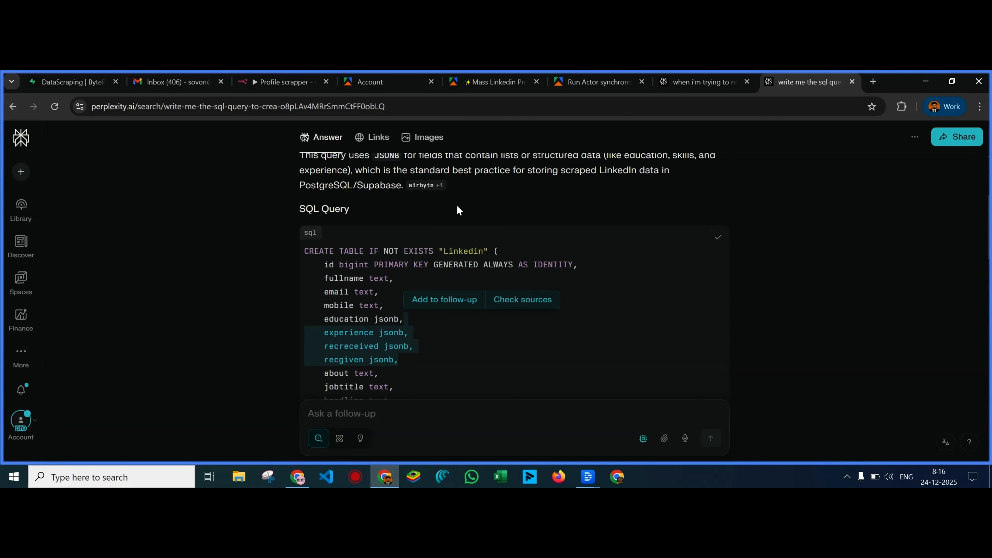
In Supabase's SQL editor, replace the existing query with the copied CREATE TABLE query, run it and check the Linkedin table
click(301, 484)
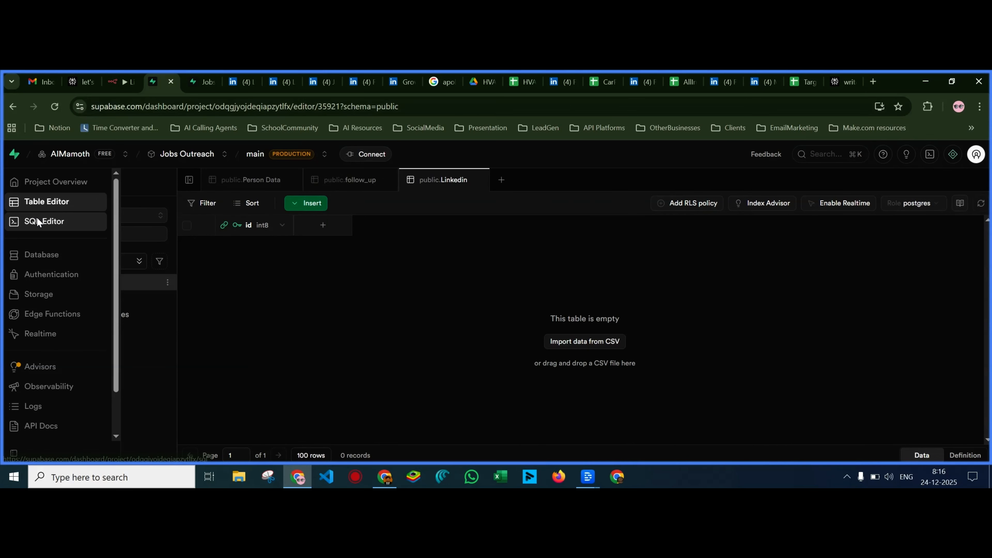
click(38, 222)
click(212, 223)
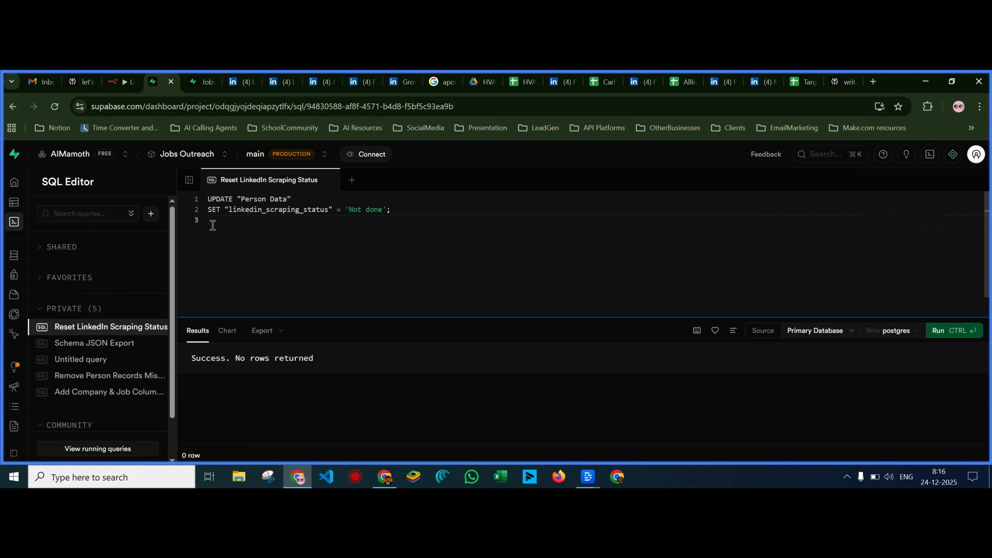
key(ctrl+a)
key(ctrl+v)
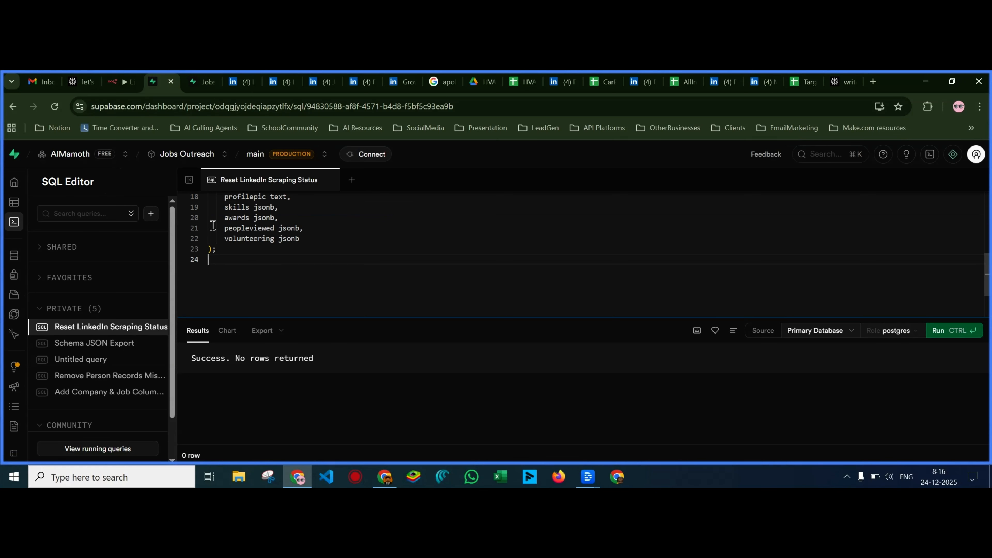
click(939, 331)
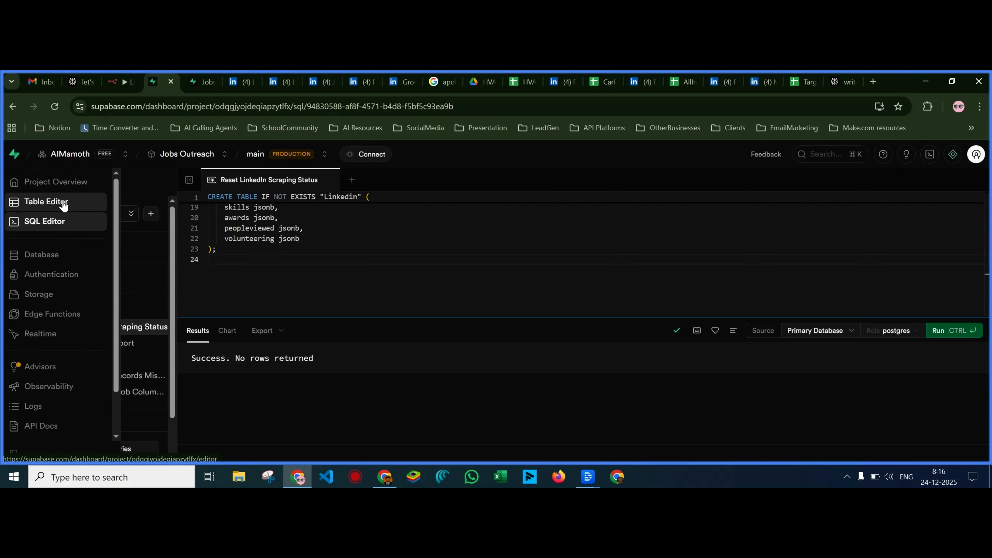
click(59, 203)
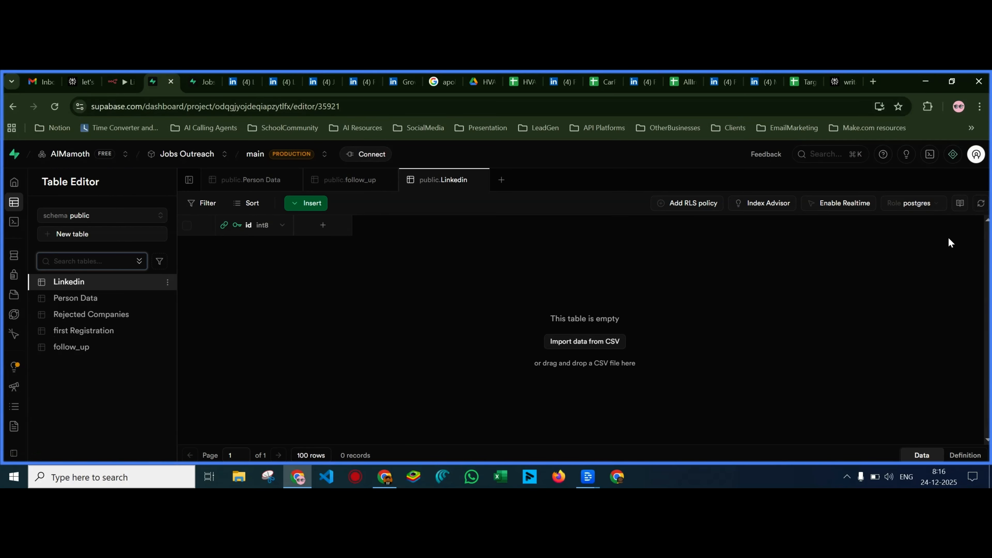
Return to Perplexity, review the ALTER TABLE query that adds the columns to "Linkedin", and copy it
key(alt+Tab)
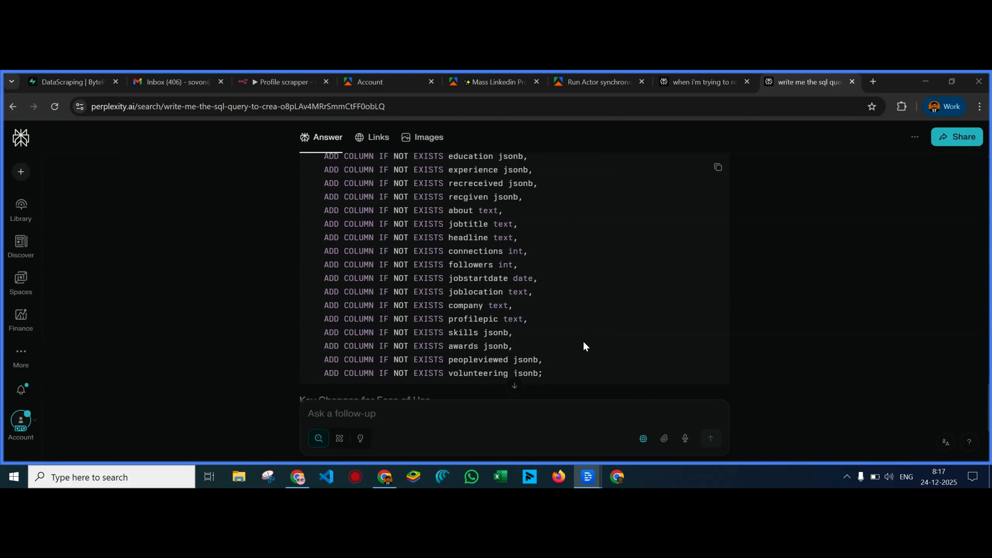
scroll(584, 341, up, 3)
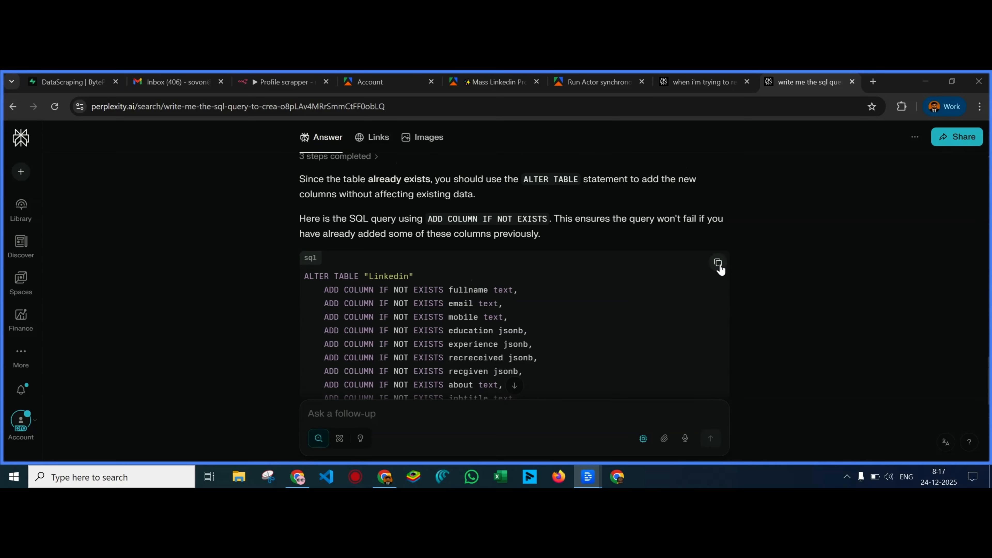
click(718, 263)
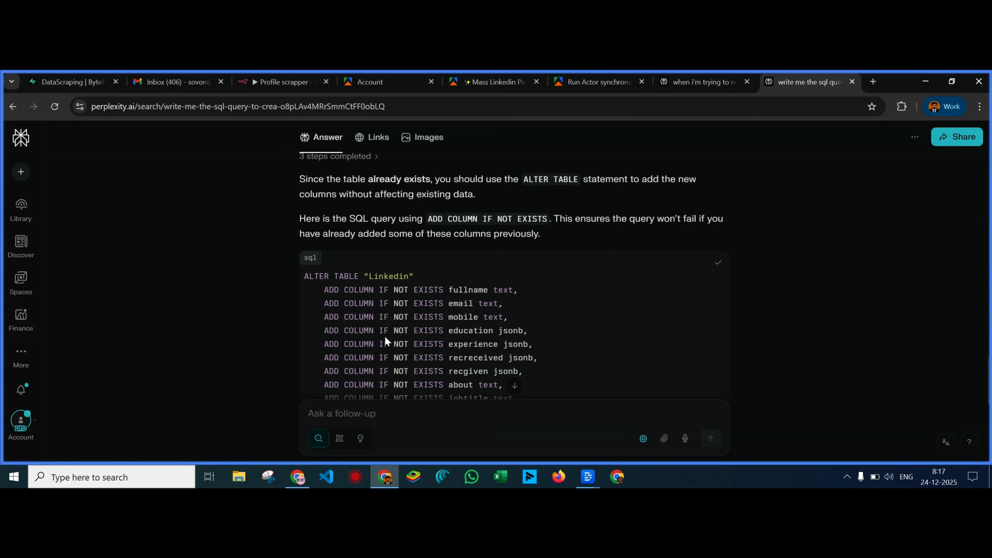
scroll(430, 333, down, 1)
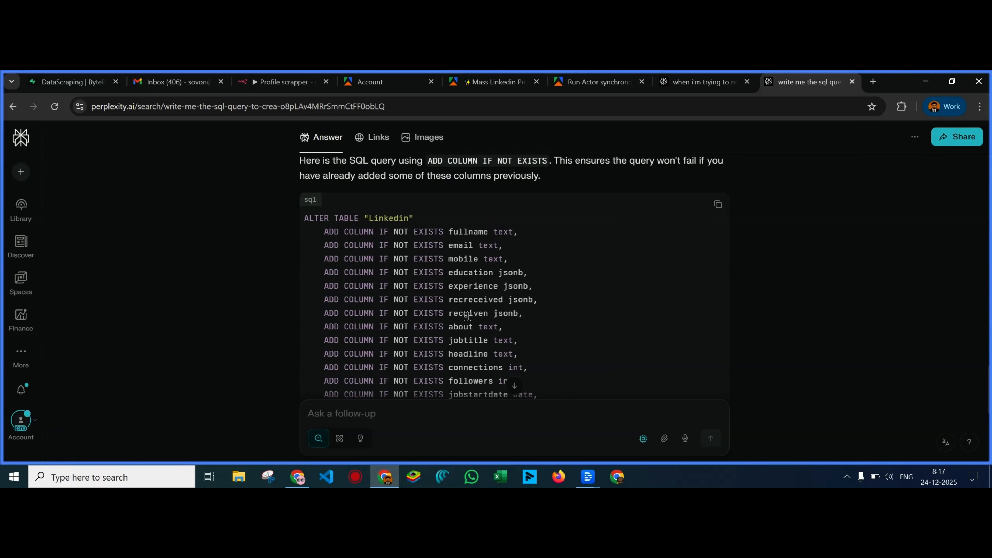
scroll(464, 329, down, 1)
scroll(464, 339, down, 1)
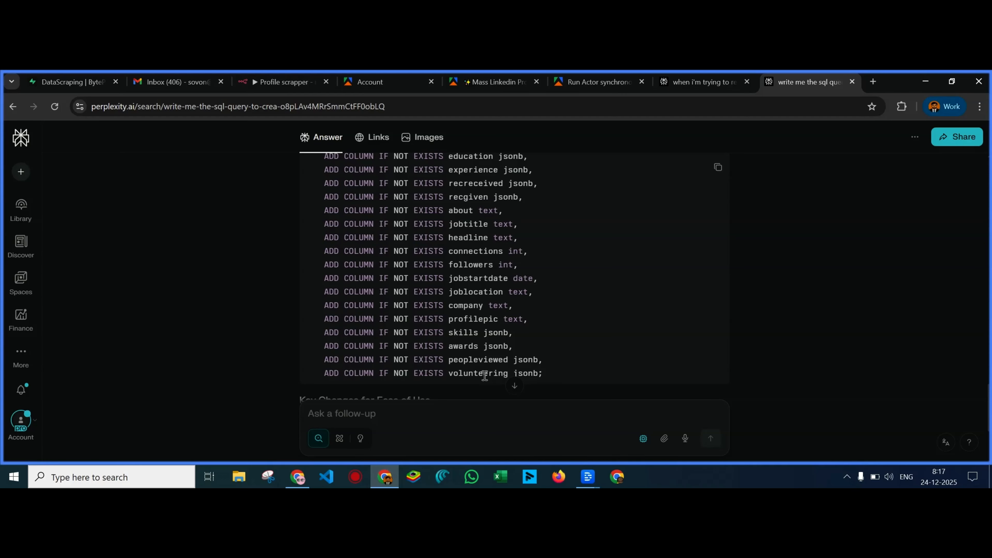
click(718, 167)
Replace the CREATE TABLE query in Supabase's SQL editor with the copied ALTER TABLE "Linkedin" query and run it
key(alt+Tab)
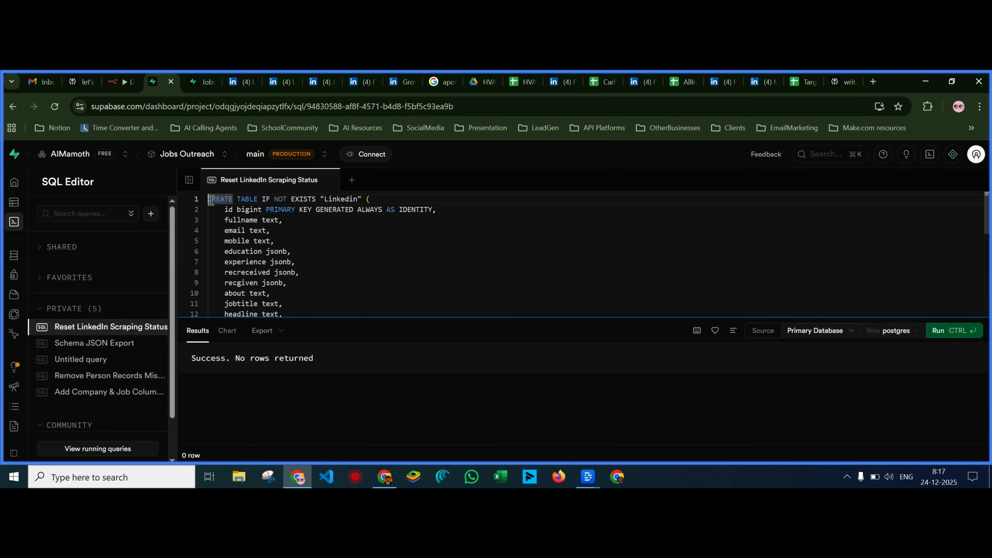
key(shift+Down)
key(Down)
key(Down)
key(Down)
key(Down)
key(Down)
key(Down)
key(Down)
key(Down)
key(Down)
key(Down)
key(Down)
key(Down)
key(Down)
key(Down)
key(Down)
key(Down)
key(Down)
key(Down)
key(Down)
key(Down)
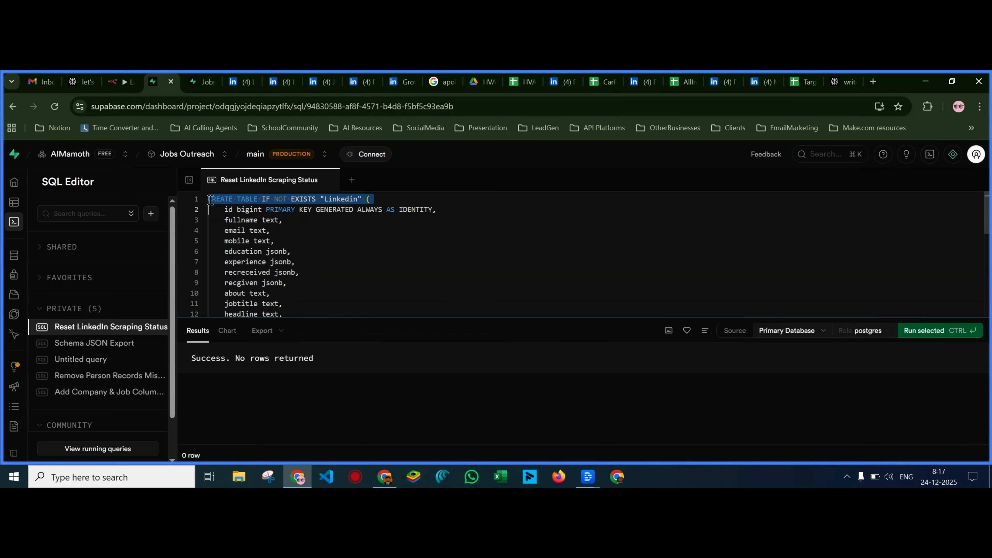
key(ctrl+v)
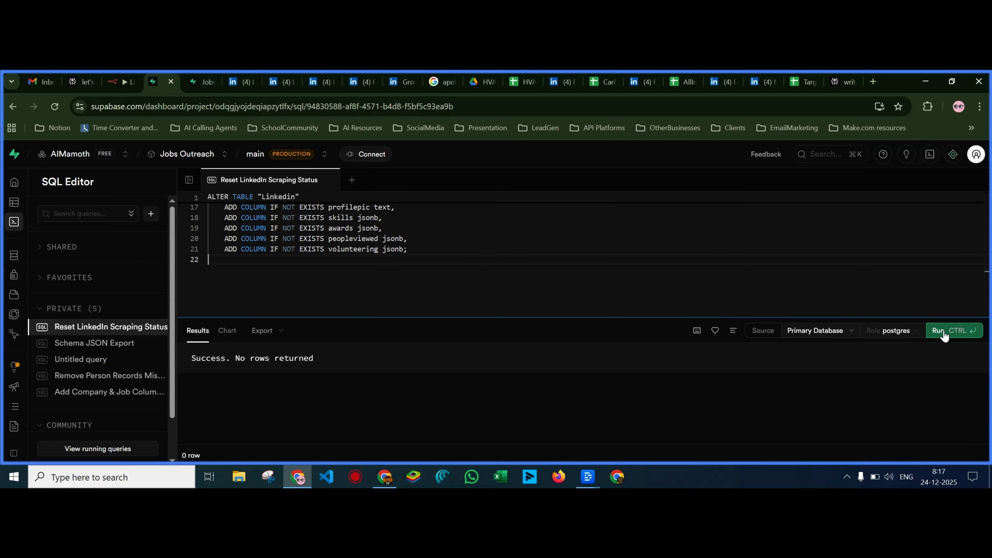
click(945, 333)
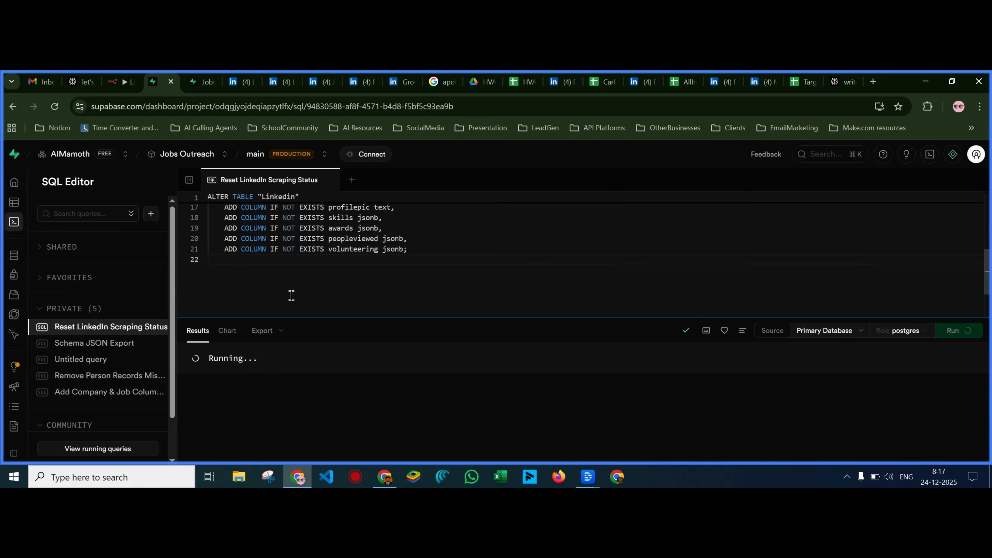
Open the Linkedin table in Supabase's table editor and look through its columns
click(49, 202)
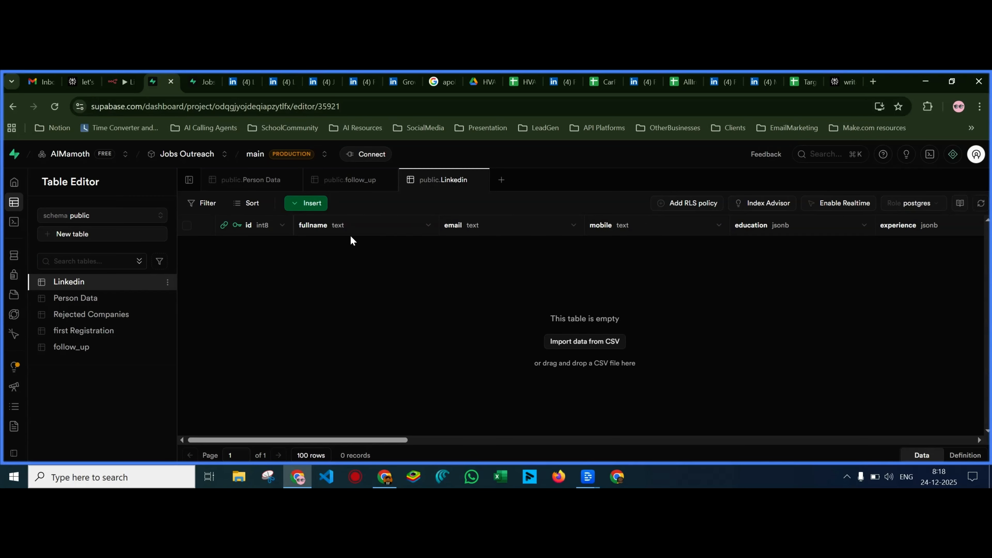
drag(319, 444, 466, 448)
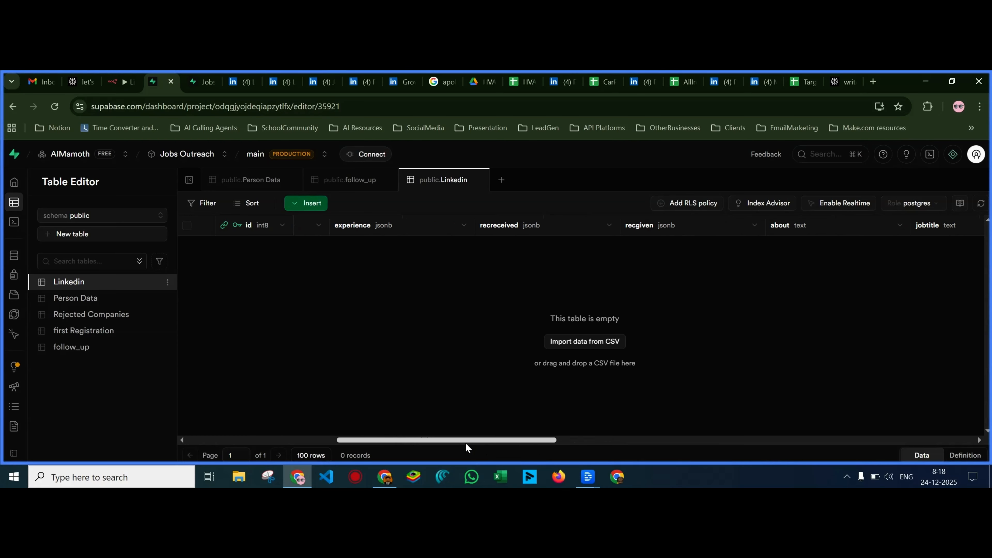
drag(505, 231, 681, 220)
Return to n8n, open the GetUrls1 node and refresh its column list under Values to Send
key(alt+Tab)
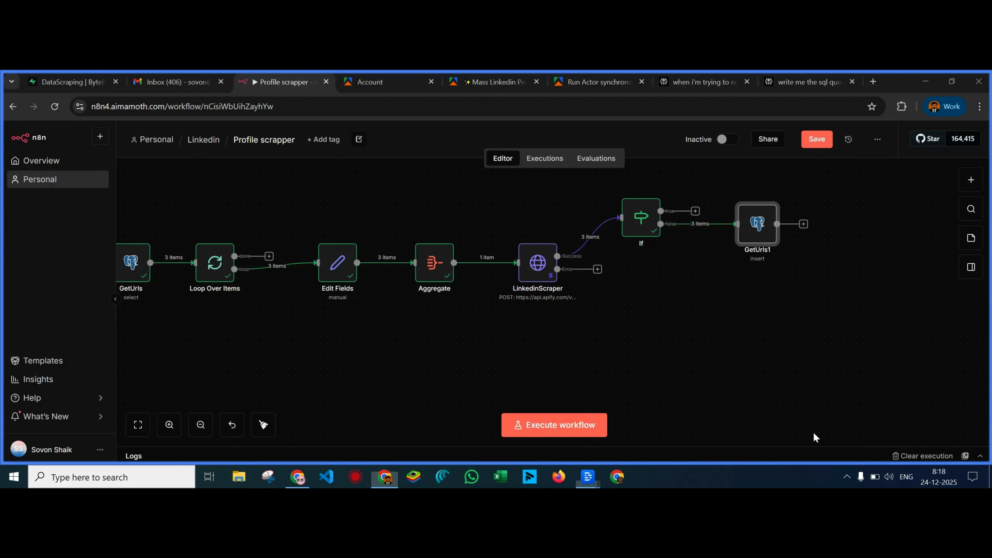
double_click(759, 225)
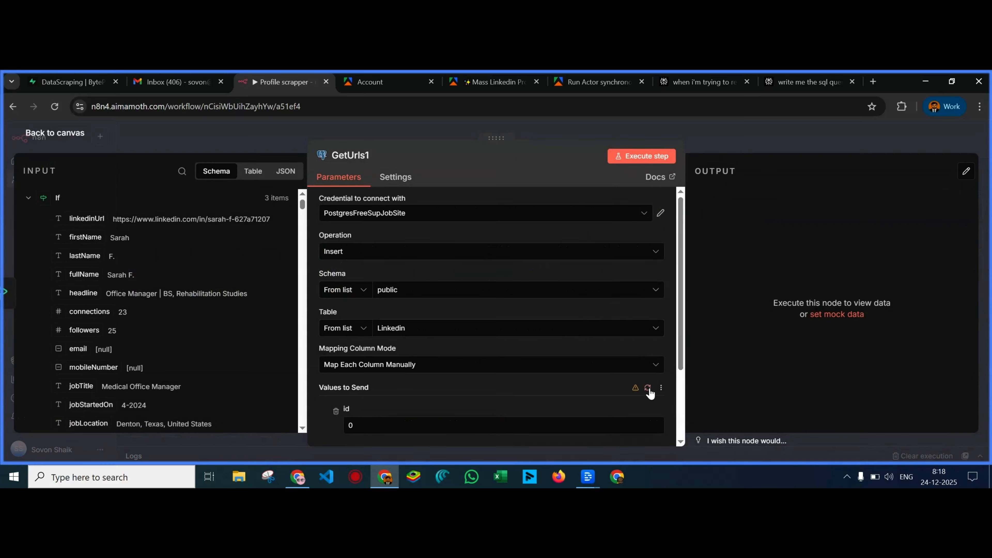
click(647, 387)
scroll(528, 376, down, 4)
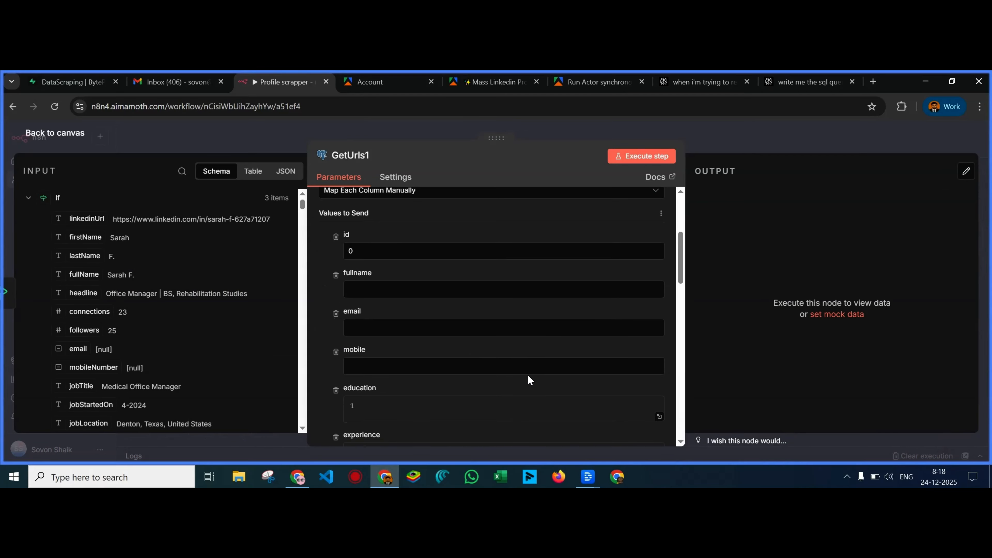
Examine the input fields coming from the If node for a value that suits the id column
click(364, 253)
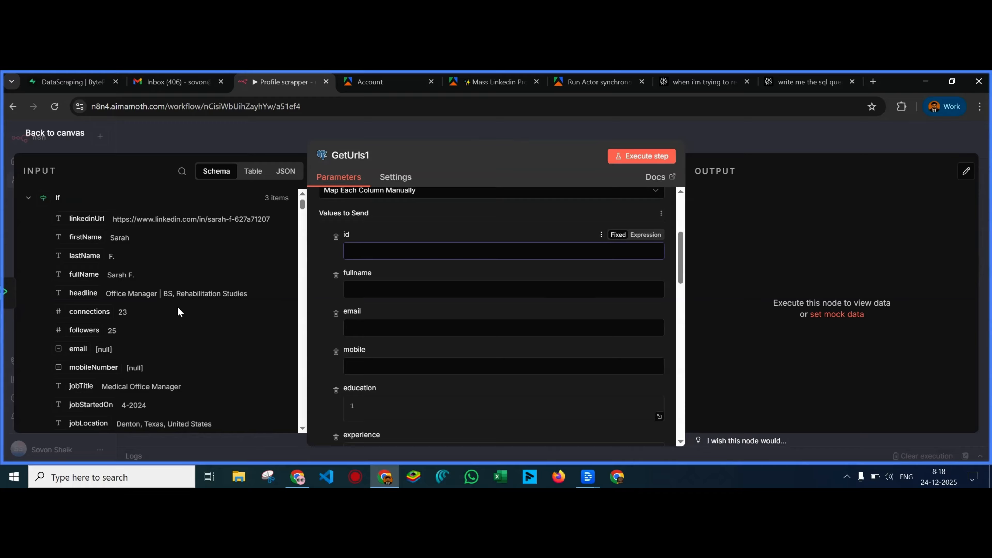
scroll(177, 309, down, 10)
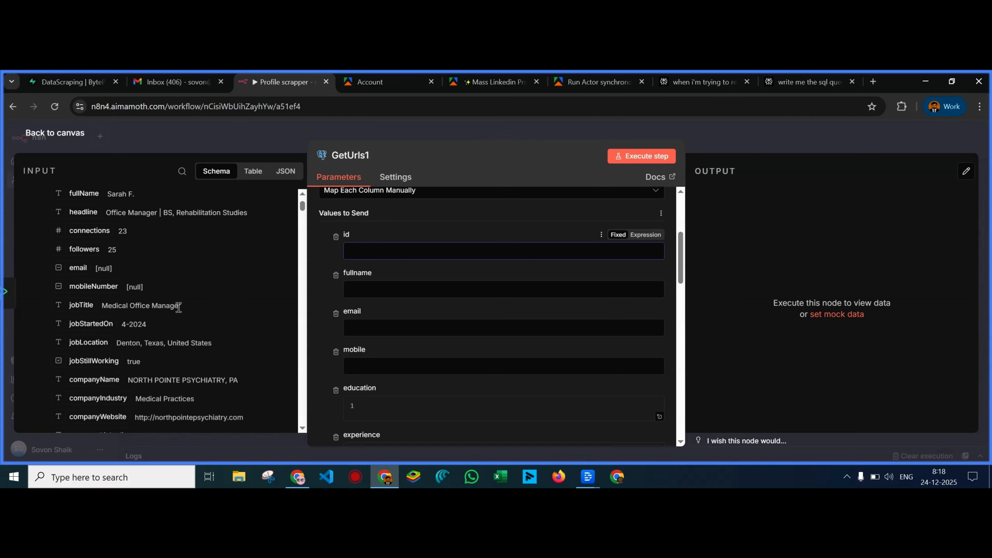
scroll(178, 309, down, 6)
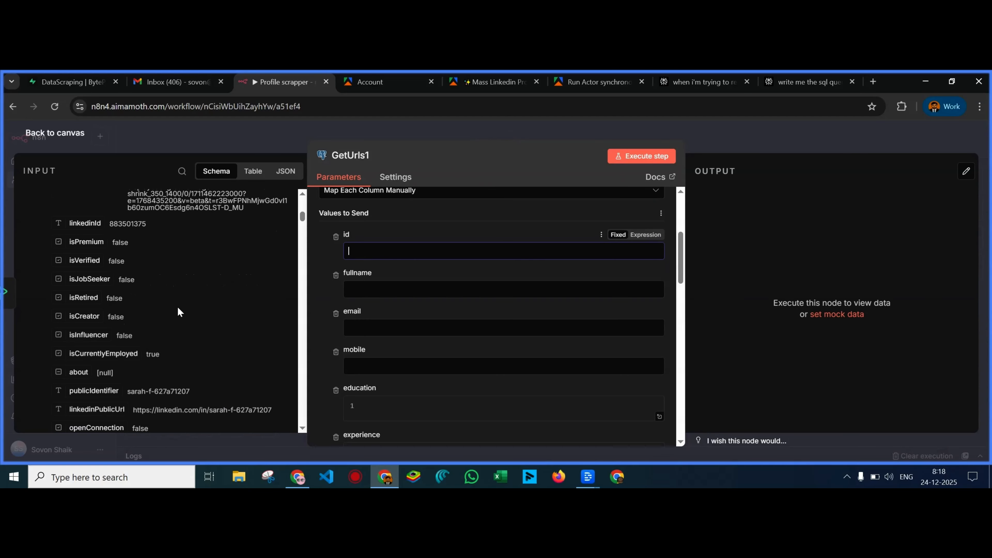
scroll(178, 308, down, 6)
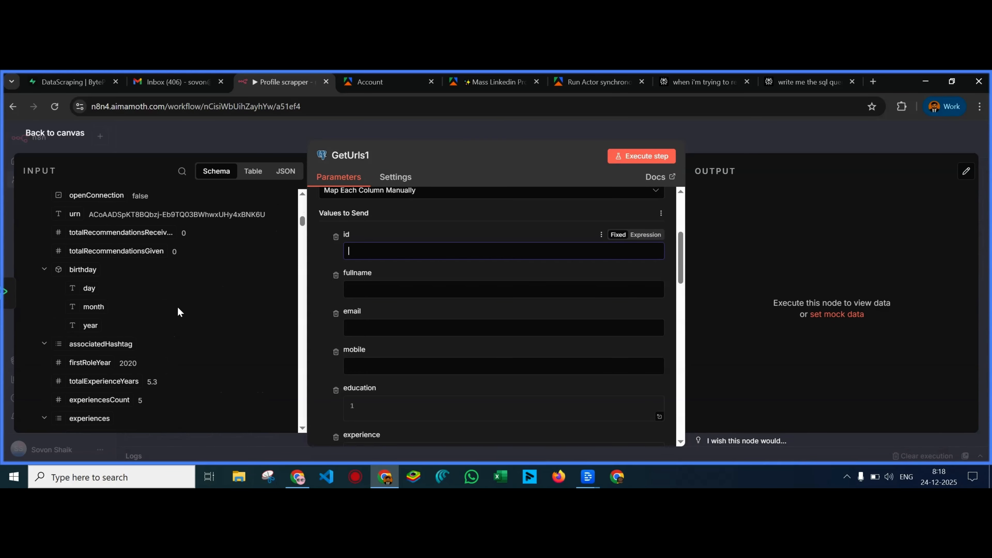
scroll(178, 308, up, 20)
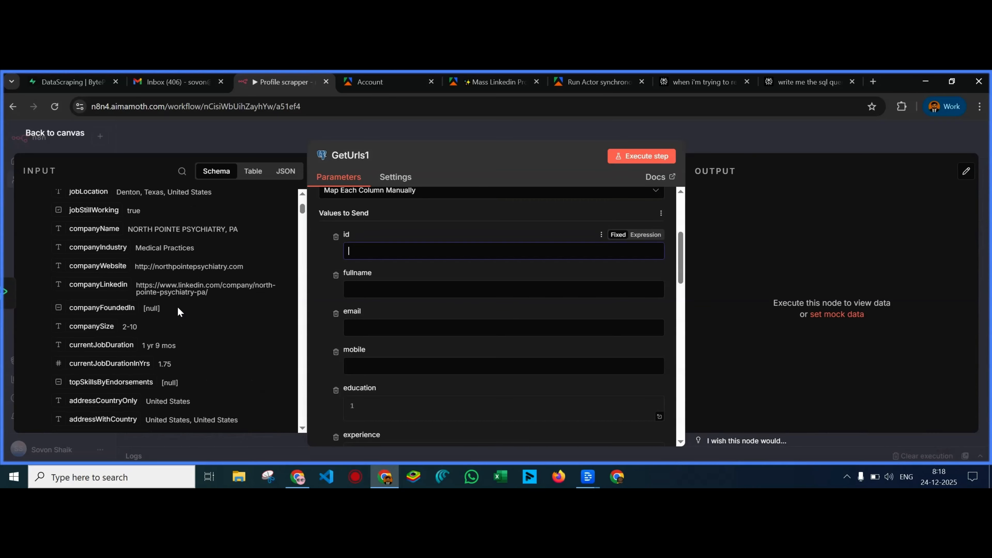
scroll(178, 308, up, 2)
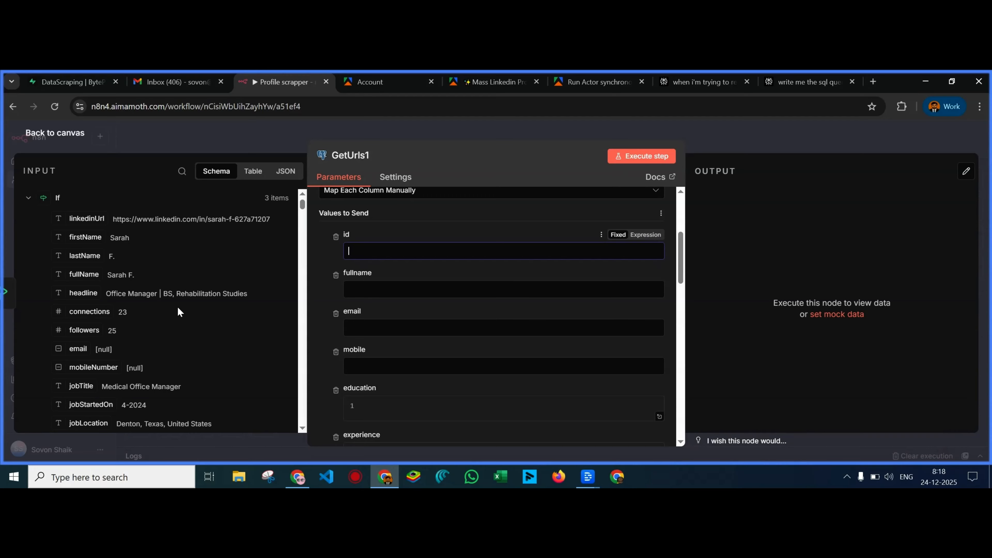
scroll(178, 308, down, 15)
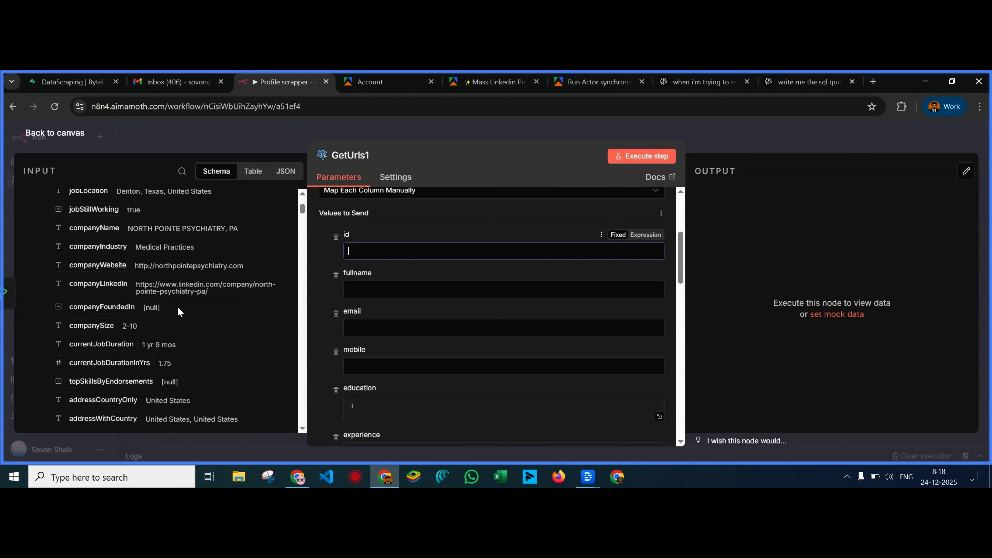
scroll(178, 308, down, 10)
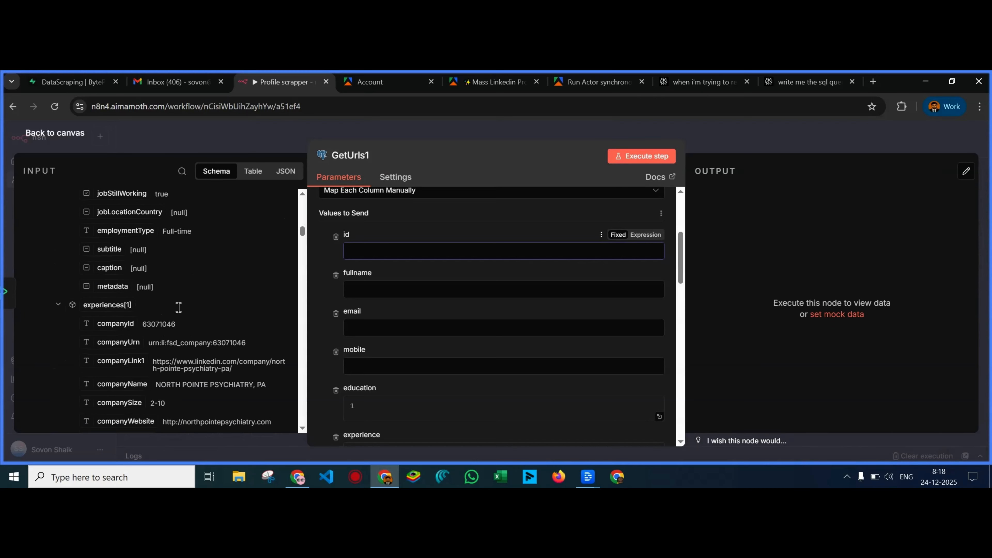
scroll(177, 309, down, 4)
scroll(178, 307, up, 15)
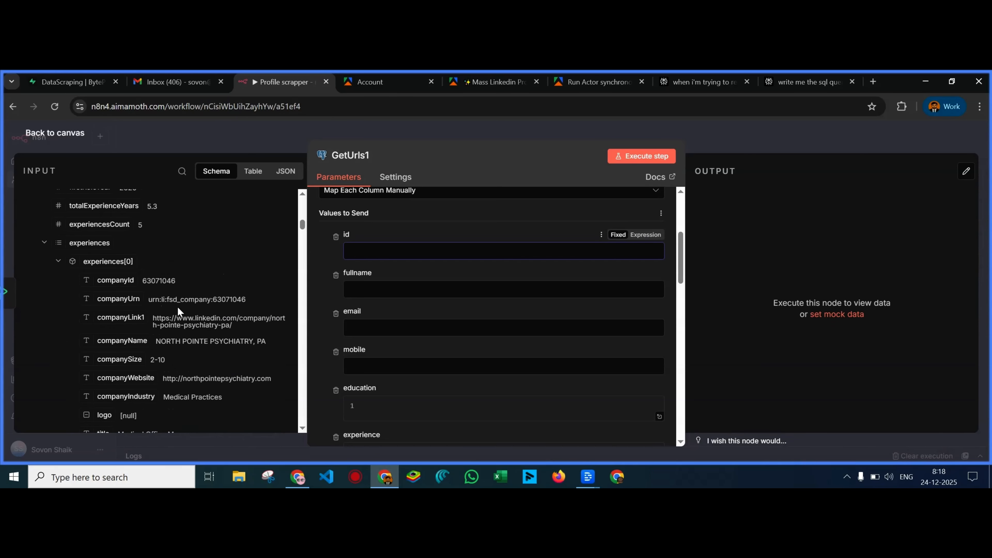
scroll(178, 308, up, 10)
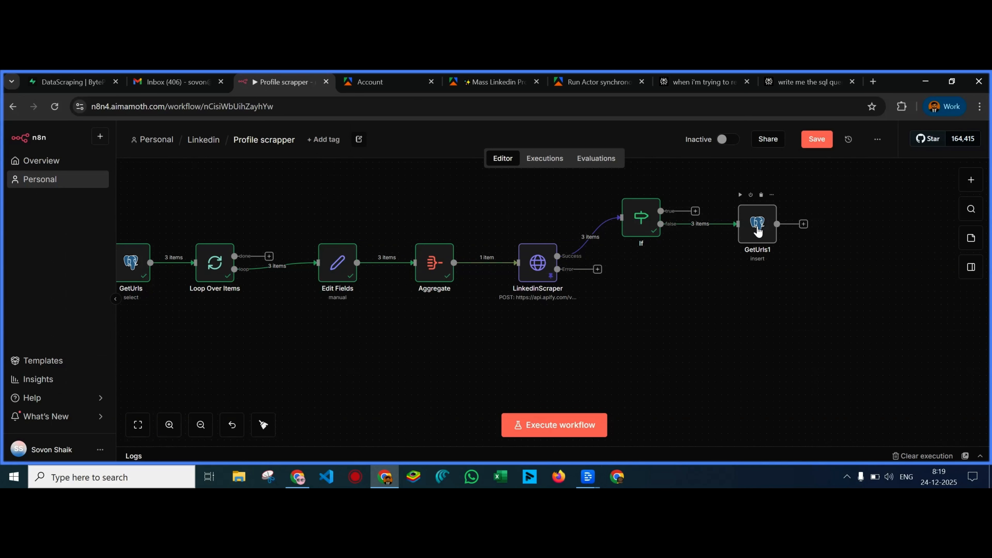
Switch to Supabase, review the foreign key and constraints of the Linkedin table's id column, and save the column
double_click(758, 224)
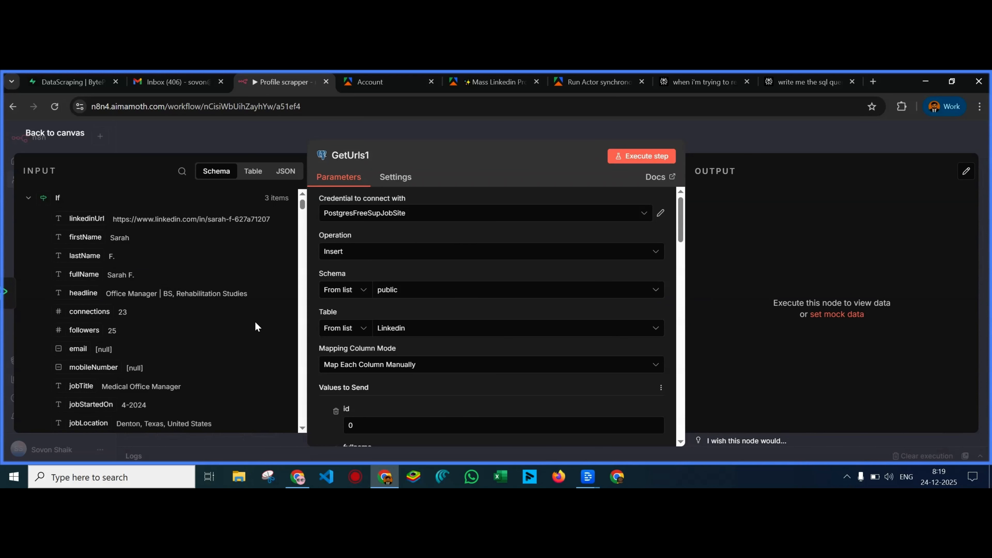
click(298, 477)
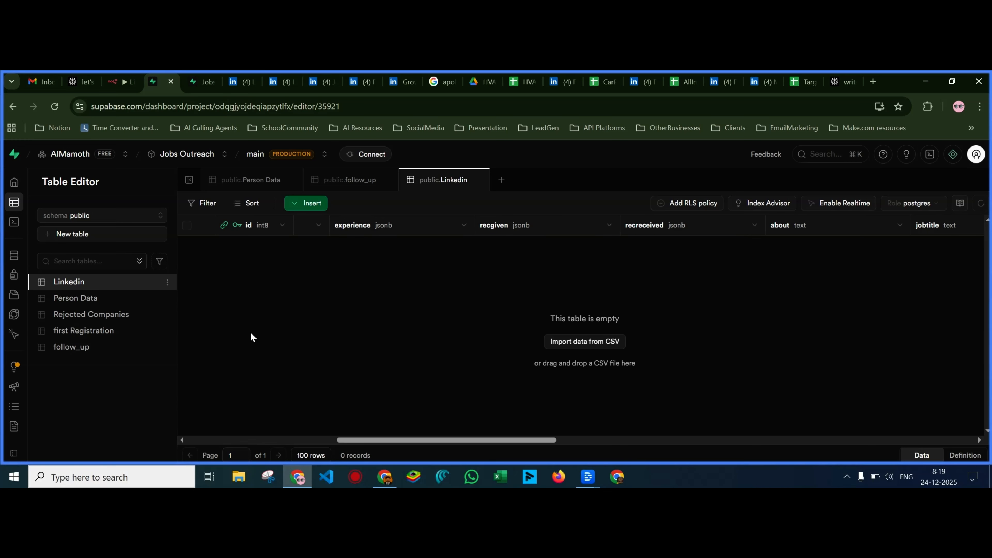
click(262, 184)
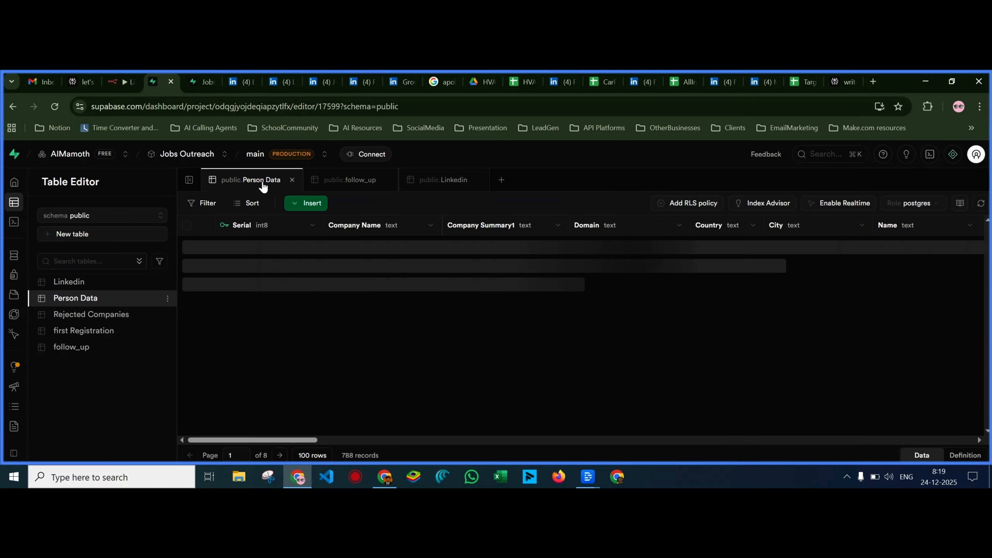
scroll(770, 337, down, 5)
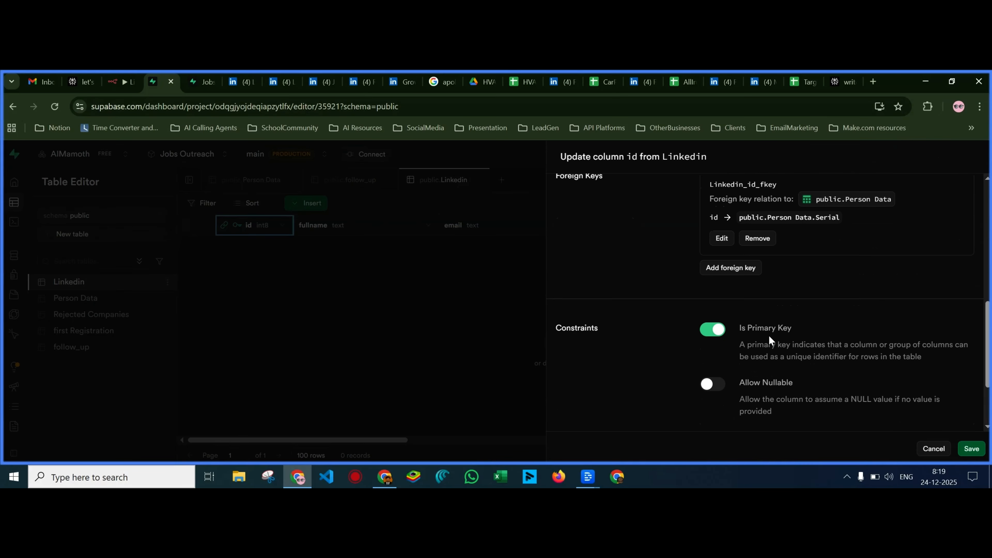
scroll(769, 337, up, 2)
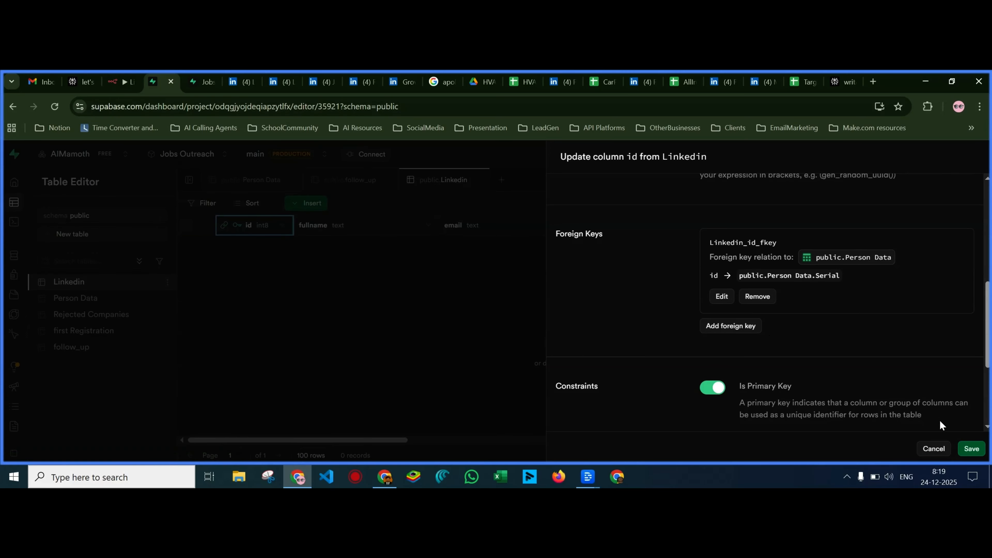
click(969, 447)
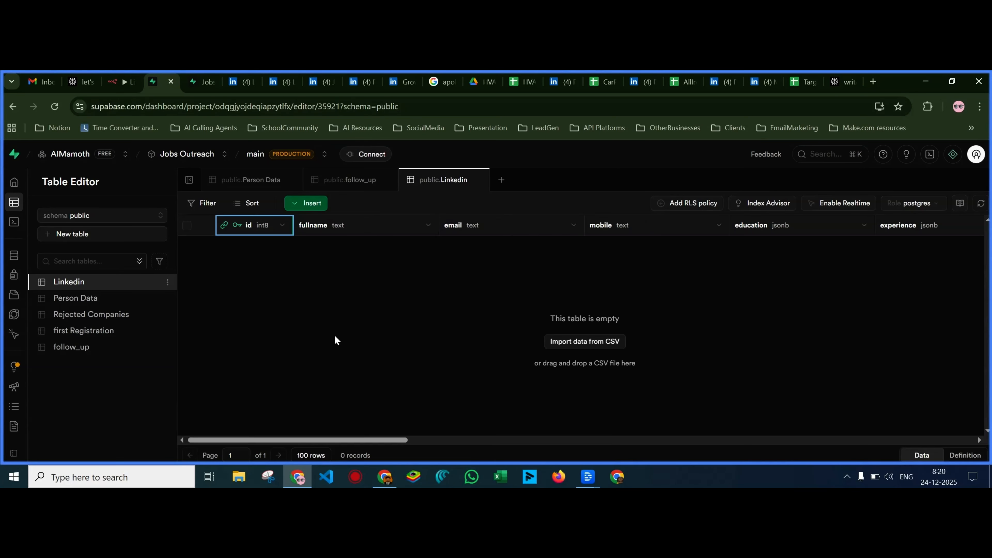
Return to n8n, leave id out of the values to send in GetUrls1, and map the input's fullName to the fullname column
mouse_move(395, 476)
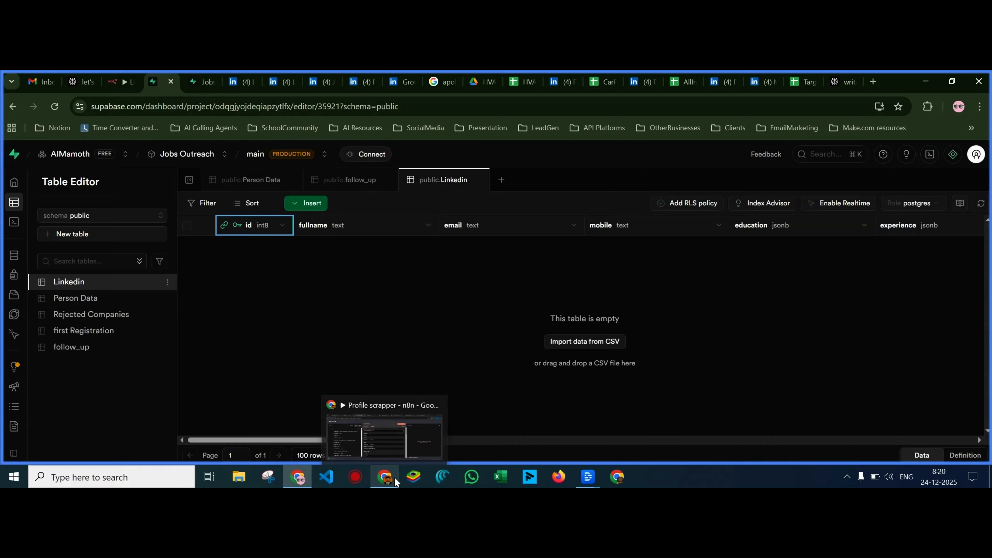
click(388, 447)
scroll(366, 305, down, 3)
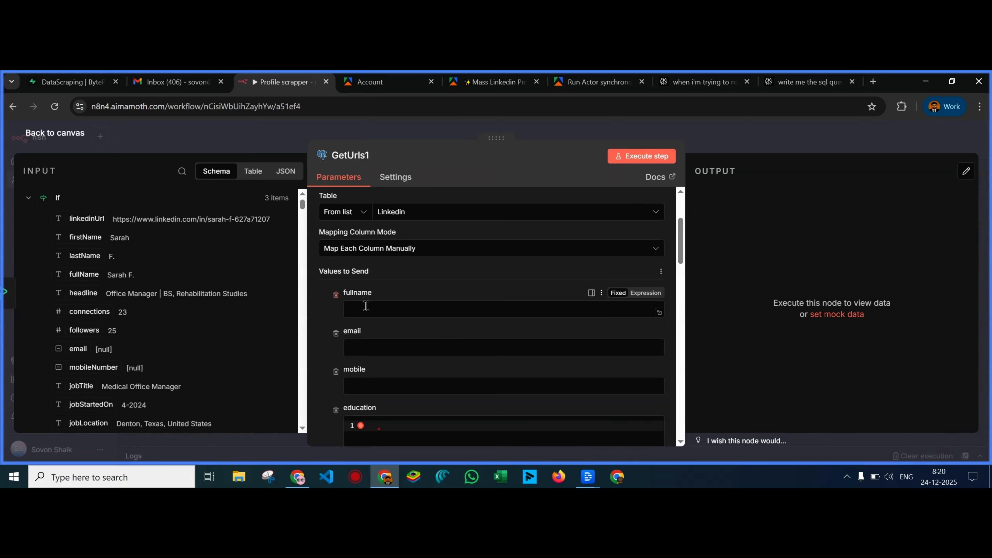
click(366, 308)
drag(80, 275, 363, 311)
Map the input's email to the email column and mobileNumber to the mobile column
scroll(413, 332, down, 2)
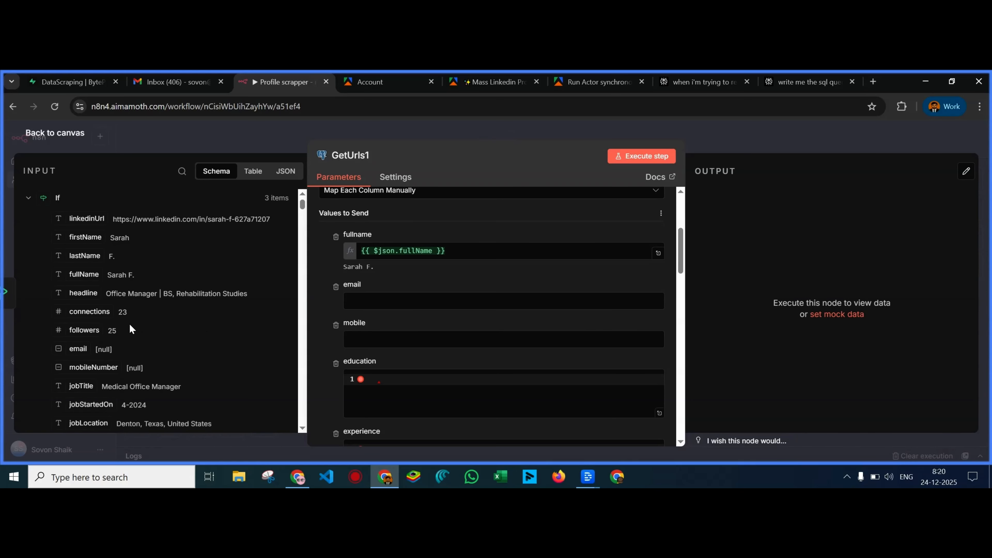
scroll(132, 329, down, 1)
drag(78, 291, 362, 301)
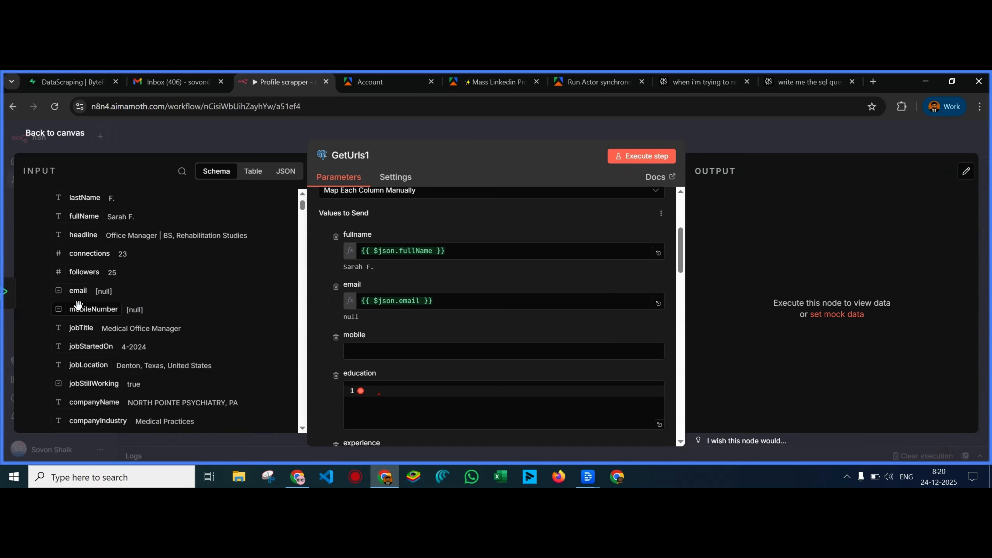
drag(78, 309, 389, 356)
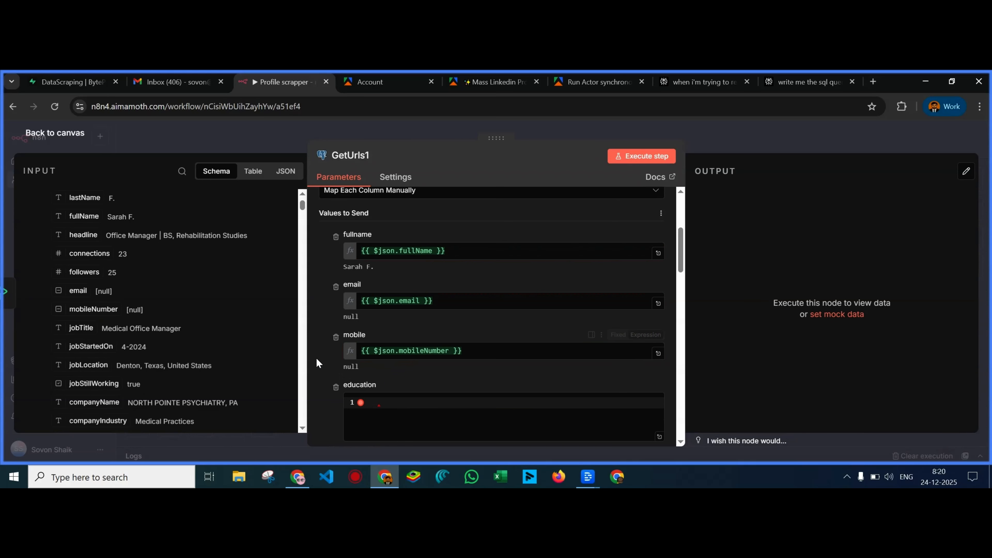
Collapse the long experiences, skills and educations lists in the input data and map educations to the education column
scroll(381, 342, down, 2)
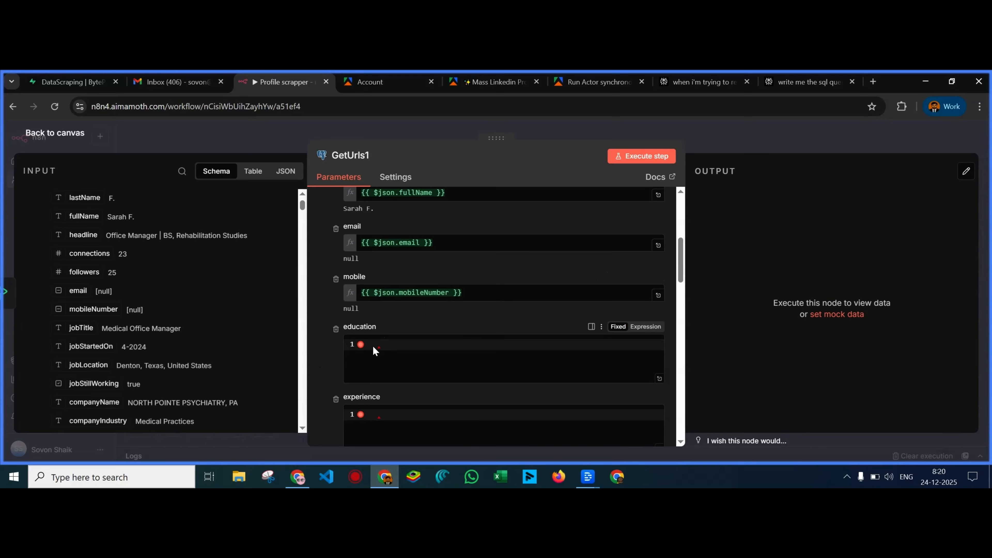
click(372, 346)
scroll(164, 352, down, 2)
scroll(164, 351, down, 8)
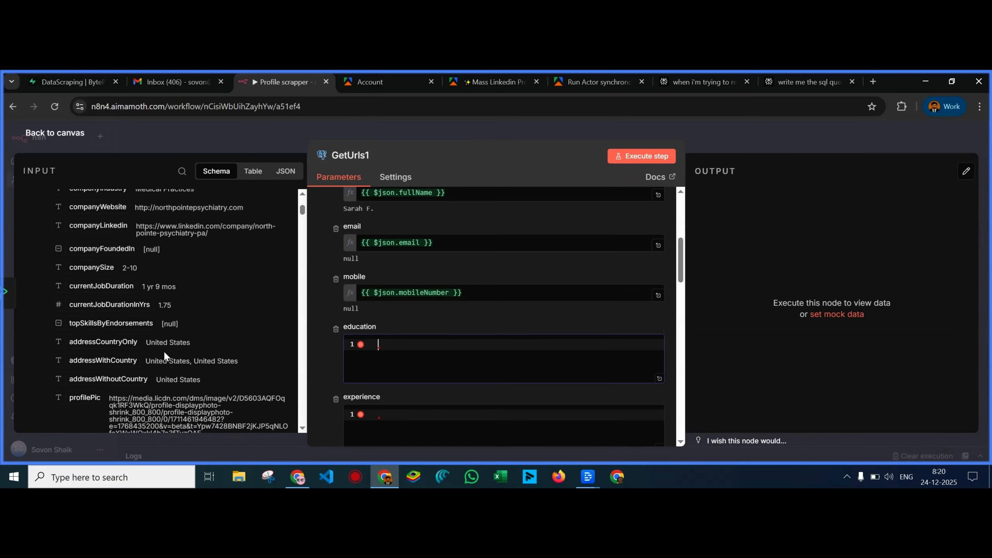
scroll(164, 352, down, 5)
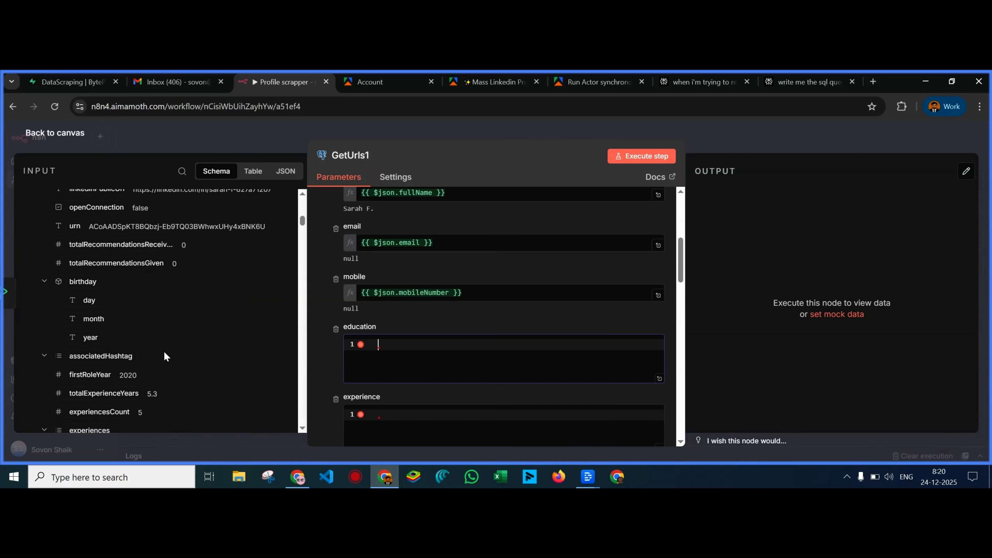
scroll(164, 352, down, 4)
scroll(164, 351, up, 3)
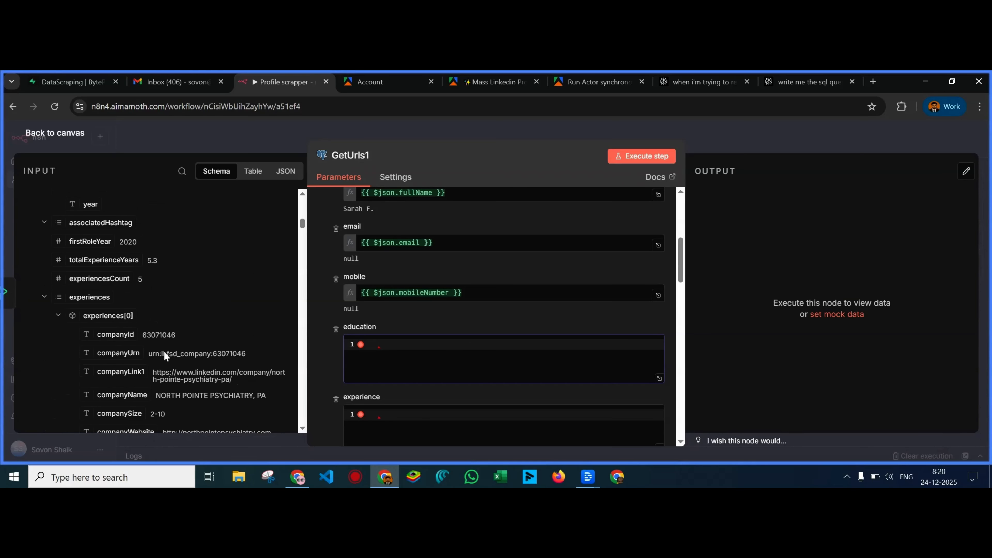
click(44, 302)
scroll(51, 332, down, 3)
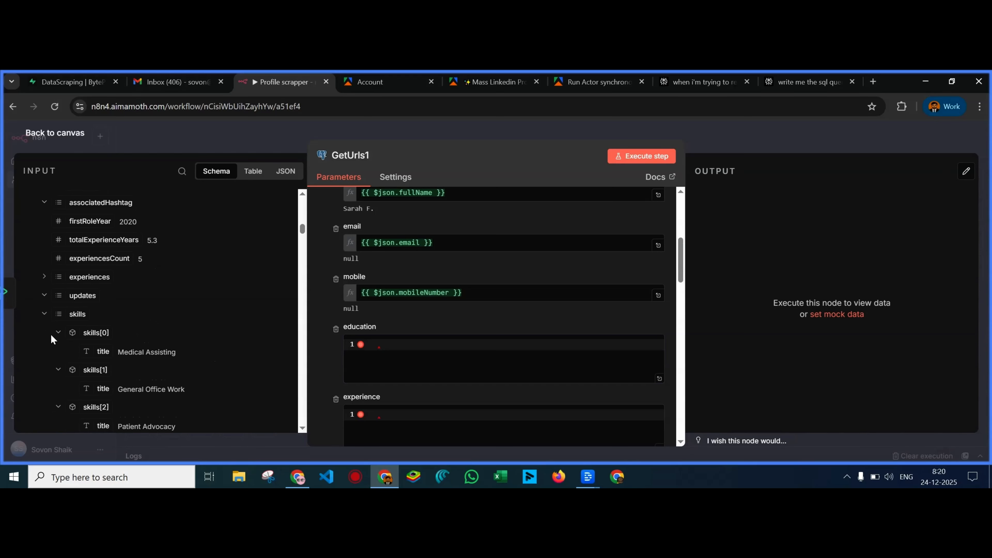
click(45, 281)
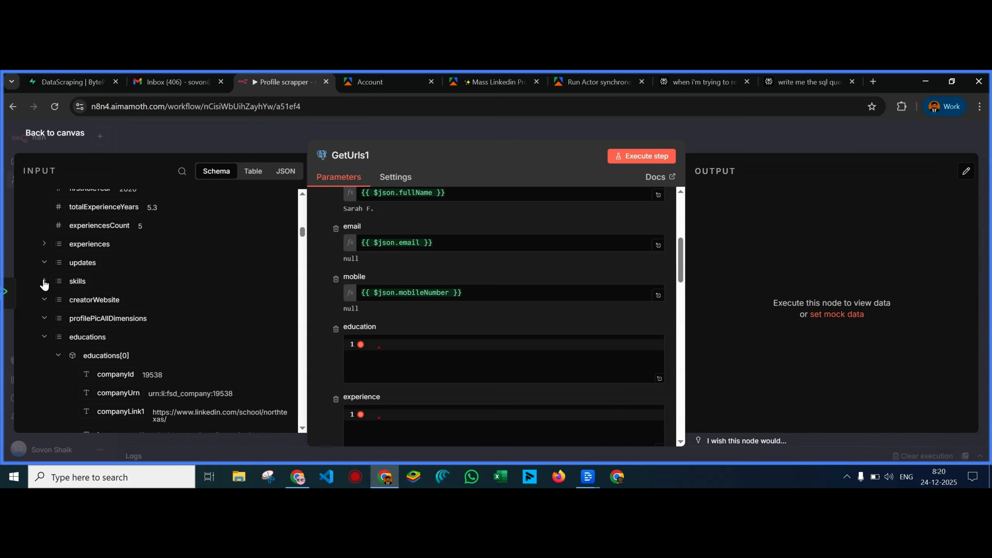
click(45, 337)
drag(64, 337, 371, 354)
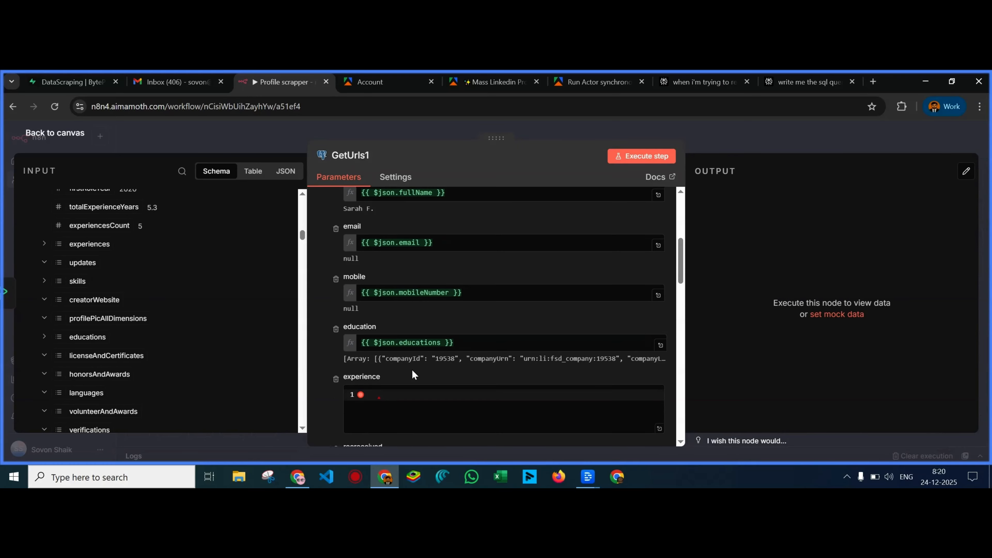
Map the input's whole experiences list to the experience column
scroll(410, 371, down, 3)
scroll(122, 350, up, 6)
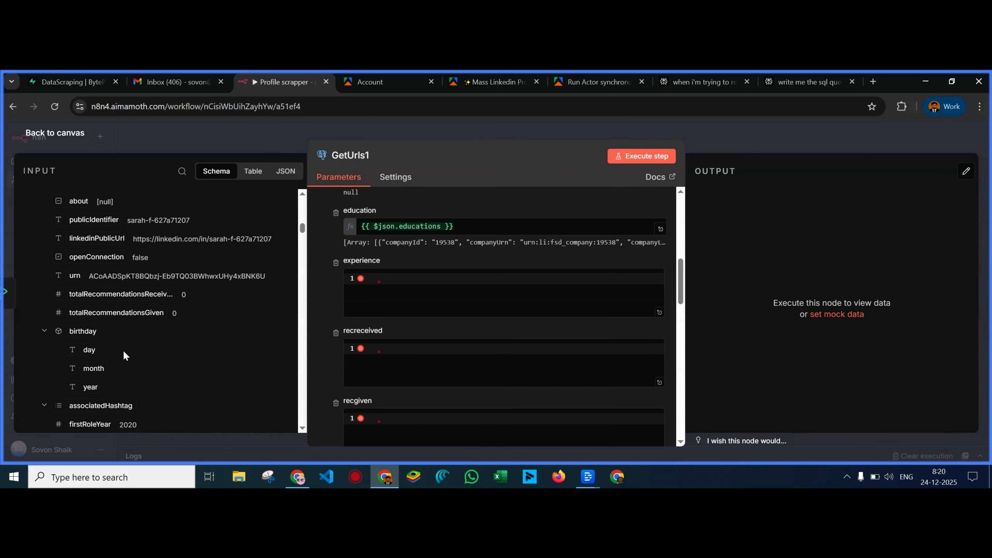
scroll(123, 350, up, 4)
scroll(123, 350, down, 7)
scroll(123, 350, down, 3)
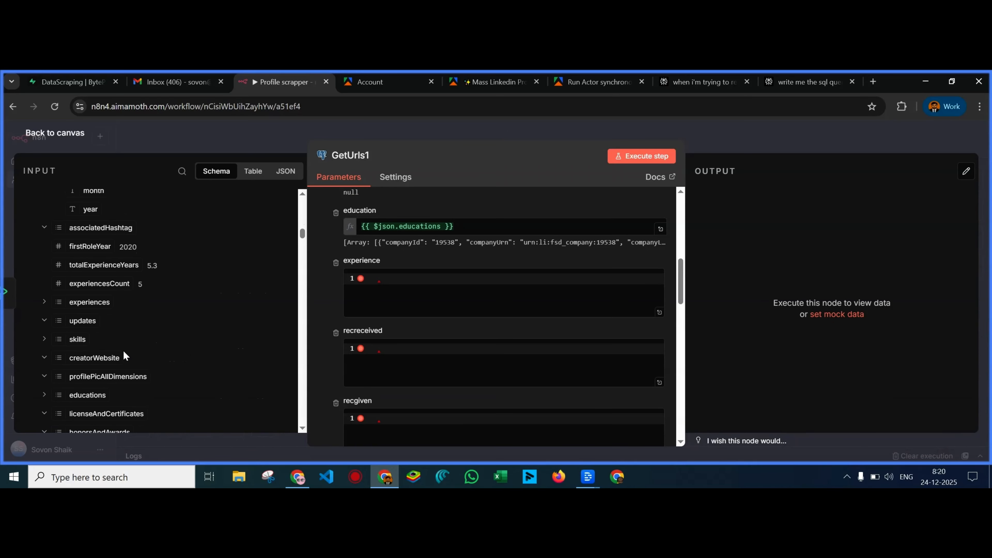
click(43, 303)
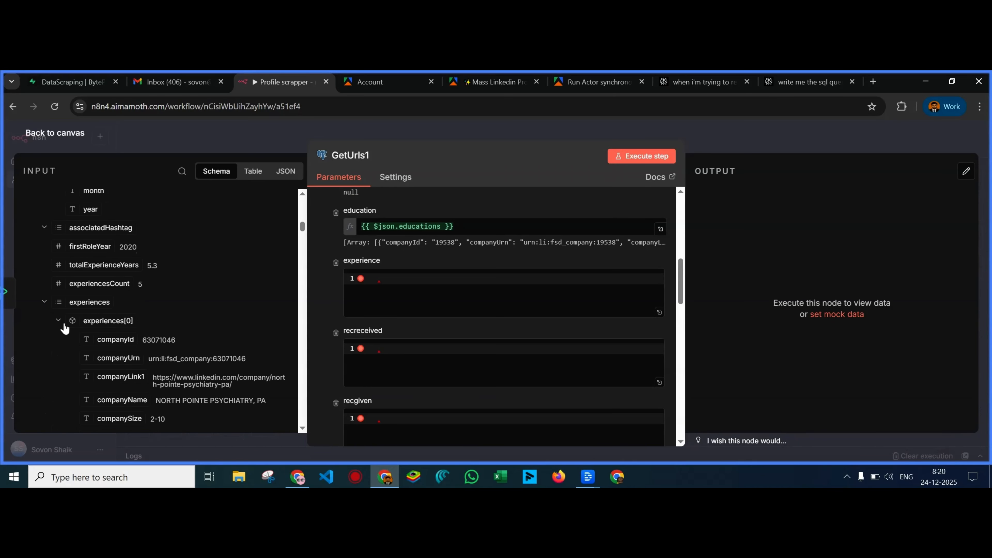
drag(76, 302, 391, 280)
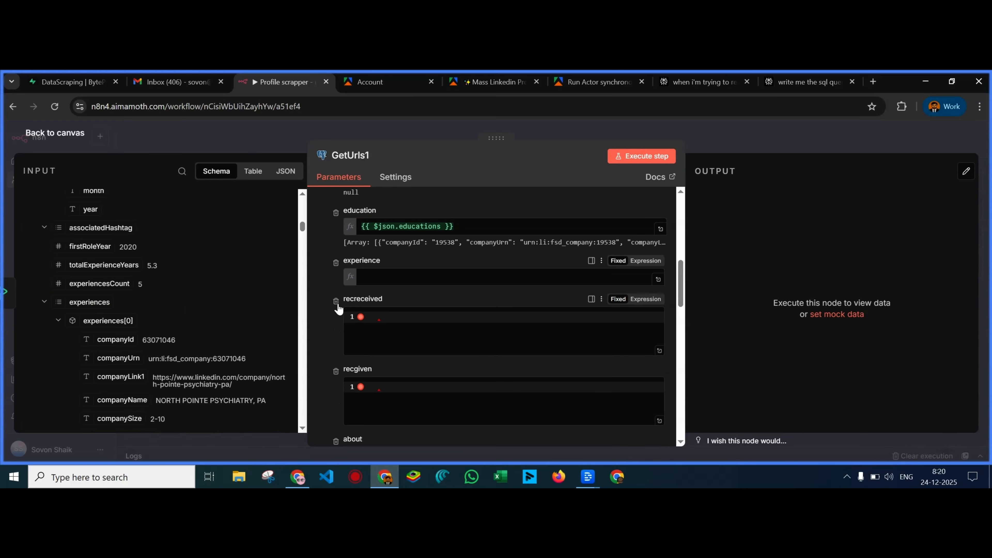
click(43, 303)
Map the input's recommendationsReceived list to the recreceived column
scroll(122, 348, down, 5)
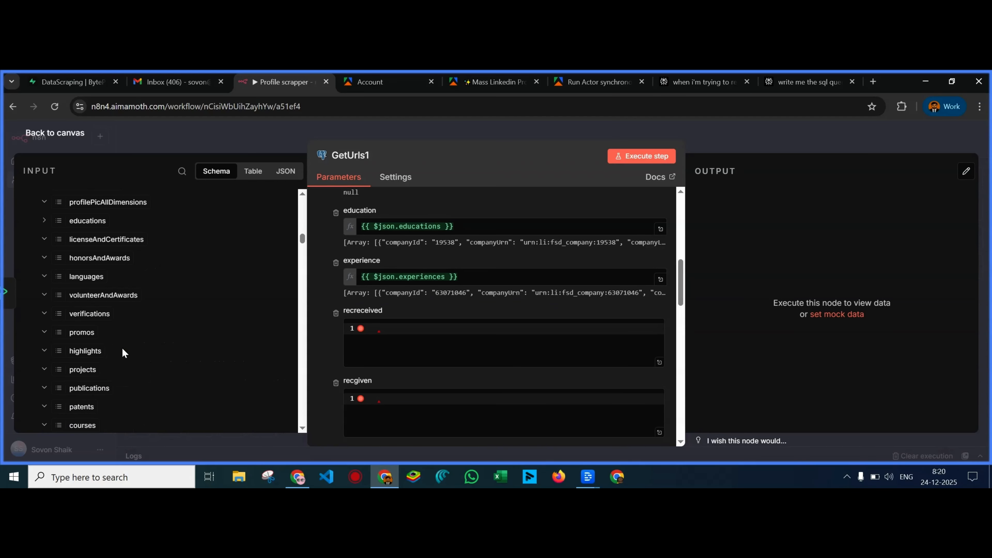
scroll(122, 347, down, 4)
scroll(121, 346, down, 1)
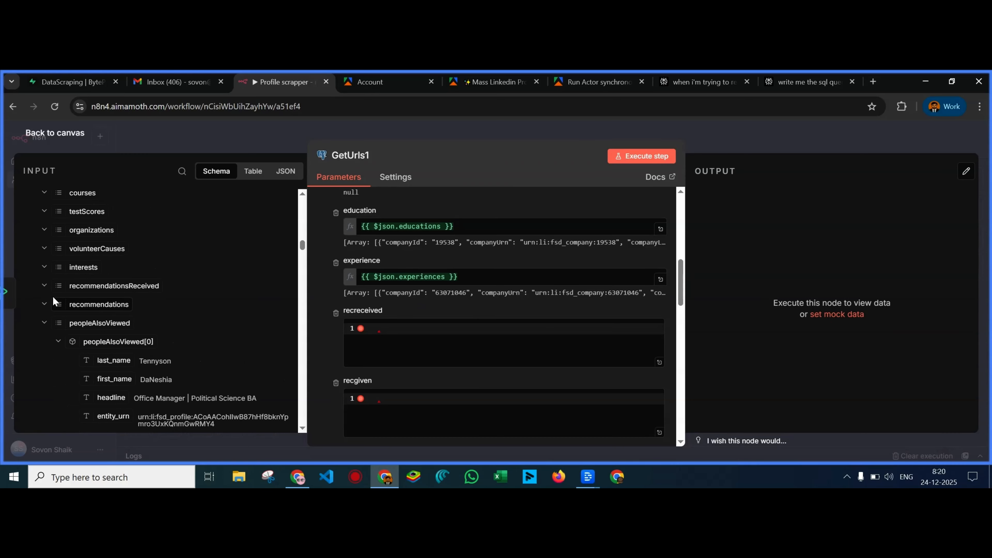
click(45, 288)
click(45, 286)
drag(60, 285, 349, 329)
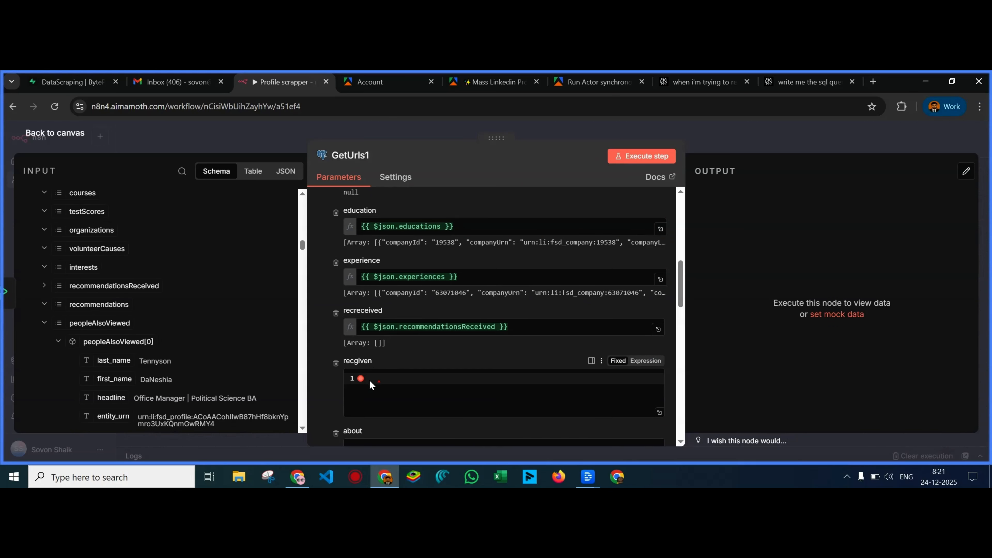
Collapse the peopleAlsoViewed list and map the input's recommendations list to the recgiven column
click(381, 380)
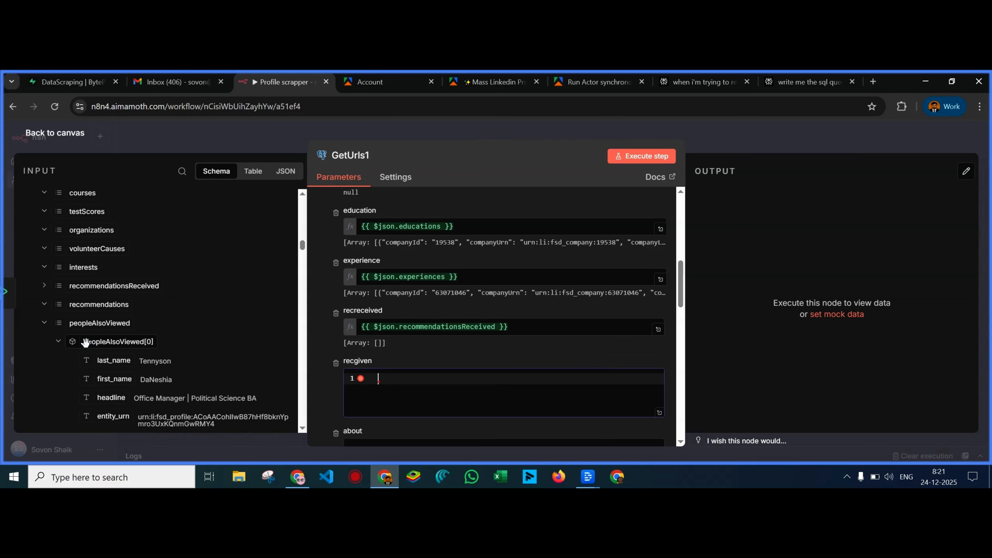
click(44, 324)
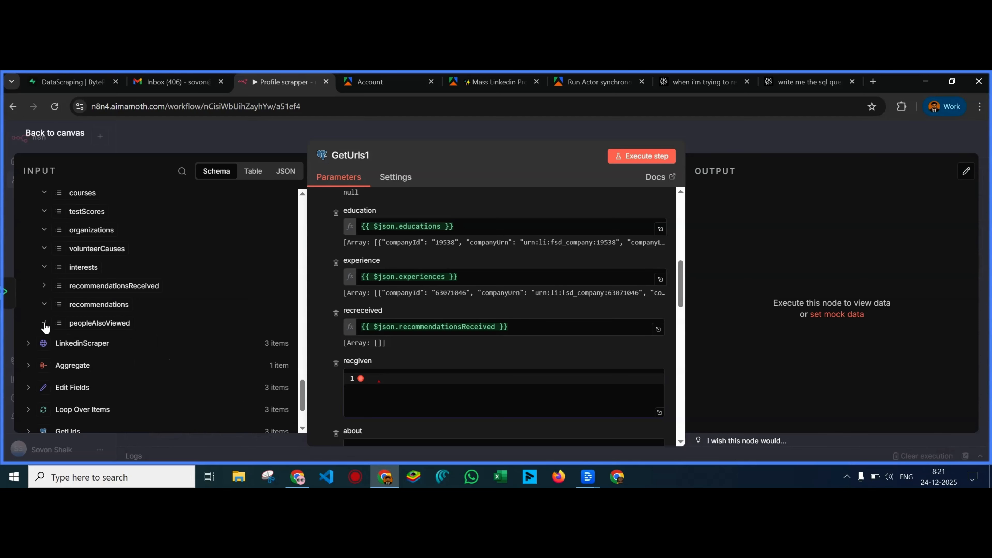
drag(64, 305, 387, 385)
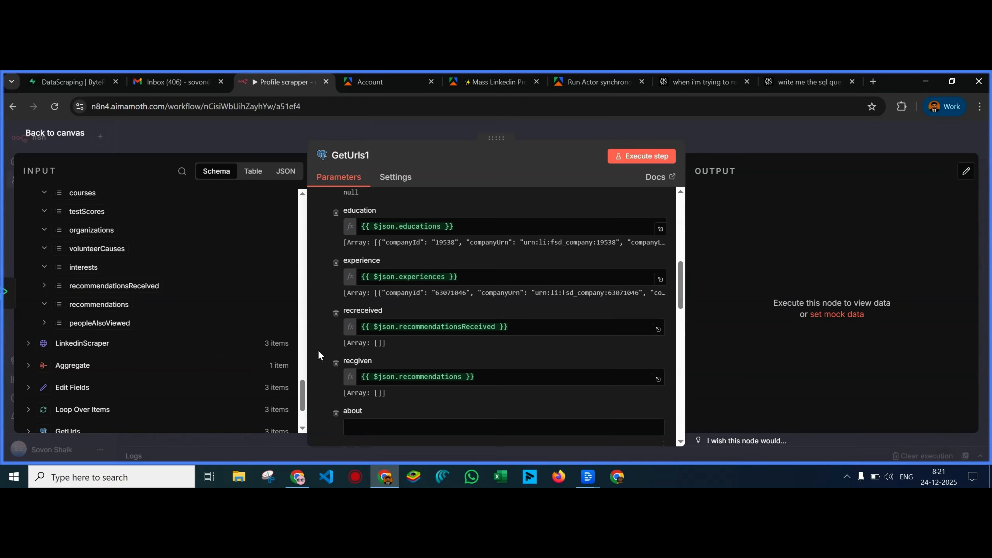
Map the input's about field to the about column
scroll(391, 371, down, 3)
scroll(137, 346, up, 5)
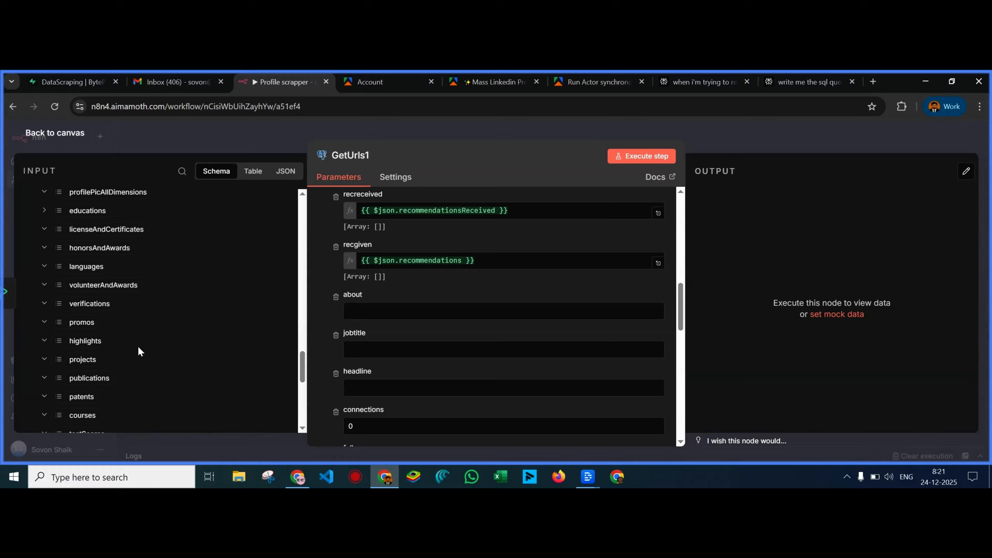
scroll(139, 349, up, 8)
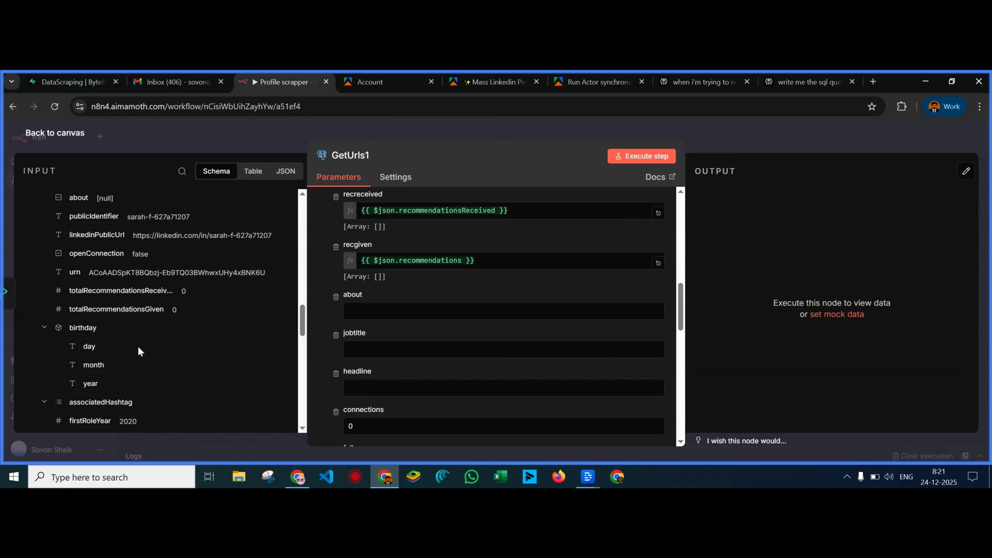
scroll(139, 348, up, 2)
drag(76, 256, 348, 313)
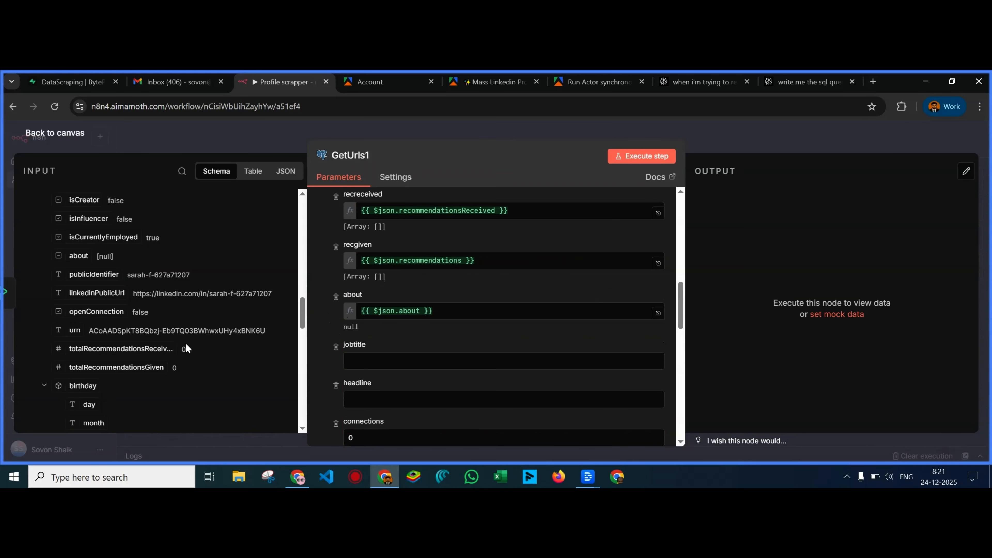
Map the input's jobTitle field to the jobtitle column
scroll(163, 354, down, 8)
scroll(163, 356, up, 10)
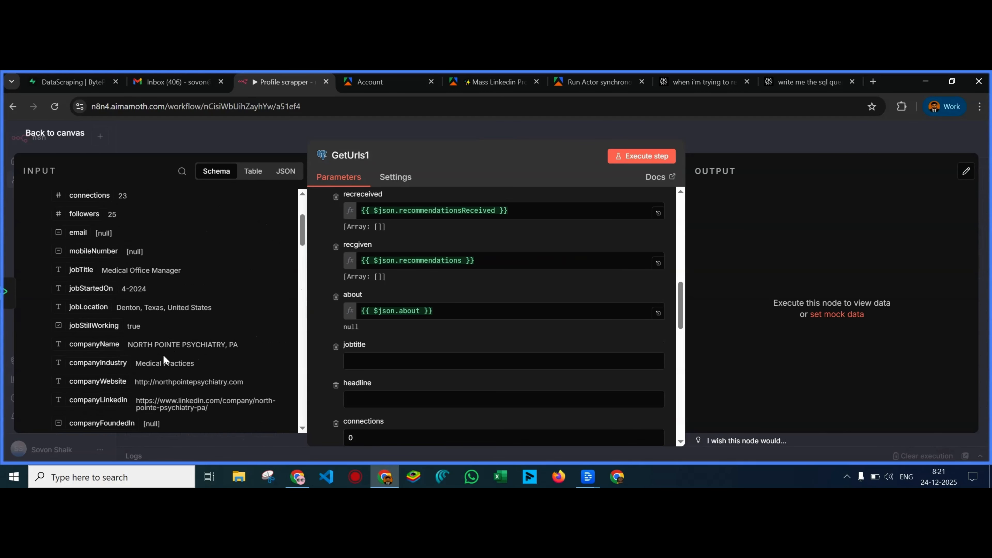
scroll(163, 354, down, 3)
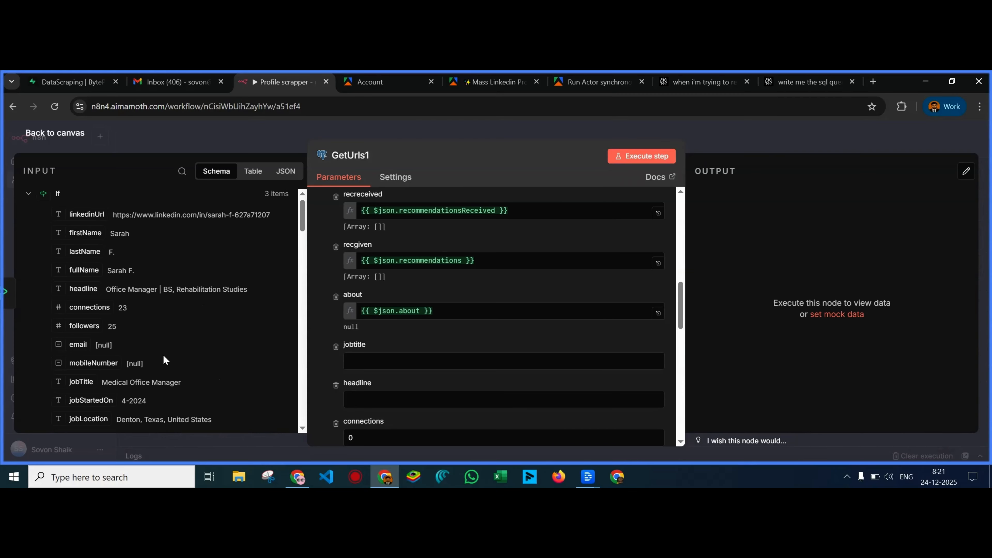
drag(76, 269, 320, 362)
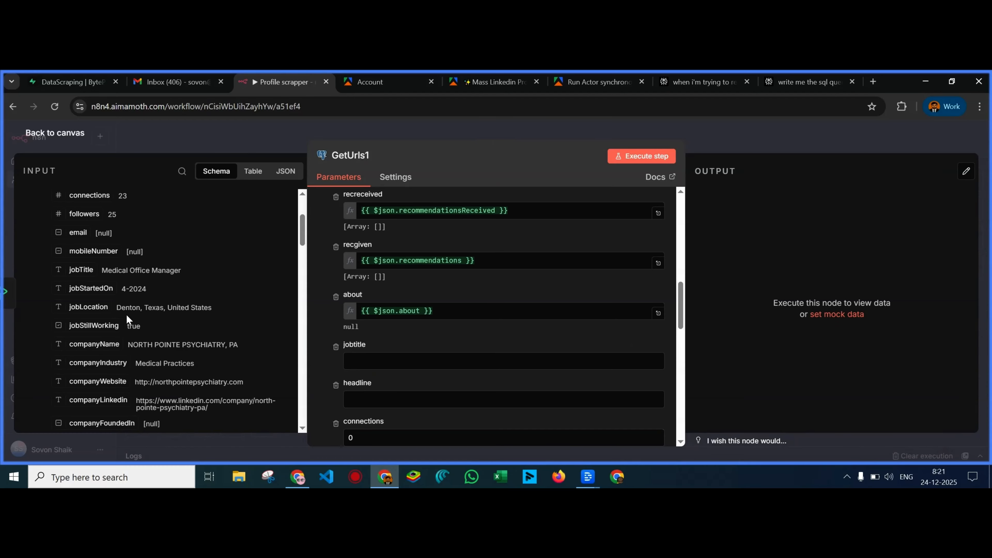
drag(78, 270, 348, 362)
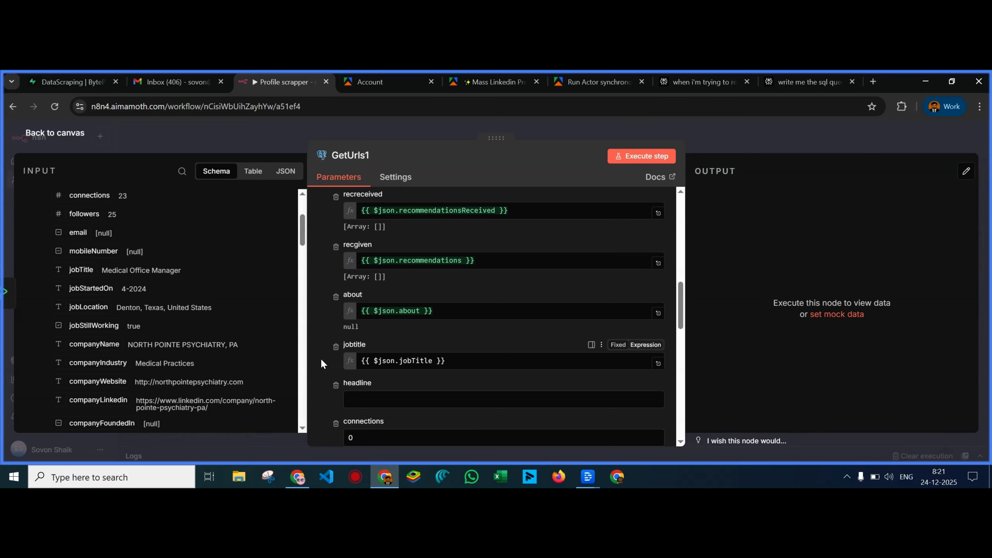
Look through the input data for the field that matches the headline column
scroll(407, 348, down, 3)
click(363, 294)
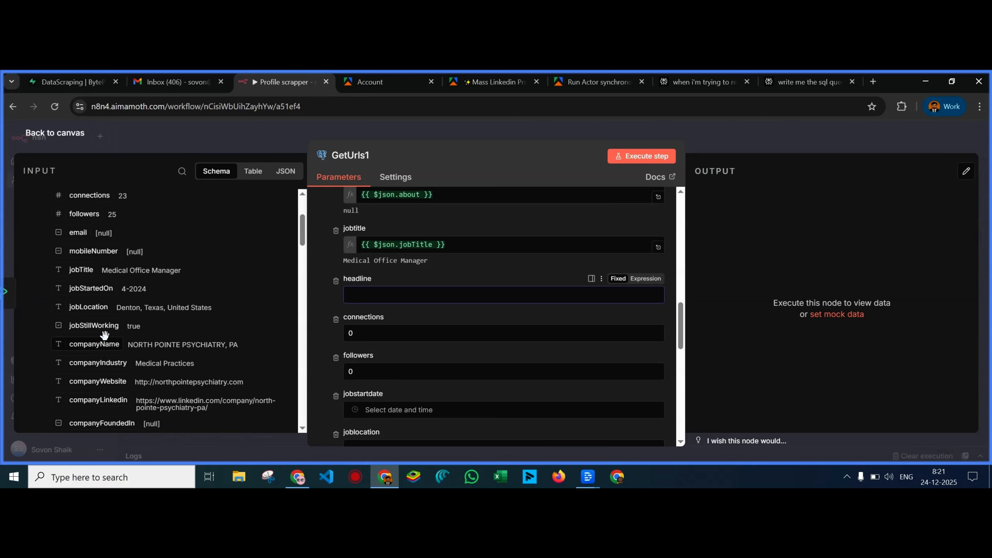
scroll(103, 308, down, 6)
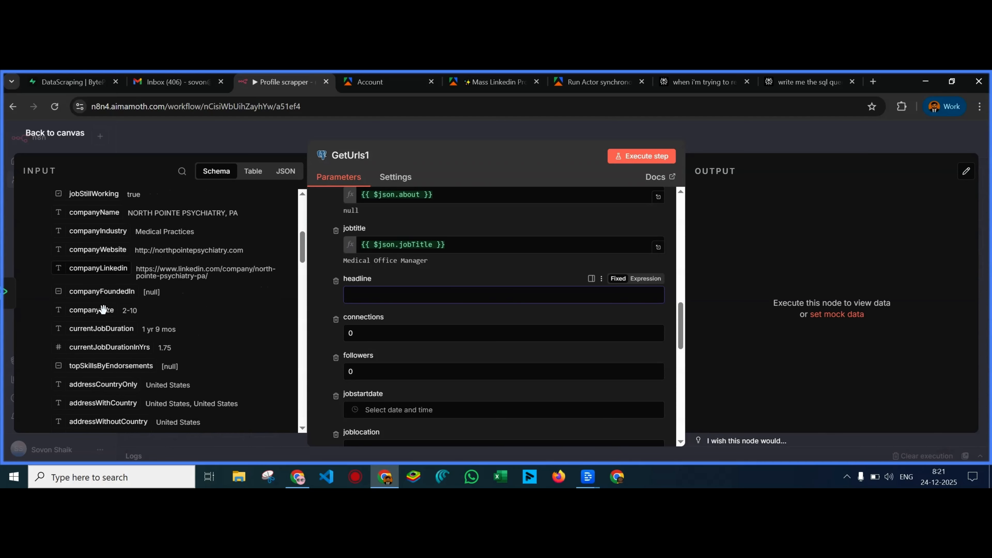
scroll(106, 301, up, 3)
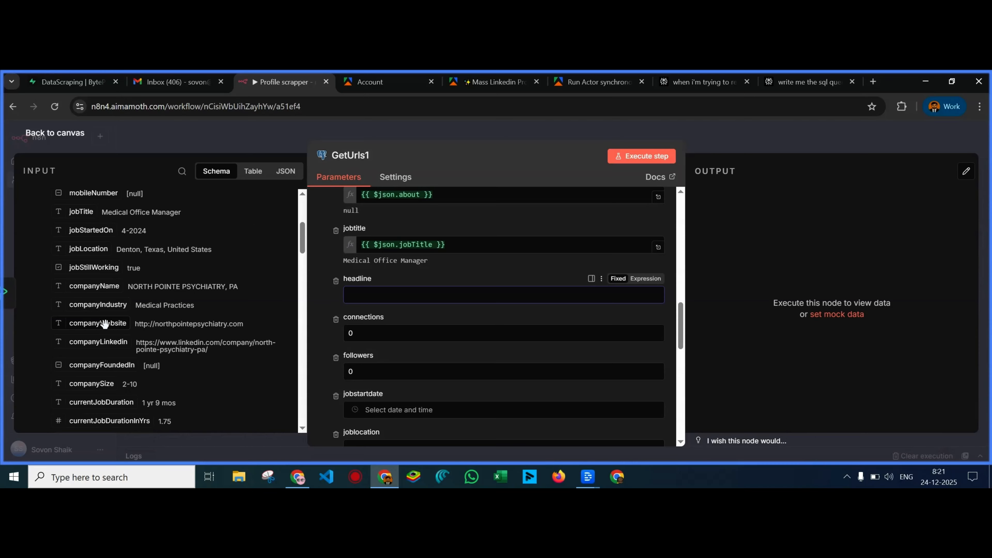
scroll(104, 323, up, 3)
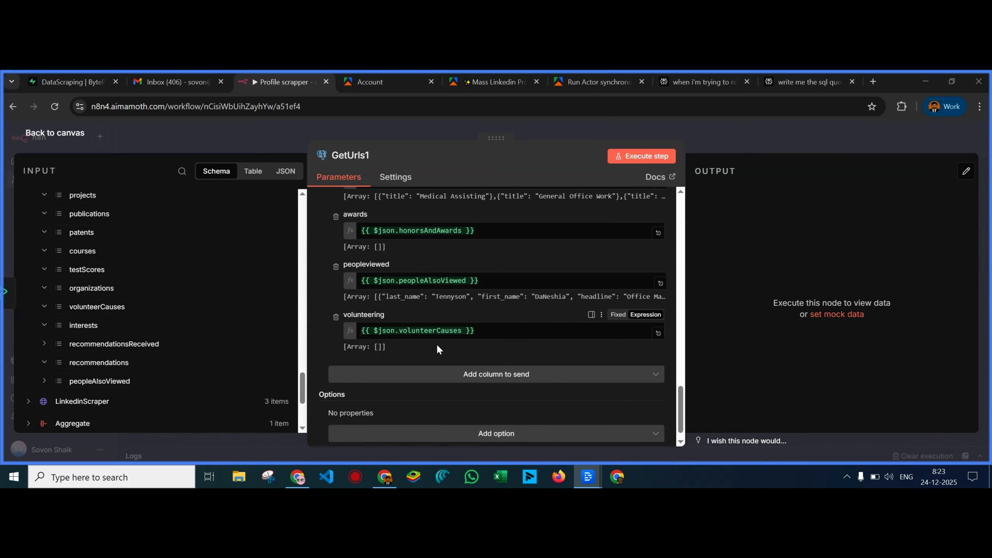
Execute the GetUrls1 node with the column mappings in place
scroll(436, 344, up, 10)
scroll(439, 354, up, 10)
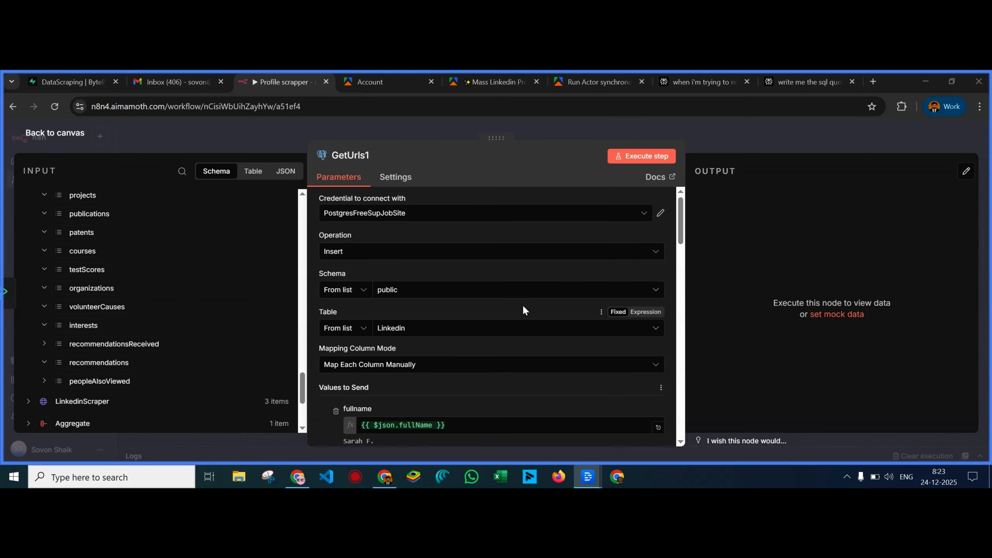
click(641, 157)
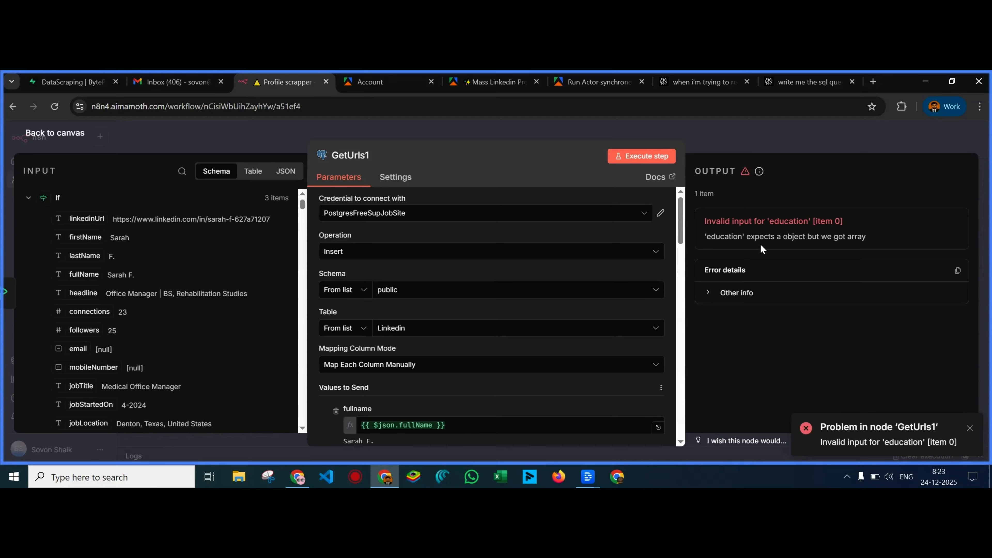
Copy the education column's expression and ask in the Perplexity SQL thread to "stringify this: {{ $json.educations }}"
scroll(496, 367, down, 10)
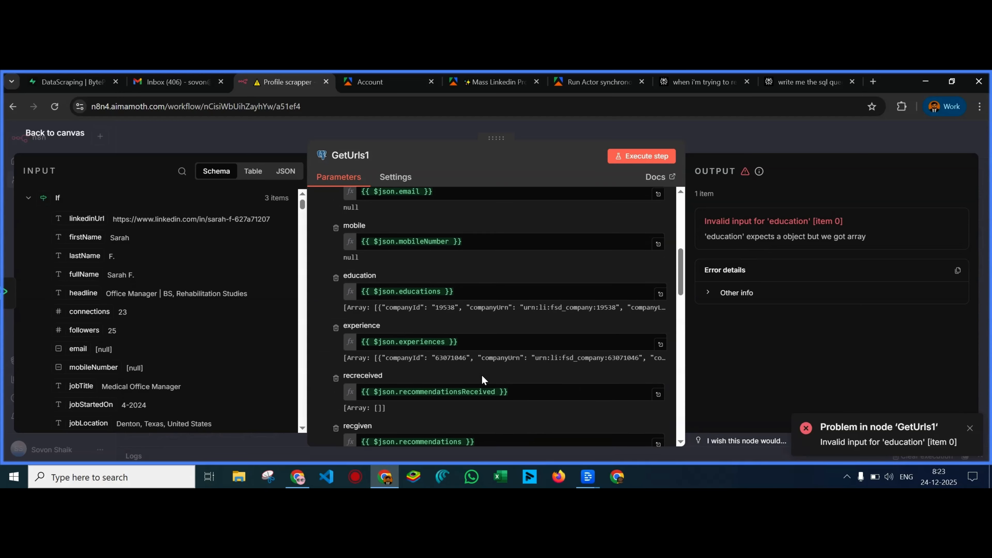
scroll(483, 379, down, 4)
scroll(483, 381, up, 3)
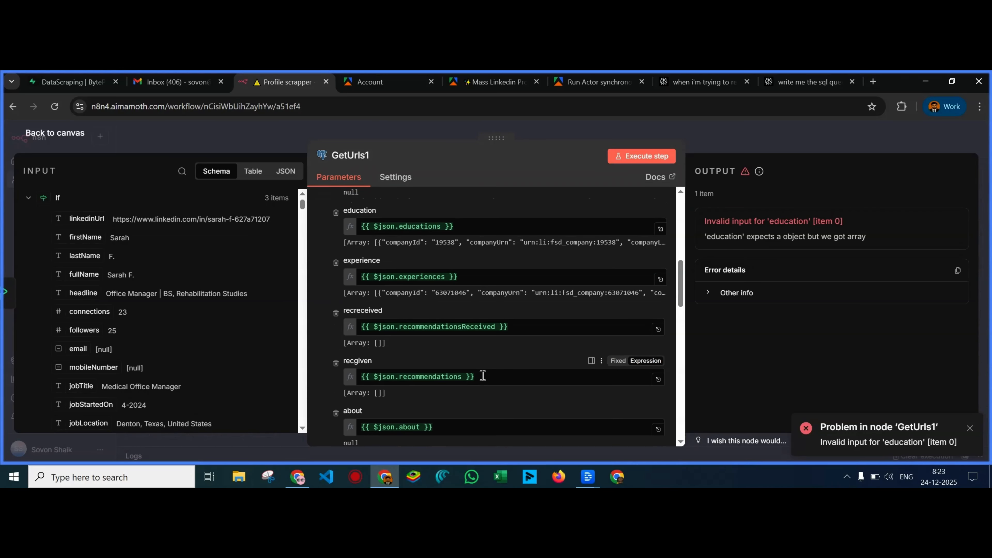
drag(455, 226, 372, 224)
key(ctrl+c)
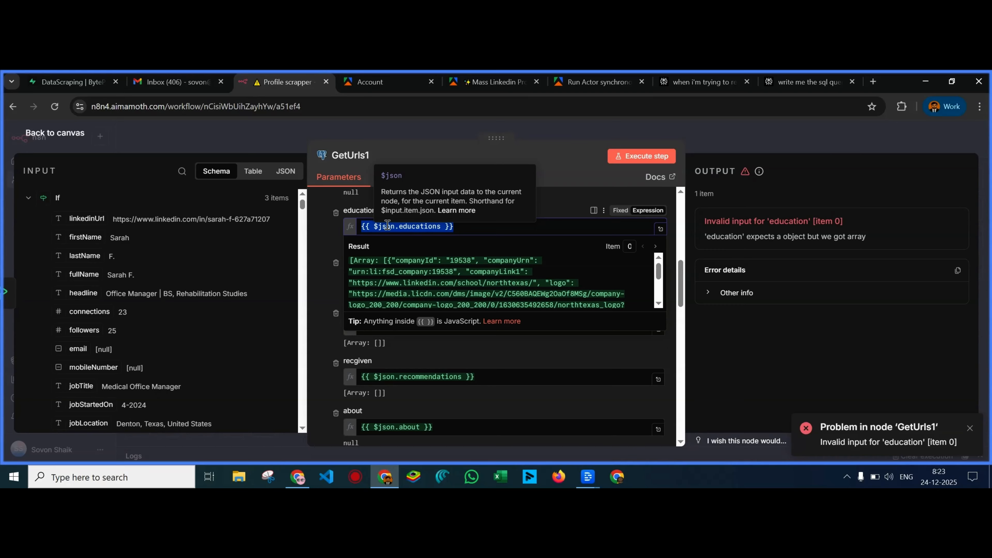
click(807, 84)
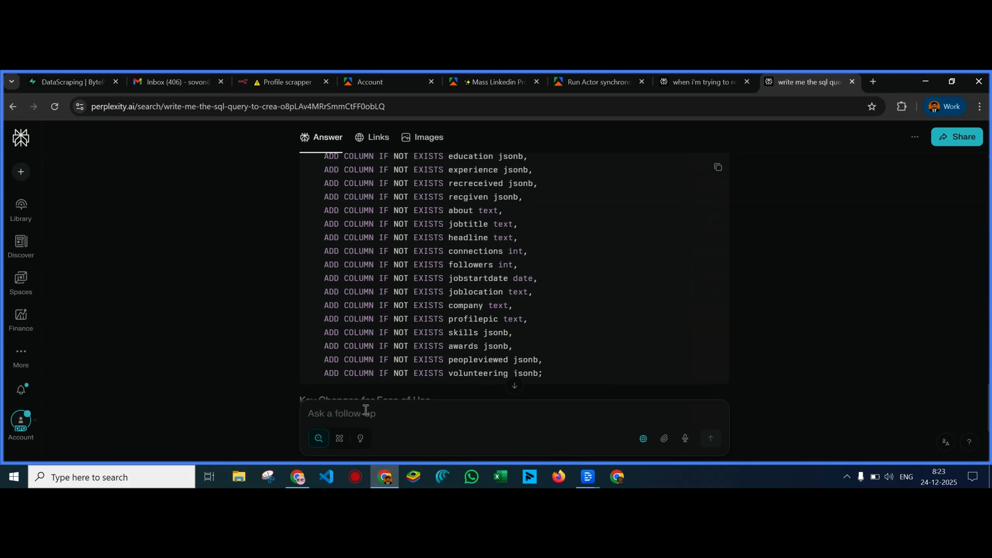
text(stringif)
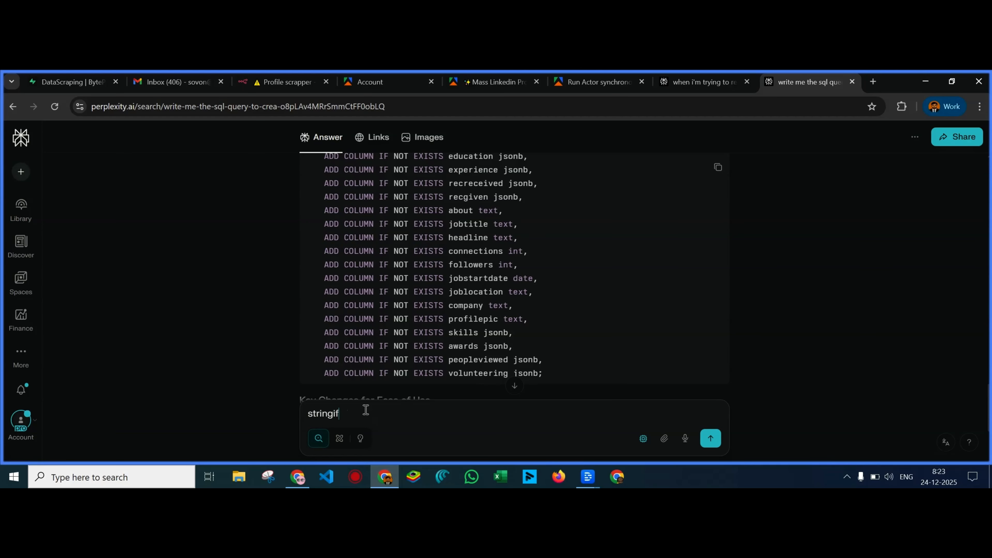
text(y this:)
key(ctrl+v)
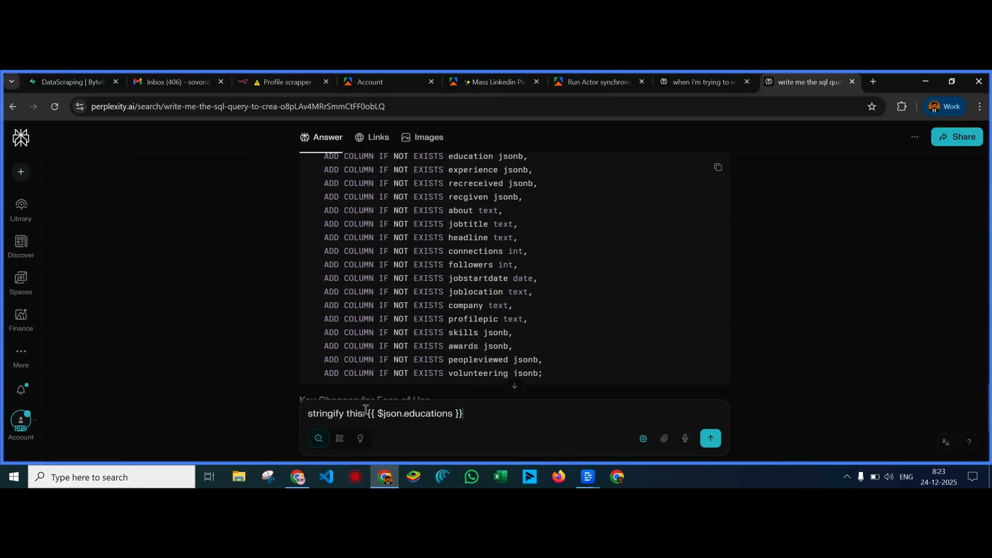
key(Return)
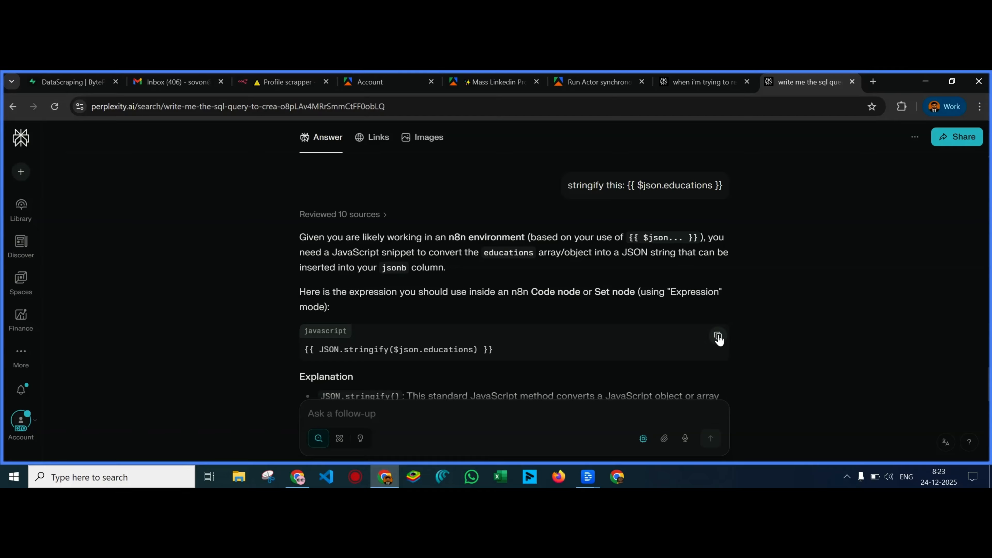
Back in n8n, replace the education column's expression with {{ JSON.stringify($json.educations) }}
click(281, 82)
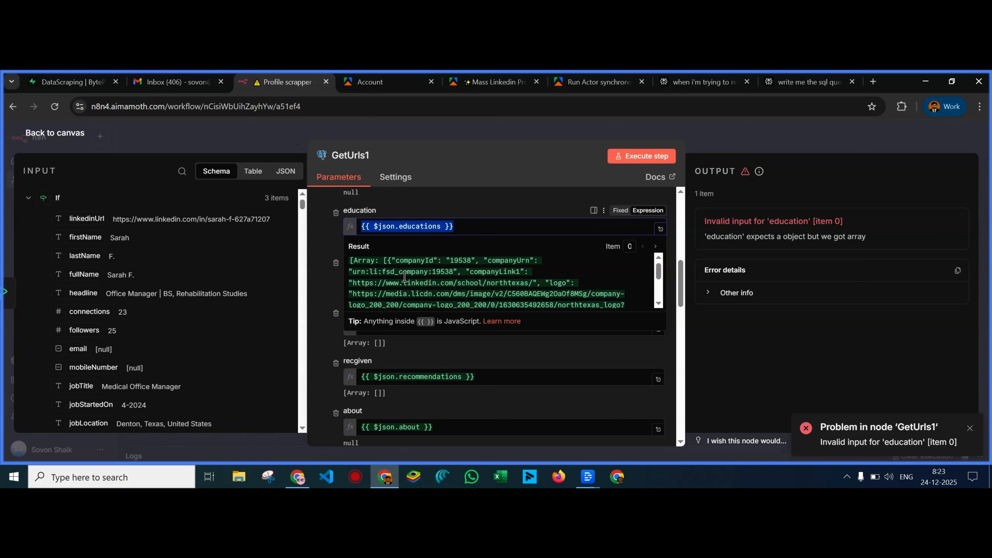
drag(457, 226, 365, 223)
text({{ JSON.stringify($json.educations) }})
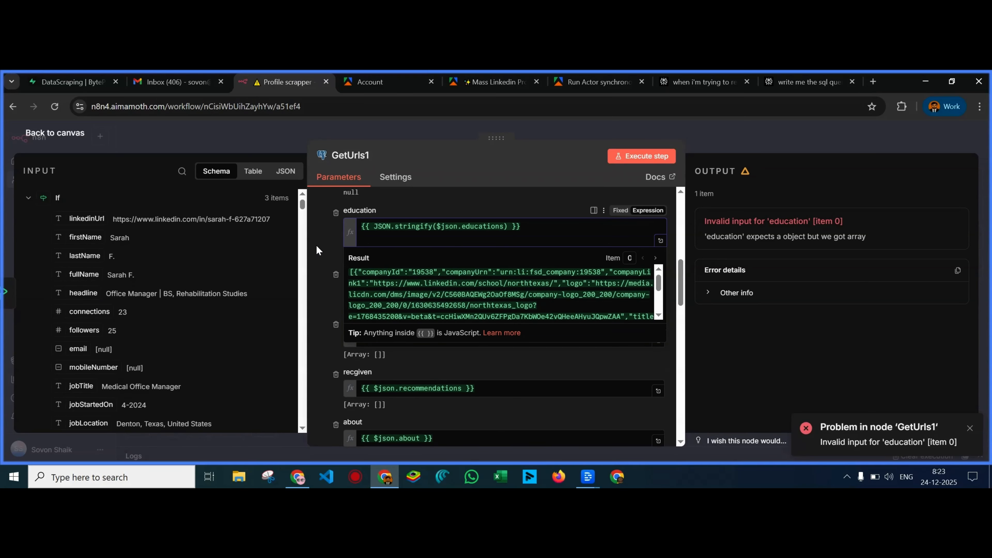
key(BackSpace)
click(317, 238)
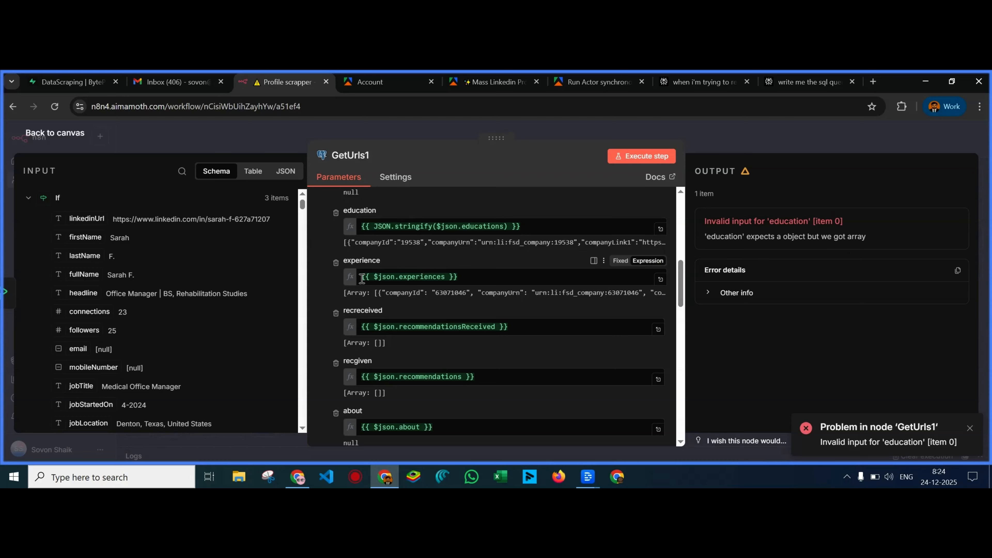
drag(344, 260, 443, 305)
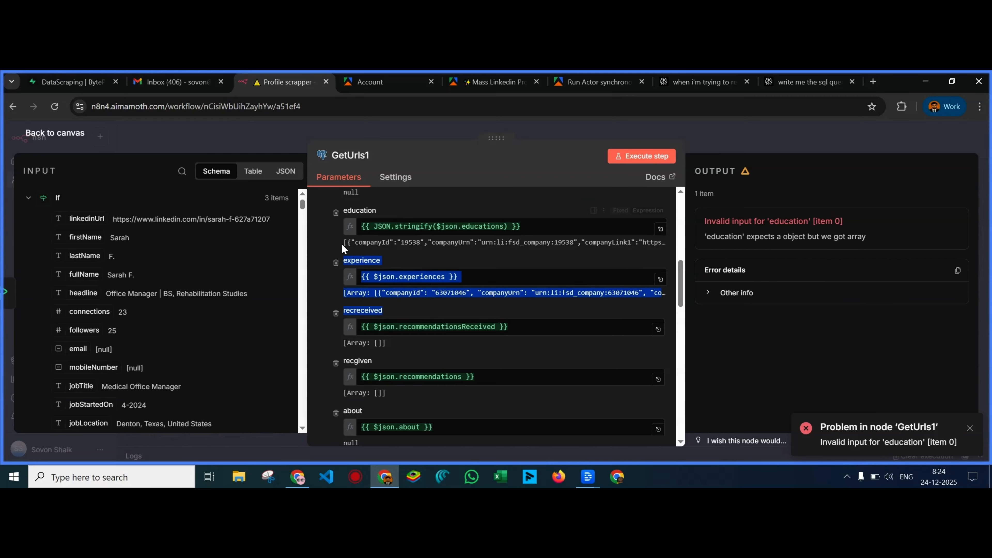
drag(339, 242, 395, 247)
click(330, 243)
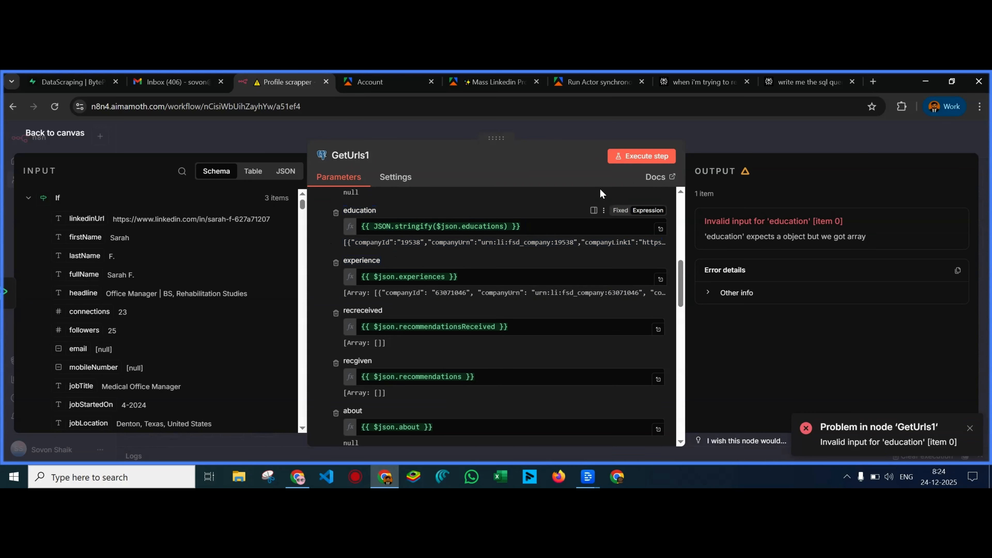
Execute GetUrls1 again with the stringified education value and check the additional error info
click(631, 159)
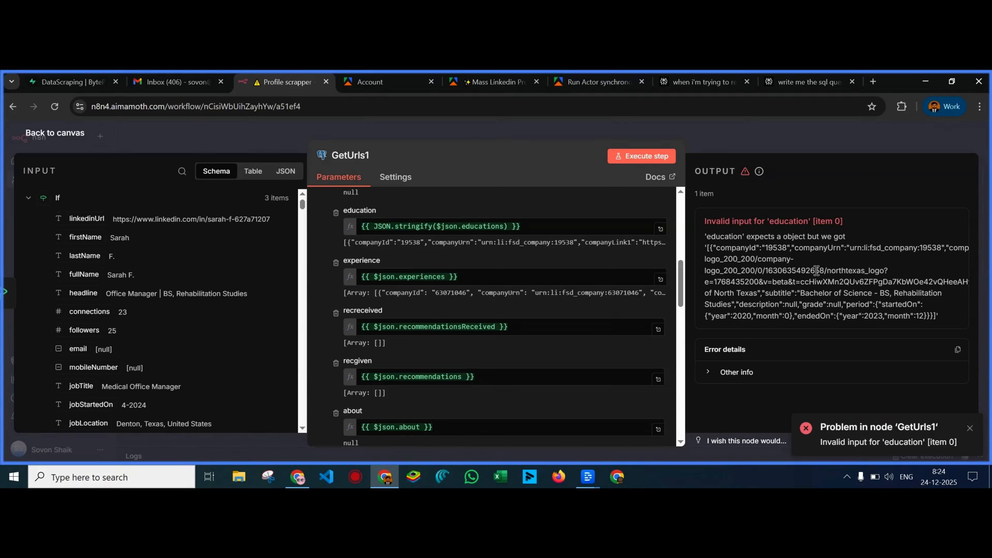
click(722, 378)
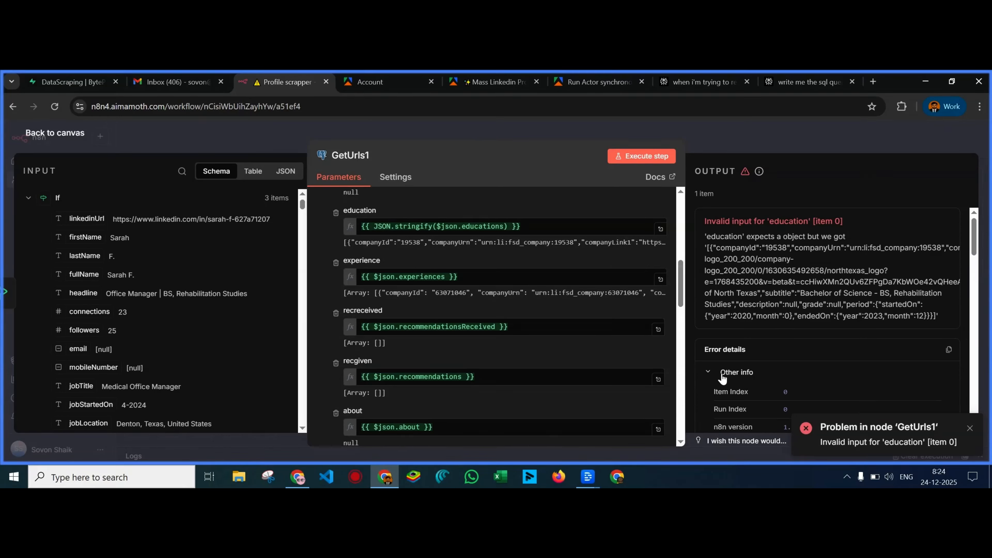
click(723, 378)
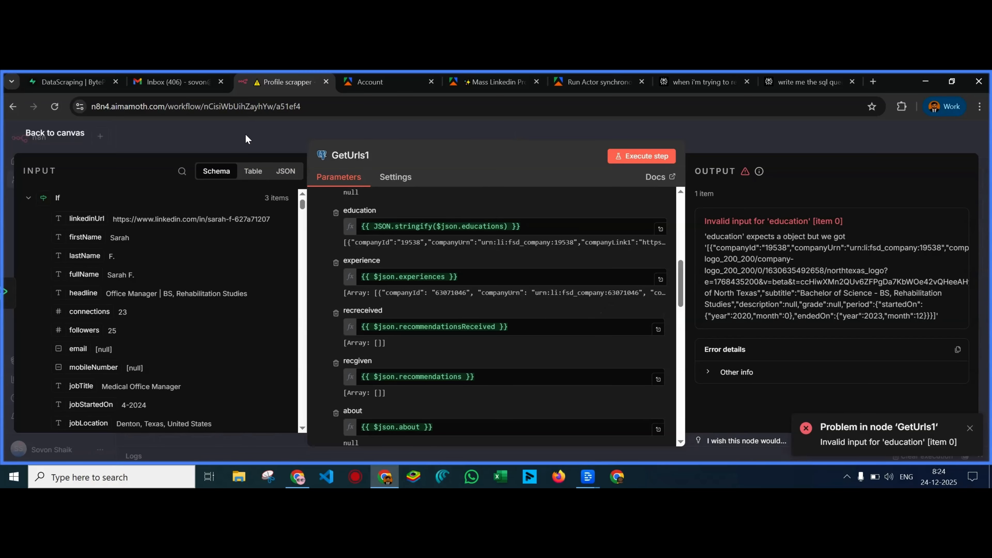
click(534, 226)
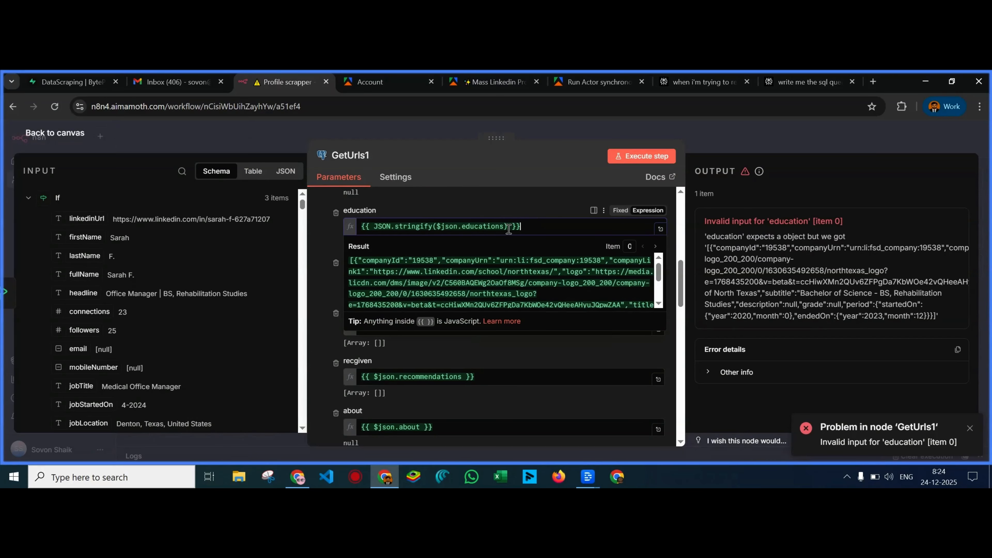
click(328, 246)
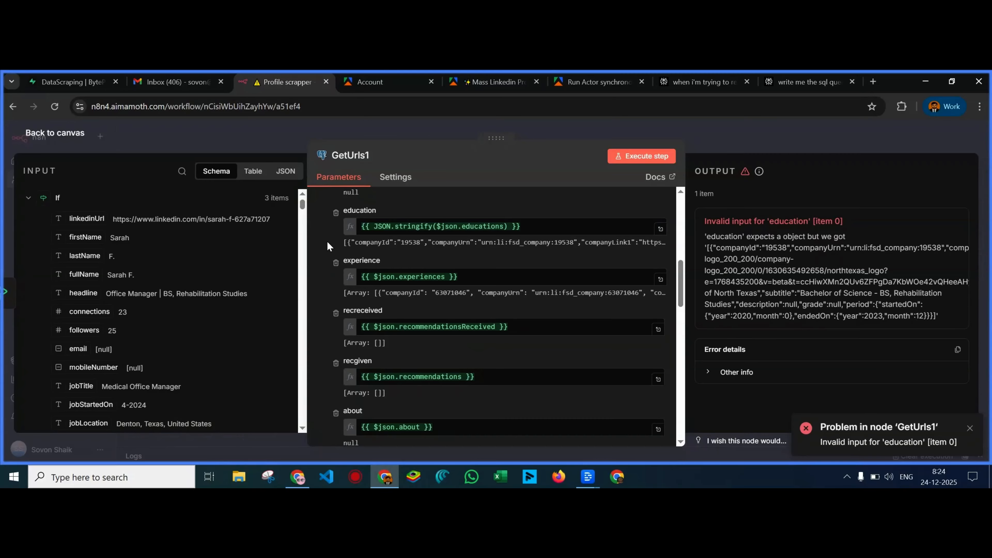
Switch to Supabase and change the education column's data type in the Linkedin table to text, saving the change
click(298, 476)
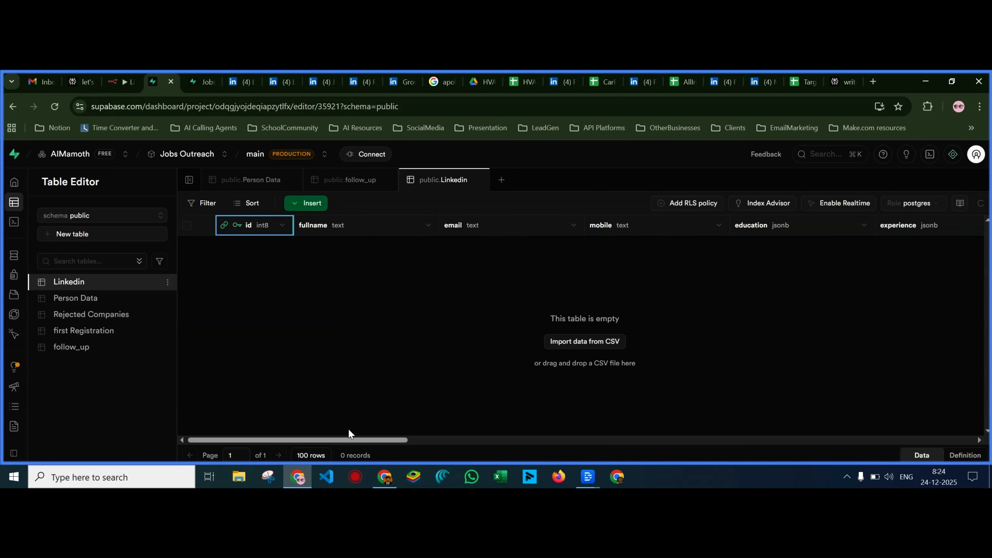
drag(344, 444, 405, 442)
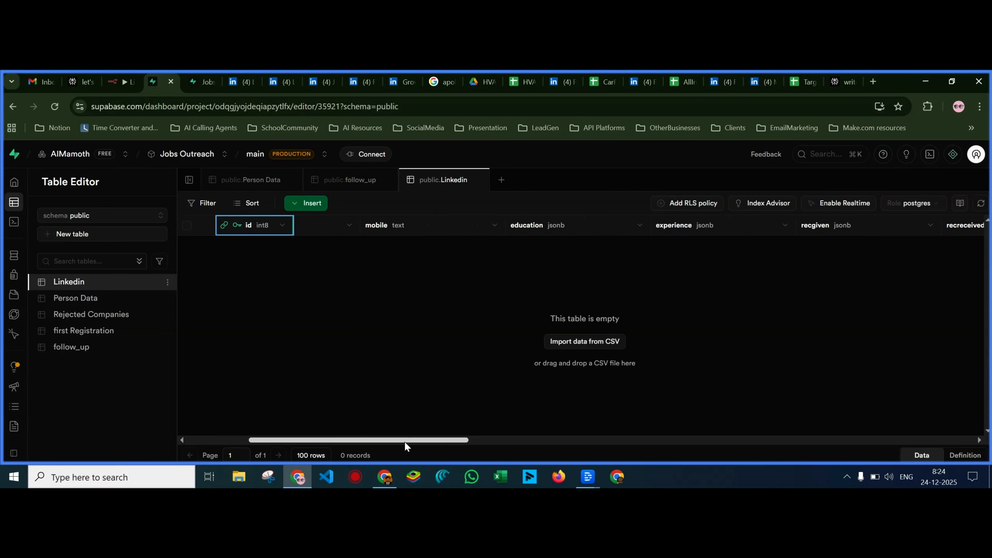
click(640, 226)
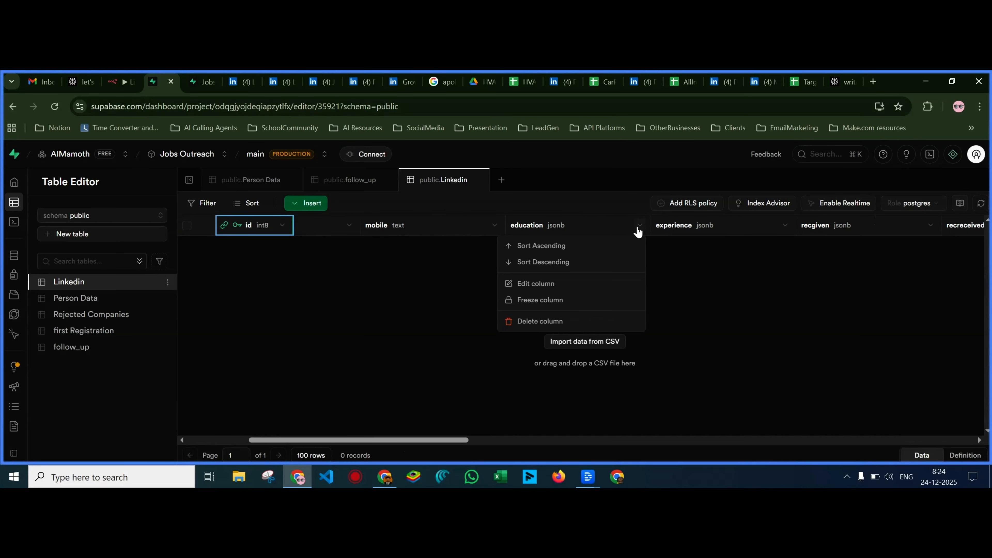
click(537, 283)
scroll(774, 341, down, 3)
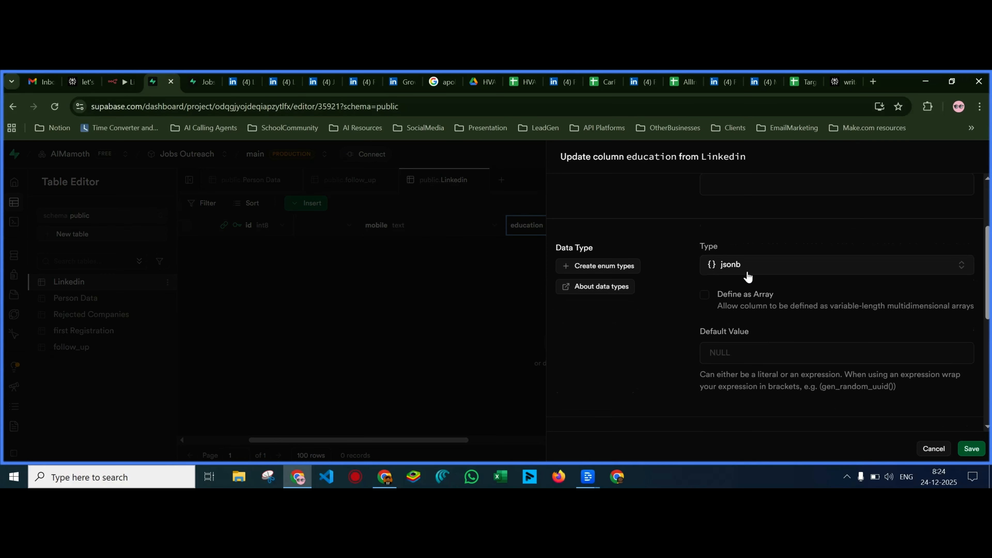
click(748, 266)
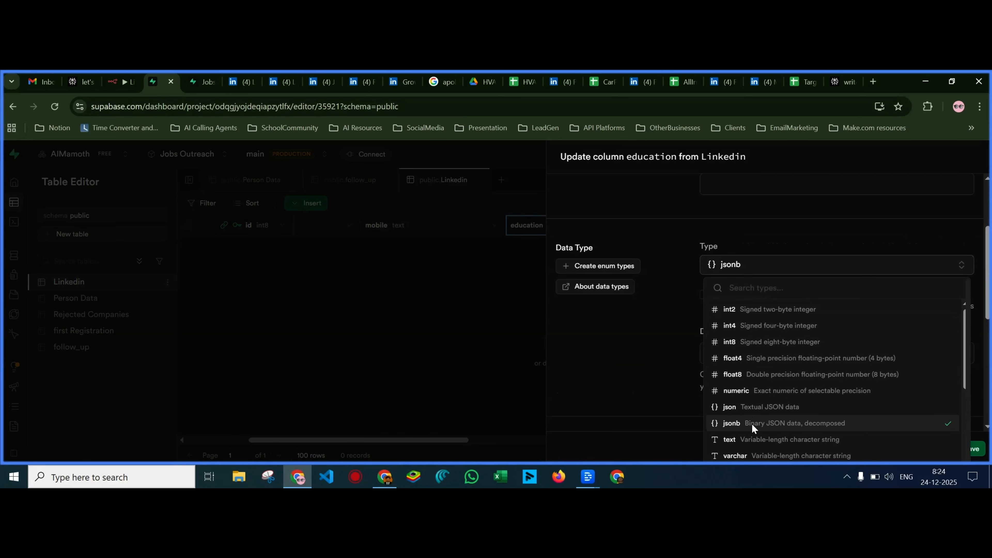
click(750, 434)
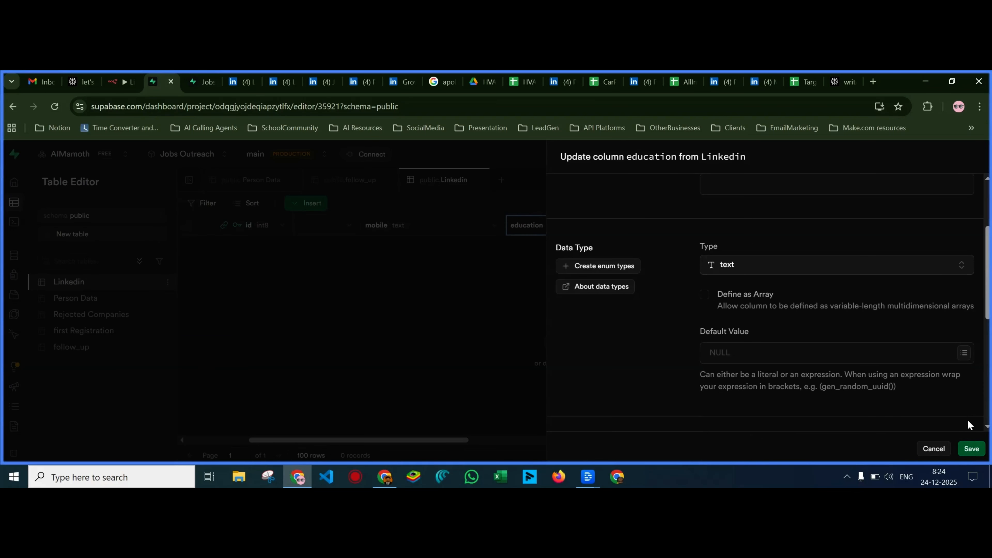
click(970, 449)
Back in n8n, expand the other info of the GetUrls1 error and read through its stack trace
click(385, 477)
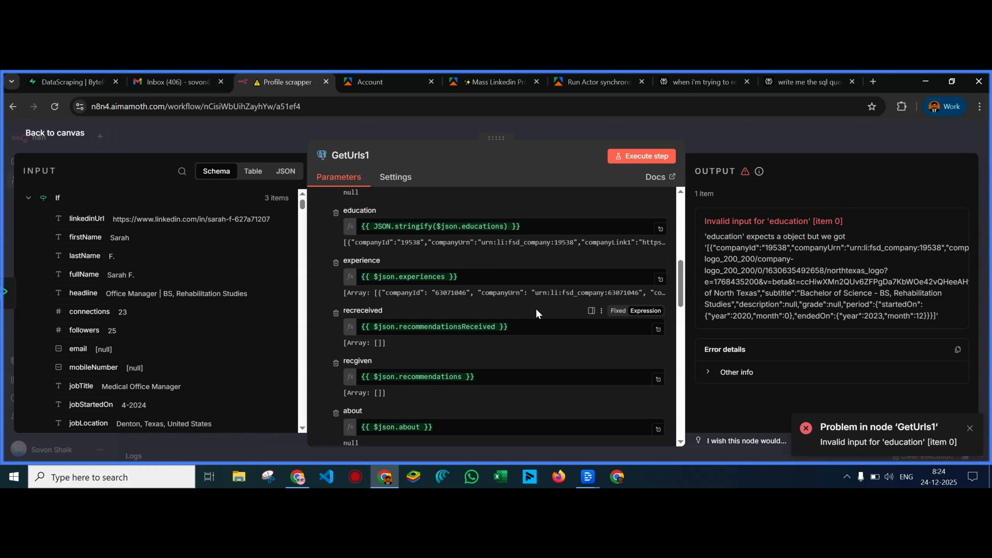
click(726, 373)
scroll(760, 350, down, 5)
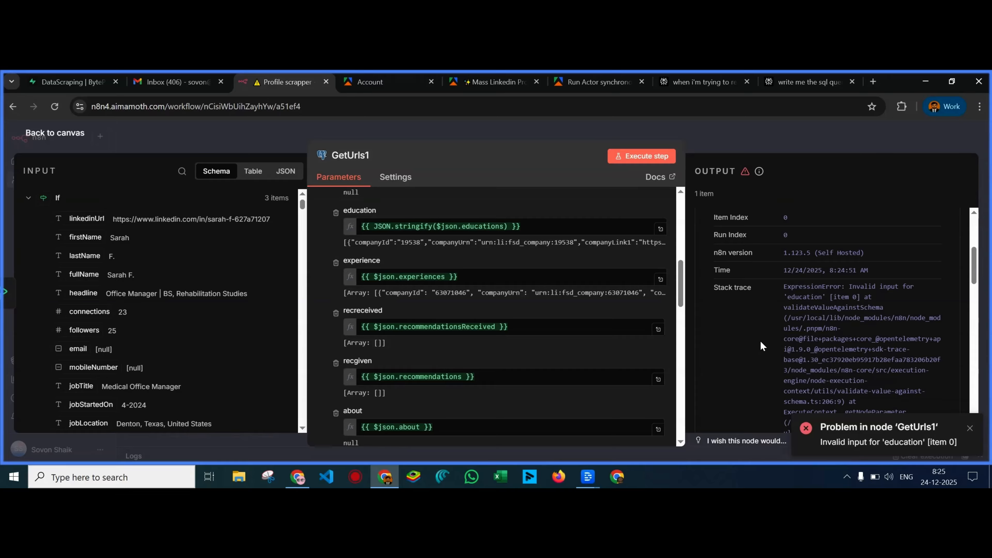
scroll(761, 343, down, 2)
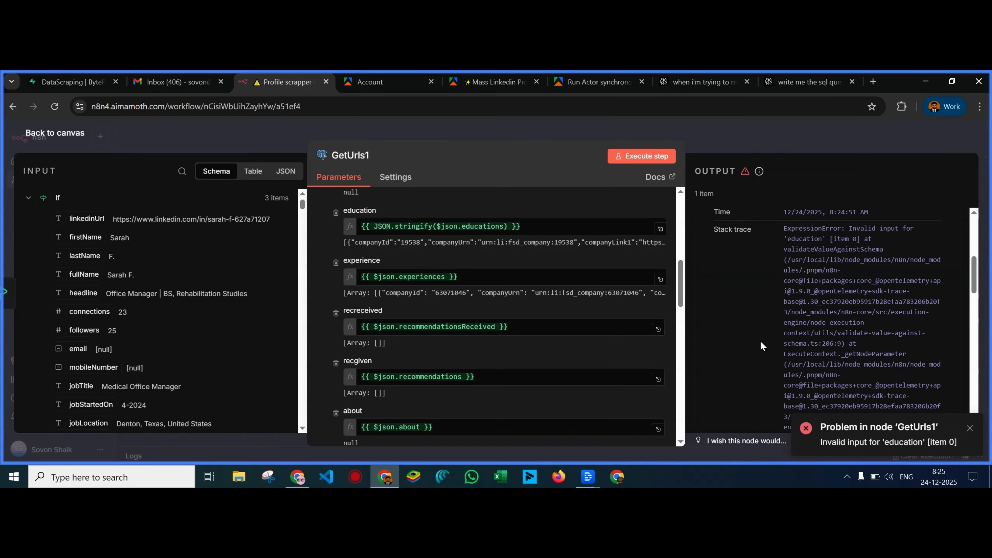
scroll(761, 344, up, 2)
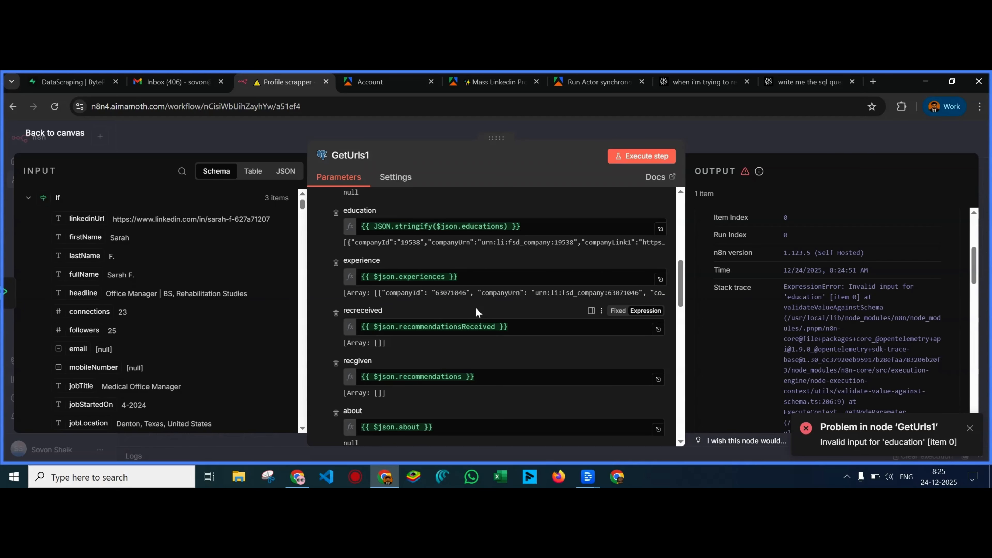
Refresh the column list under Values to Send in GetUrls1 and execute the node again
scroll(527, 313, up, 6)
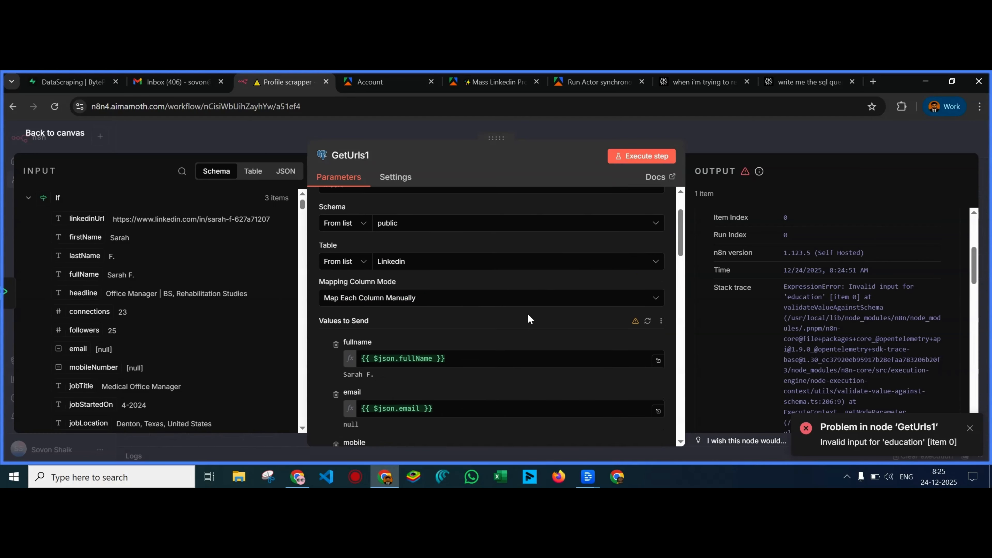
scroll(527, 313, down, 3)
scroll(629, 276, up, 1)
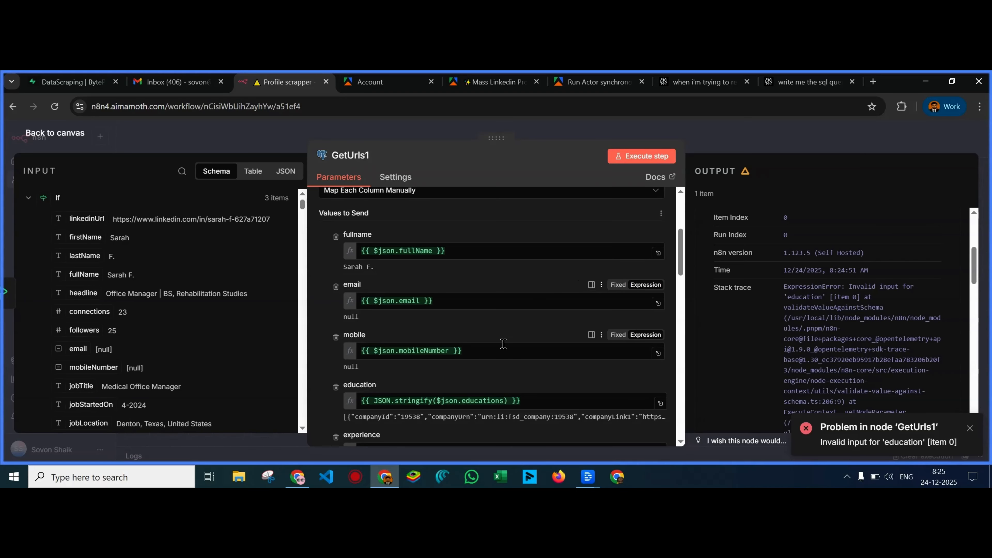
scroll(503, 344, down, 1)
scroll(366, 340, down, 1)
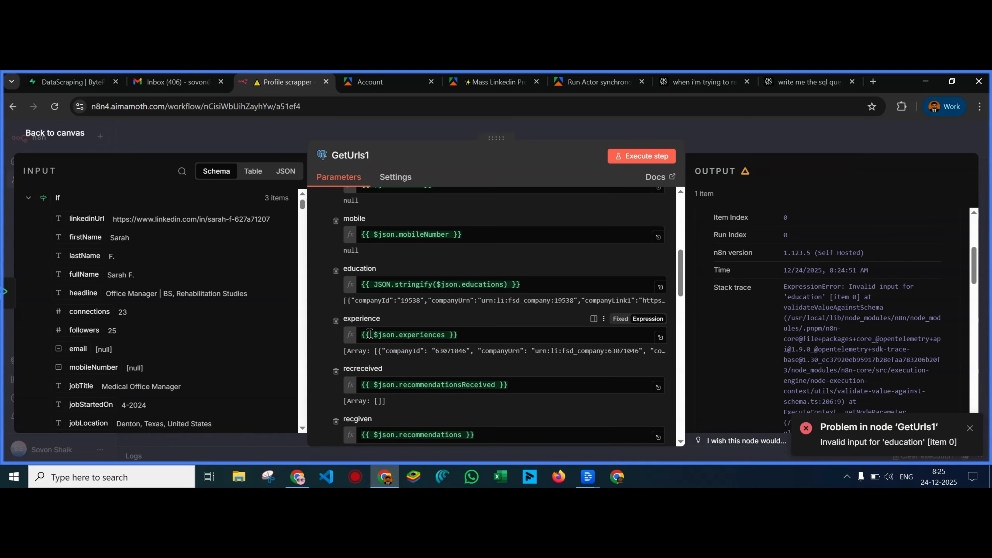
click(642, 156)
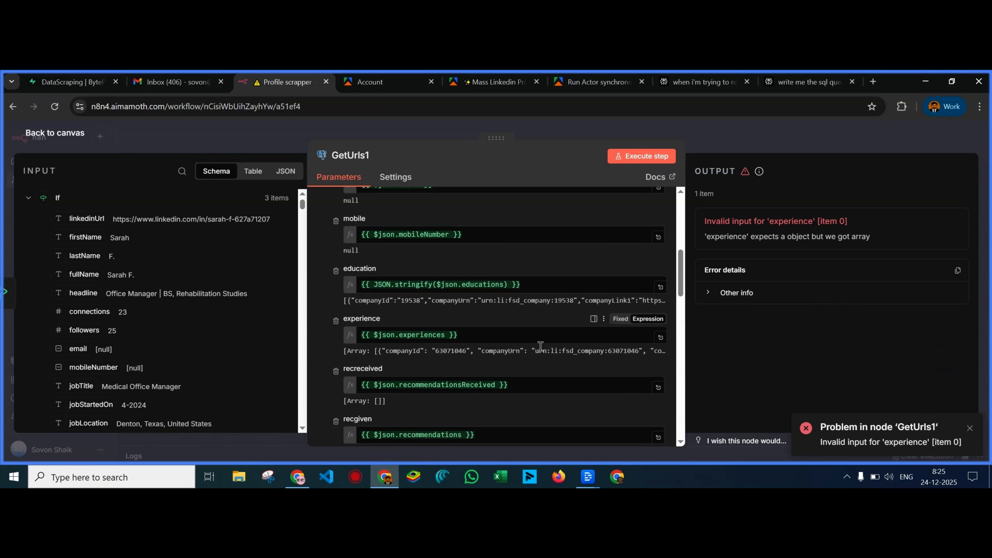
scroll(458, 269, down, 2)
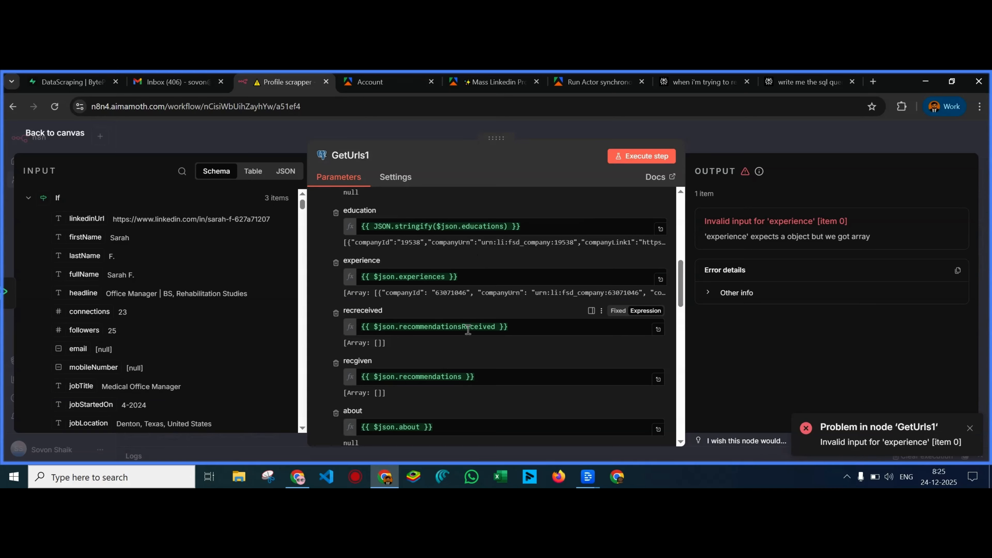
Switch to Supabase and set the data type of the Linkedin table's experience column to text
click(304, 478)
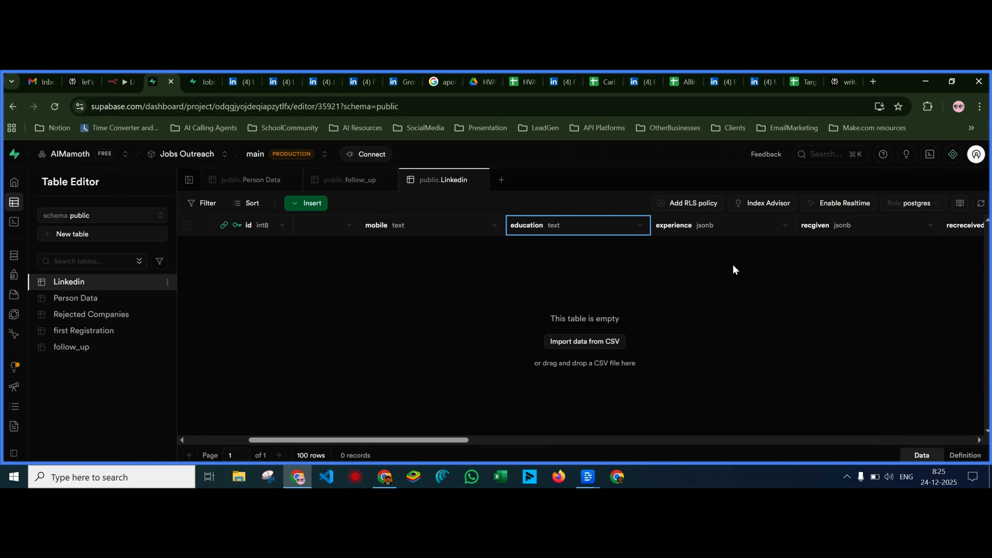
click(785, 226)
click(683, 282)
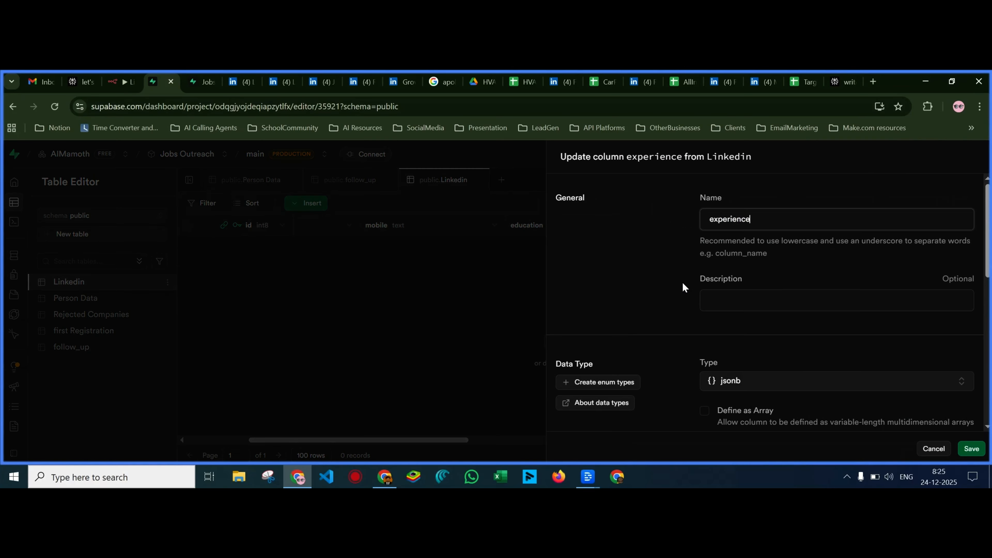
scroll(753, 330, down, 2)
click(731, 323)
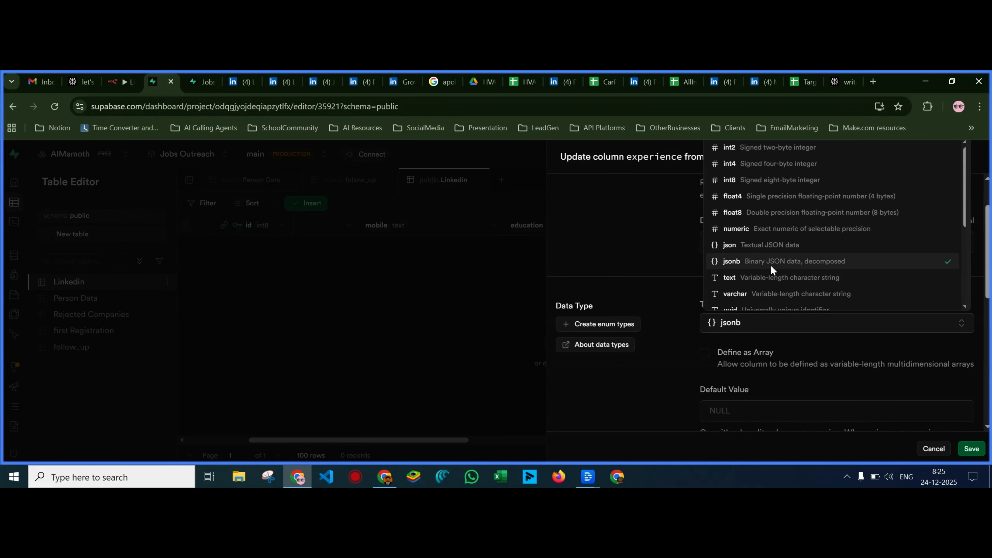
click(769, 275)
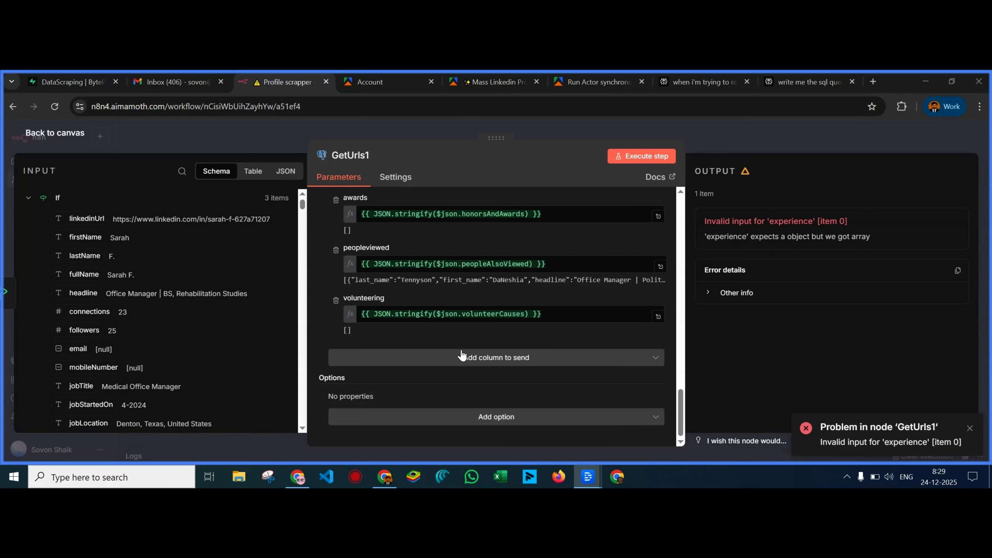
In n8n, reload GetUrls1's columns, review the JSON.stringify mappings down to volunteering, and execute the node
scroll(462, 355, up, 15)
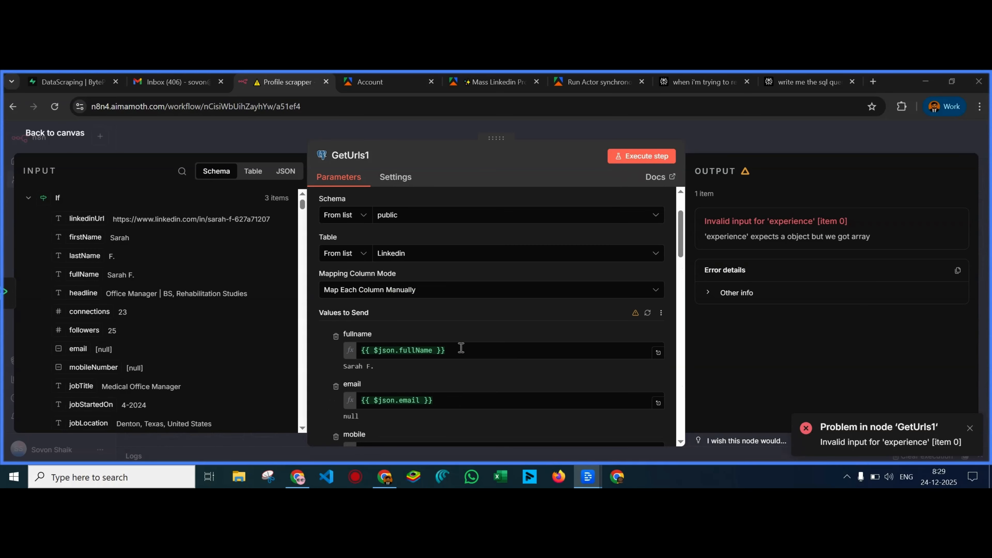
click(647, 313)
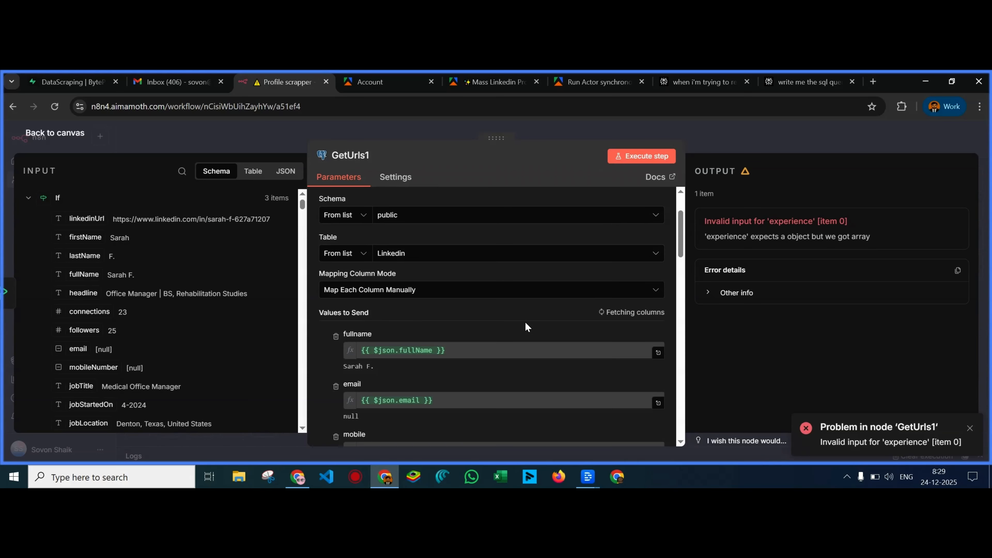
scroll(525, 322, down, 12)
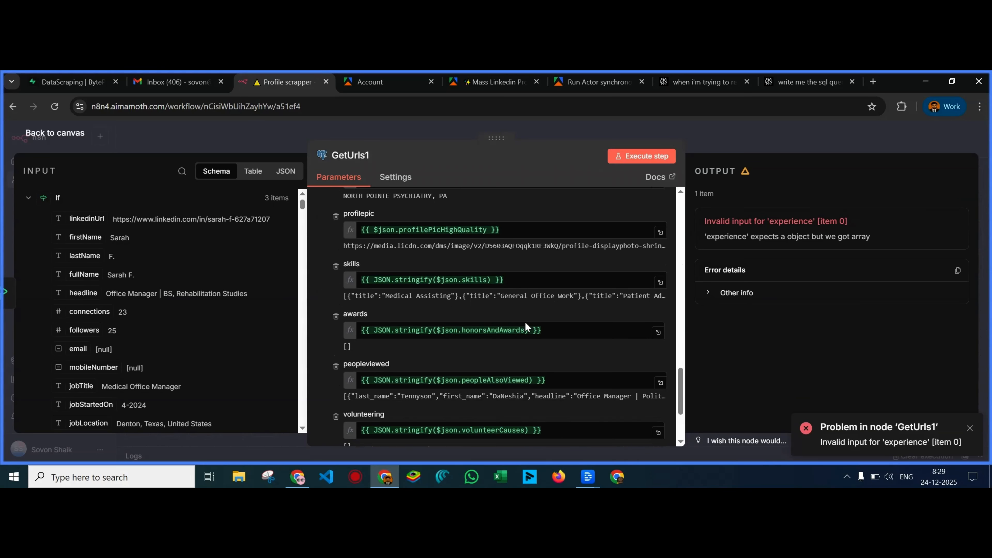
scroll(477, 314, down, 3)
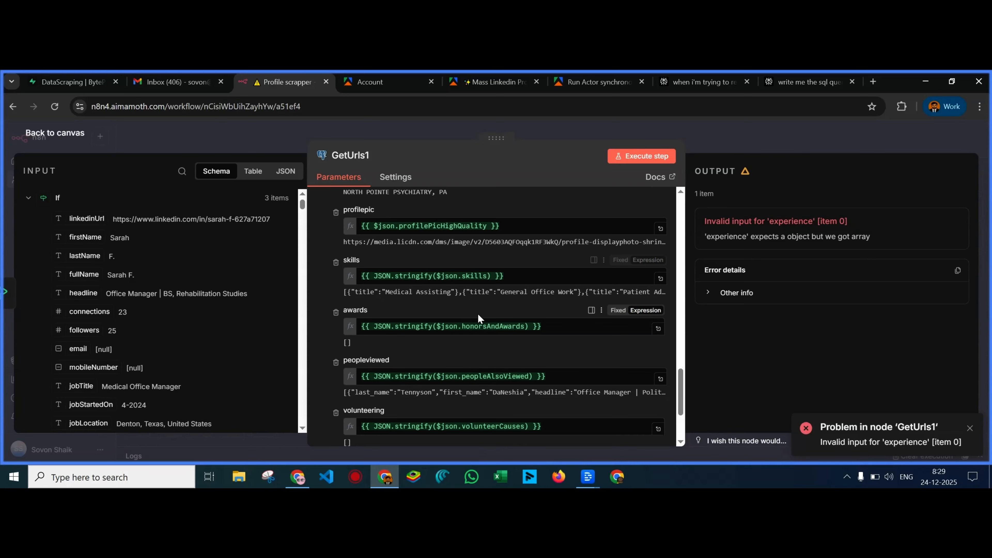
click(634, 159)
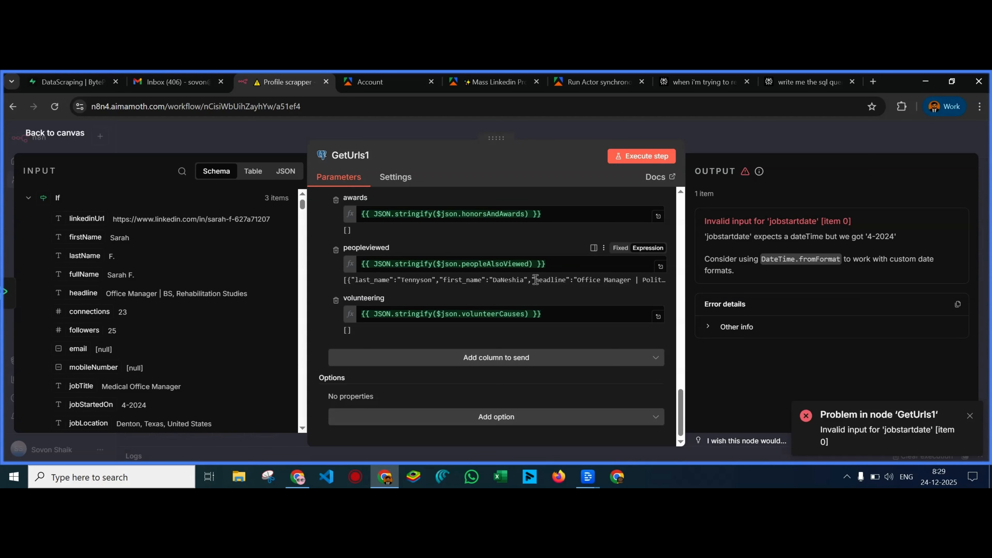
Switch to Supabase and change the Linkedin table's jobstartdate column to the text data type, saving the change
click(303, 479)
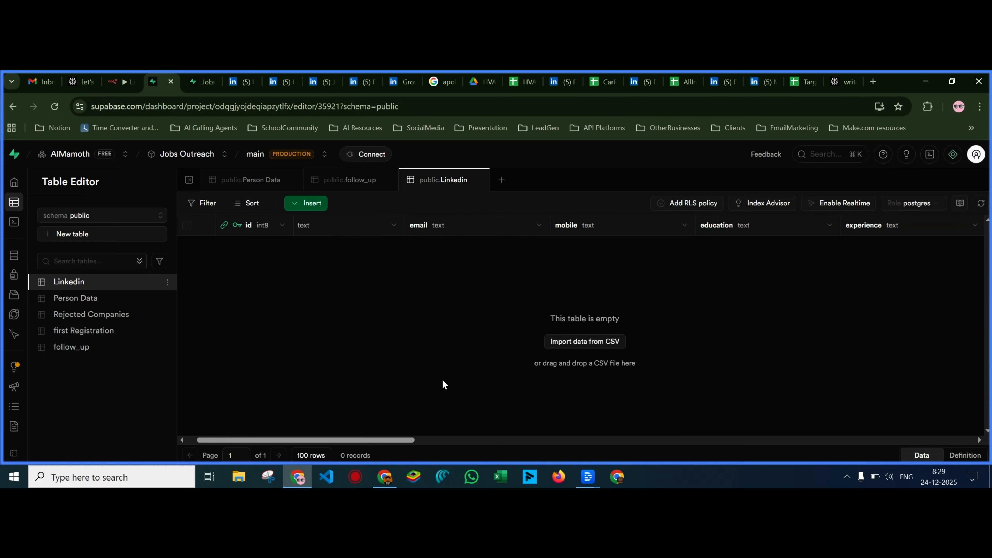
drag(359, 438, 672, 443)
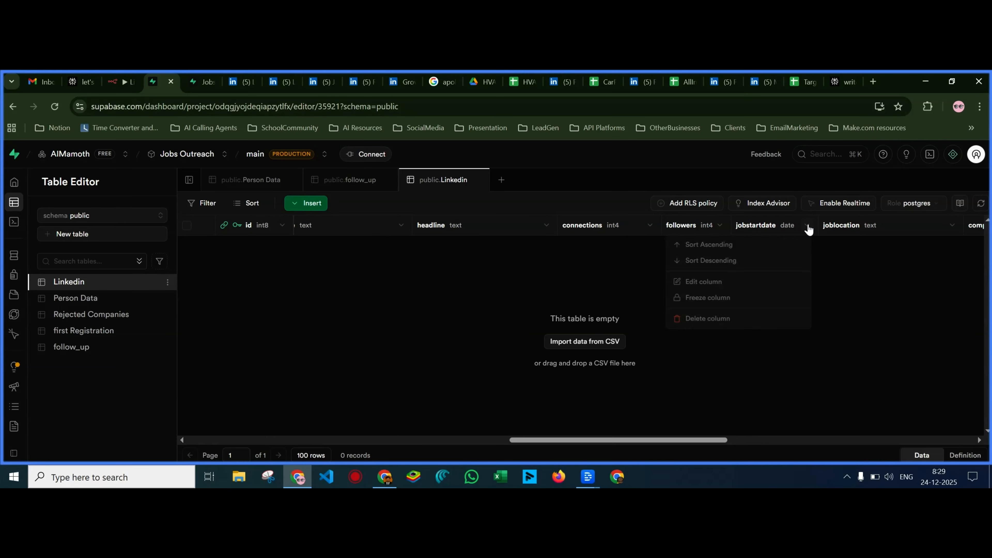
click(716, 280)
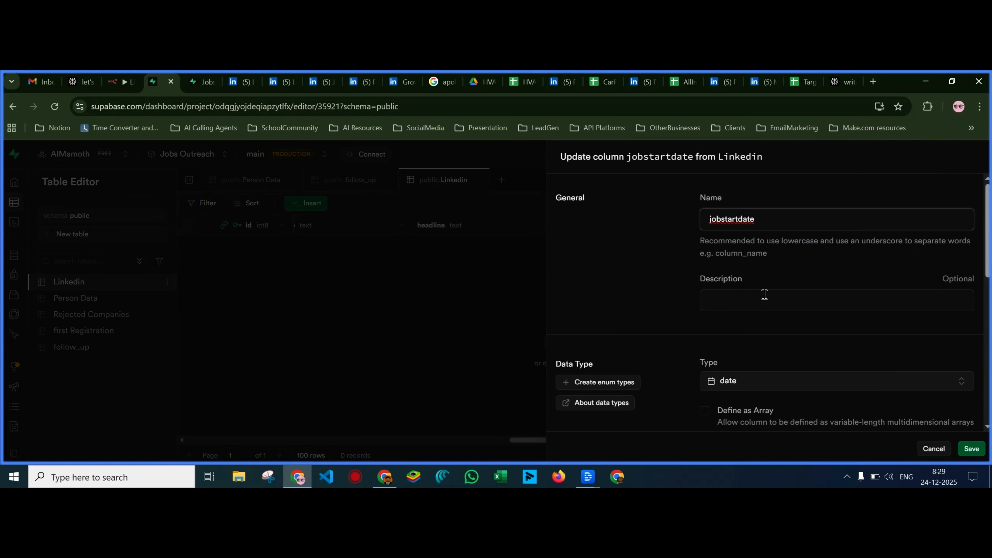
scroll(765, 297, down, 8)
scroll(762, 270, up, 5)
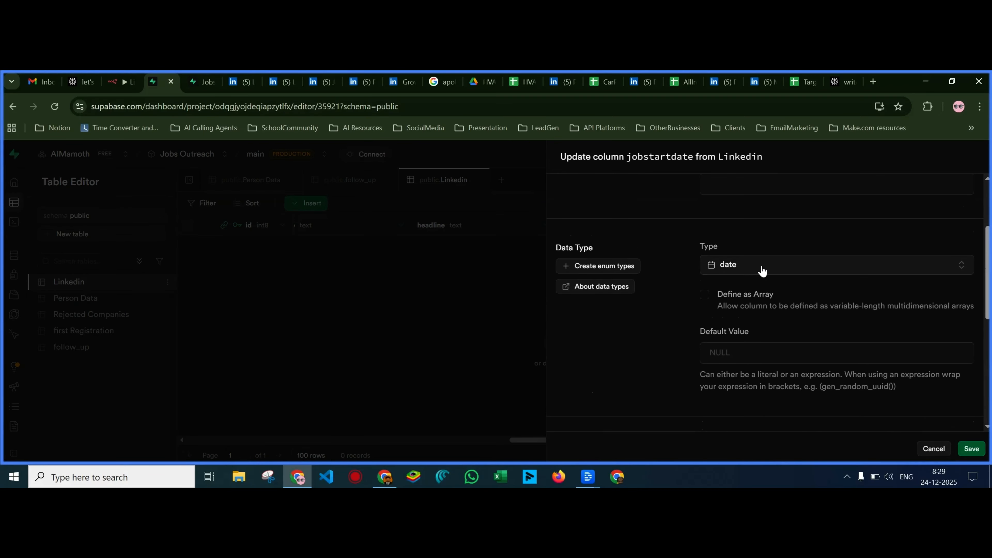
click(762, 270)
scroll(764, 365, down, 3)
click(760, 381)
click(973, 449)
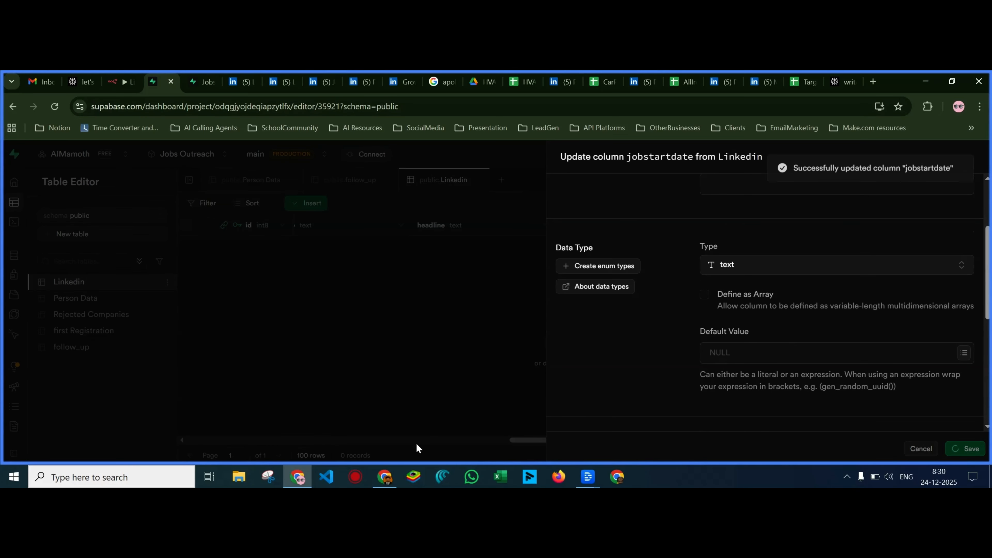
Return to n8n, refresh GetUrls1's column list to pick up the jobstartdate type, and rerun the node
key(alt+Tab)
key(alt+Tab)
click(386, 478)
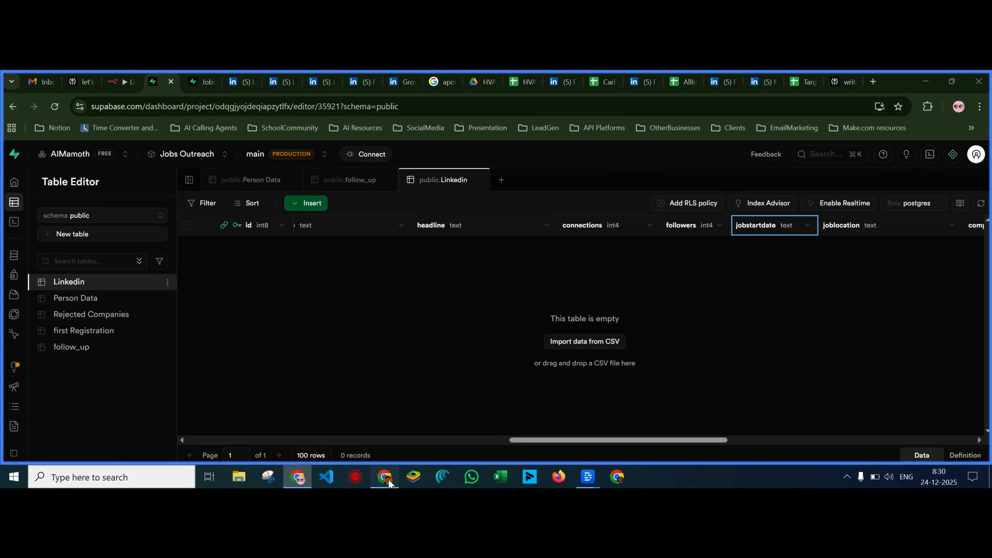
scroll(536, 333, up, 8)
scroll(536, 333, up, 10)
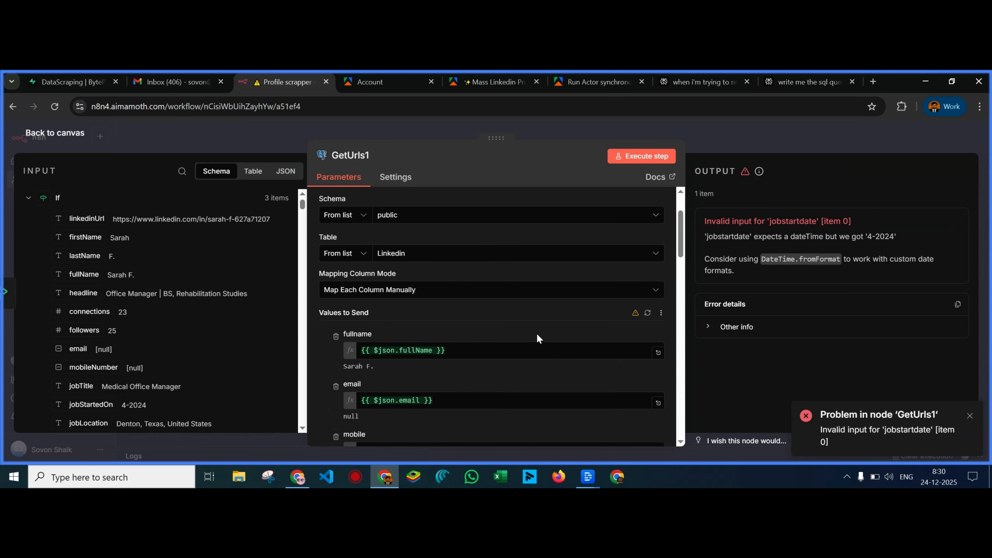
click(648, 372)
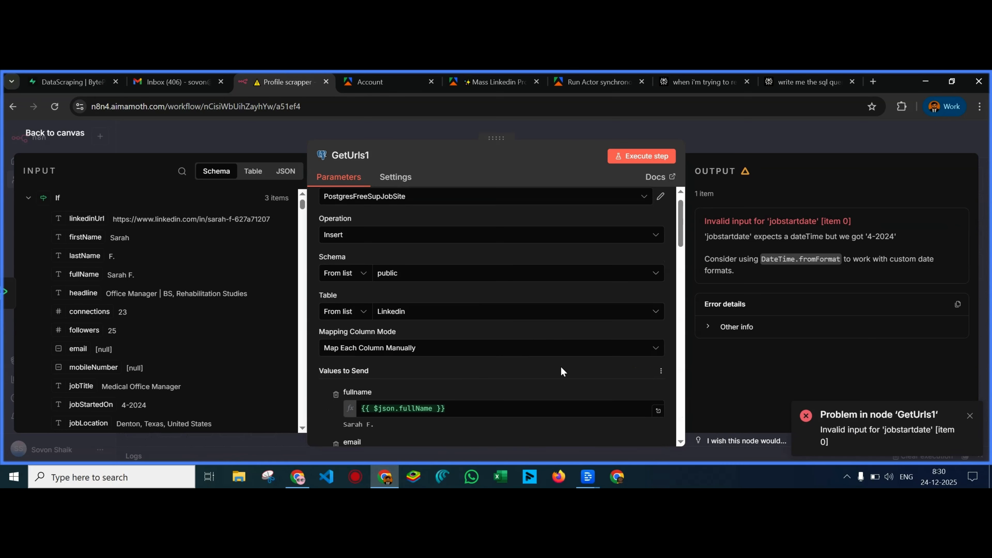
click(643, 157)
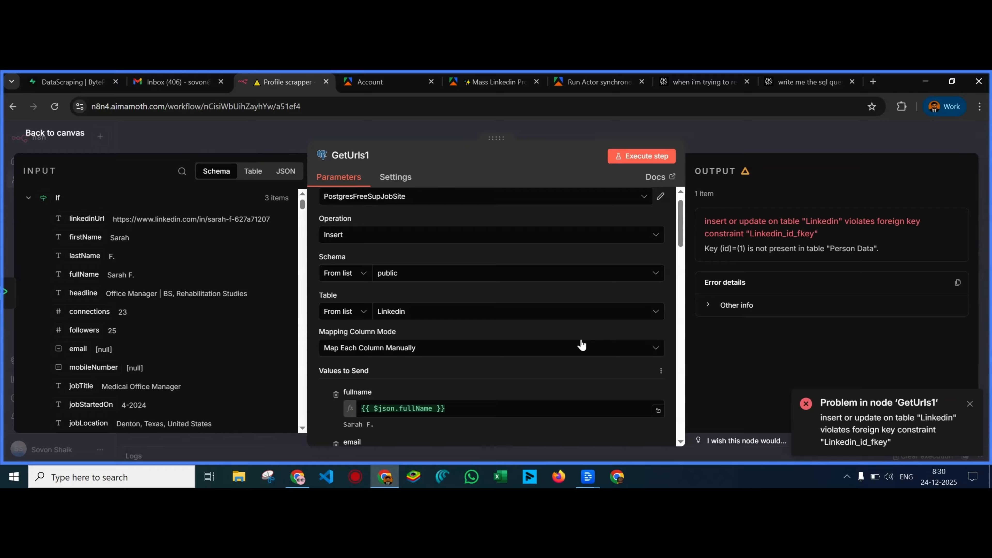
scroll(517, 344, up, 1)
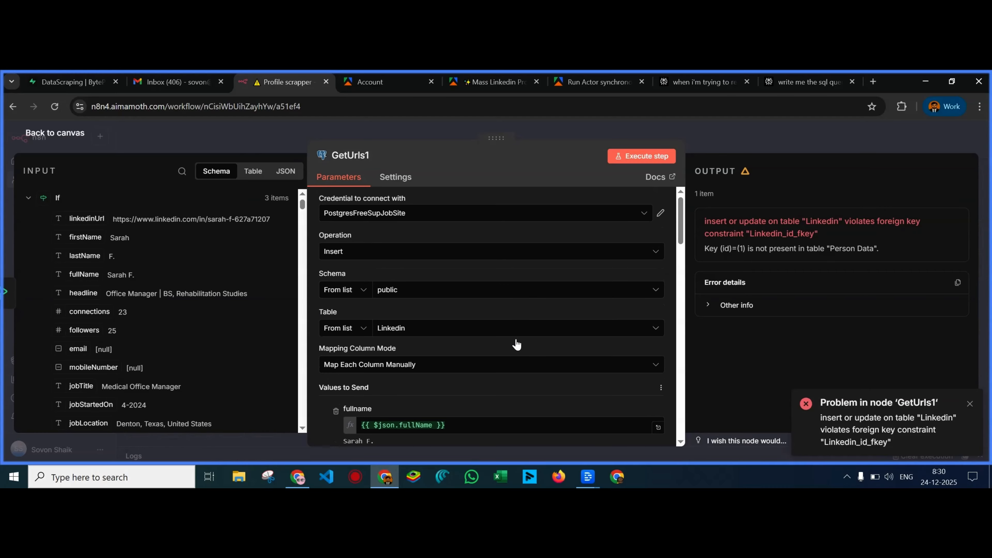
scroll(516, 339, down, 3)
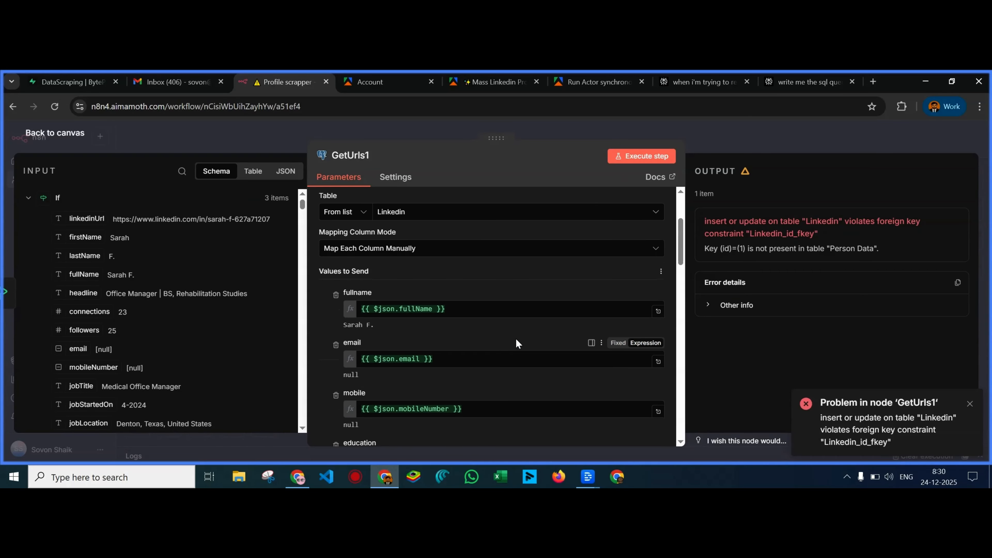
Review all of GetUrls1's column mappings for the Linkedin table, from fullname to volunteering, and close the node
scroll(516, 340, down, 15)
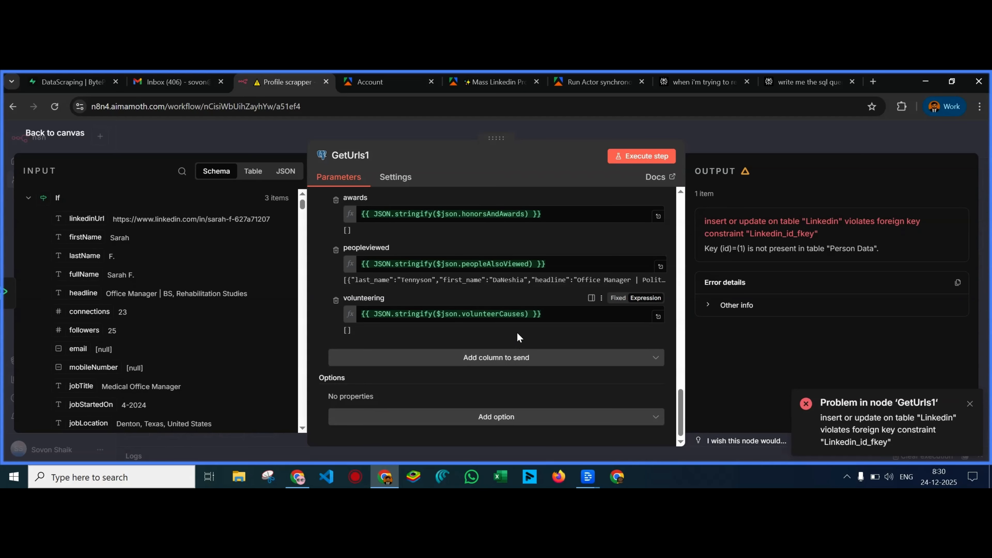
scroll(493, 382, up, 18)
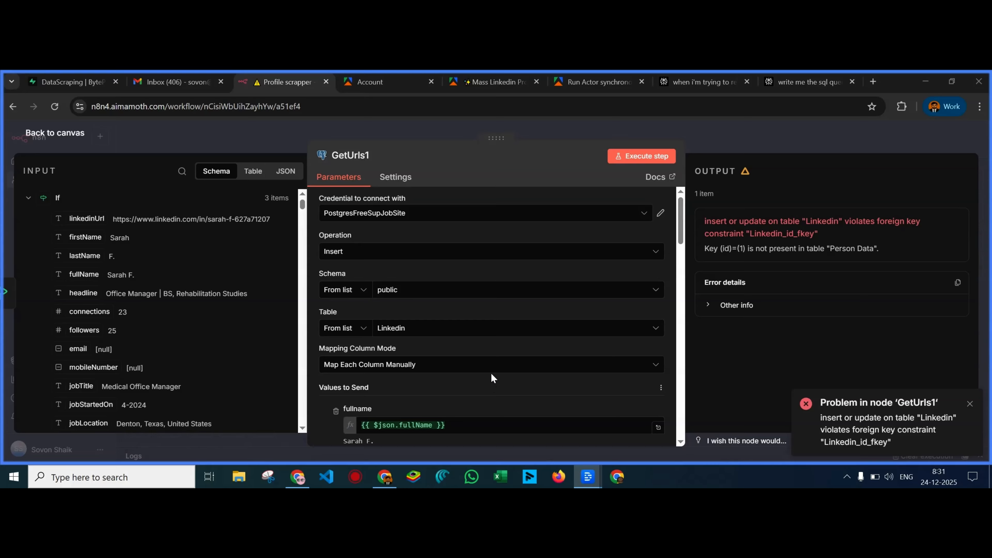
scroll(494, 381, down, 4)
scroll(493, 379, up, 3)
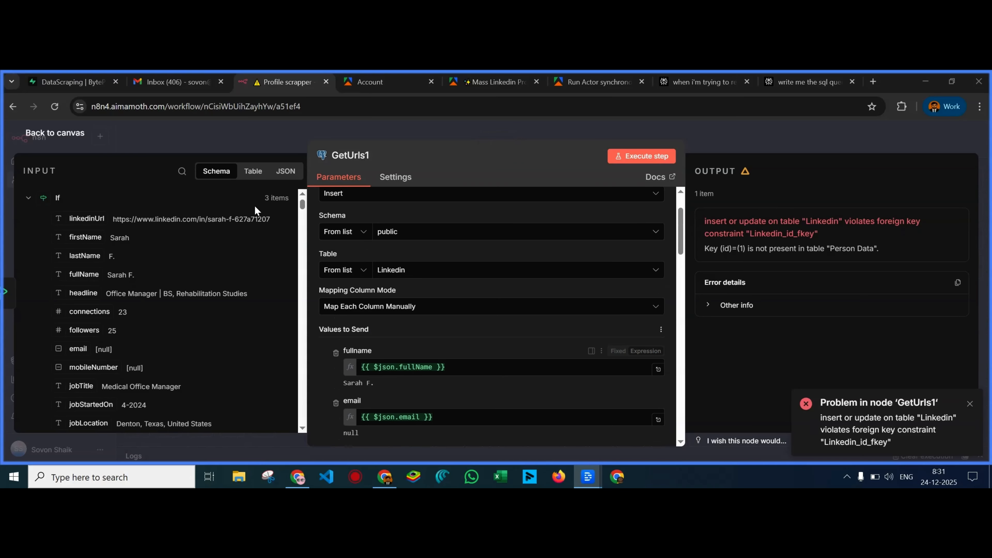
click(244, 138)
click(510, 321)
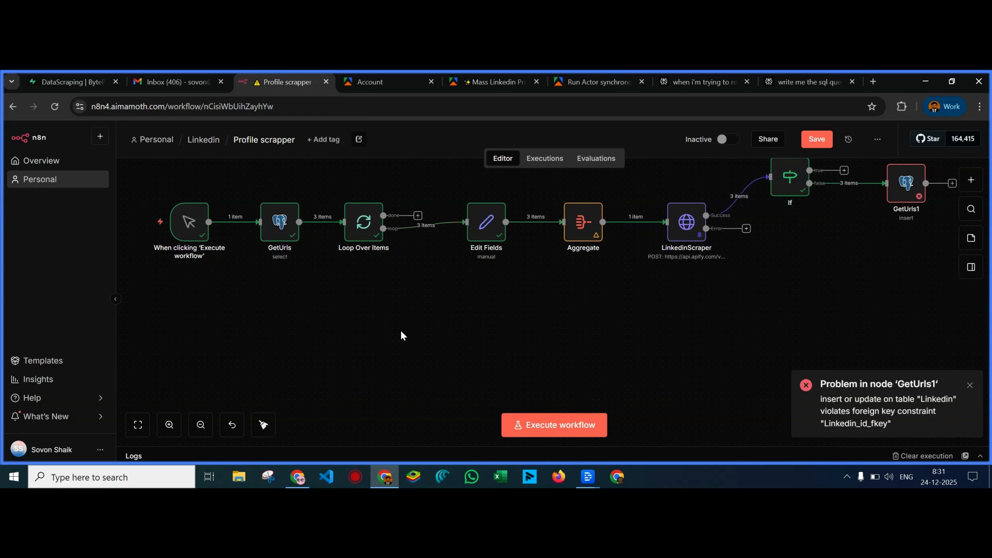
Examine the Serial field in the GetUrls node's Person Data output
double_click(284, 222)
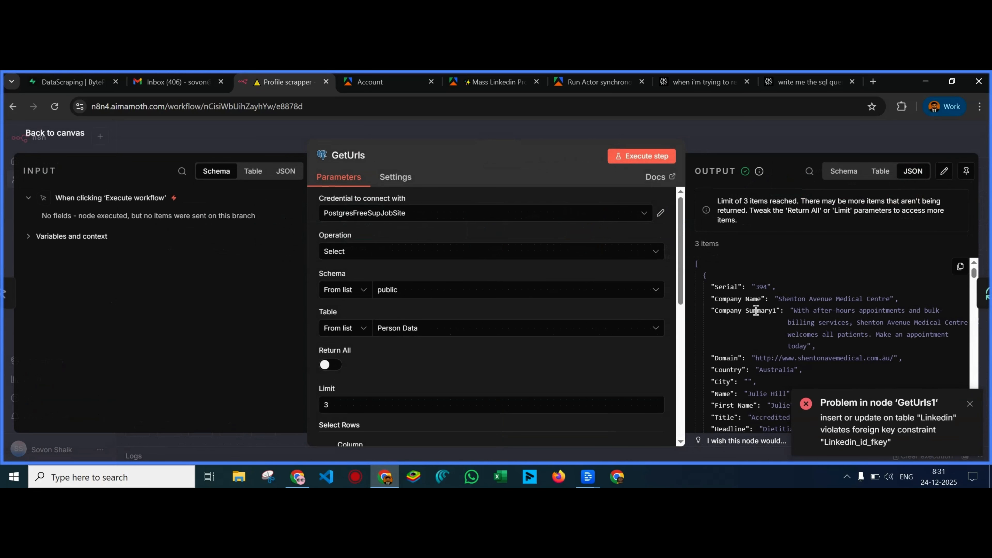
drag(769, 289, 756, 288)
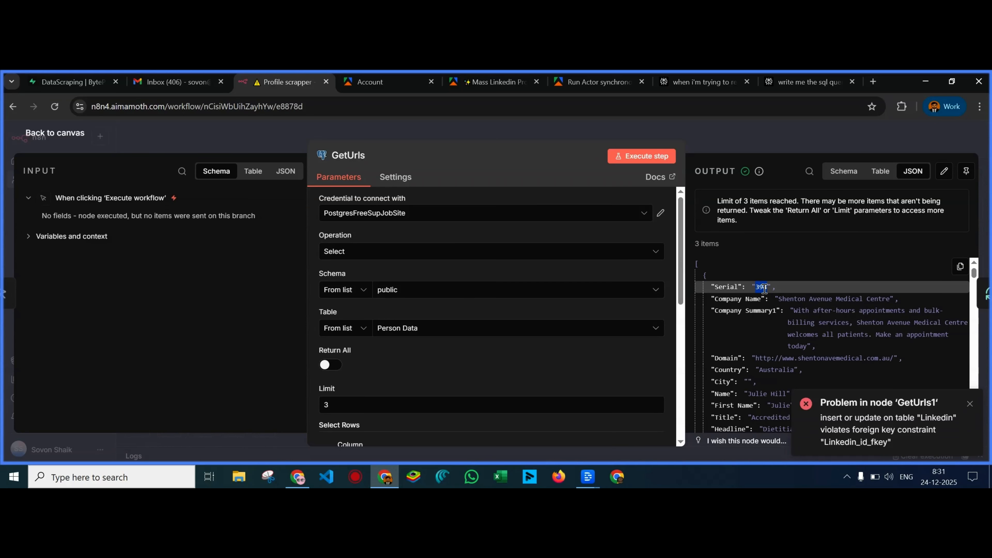
click(277, 140)
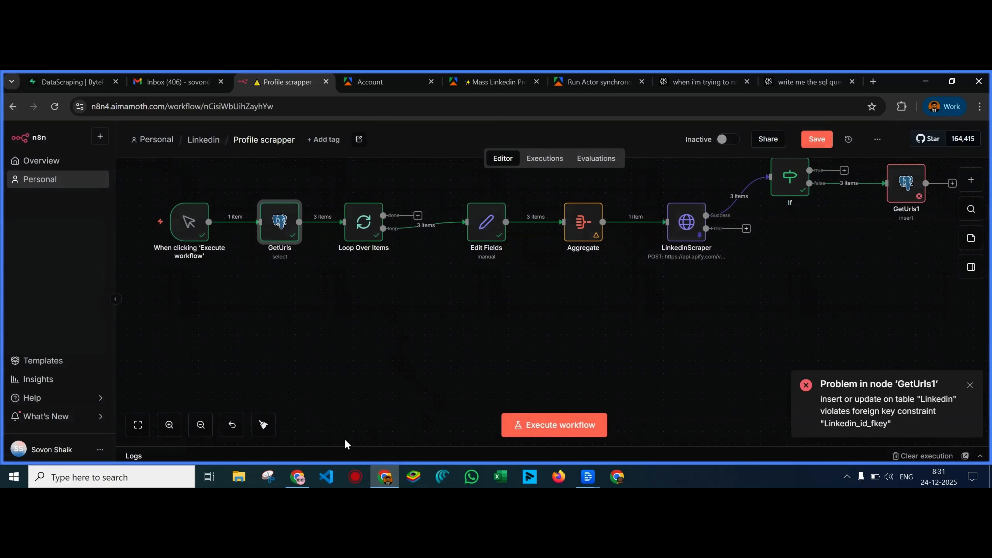
Switch to Supabase and compare the key columns of the Person Data, follow_up and Linkedin tables
click(301, 477)
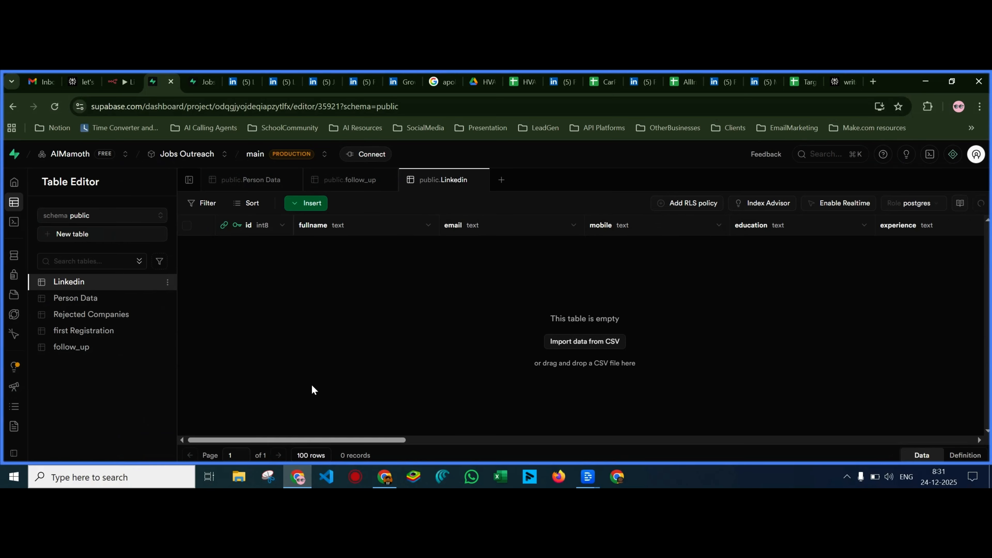
click(249, 183)
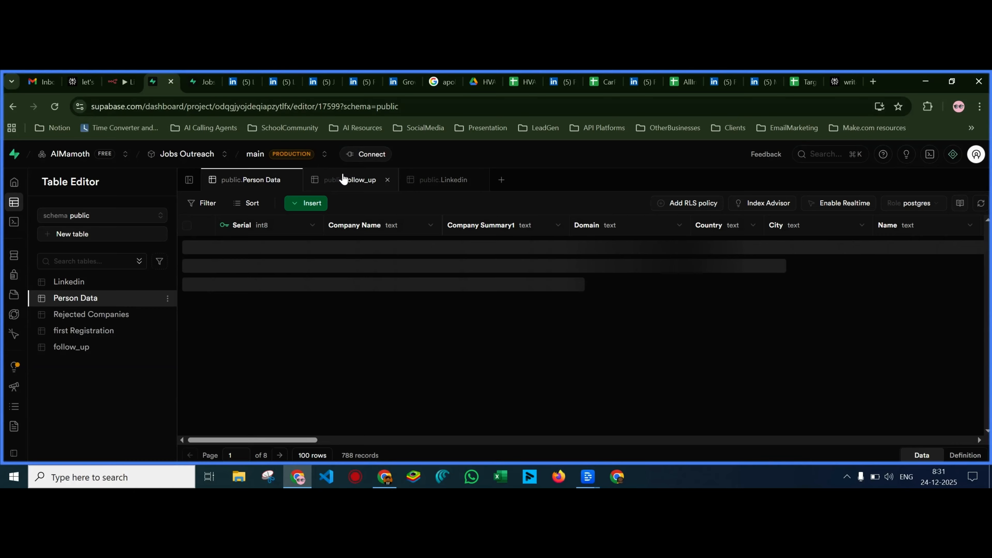
click(343, 179)
click(432, 180)
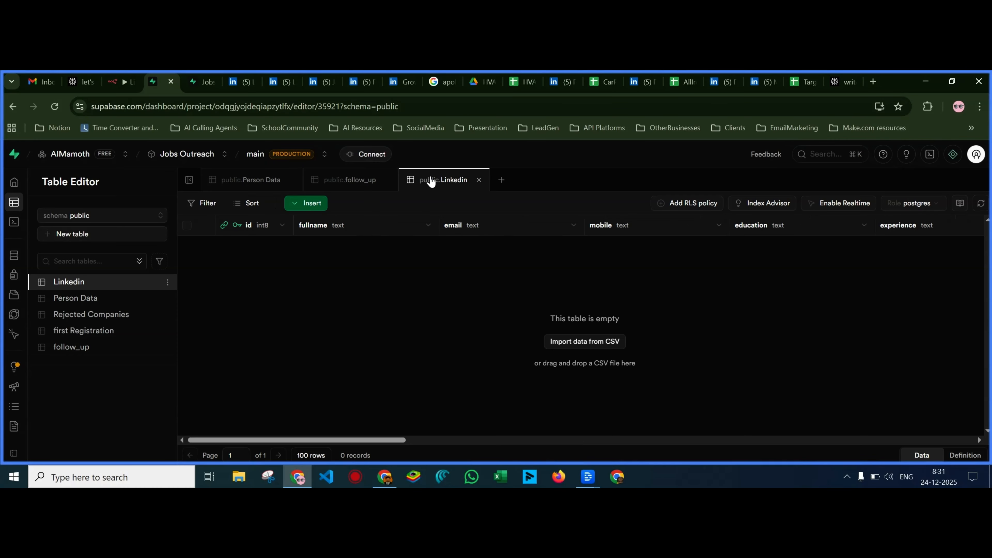
click(366, 181)
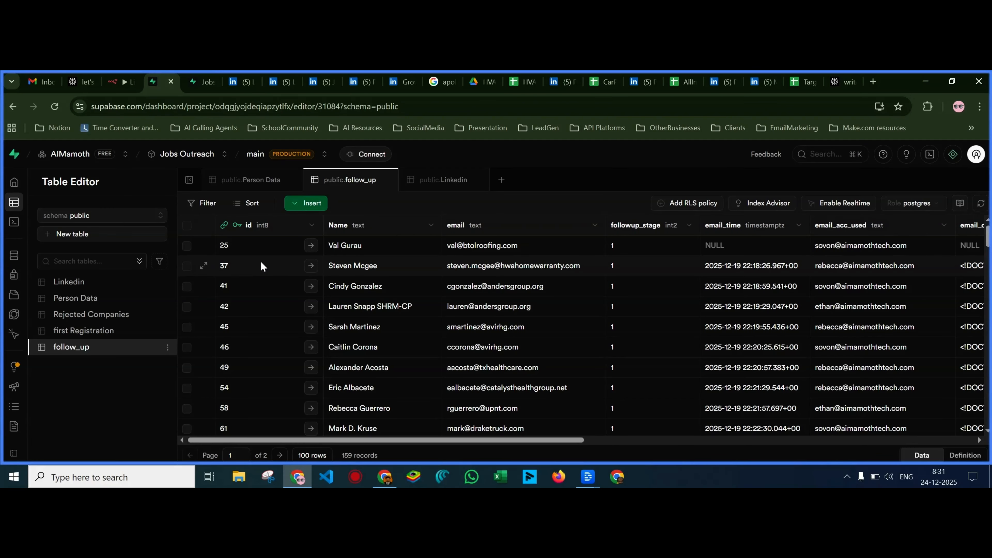
click(428, 186)
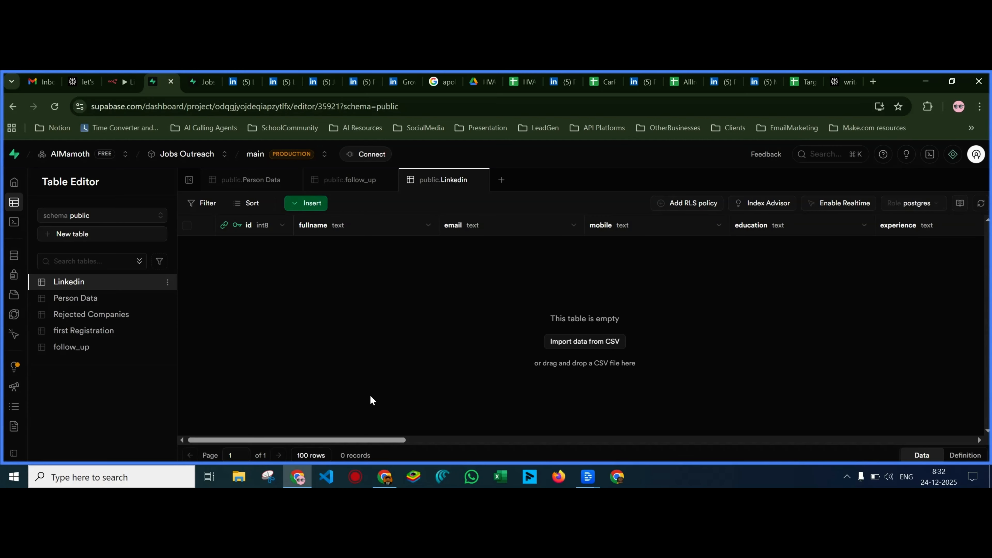
Return to n8n and check the url and id mappings in the Edit Fields node
mouse_move(381, 486)
click(385, 420)
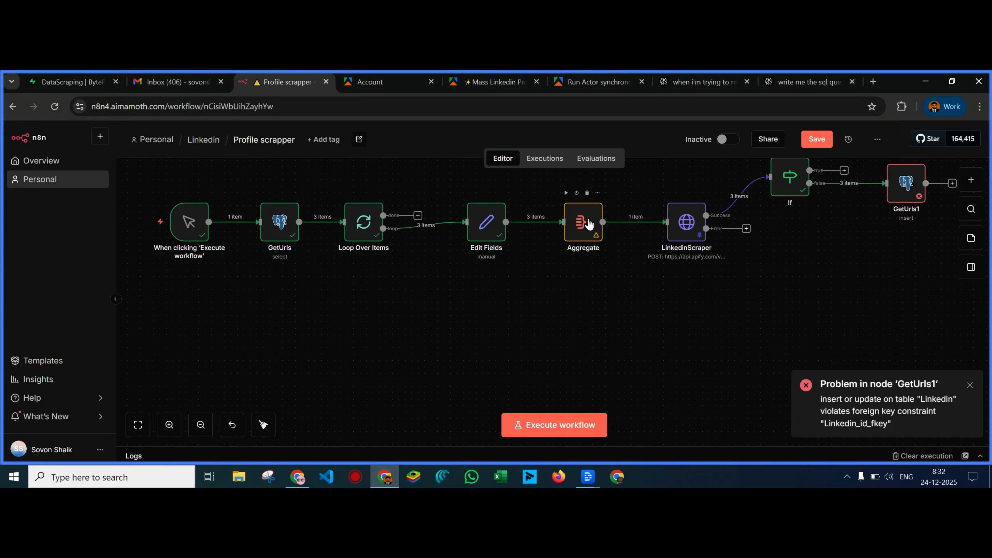
double_click(484, 224)
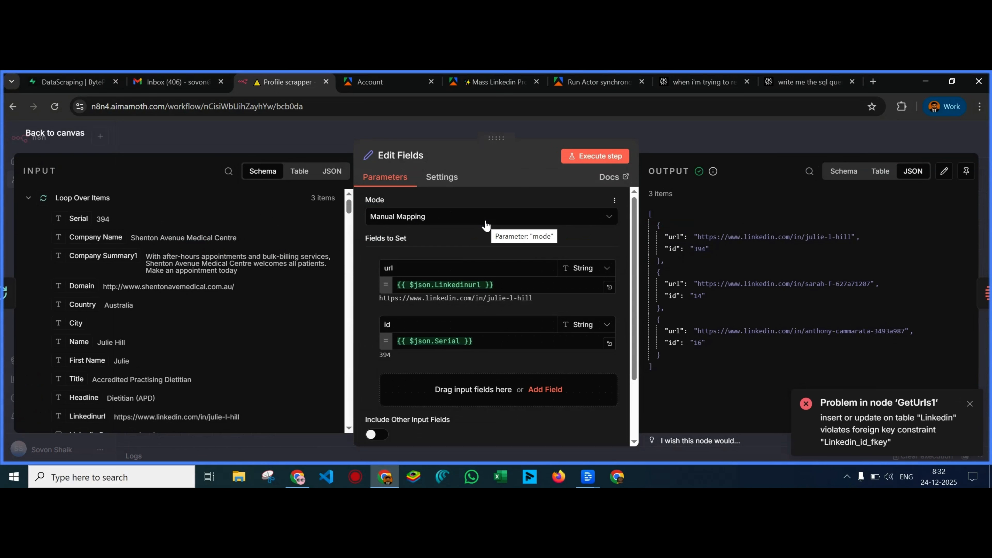
click(262, 142)
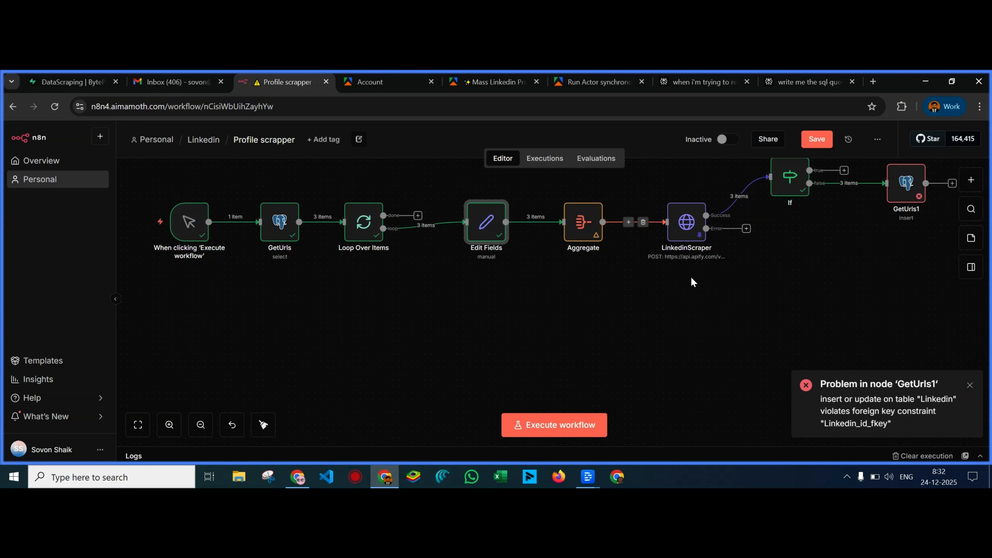
Add id from Edit Fields as a second field to aggregate in the Aggregate node and execute it
drag(727, 303, 642, 329)
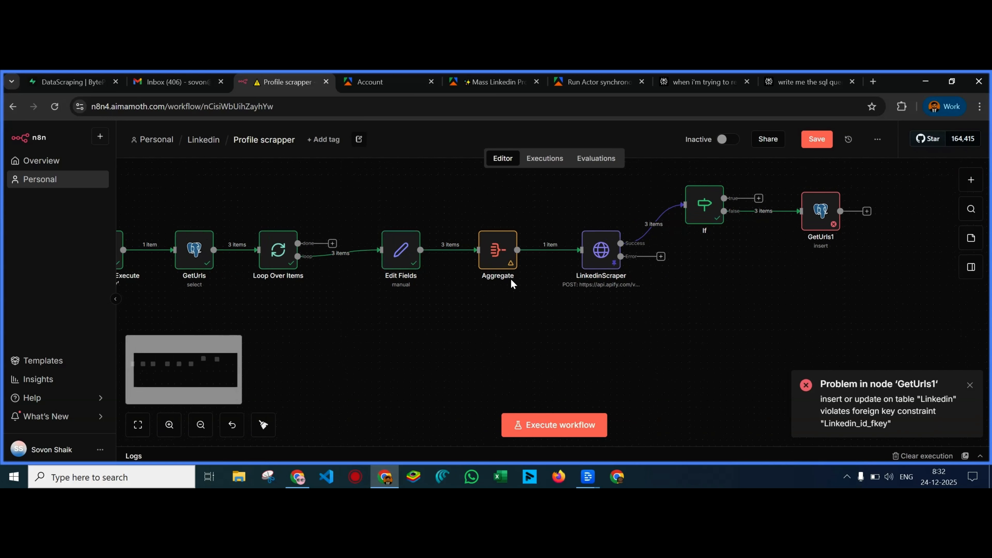
double_click(497, 255)
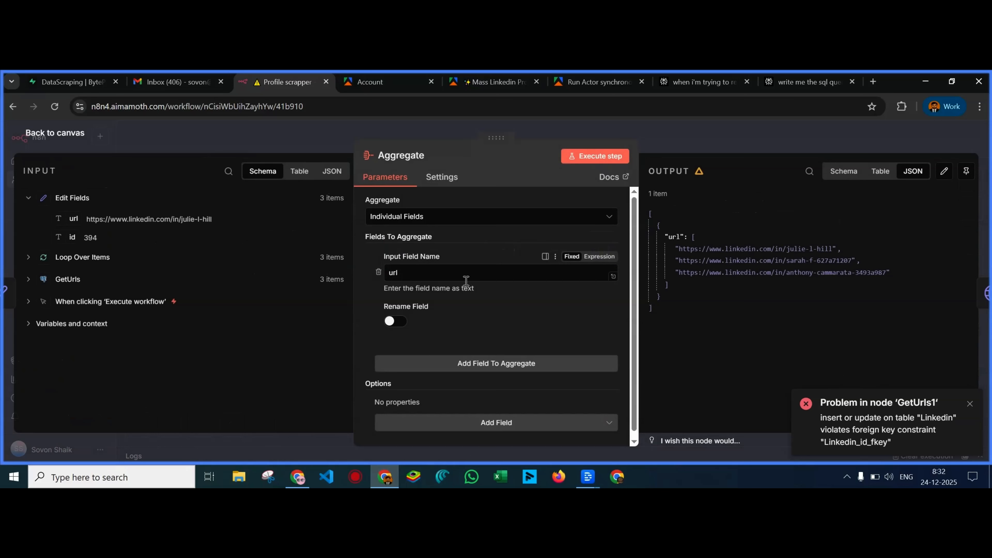
click(478, 366)
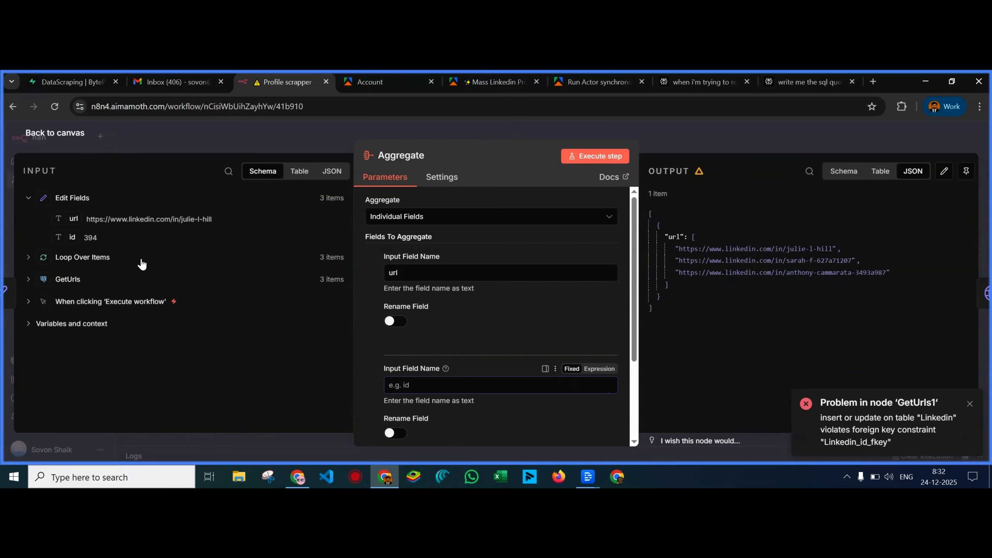
drag(73, 237, 391, 385)
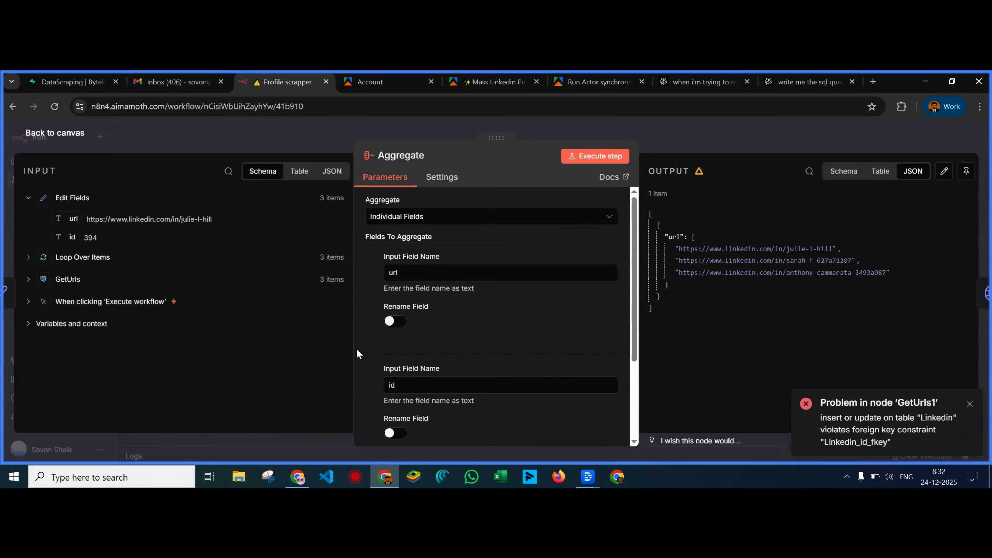
click(580, 156)
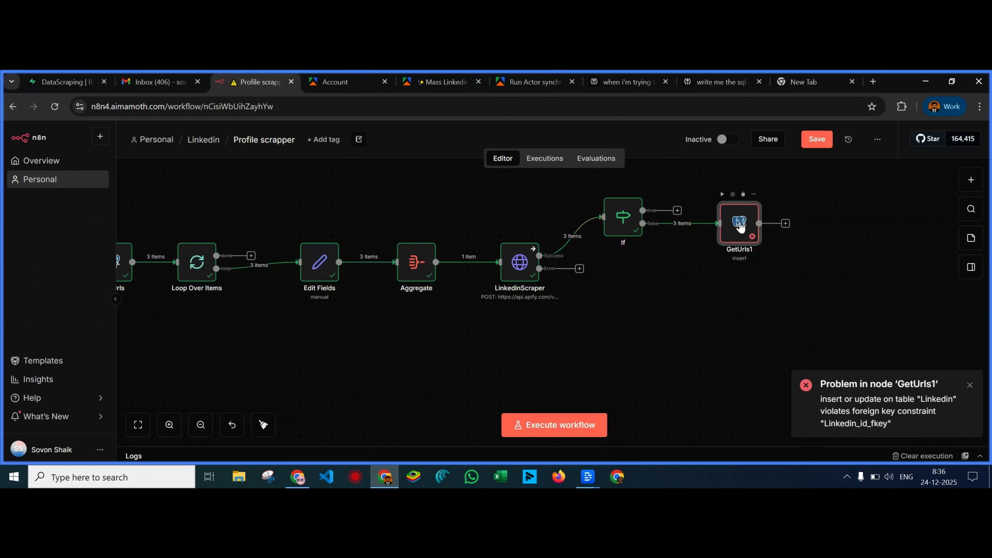
Add the missing id column to the values GetUrls1 sends to the Linkedin table
double_click(736, 219)
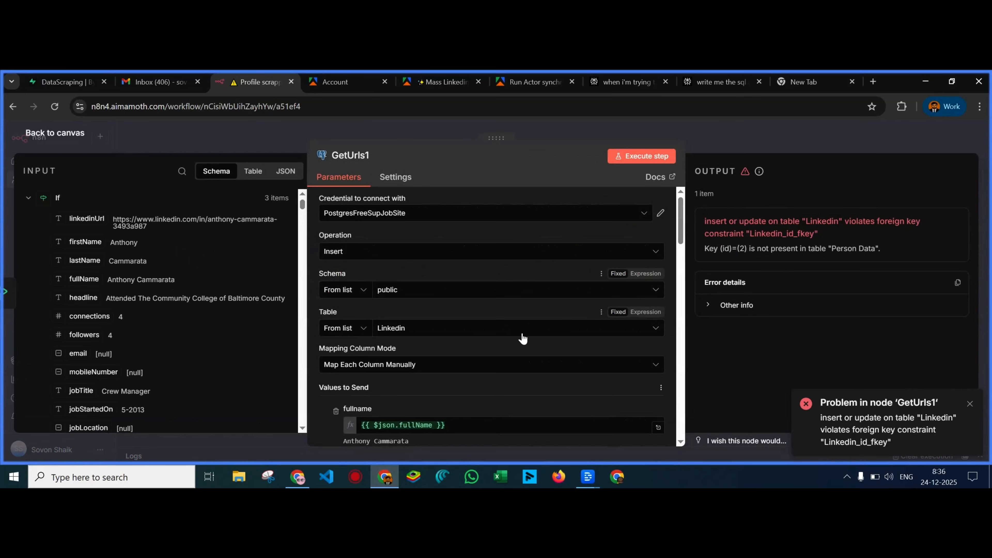
scroll(492, 353, down, 3)
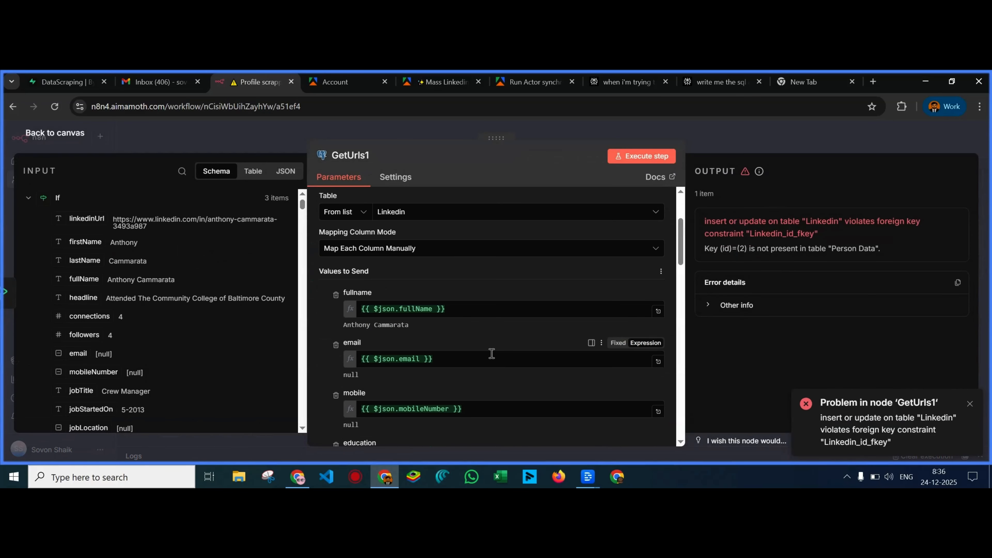
scroll(488, 345, down, 10)
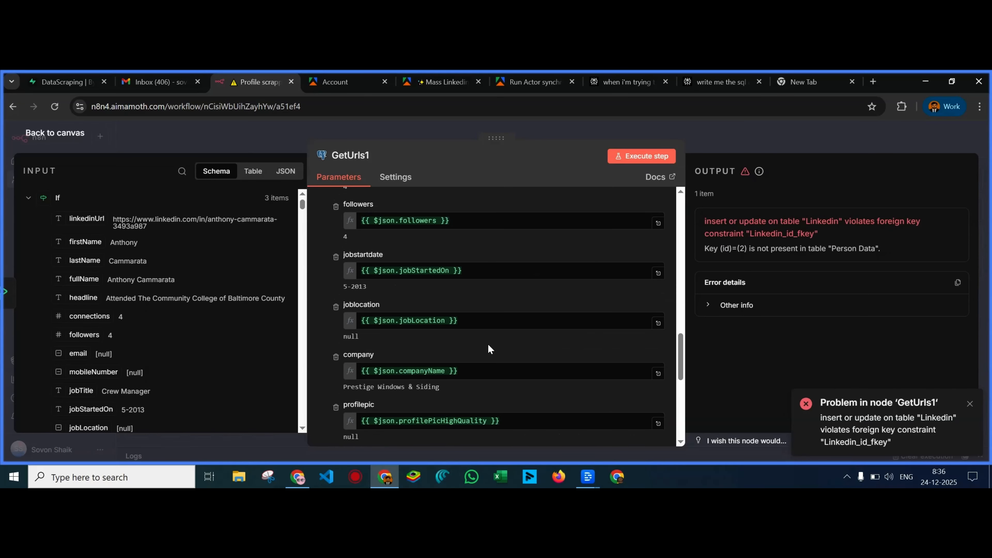
scroll(488, 345, up, 15)
scroll(489, 346, down, 12)
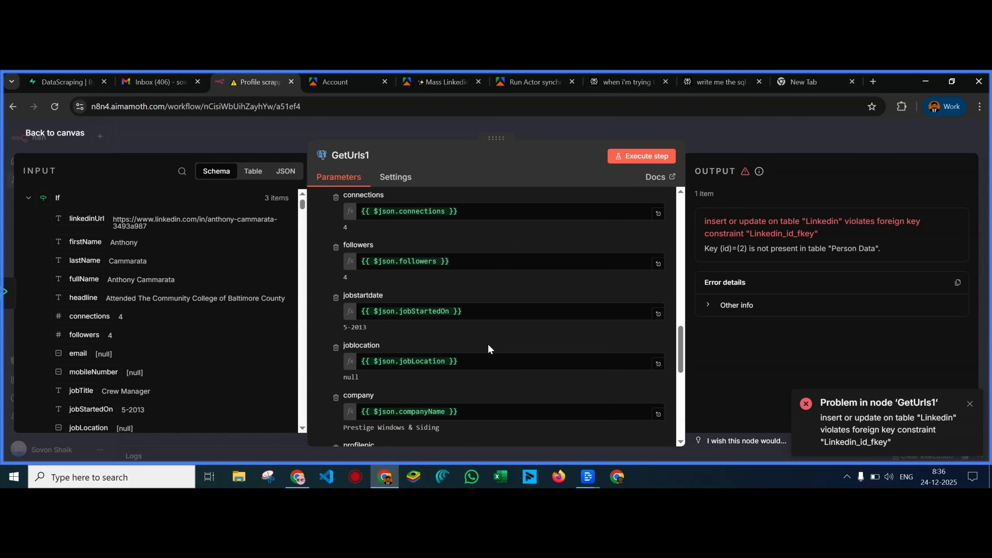
scroll(488, 346, down, 5)
click(497, 358)
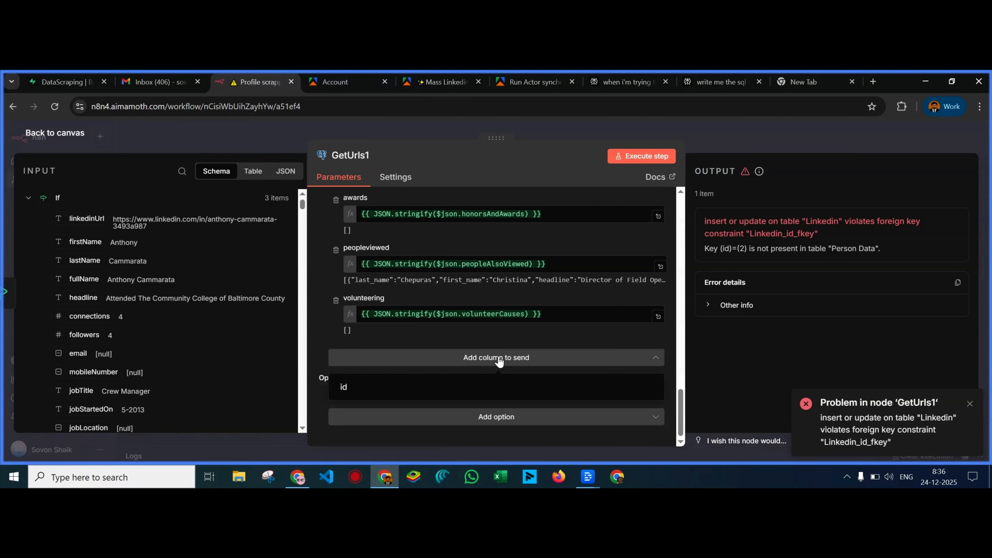
click(491, 387)
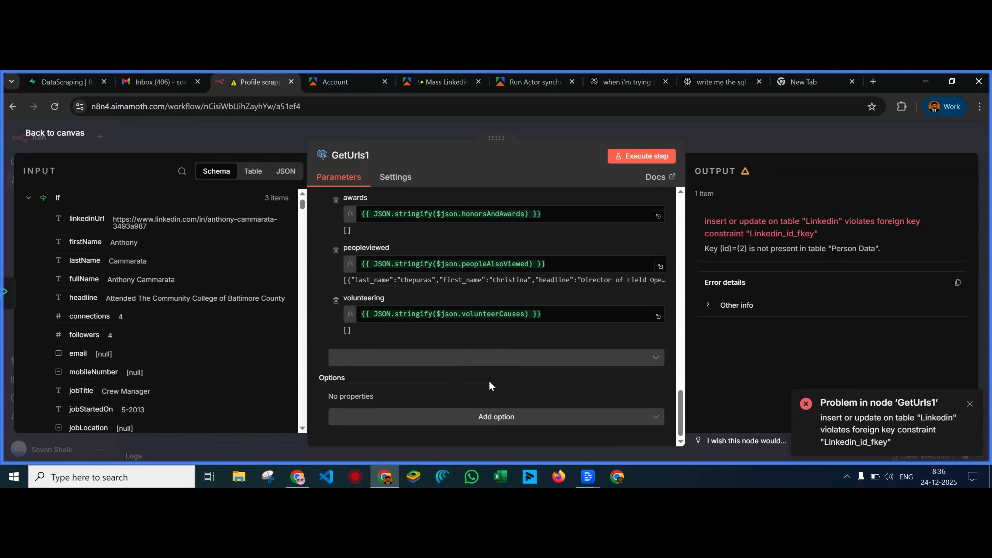
Map GetUrls1's id column to id[0] from the Aggregate node and execute GetUrls1
click(28, 198)
click(28, 241)
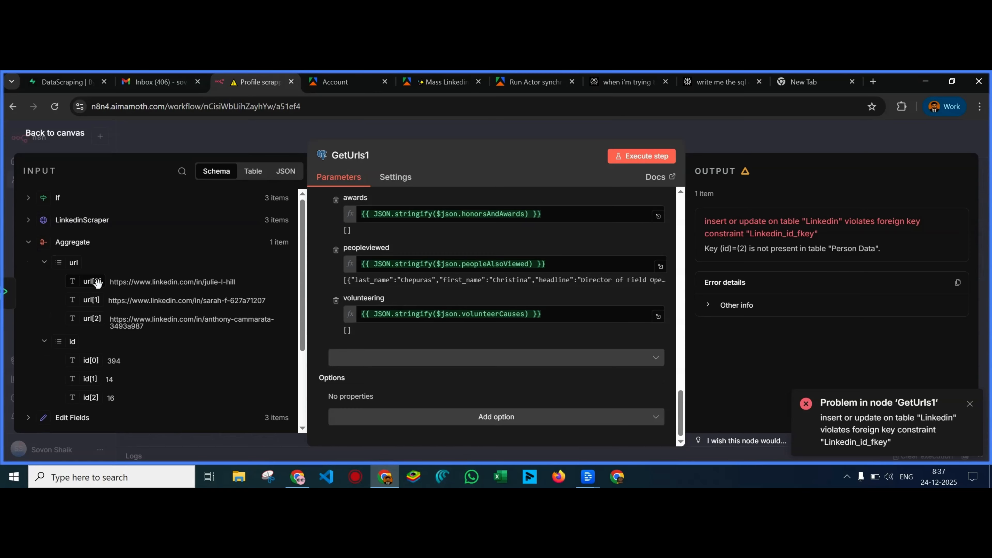
scroll(185, 338, down, 2)
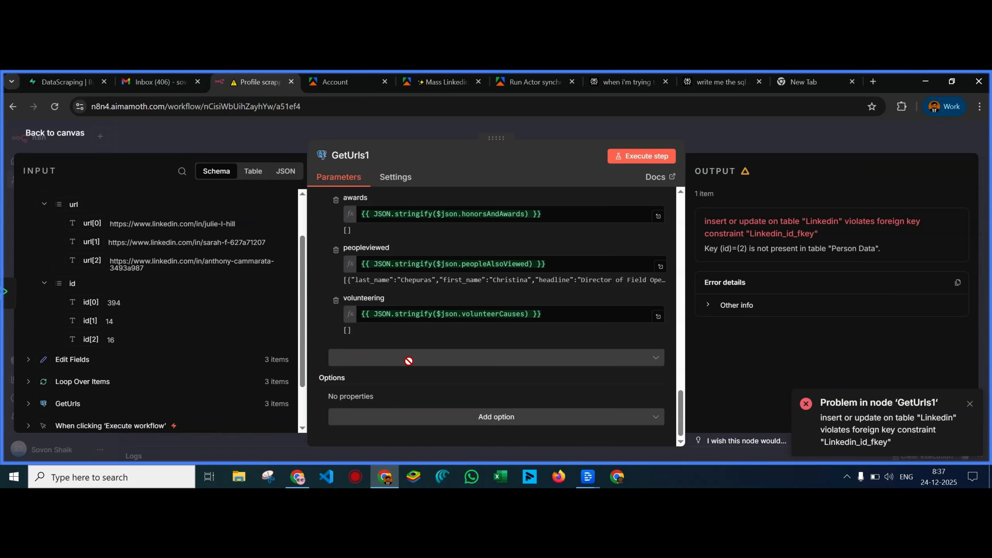
scroll(409, 361, up, 15)
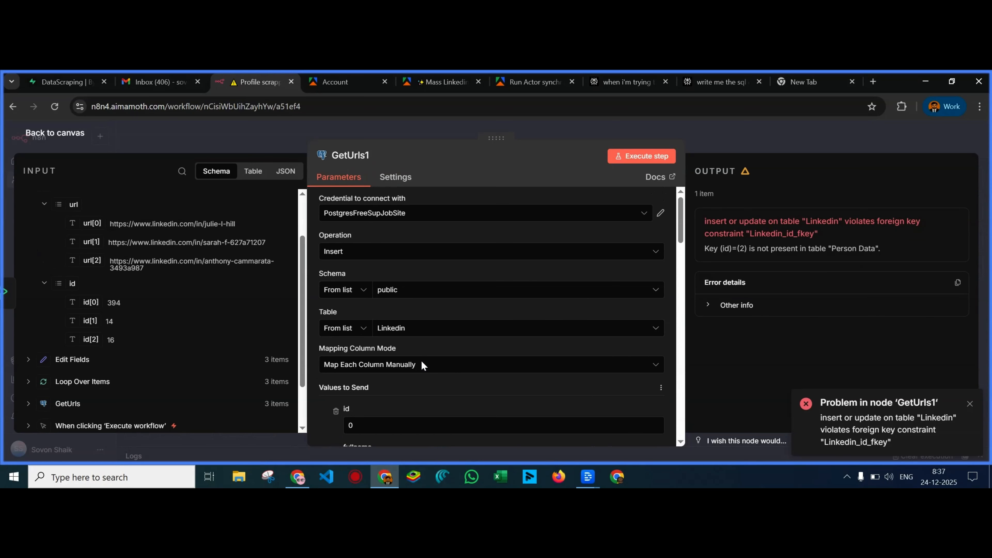
scroll(421, 360, down, 5)
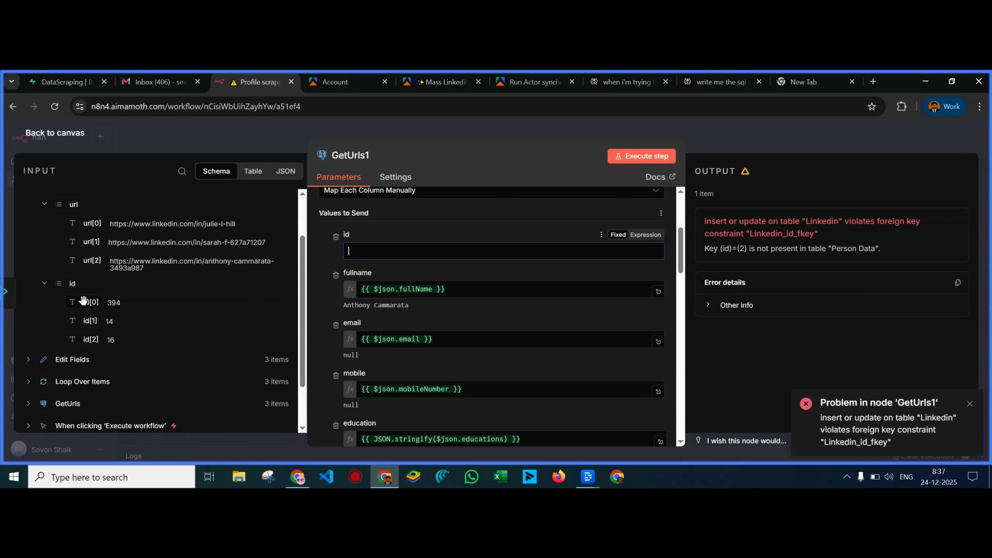
drag(81, 302, 346, 253)
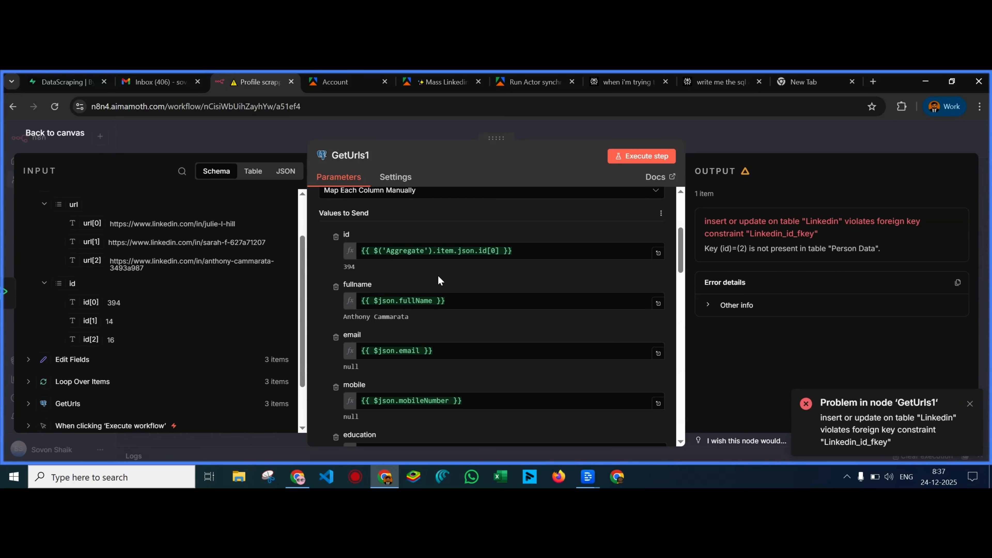
click(641, 156)
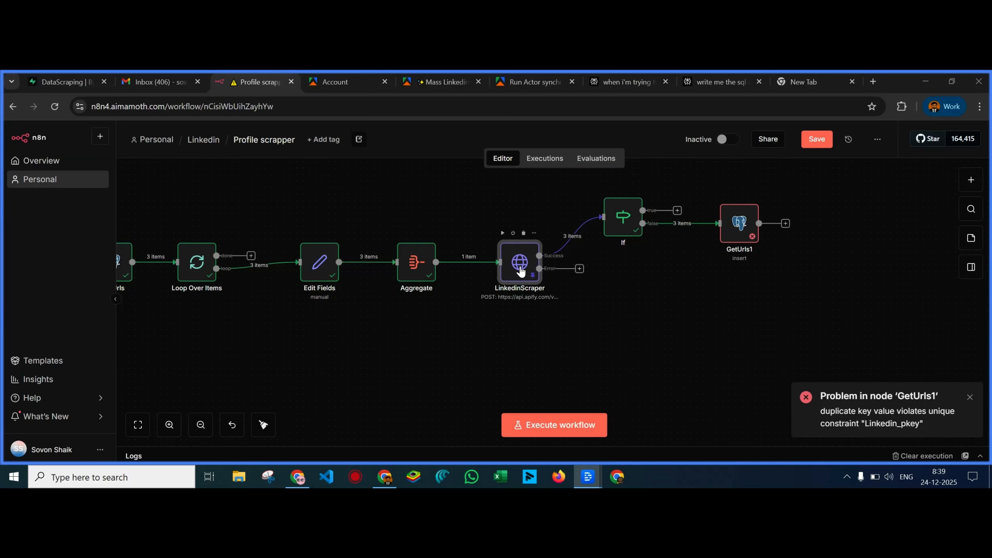
Inspect the LinkedinScraper node's Aggregate input and pinned profile output, and reopen GetUrls1
double_click(520, 270)
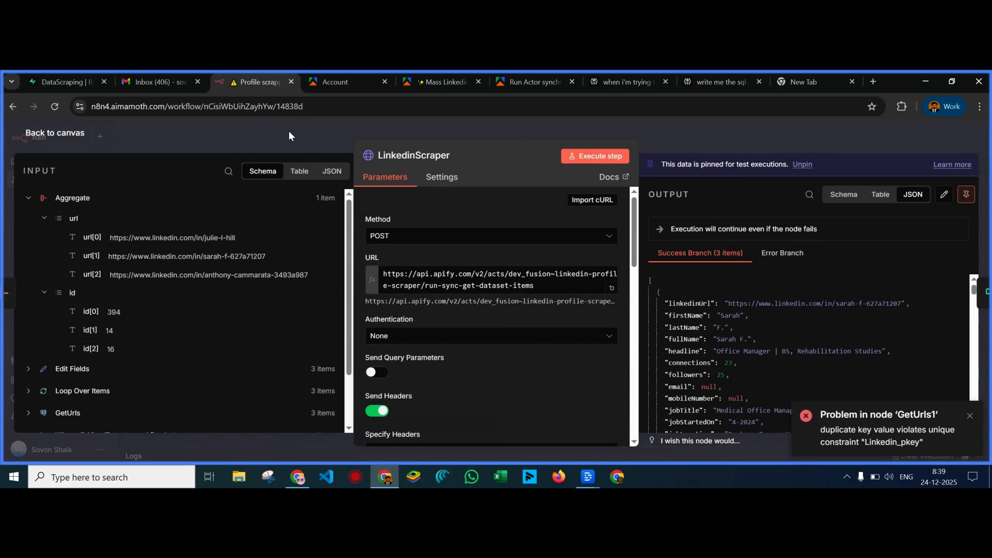
click(290, 132)
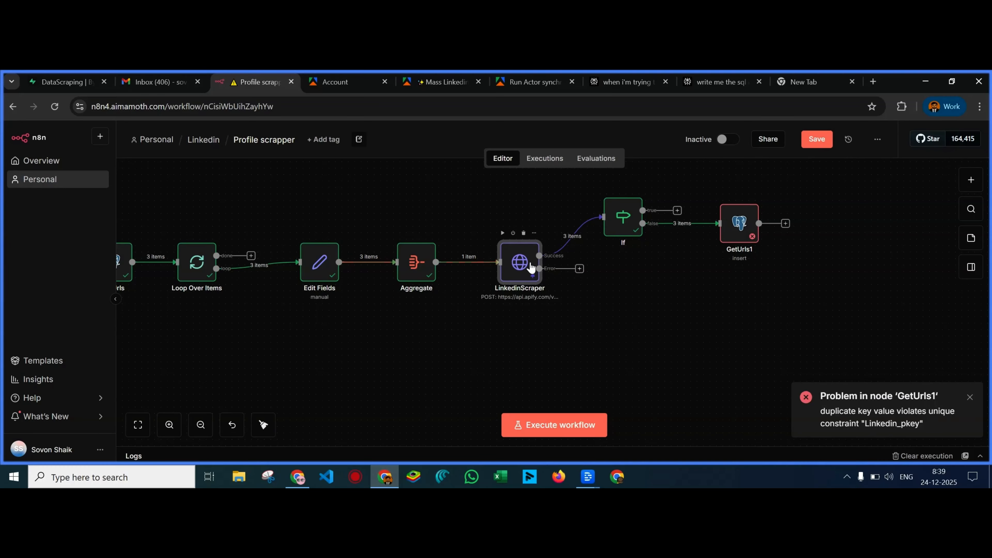
double_click(741, 227)
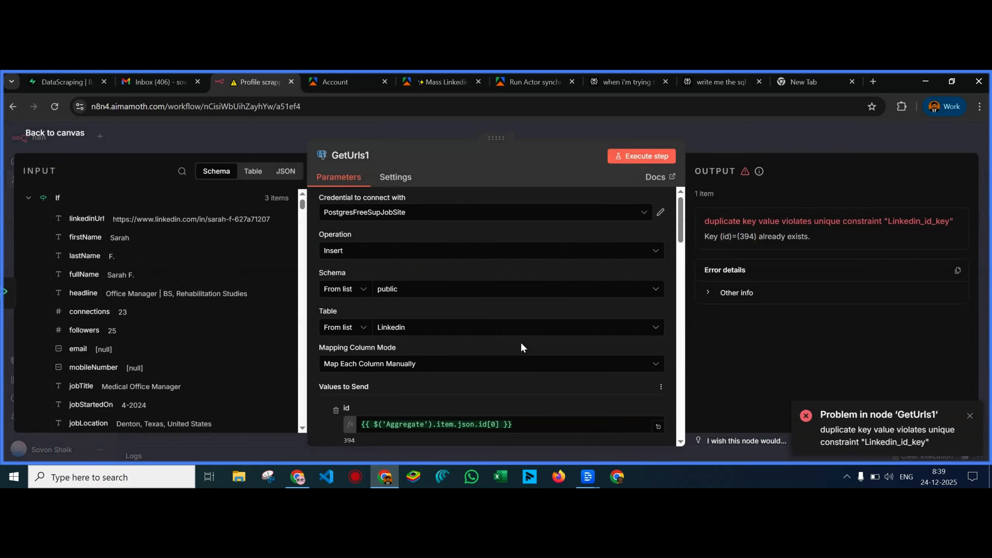
Review the column values GetUrls1 sends and compare them with the Linkedin table in Supabase
scroll(521, 342, down, 3)
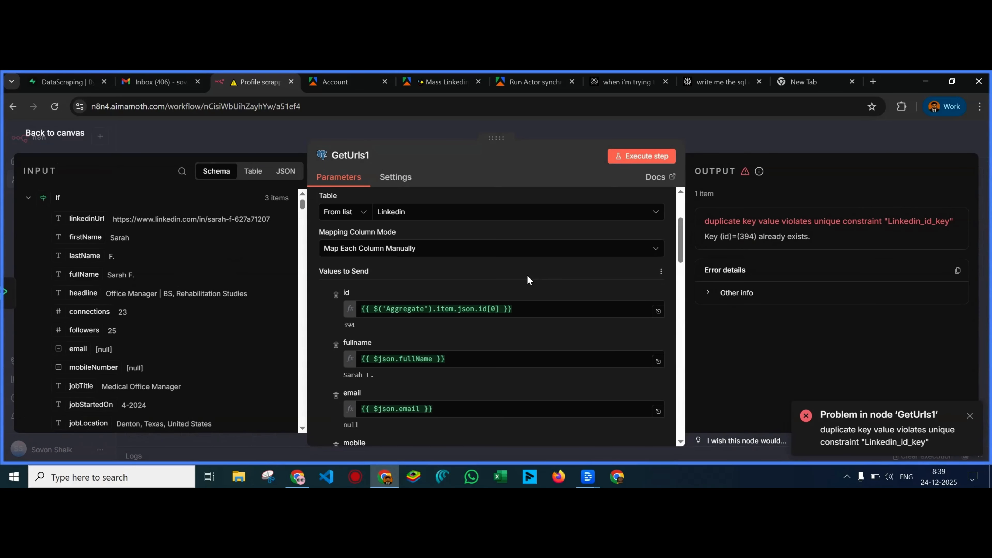
click(400, 129)
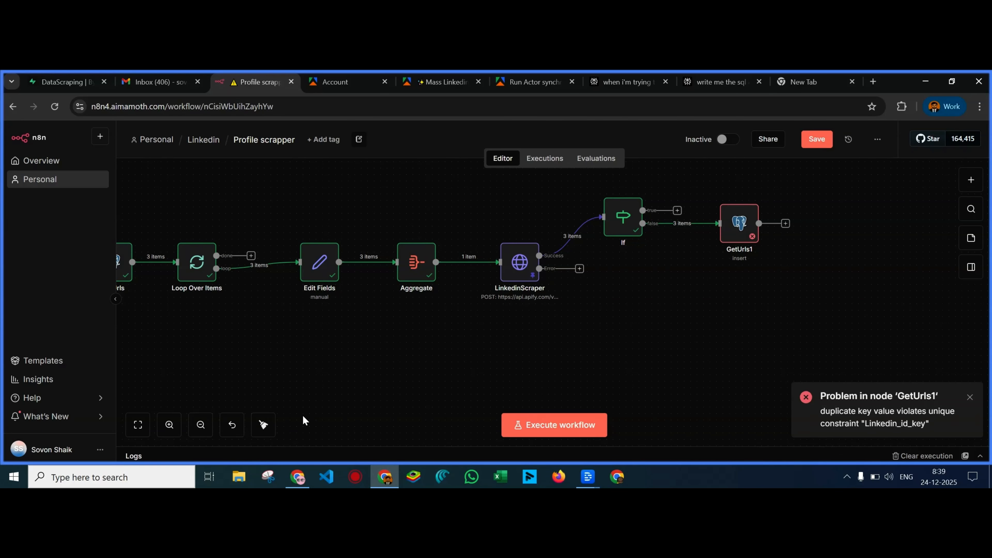
click(297, 476)
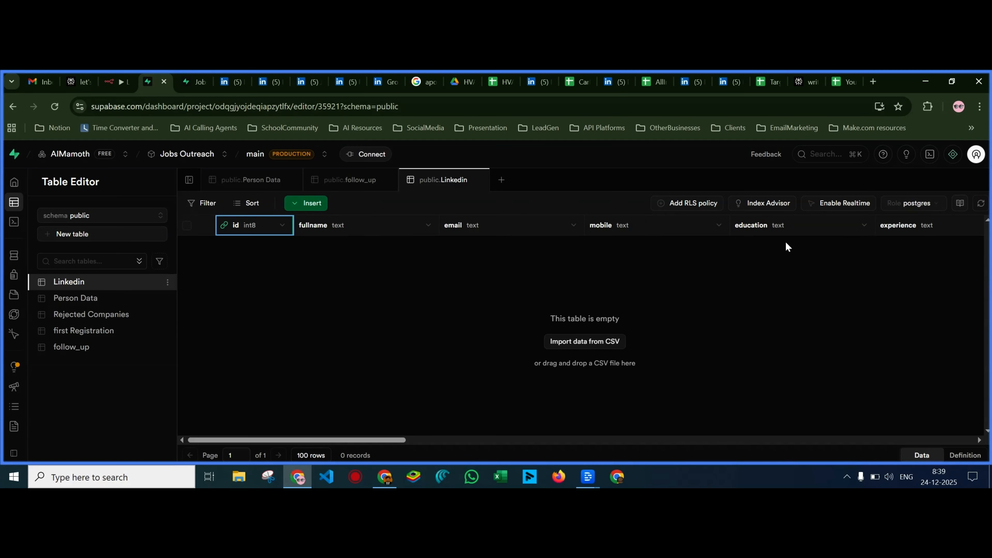
click(387, 470)
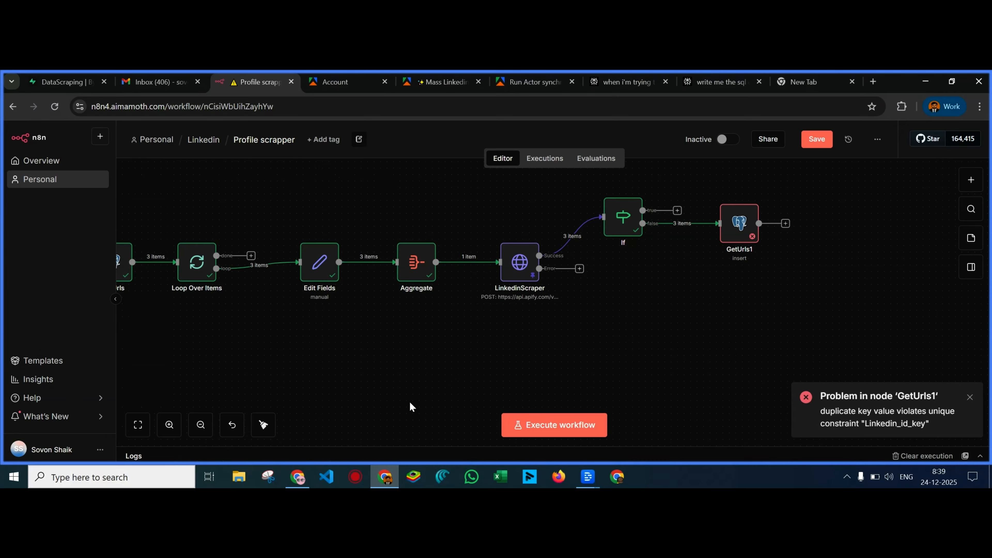
double_click(729, 223)
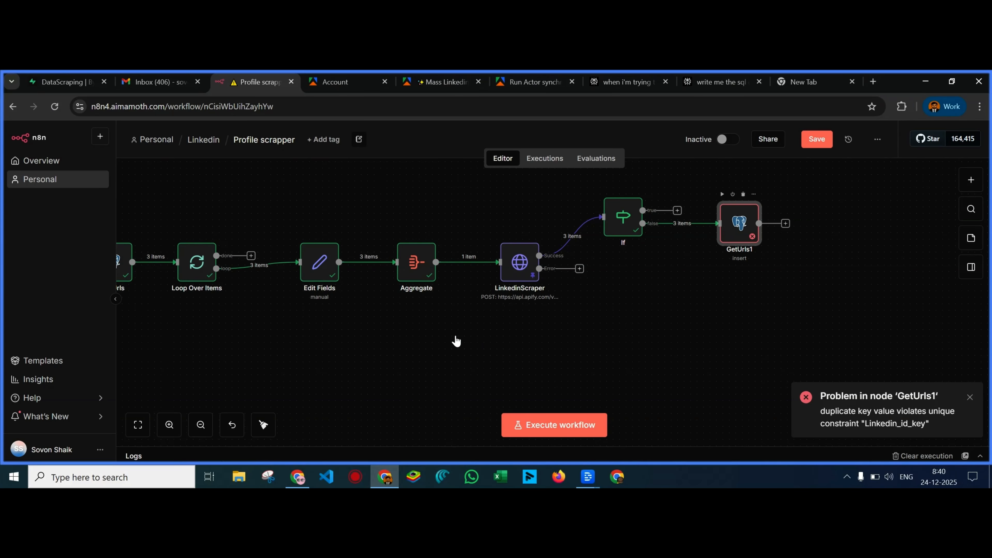
scroll(547, 327, down, 1)
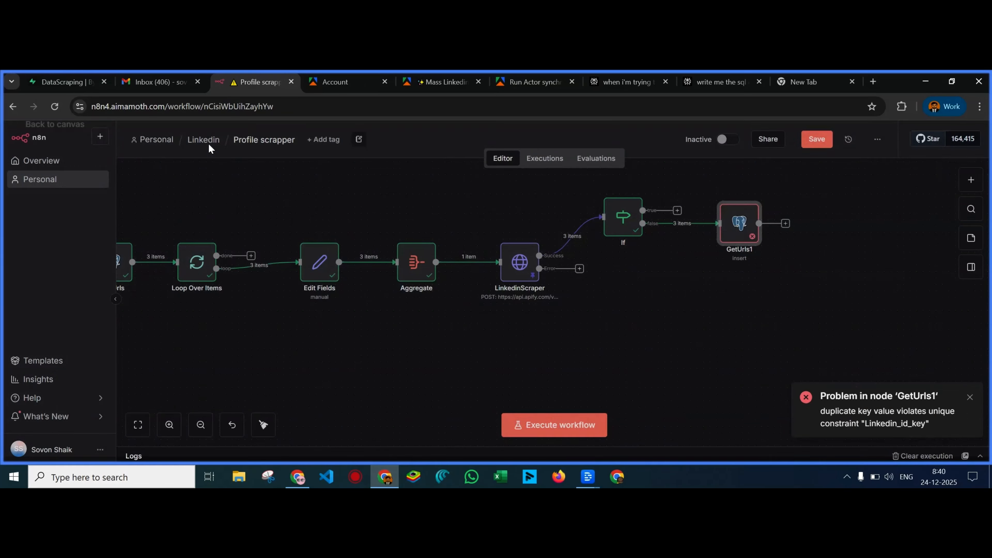
click(207, 144)
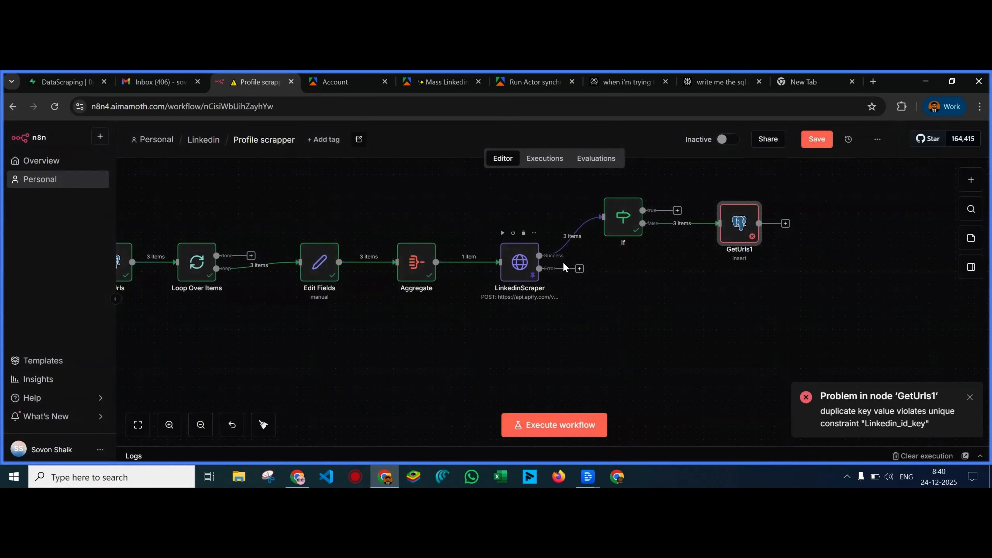
Execute GetUrls1 again from its settings and examine the expanded error details and stack trace
double_click(744, 227)
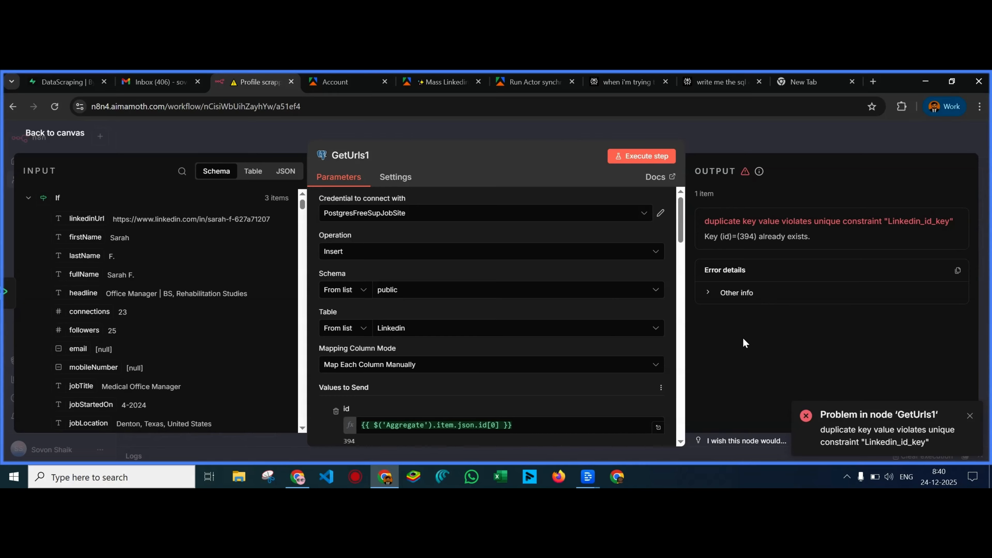
click(644, 158)
click(730, 293)
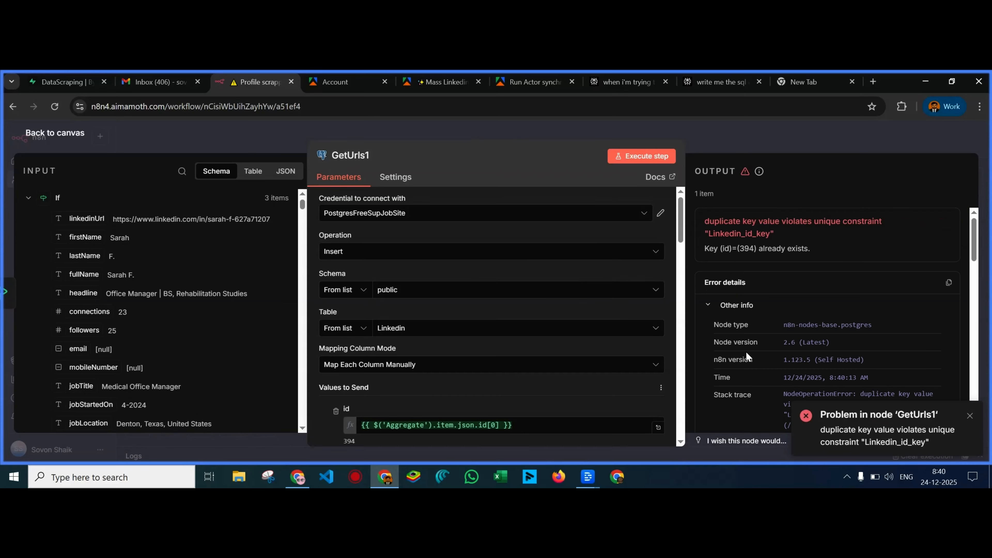
scroll(754, 367, down, 5)
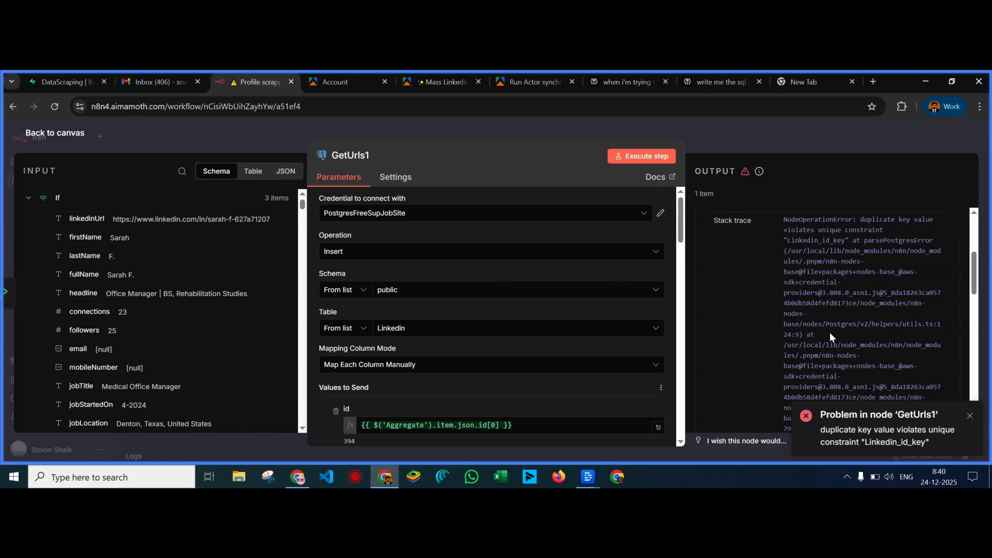
In Supabase, turn off Is Unique for the Linkedin table's id column, remove its foreign key to Person Data.Serial, and save
click(303, 475)
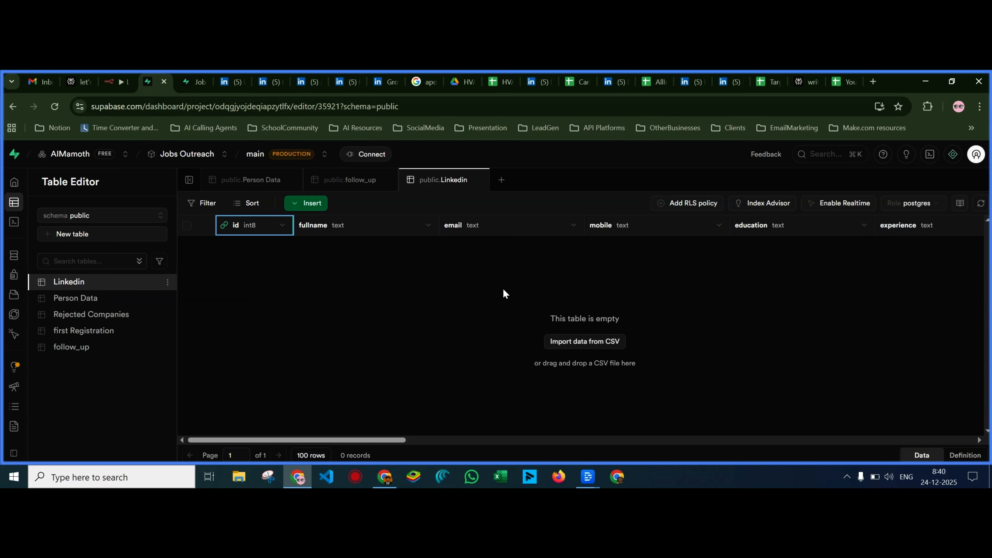
click(282, 226)
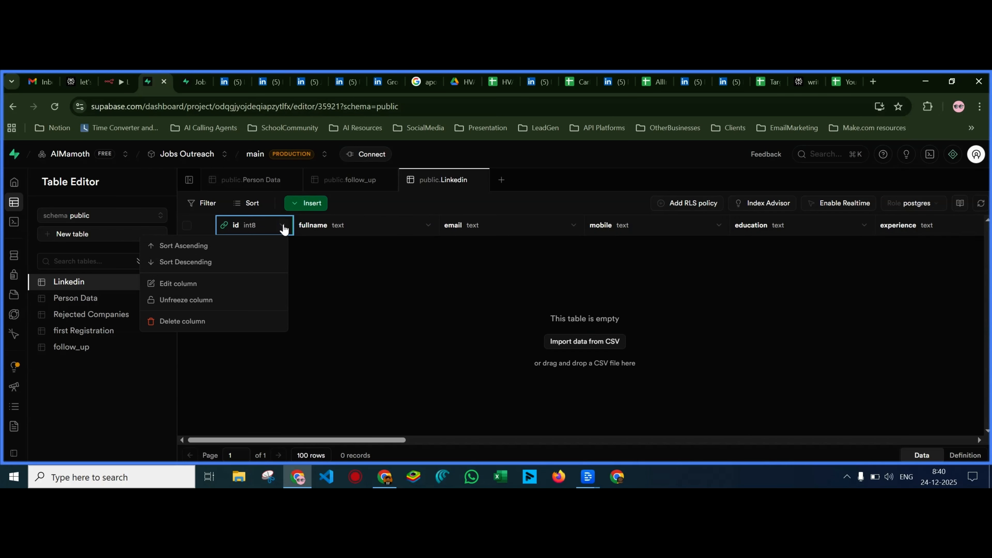
click(230, 283)
click(715, 345)
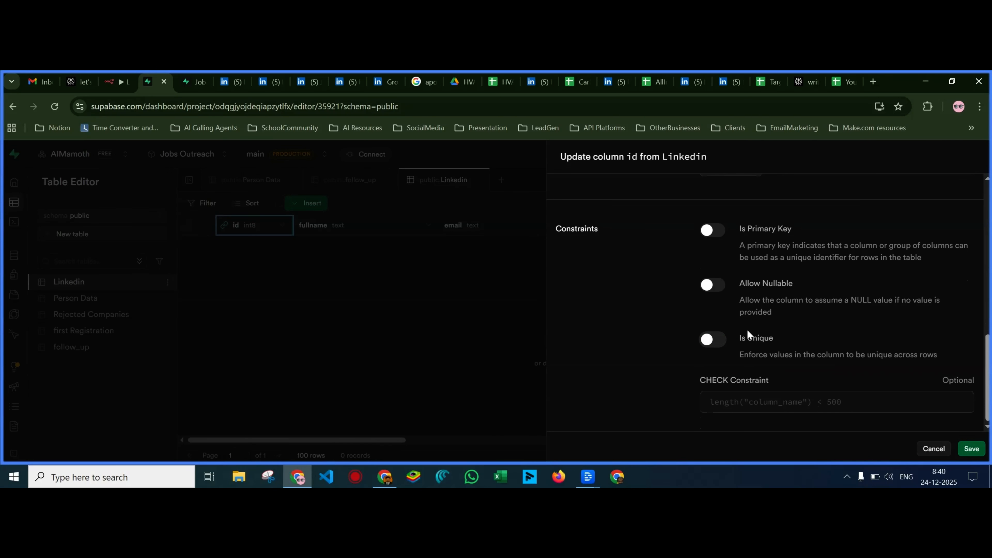
scroll(747, 330, up, 3)
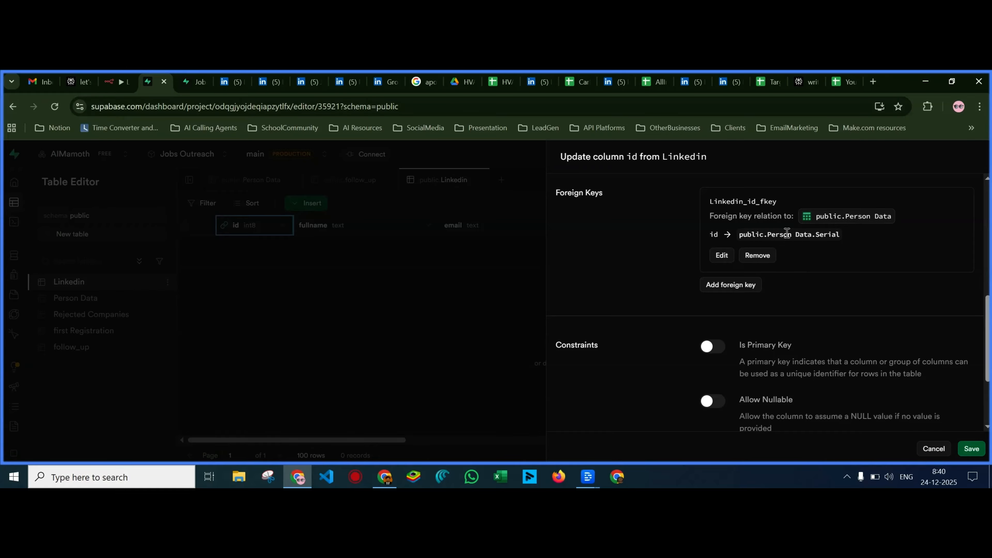
click(763, 259)
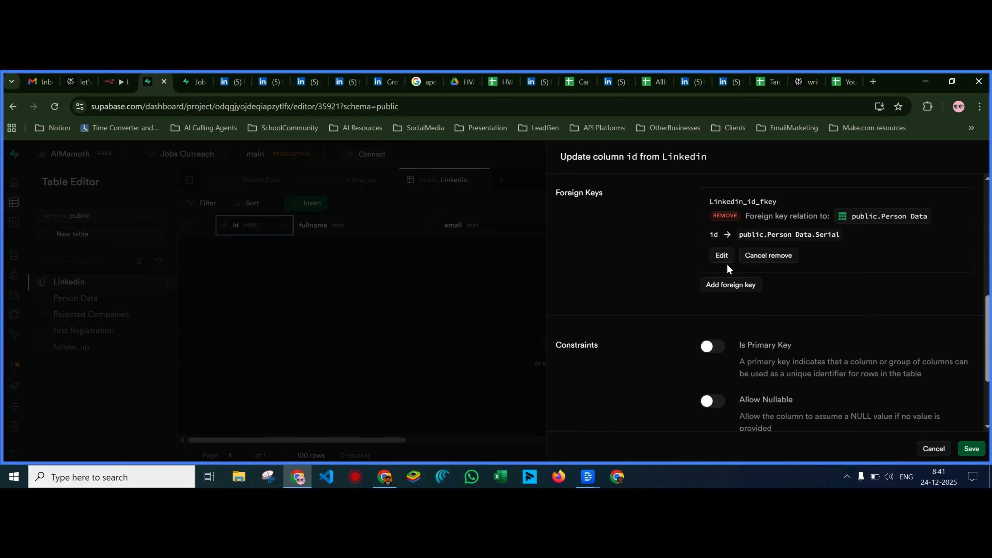
click(970, 452)
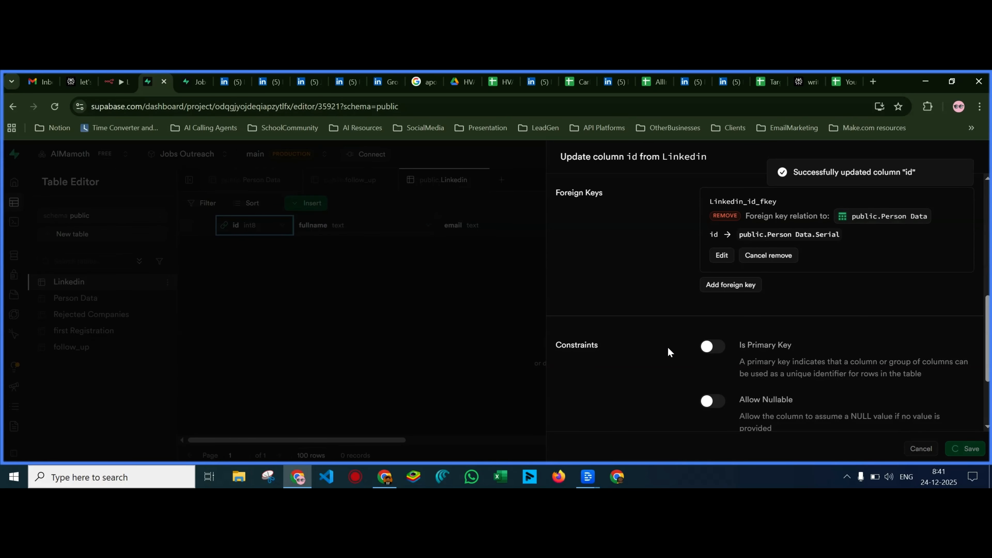
Rerun GetUrls1 in n8n, examine its output, and refresh the Linkedin table in Supabase
click(385, 477)
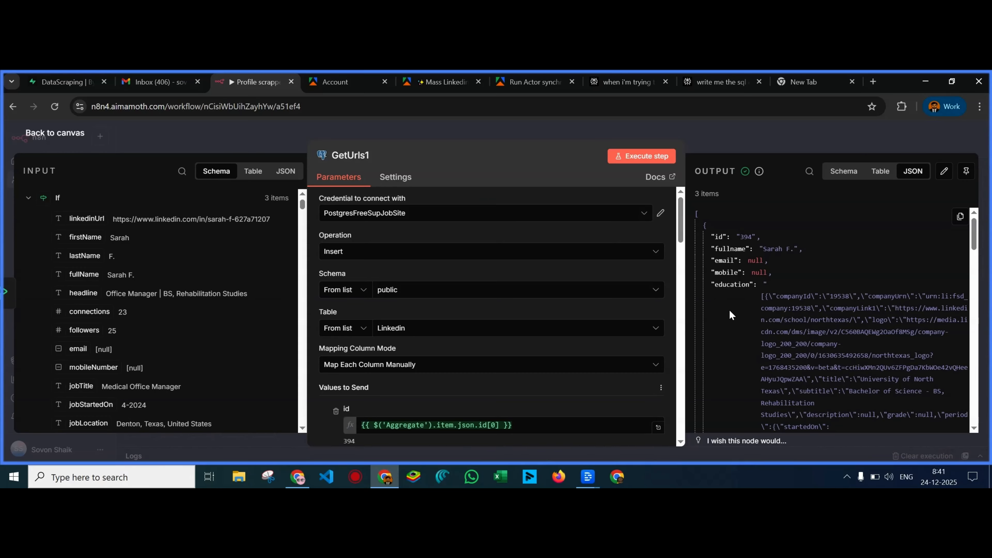
scroll(732, 327, down, 2)
scroll(733, 329, down, 3)
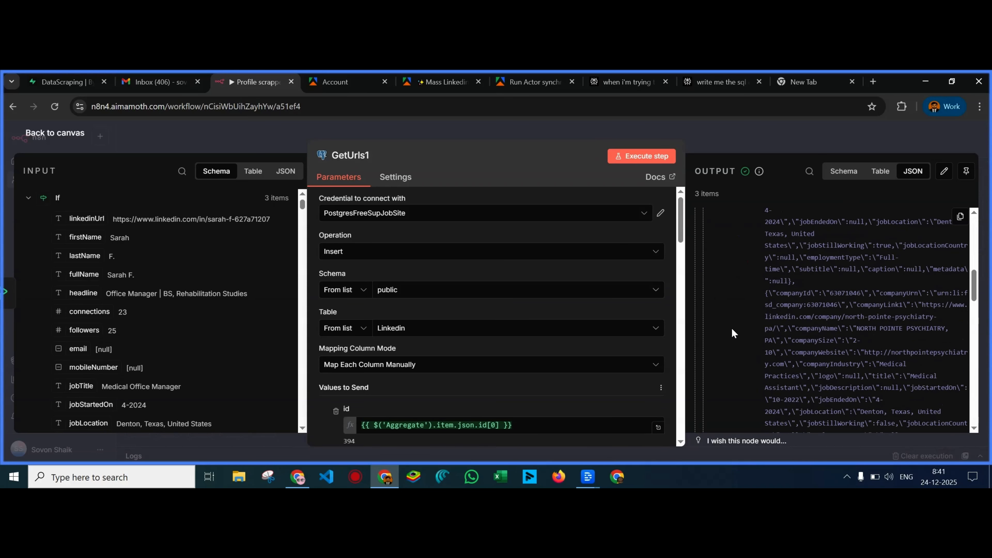
click(308, 478)
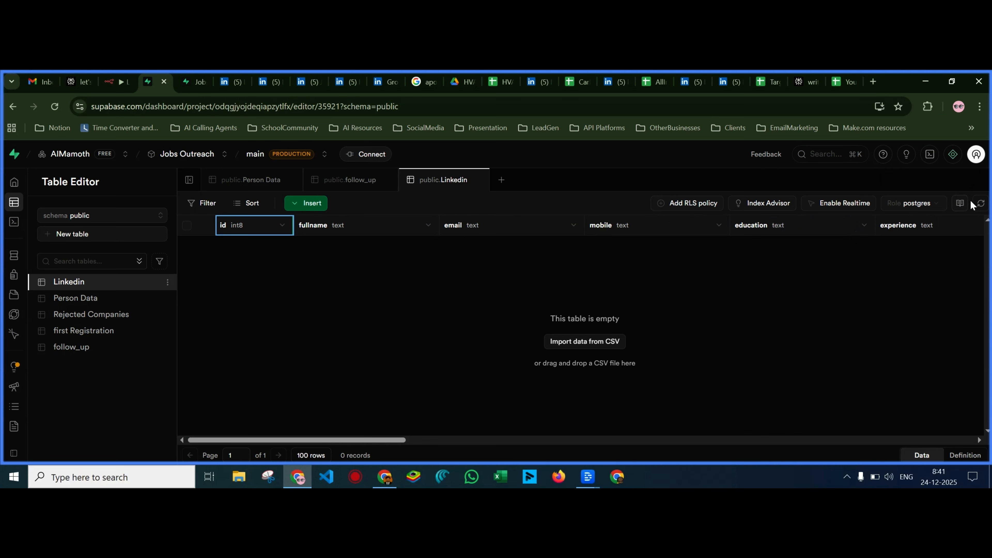
click(980, 204)
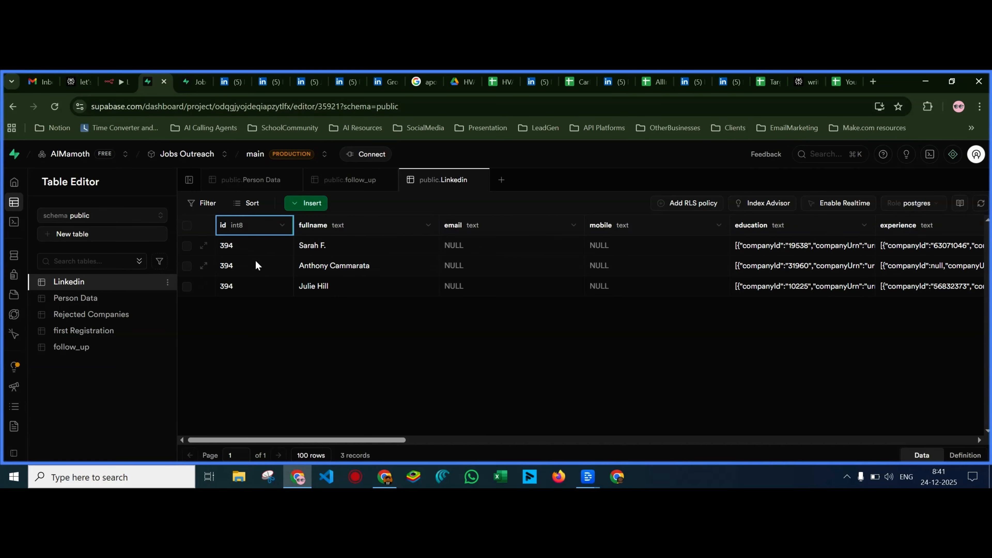
Return to n8n and review GetUrls1's column mappings and the If node's connections condition
click(381, 479)
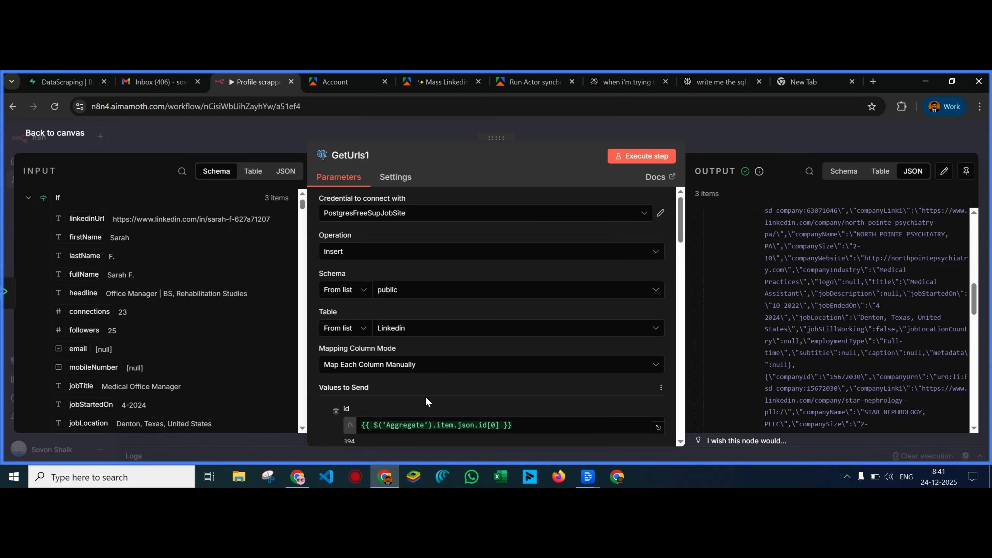
scroll(426, 398, down, 4)
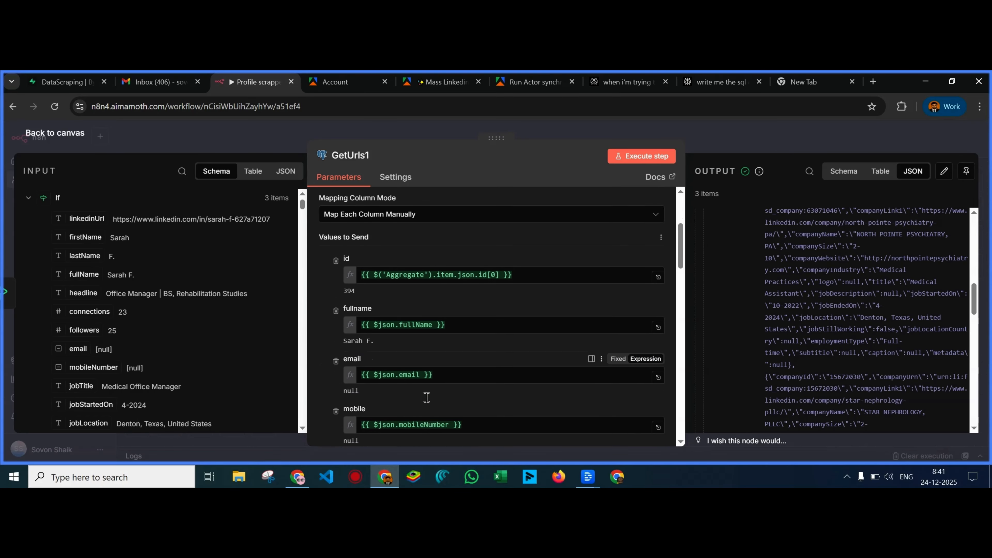
scroll(427, 397, down, 1)
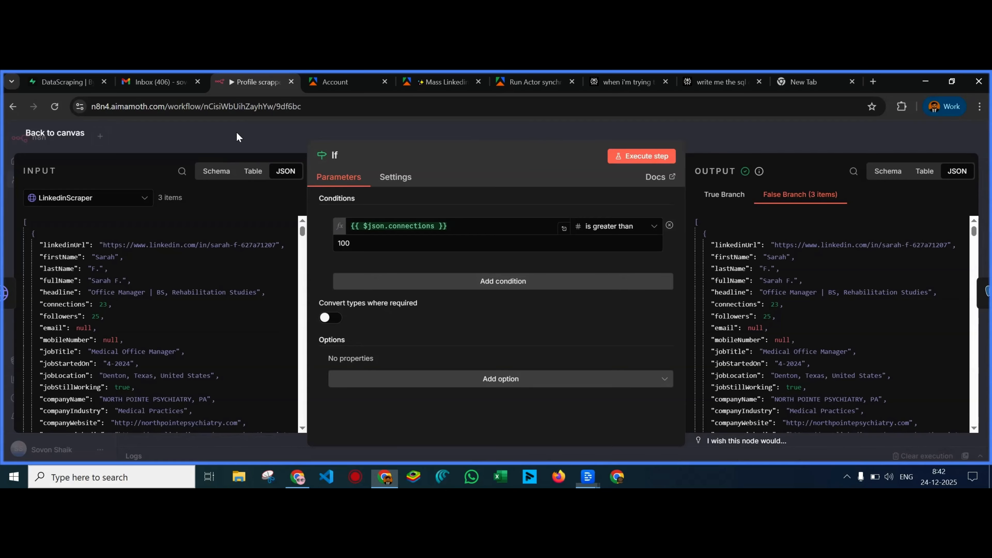
click(236, 131)
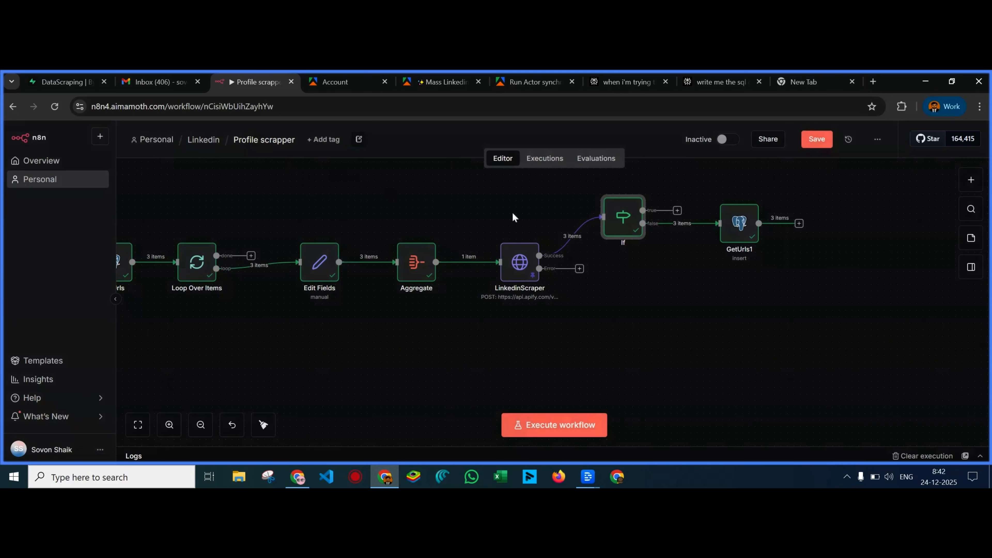
Remove the id column from the values GetUrls1 sends and return to the workflow canvas
click(738, 221)
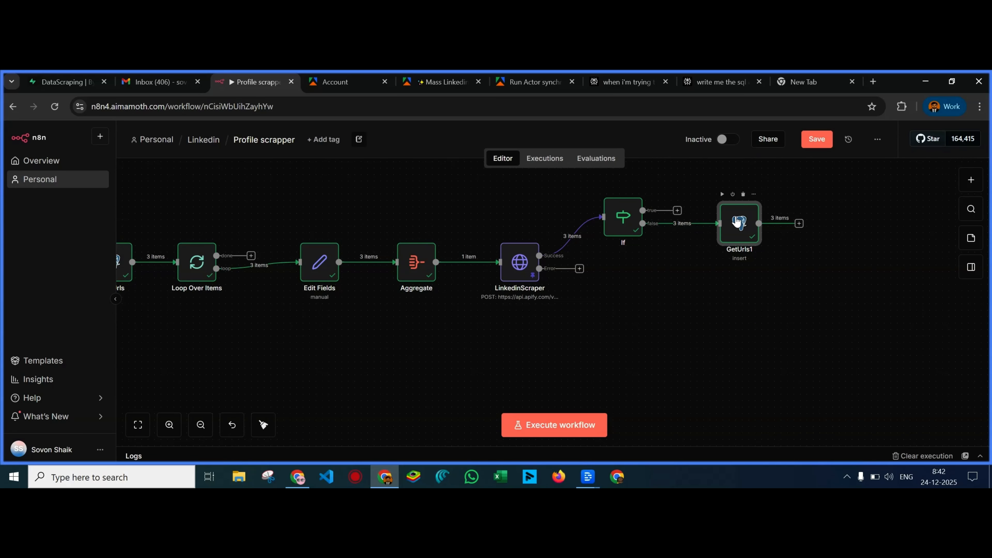
double_click(738, 221)
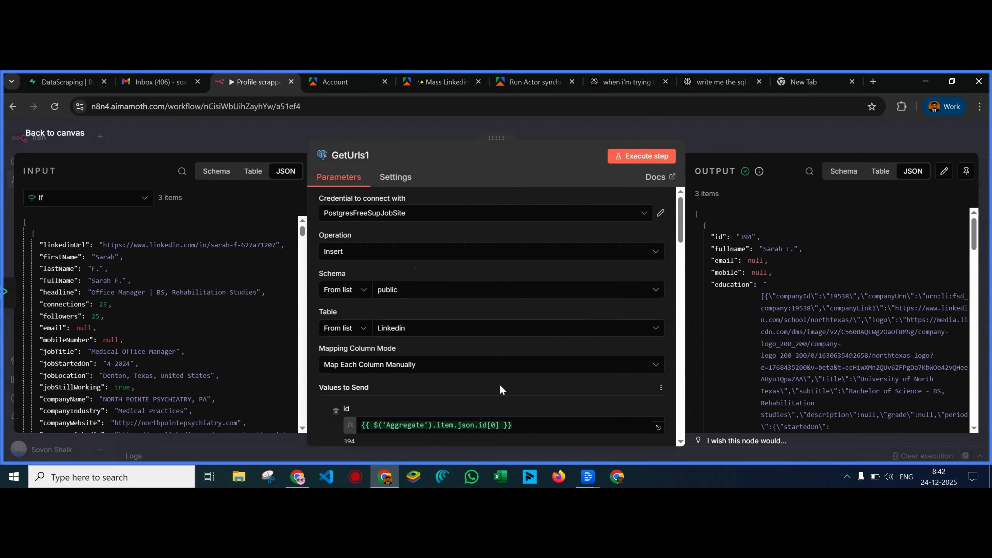
click(336, 411)
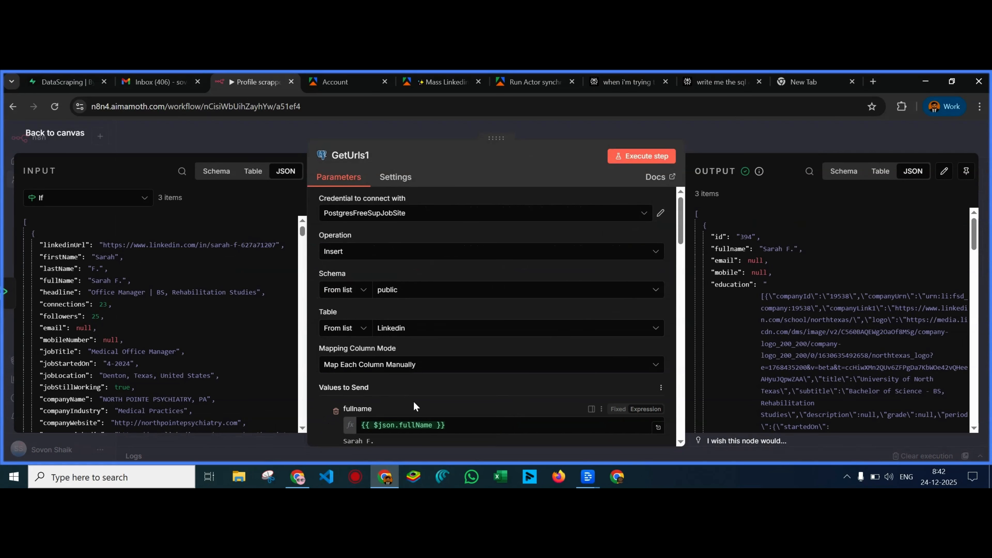
click(288, 142)
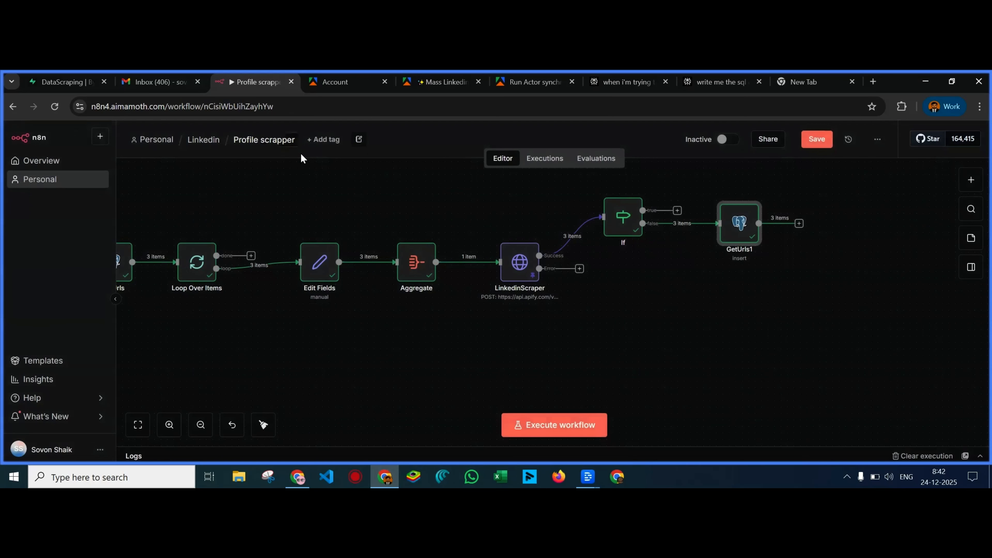
In Supabase, select all three rows of the Linkedin table and try to delete them
click(302, 476)
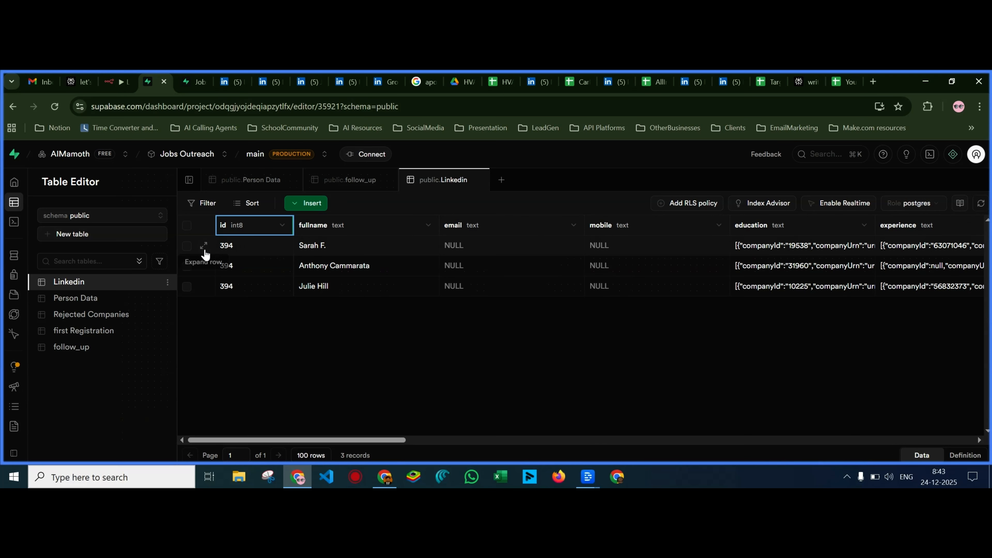
click(187, 246)
click(187, 266)
click(187, 286)
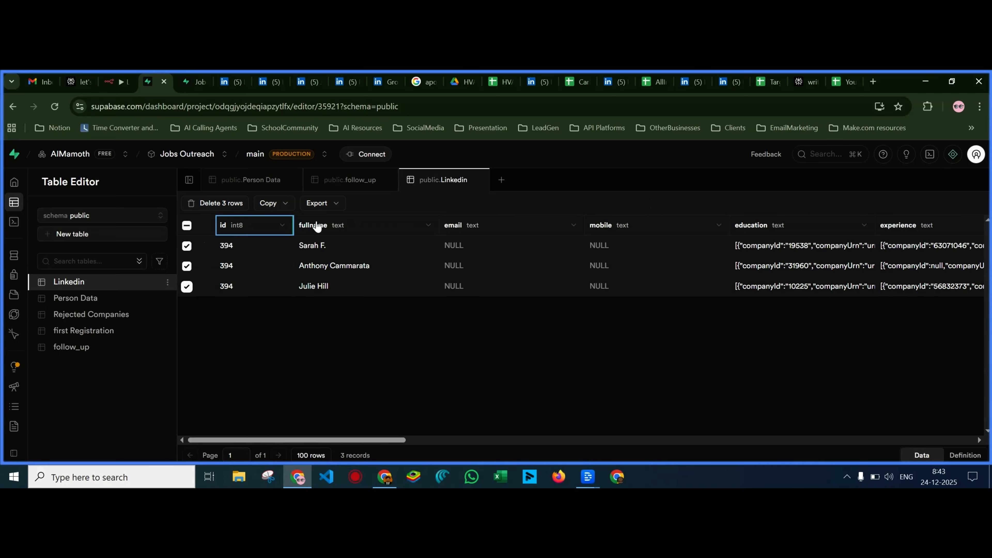
click(232, 205)
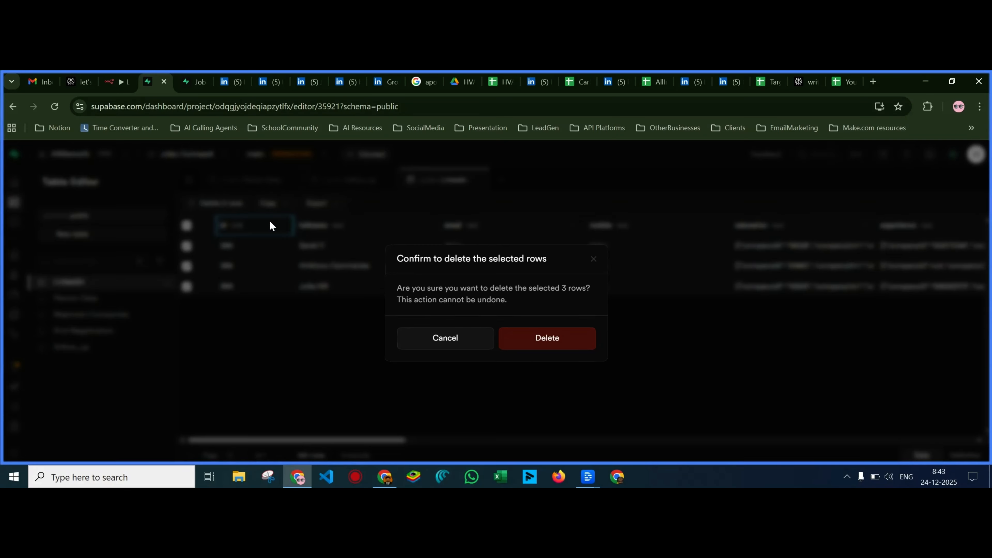
click(510, 338)
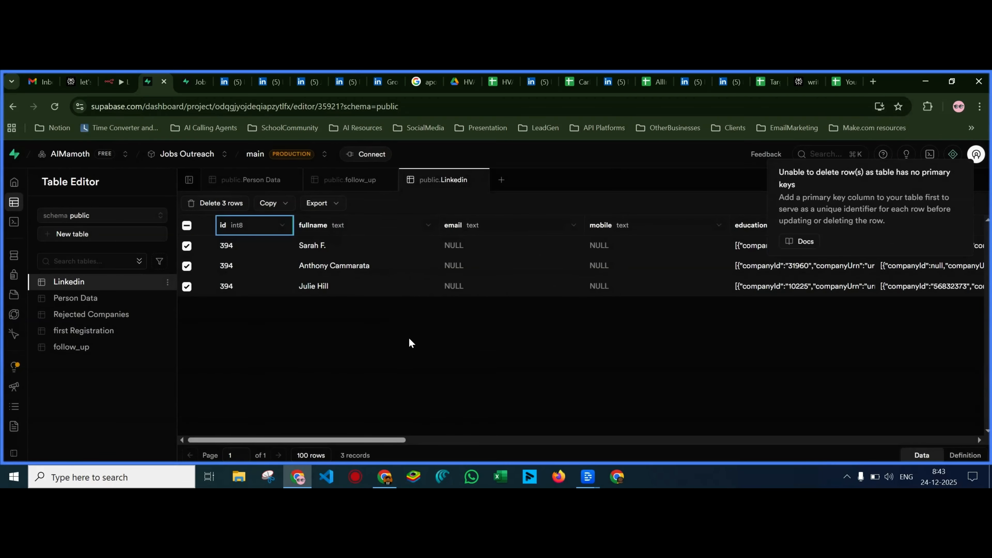
Make fullname the Linkedin table's primary key, save the column, and delete the three selected rows
click(429, 225)
click(316, 283)
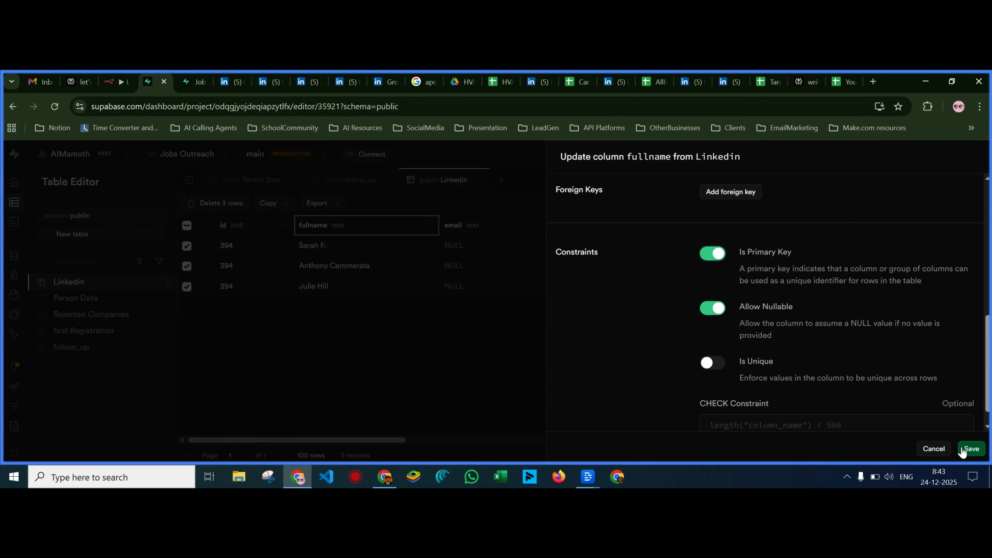
click(971, 449)
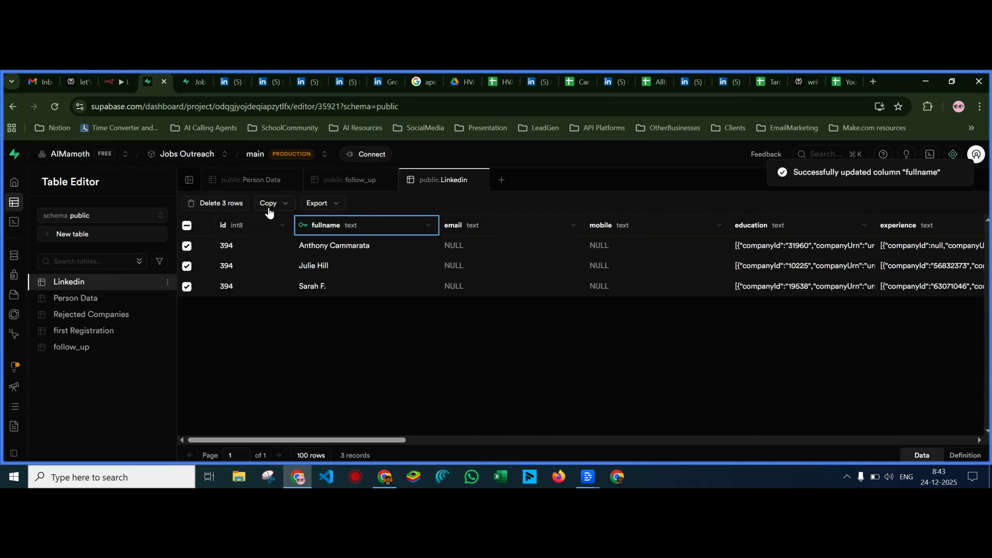
click(238, 202)
click(569, 341)
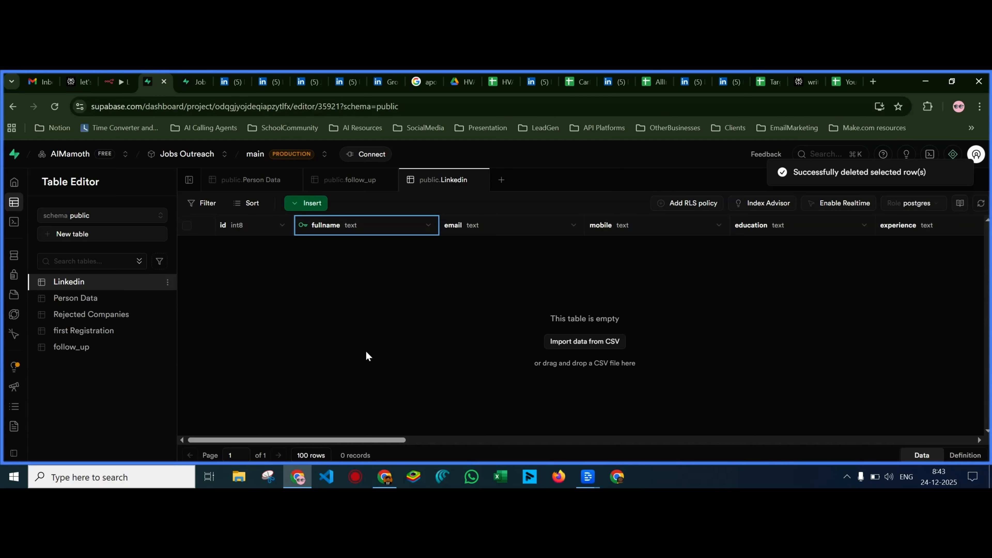
click(282, 225)
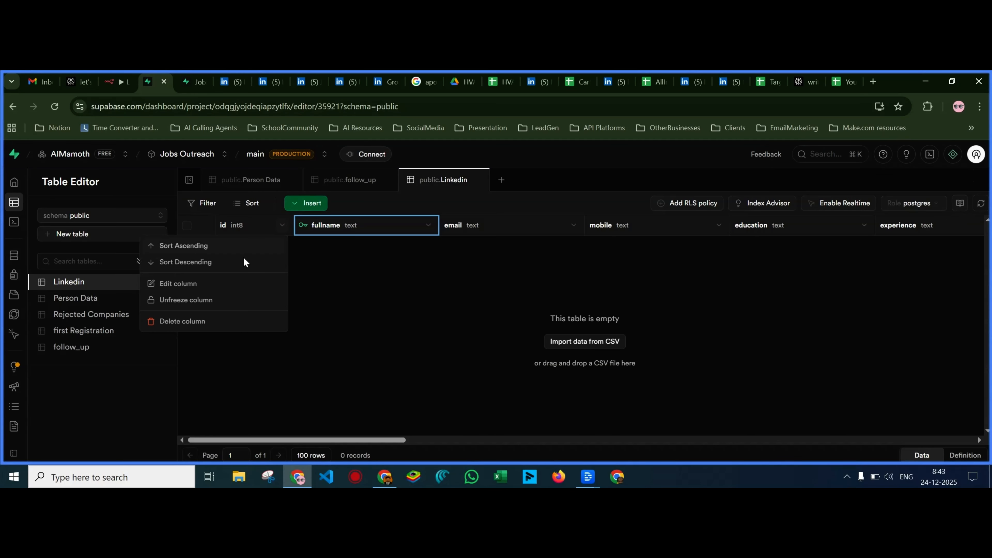
click(203, 280)
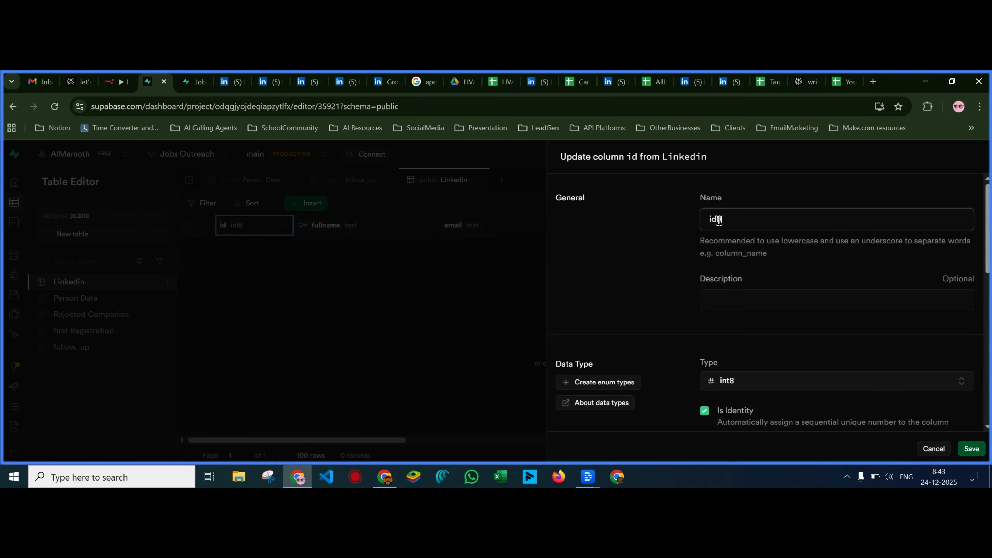
key(BackSpace)
key(BackSpace)
click(933, 448)
click(535, 345)
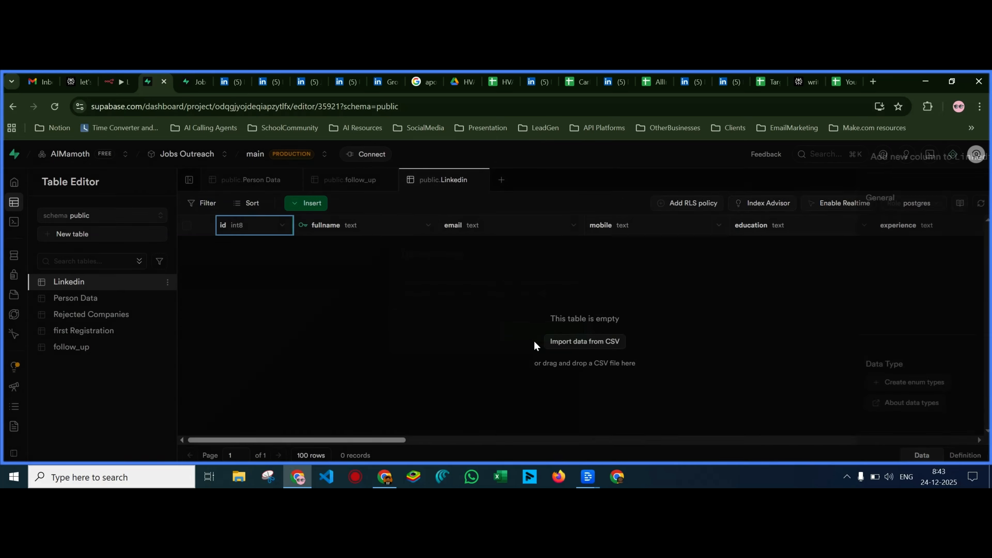
Delete the id column from the Linkedin table, dropping it with cascade
click(282, 225)
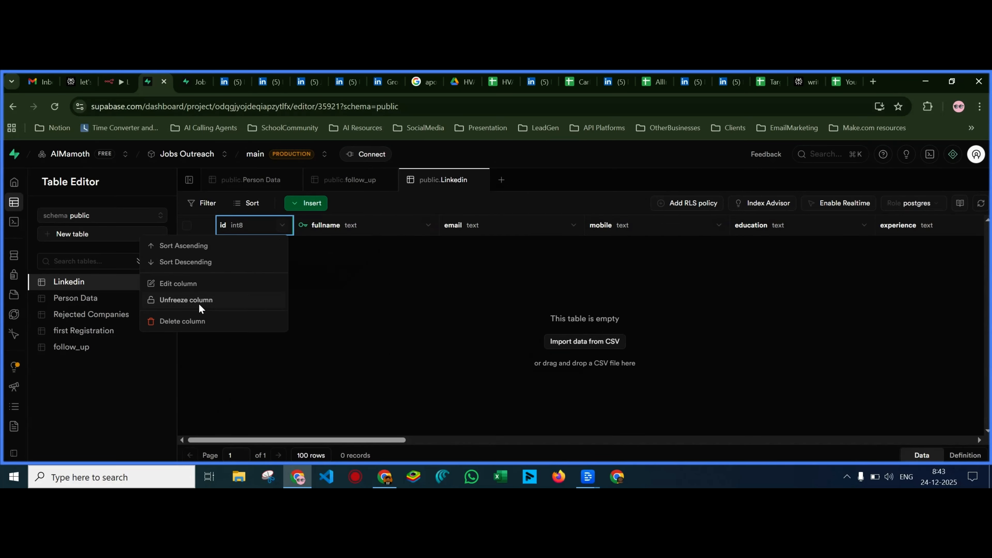
click(191, 317)
click(401, 305)
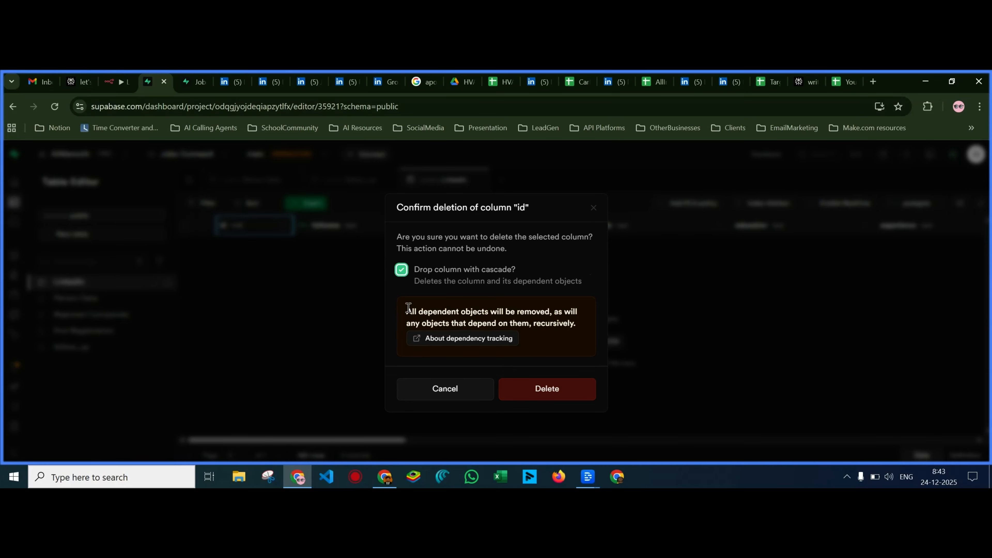
click(551, 393)
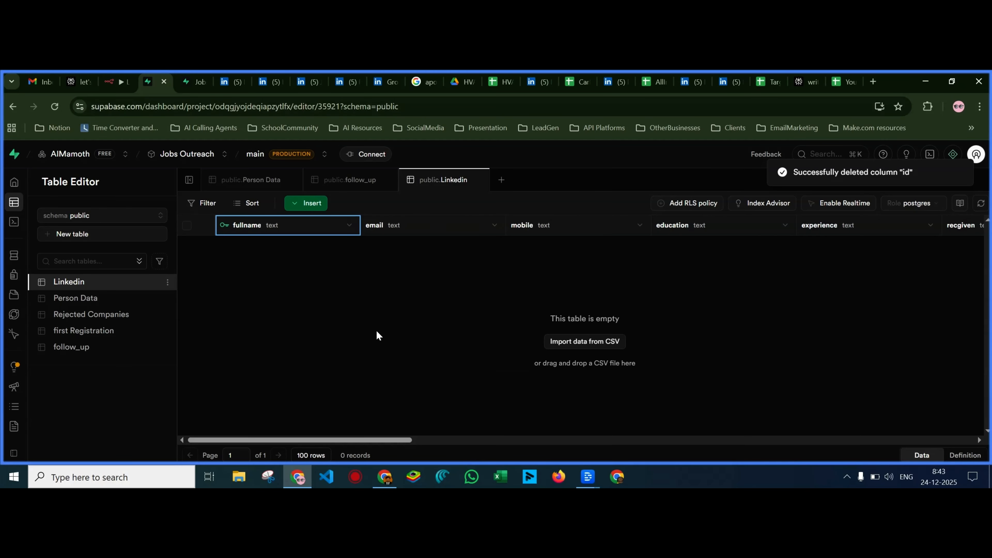
Switch to the n8n workflow and execute only the GetUrls1 node
key(alt+Tab)
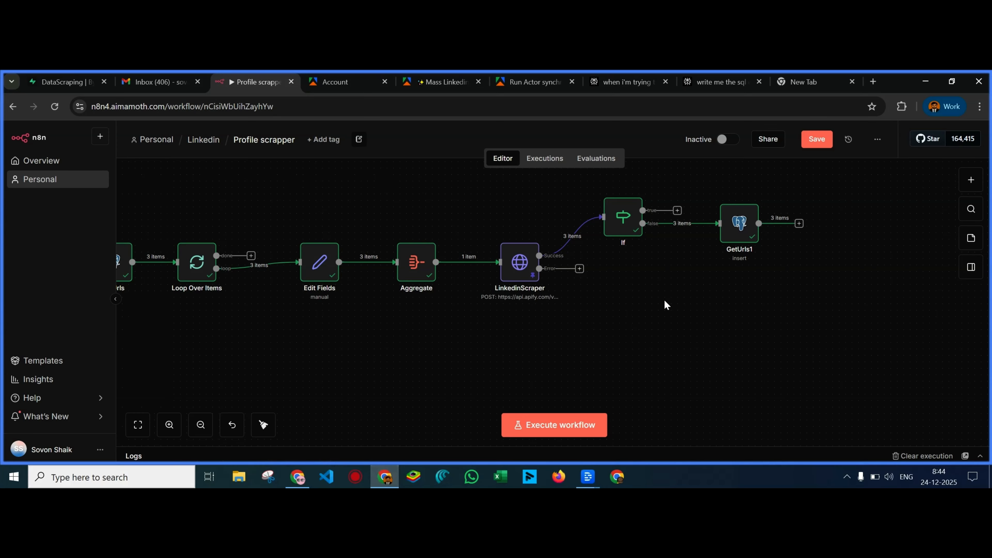
mouse_move(727, 209)
click(722, 195)
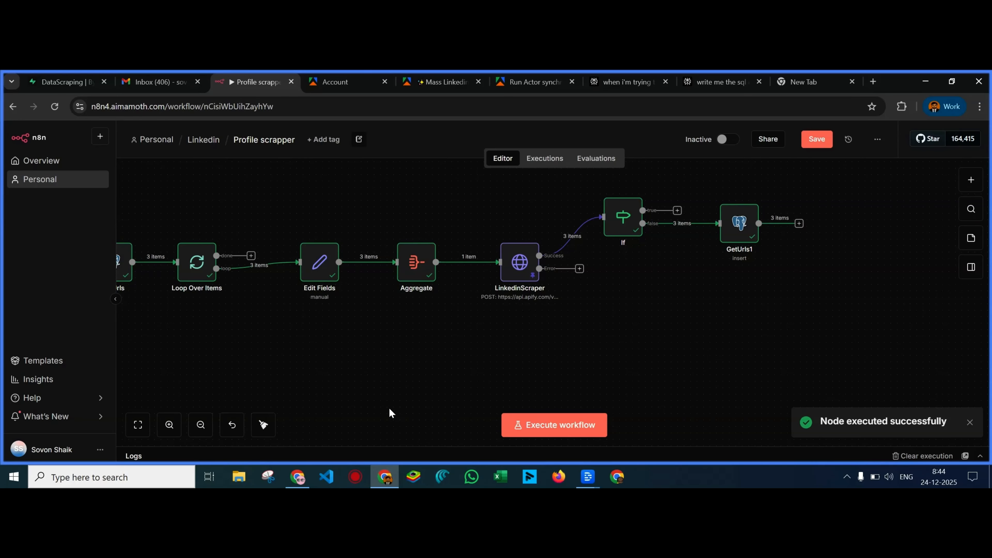
Switch to Supabase and refresh the Linkedin table to check the inserted profile records across its columns
click(298, 476)
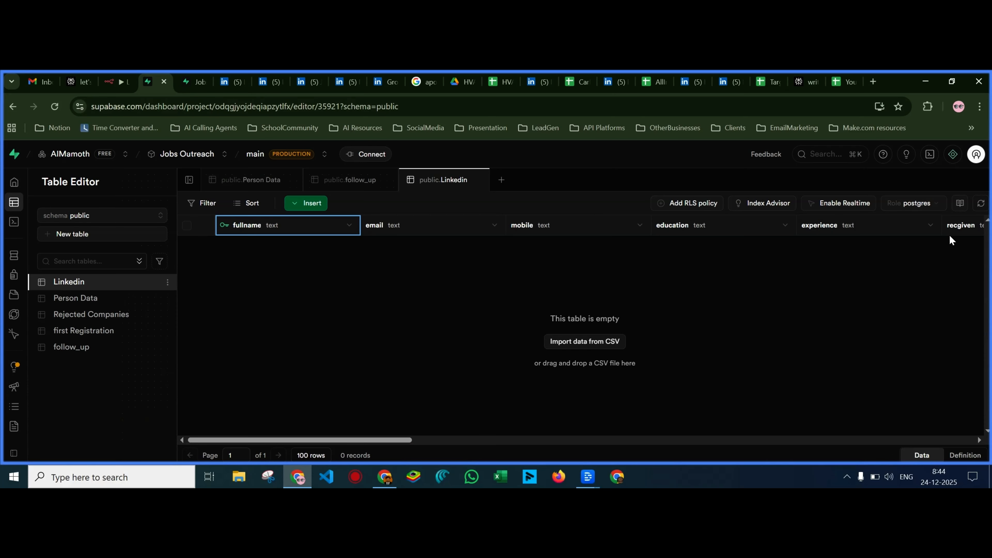
click(982, 204)
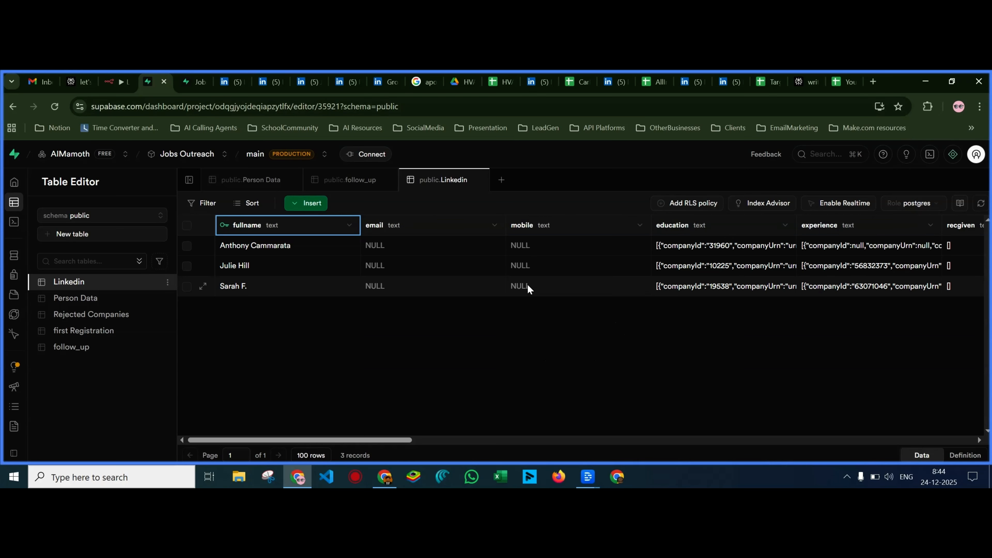
drag(347, 440, 278, 421)
Switch to n8n, duplicate the GetUrls Postgres node, and place the copy connected after the GetUrls1 insert node
click(385, 477)
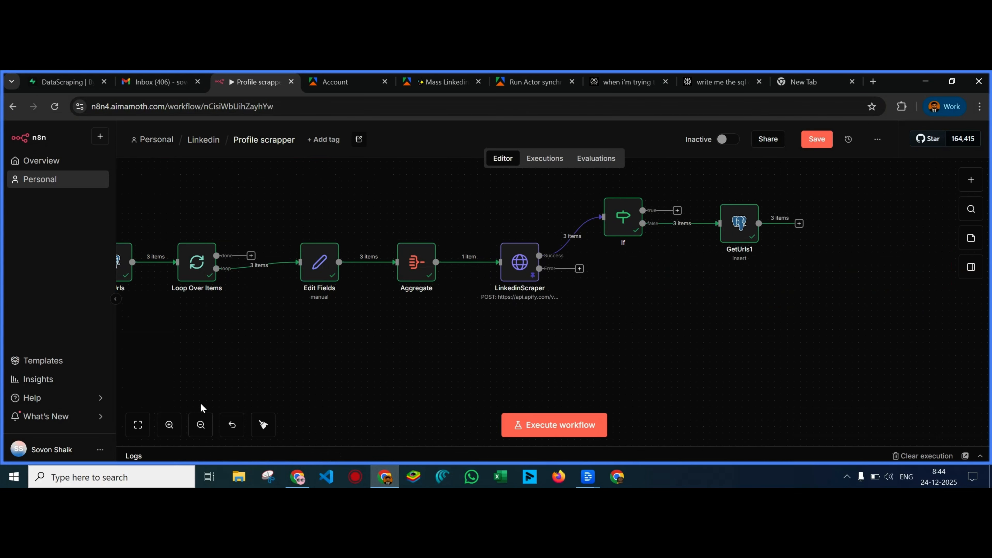
click(200, 425)
click(201, 425)
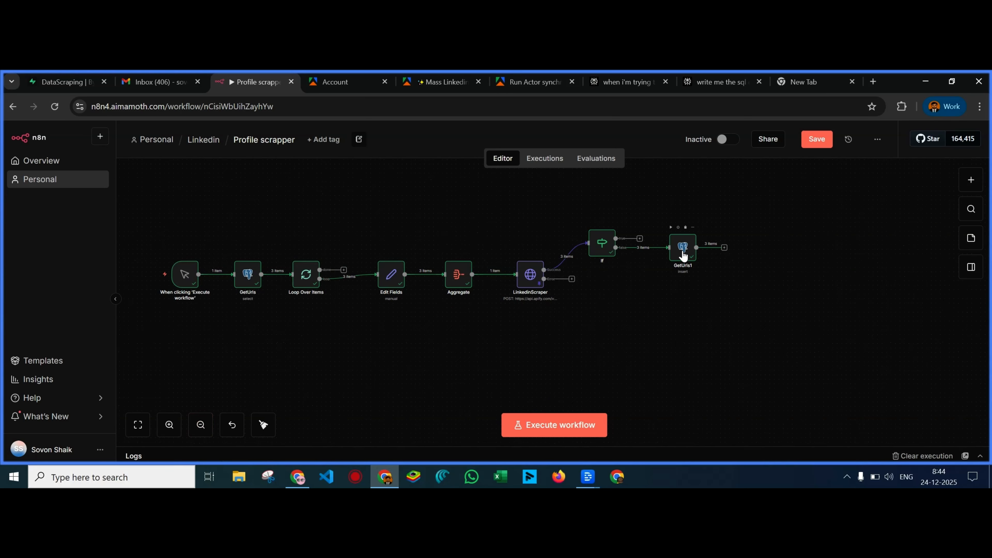
drag(683, 255, 705, 248)
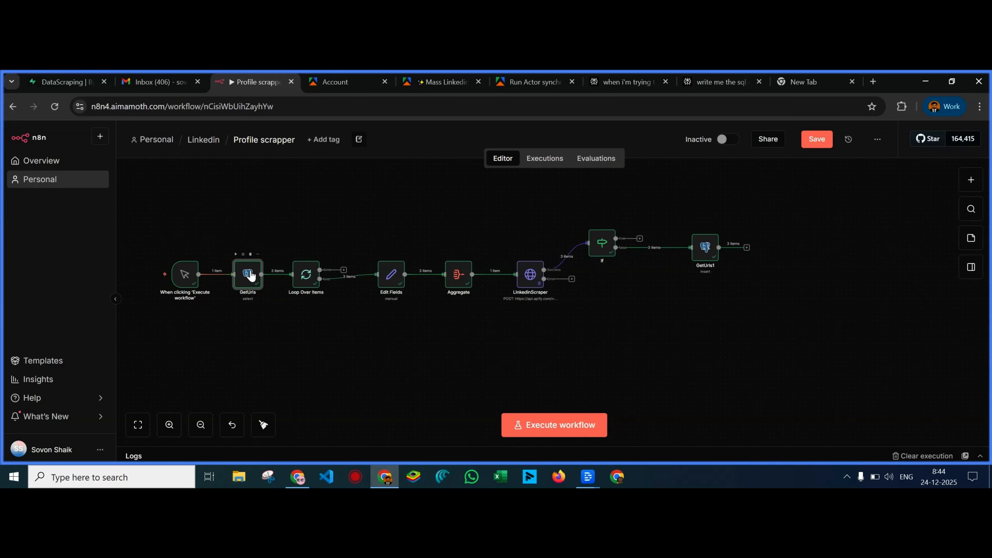
key(ctrl+c)
key(ctrl+v)
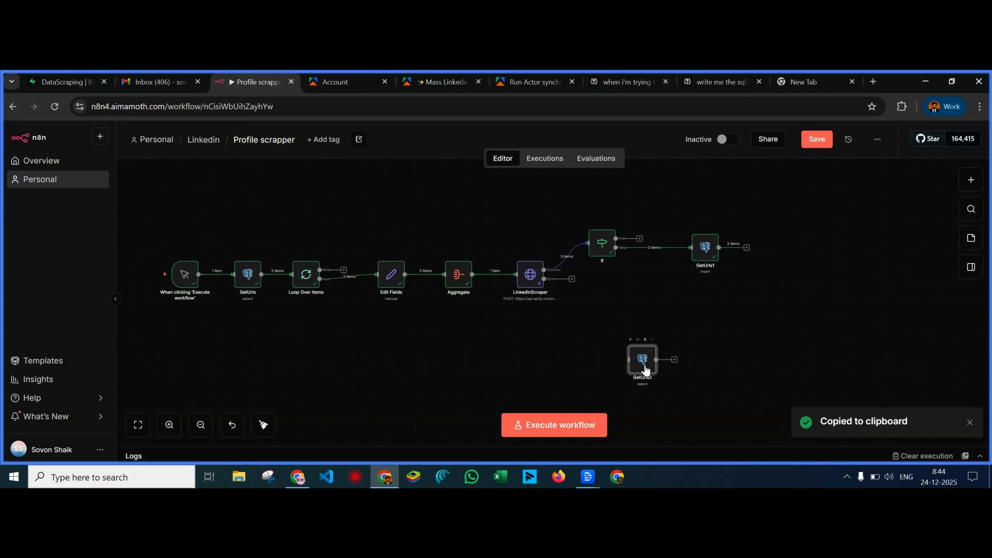
drag(646, 370, 784, 253)
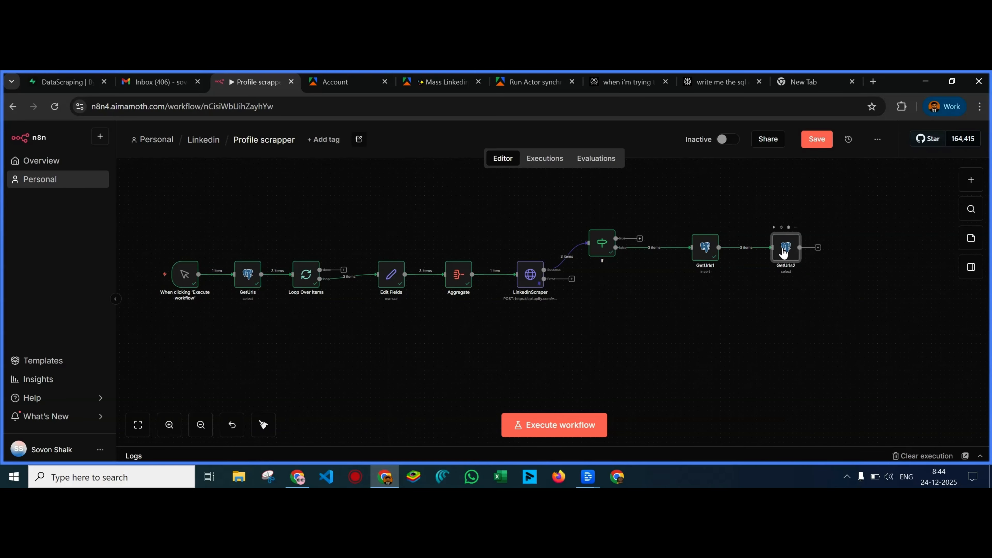
Open the copied Postgres node's settings and change its operation to Update
double_click(784, 253)
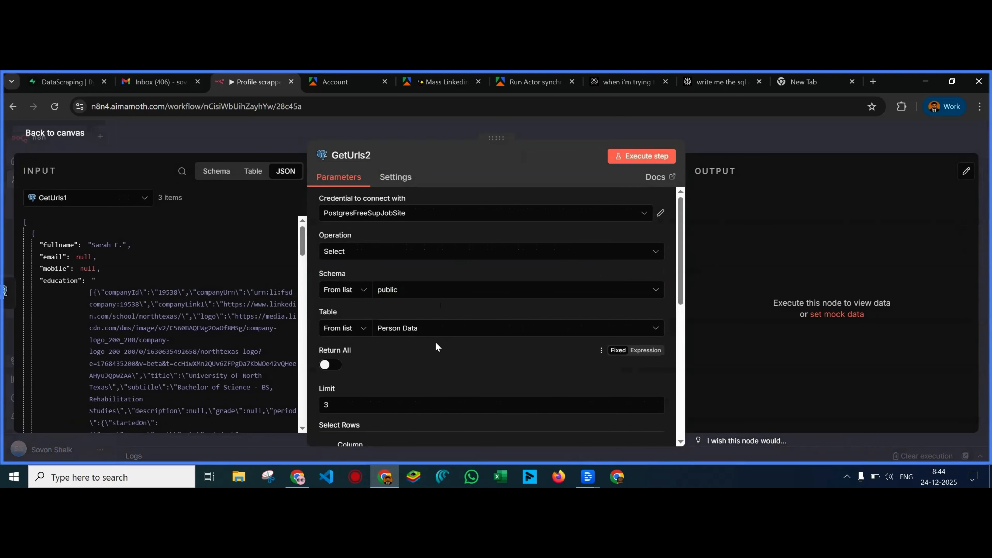
click(433, 254)
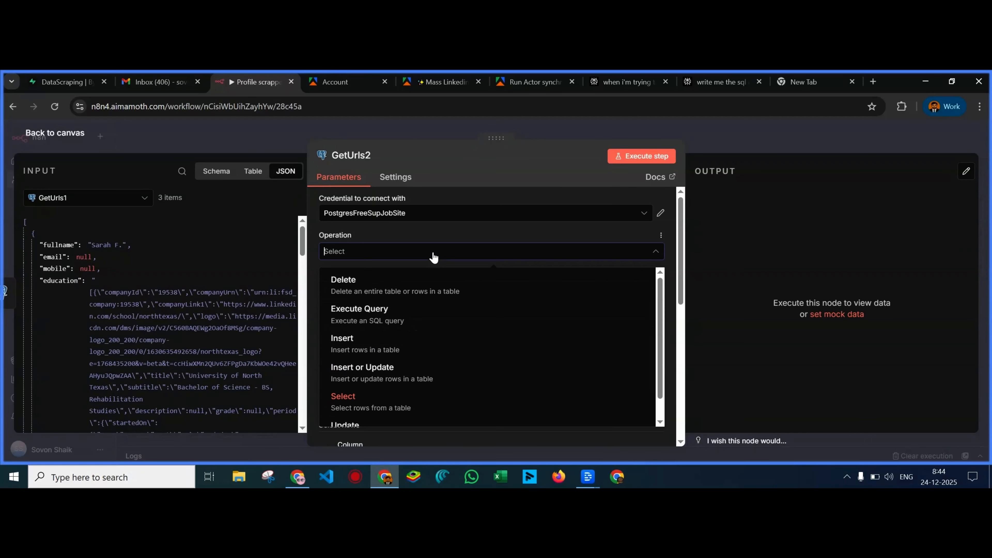
scroll(450, 346, down, 1)
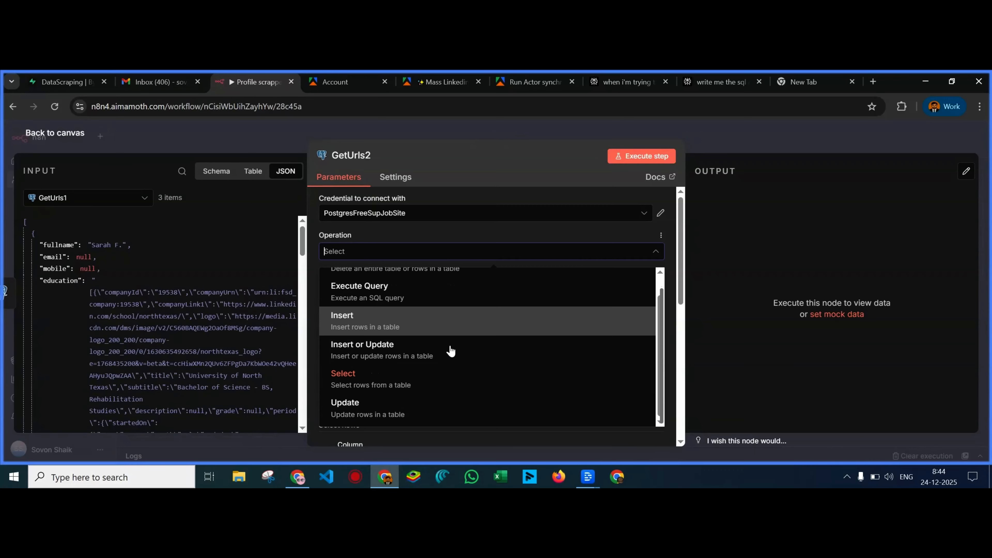
click(439, 402)
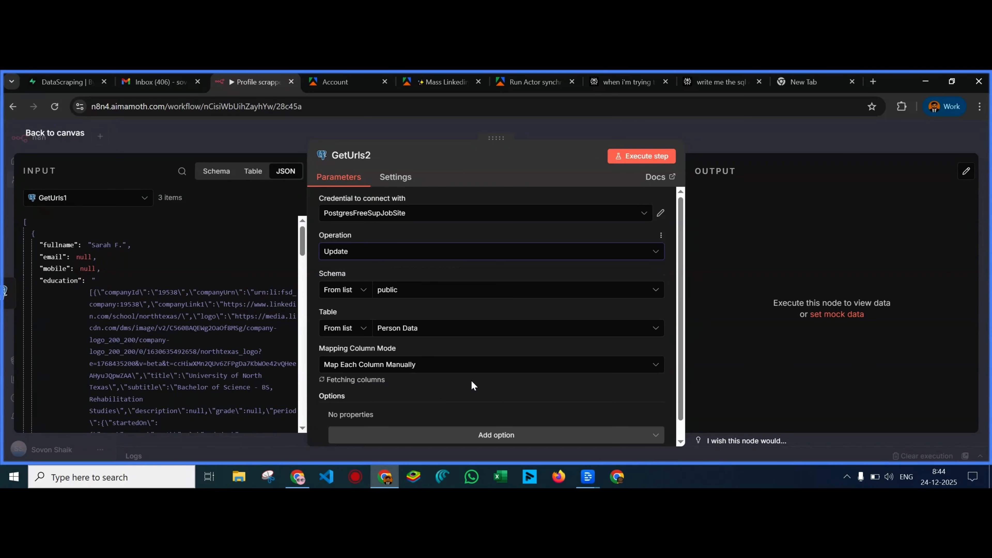
Compare the columns available for matching with the GetUrls1 input fields in schema view
scroll(472, 382, down, 1)
scroll(472, 383, down, 1)
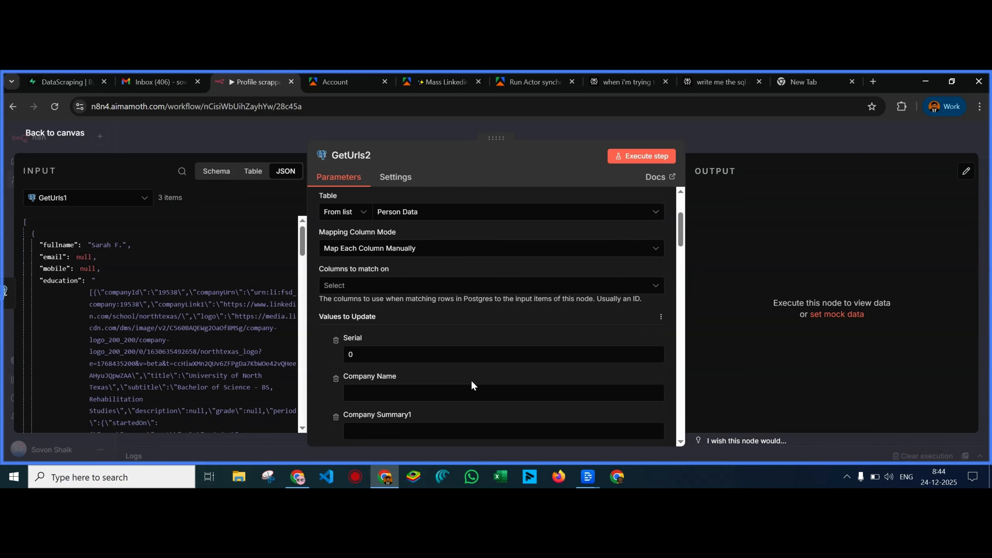
click(415, 291)
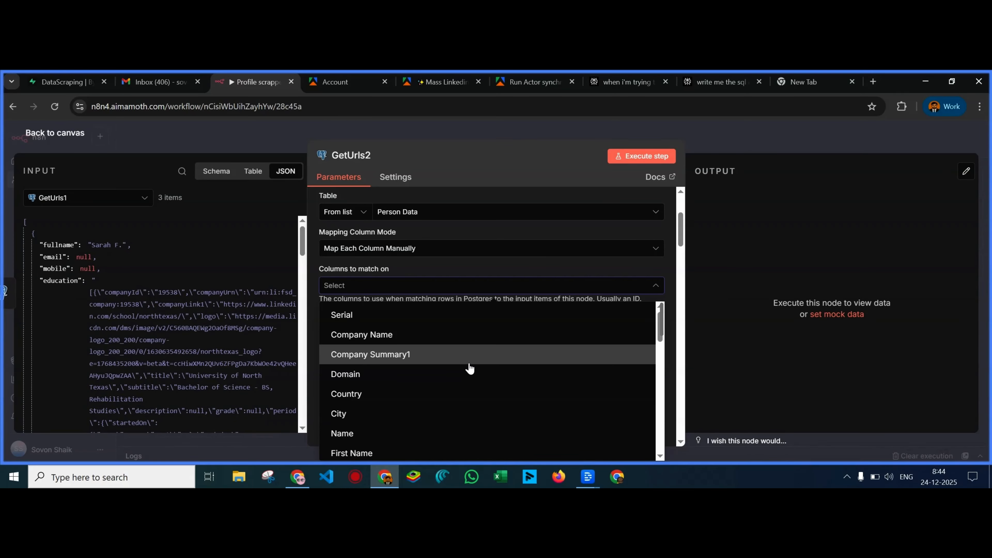
click(303, 256)
drag(303, 256, 304, 364)
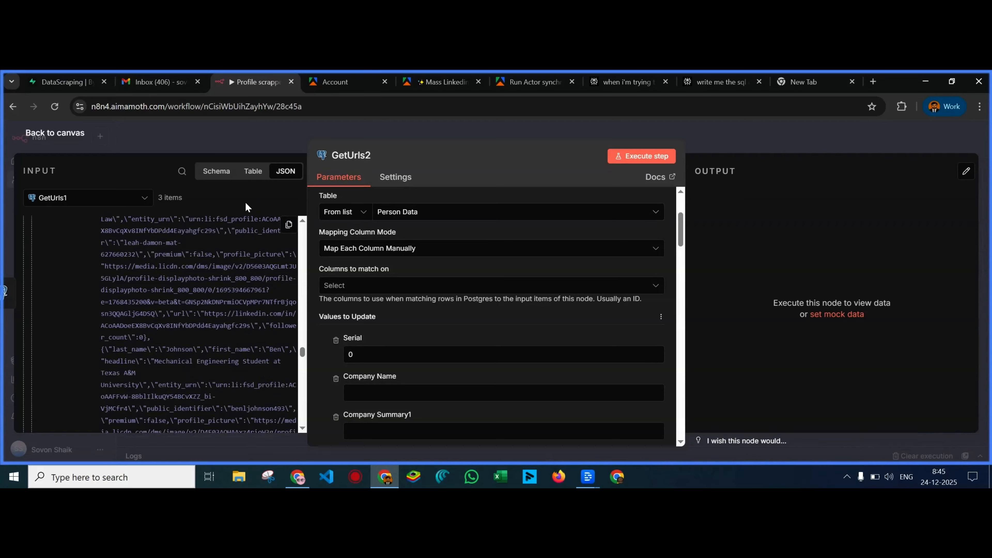
click(216, 171)
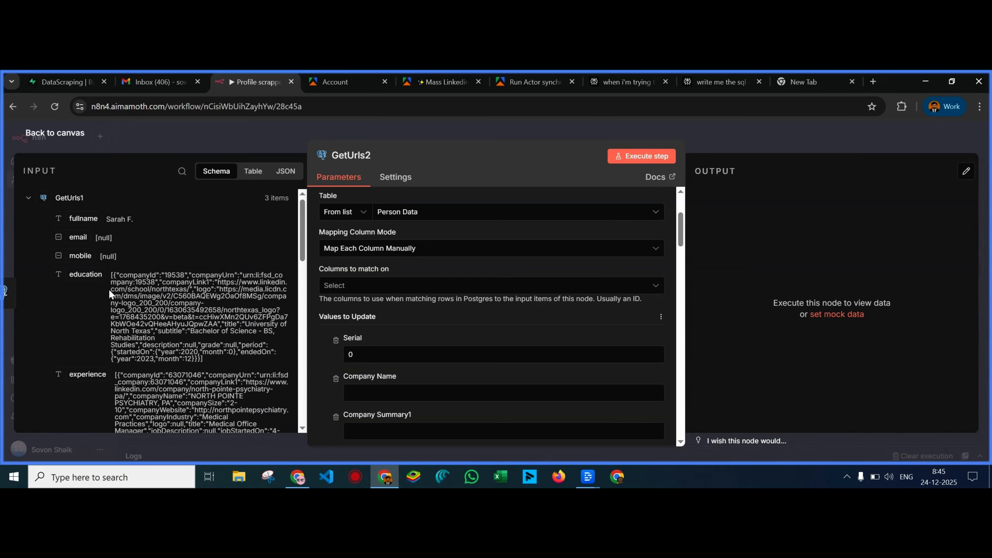
scroll(107, 294, down, 5)
scroll(106, 294, down, 1)
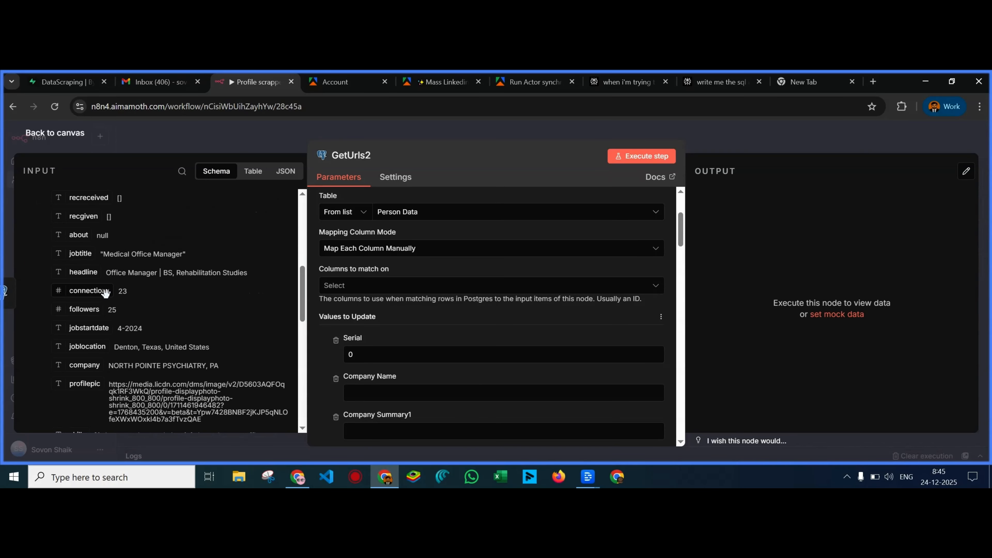
scroll(106, 294, down, 2)
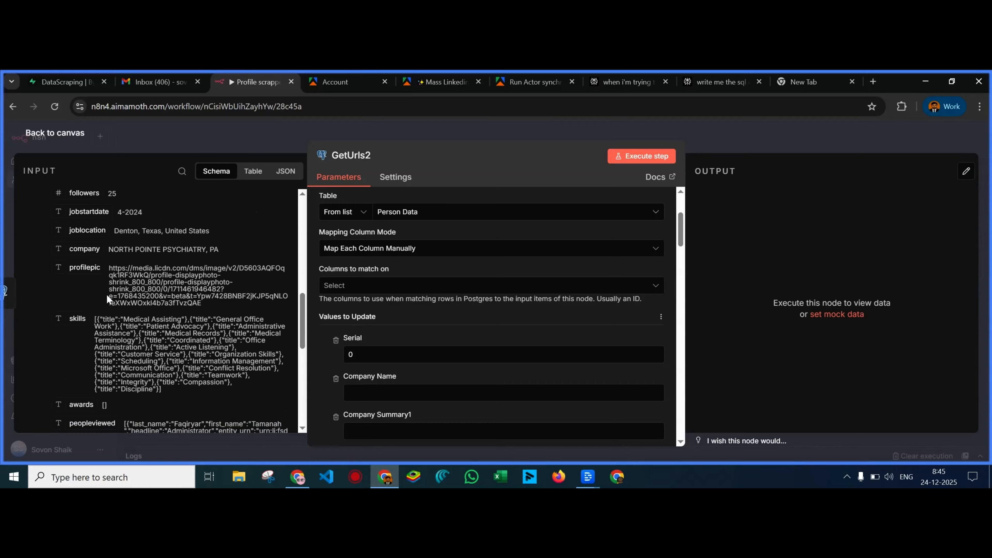
scroll(107, 299, down, 8)
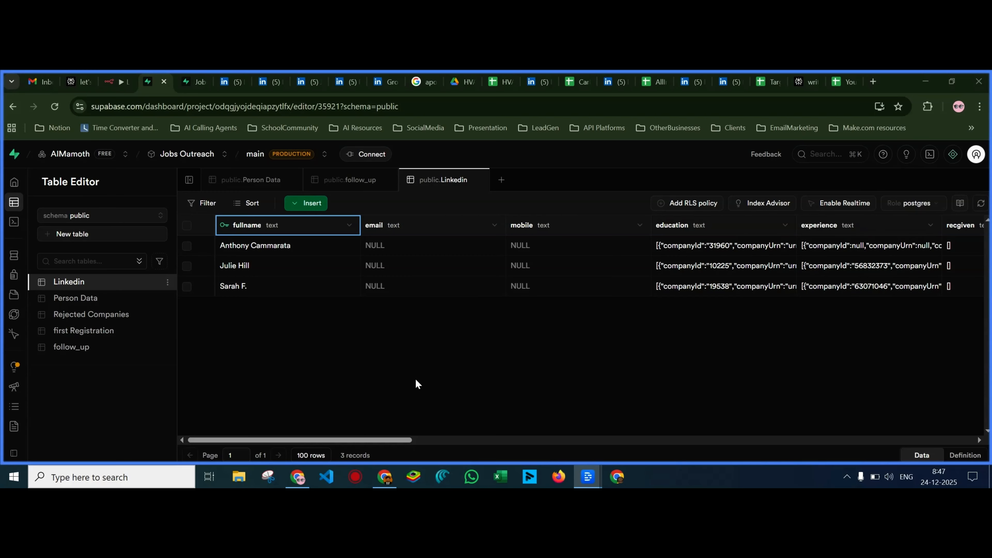
In Supabase, add a column named id of type int4 to the Linkedin table and save it
click(349, 227)
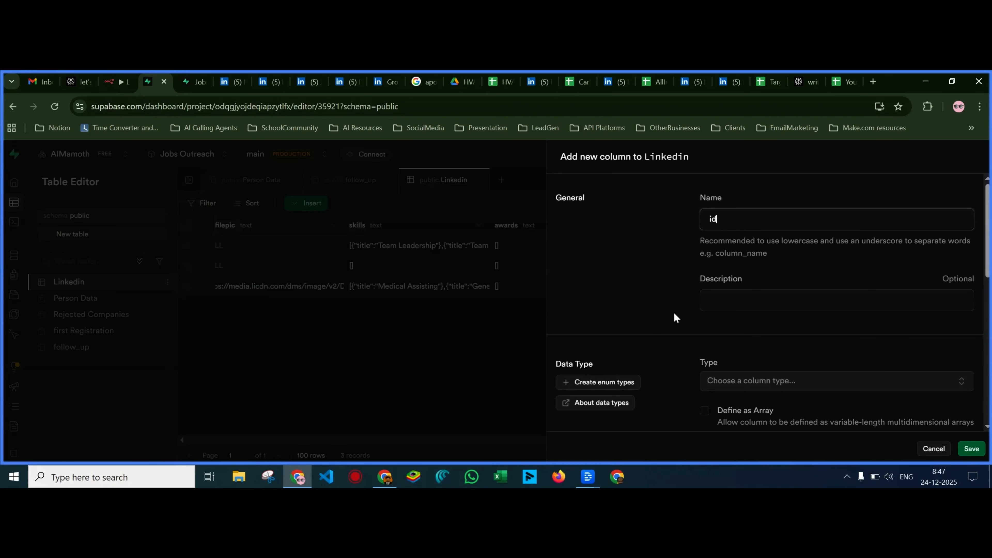
click(675, 314)
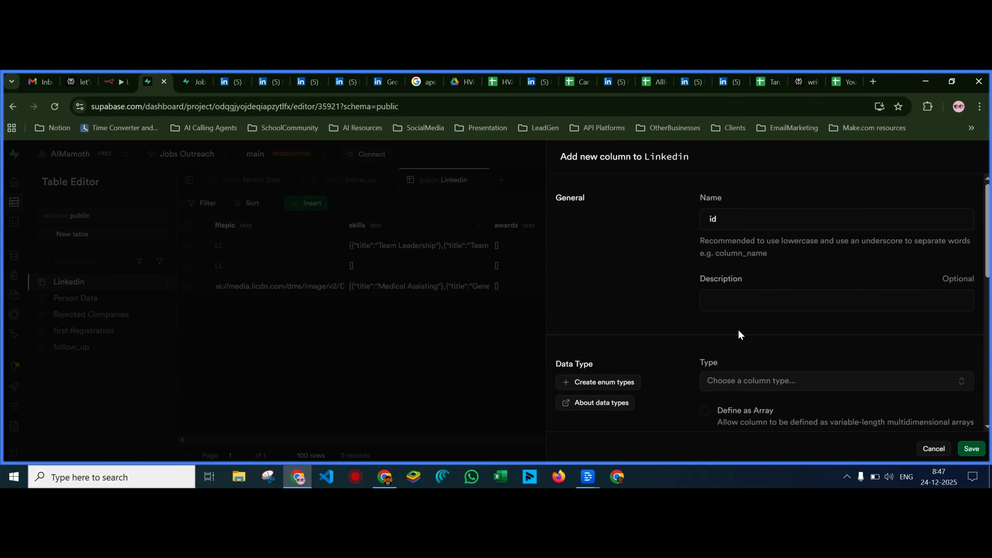
scroll(738, 329, down, 8)
scroll(739, 331, down, 2)
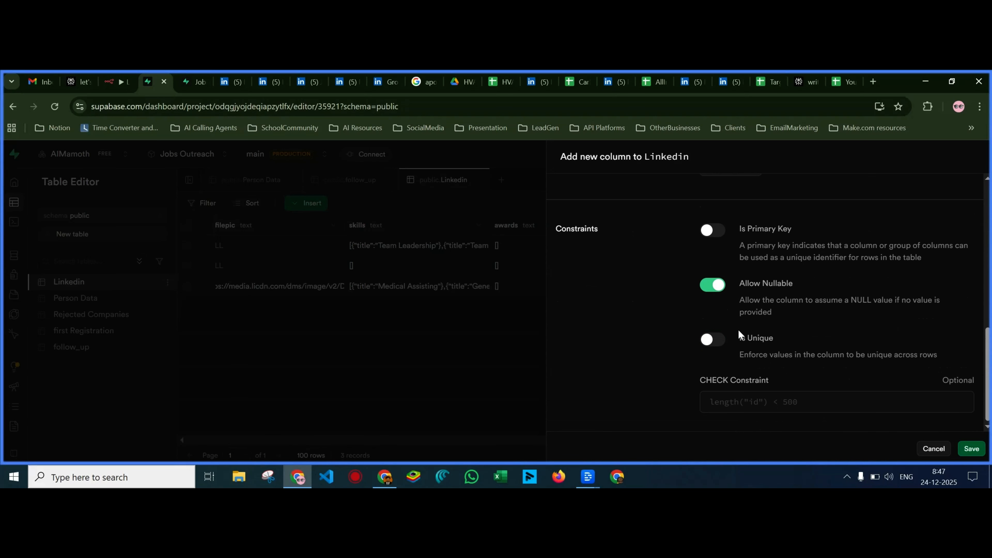
click(971, 450)
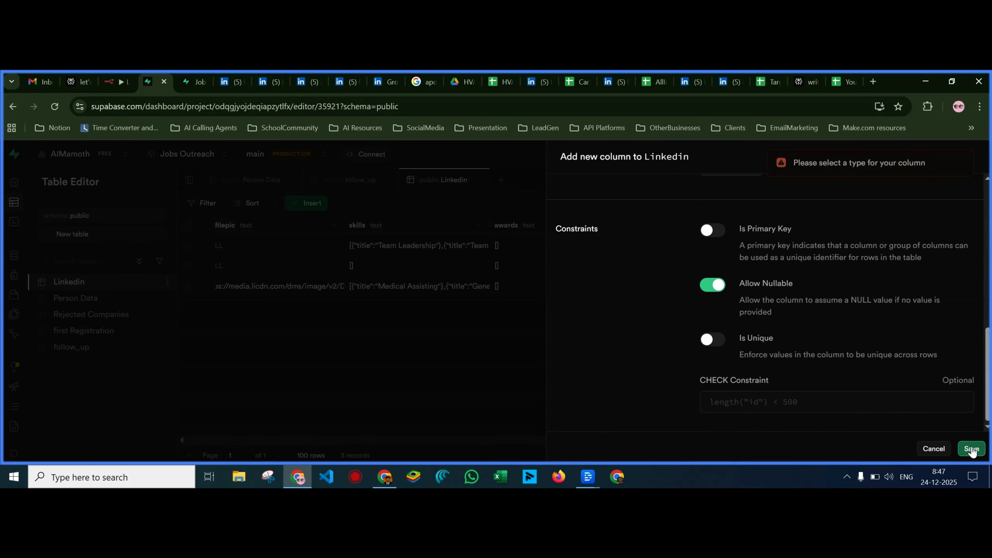
scroll(712, 358, up, 5)
scroll(711, 353, up, 3)
click(740, 277)
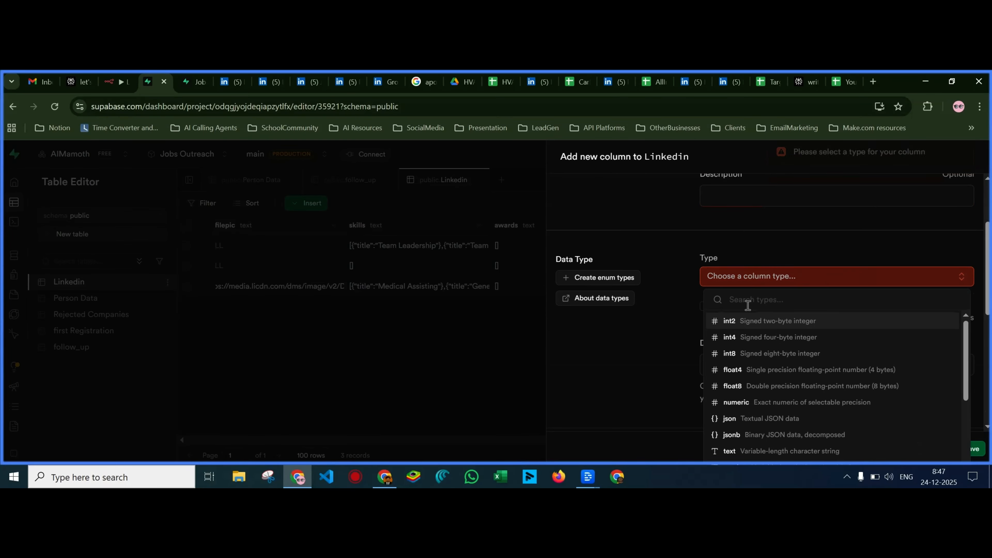
click(752, 337)
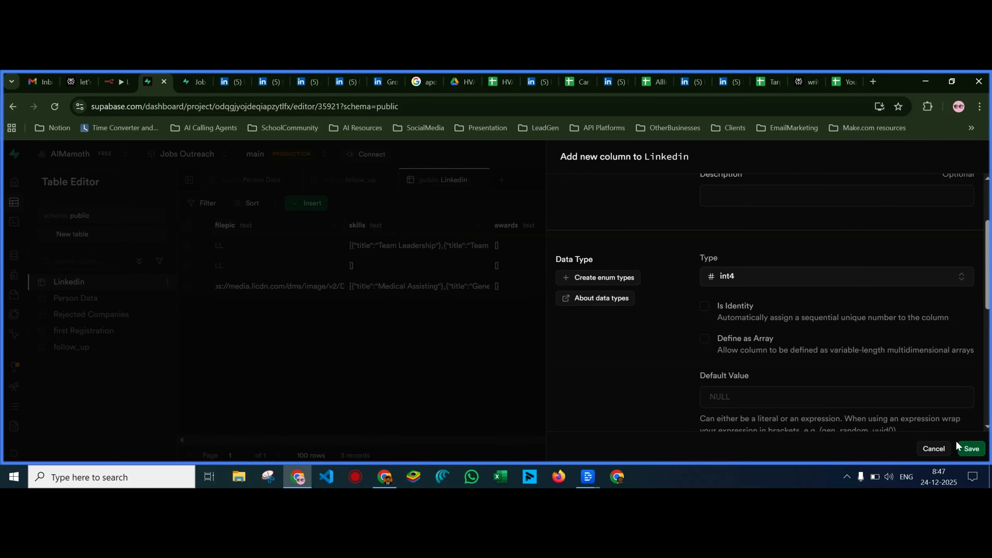
click(972, 449)
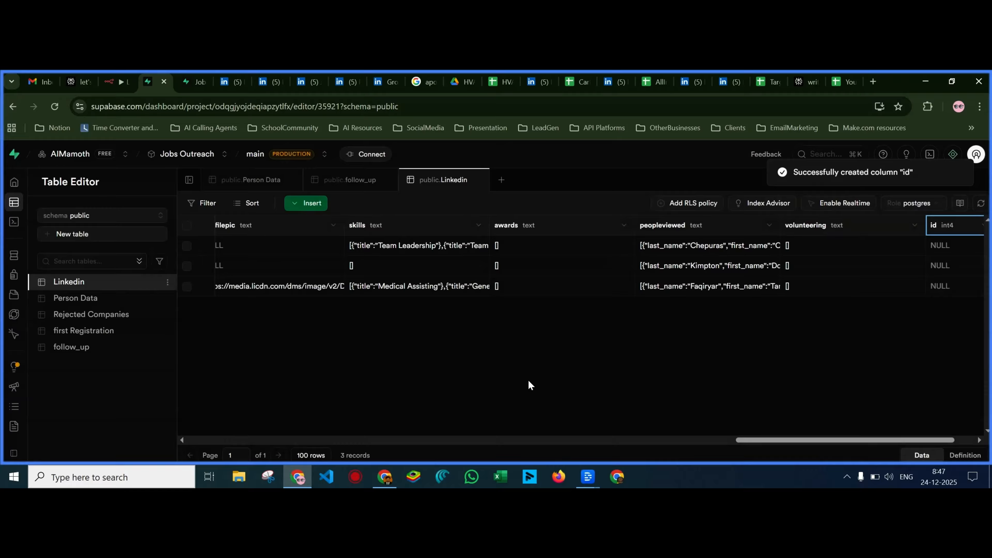
Switch to n8n and choose Linkedinurl as the column to match on in the Person Data update
click(385, 477)
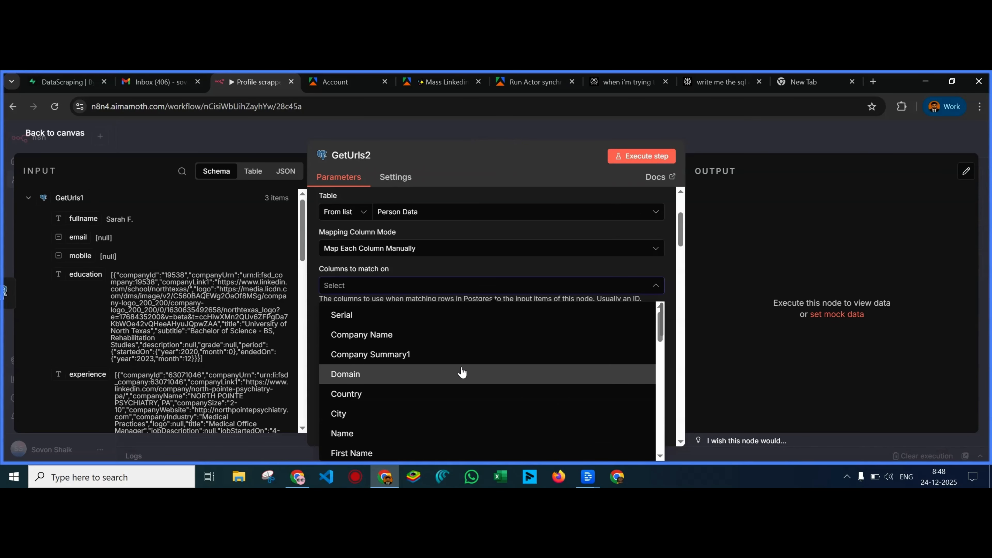
scroll(462, 373, down, 5)
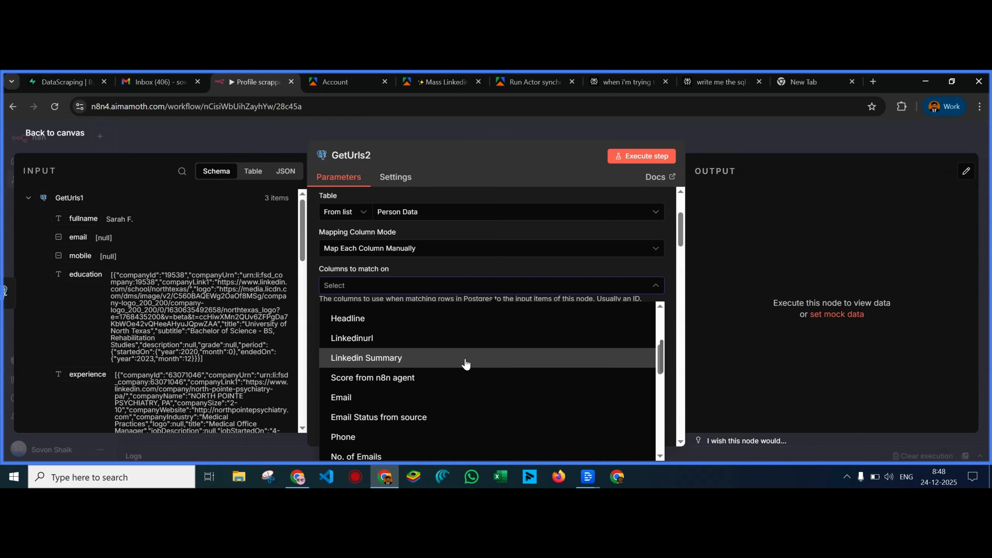
click(509, 343)
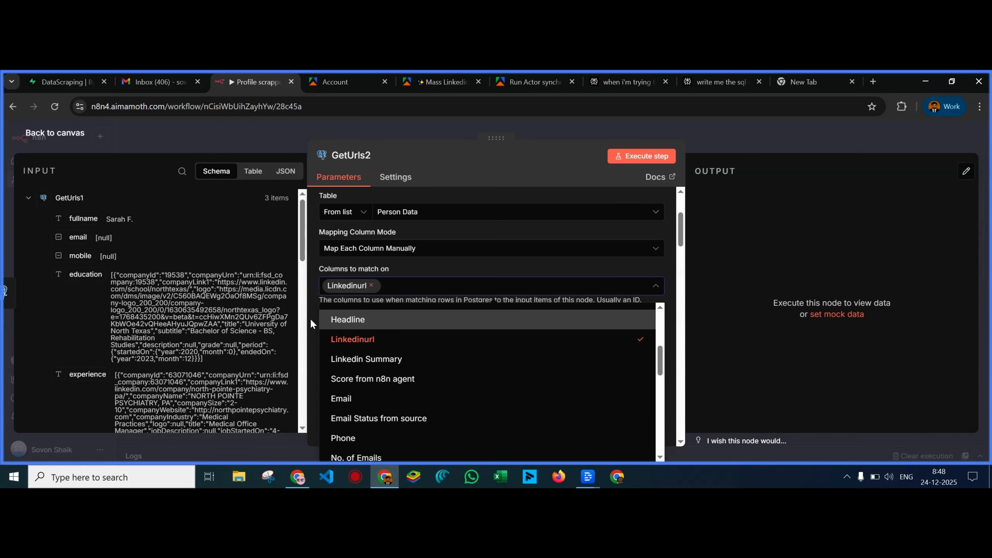
click(316, 324)
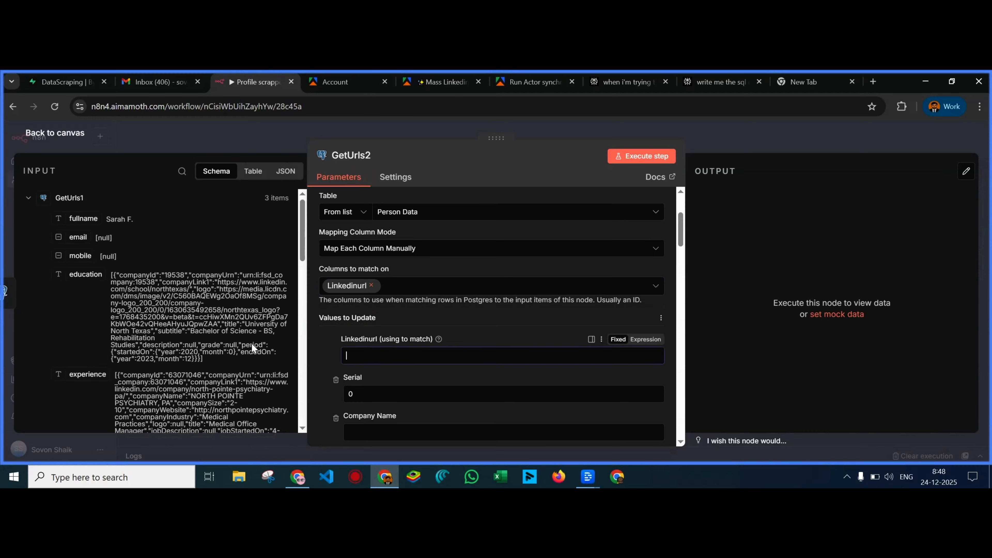
Map the Linkedinurl match value to linkedinUrl from the If node's output, and remove Serial from the values to update
scroll(111, 332, down, 4)
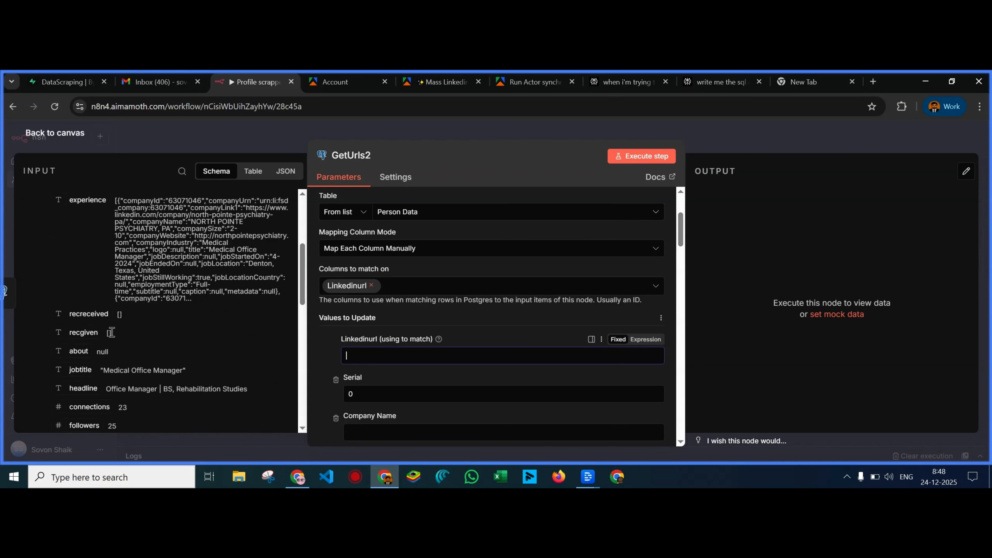
scroll(111, 332, down, 8)
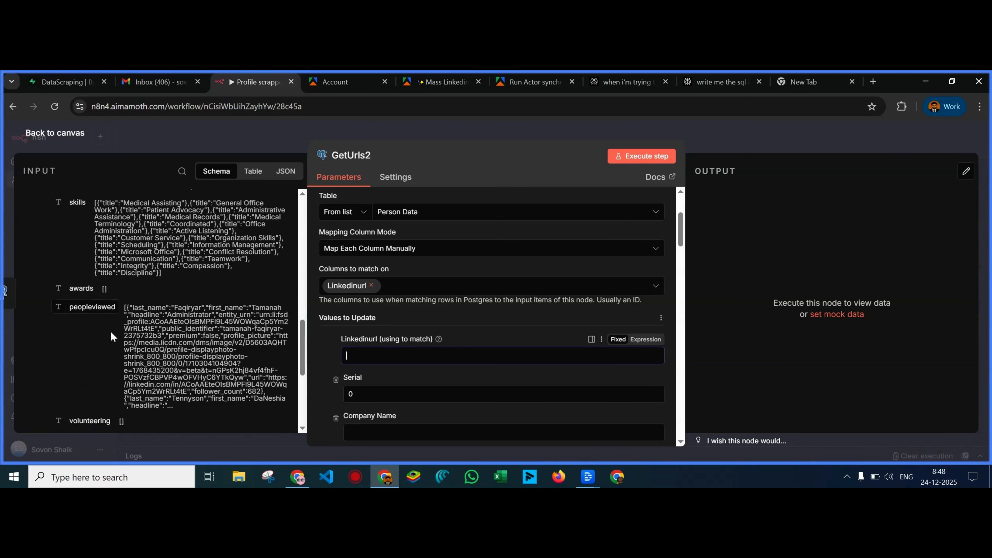
scroll(110, 331, down, 5)
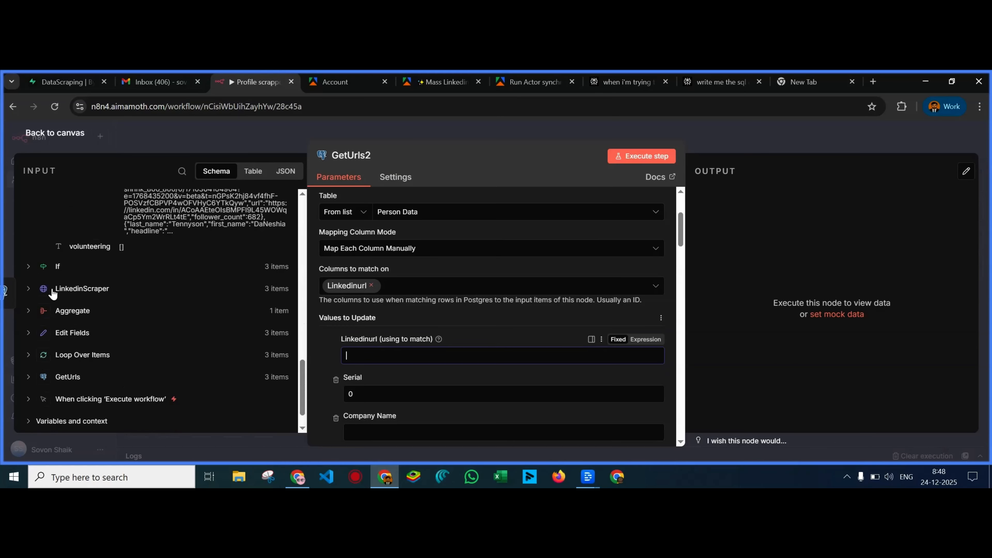
click(28, 267)
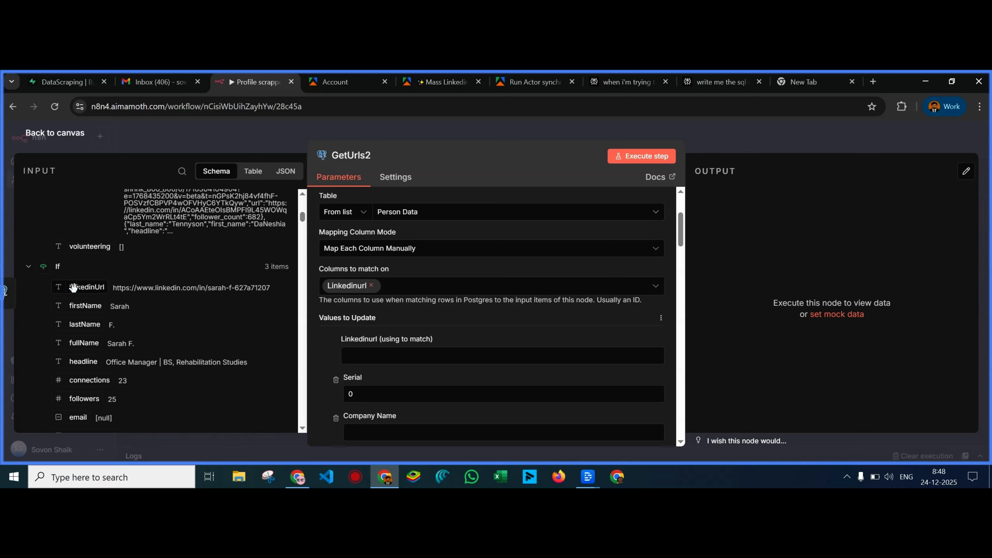
drag(74, 287, 366, 356)
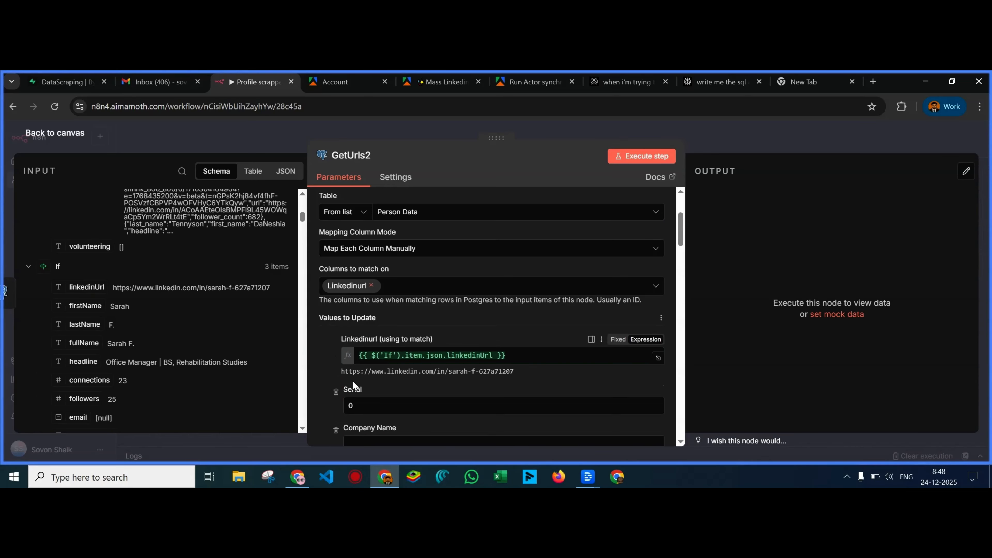
click(335, 393)
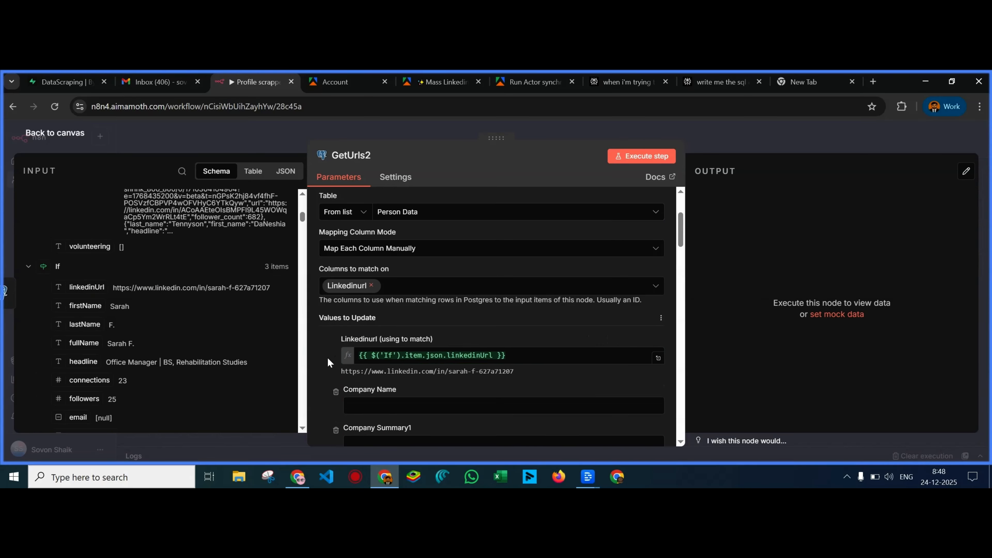
Remove No. of Emails from the values to update and set linkedin_scraping_status to done
scroll(379, 387, down, 5)
scroll(378, 386, down, 5)
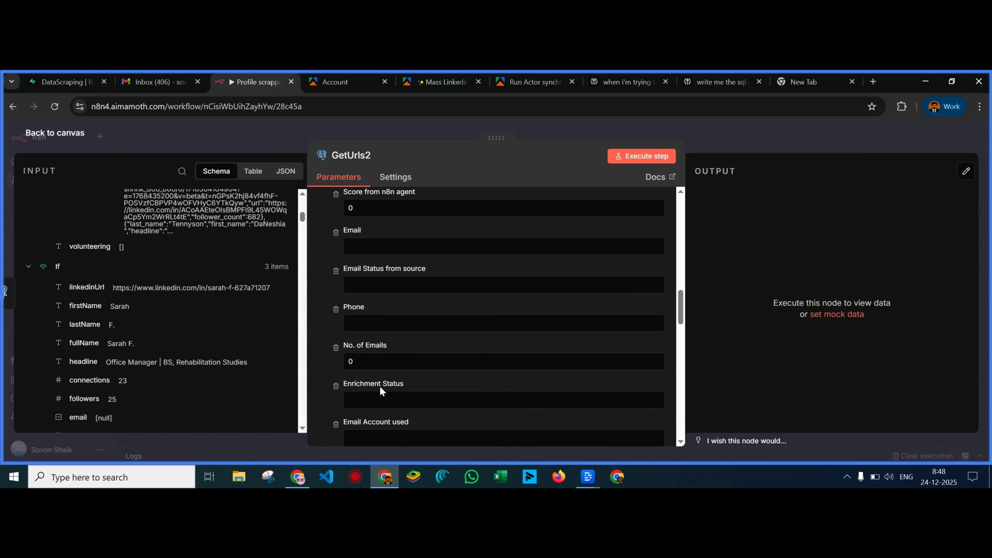
click(337, 349)
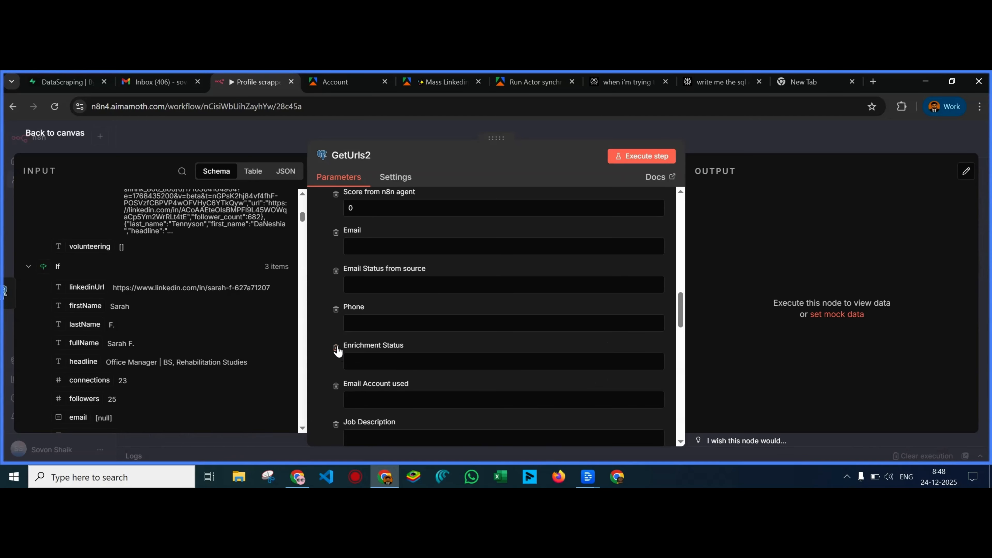
scroll(360, 352, down, 12)
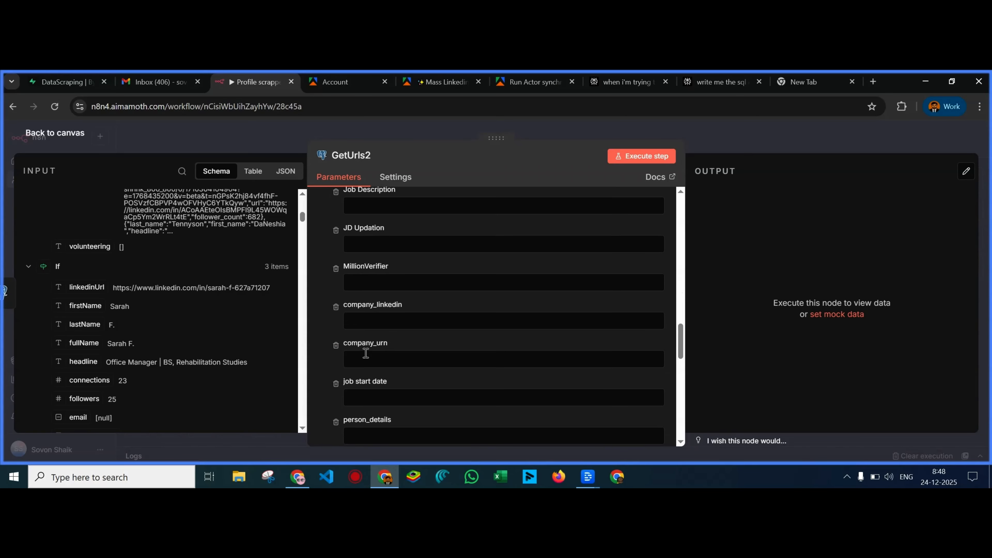
scroll(366, 353, down, 6)
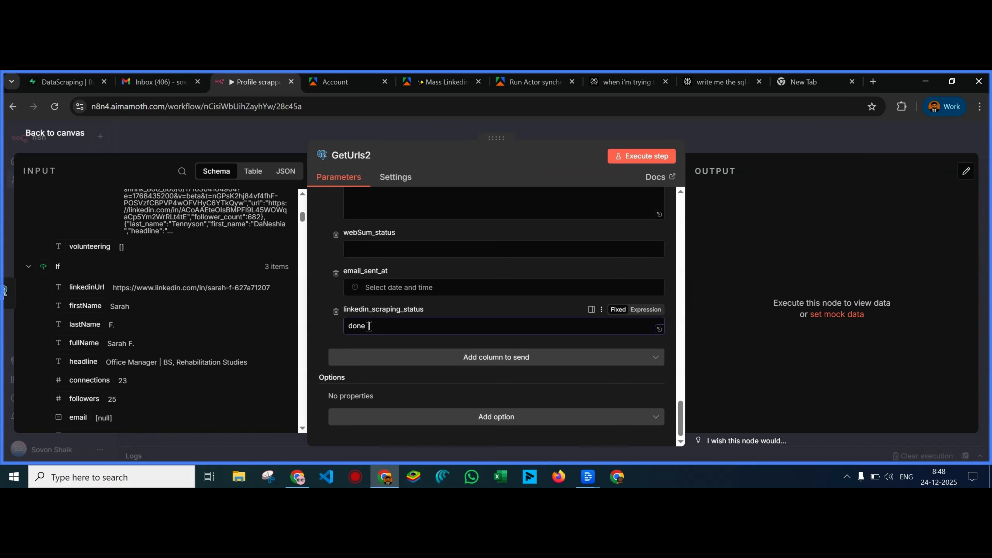
Remove every other column from Company Name through email_sent_at from the values to update, keeping only linkedin_scraping_status and the Linkedinurl match
scroll(371, 297, up, 15)
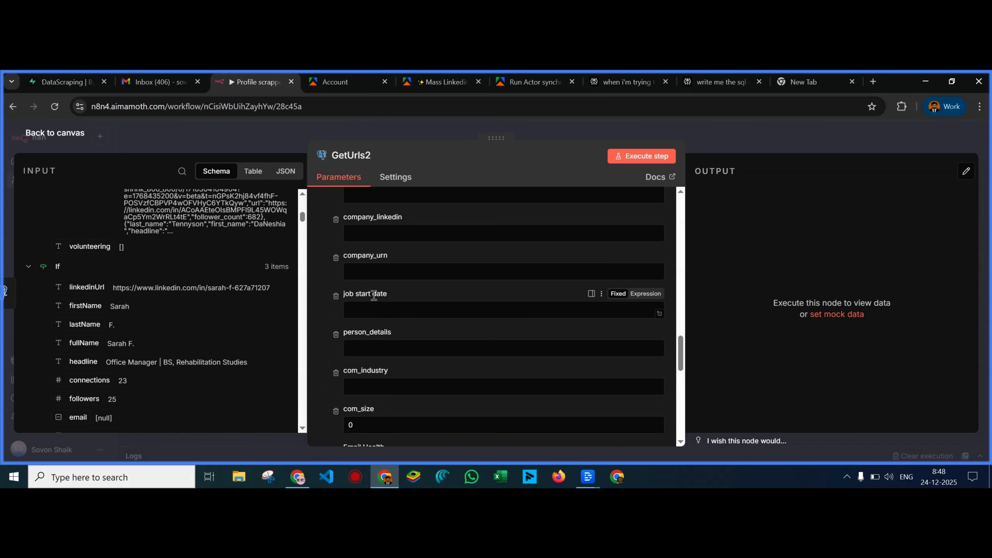
scroll(374, 295, up, 10)
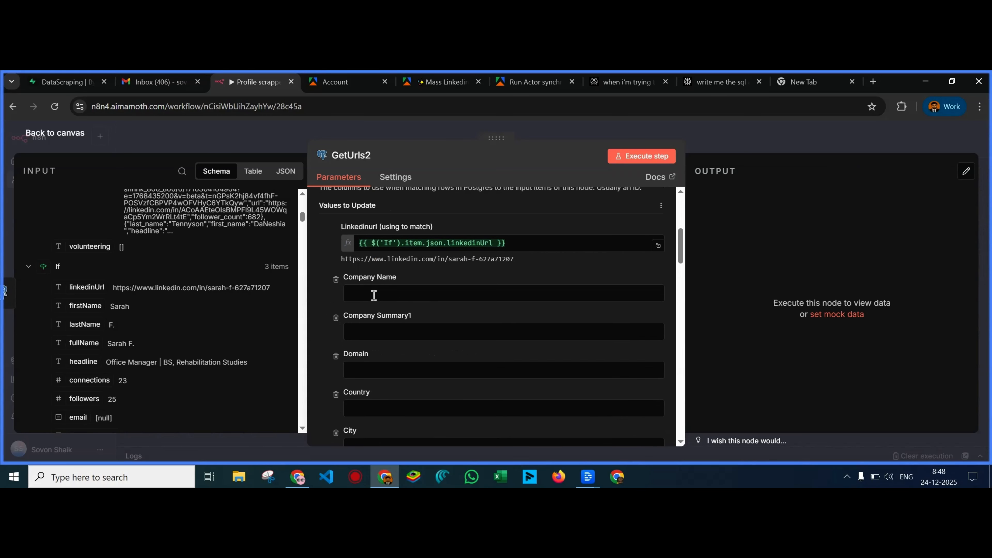
click(336, 276)
click(336, 277)
click(336, 276)
click(336, 276)
click(336, 276)
click(336, 276)
click(336, 276)
click(335, 276)
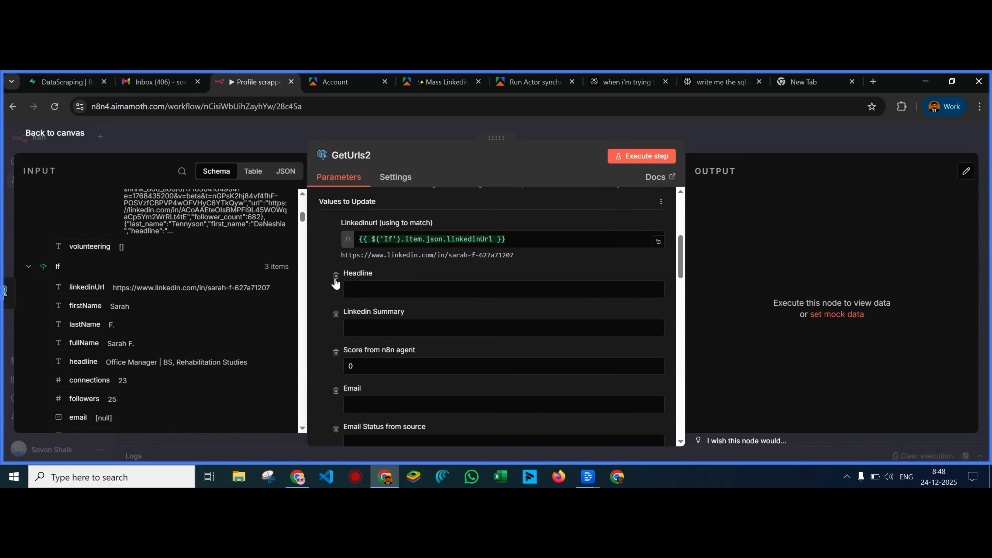
click(336, 276)
click(336, 276)
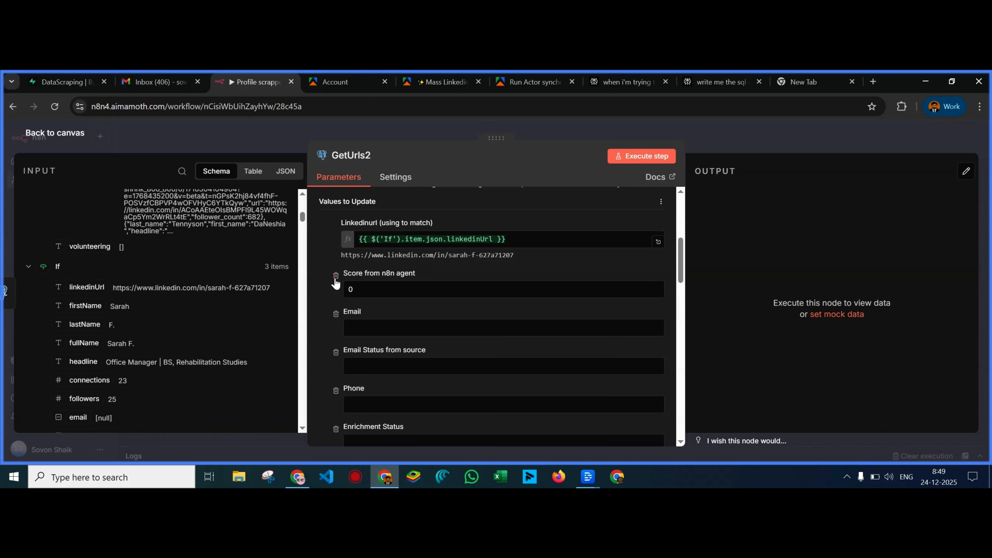
click(336, 276)
click(335, 276)
click(336, 276)
click(336, 276)
click(336, 276)
click(336, 276)
click(336, 276)
click(336, 276)
click(336, 276)
click(335, 276)
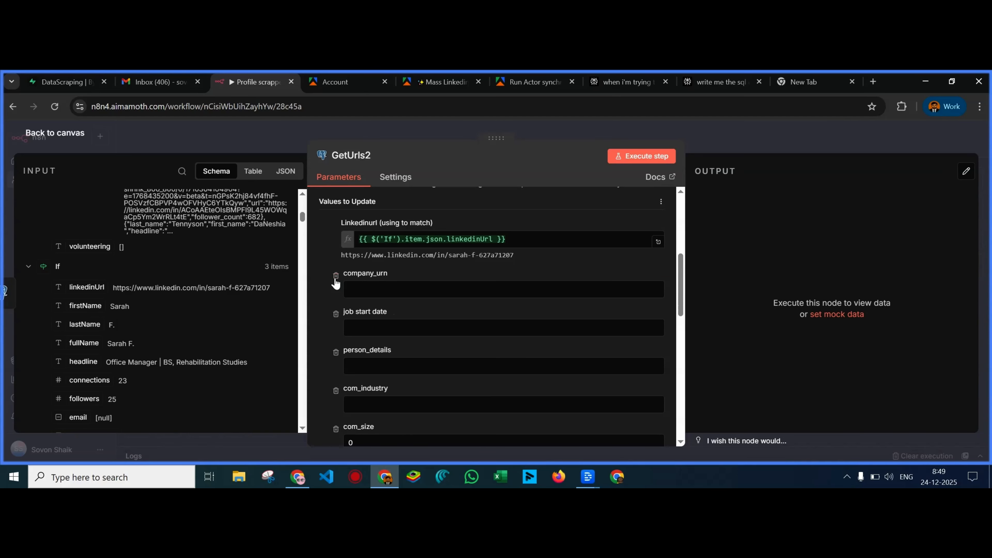
click(336, 276)
click(336, 276)
click(335, 276)
click(336, 276)
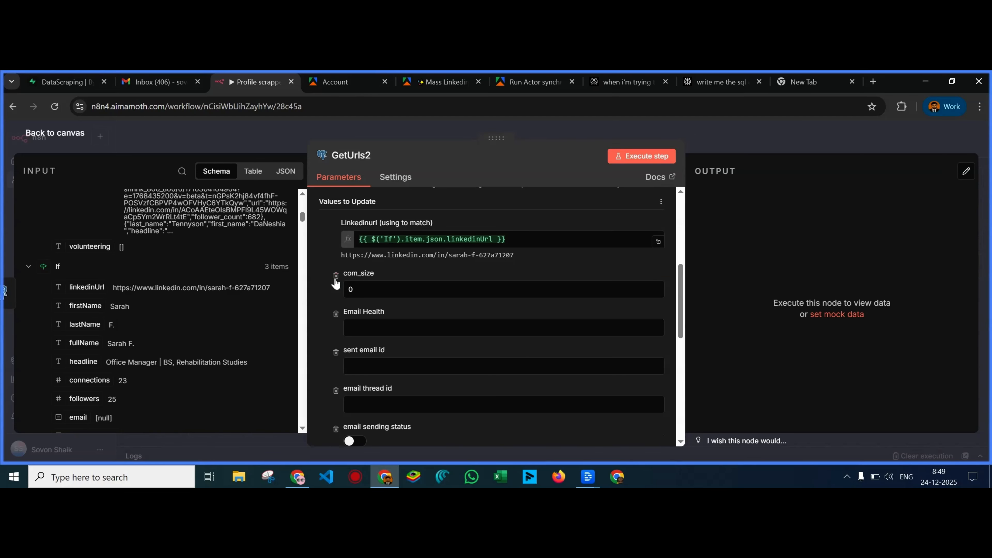
click(336, 276)
click(336, 276)
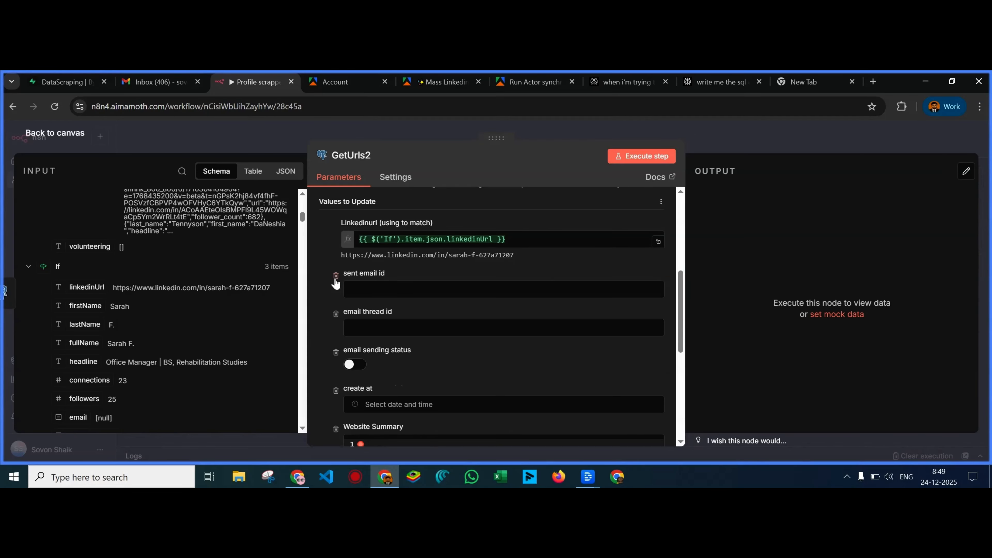
click(336, 276)
click(335, 277)
click(336, 276)
click(336, 276)
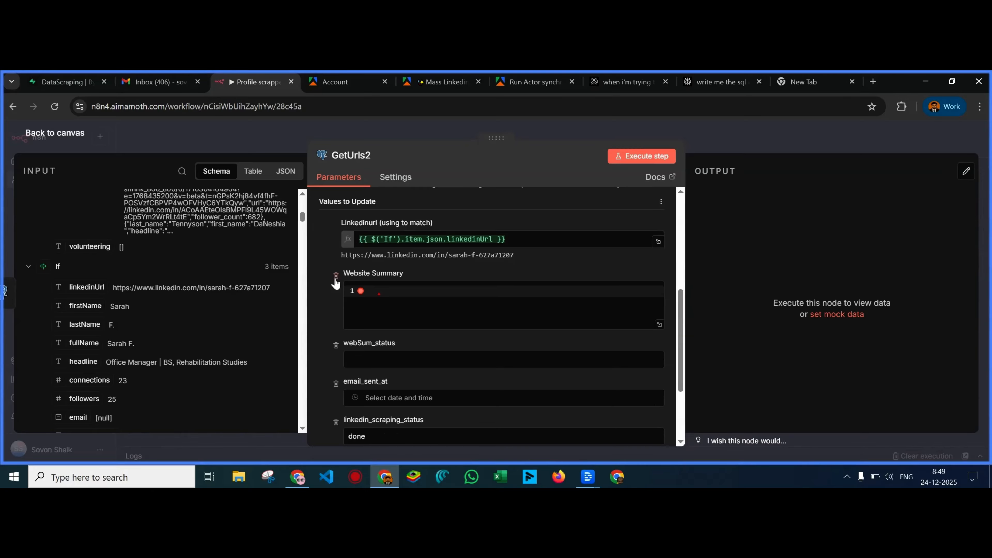
click(336, 276)
click(336, 276)
click(335, 276)
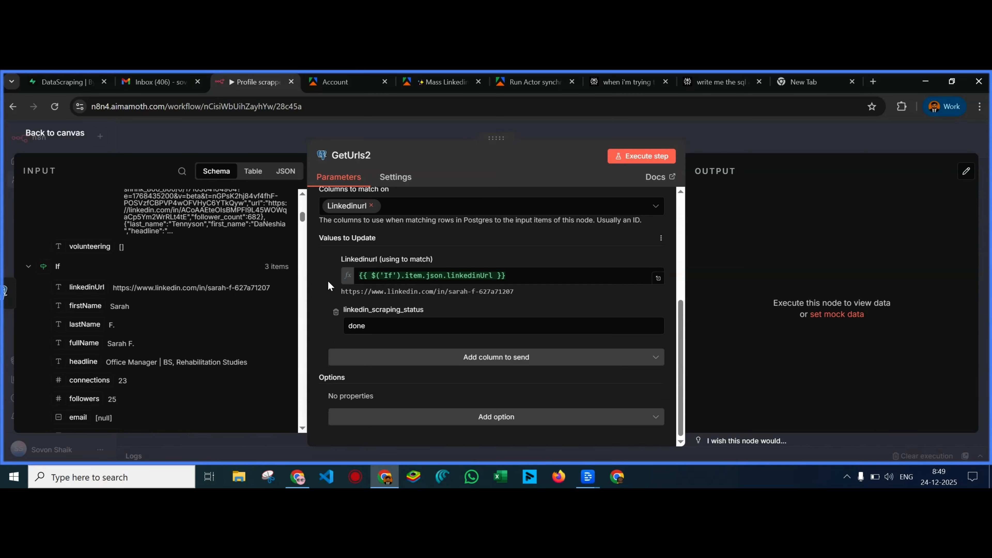
Try to execute the GetUrls2 update, and open the GetUrls1 insert node to inspect its error
click(642, 156)
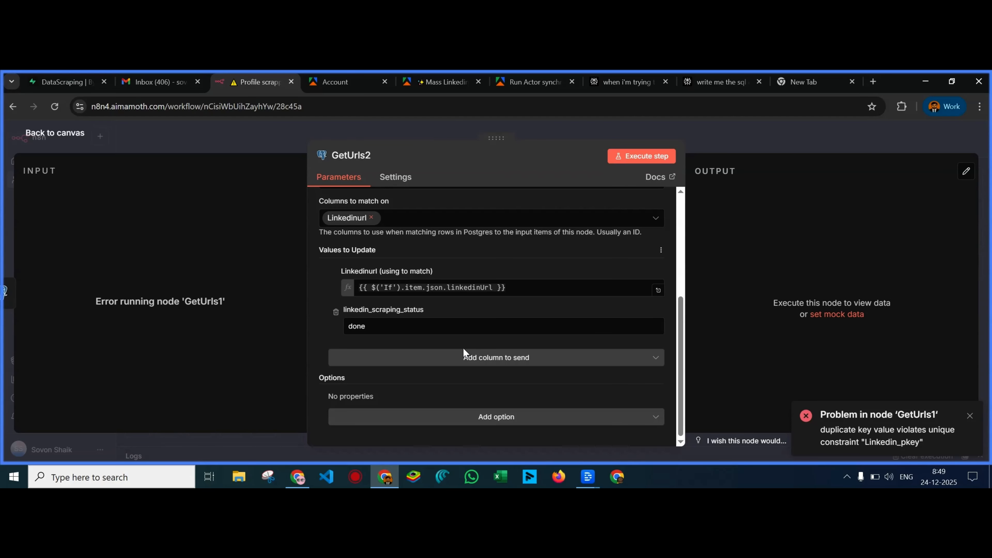
scroll(463, 348, up, 5)
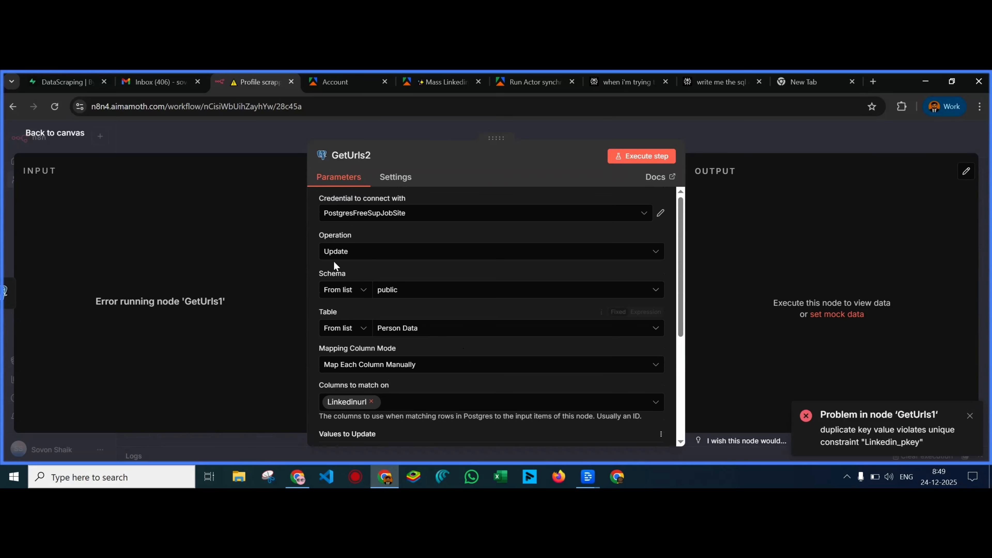
click(267, 146)
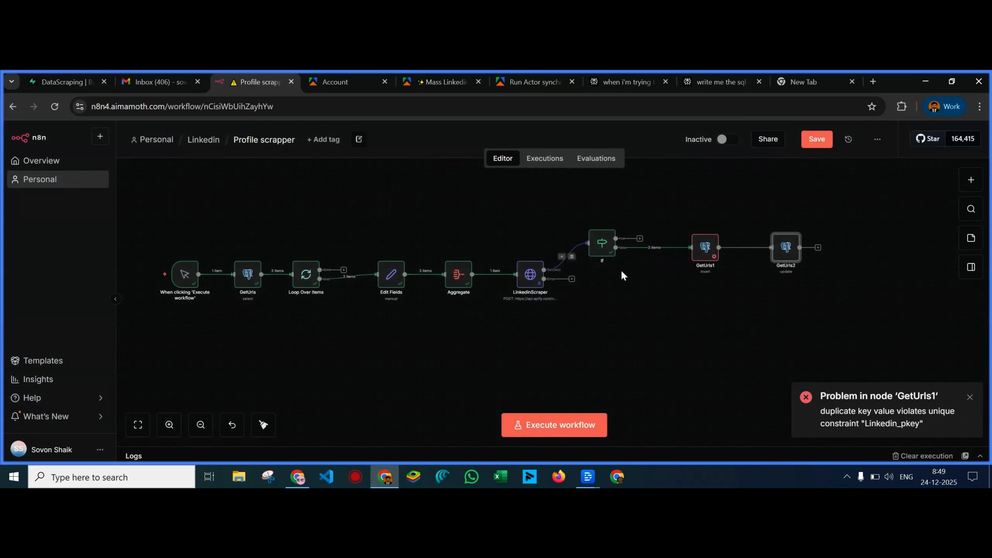
double_click(705, 246)
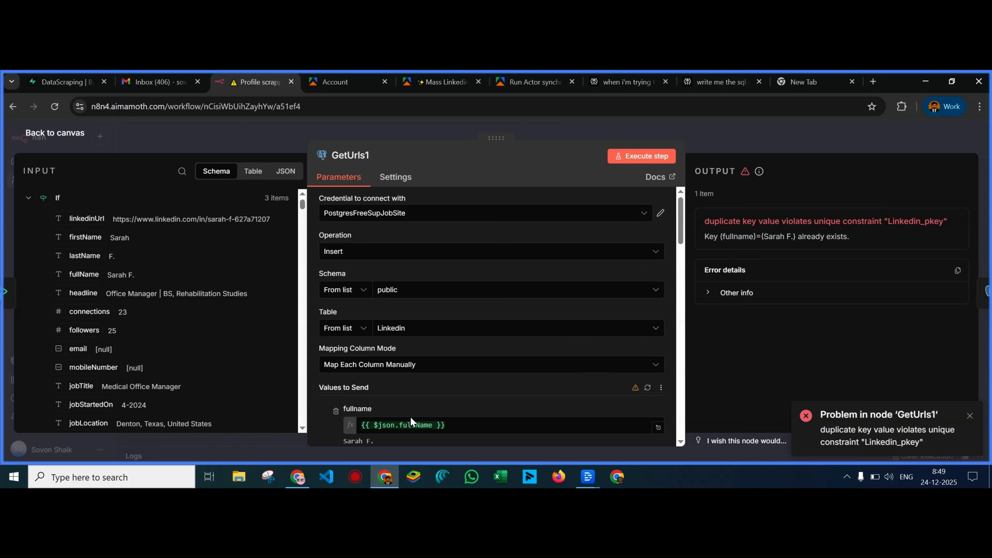
Switch to Supabase and delete all three rows from the Linkedin table
click(298, 477)
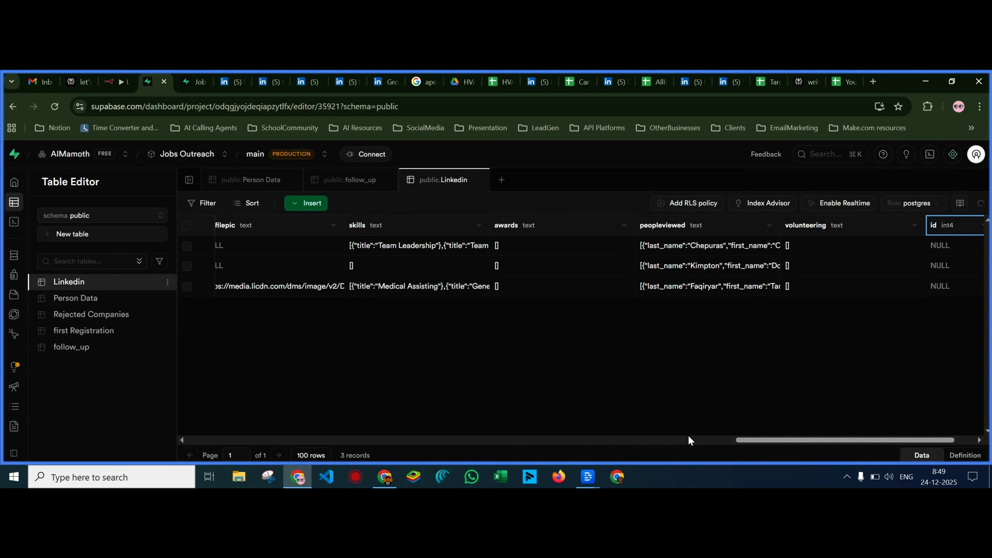
drag(767, 440, 202, 437)
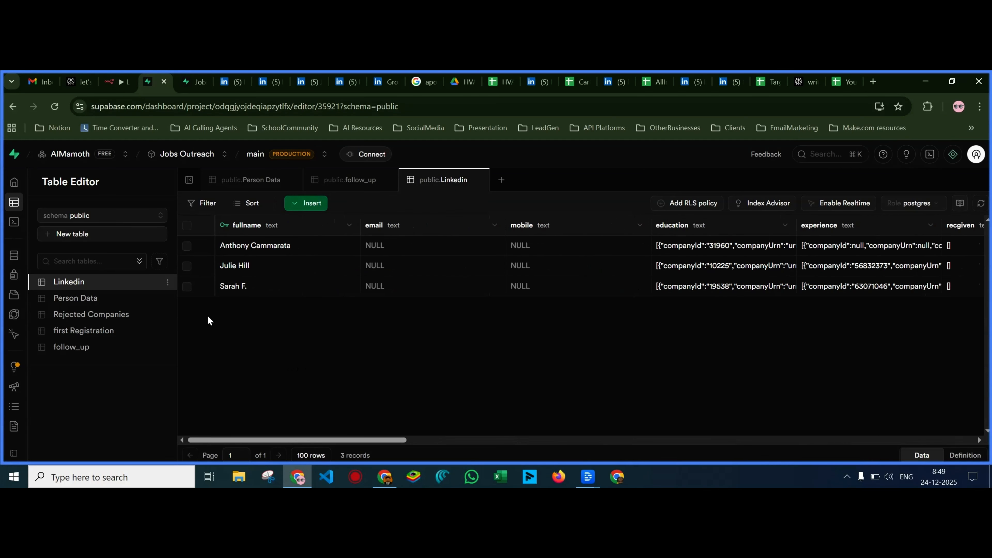
click(187, 286)
click(186, 266)
click(187, 245)
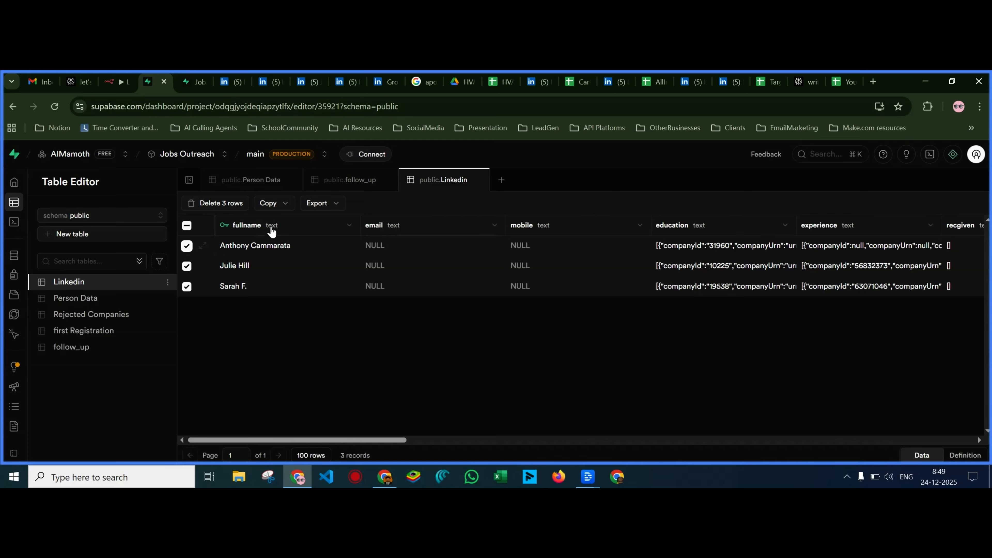
click(217, 203)
click(549, 338)
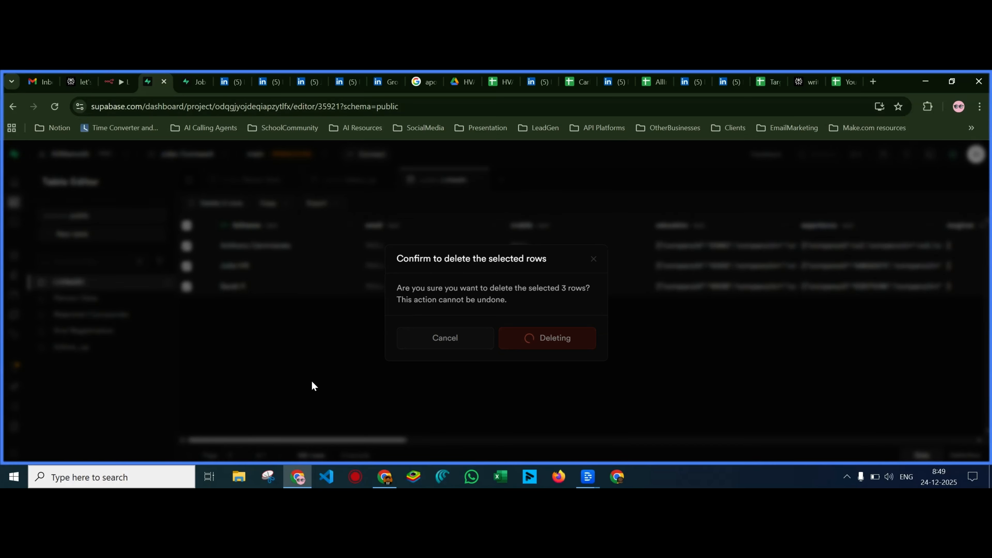
Switch to n8n, execute the GetUrls1 insert and refresh its list of columns to send
click(385, 477)
click(629, 159)
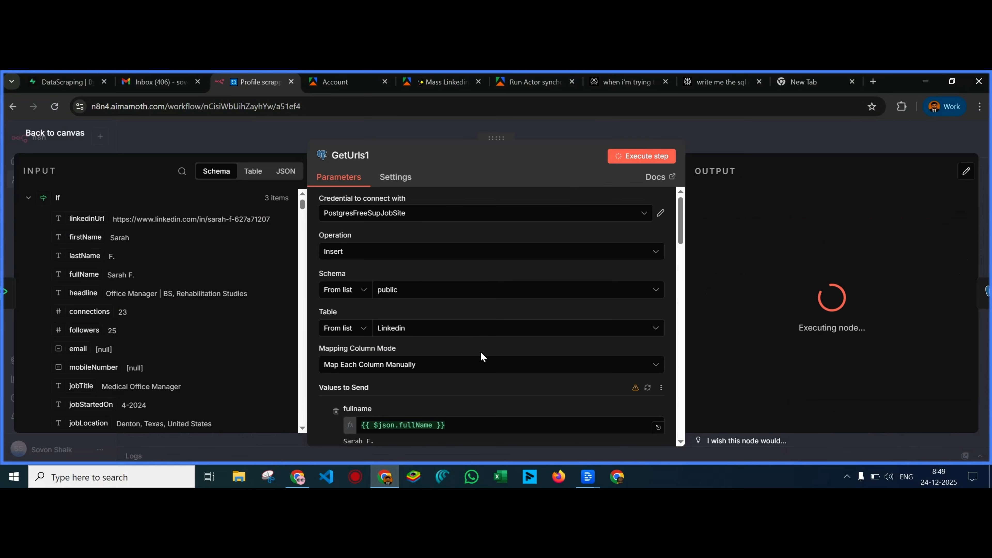
click(647, 390)
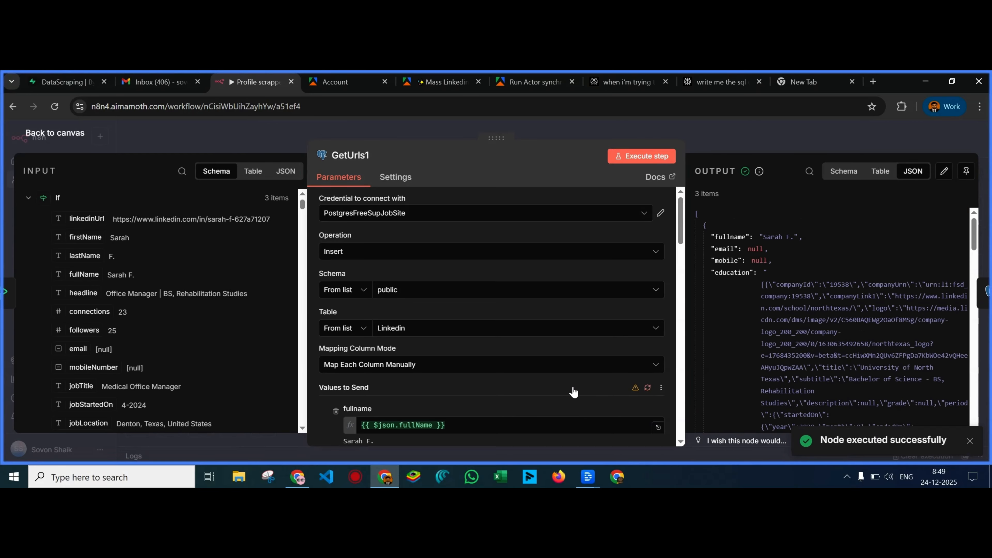
scroll(550, 386, down, 4)
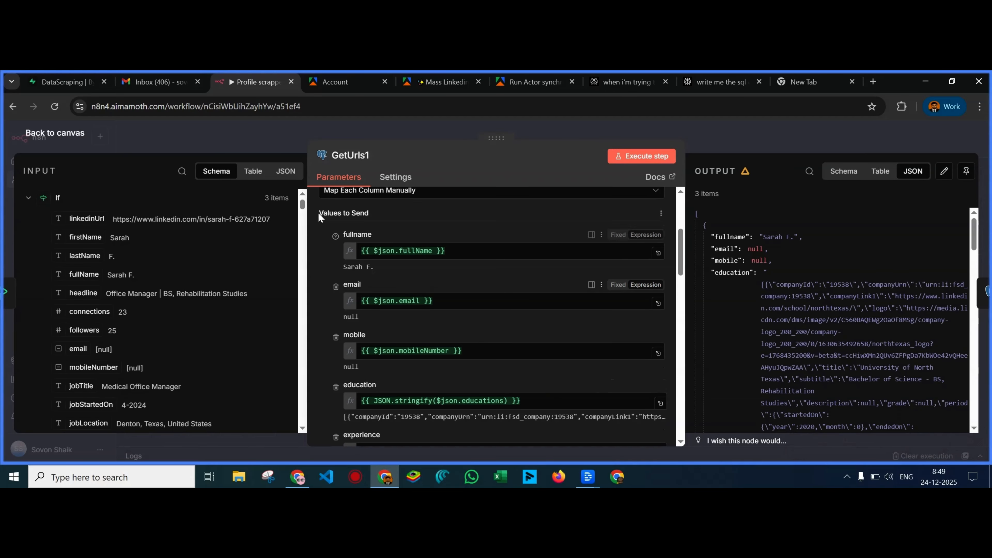
Return to the canvas and try to execute the GetUrls2 node
click(266, 143)
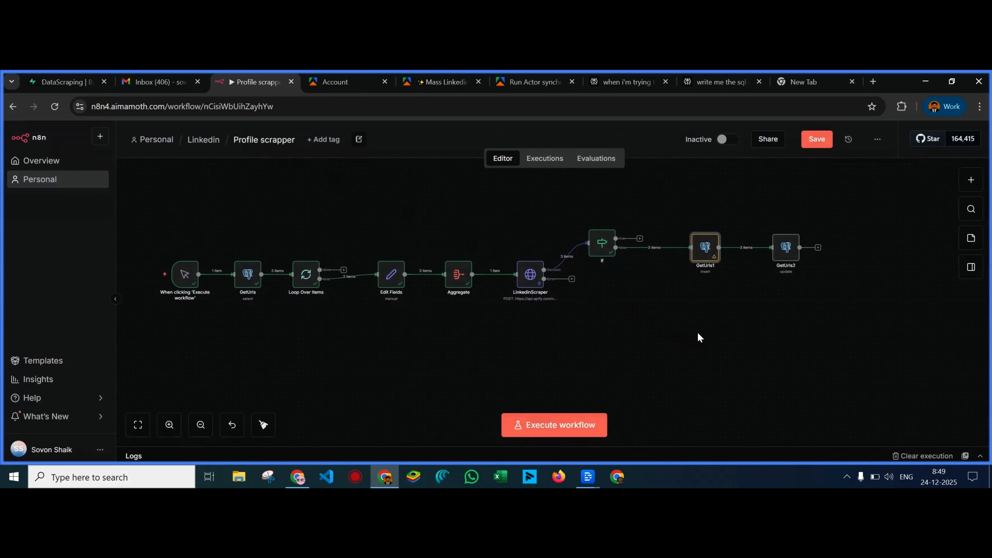
mouse_move(776, 231)
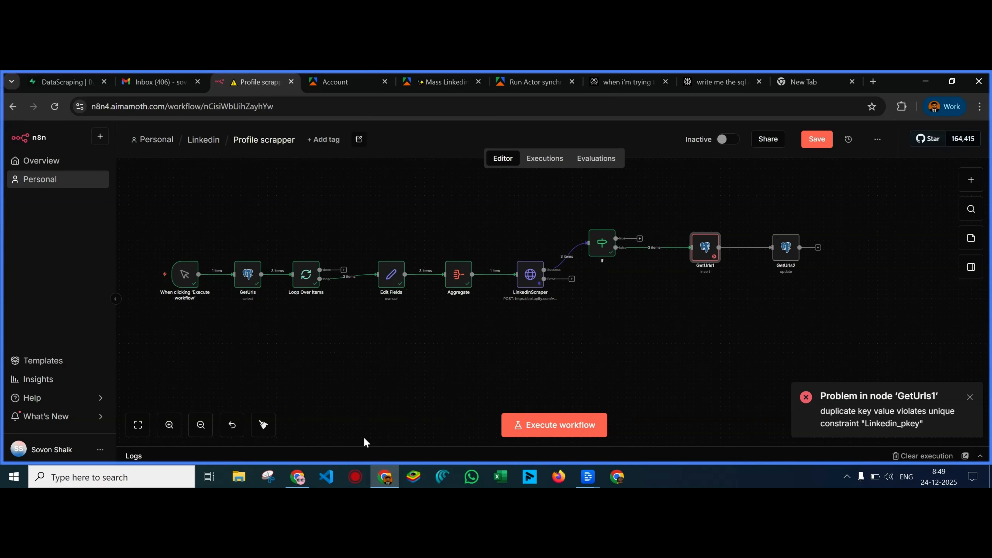
Switch to Supabase, refresh the Linkedin table and delete its three newly inserted rows
click(297, 476)
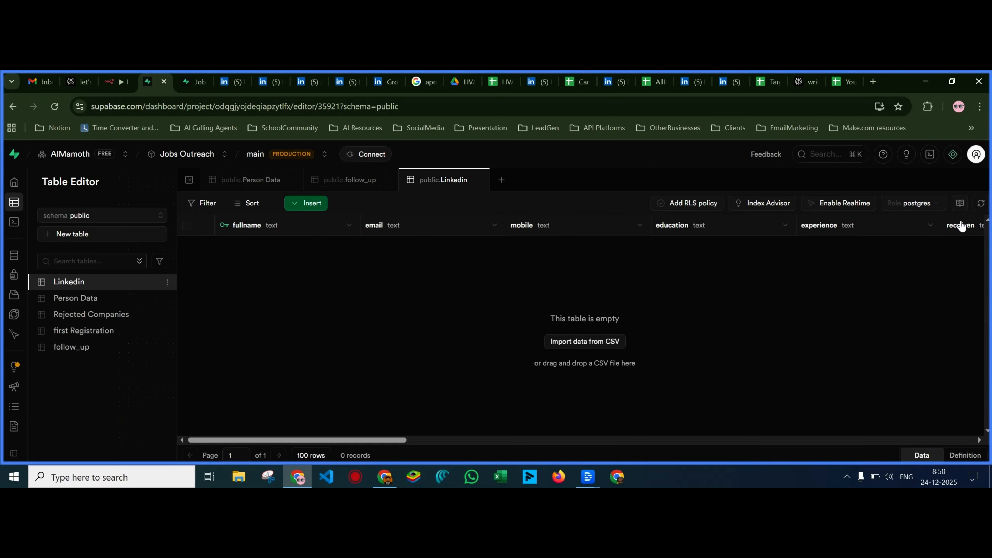
click(981, 203)
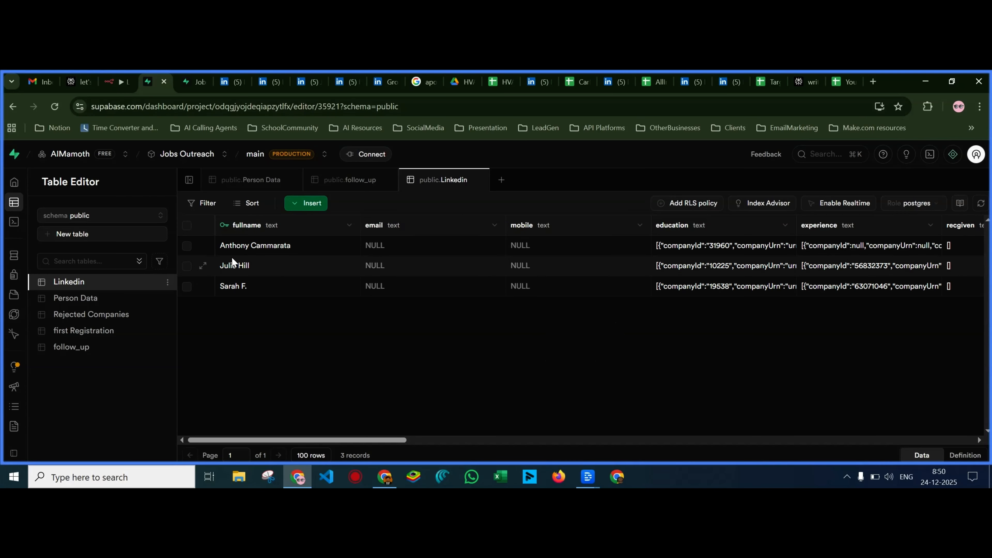
click(187, 245)
click(187, 266)
click(187, 286)
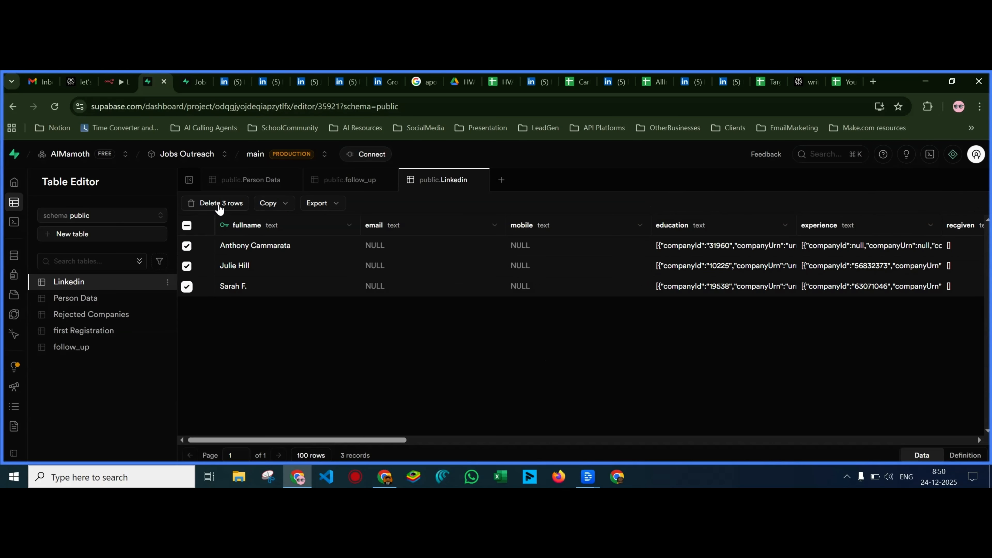
click(221, 203)
click(557, 341)
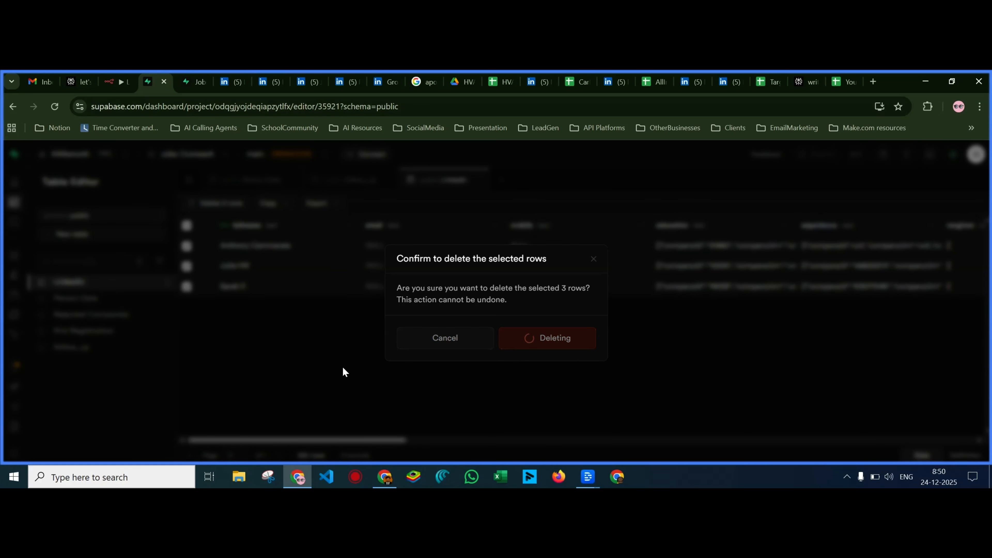
Switch to n8n, execute the workflow up to GetUrls2 and open that node to examine its output
click(387, 476)
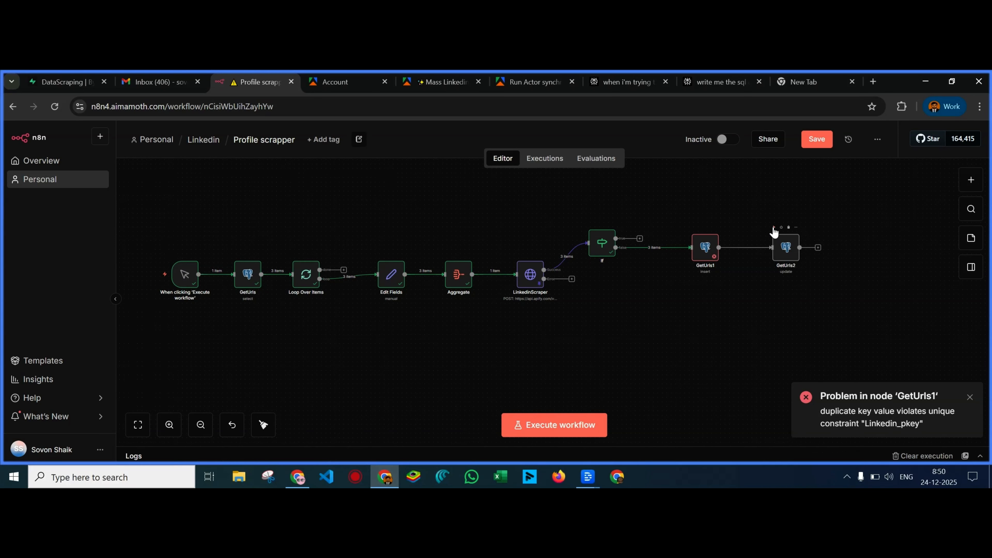
click(774, 227)
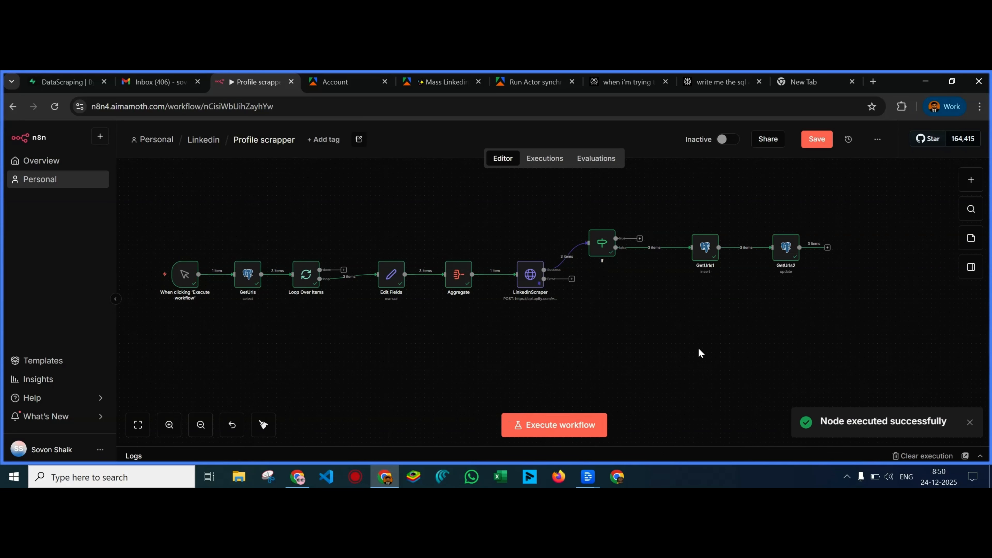
double_click(785, 247)
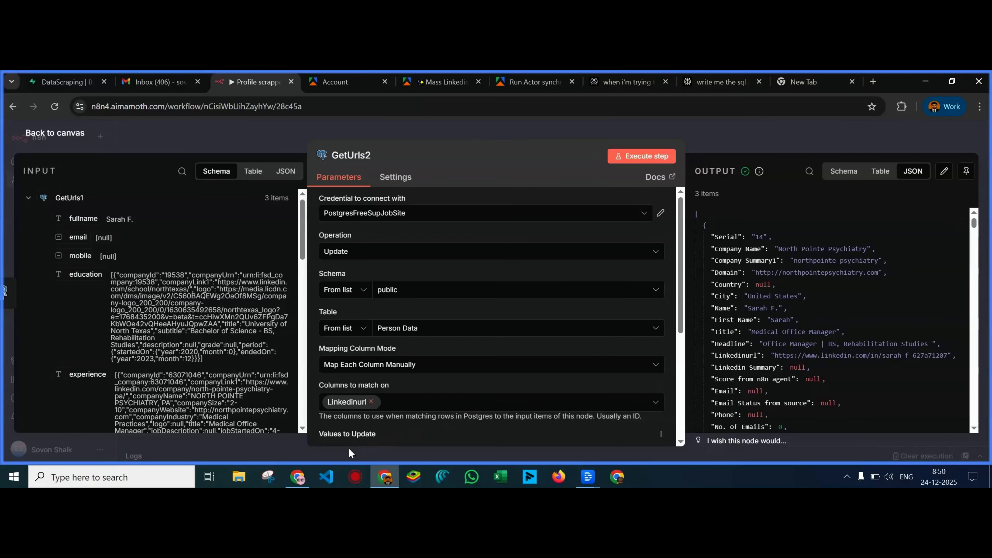
Switch to Supabase to look over the Person Data table, then return to n8n and leave the GetUrls2 node
click(296, 480)
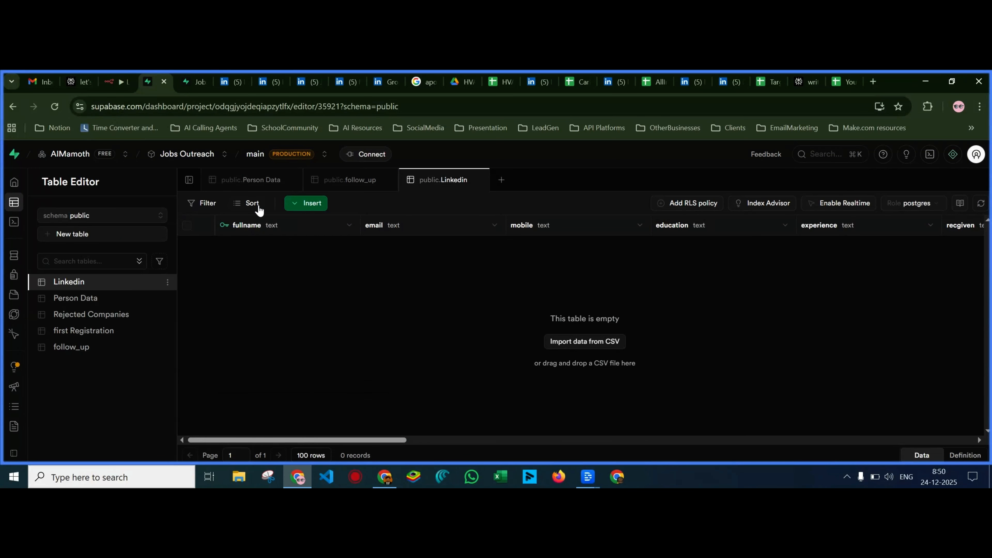
click(255, 182)
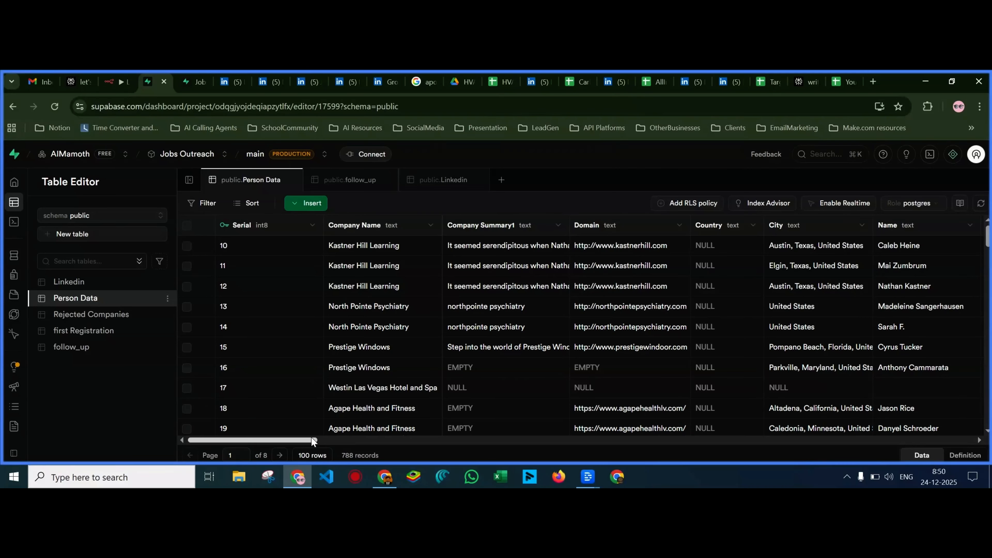
drag(309, 438, 363, 438)
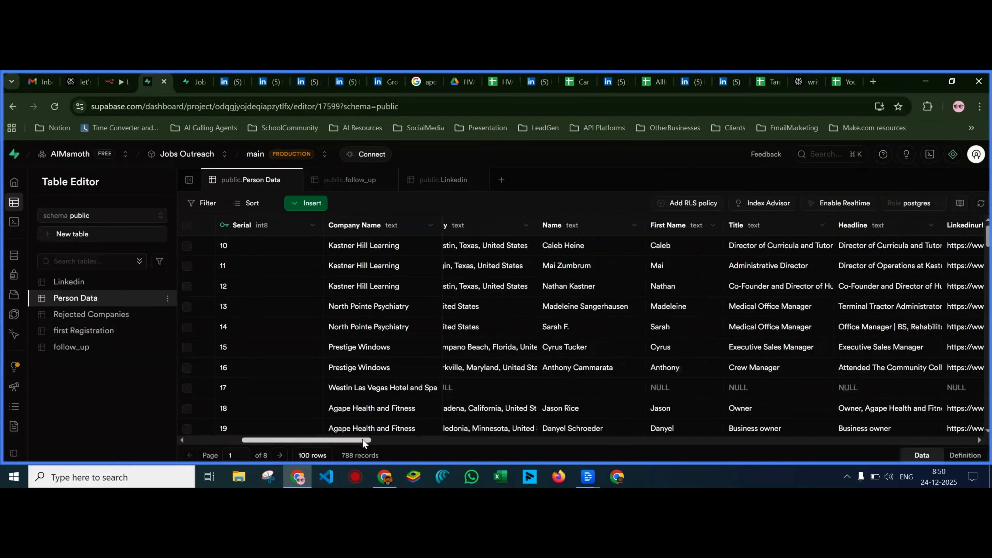
click(384, 476)
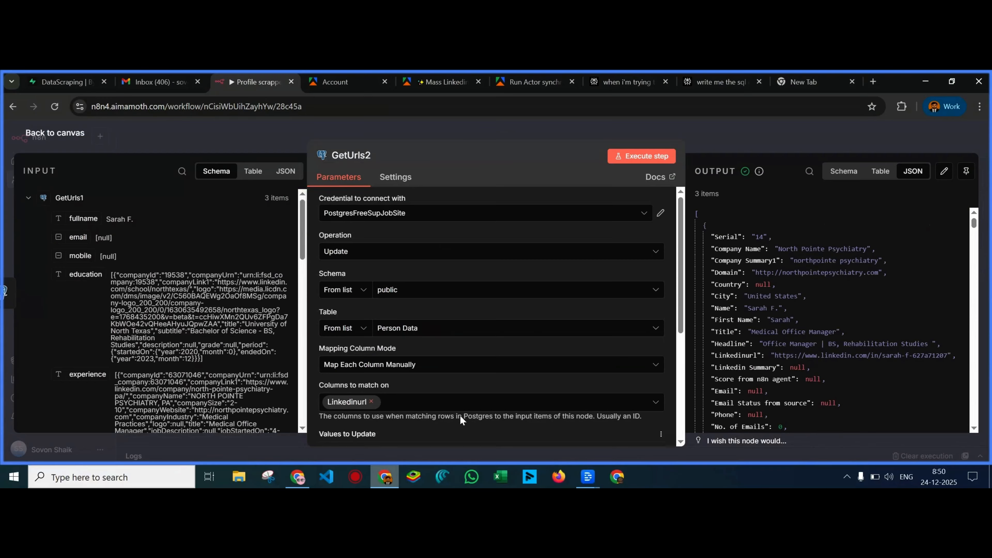
click(177, 147)
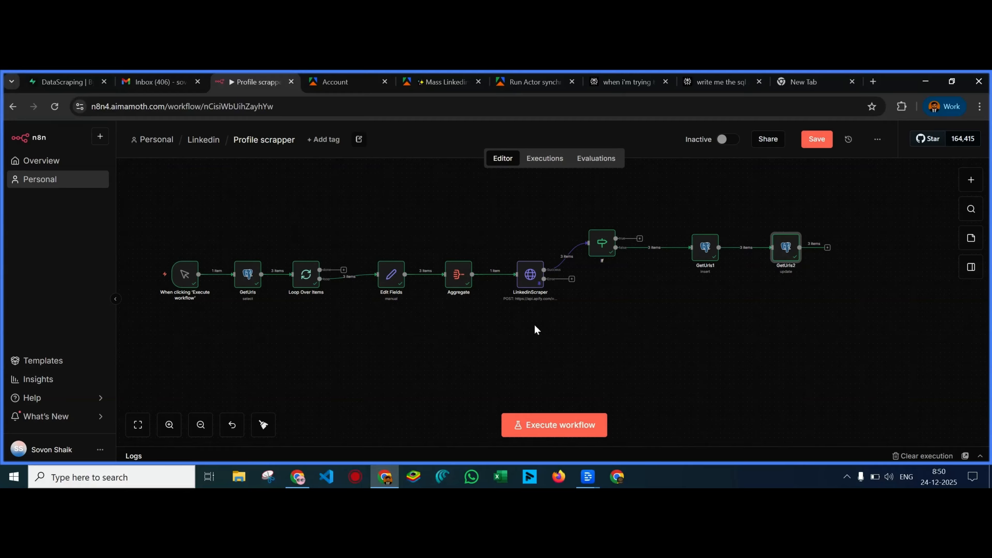
Rename the GetUrls1 node as Insert
scroll(598, 297, right, 3)
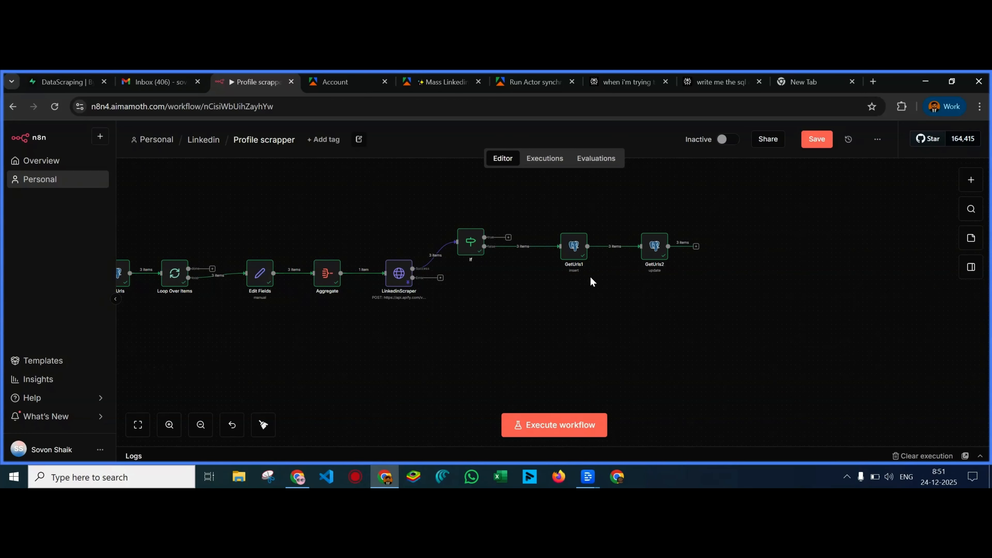
click(574, 249)
key(Return)
click(367, 156)
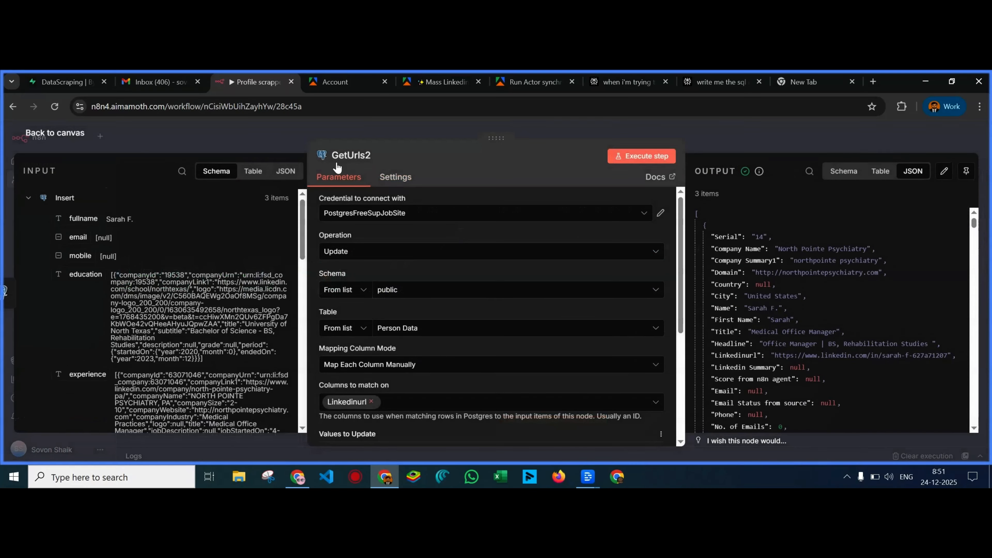
Rename the GetUrls2 node as UpdateStatus and return to the canvas
click(353, 153)
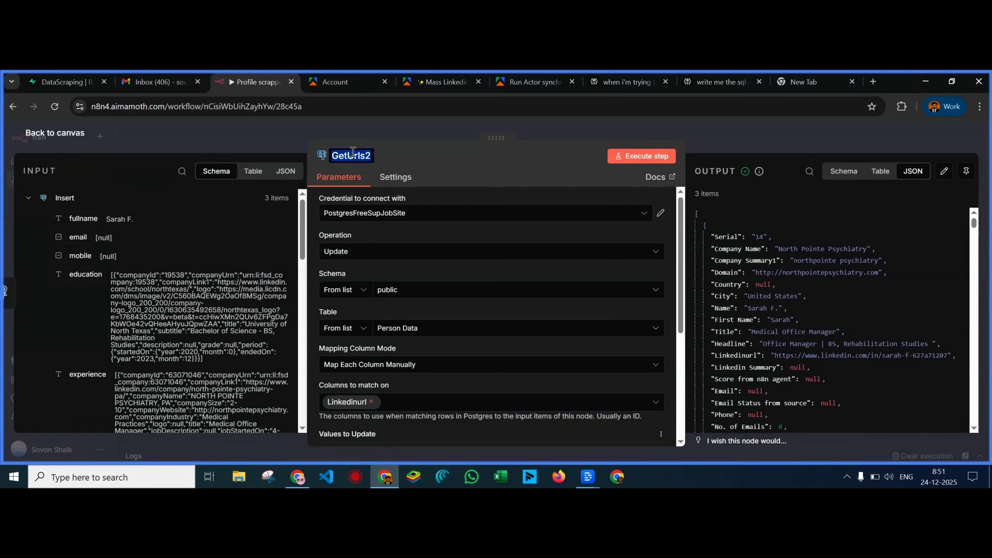
text(UpdateStatus)
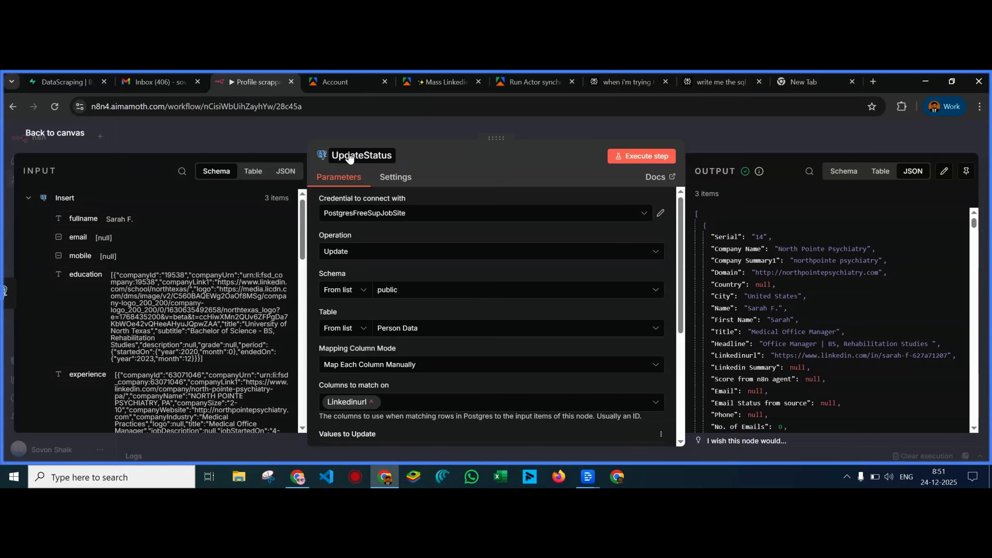
key(Return)
key(Escape)
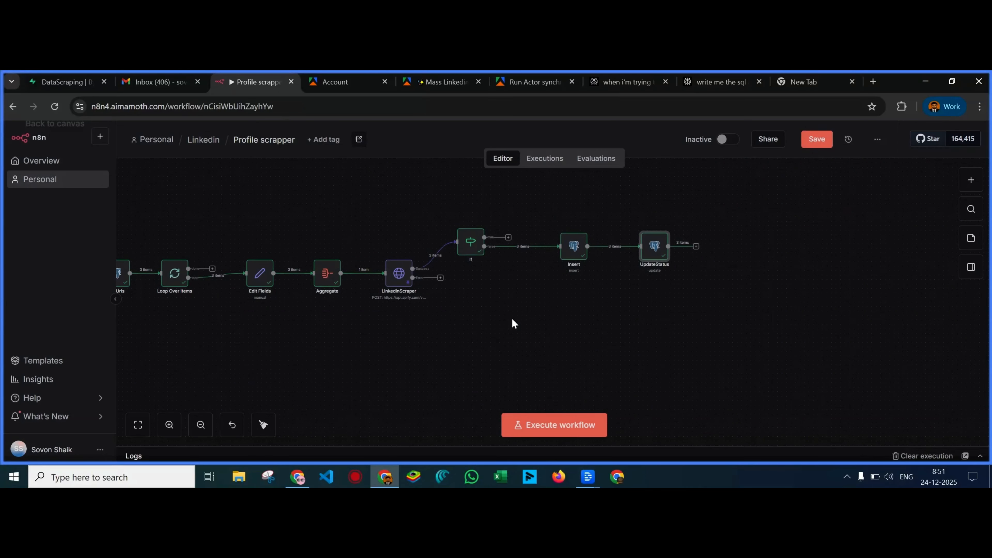
Duplicate the Insert node and connect the copy after UpdateStatus
click(572, 254)
key(ctrl+c)
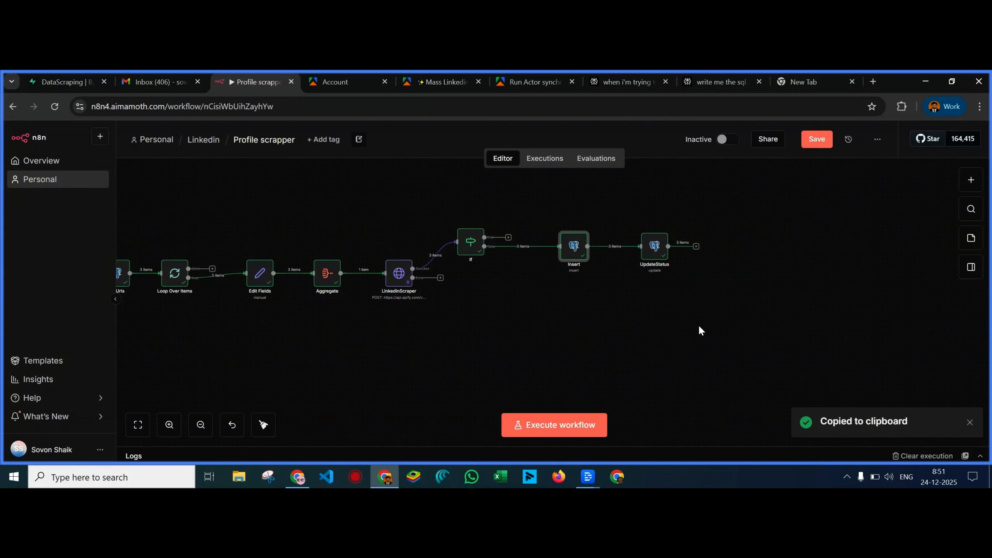
key(ctrl+v)
drag(708, 347, 726, 257)
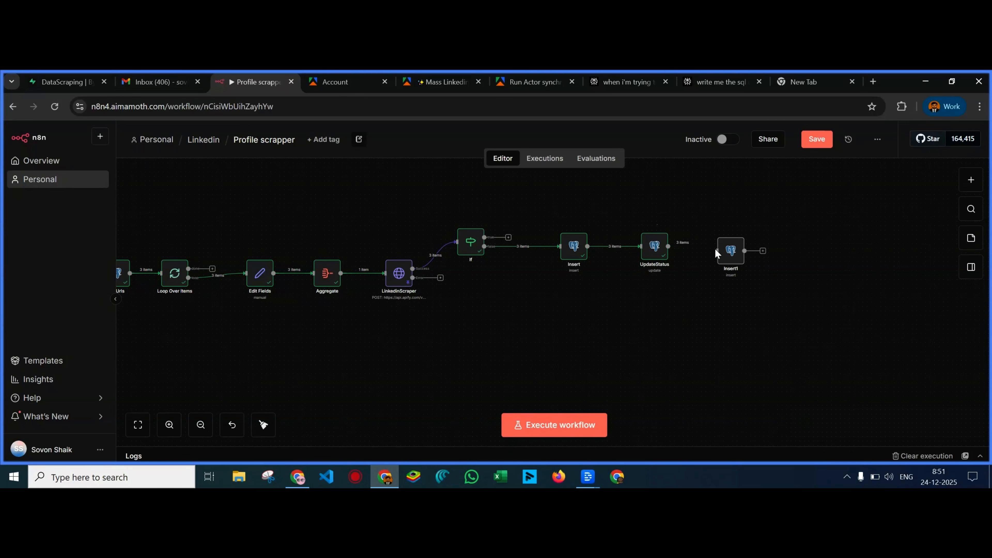
Change the operation of the copied Insert1 node to Update
click(725, 258)
key(Return)
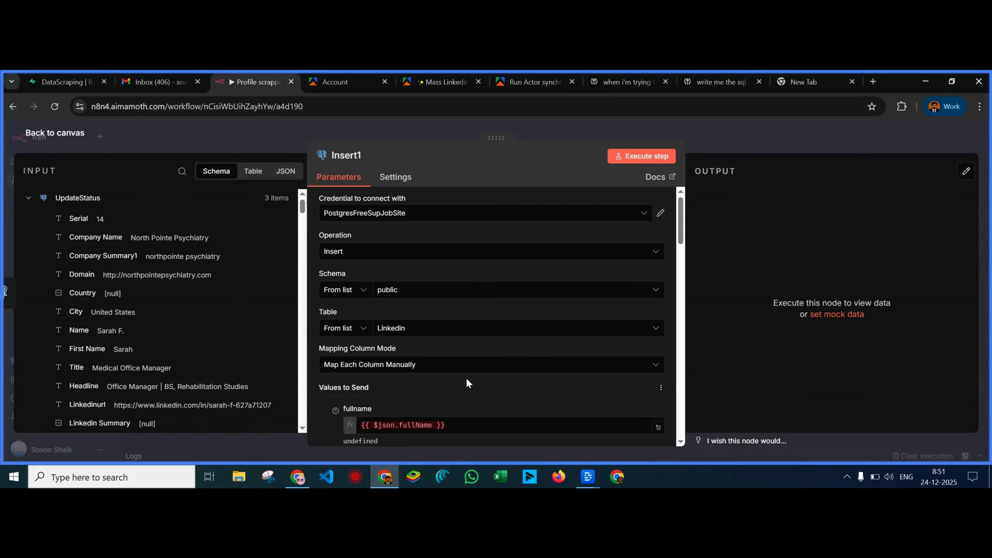
scroll(468, 379, down, 3)
scroll(468, 378, up, 3)
scroll(466, 384, down, 3)
scroll(467, 384, up, 3)
click(474, 263)
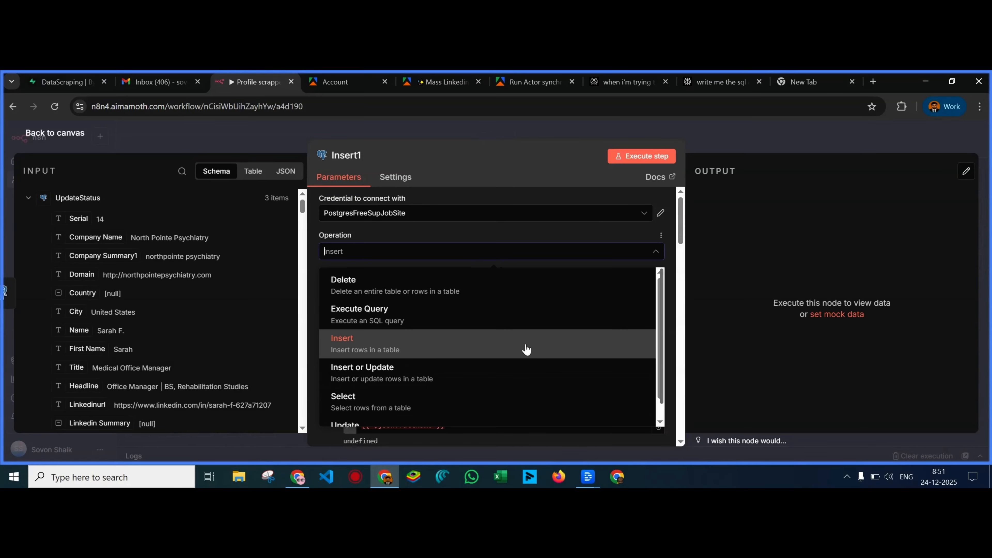
scroll(526, 349, down, 1)
click(500, 411)
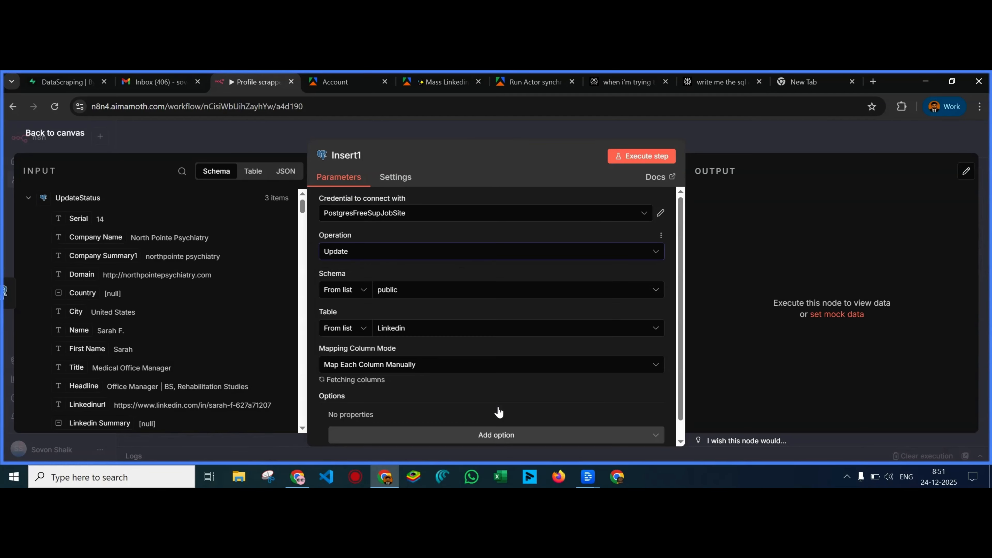
Examine which Linkedin table columns Insert1 can match on, then return to the canvas
scroll(453, 391, down, 2)
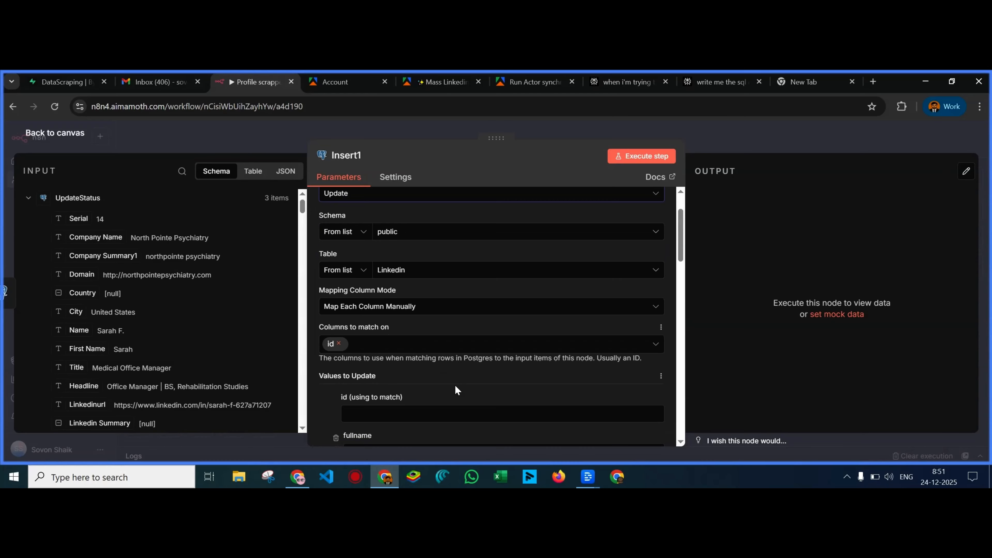
click(491, 347)
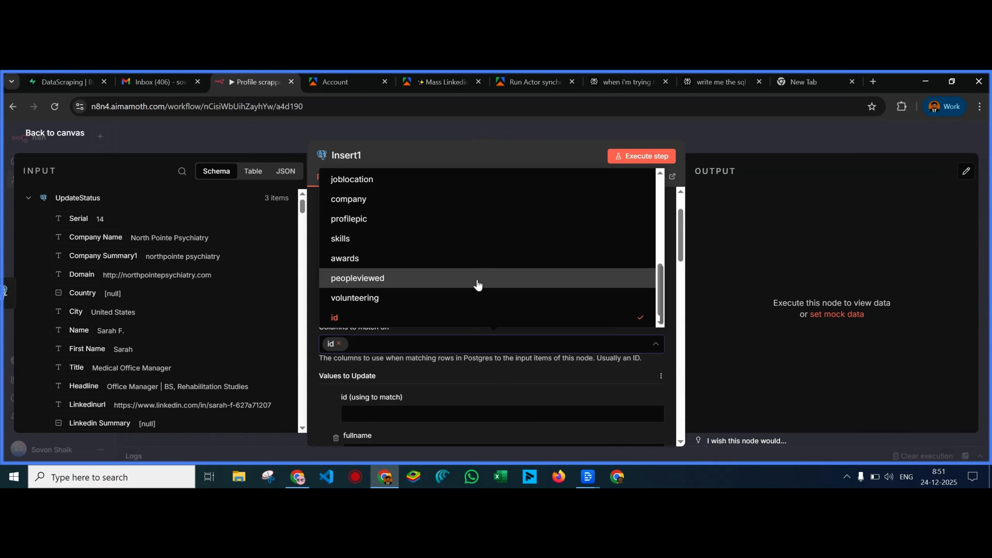
scroll(477, 285, up, 10)
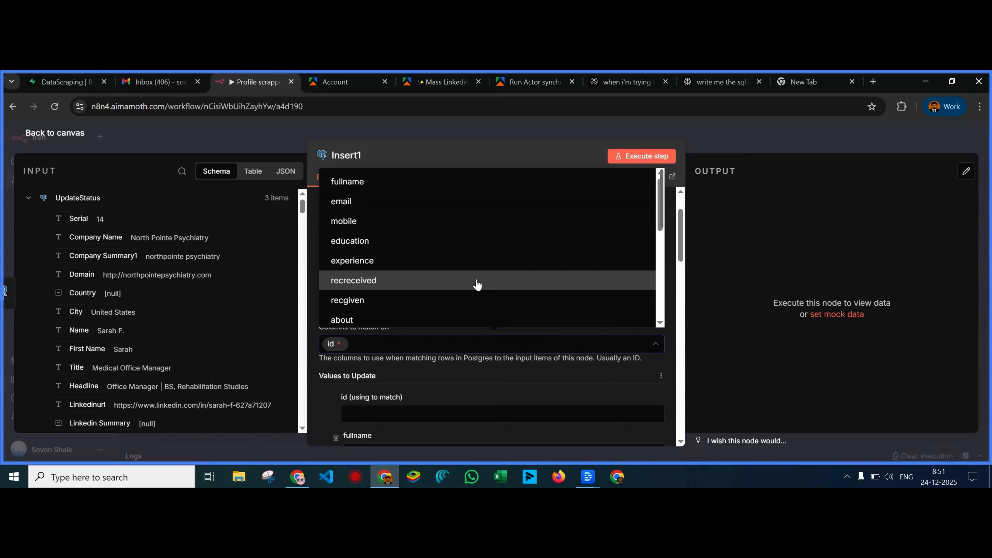
scroll(477, 286, down, 3)
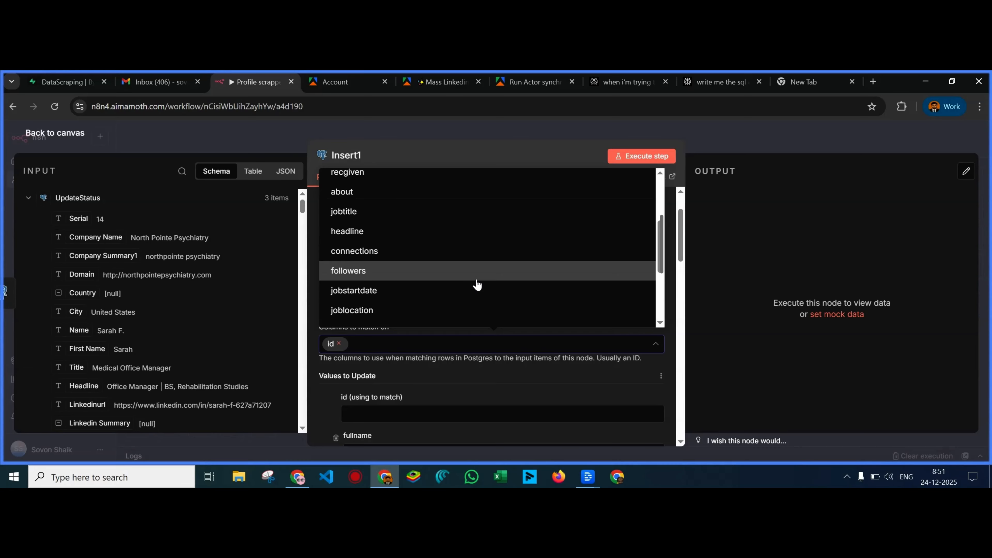
scroll(477, 286, down, 3)
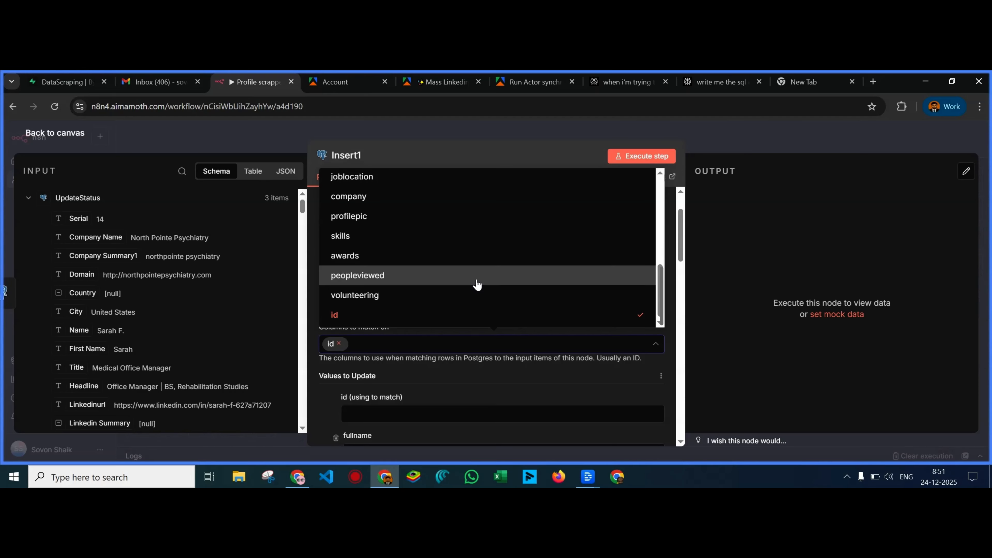
scroll(478, 285, up, 10)
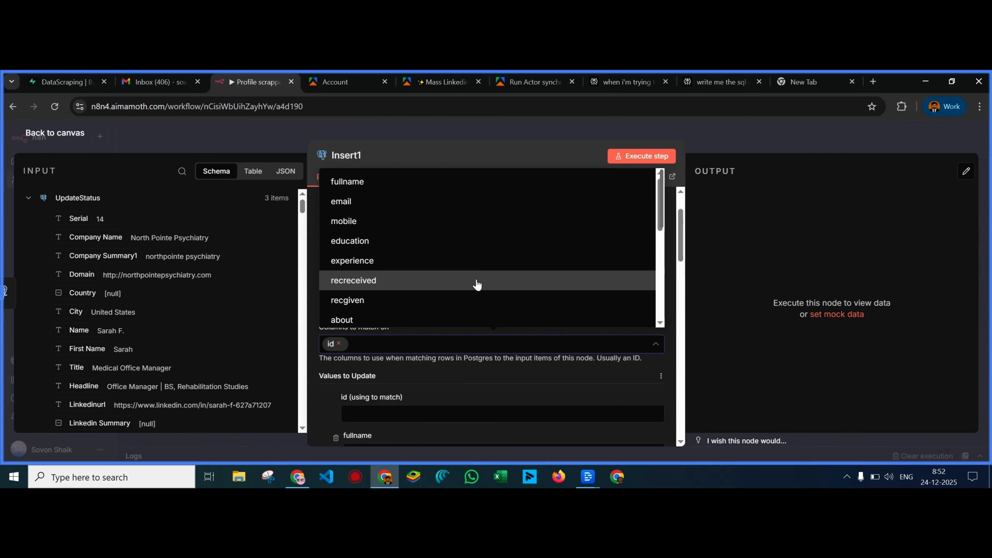
scroll(477, 285, down, 7)
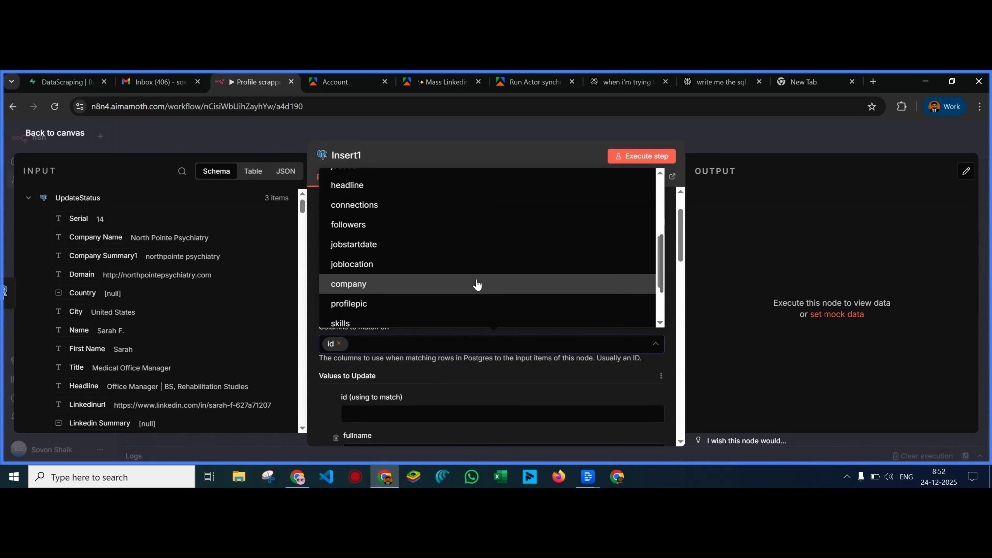
scroll(477, 285, down, 3)
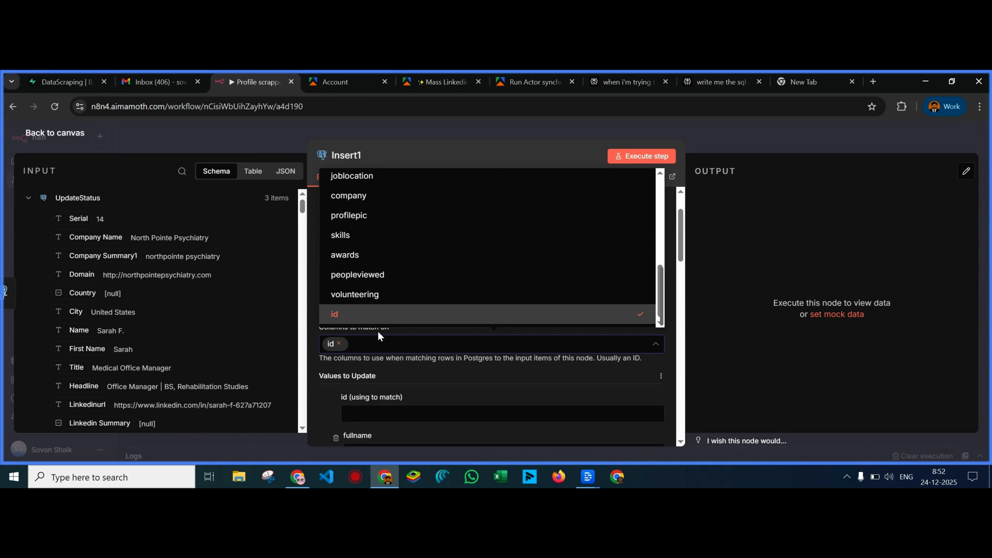
click(316, 363)
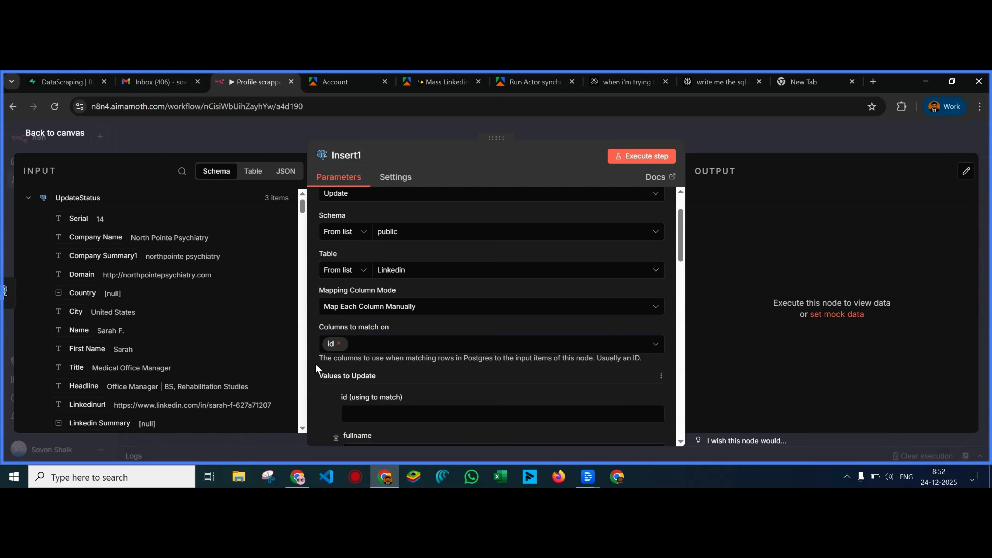
click(221, 136)
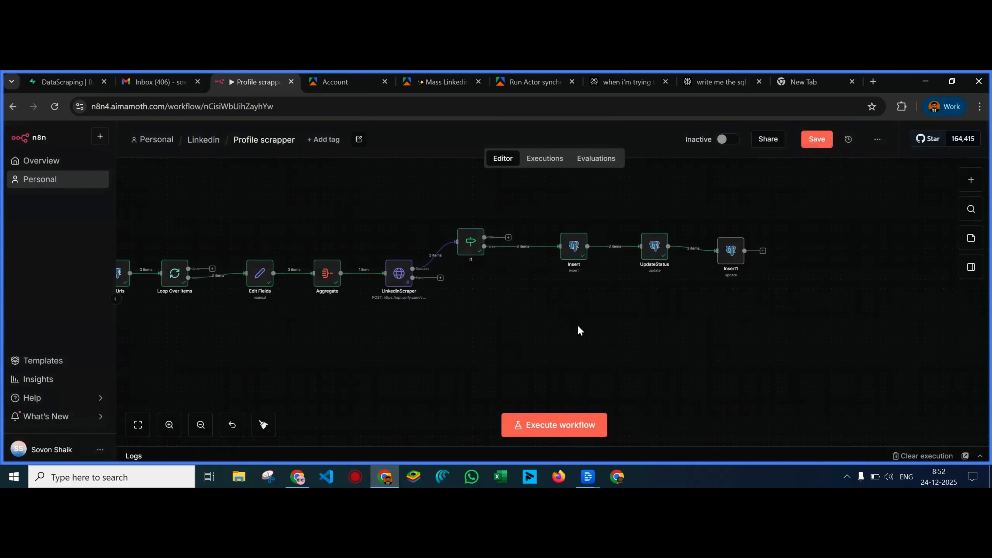
Switch to Supabase and add a text column named linkedin_url to the Linkedin table
click(299, 477)
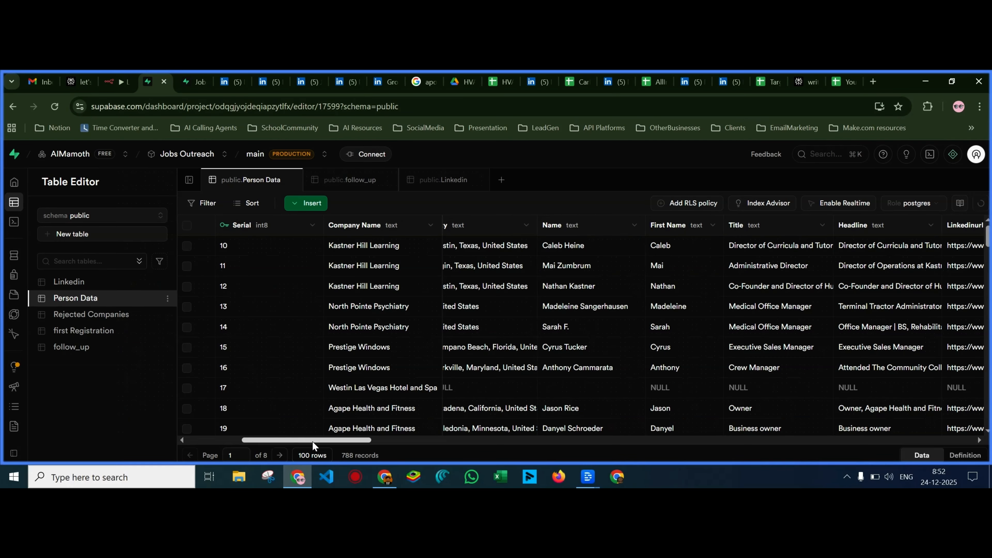
click(443, 179)
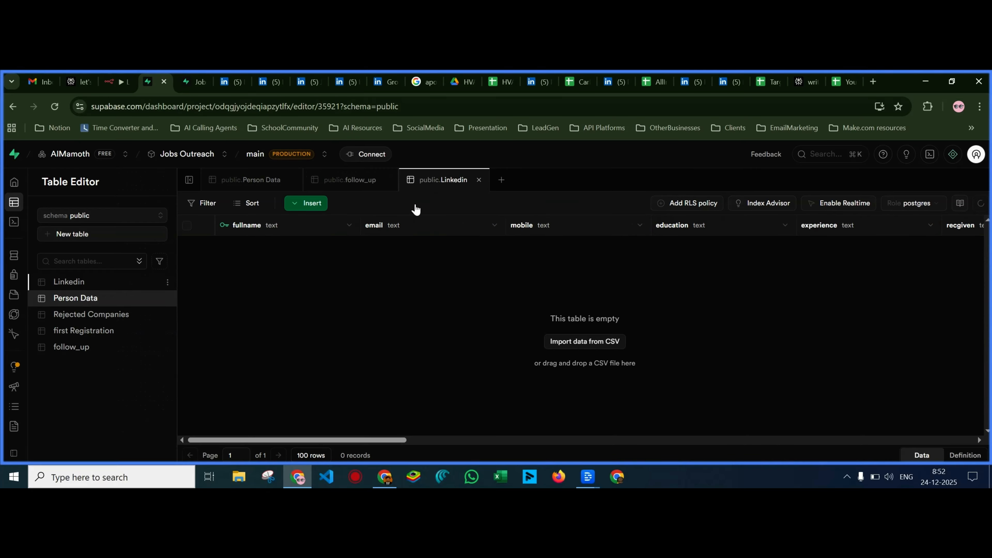
drag(312, 438, 879, 439)
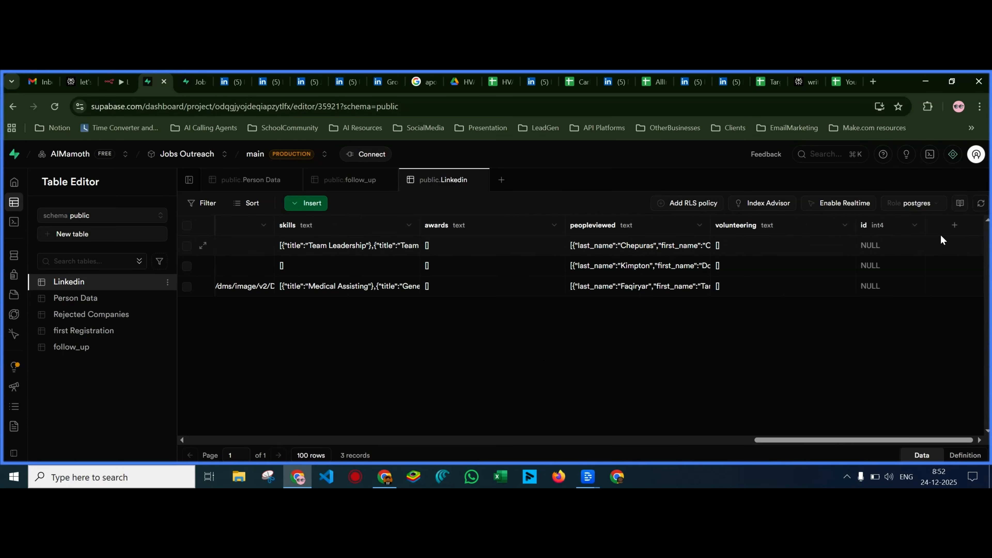
click(955, 225)
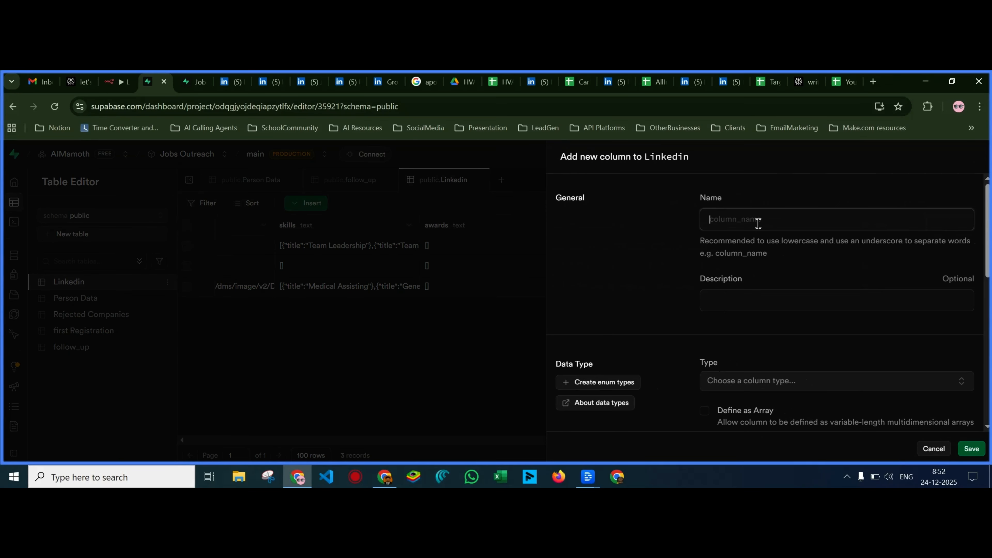
text(linkedin_url)
click(755, 381)
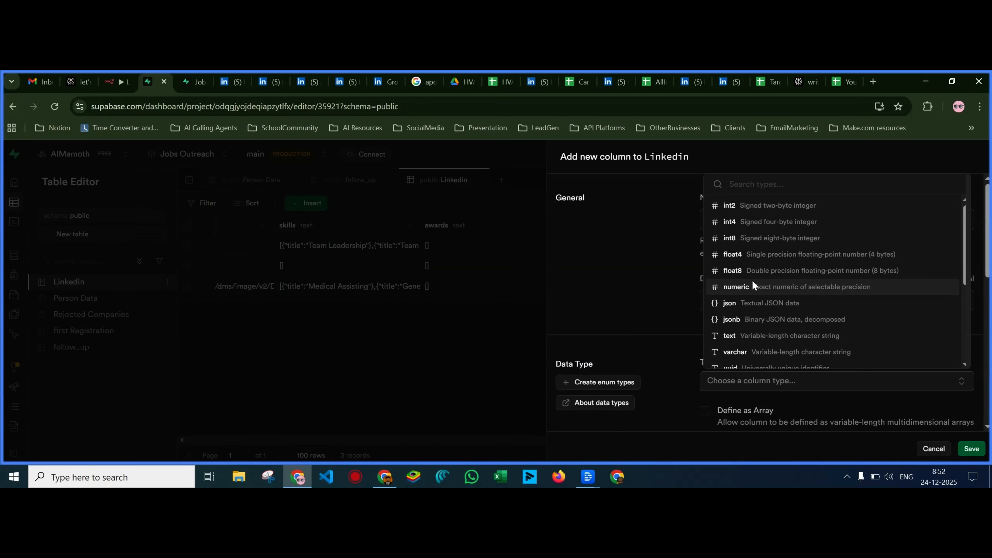
click(742, 337)
scroll(925, 403, down, 6)
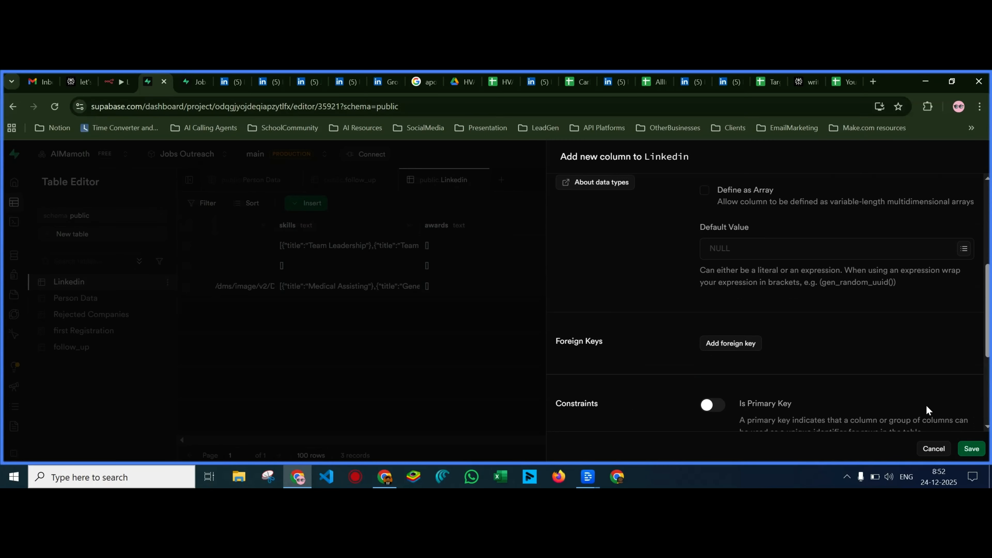
click(969, 449)
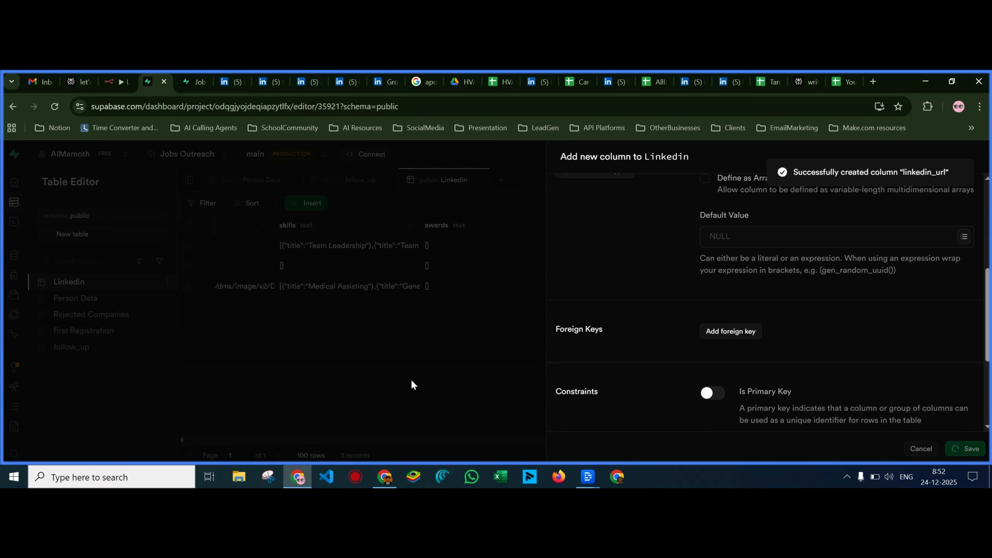
Switch to n8n, map the If node's linkedinUrl to linkedin_url in the Insert node and return to the canvas
click(384, 480)
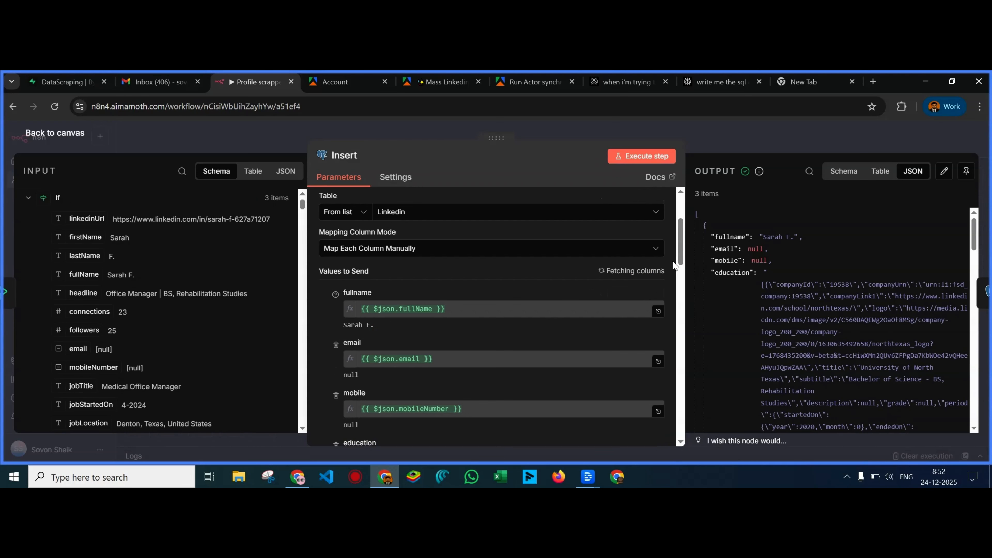
drag(681, 243, 682, 434)
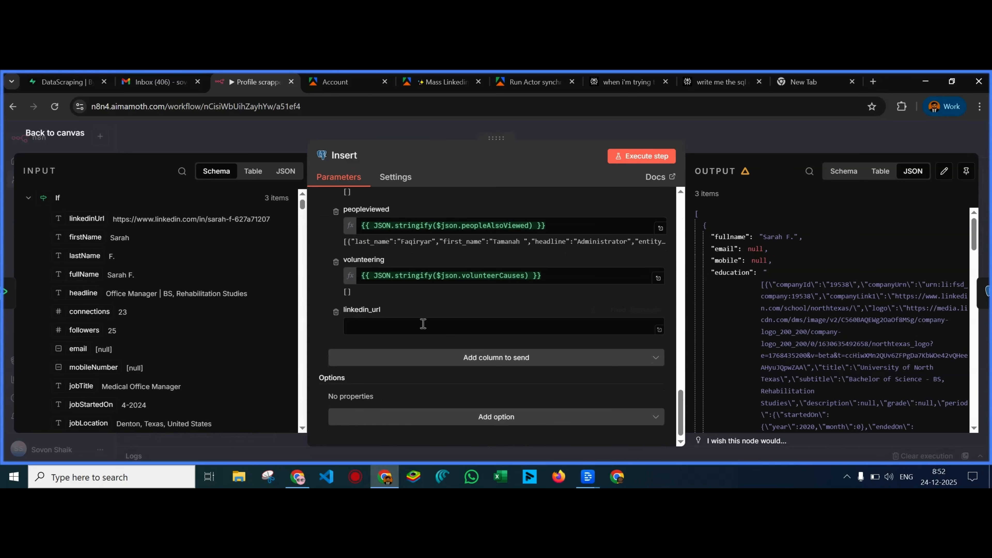
click(370, 326)
drag(81, 219, 356, 327)
key(Escape)
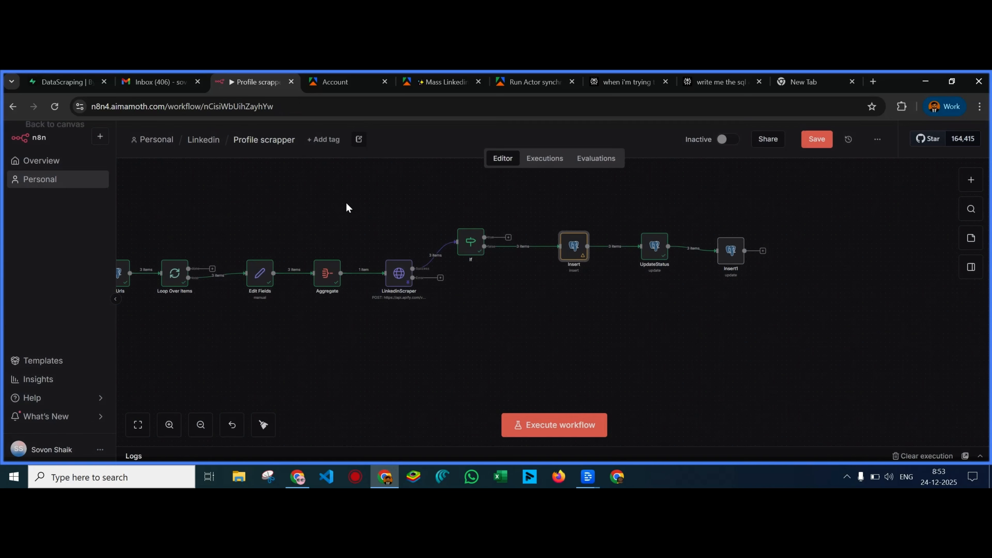
Execute the Insert node and set Insert1 to match rows on linkedin_url instead of id
key(ctrl+Return)
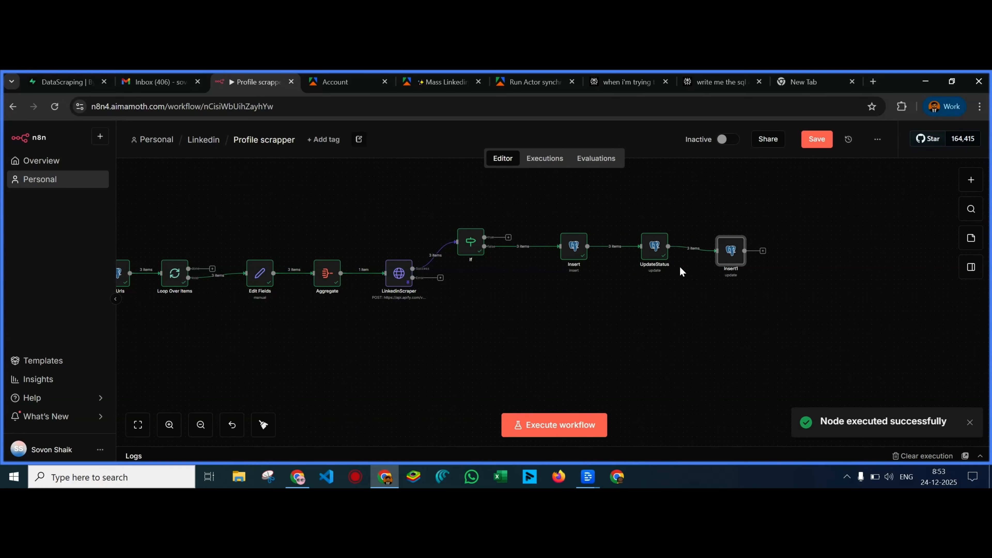
double_click(729, 254)
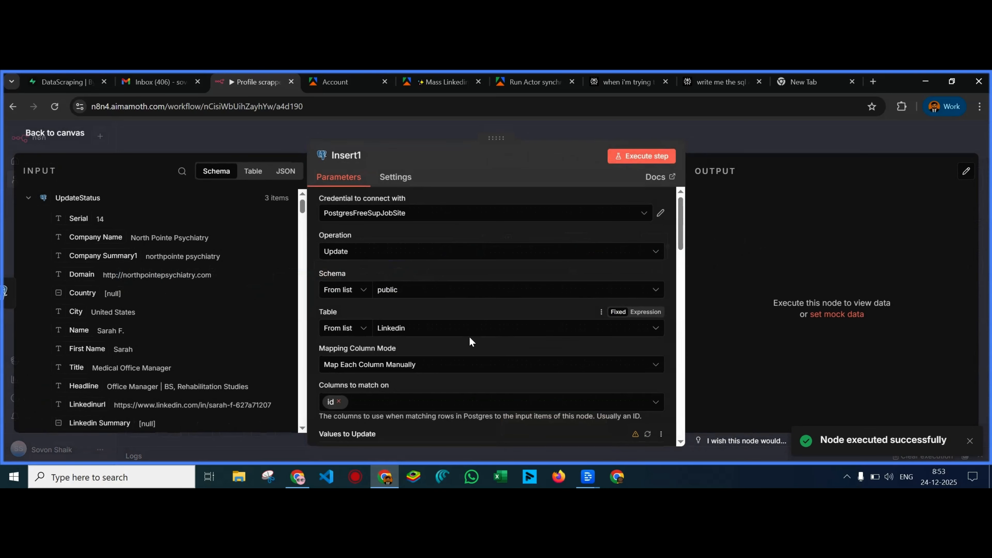
scroll(530, 332, down, 2)
click(649, 377)
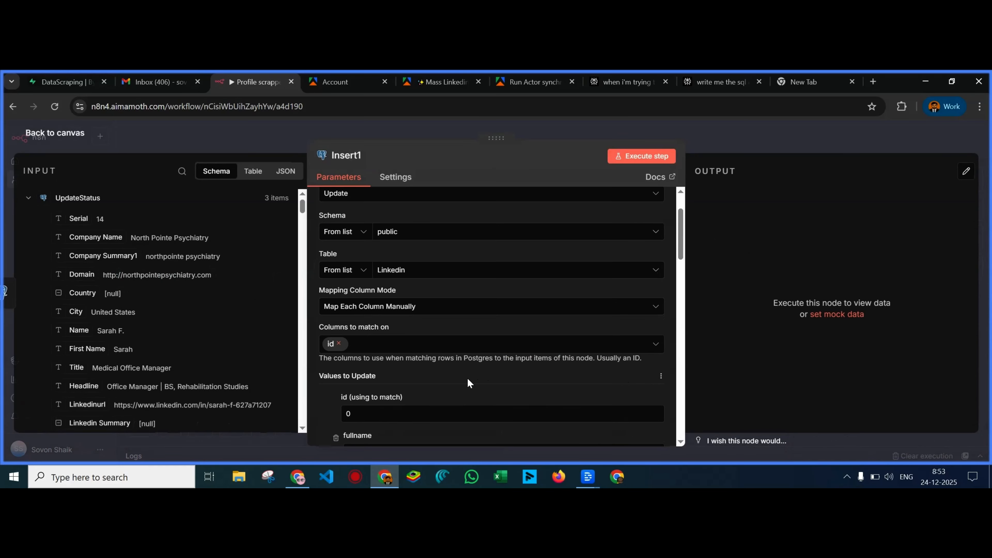
scroll(467, 377, down, 3)
click(474, 231)
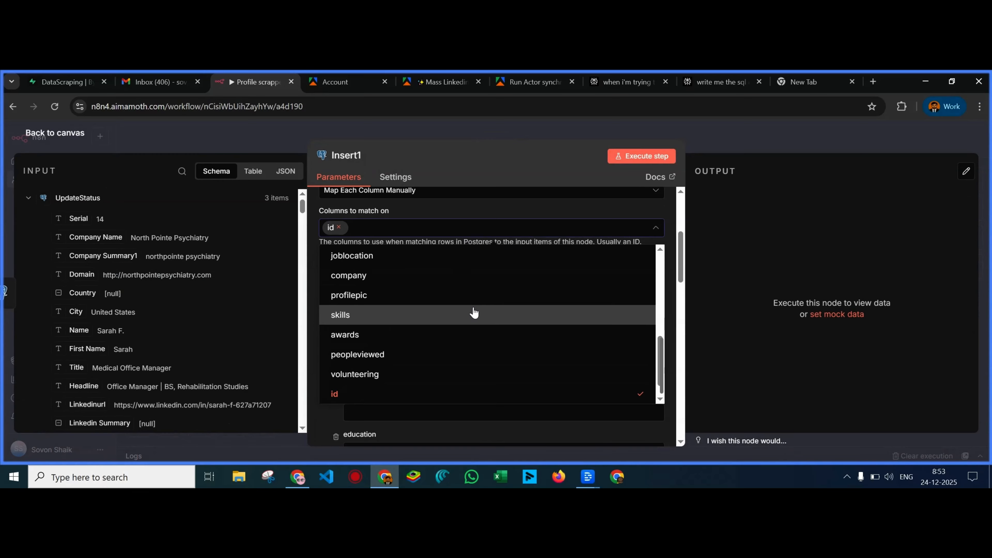
scroll(473, 308, down, 1)
click(436, 391)
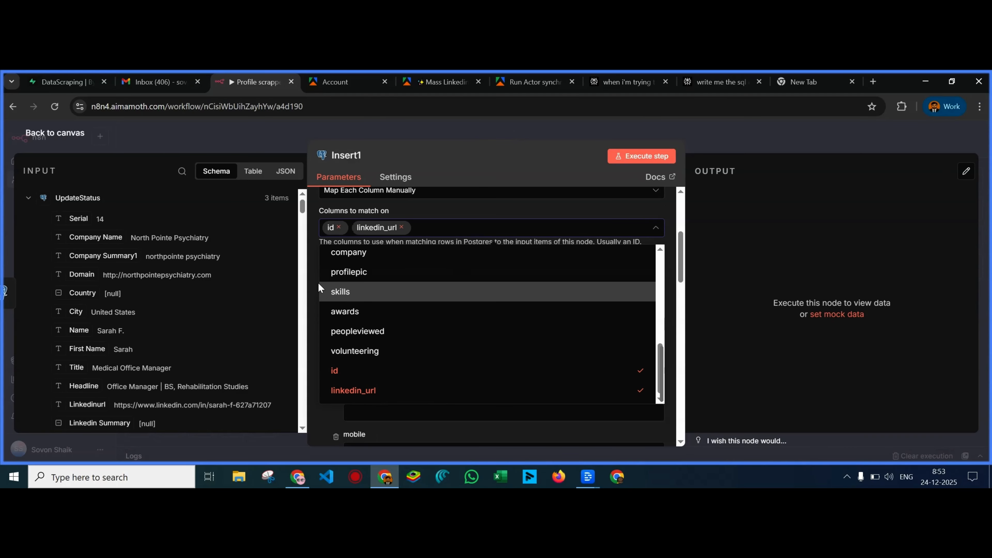
click(339, 227)
click(314, 259)
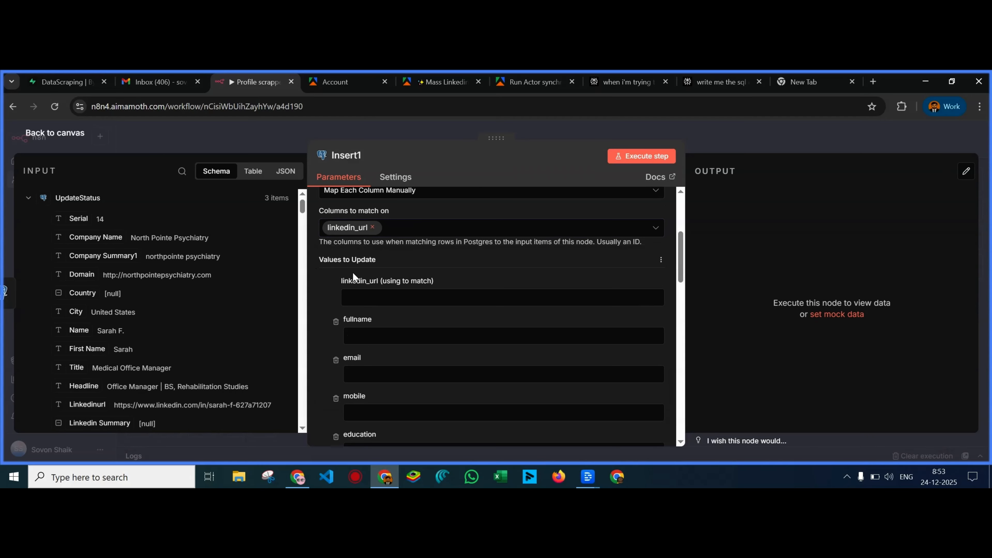
Map UpdateStatus's Linkedinurl field to Insert1's linkedin_url match value
click(400, 296)
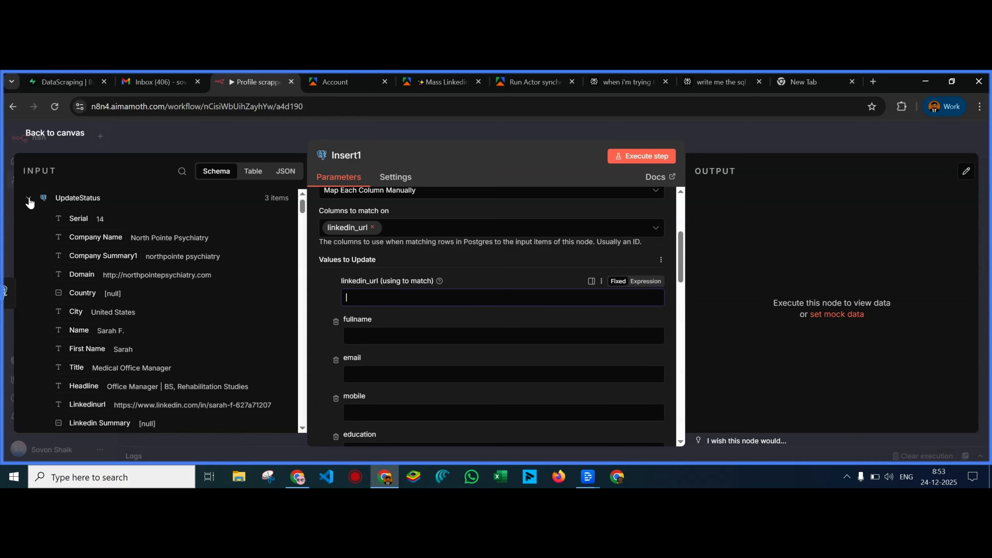
scroll(169, 320, down, 2)
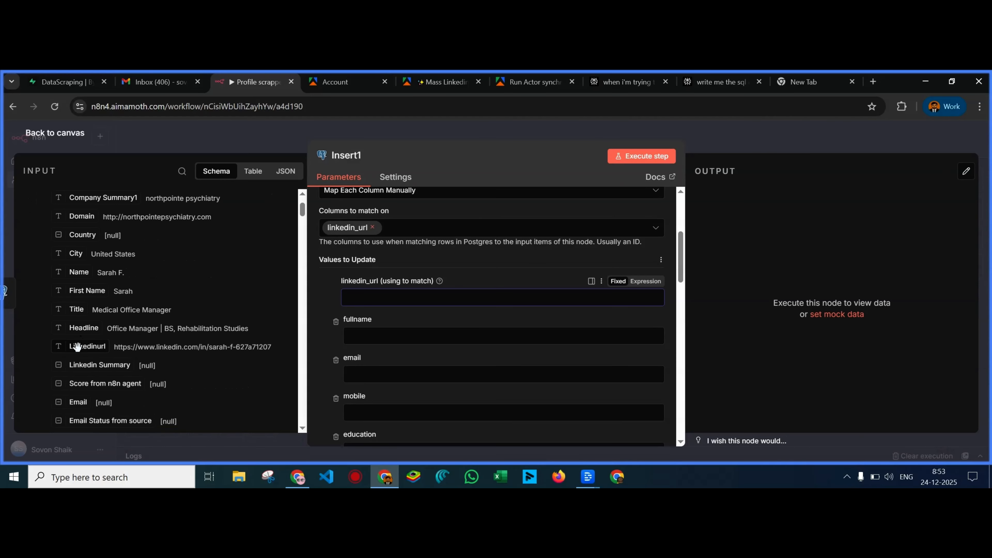
drag(78, 347, 360, 298)
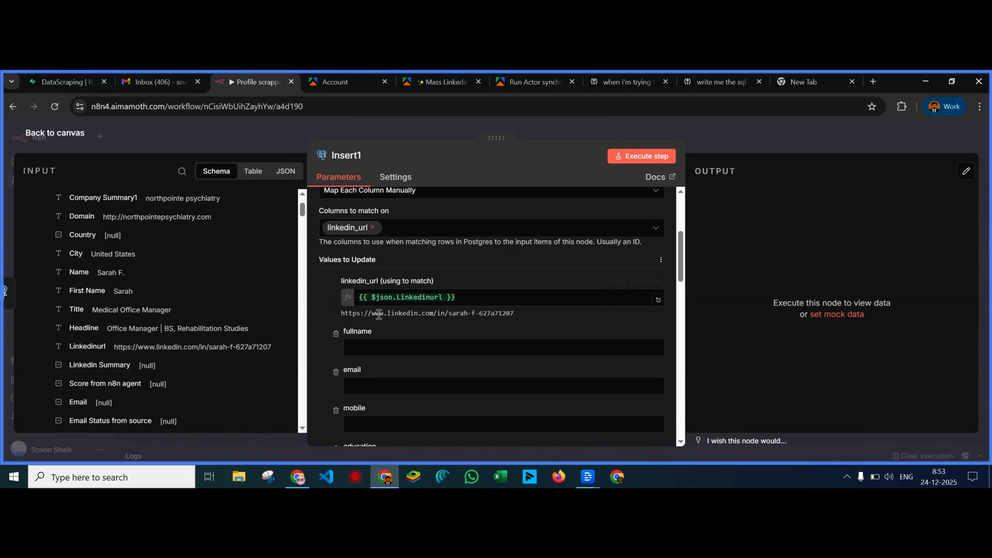
Remove every column from Insert1's values to update, from fullname through volunteering, keeping only id
click(335, 336)
click(335, 336)
click(336, 337)
click(335, 337)
click(335, 337)
click(336, 336)
click(335, 337)
click(336, 336)
click(335, 336)
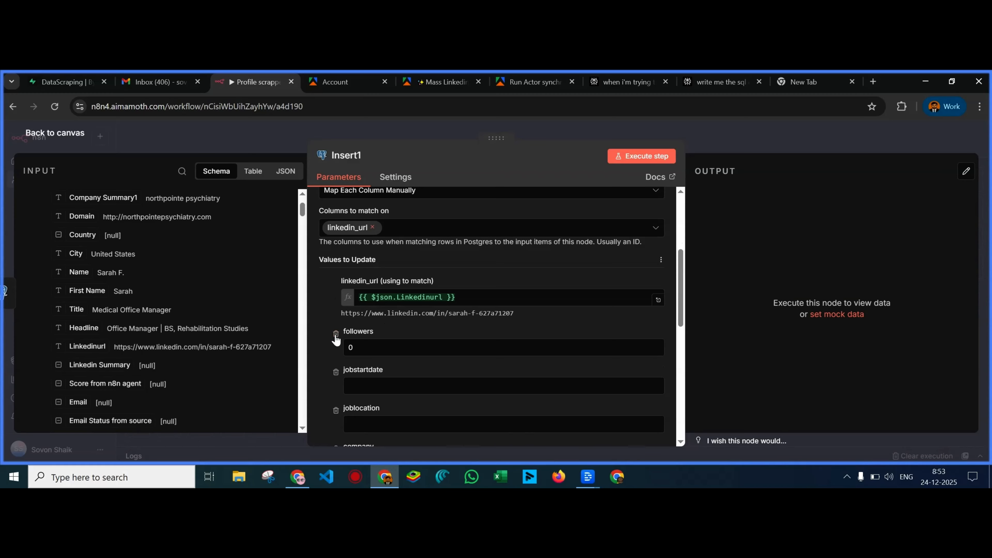
click(336, 336)
click(336, 336)
click(336, 336)
click(336, 336)
click(336, 336)
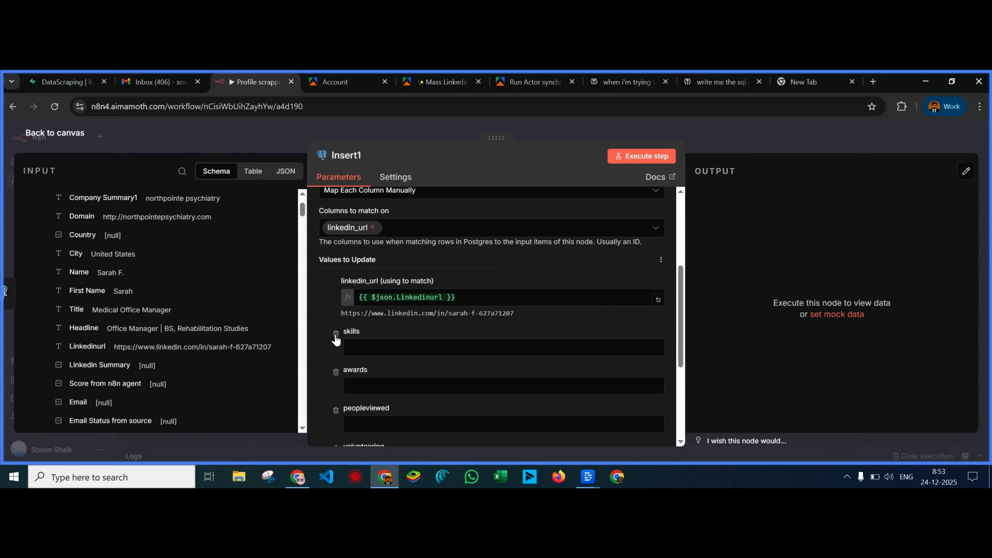
click(336, 336)
click(335, 337)
click(336, 336)
click(336, 336)
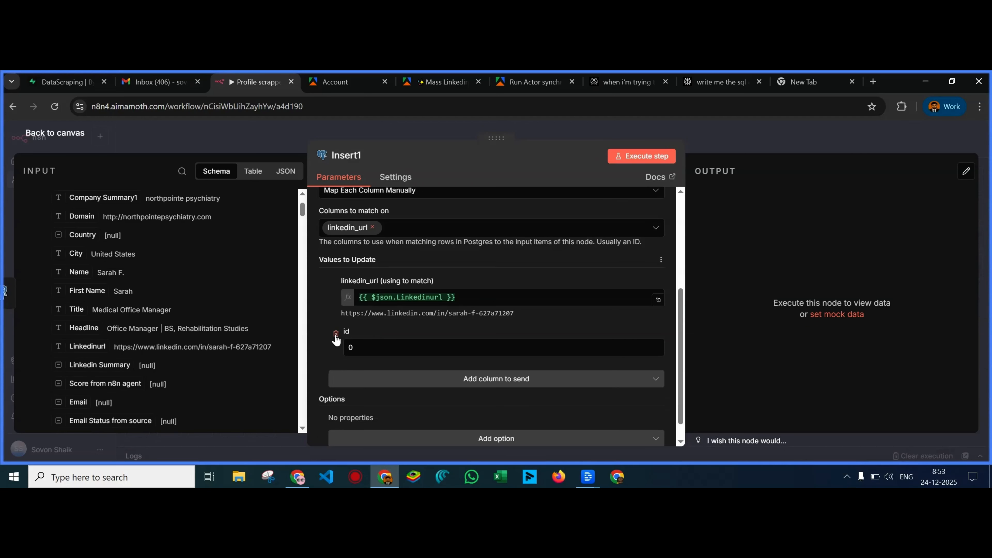
Map UpdateStatus's Serial field to the id value in Insert1 and return to the canvas
click(343, 350)
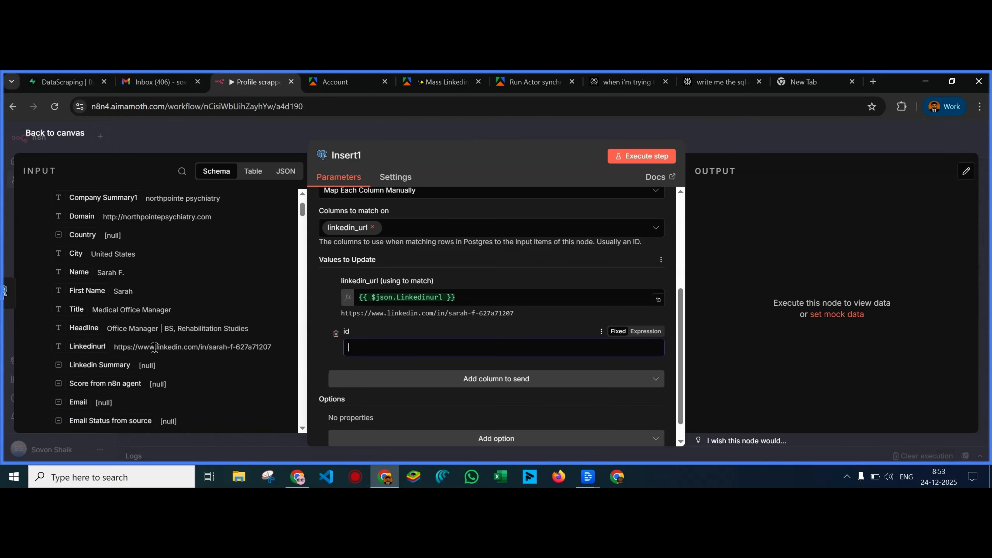
scroll(154, 348, up, 2)
drag(90, 222, 354, 348)
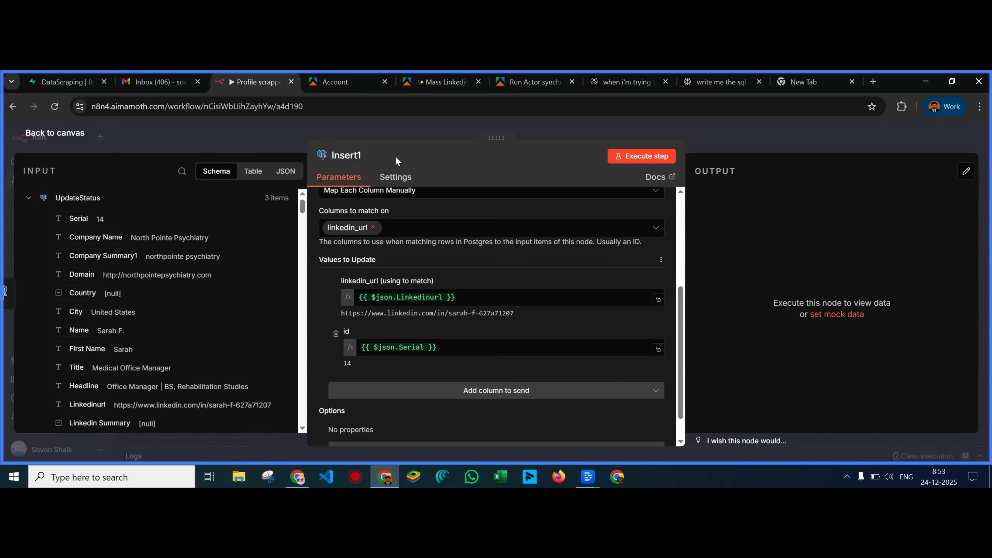
key(Escape)
Try a run with the UpdateStatus node's output pinned, and unpin it again
double_click(659, 249)
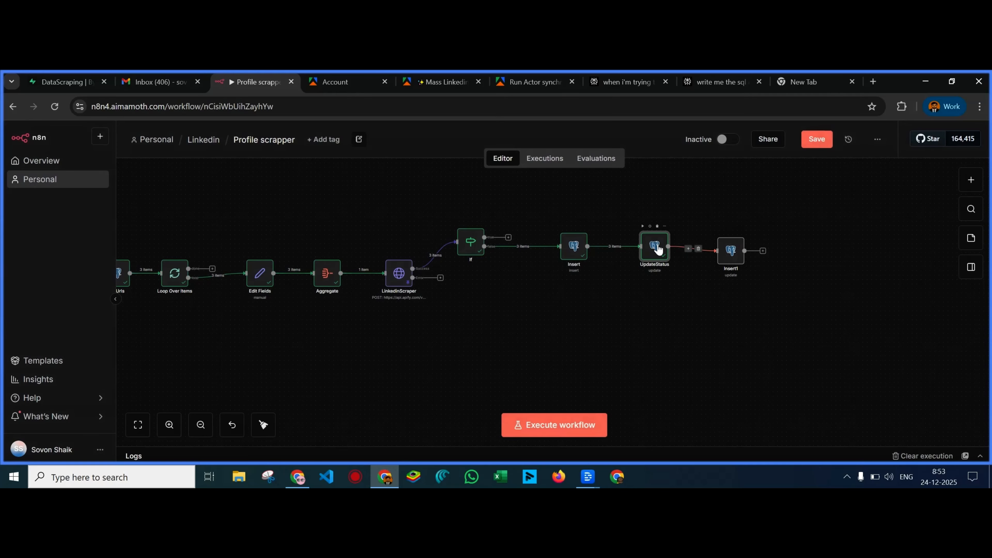
click(967, 172)
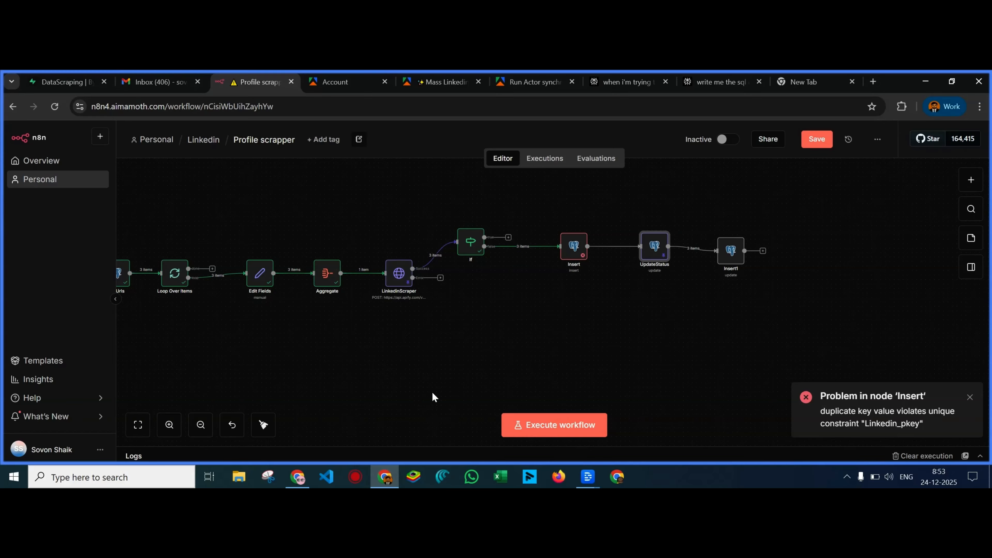
double_click(655, 250)
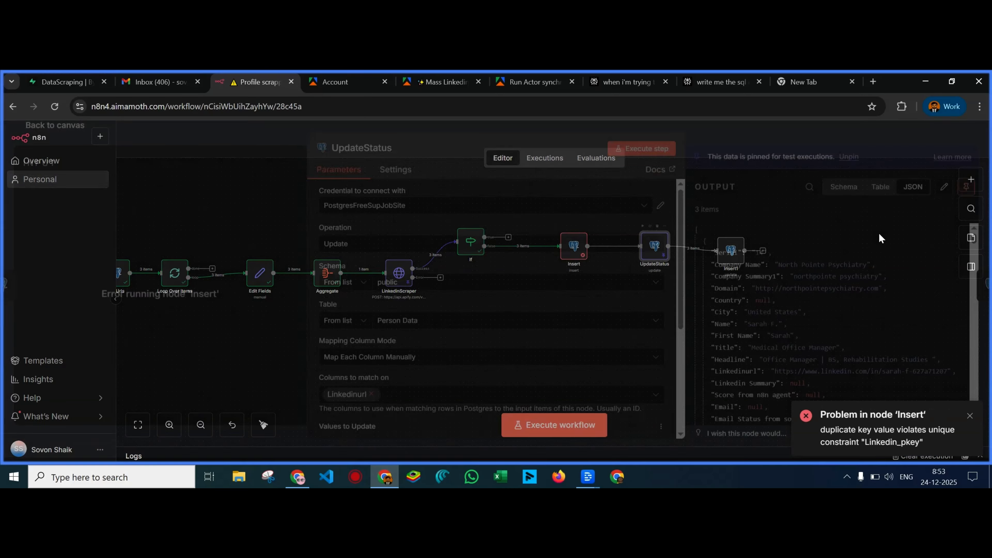
click(965, 197)
click(213, 148)
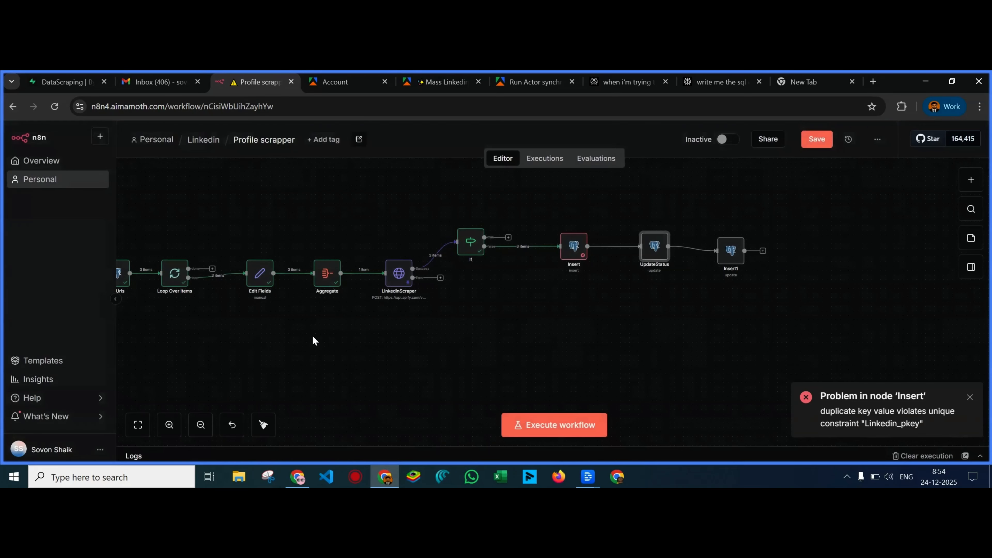
Save the workflow, and in Supabase refresh the Linkedin table and check its id and linkedin_url values
click(817, 139)
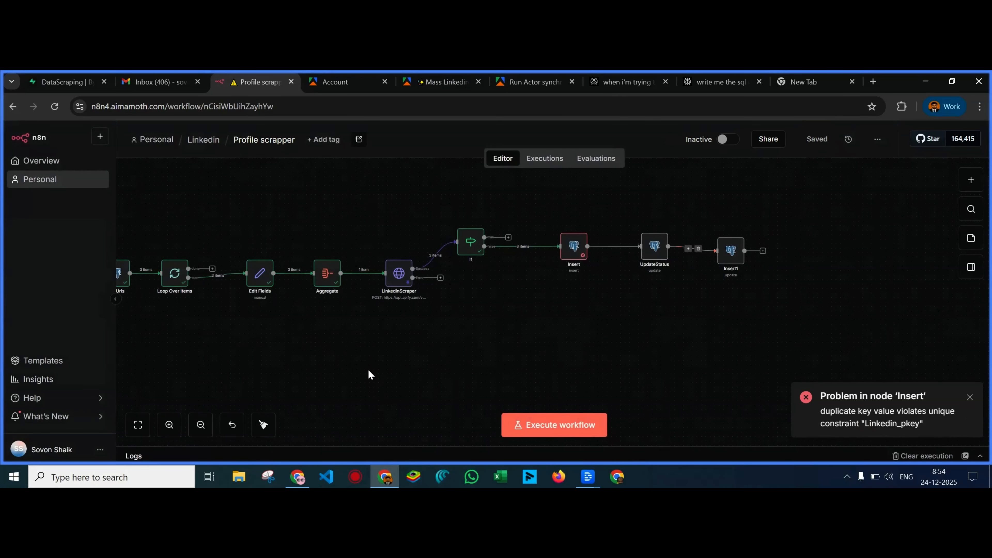
key(alt+Tab)
click(981, 203)
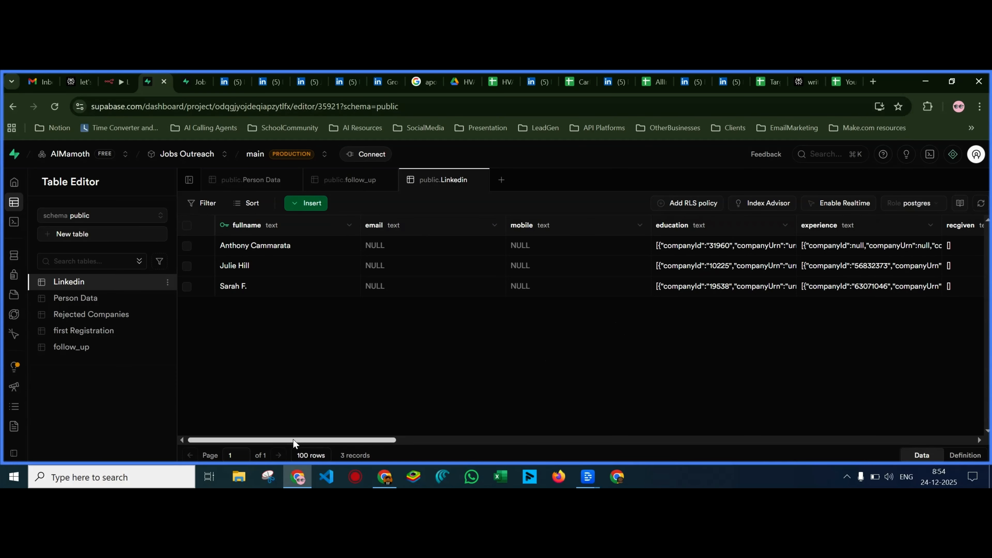
drag(294, 441, 950, 446)
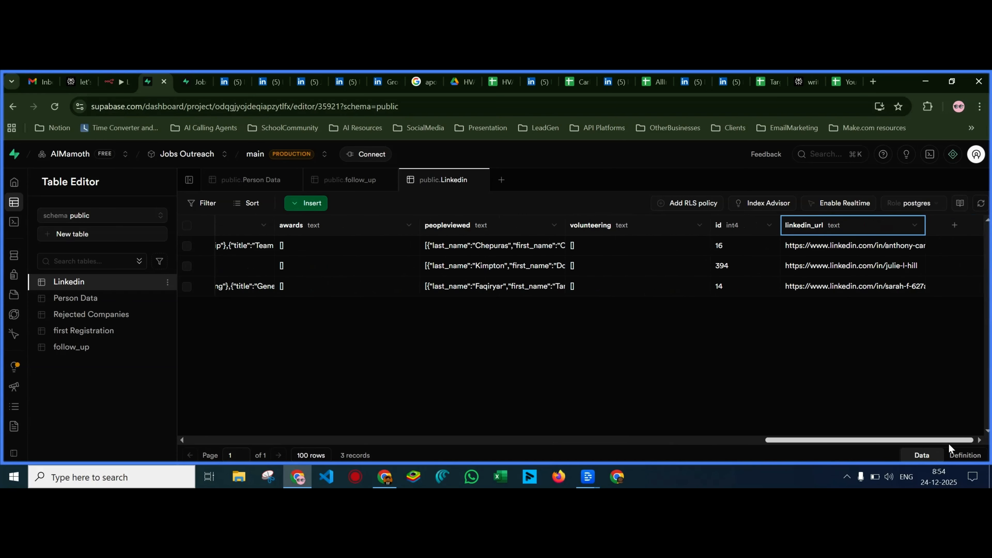
click(736, 254)
click(733, 262)
click(728, 290)
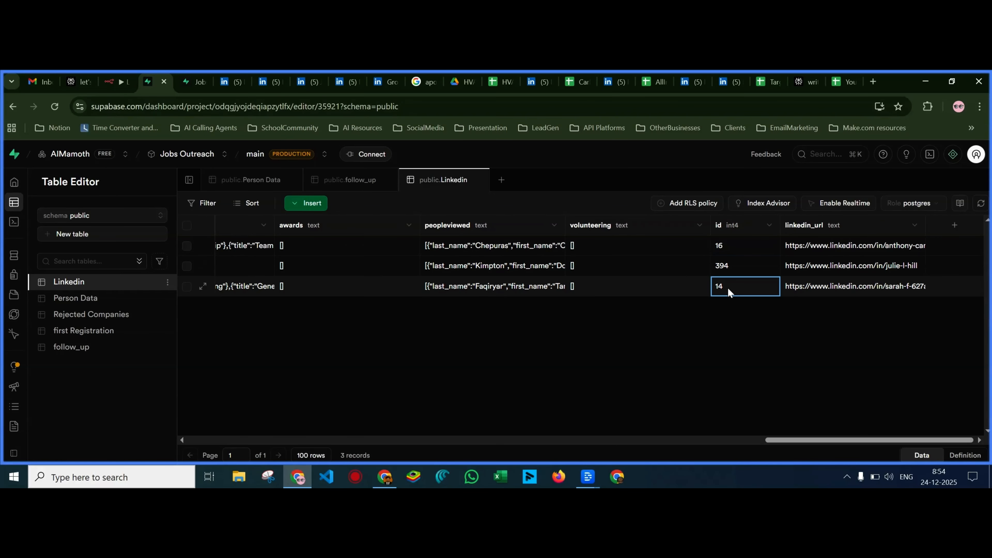
Compare the Person Data row with Serial 16 against its matching record in the Linkedin table
click(253, 182)
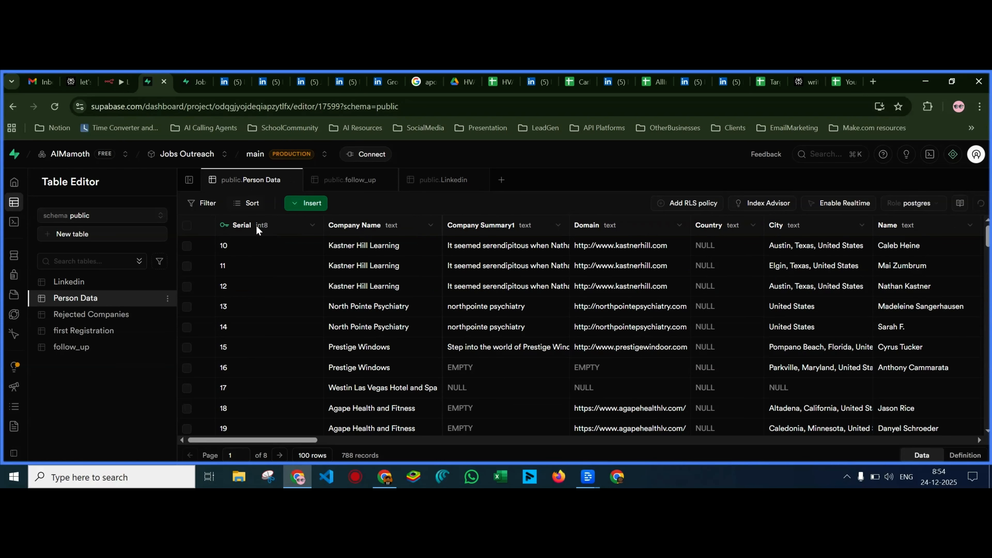
click(252, 371)
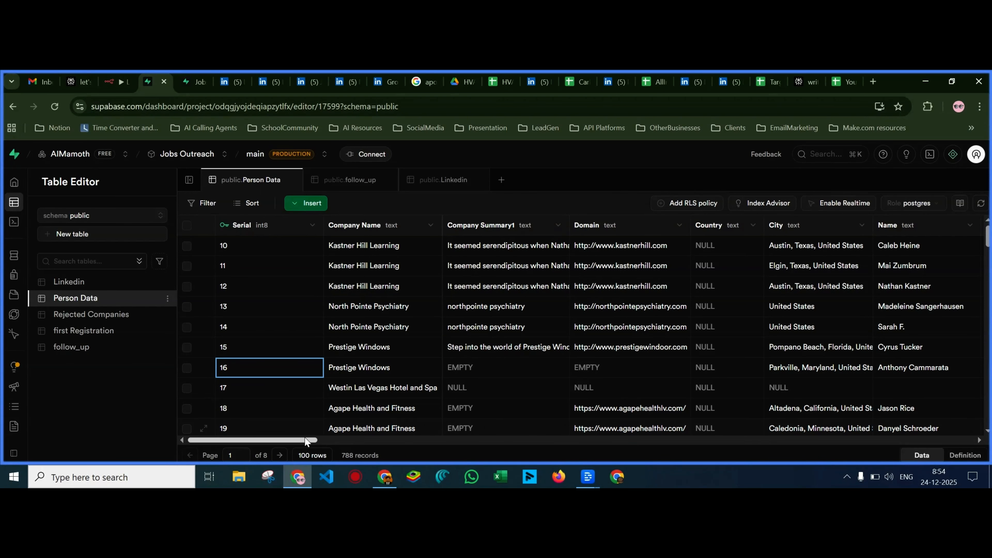
drag(306, 441, 360, 445)
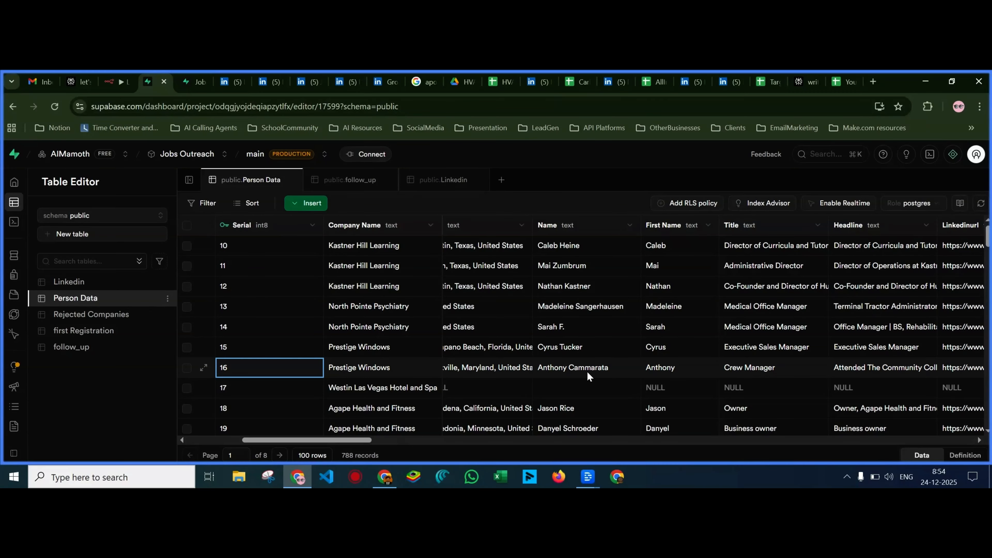
click(433, 180)
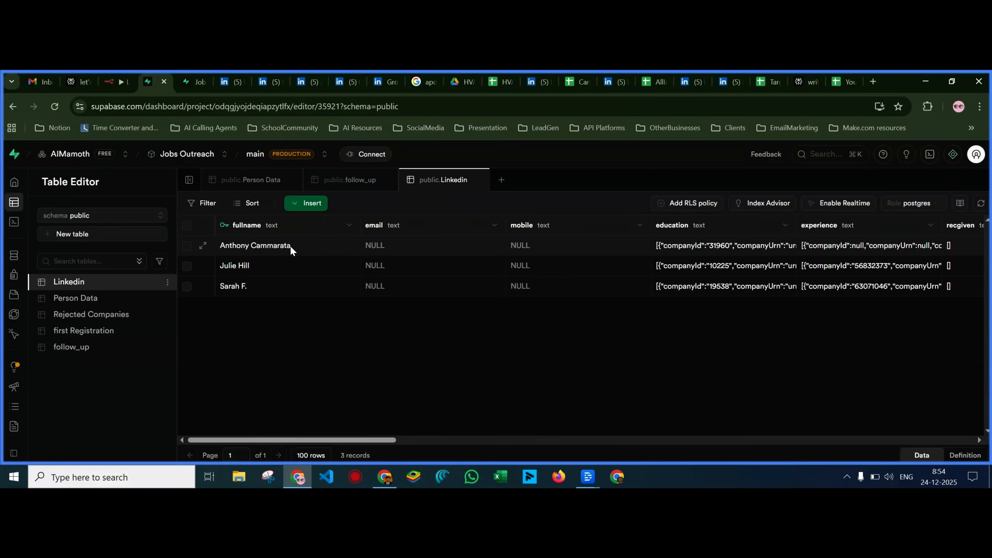
Switch to n8n, move Insert's incoming connection from the If node's false output to its true output, and save the workflow
click(385, 477)
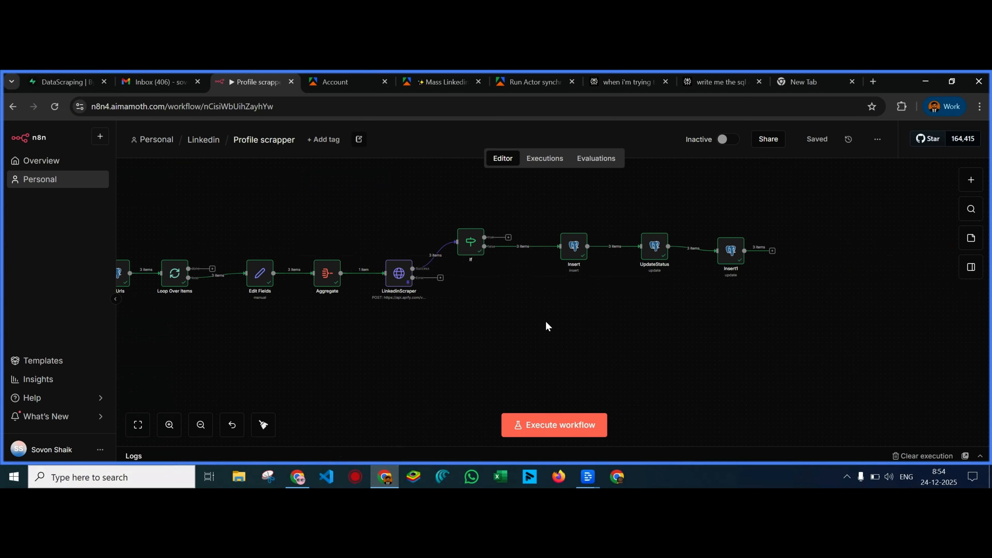
click(528, 247)
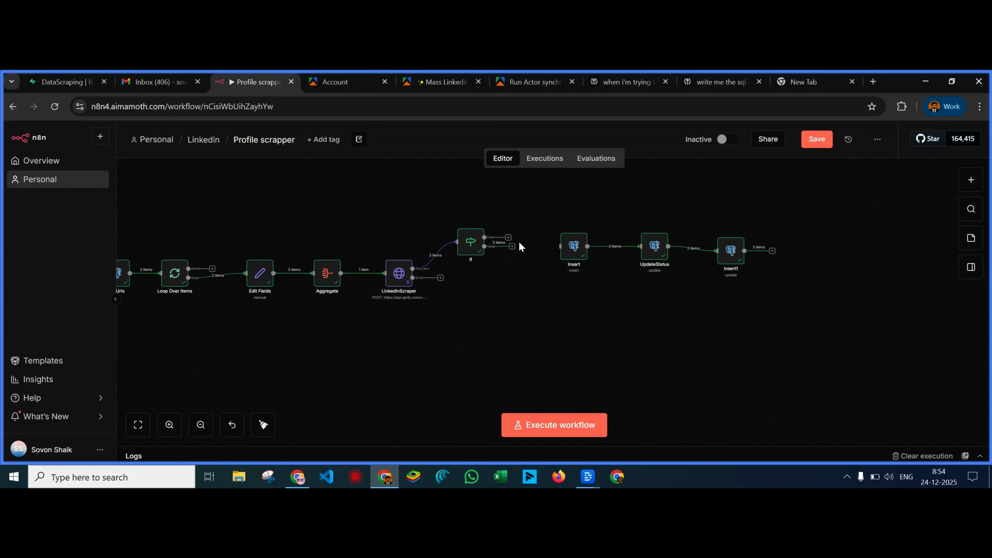
drag(485, 238, 561, 246)
click(817, 141)
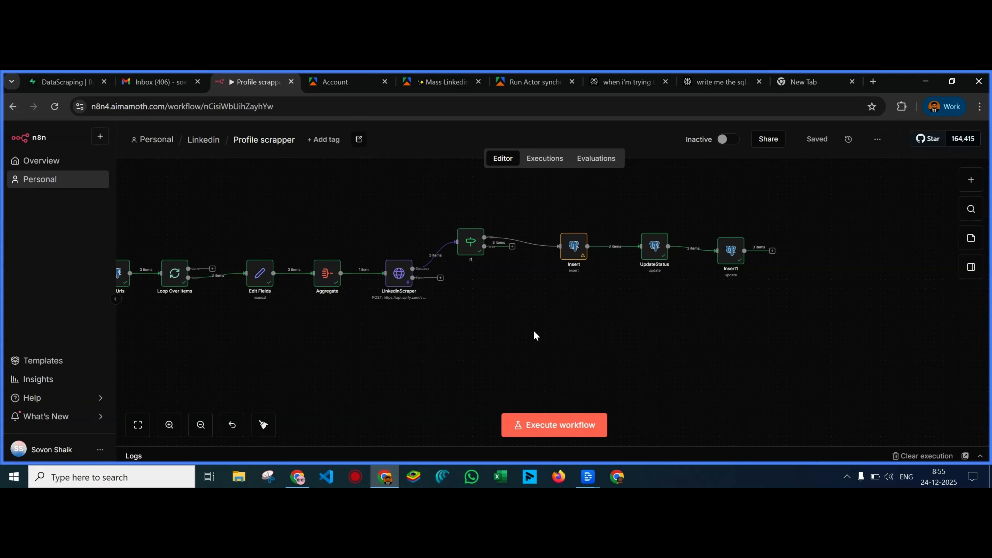
Connect Insert1's output back to the Loop Over Items node and move Insert1 slightly lower on the canvas
drag(535, 332, 673, 303)
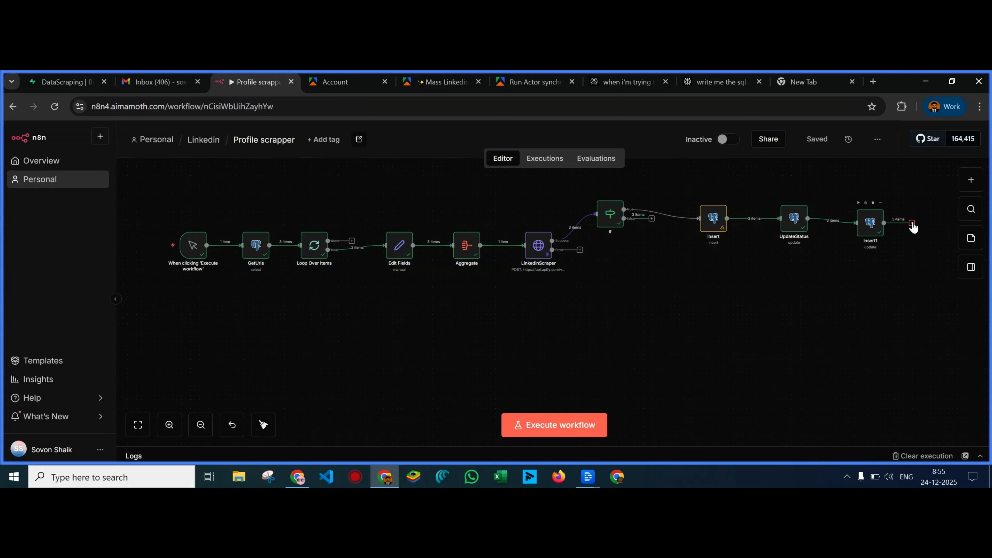
drag(913, 226, 301, 246)
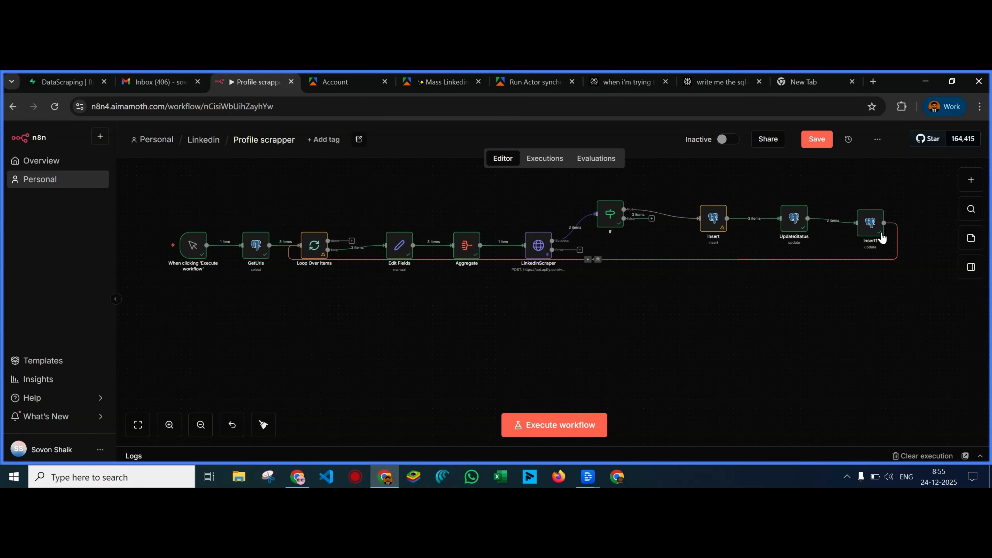
drag(881, 235, 876, 261)
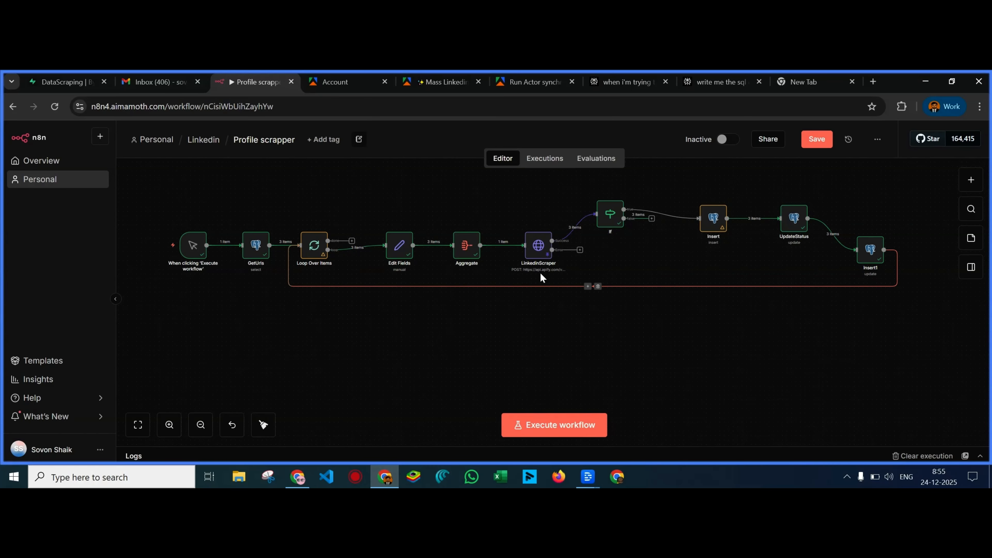
Unpin the LinkedinScraper node's output and connect its error output back to Loop Over Items
double_click(541, 248)
click(968, 197)
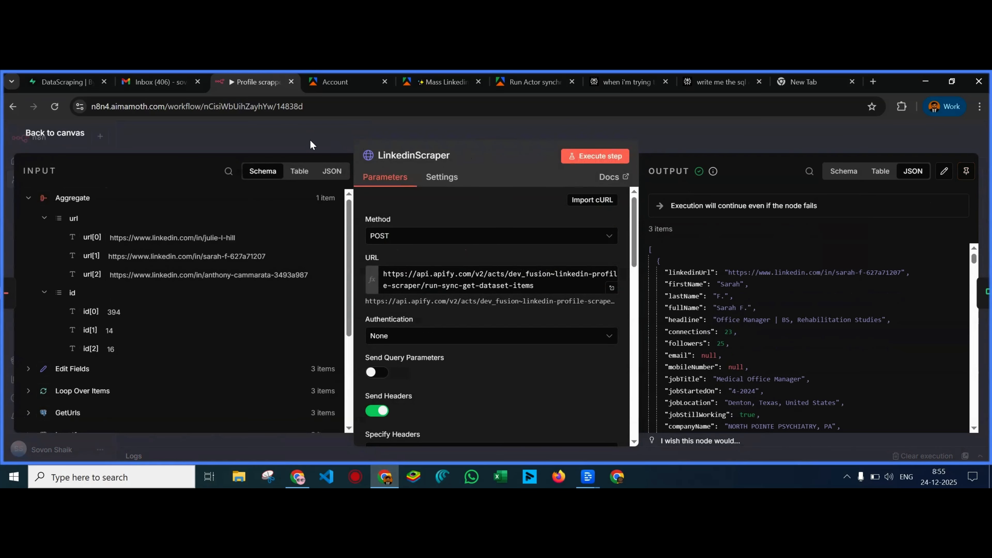
click(309, 139)
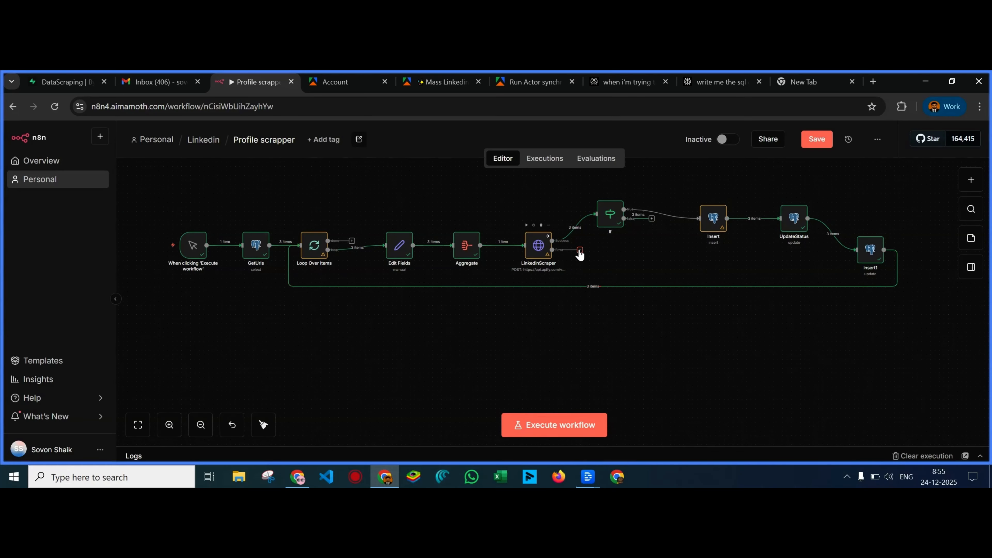
drag(580, 254, 303, 274)
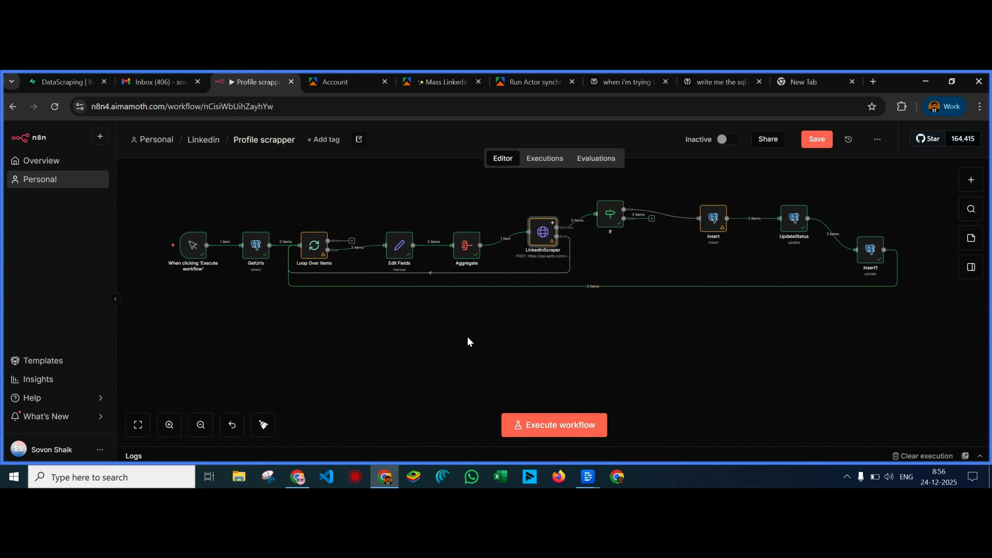
Save the workflow, check the Loop Over Items node's batch size, and execute the workflow from its manual trigger
mouse_move(638, 337)
mouse_down()
mouse_move(593, 352)
mouse_move(654, 351)
mouse_move(648, 341)
mouse_up()
key(ctrl+s)
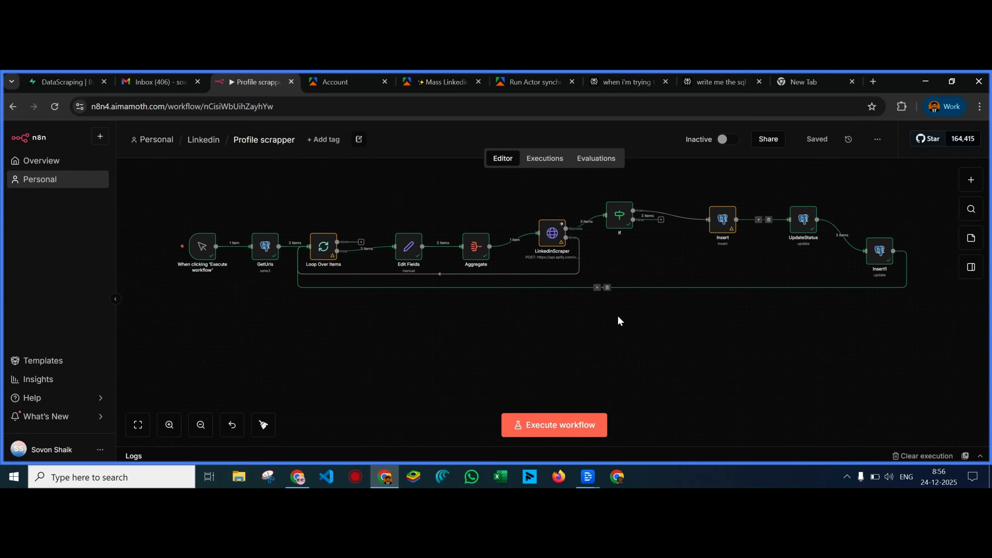
mouse_move(263, 254)
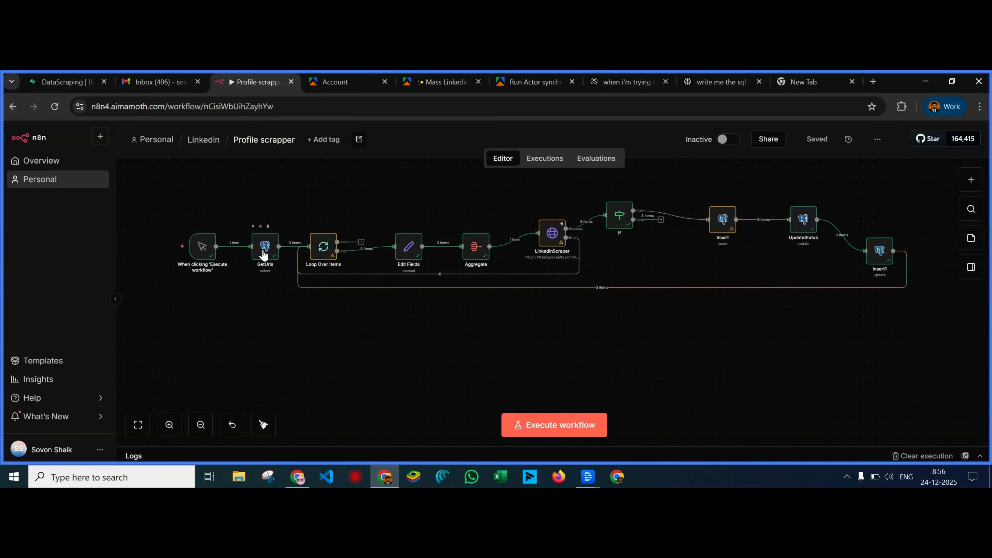
double_click(322, 248)
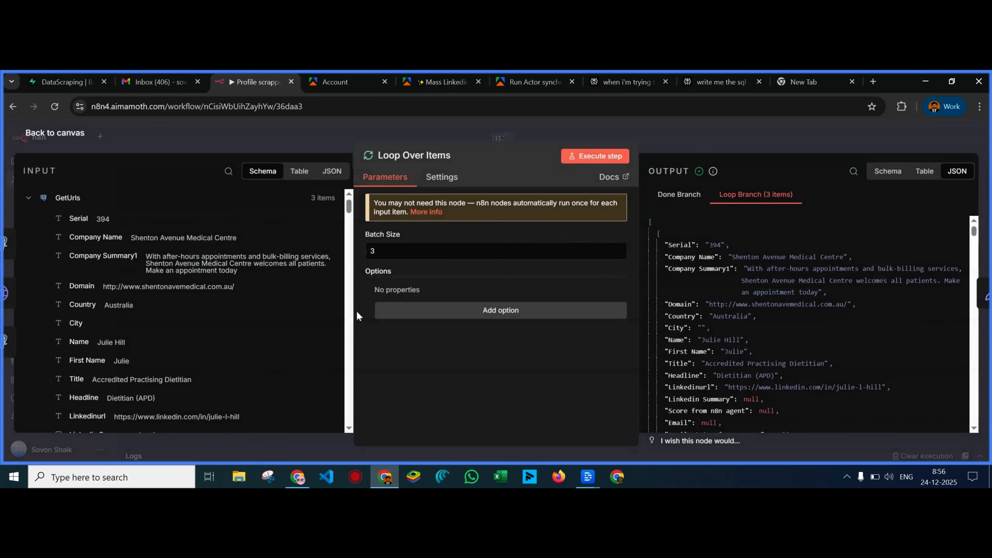
click(222, 139)
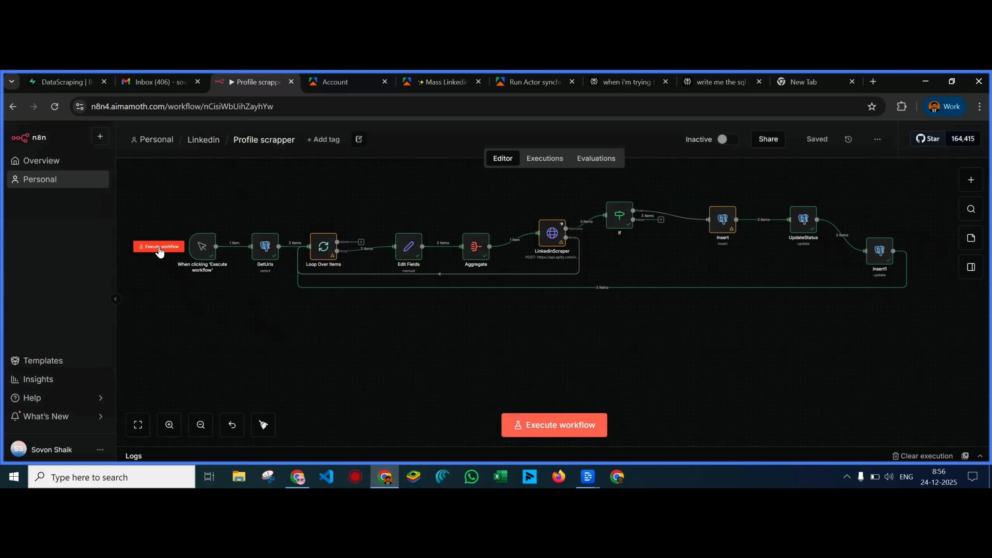
click(159, 249)
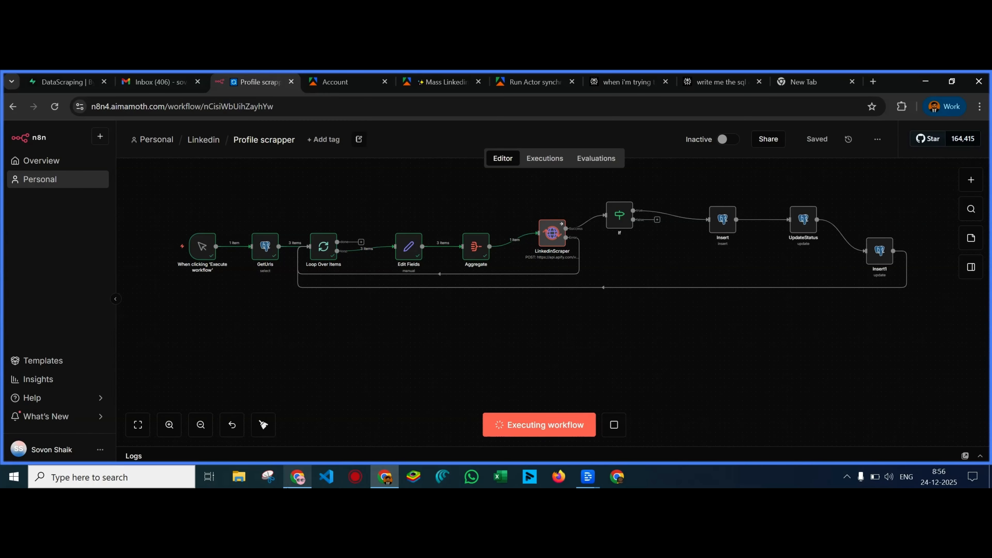
Switch to Supabase, refresh the Linkedin table after the run, and review the records' job title, headline and connections columns
click(298, 477)
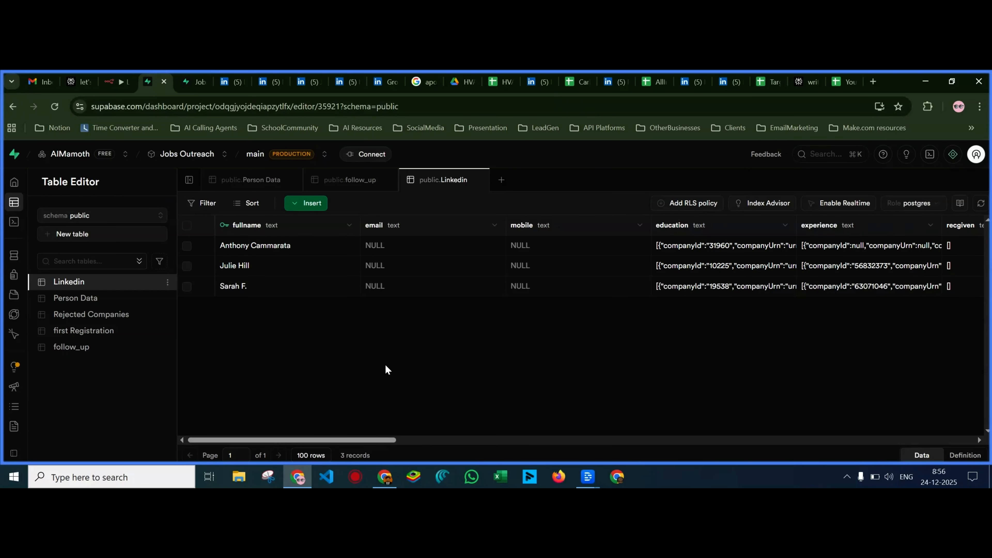
click(384, 477)
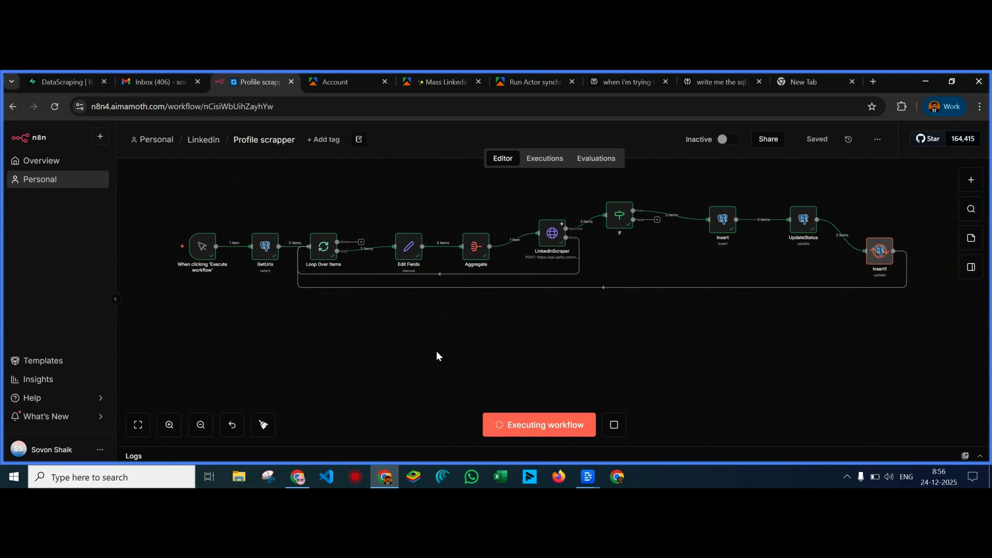
click(298, 477)
click(982, 208)
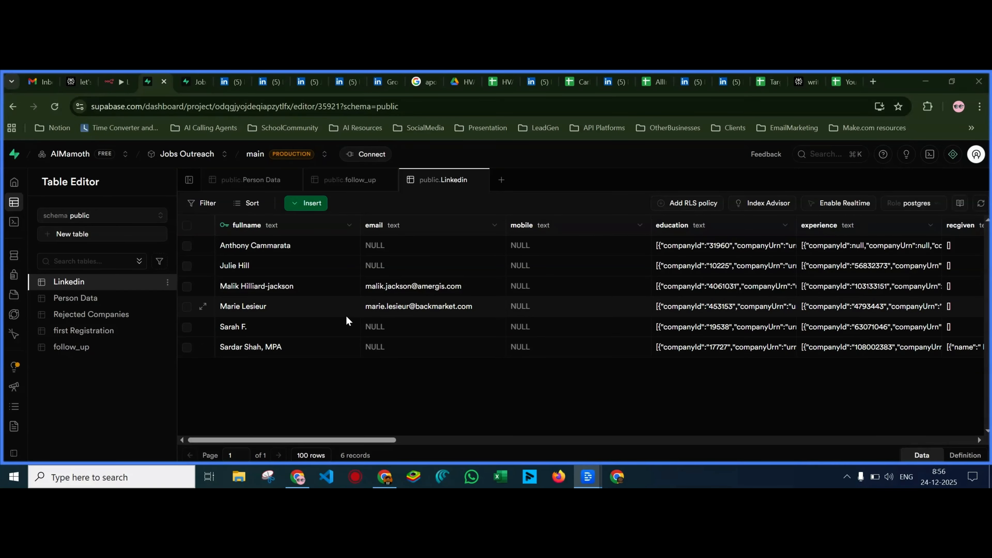
click(335, 443)
drag(335, 443, 605, 446)
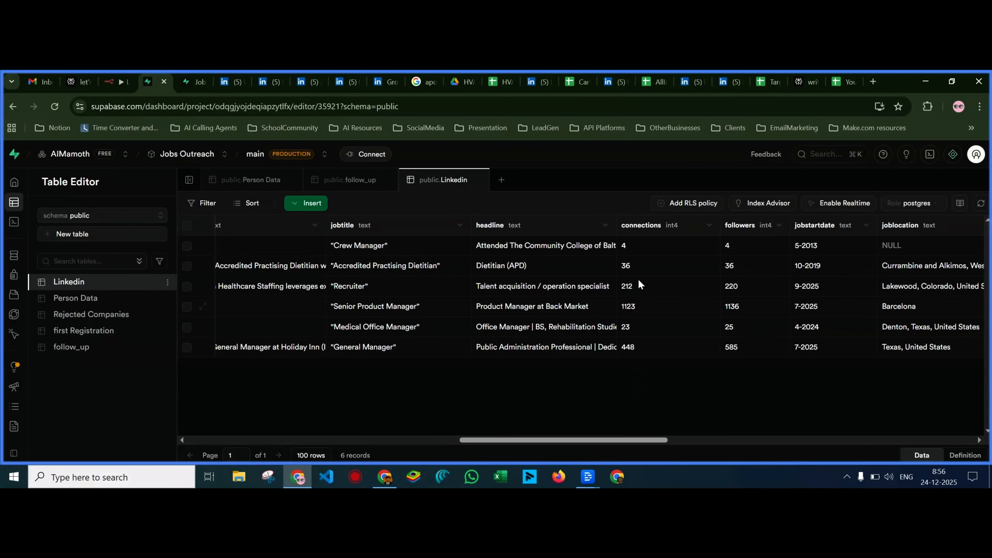
Delete the three Linkedin rows with 4, 36 and 23 connections
click(642, 246)
click(644, 272)
click(642, 327)
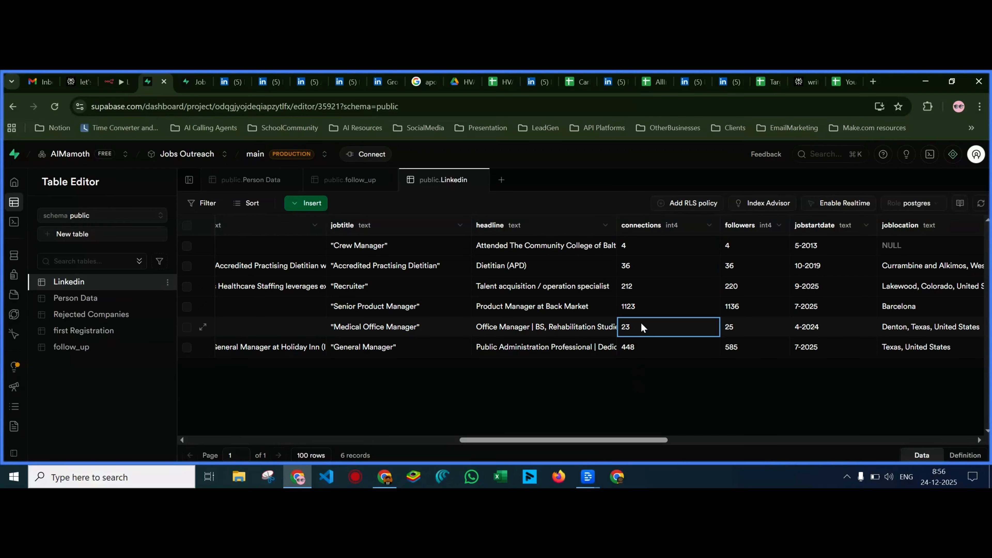
click(187, 327)
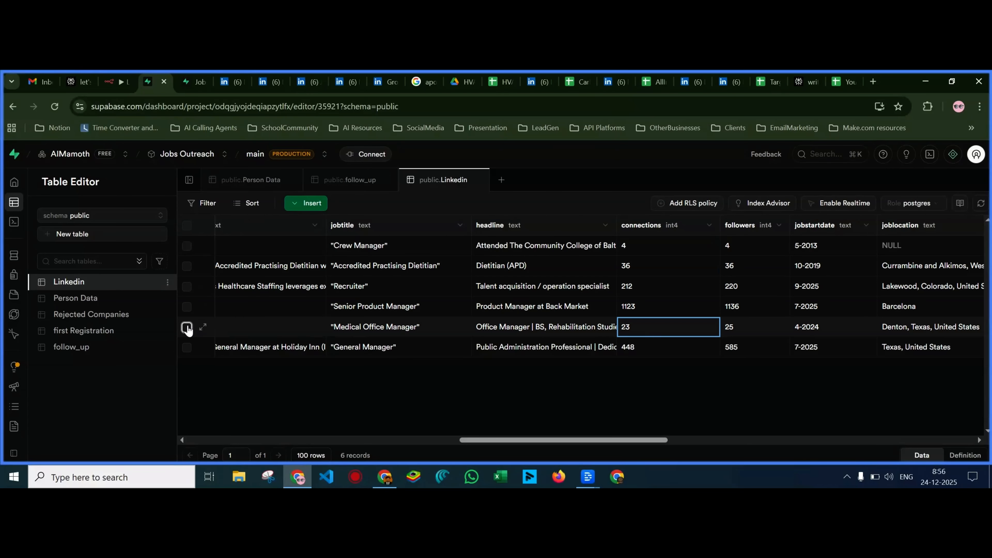
click(188, 267)
click(186, 246)
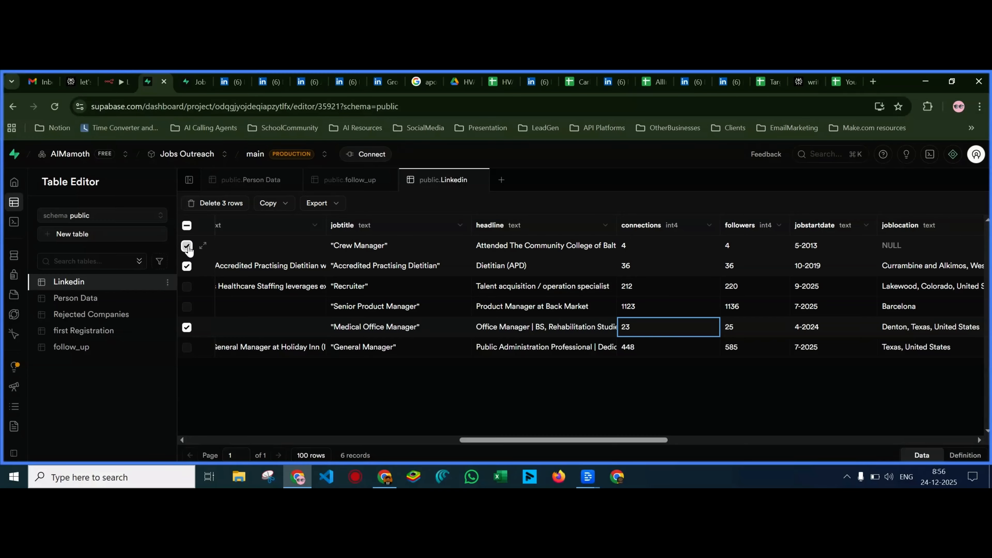
click(234, 204)
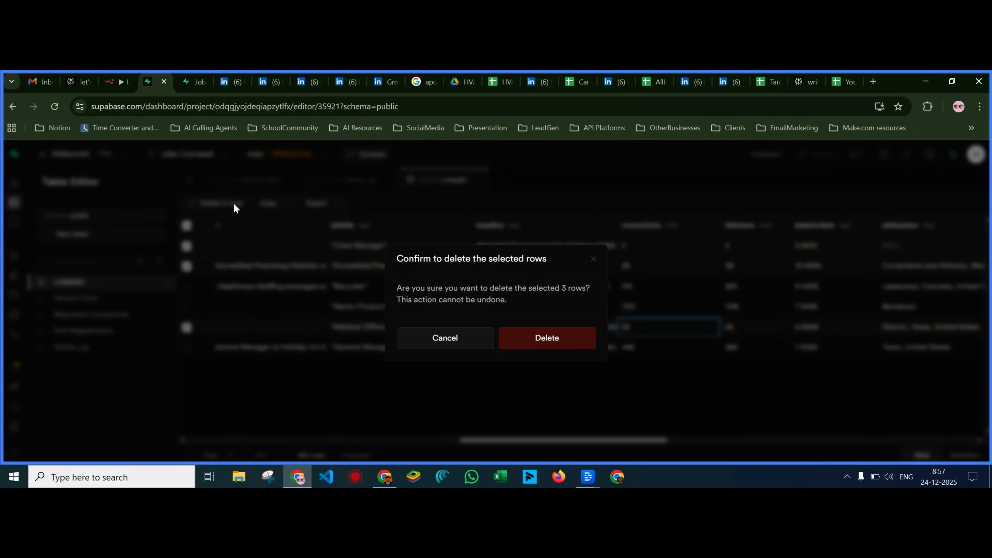
click(538, 343)
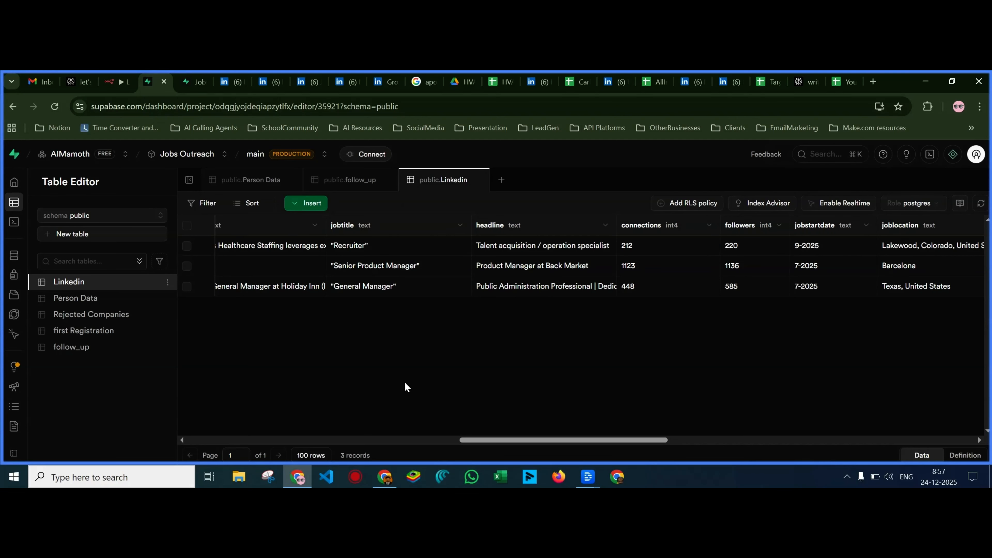
Switch to n8n, spread out the Insert, UpdateStatus and Insert1 nodes, and connect the If node's false output to UpdateStatus
mouse_move(308, 482)
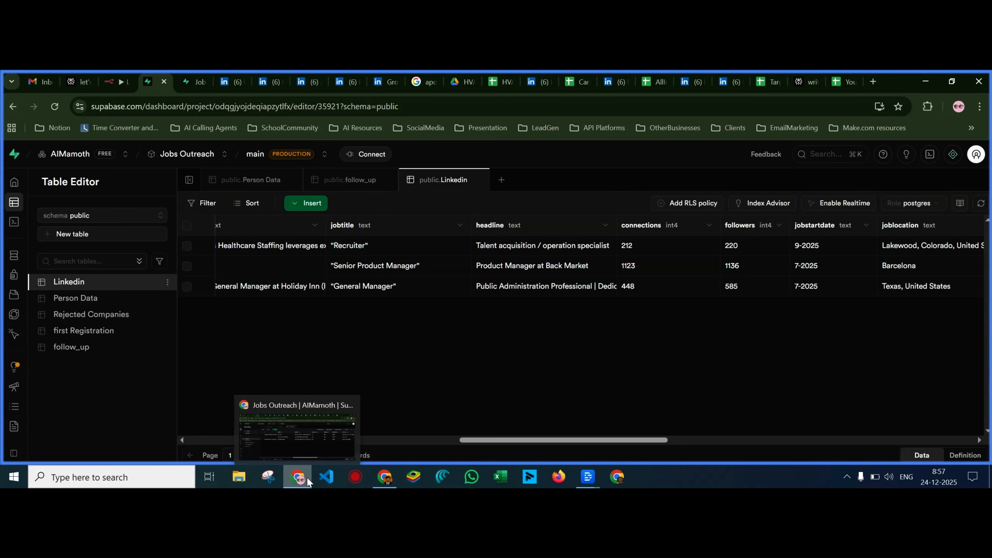
click(385, 478)
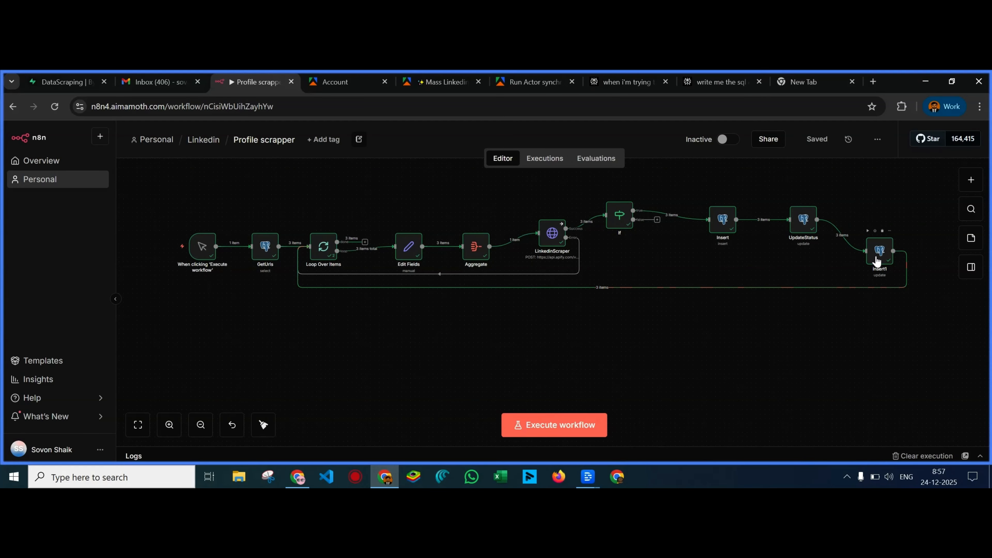
drag(878, 261, 872, 270)
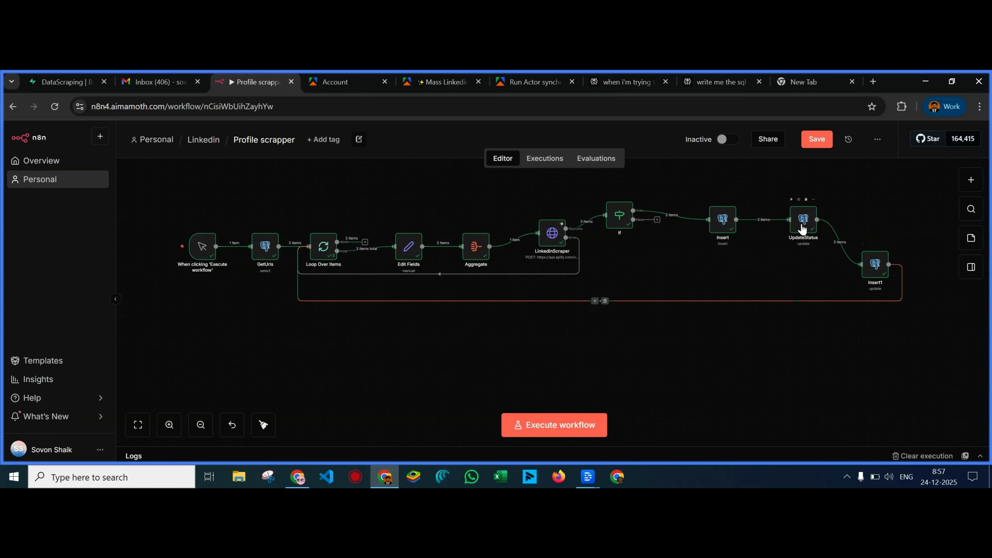
drag(802, 229, 798, 251)
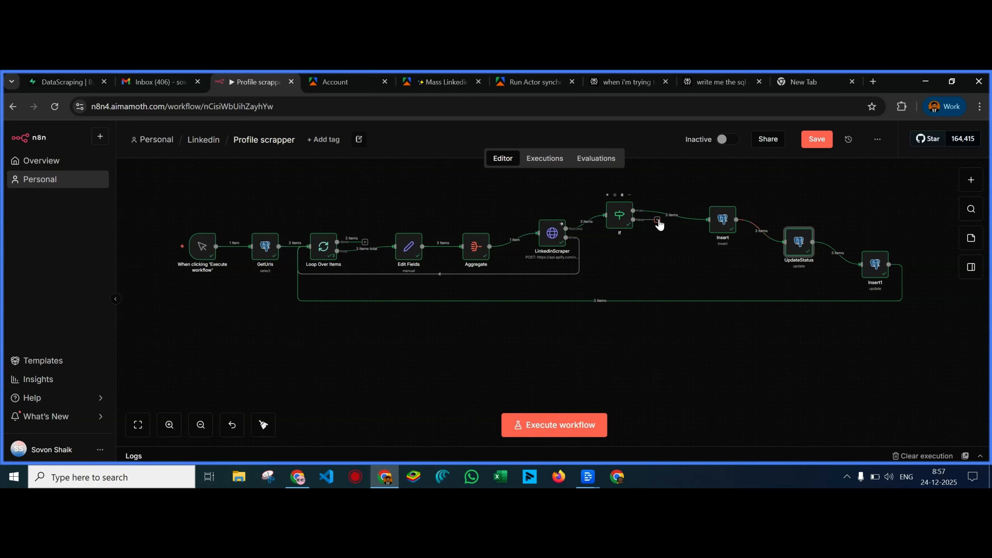
drag(658, 220, 775, 245)
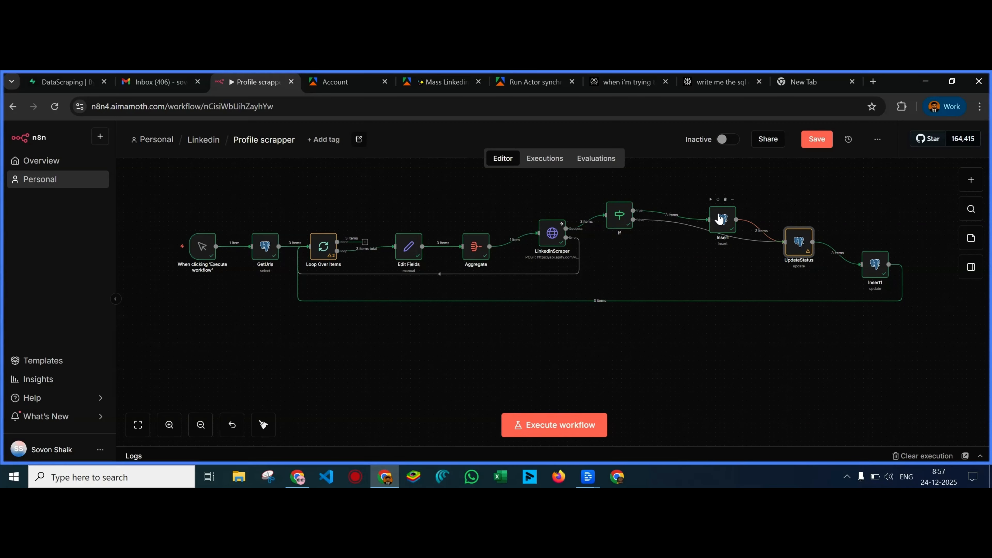
drag(720, 219, 721, 191)
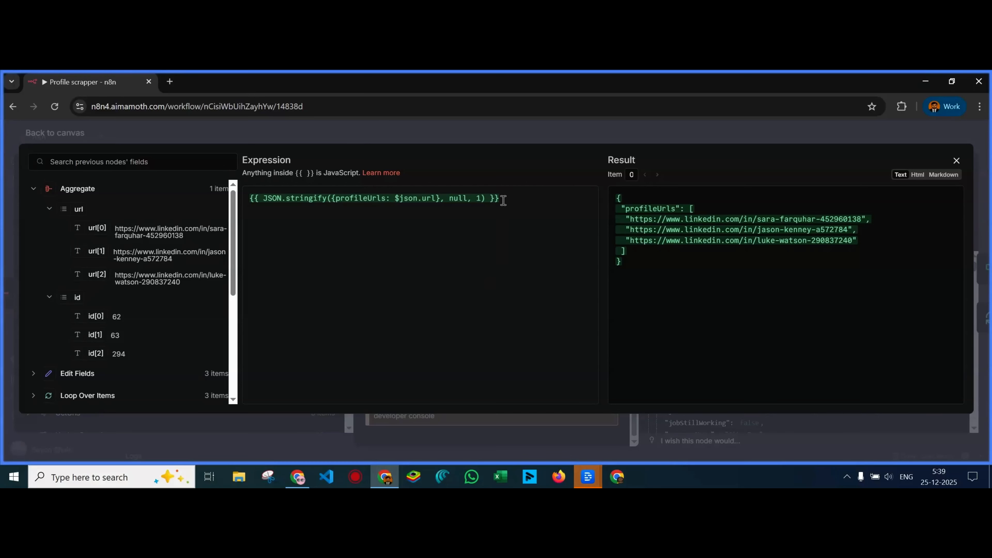
Review the profileUrls result of LinkedinScraper's JSON body expression, return to the canvas, and move Loop Over Items slightly higher
click(503, 200)
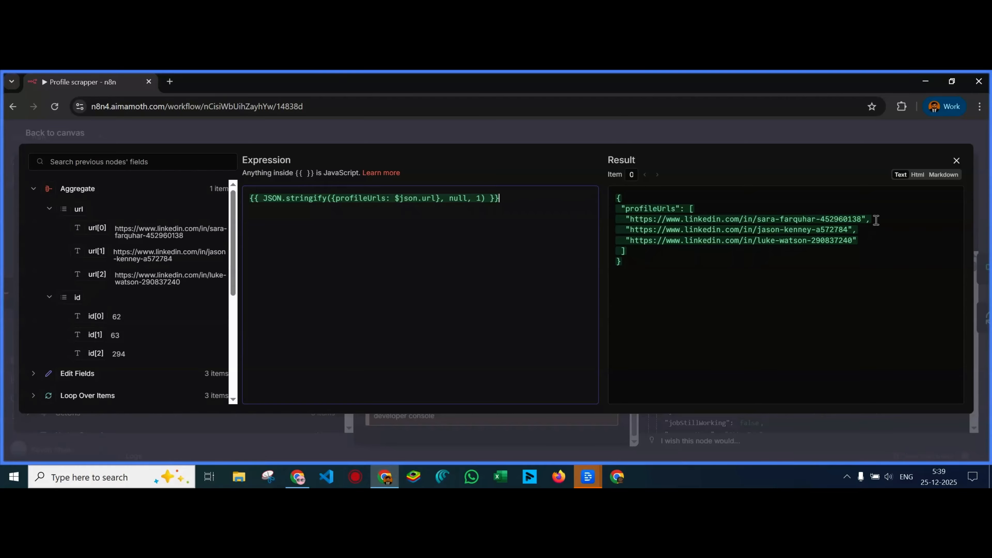
drag(876, 220, 873, 248)
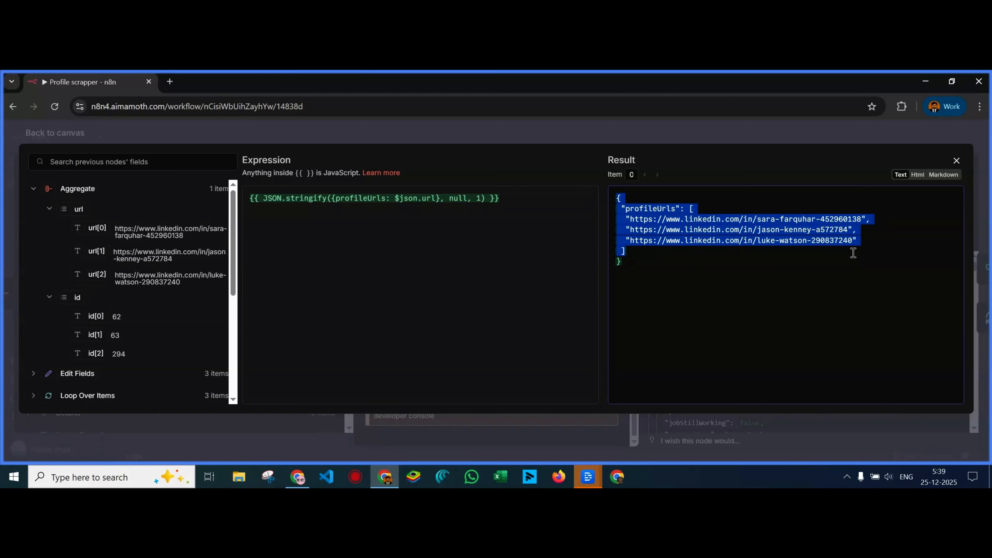
click(671, 267)
click(509, 140)
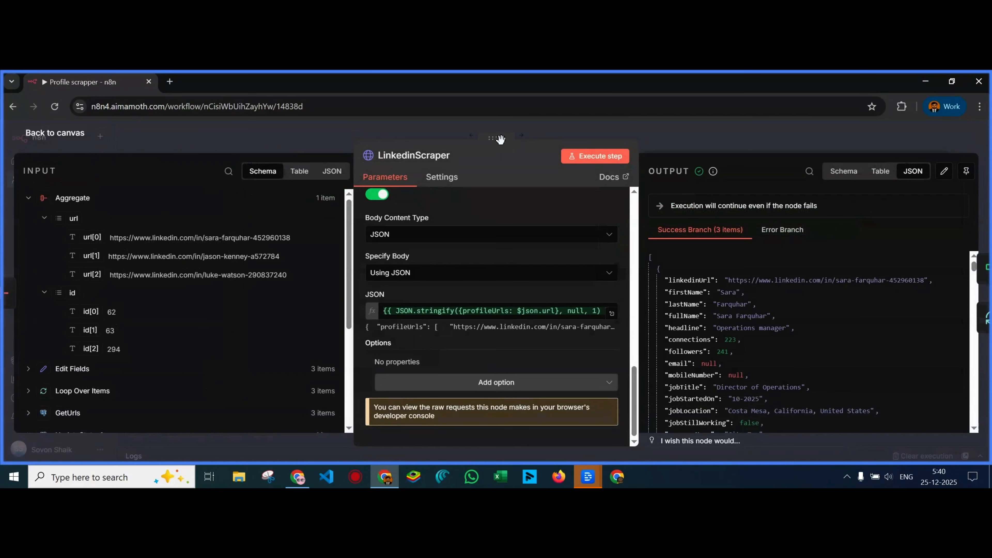
click(319, 139)
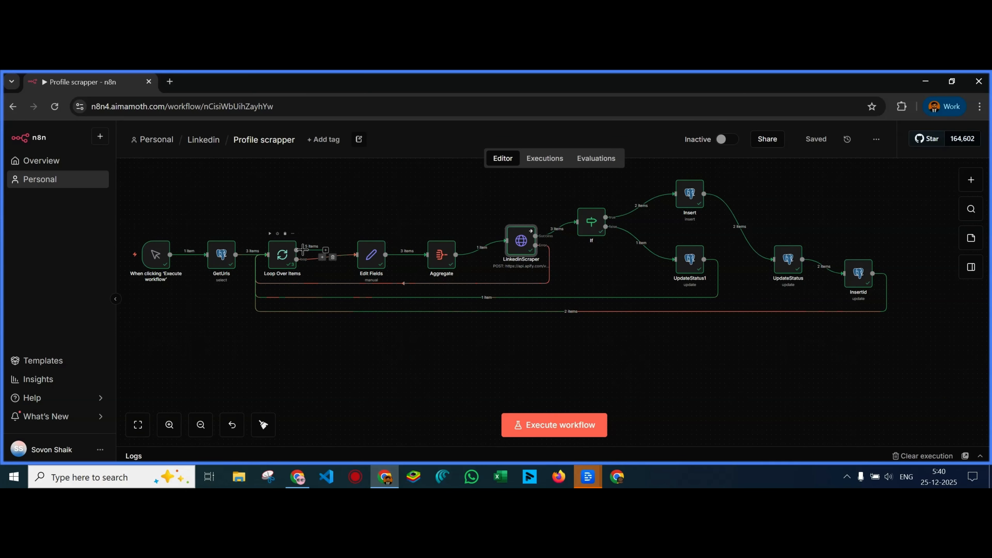
drag(290, 256, 290, 245)
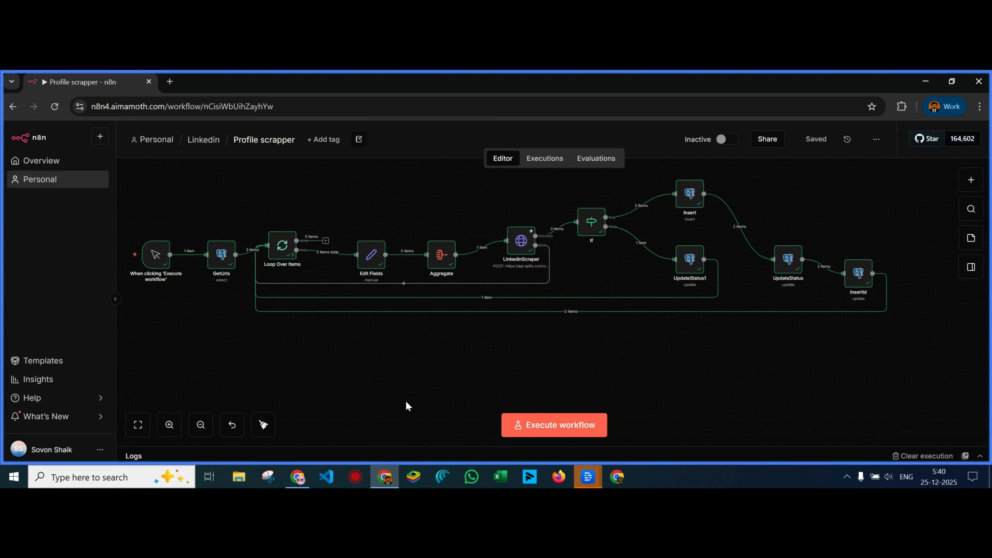
Switch to Supabase and compare the Person Data table's names and LinkedIn URLs with the profile records in the Linkedin table
click(297, 477)
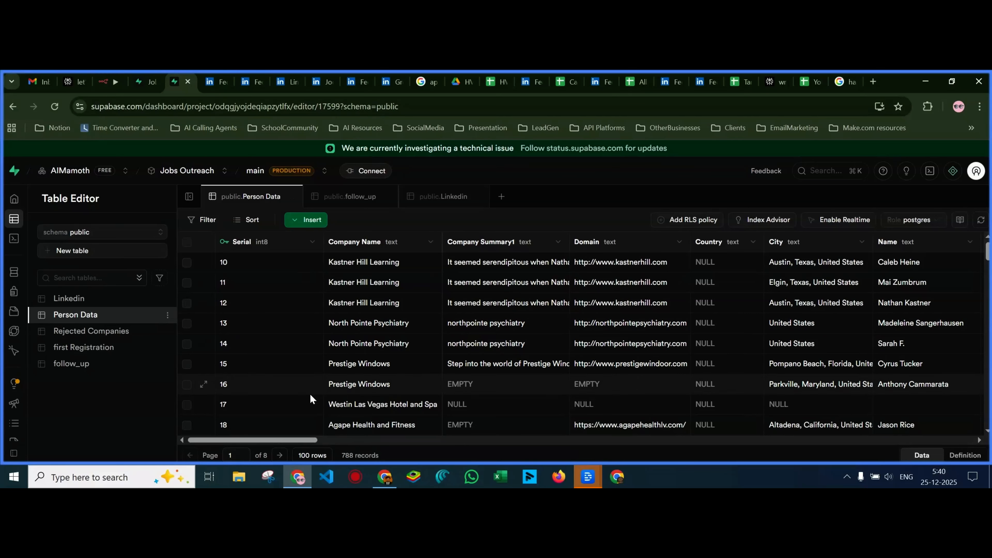
drag(287, 444, 421, 442)
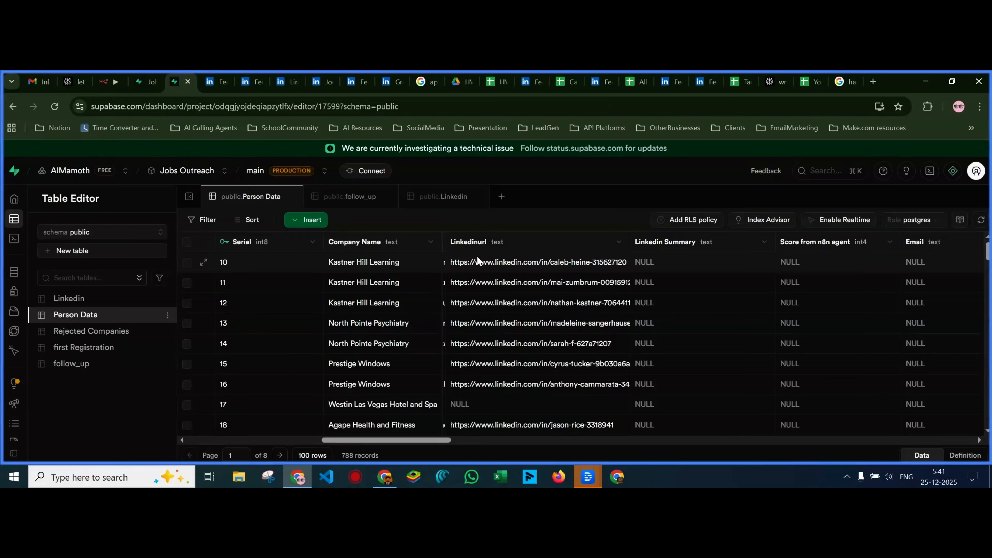
click(450, 198)
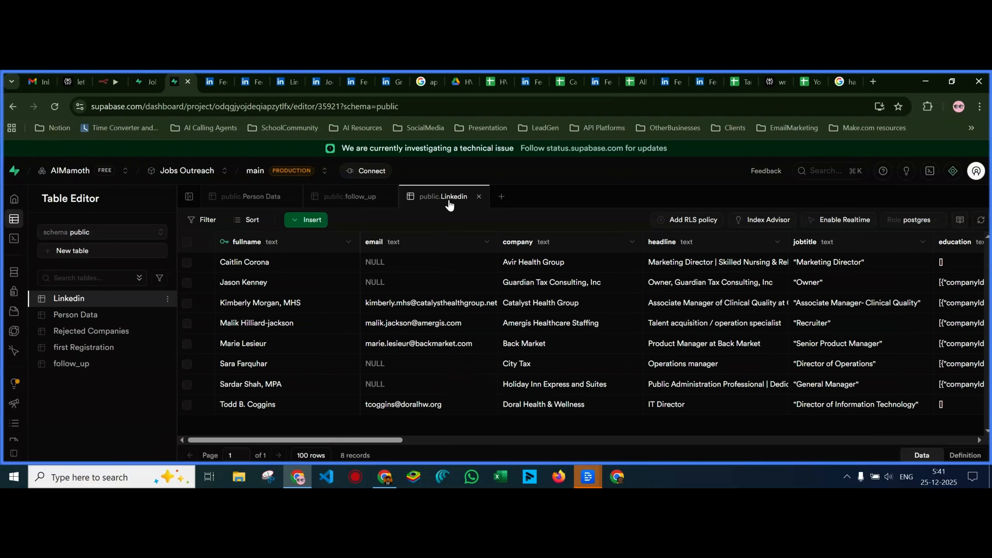
click(256, 200)
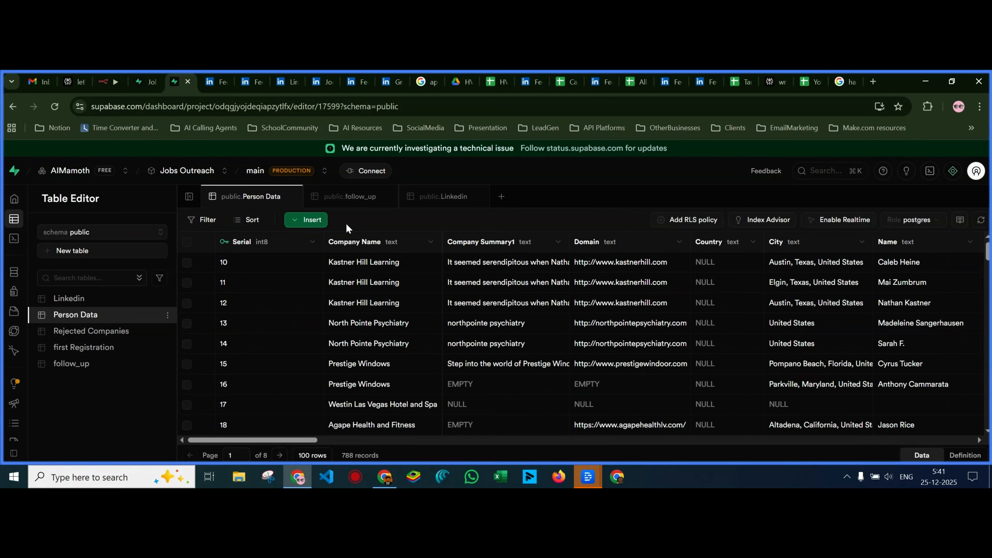
drag(311, 445, 372, 445)
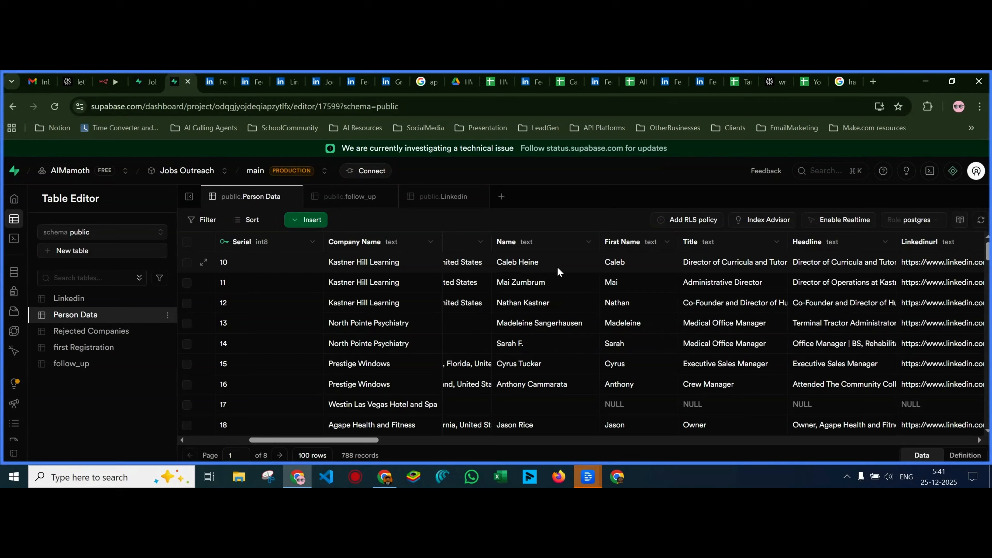
click(438, 197)
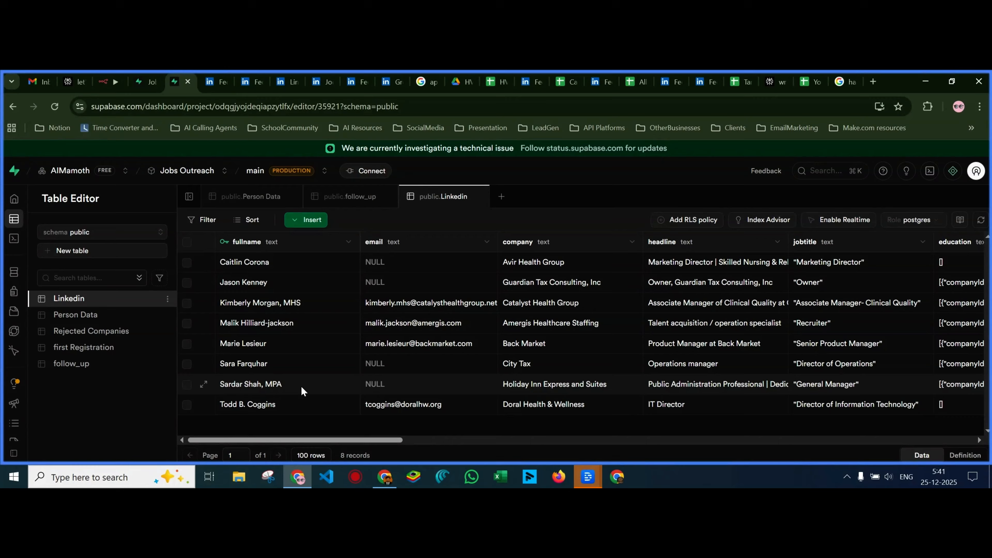
click(262, 197)
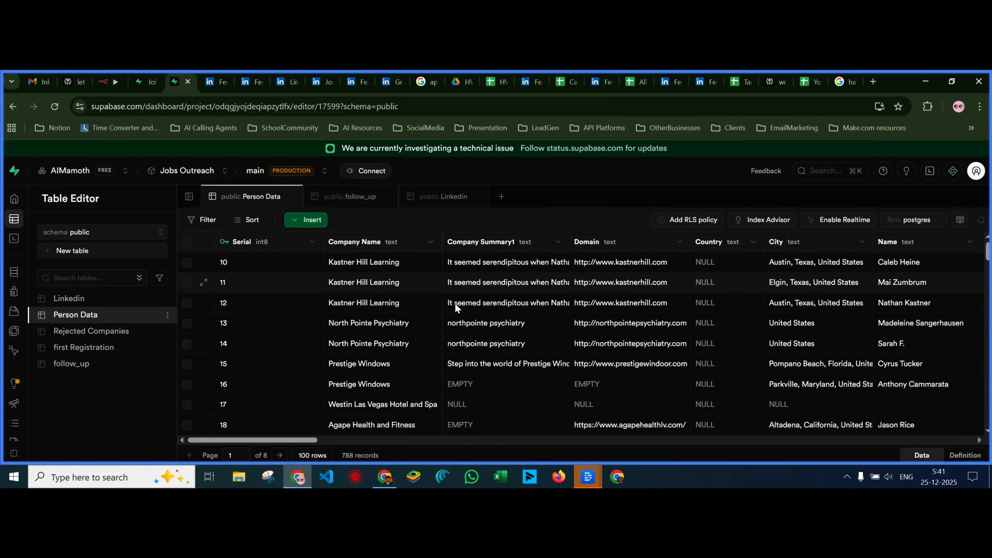
click(439, 195)
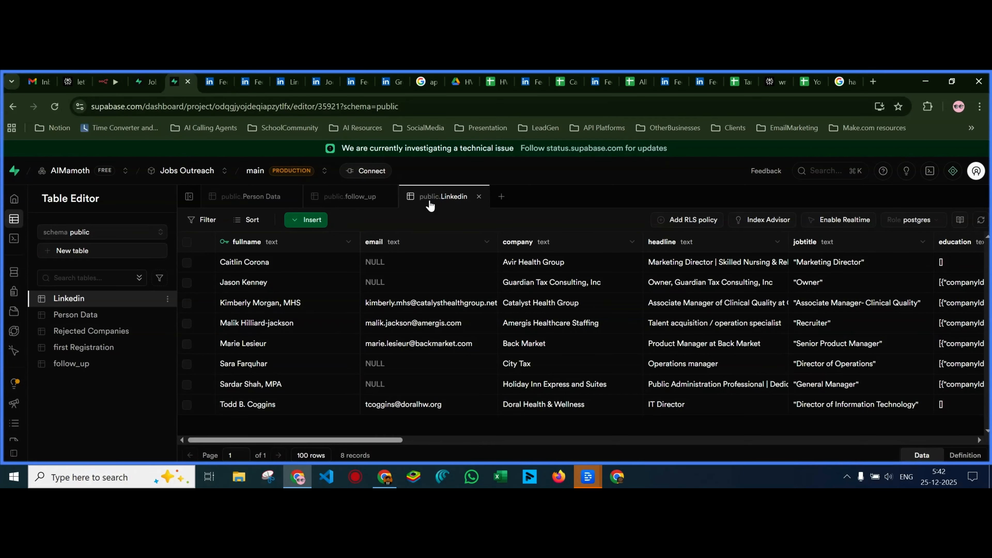
click(258, 199)
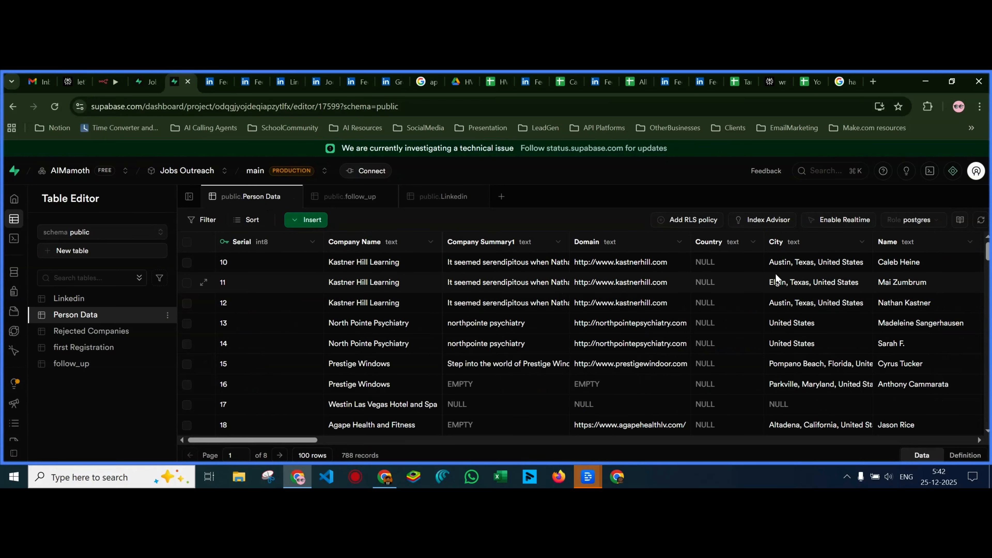
click(432, 199)
click(261, 198)
click(426, 200)
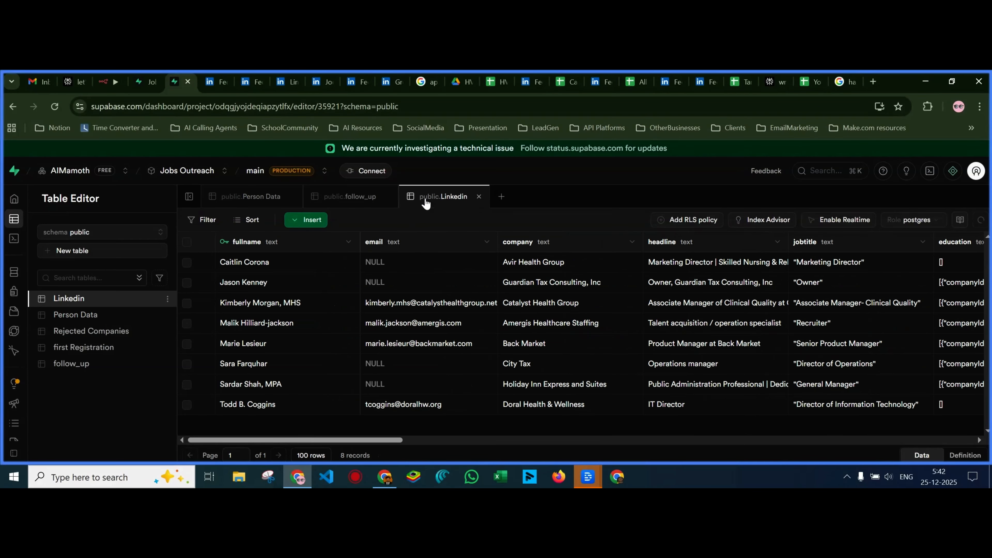
Move the Linkedin table's id column leftward past the volunteering, awards, job location, followers and connections columns
drag(288, 440, 840, 439)
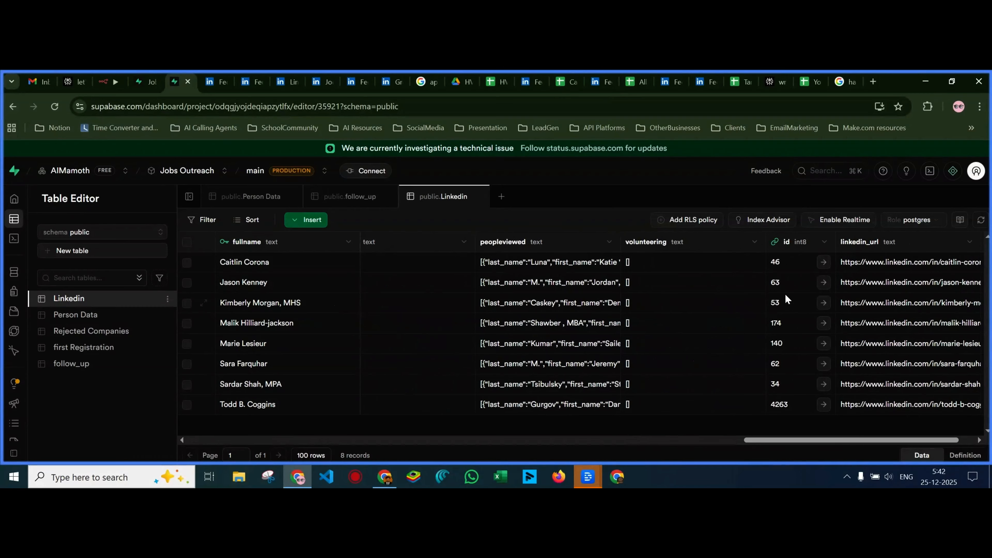
click(824, 243)
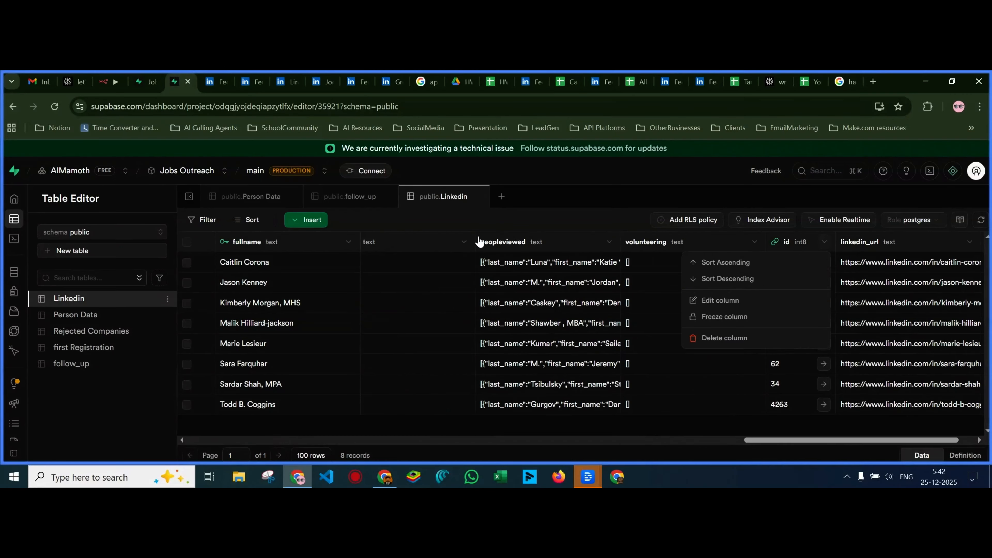
click(738, 244)
drag(792, 246, 339, 246)
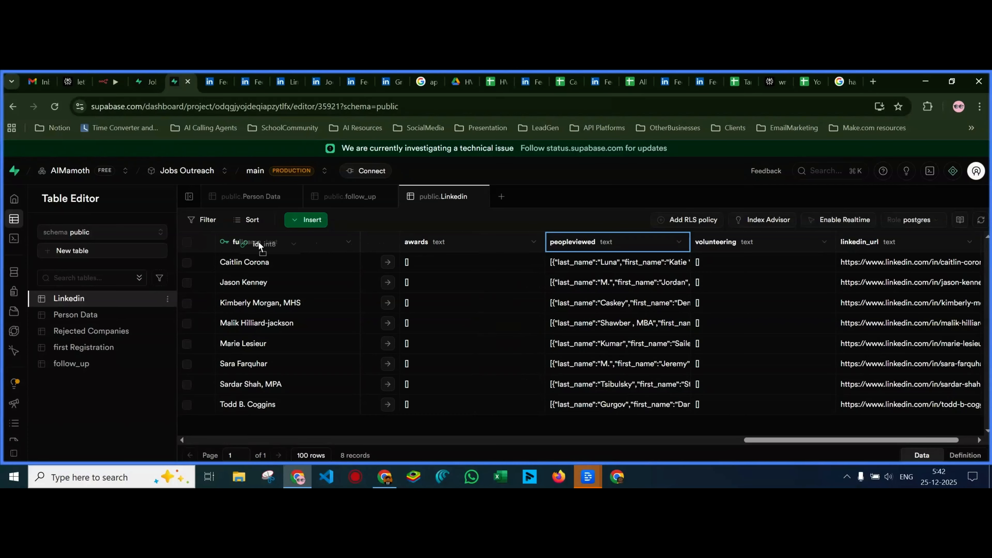
drag(222, 242, 453, 241)
drag(756, 442, 658, 441)
drag(737, 245, 383, 238)
drag(660, 440, 619, 442)
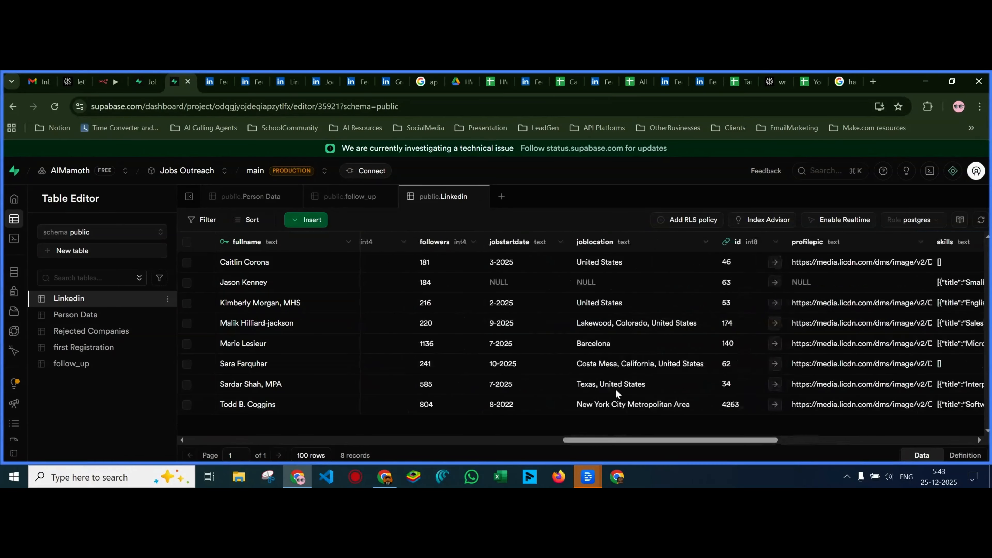
drag(728, 242, 381, 244)
drag(621, 441, 532, 443)
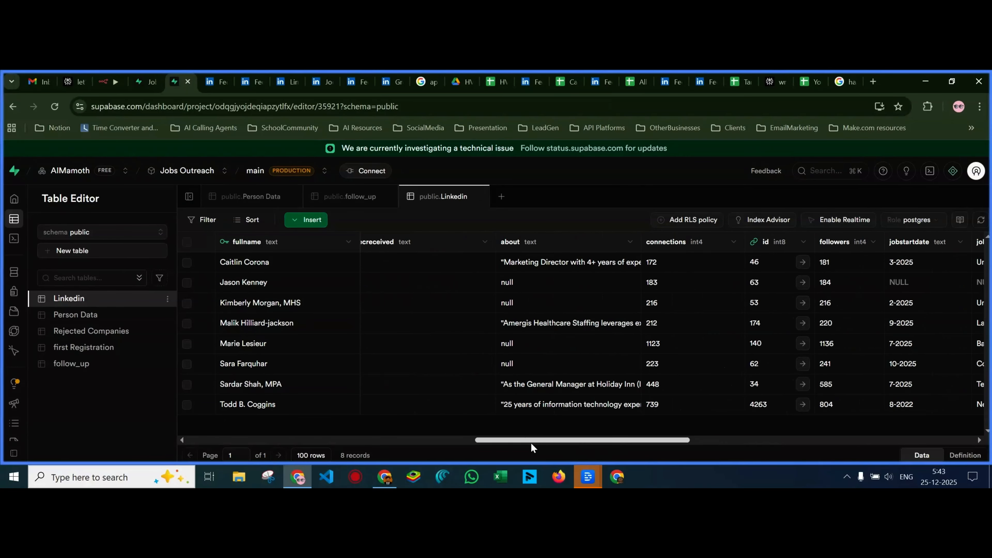
drag(784, 244, 223, 240)
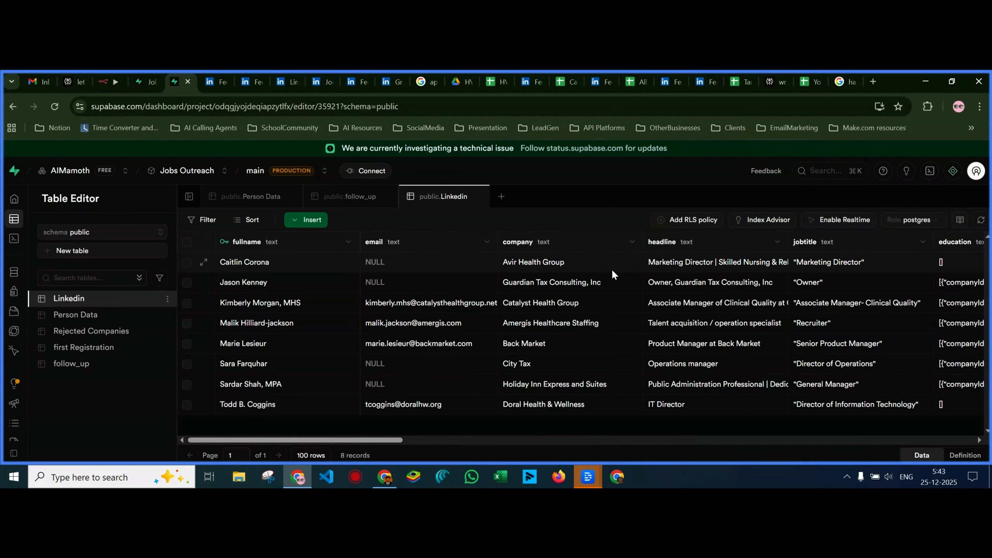
Move the Linkedin table's id column forward again to sit directly after fullname, ahead of email
drag(359, 444, 511, 434)
drag(881, 246, 373, 246)
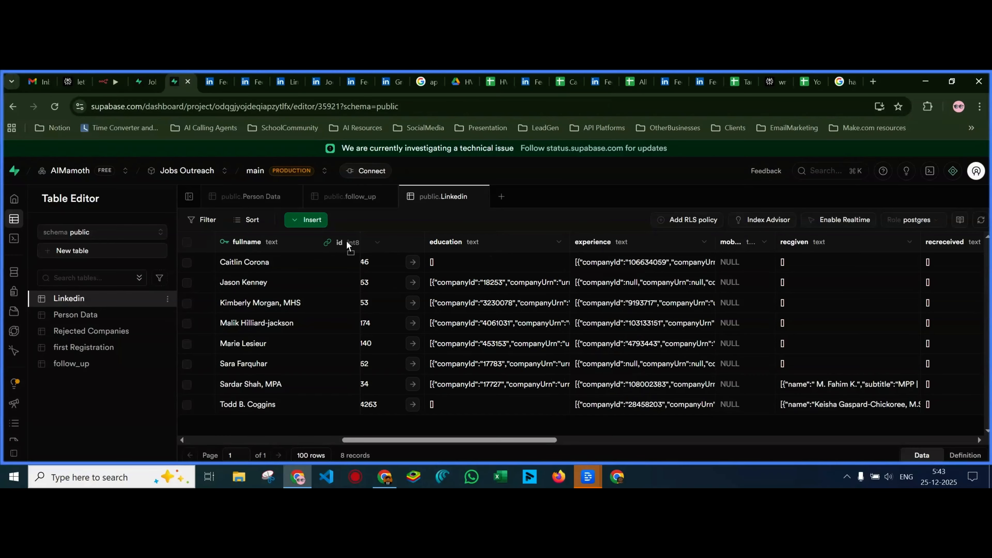
drag(364, 440, 250, 429)
drag(817, 242, 387, 239)
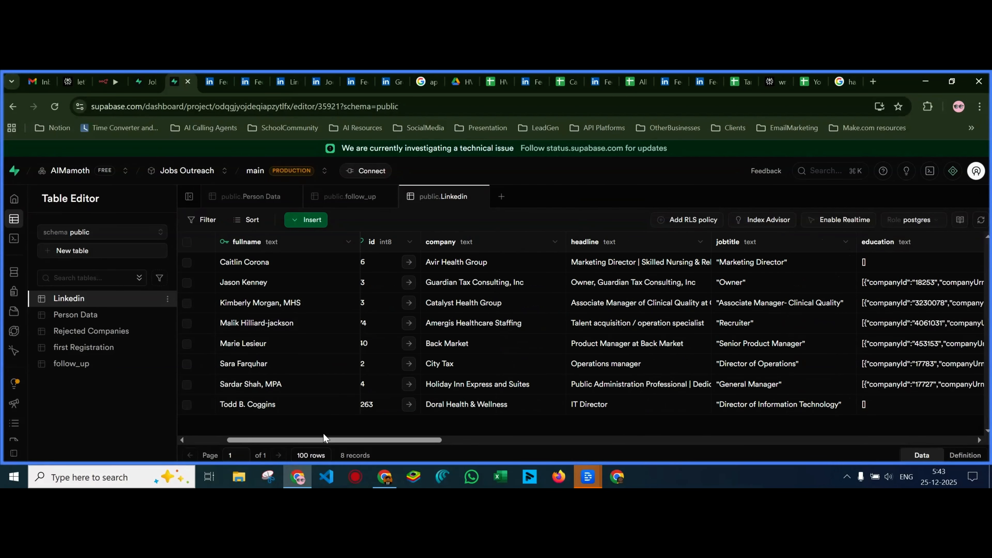
drag(325, 439, 257, 431)
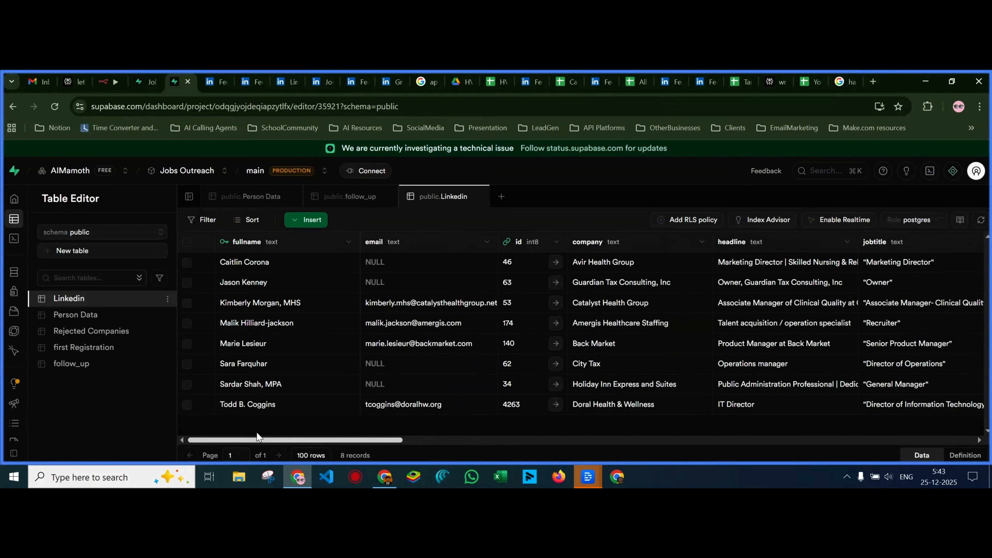
drag(486, 241, 415, 242)
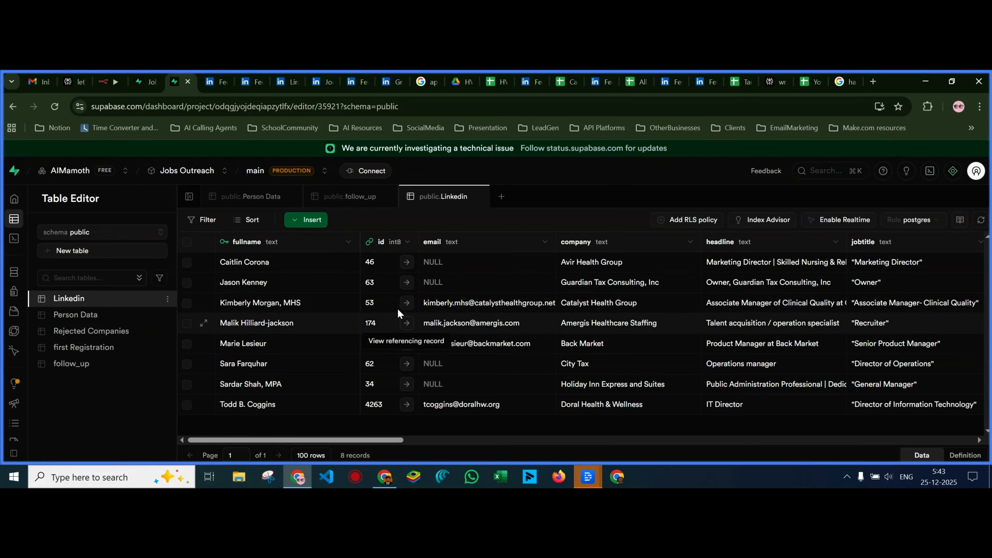
Inspect the Person Data record referenced by the Linkedin row with id 4263, including its company columns
click(258, 197)
click(442, 197)
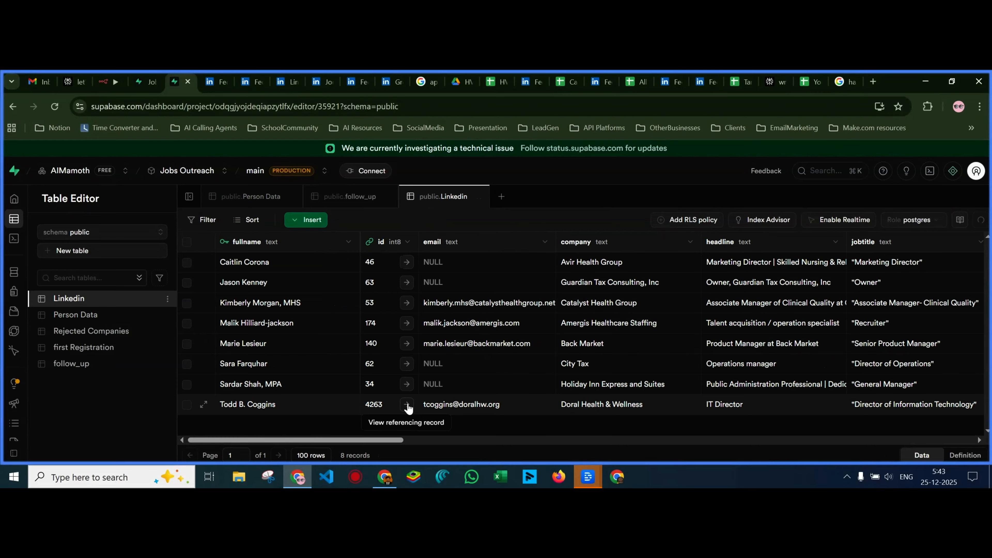
click(407, 405)
drag(206, 371, 304, 373)
drag(311, 374, 320, 374)
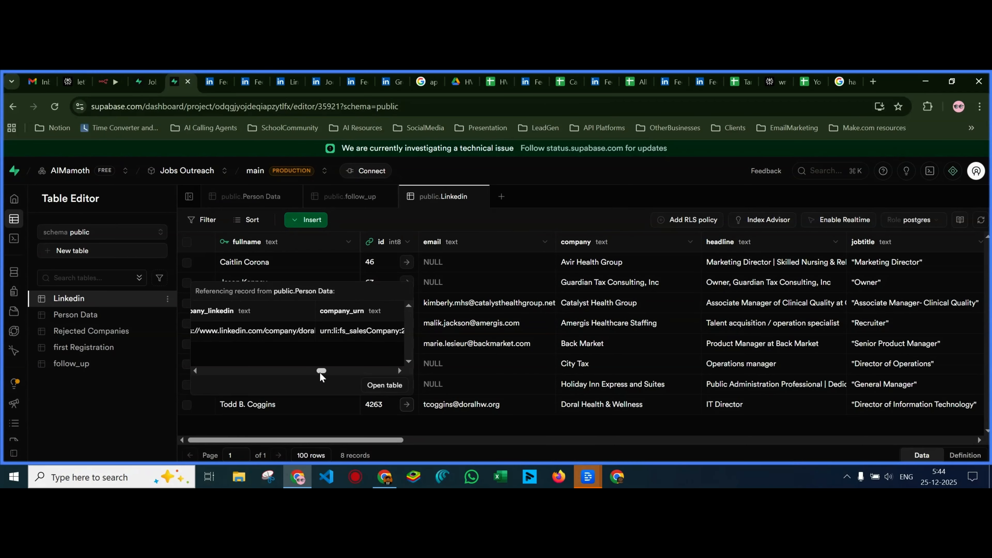
click(450, 452)
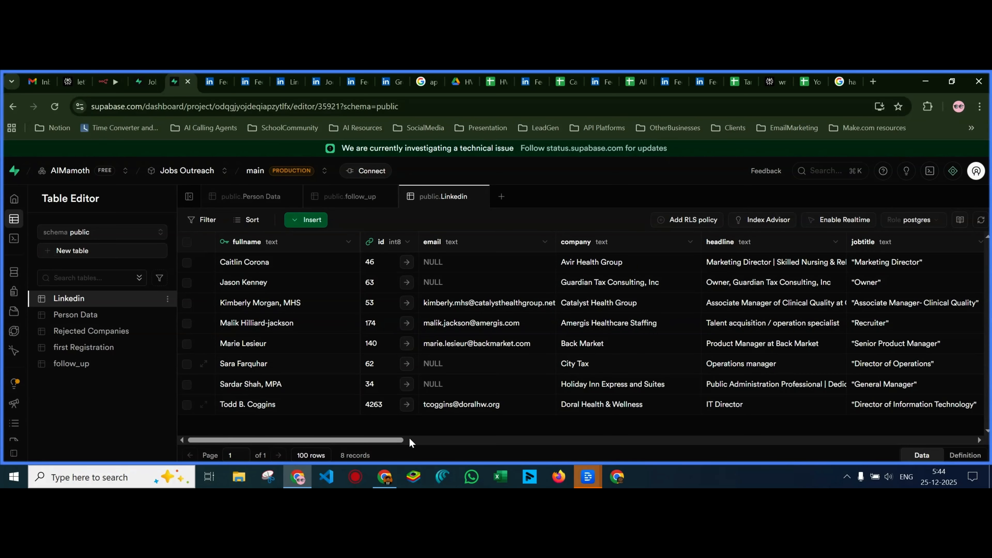
Switch to n8n and review the Edit Fields node and the JSON output of the GetUrls node
click(385, 479)
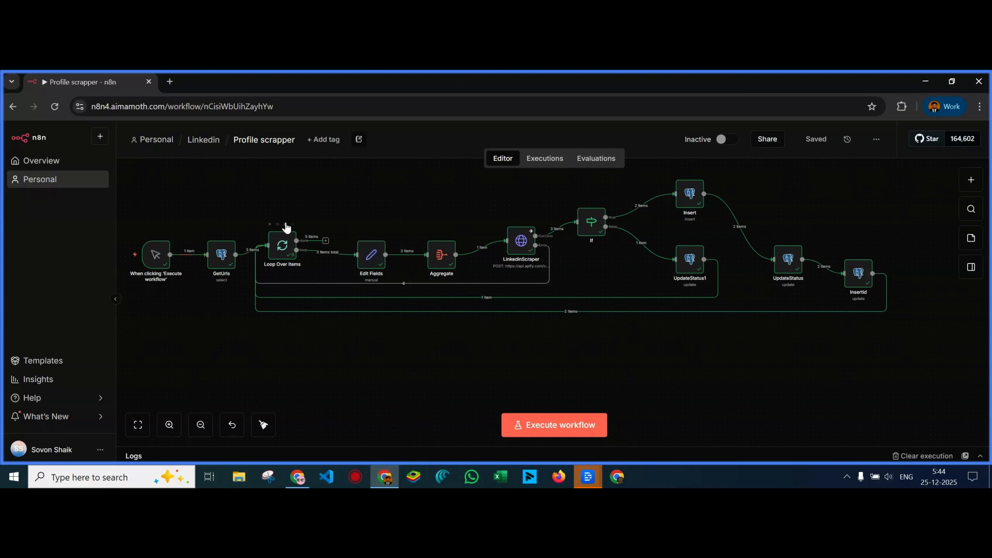
double_click(374, 257)
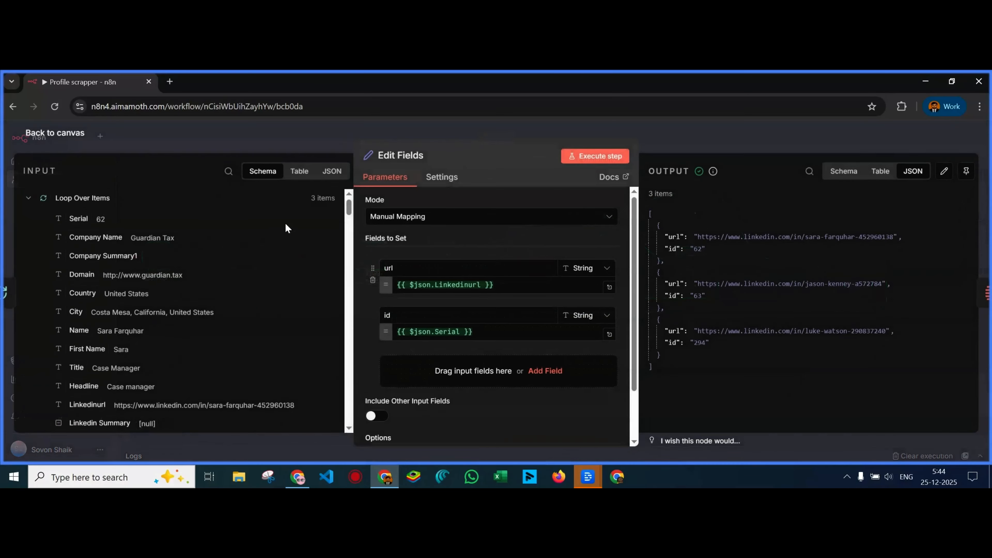
click(163, 138)
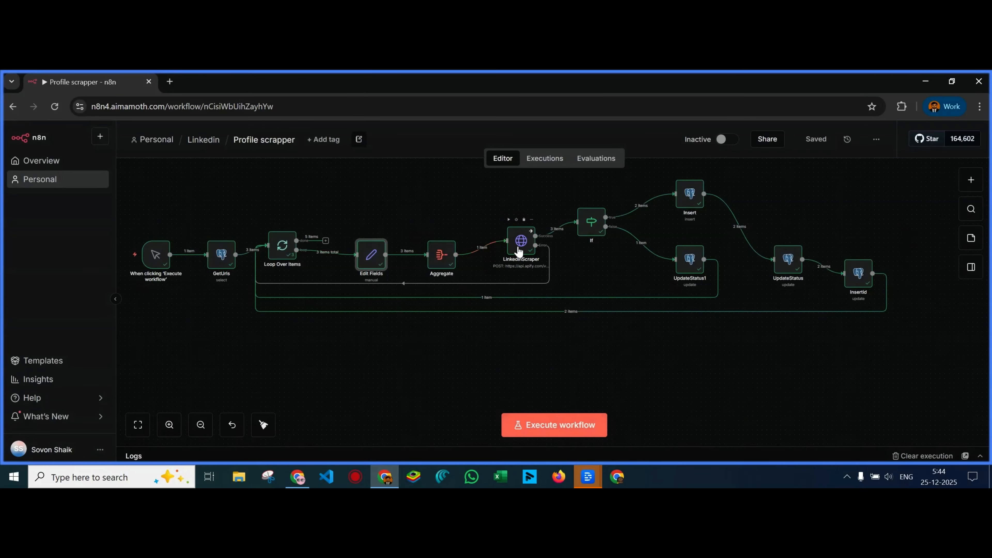
double_click(226, 254)
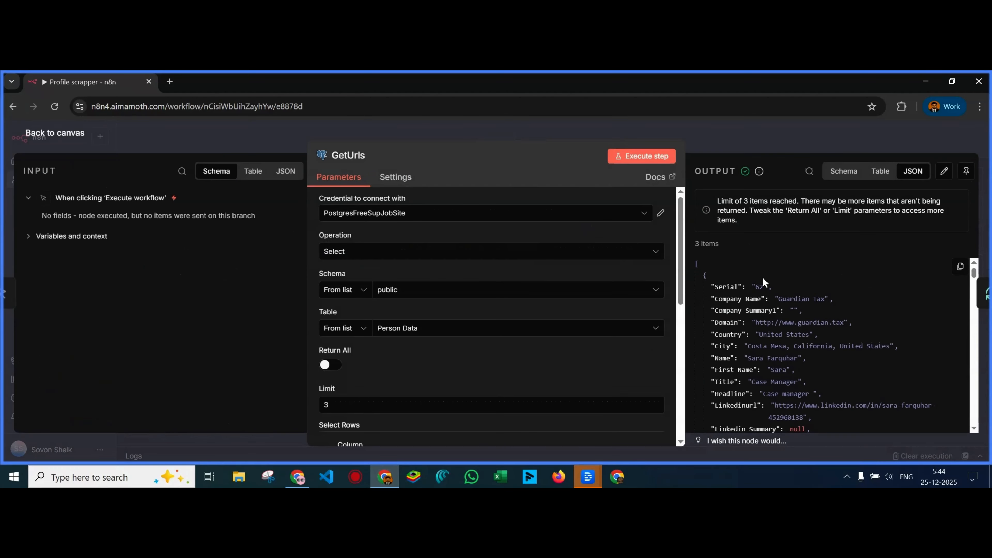
scroll(767, 283, down, 5)
scroll(767, 283, down, 10)
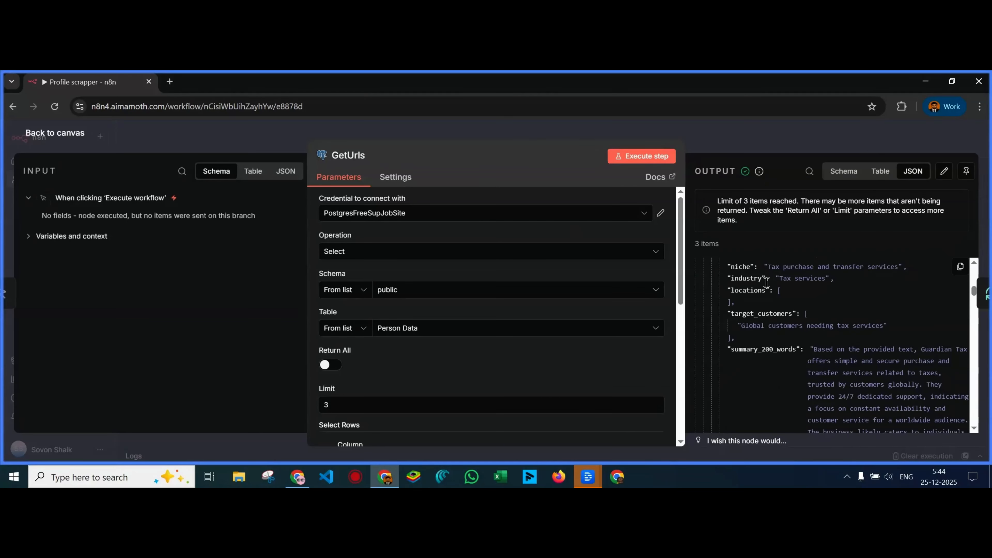
click(416, 130)
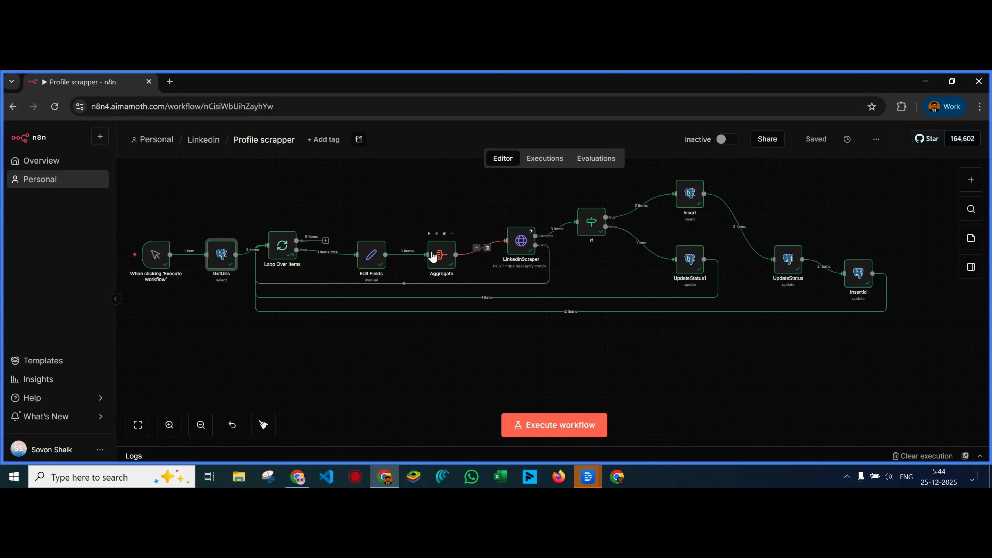
Check the results of the id and url expressions in the Edit Fields node, and return to the canvas
double_click(370, 254)
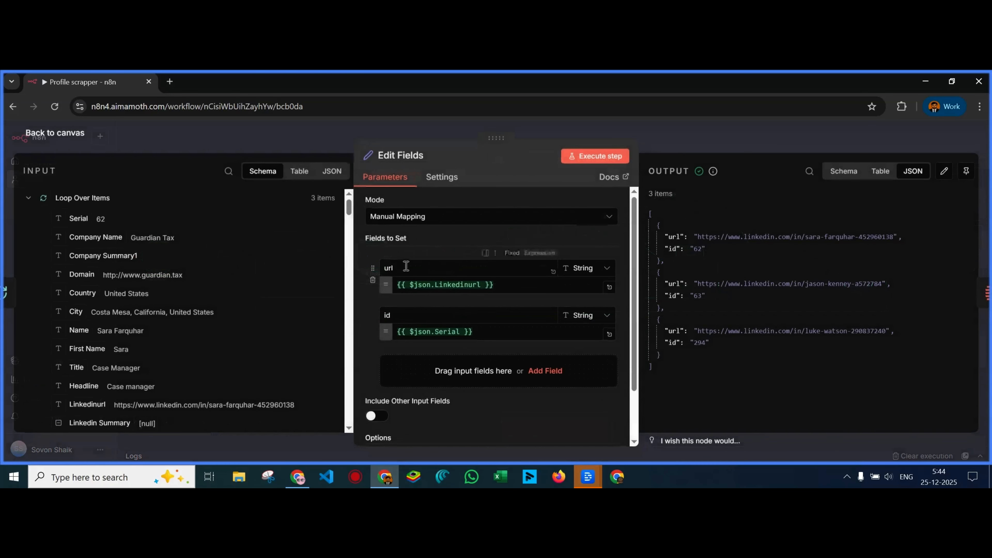
mouse_move(428, 332)
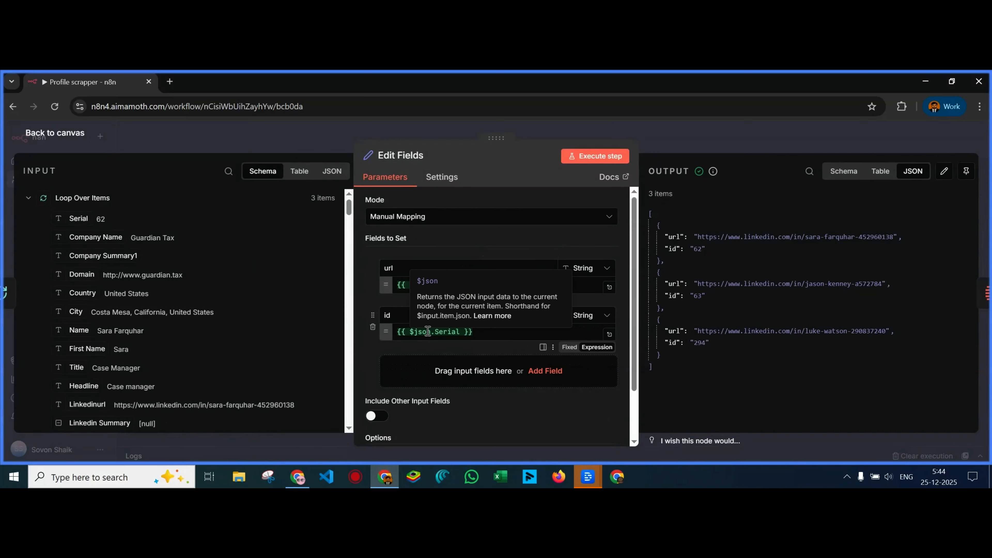
click(477, 333)
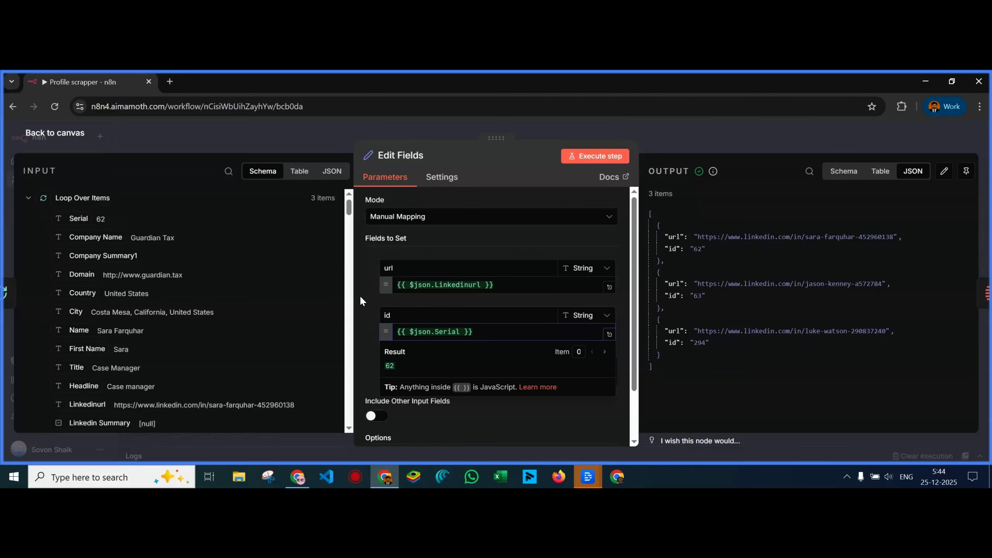
click(496, 285)
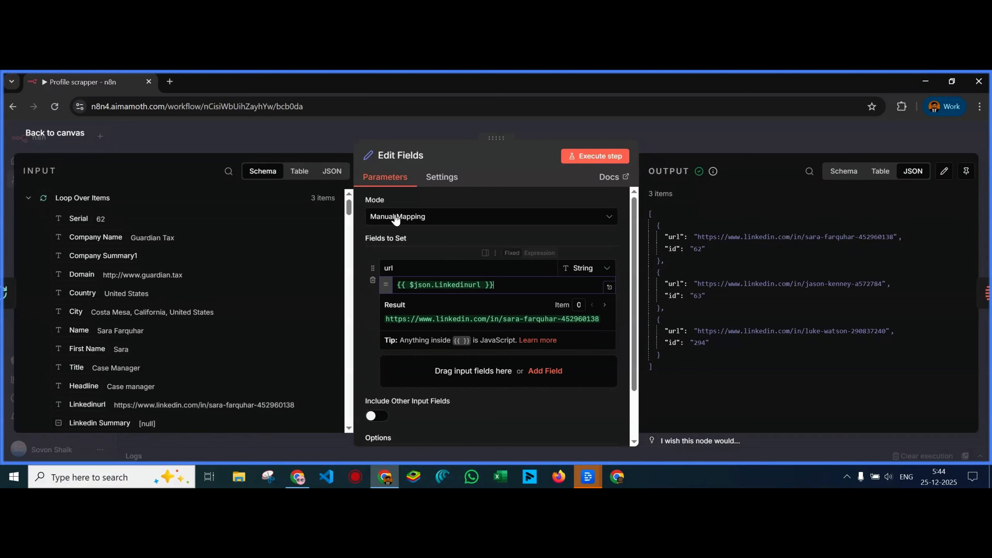
click(239, 124)
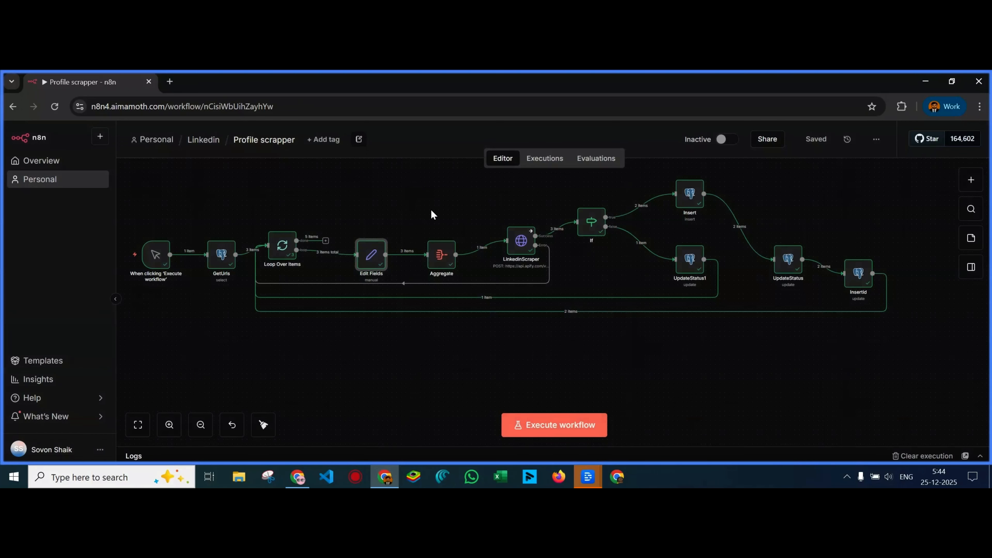
Review the Aggregate node's url and id output and the If node's connections condition, and return to the canvas
double_click(440, 258)
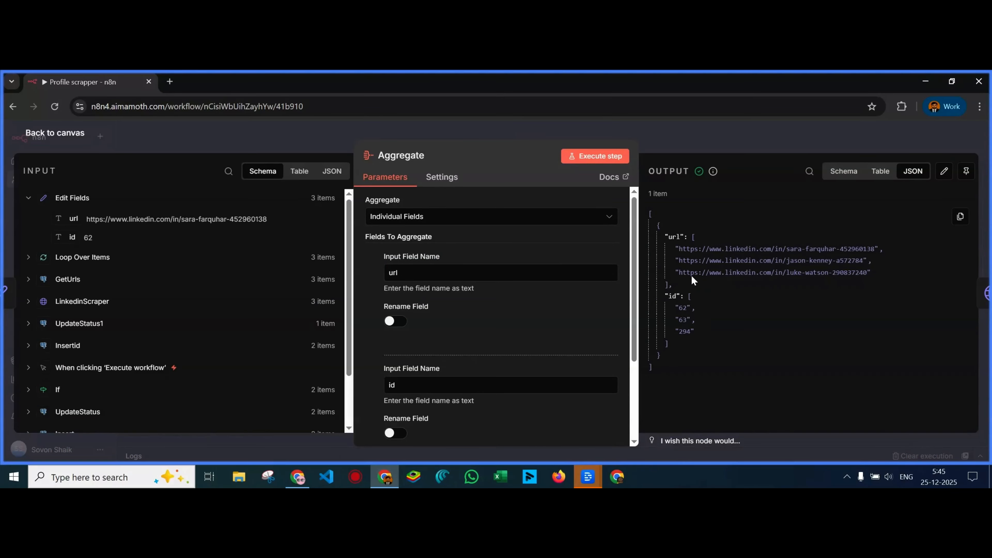
click(251, 131)
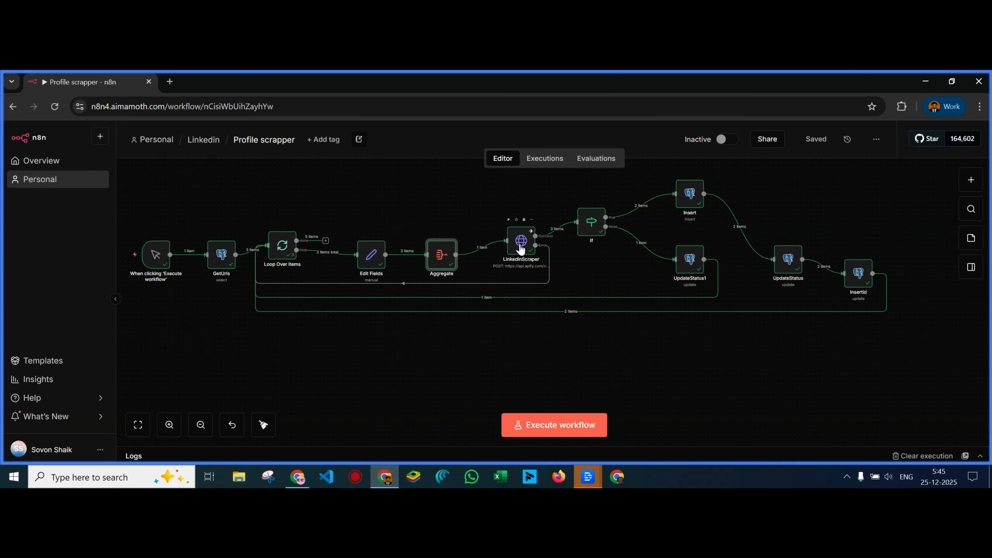
double_click(591, 223)
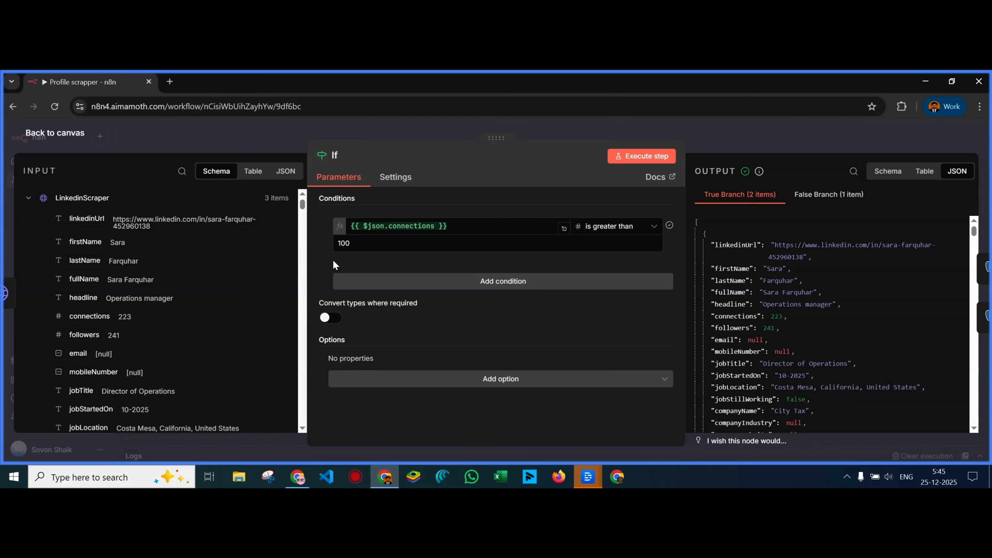
click(273, 140)
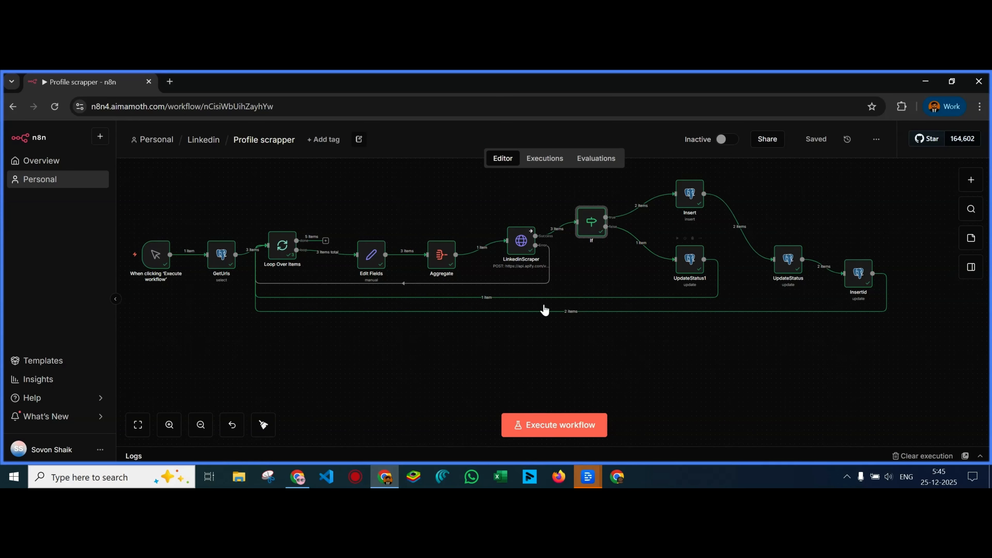
Switch to Supabase and compare the Person Data and Linkedin tables
click(298, 477)
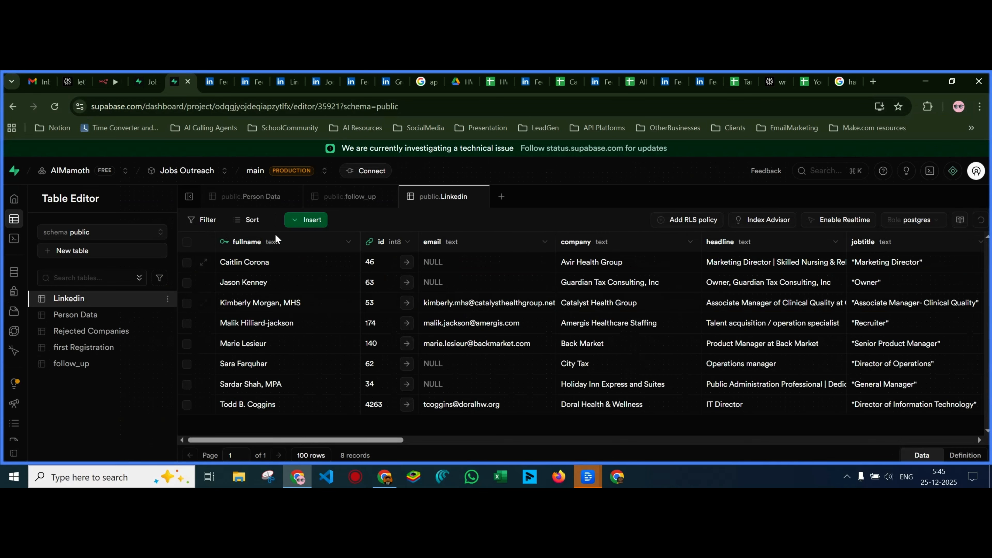
click(271, 197)
click(431, 196)
click(241, 196)
Switch to n8n and rename the UpdateStatus1 node on the If node's false branch as Disqualification
click(387, 474)
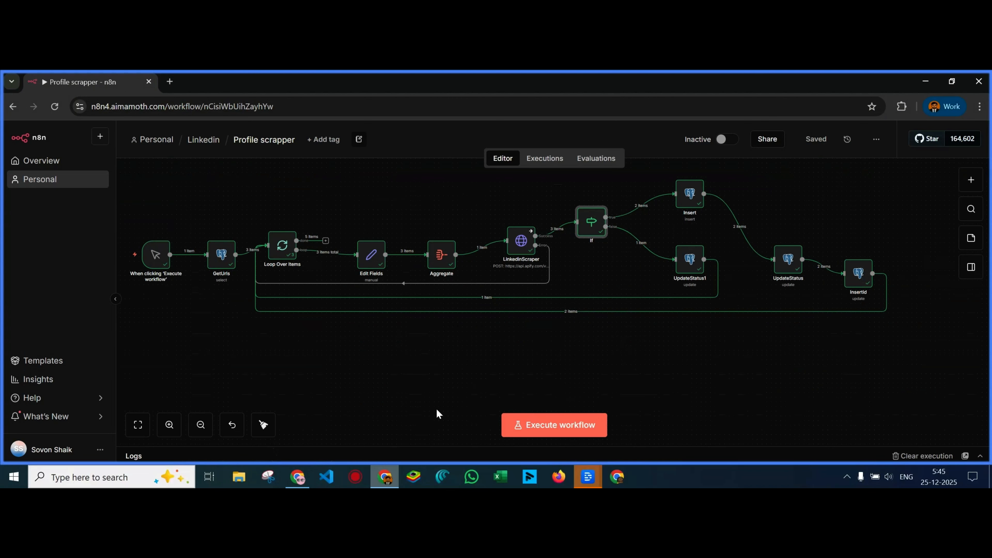
double_click(688, 267)
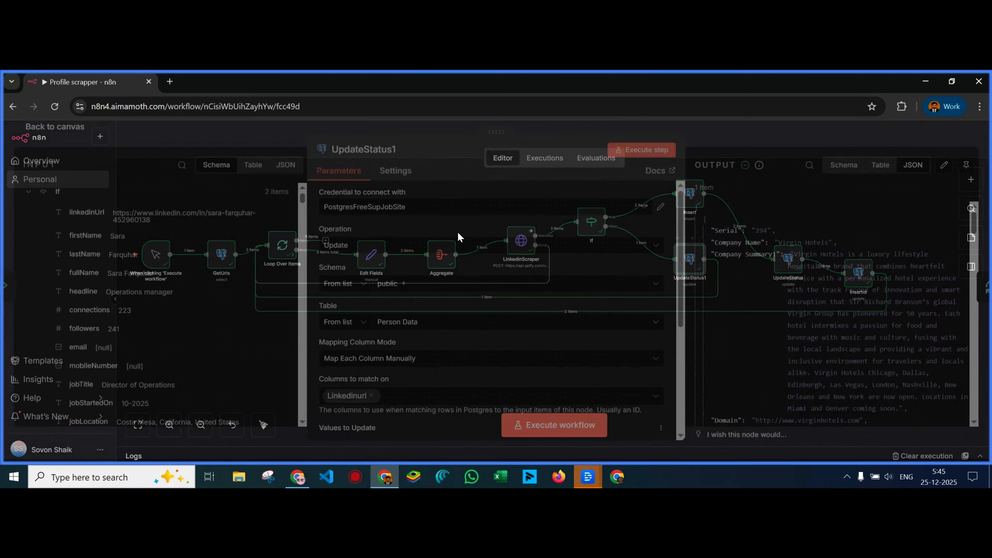
click(379, 157)
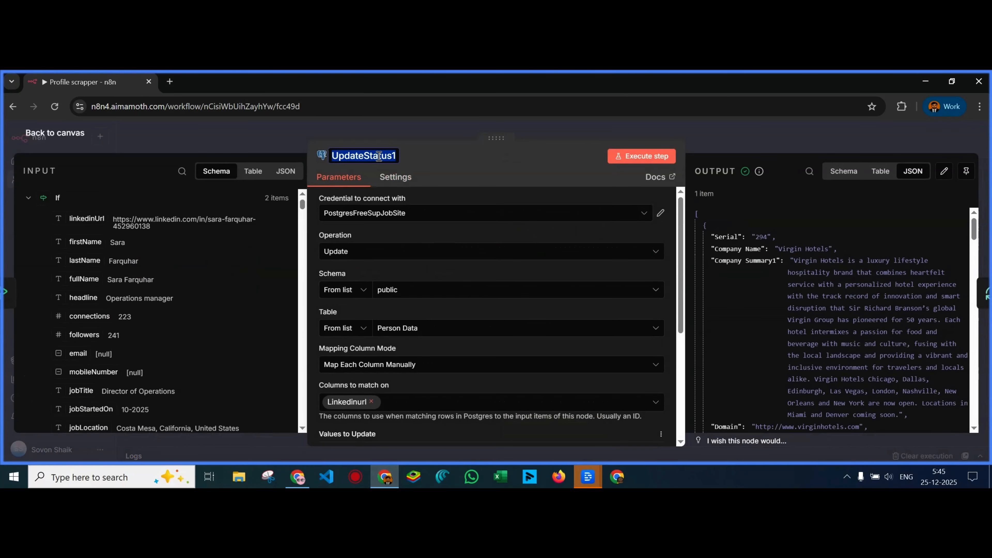
text(Disq)
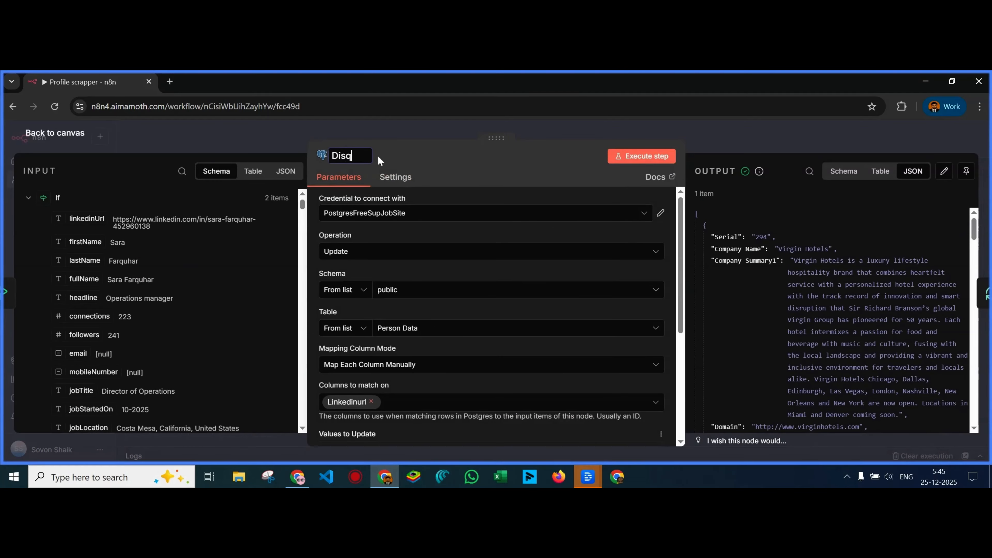
text(ualificatio)
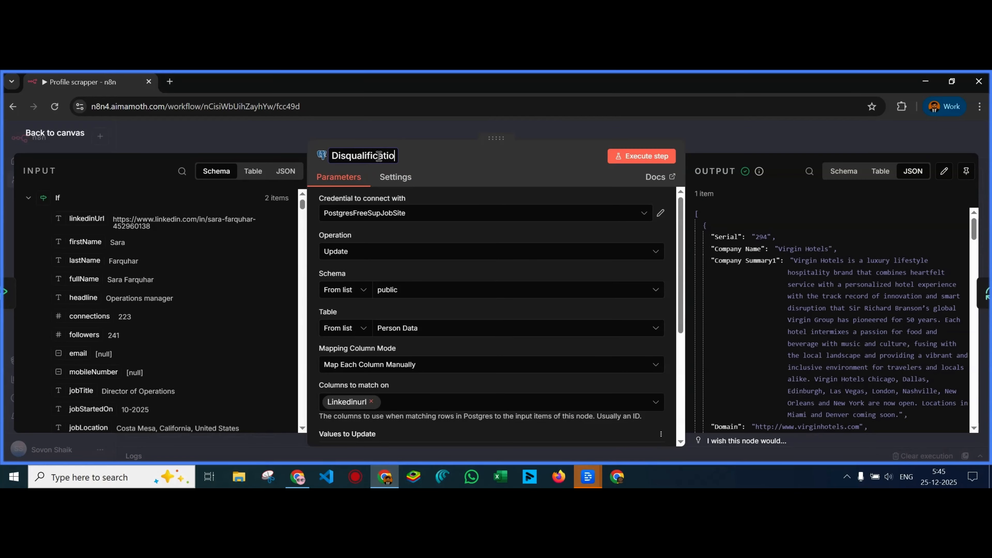
text(n)
key(Return)
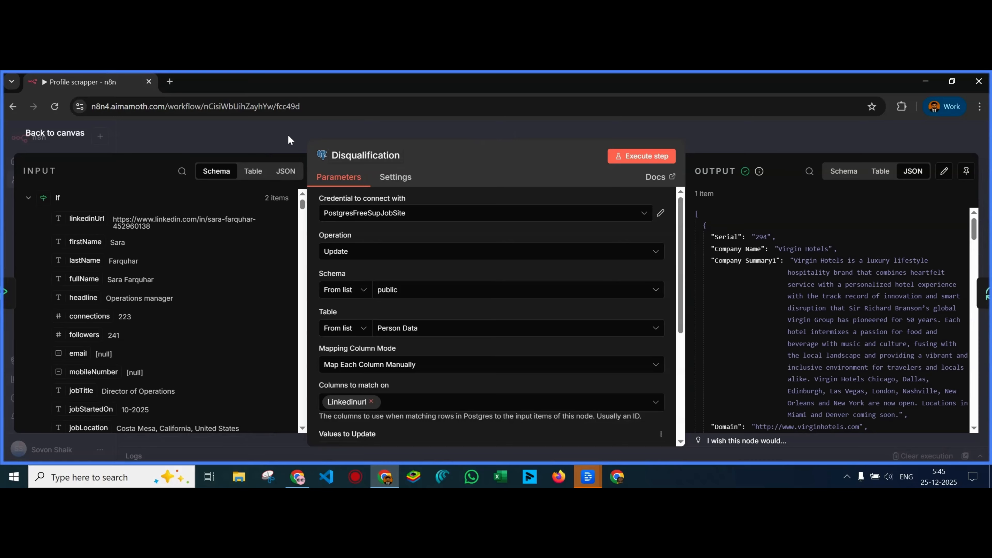
Rename the Insert node on the If node's true branch as LinkedinInsert and return to the canvas
click(290, 139)
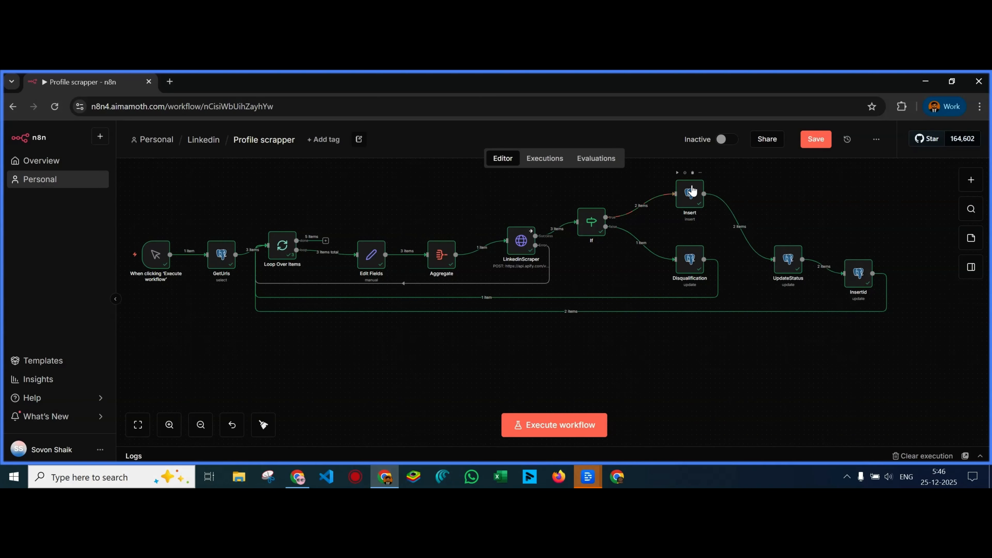
double_click(685, 203)
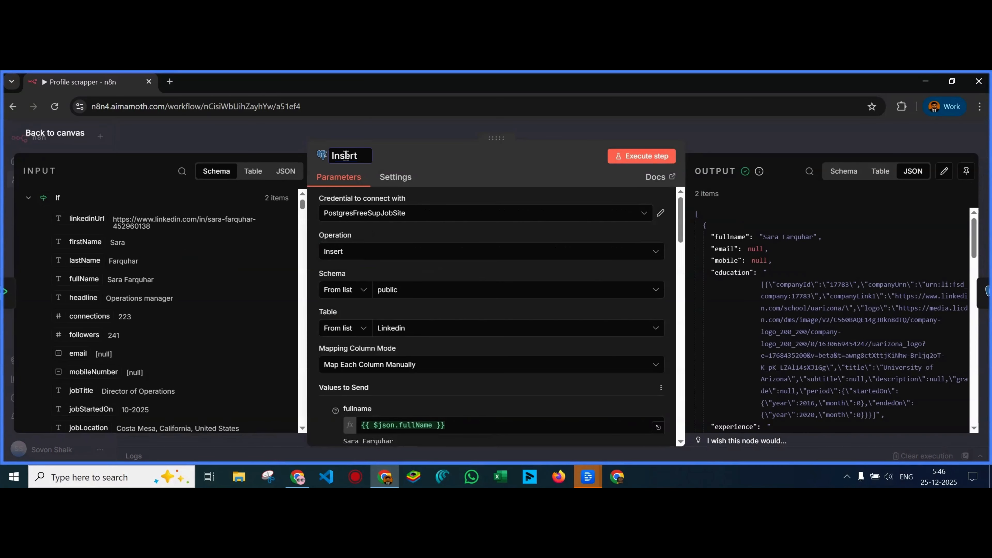
text(Linkedin)
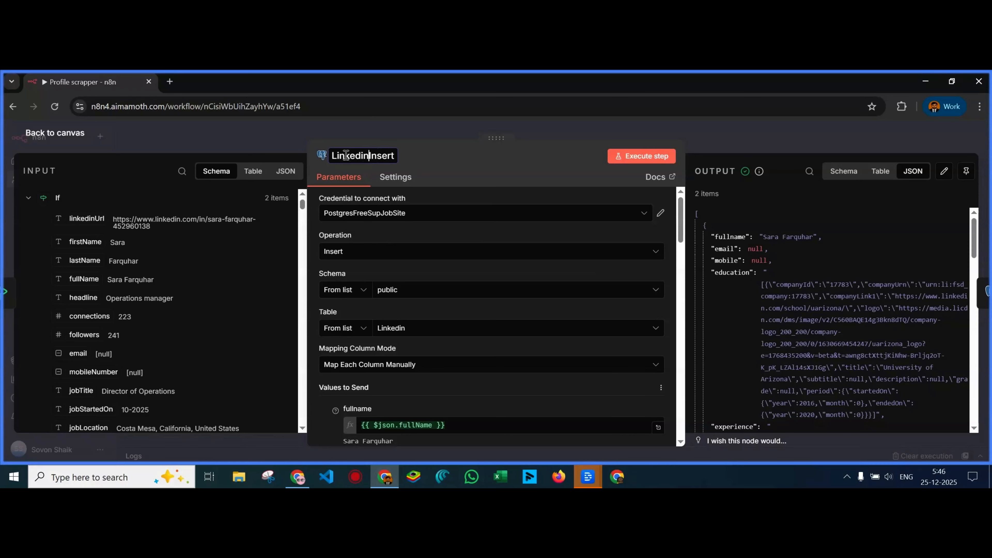
key(Return)
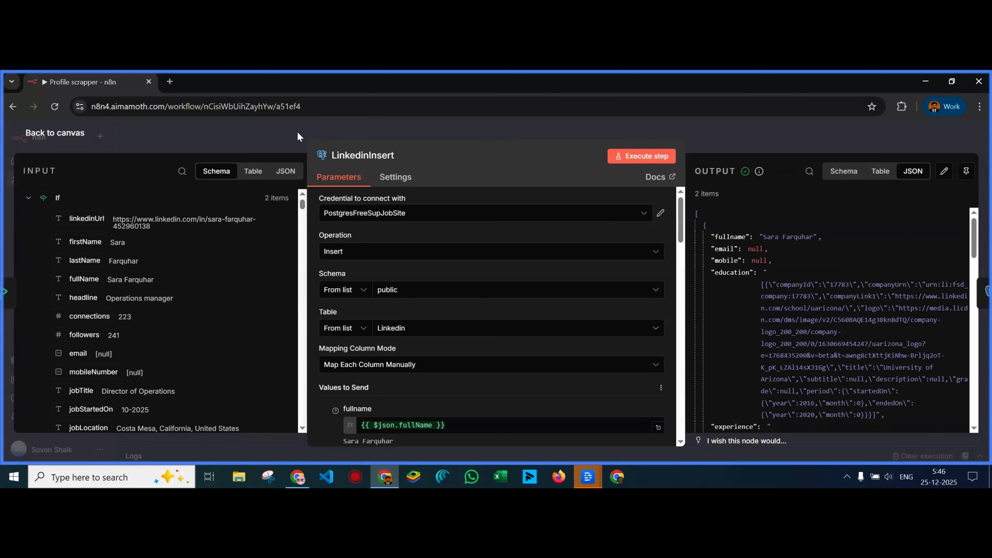
click(300, 137)
Review the UpdateStatus node's Linkedinurl match and linkedin_scraping_status value, compare them with Person Data in Supabase, and return to the n8n canvas
drag(788, 257, 784, 249)
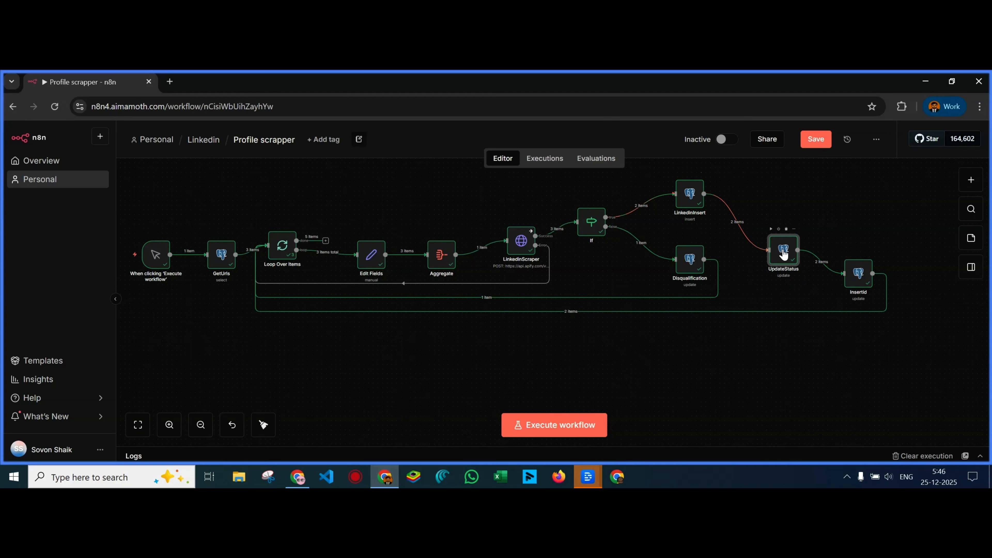
double_click(783, 252)
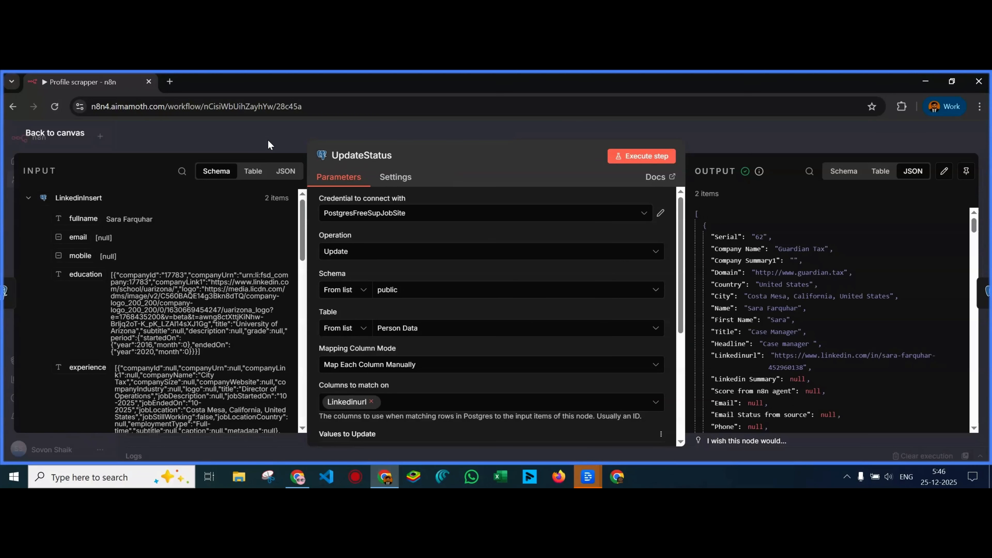
scroll(401, 347, down, 4)
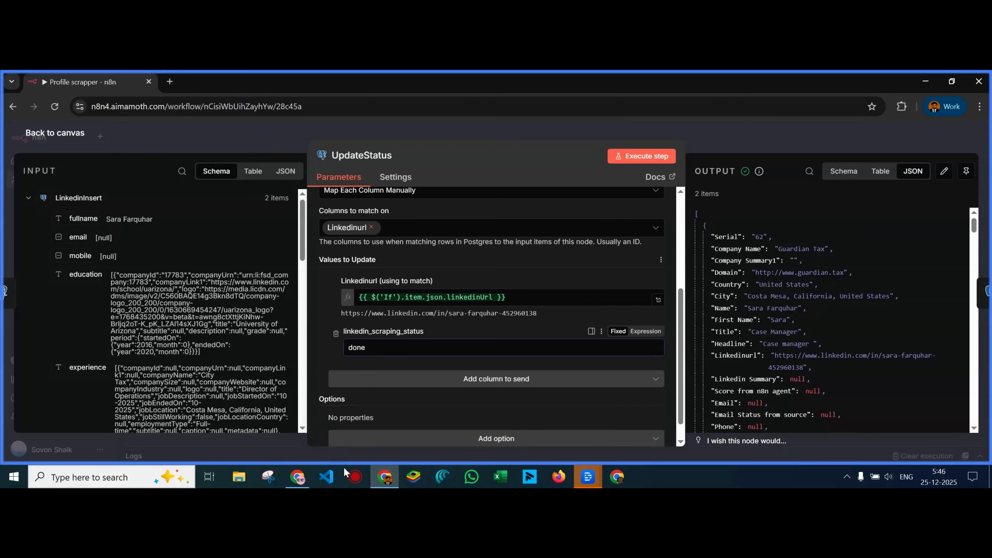
click(298, 477)
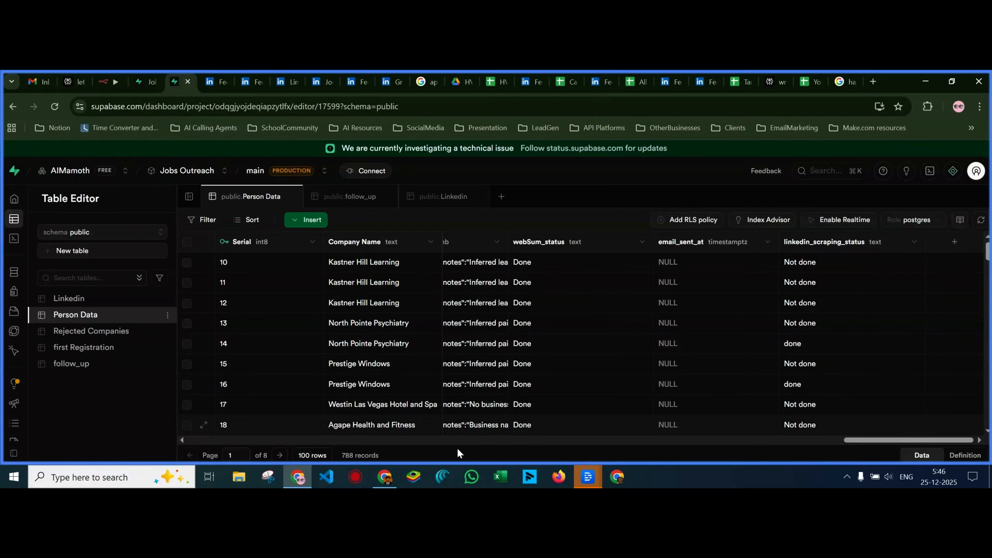
click(385, 477)
key(Escape)
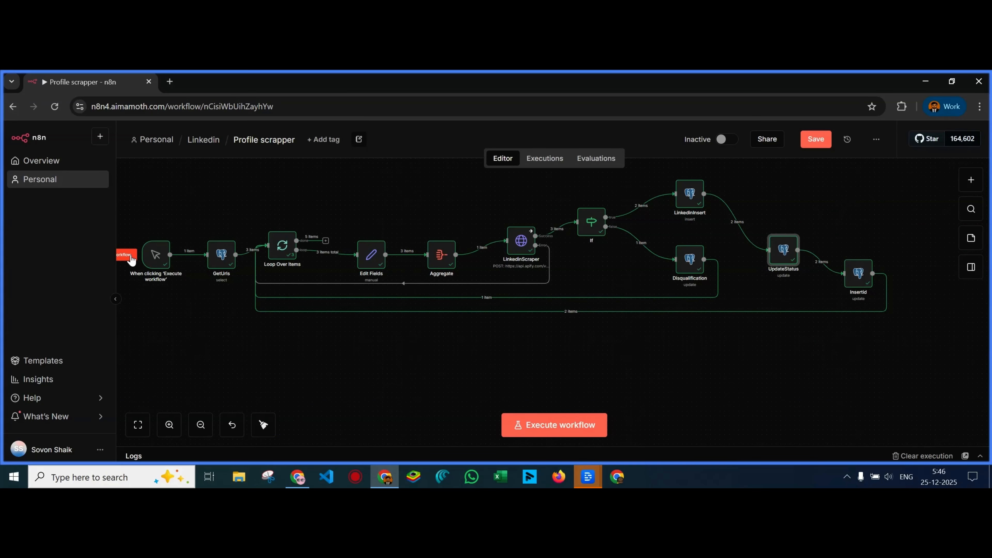
click(131, 258)
drag(782, 249, 778, 244)
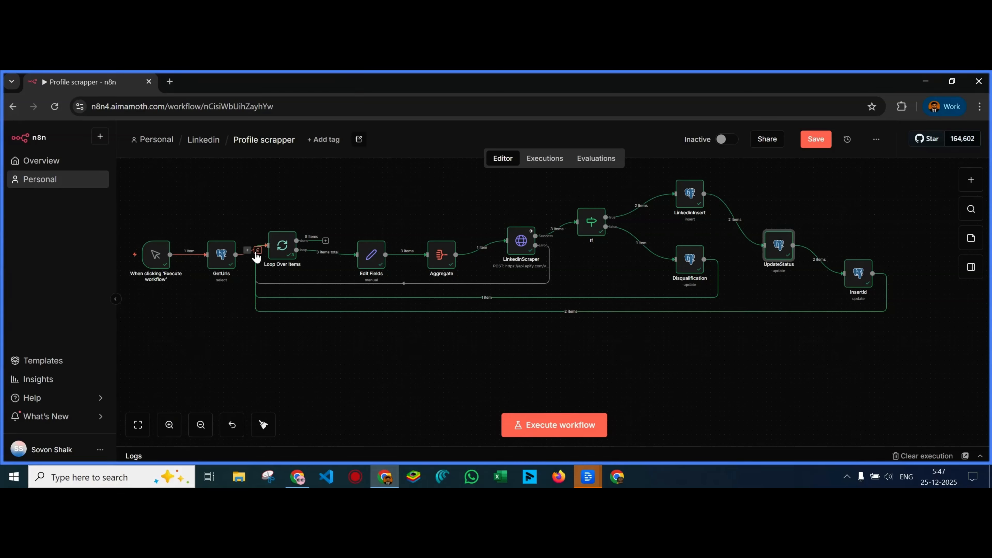
Set the row limit of the GetUrls node to 20 and return to the canvas
scroll(297, 382, left, 5)
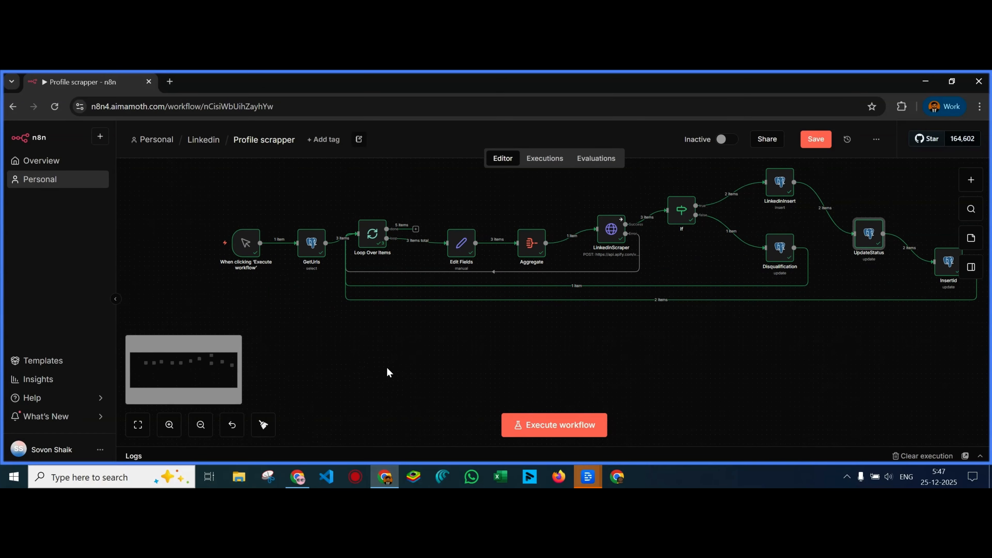
click(311, 245)
double_click(310, 244)
scroll(374, 371, down, 3)
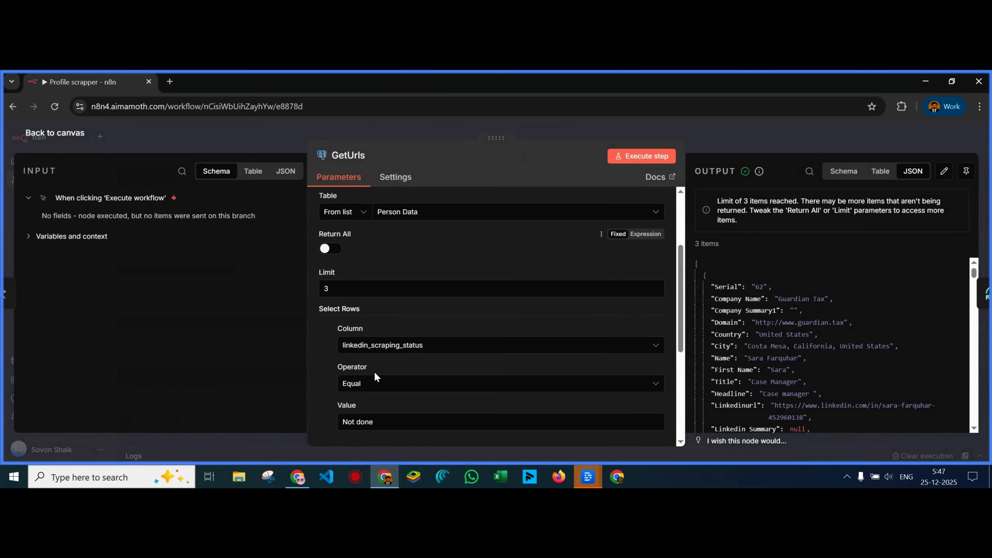
drag(334, 288, 310, 291)
text(10)
key(Escape)
click(454, 195)
Set the Loop Over Items node's batch size to 20, return to the canvas and save the workflow
click(374, 234)
double_click(374, 235)
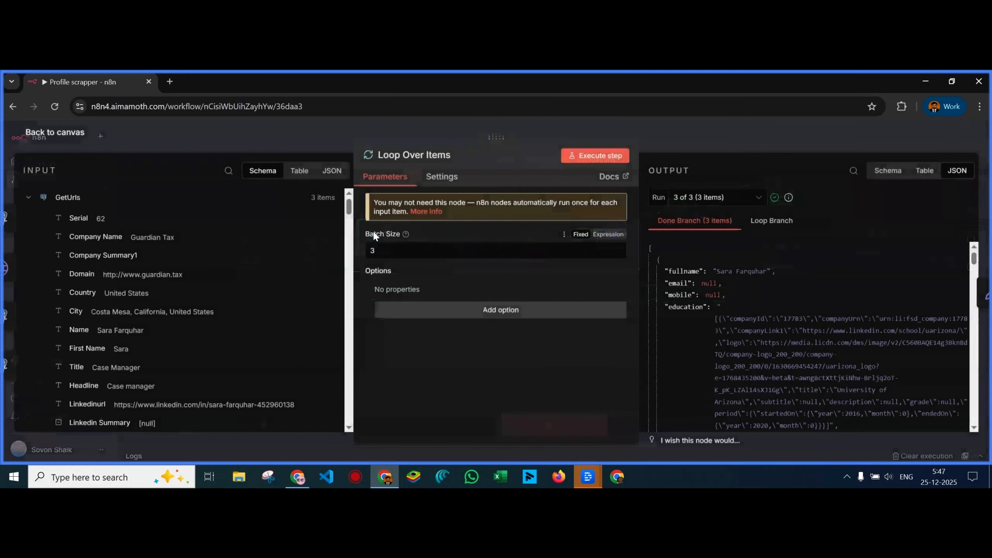
drag(376, 251, 358, 253)
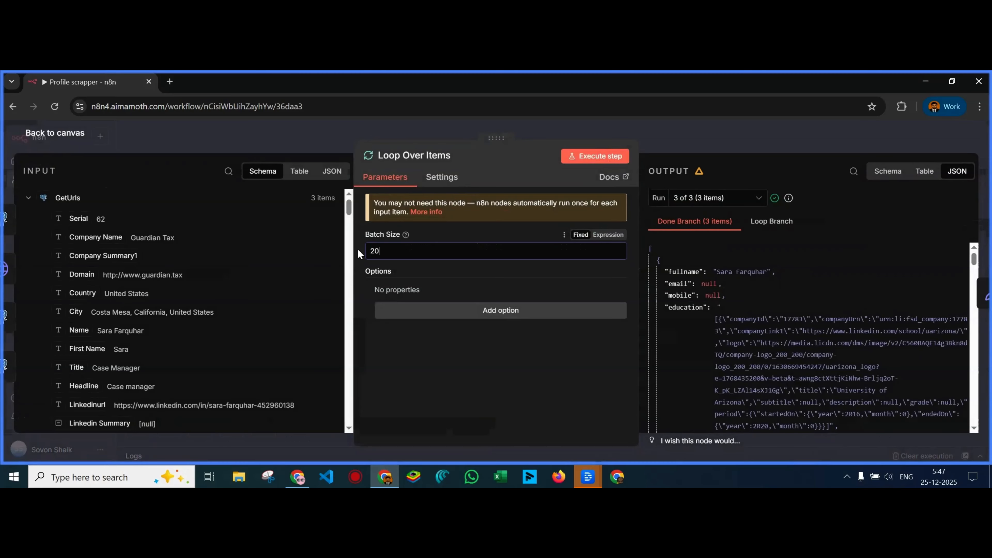
click(237, 144)
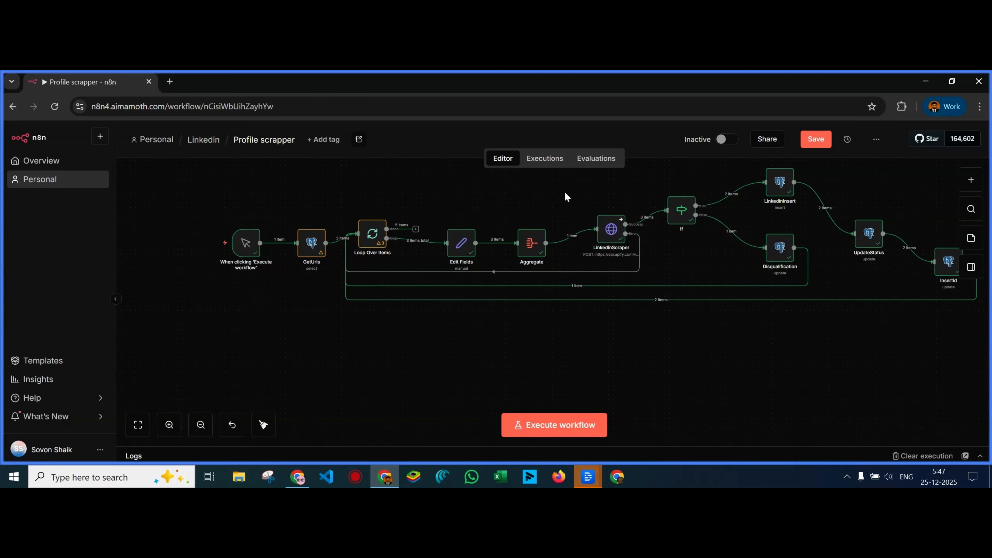
click(816, 146)
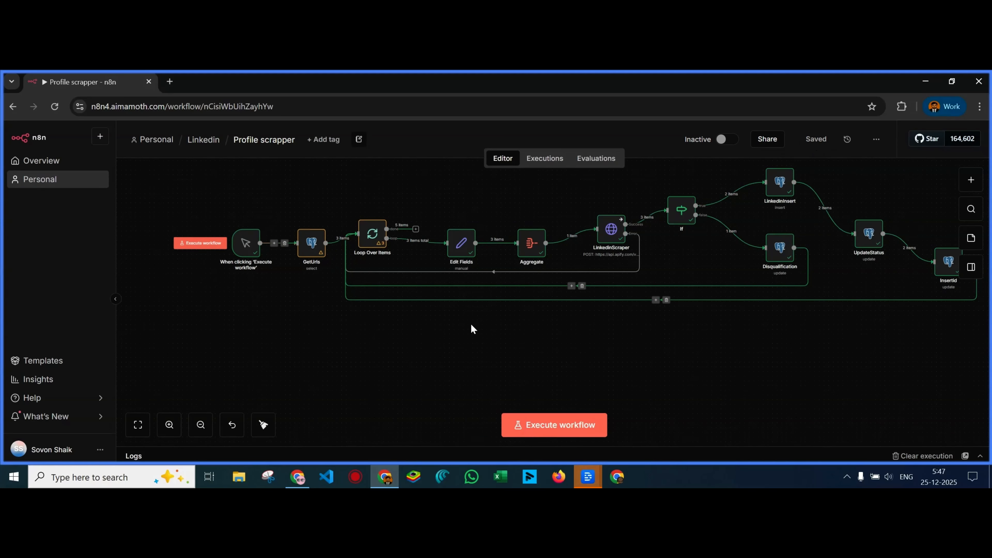
drag(608, 342, 566, 352)
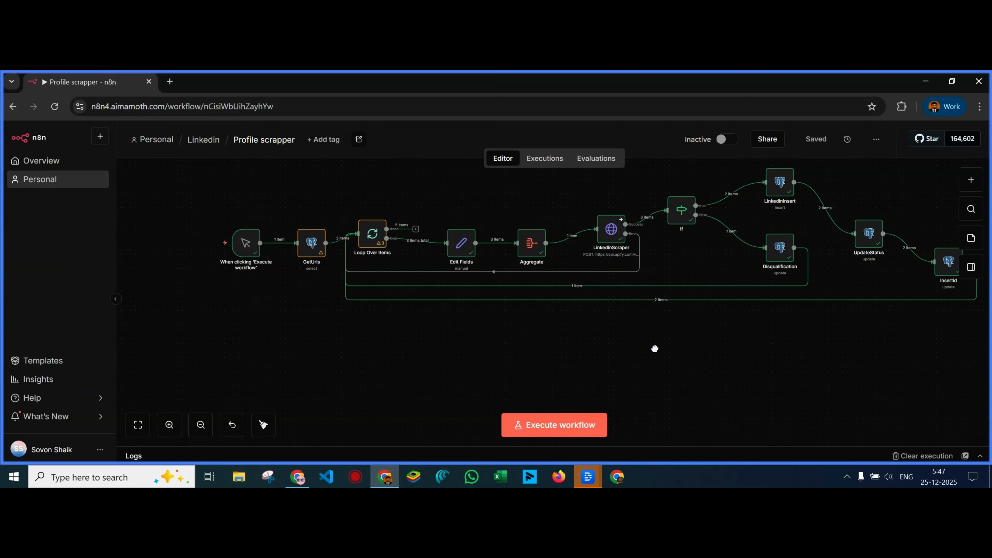
drag(655, 347, 594, 361)
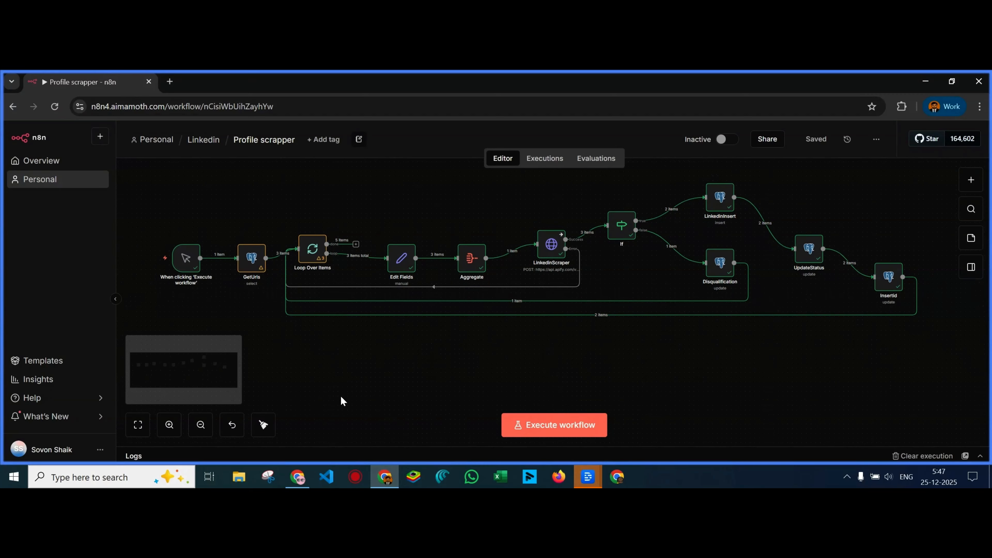
Switch to Supabase and add an int4 column named row_count to the Linkedin table, with Is Identity enabled
click(298, 476)
click(443, 196)
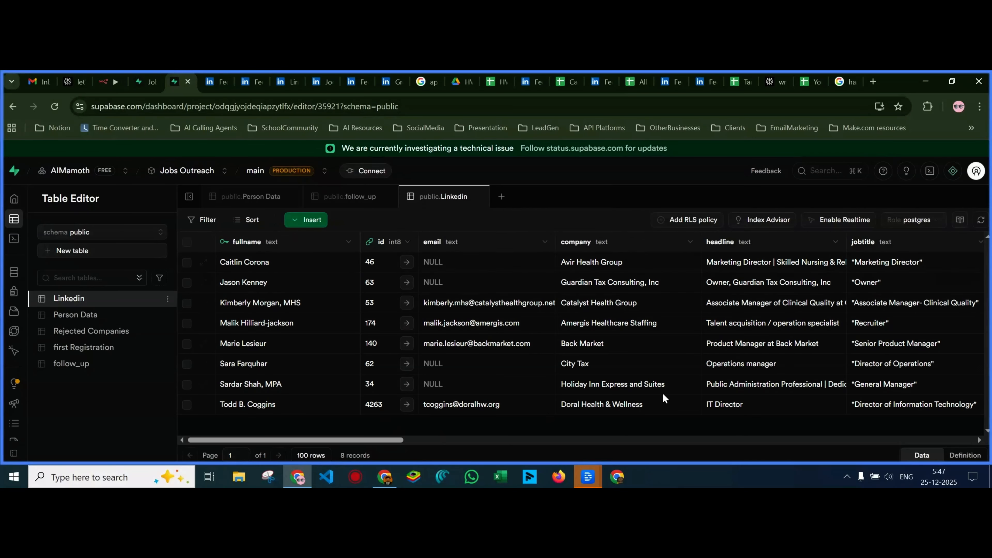
drag(397, 440, 969, 441)
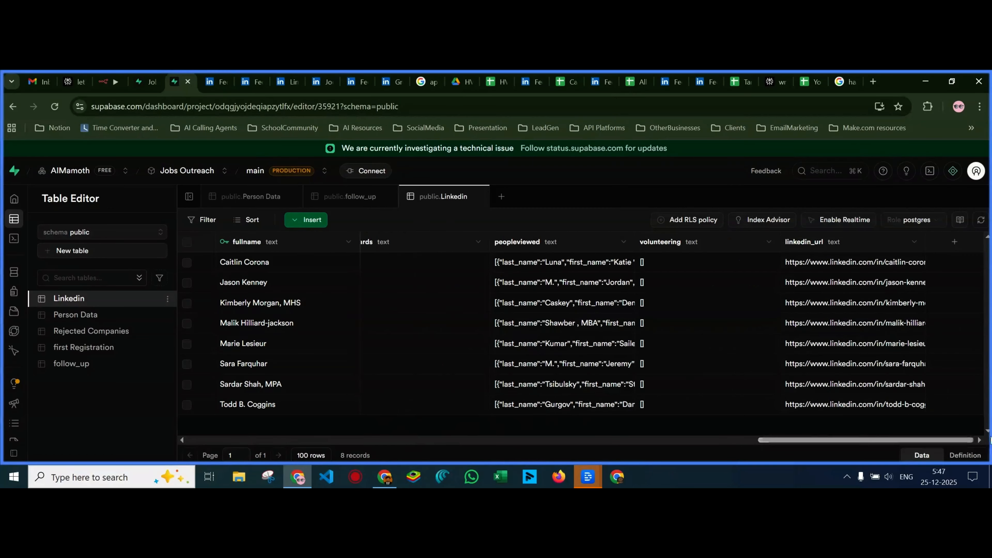
click(954, 241)
text(row_count)
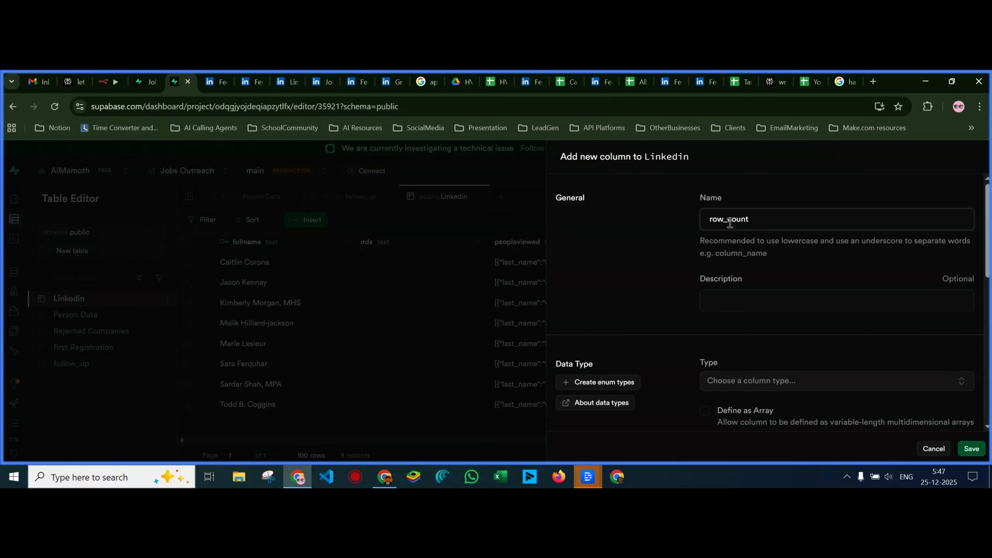
scroll(744, 280, down, 3)
click(743, 265)
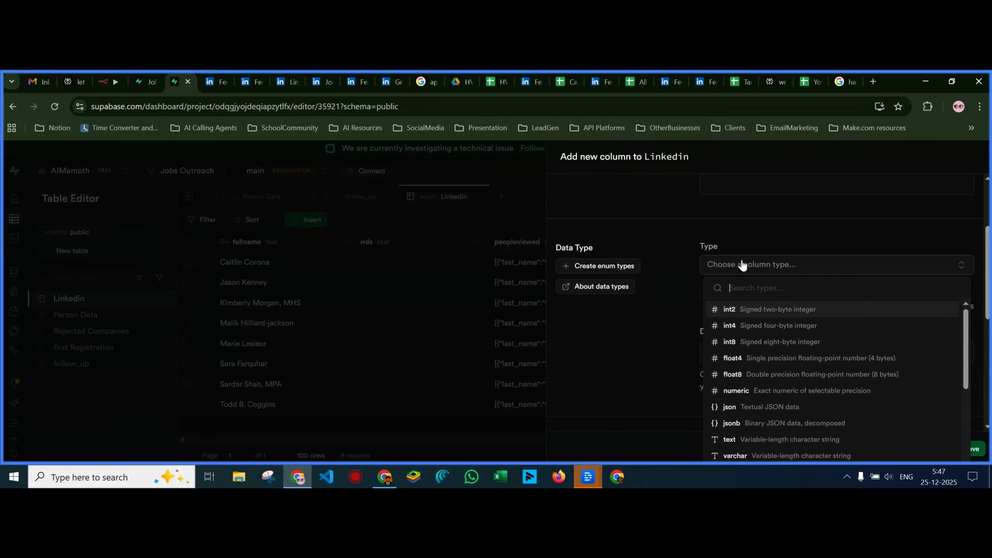
click(766, 326)
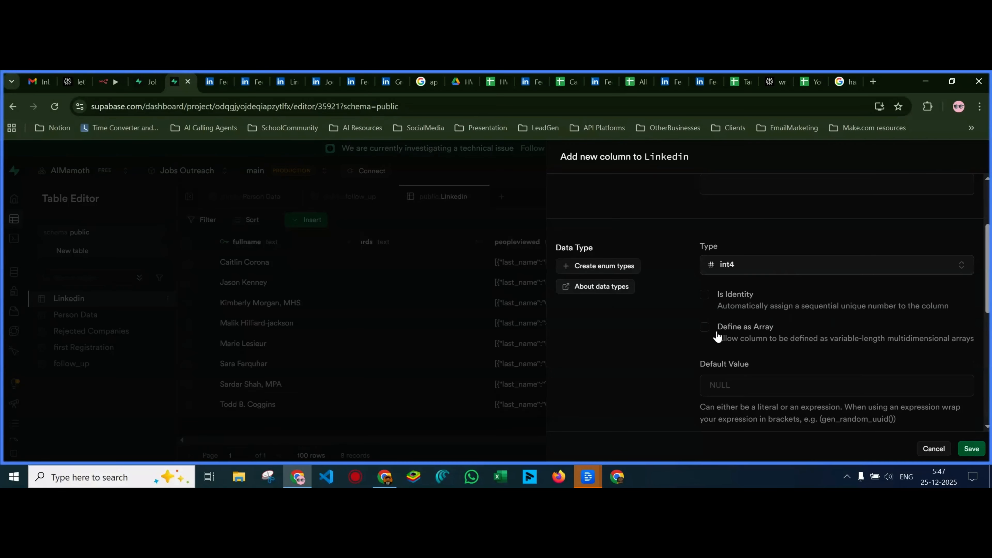
scroll(693, 343, down, 1)
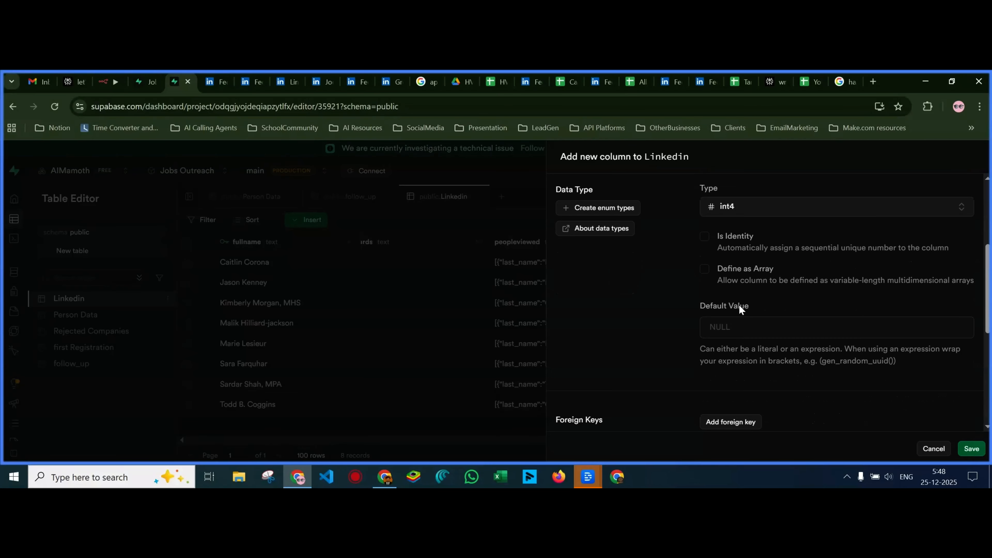
click(706, 237)
scroll(784, 330, down, 4)
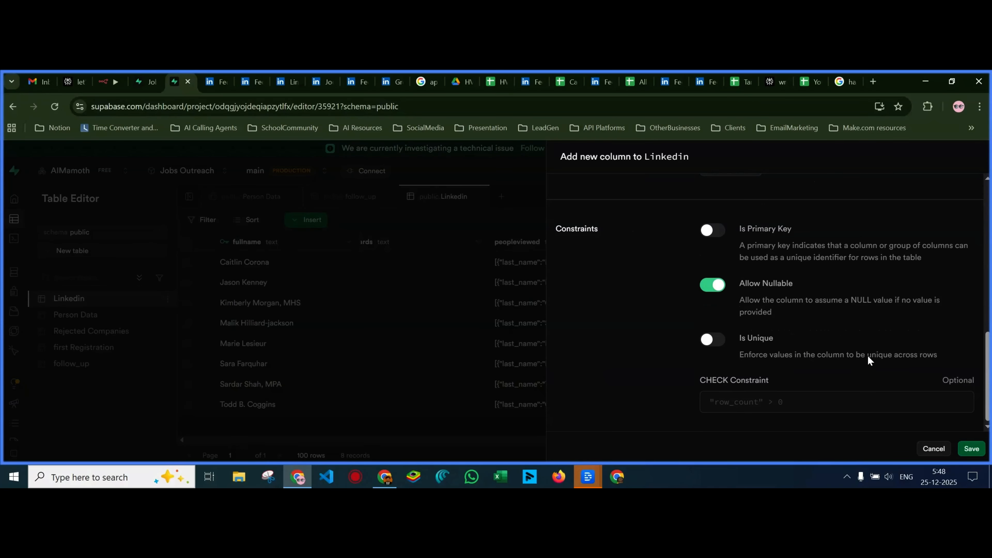
click(971, 449)
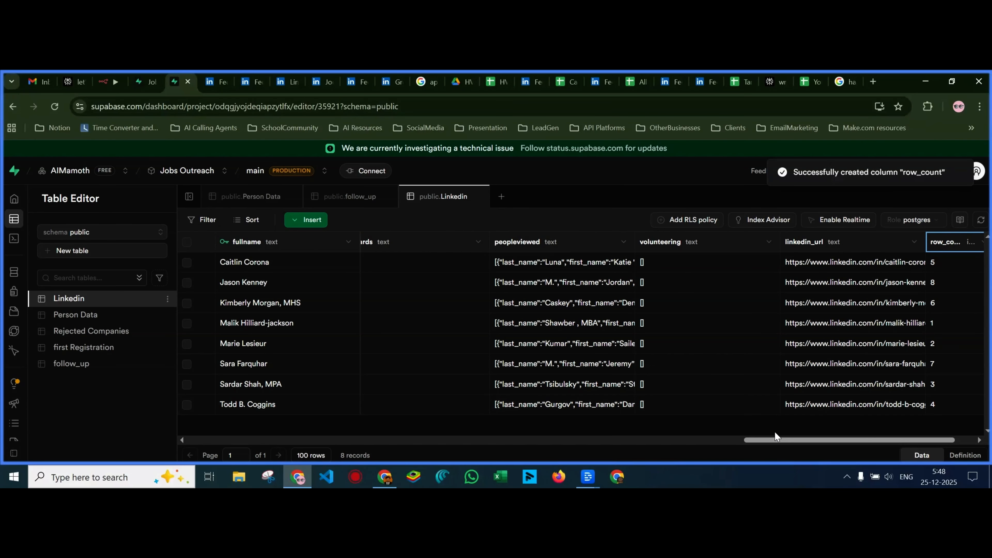
Move the row_count column of the Linkedin table between the fullname and id columns
drag(776, 441, 818, 441)
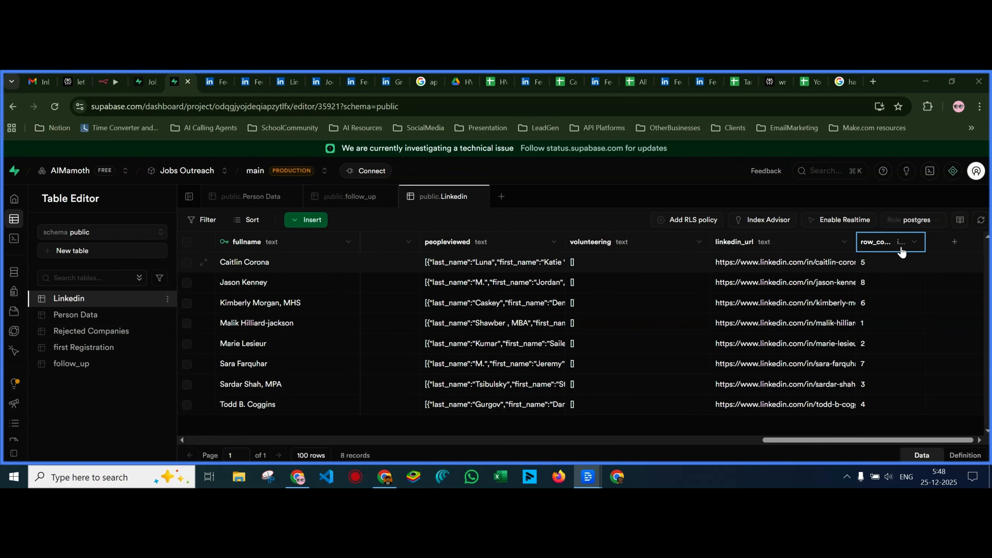
drag(905, 243, 411, 239)
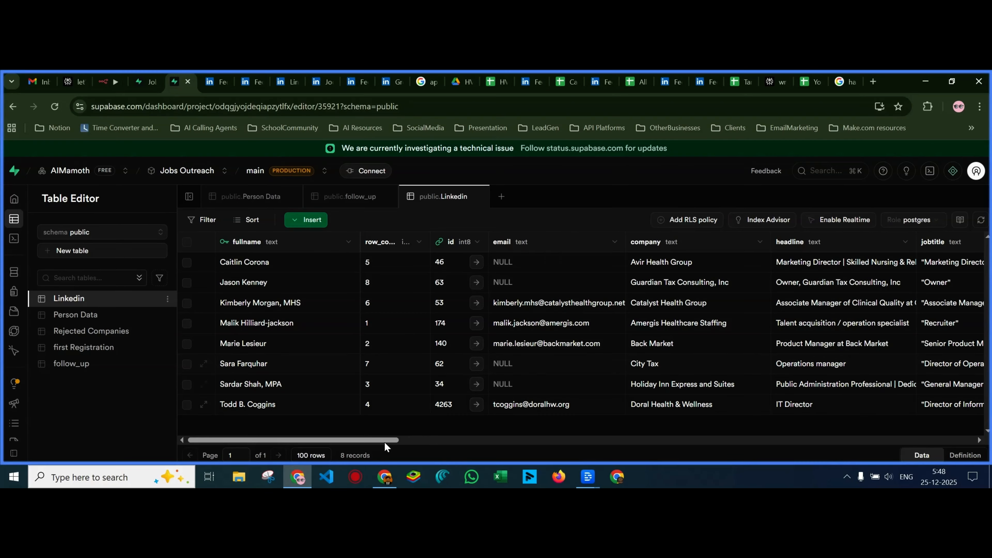
Switch to n8n and execute the Profile scrapper workflow, letting the run finish
click(384, 477)
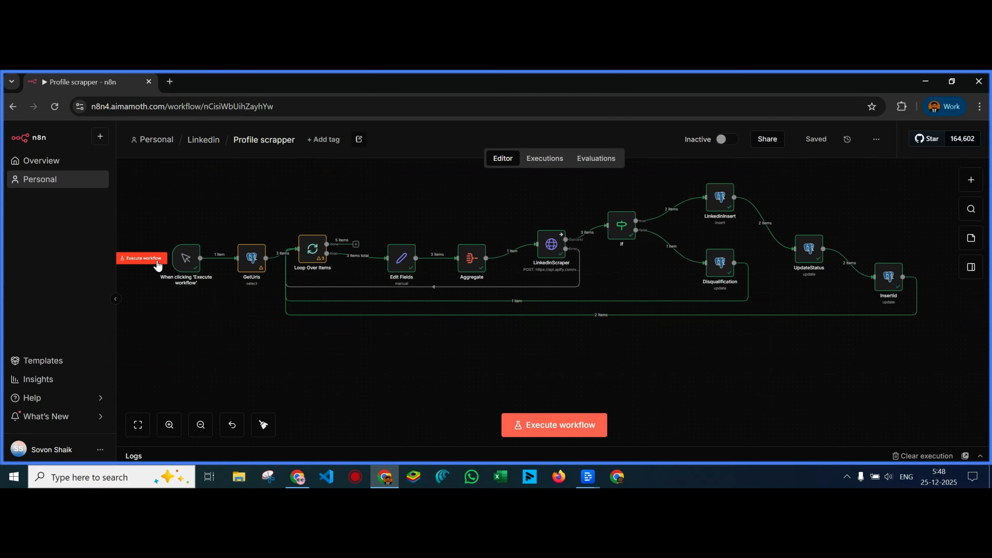
click(154, 259)
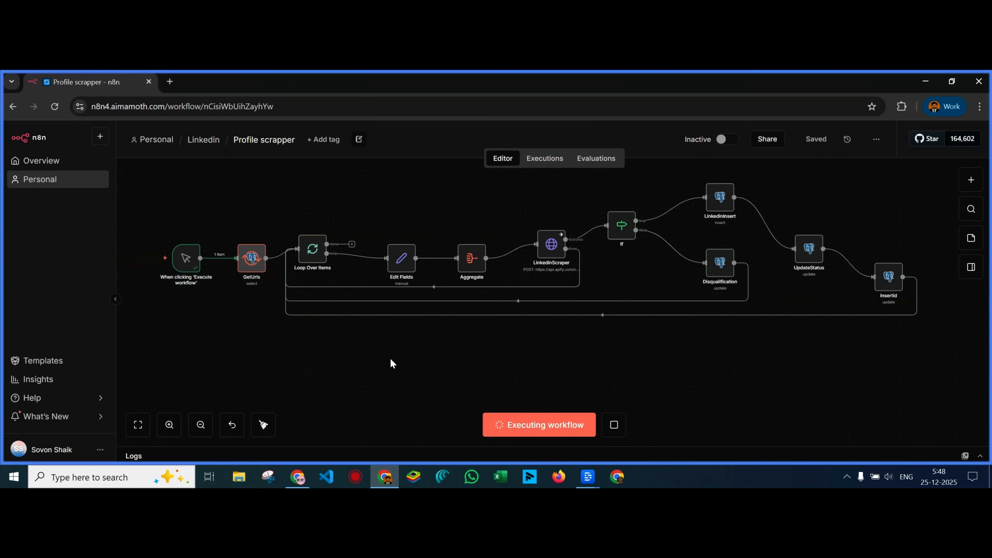
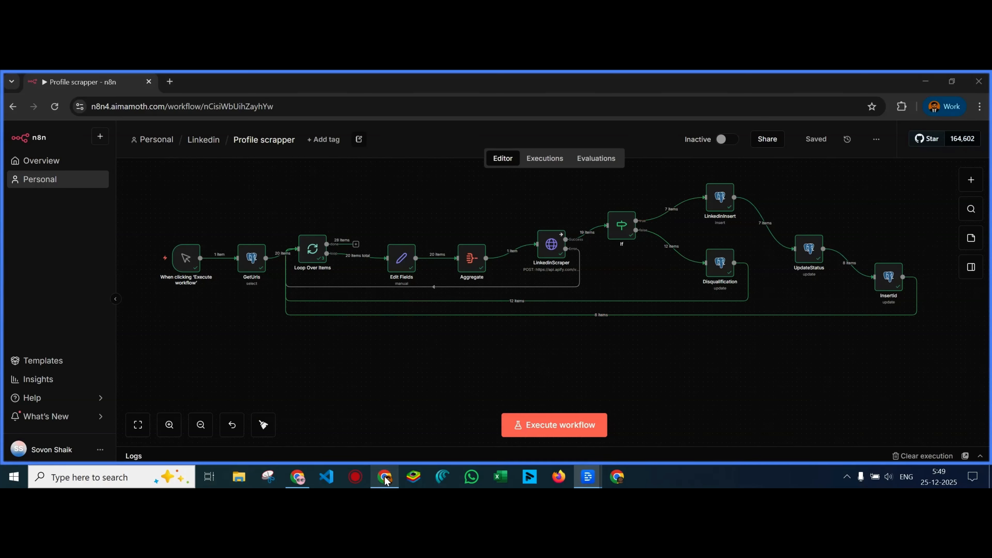
mouse_move(385, 480)
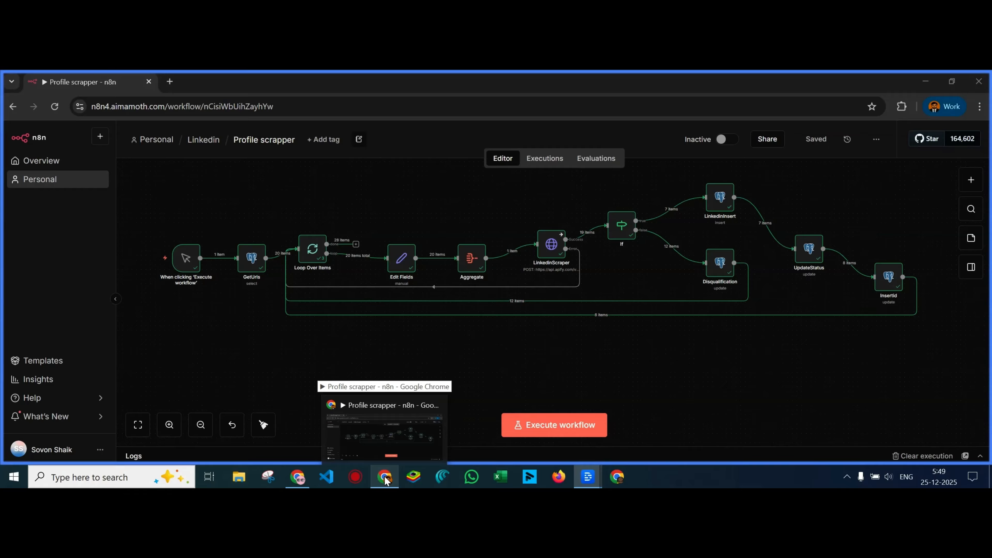
Switch to Supabase and review the stored profiles in the Linkedin table in ascending row_count order
click(297, 477)
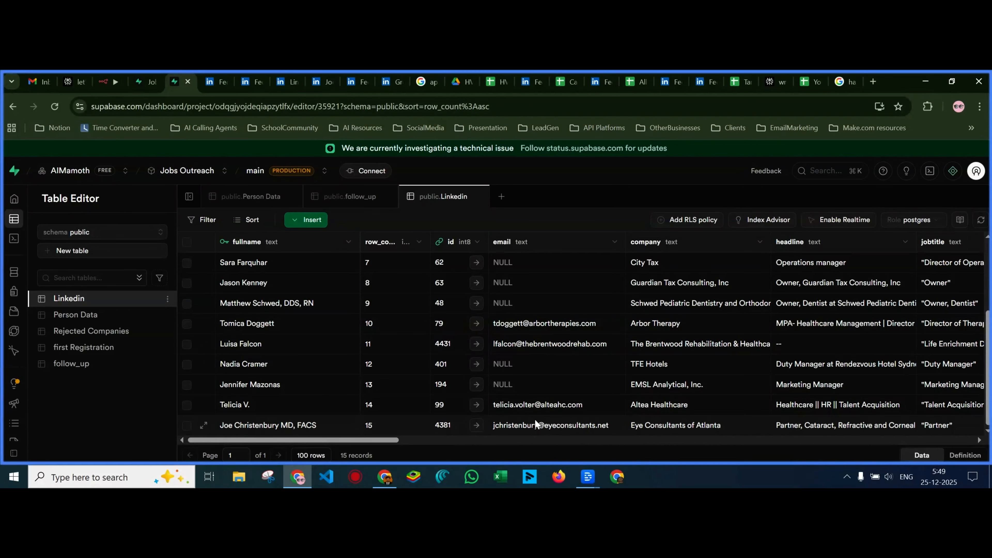
scroll(508, 360, up, 3)
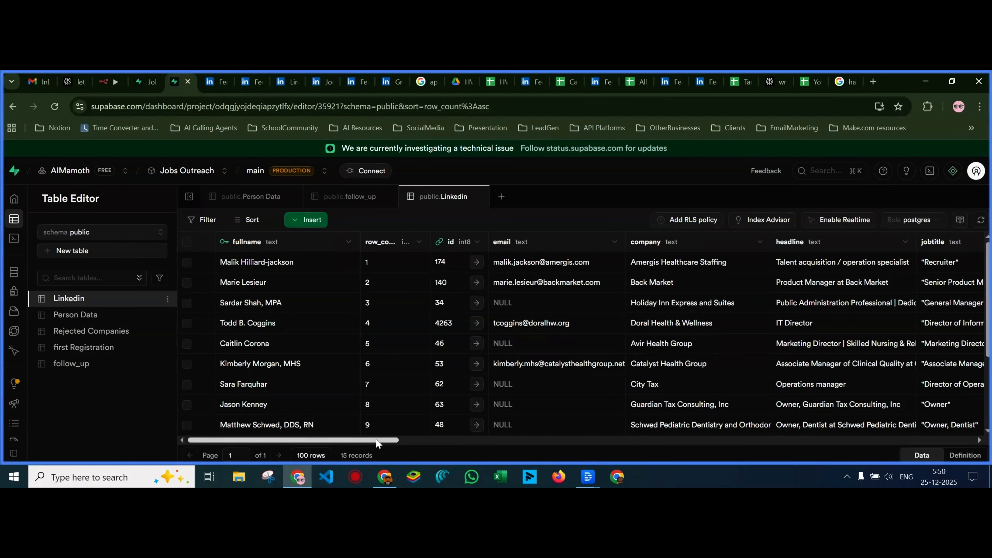
drag(377, 442, 476, 445)
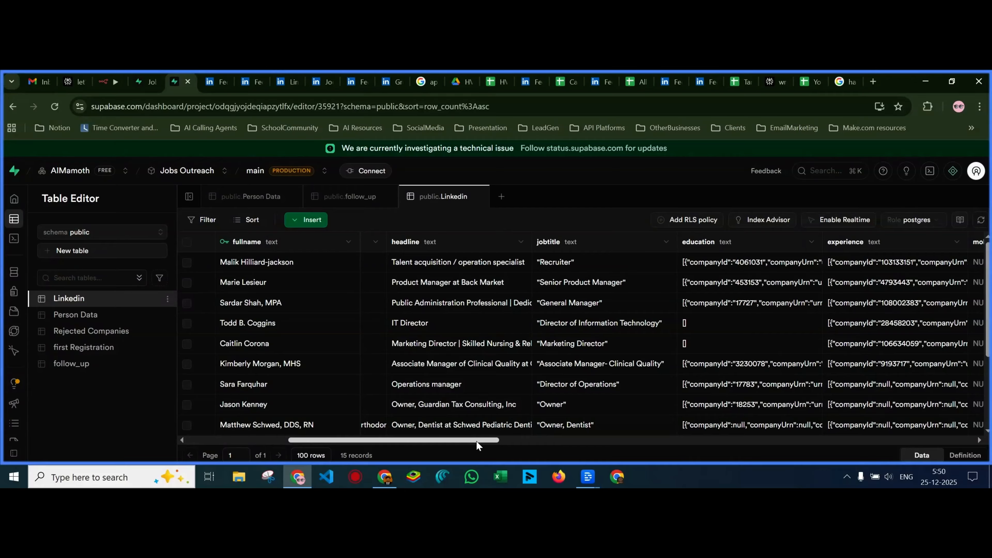
Switch to LinkedIn messaging and read through the outreach message sequence in the most recent conversation
drag(477, 444, 487, 443)
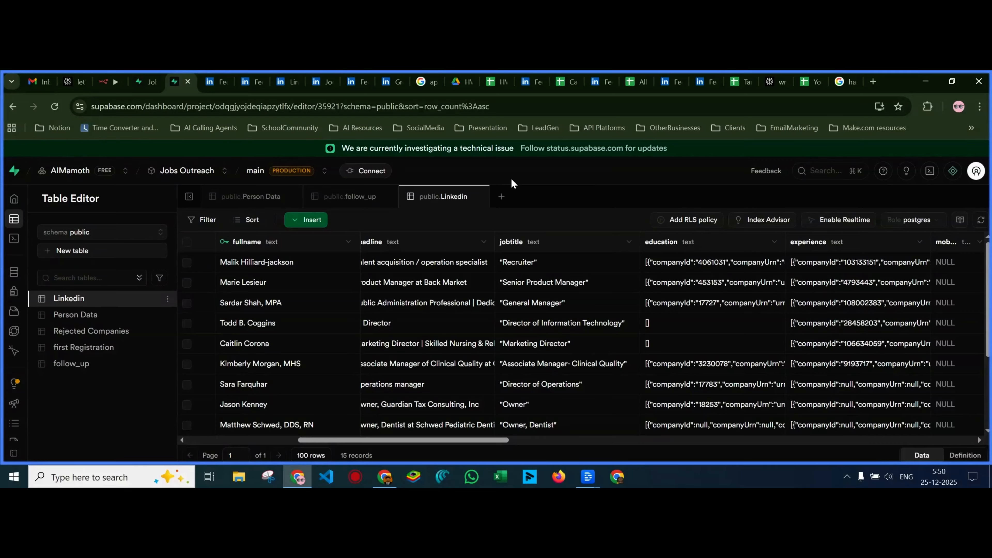
click(216, 82)
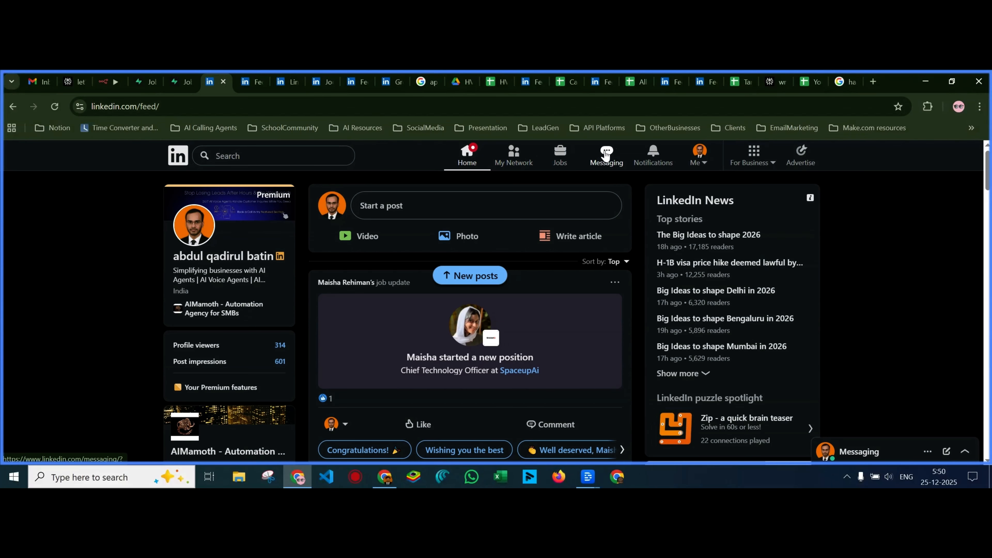
click(606, 155)
scroll(434, 322, up, 5)
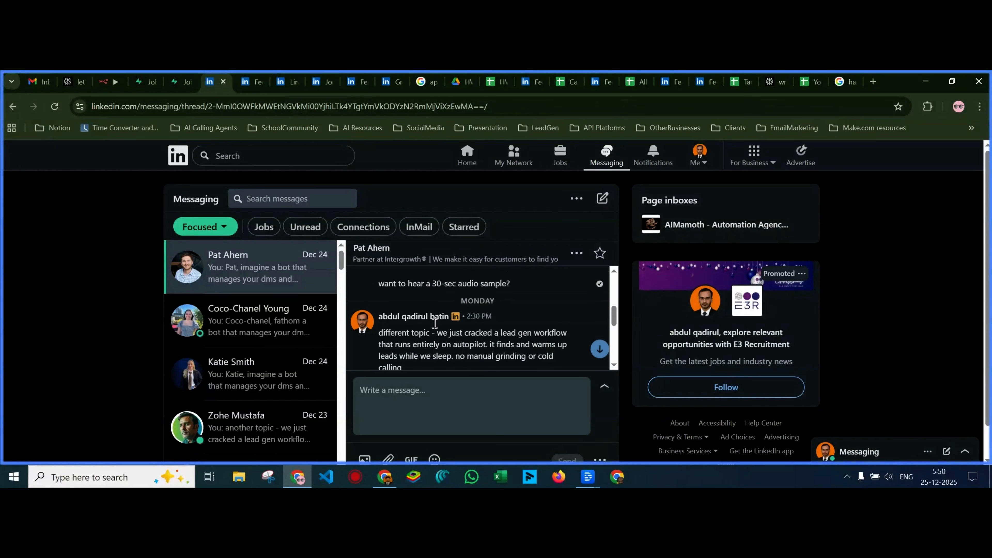
scroll(430, 324, up, 1)
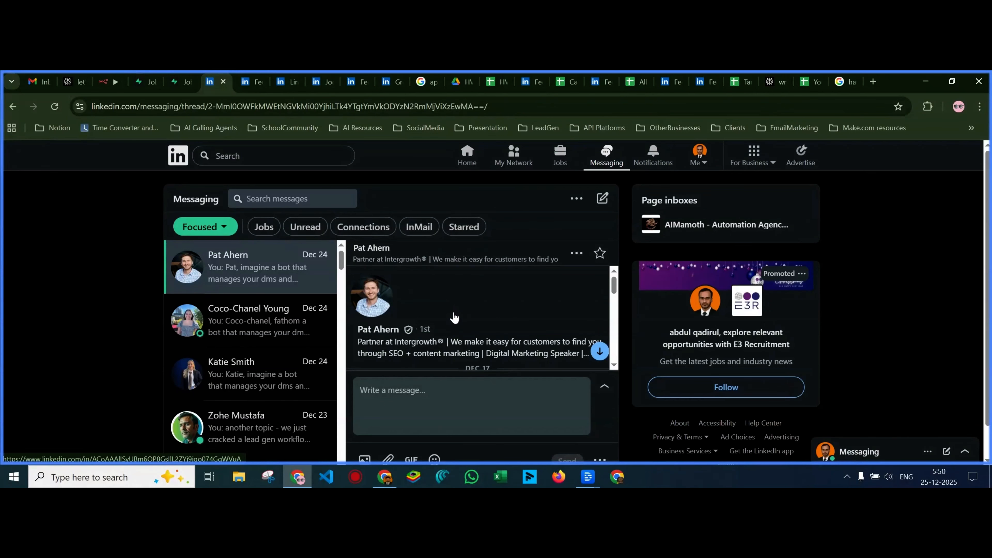
scroll(454, 318, down, 5)
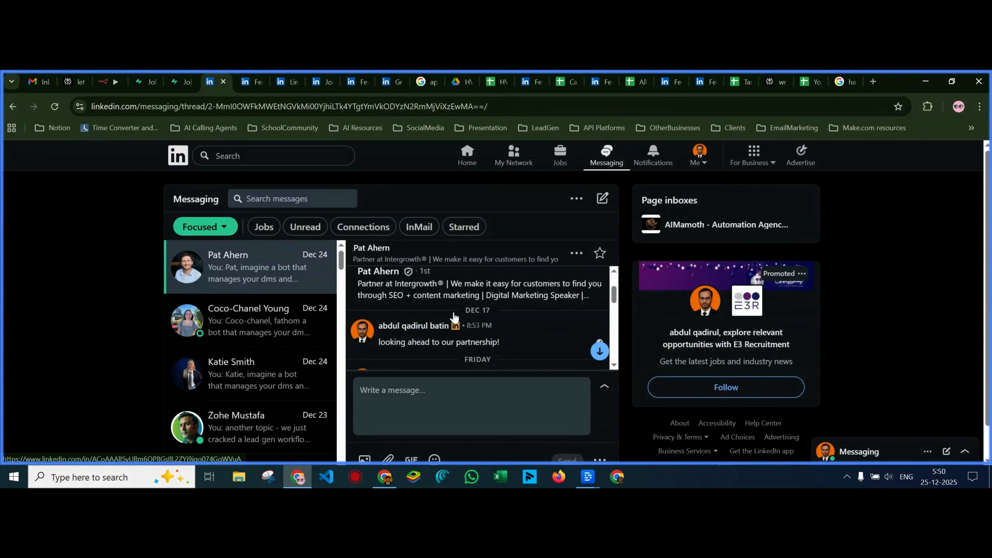
scroll(455, 312, up, 1)
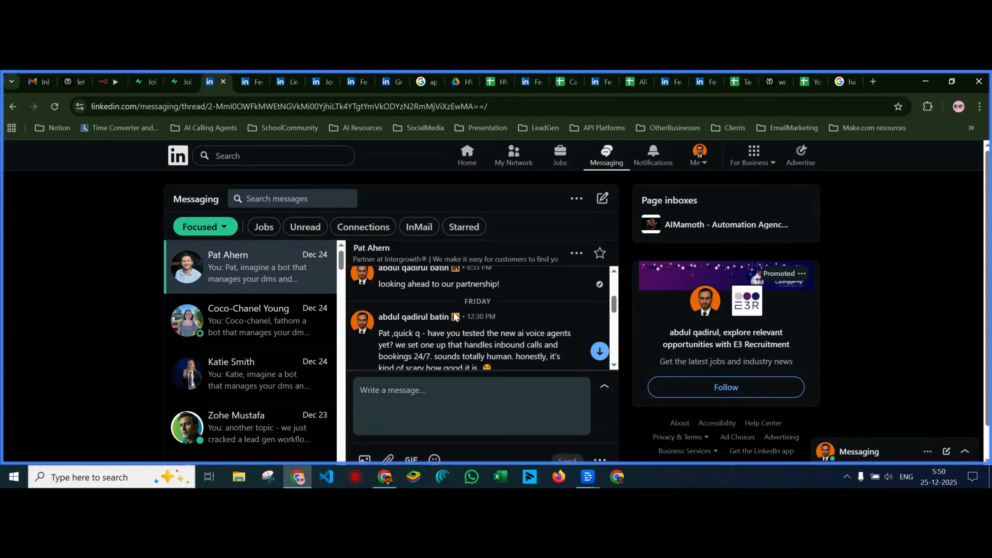
scroll(460, 298, down, 5)
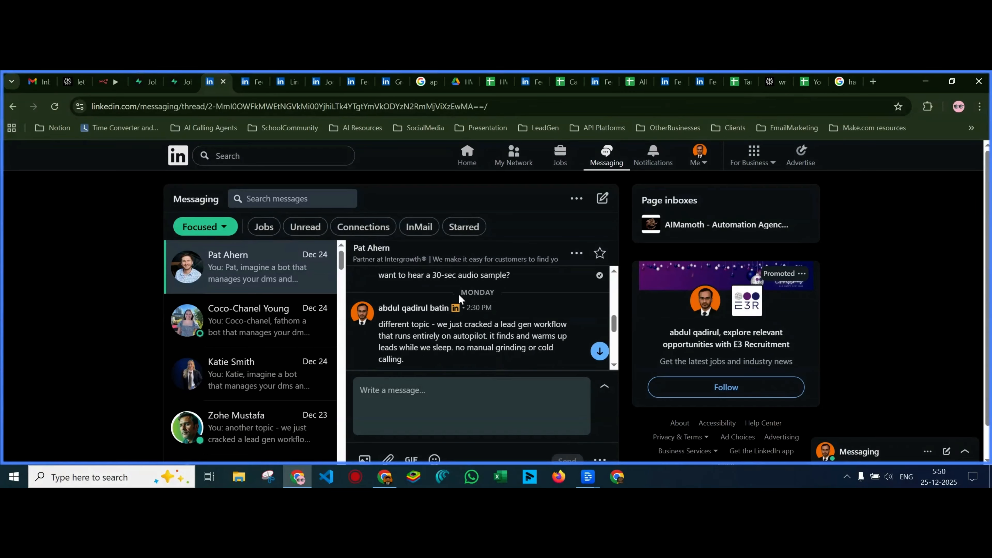
Compare the outreach messages in the other two conversations dated Dec 24
click(265, 327)
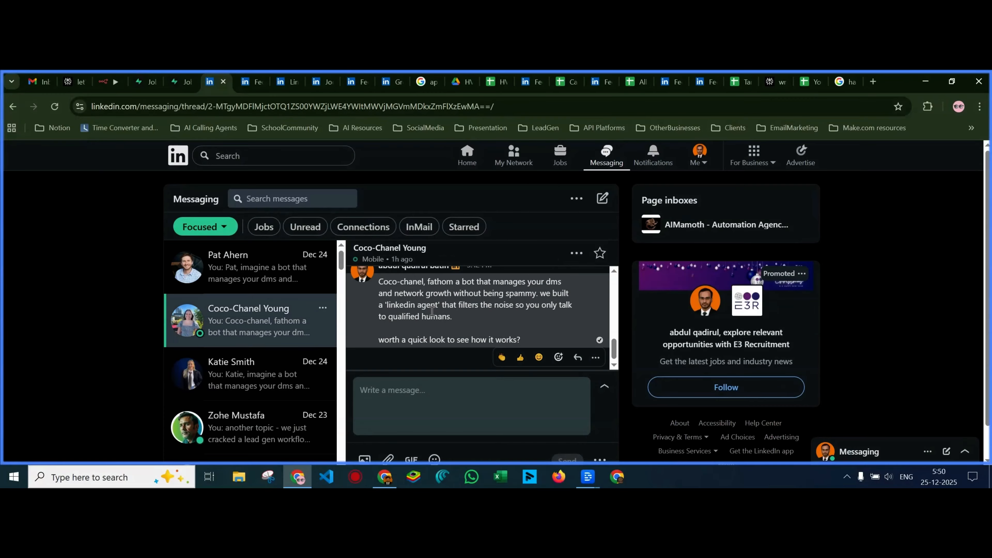
scroll(484, 316, up, 2)
scroll(484, 316, up, 2)
click(274, 358)
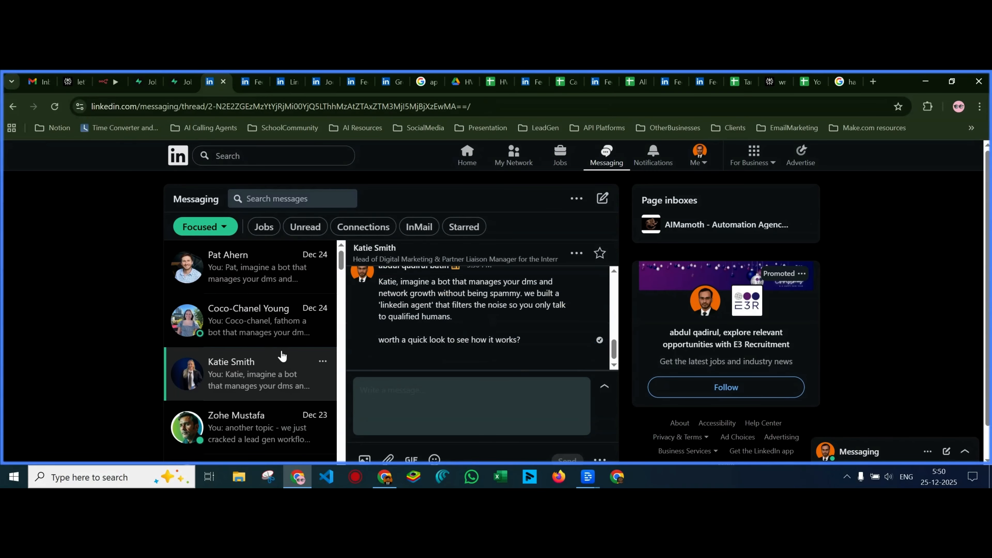
scroll(477, 302, up, 10)
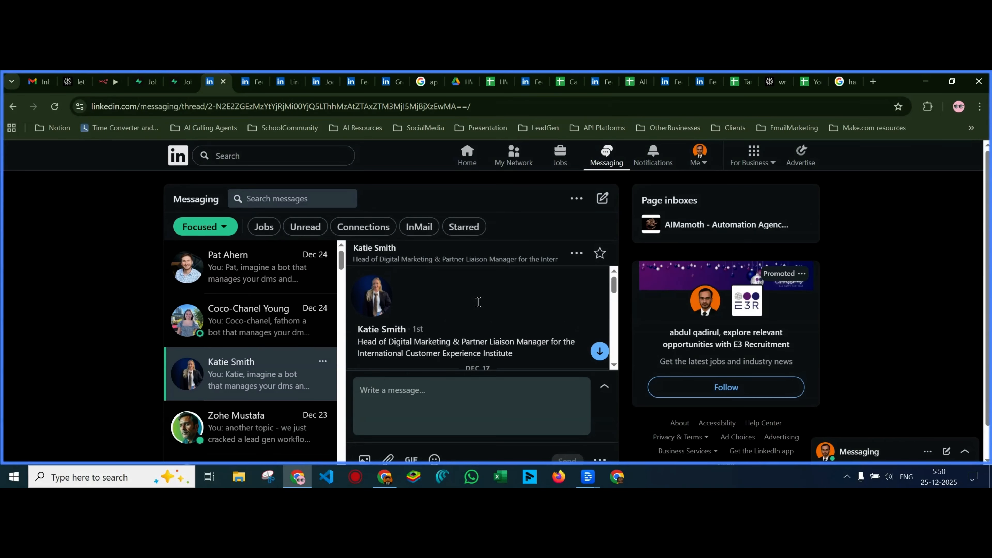
scroll(477, 302, down, 10)
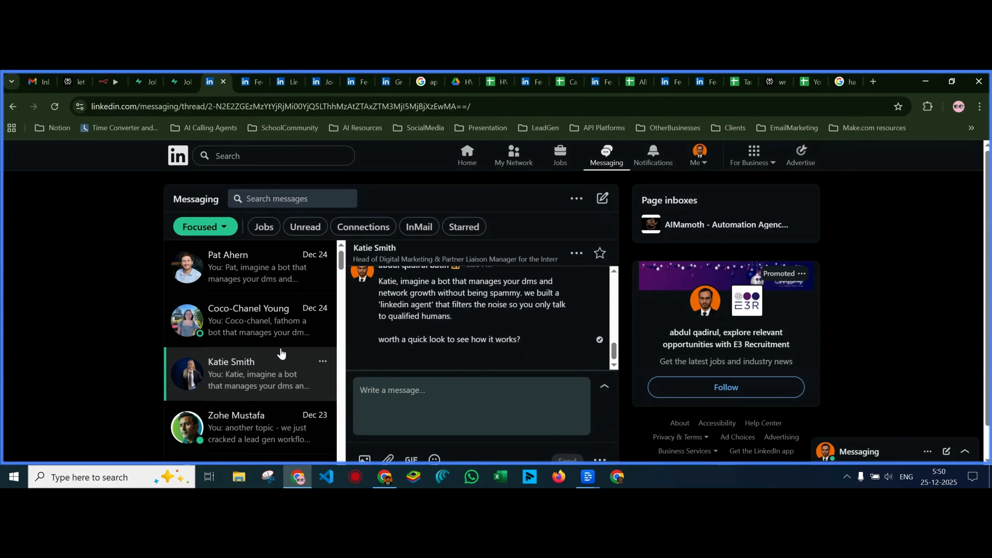
scroll(277, 357, down, 4)
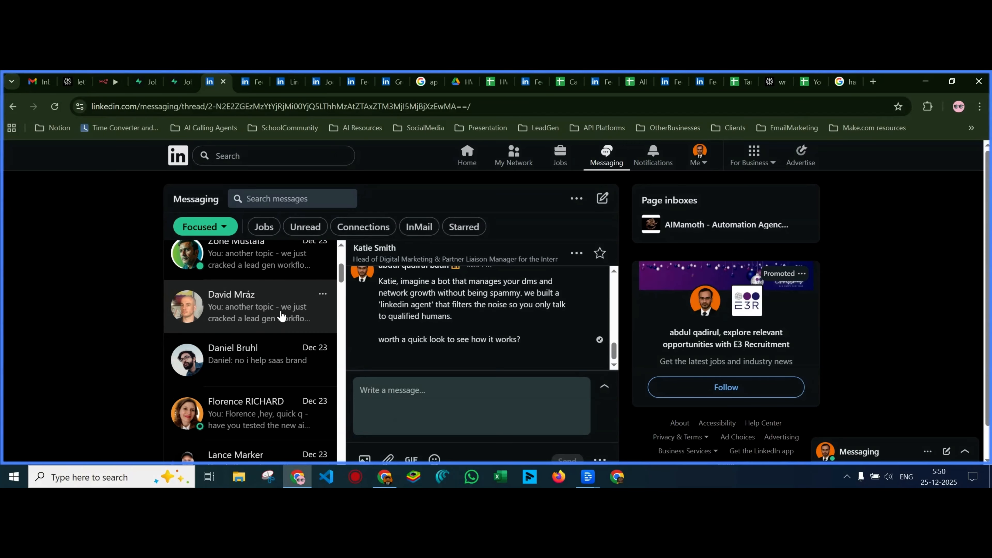
Examine how the outreach messages are personalized in three of the Dec 23 conversations
click(281, 316)
scroll(480, 325, up, 5)
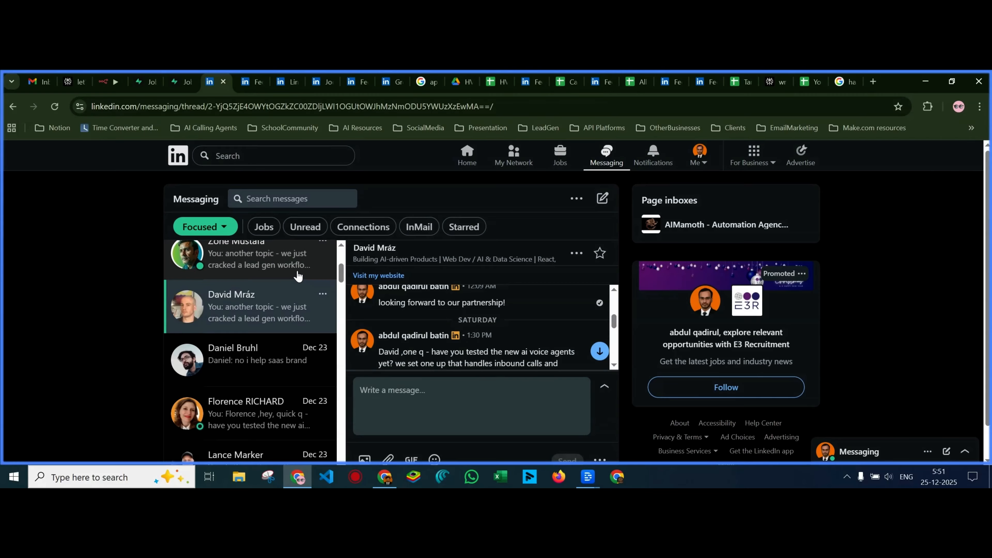
click(279, 258)
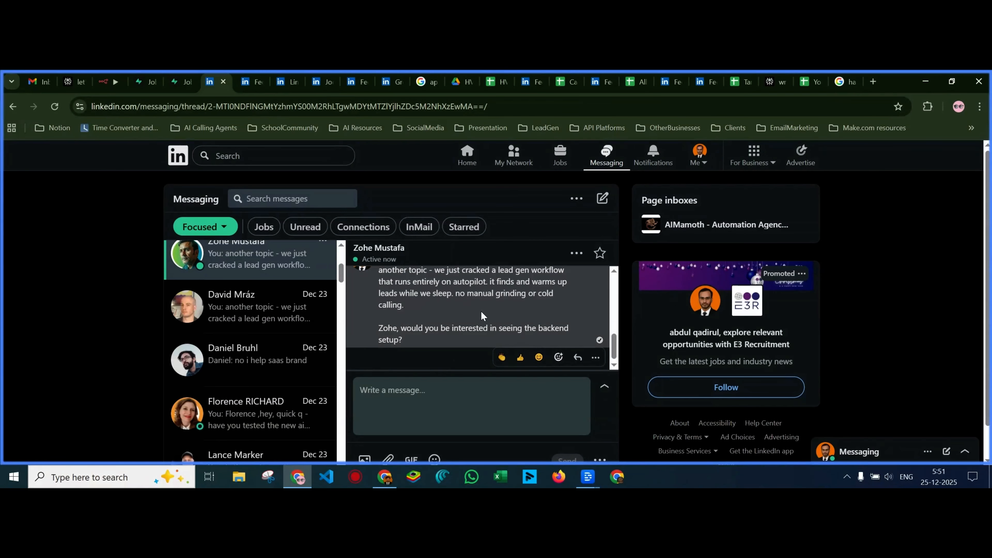
scroll(481, 318, up, 5)
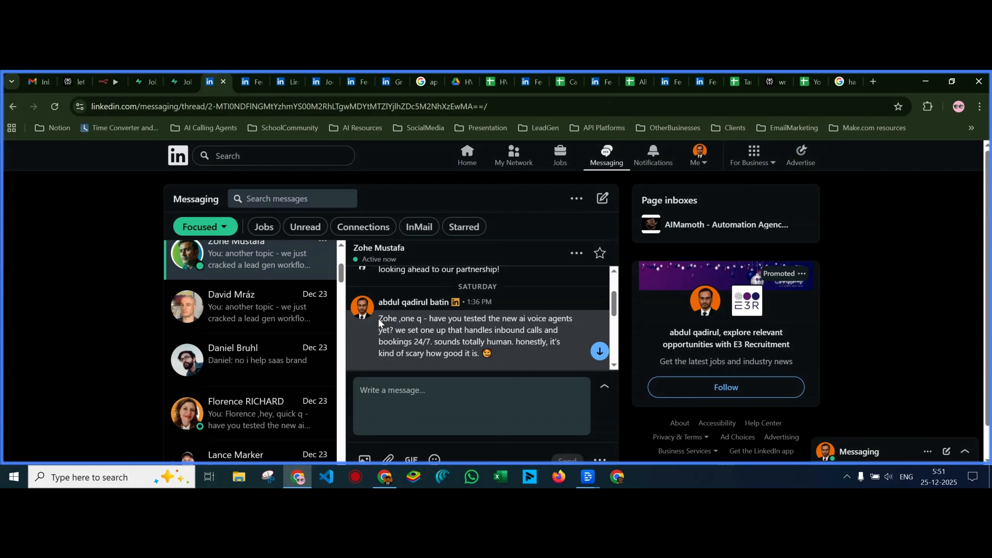
drag(379, 322, 398, 320)
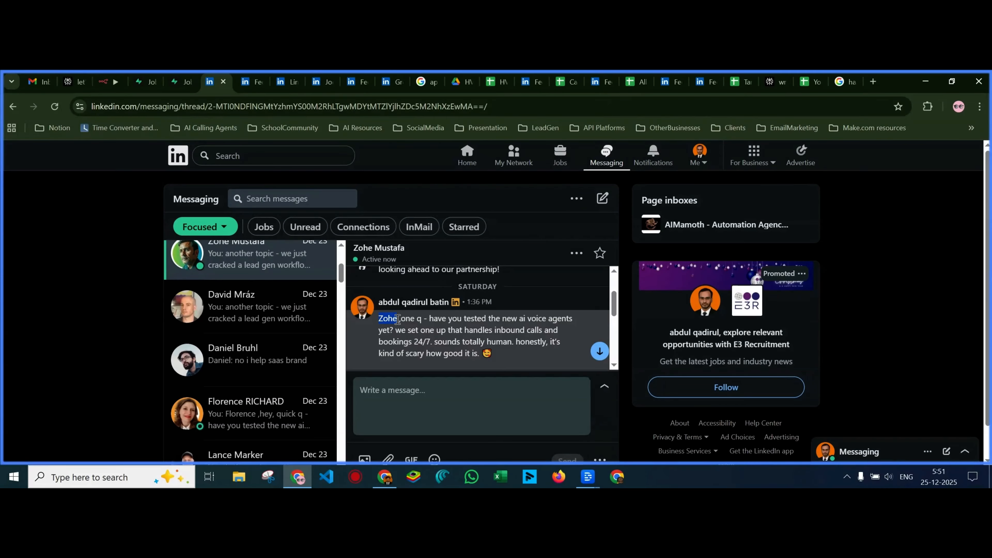
scroll(479, 331, up, 5)
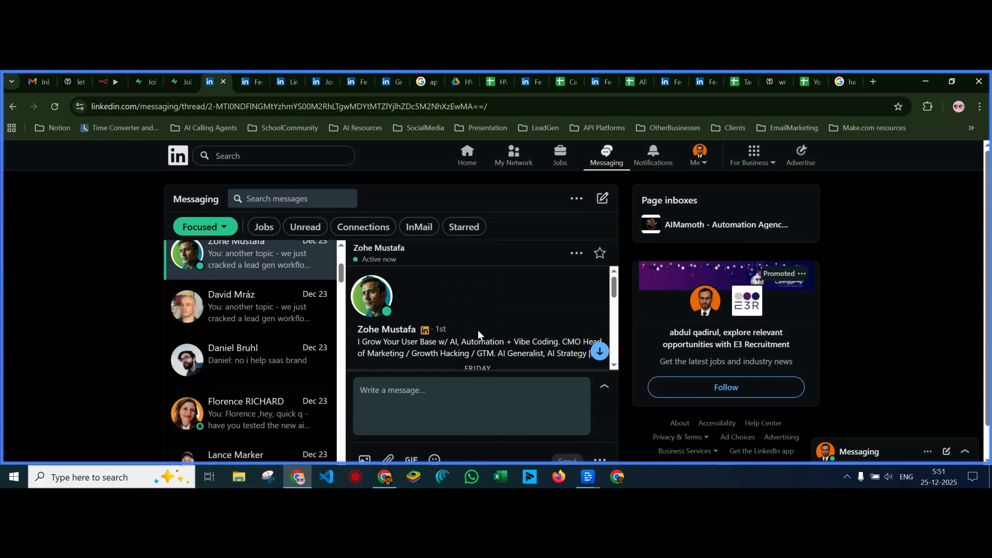
scroll(267, 353, down, 3)
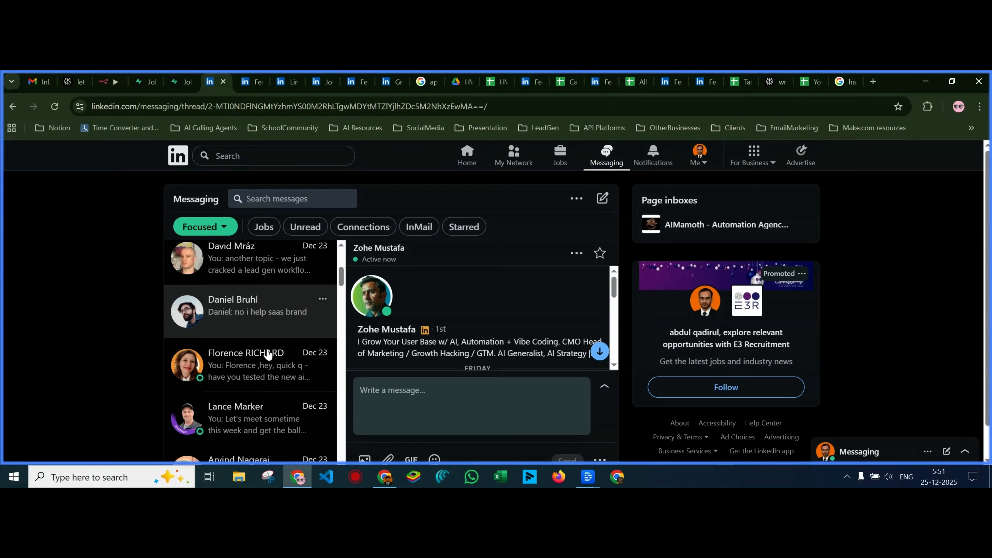
click(261, 306)
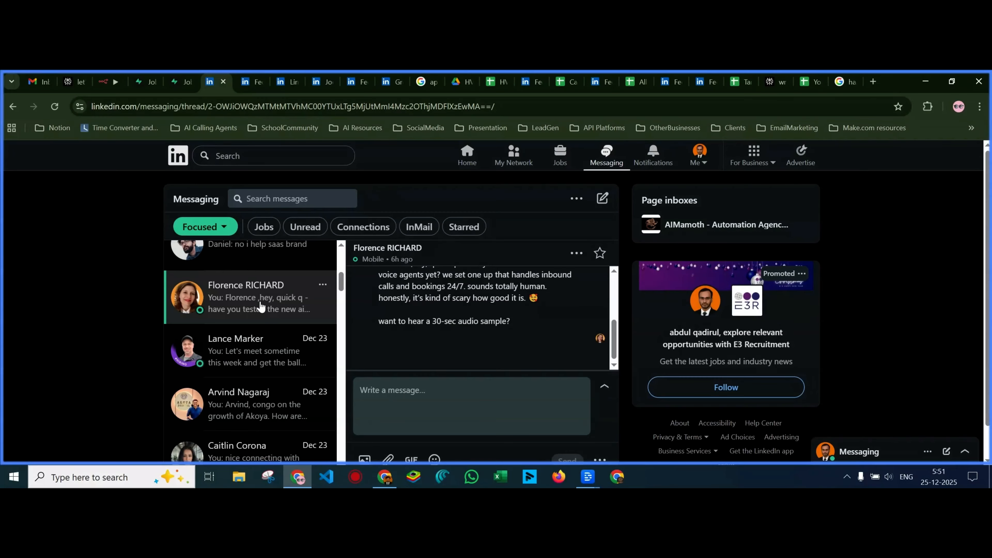
mouse_move(416, 314)
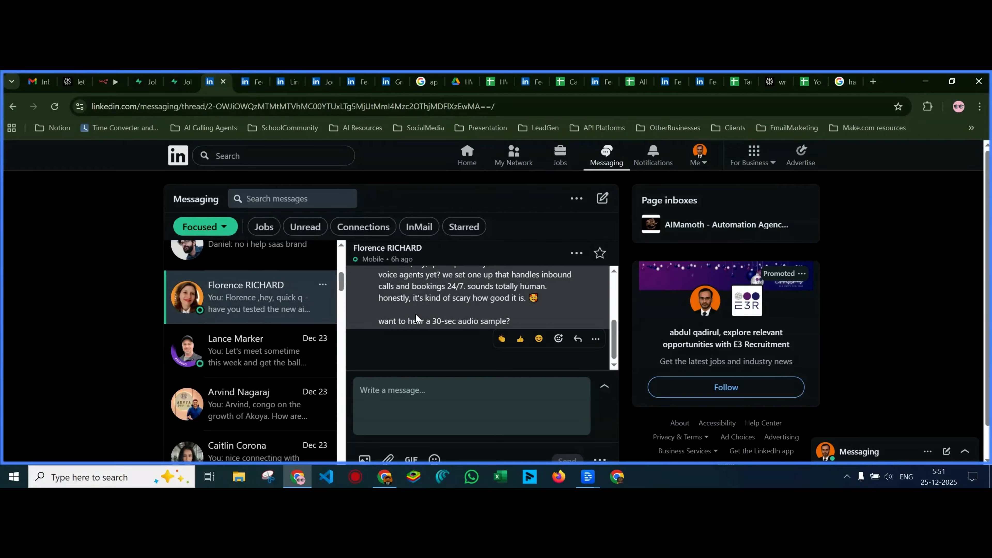
scroll(408, 348, up, 5)
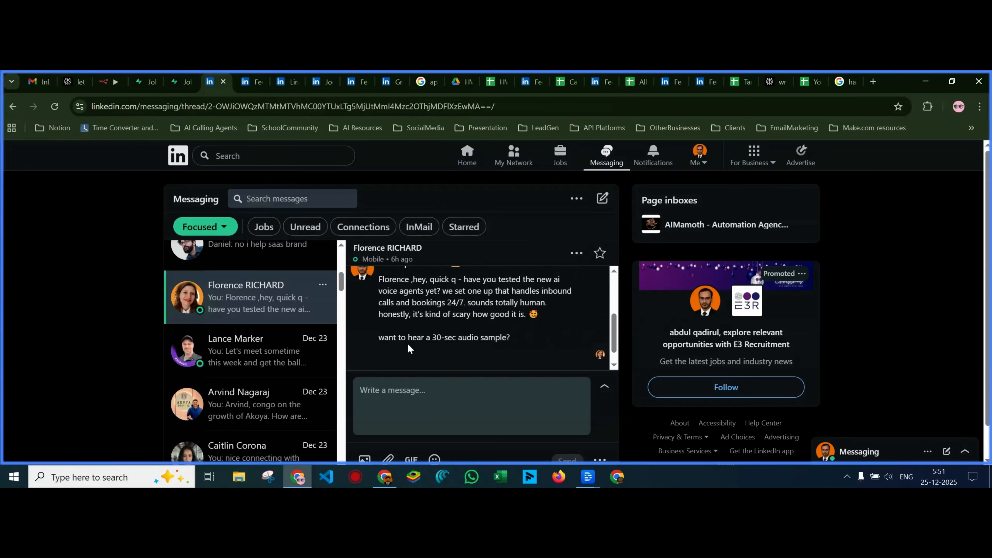
scroll(408, 347, up, 1)
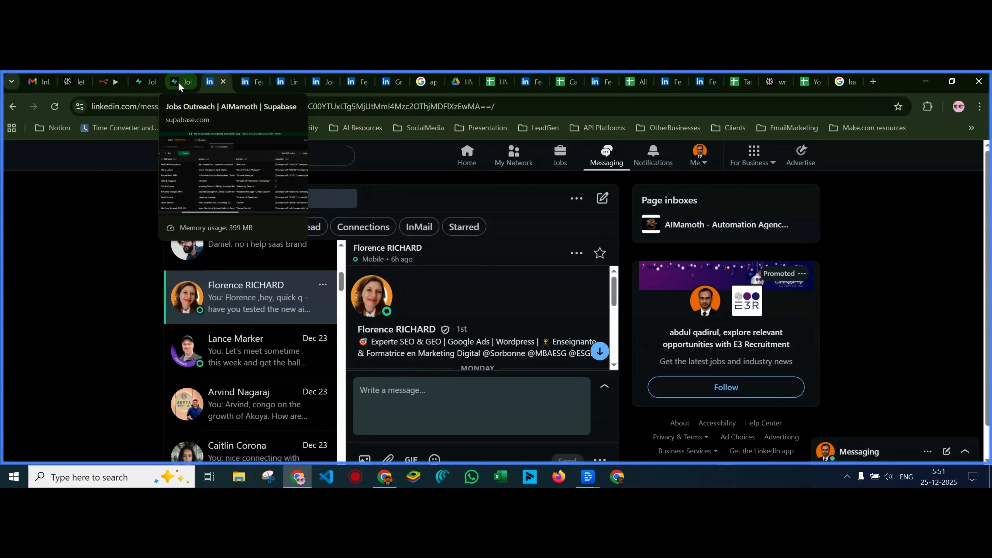
Switch to n8n and add a Schedule Trigger node to the Profile scrapper workflow
click(385, 477)
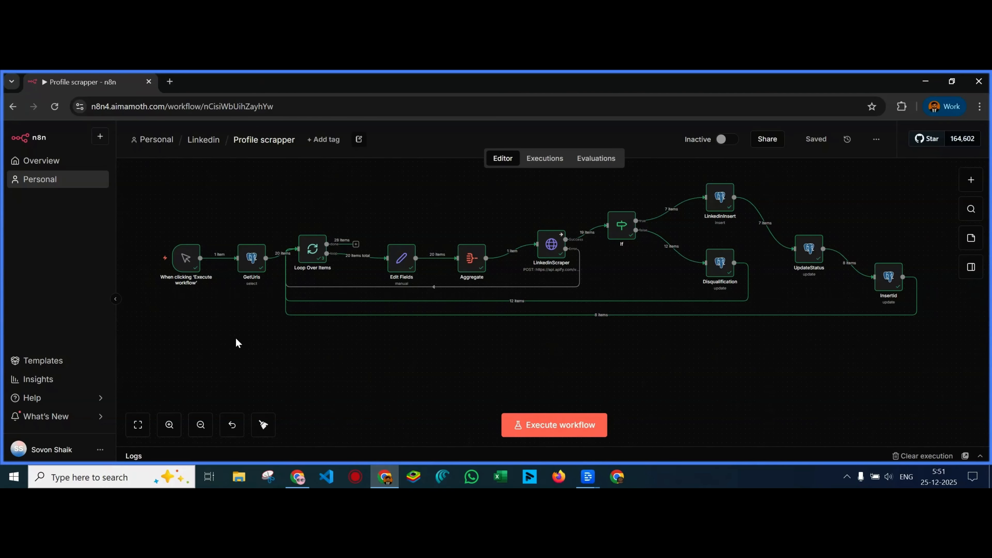
right_click(233, 344)
click(267, 358)
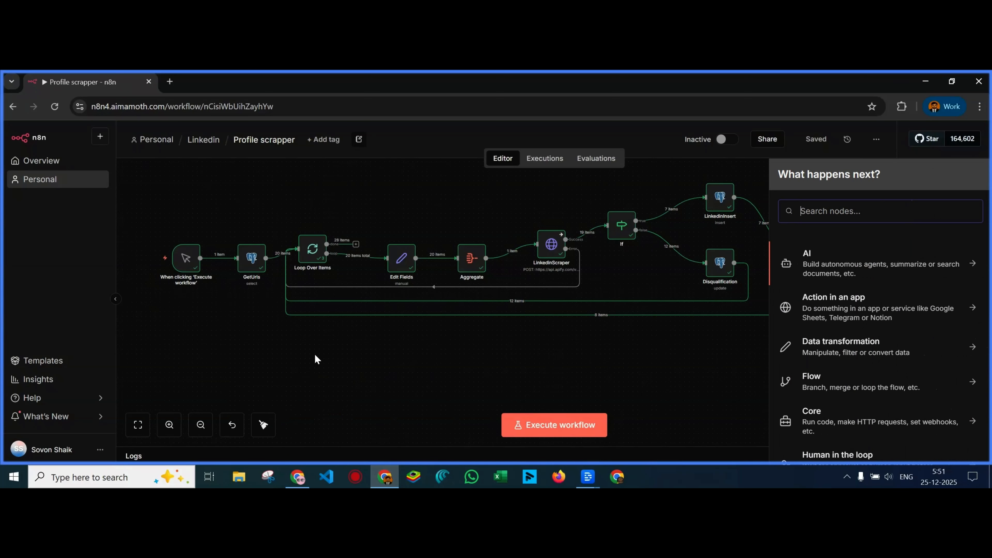
text(sched)
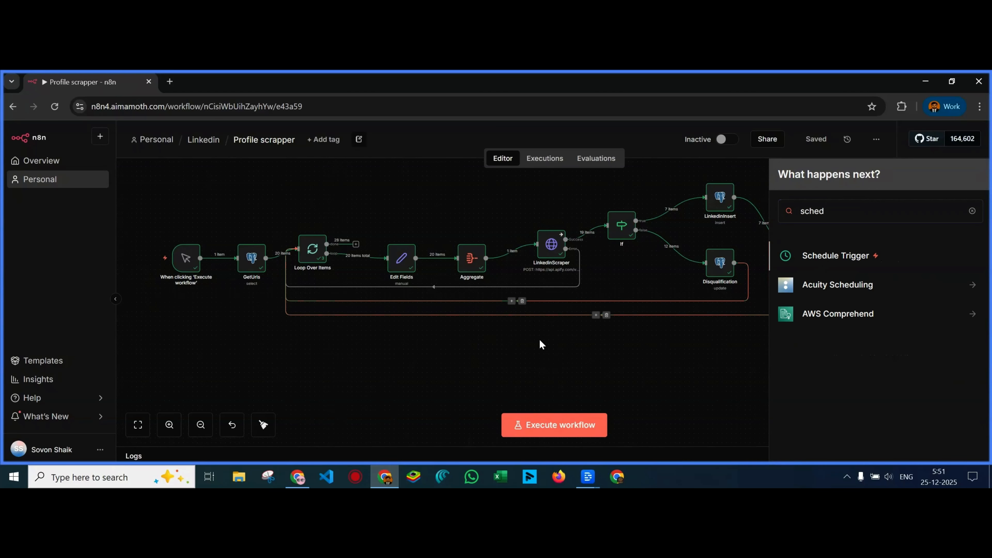
click(828, 258)
Connect the Schedule Trigger to GetUrls from above the manual trigger, and deactivate the manual trigger
drag(356, 385, 174, 206)
drag(211, 202, 177, 279)
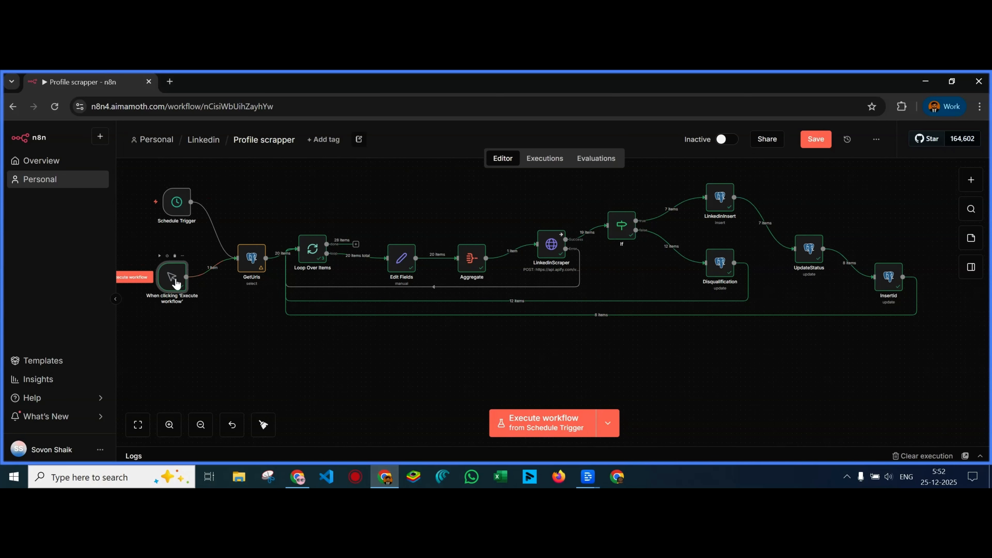
click(168, 255)
Set the GetUrls limit and the Loop Over Items batch size to 30
double_click(251, 261)
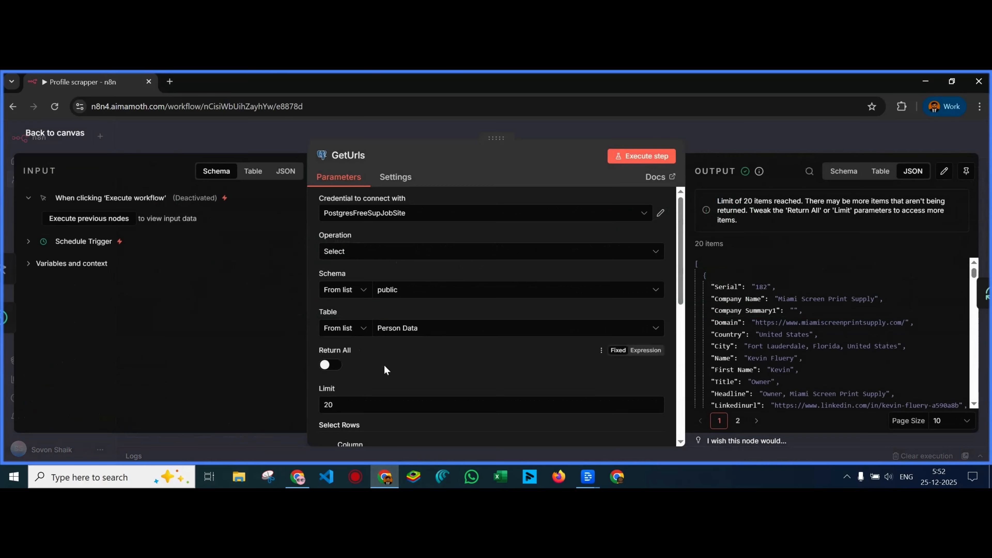
scroll(383, 365, down, 5)
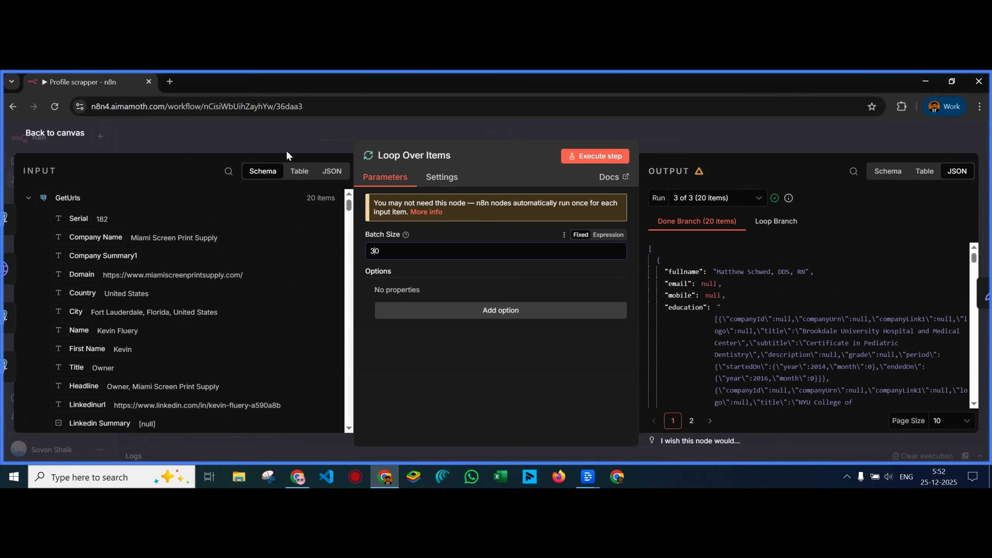
click(264, 142)
Enable Return All for the Person Data selection in the GetUrls node
double_click(254, 260)
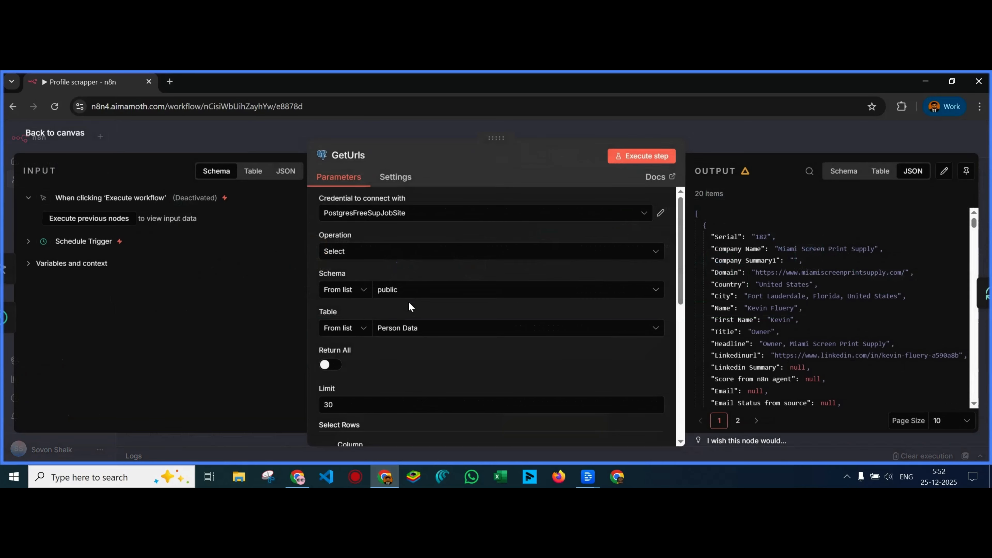
click(330, 364)
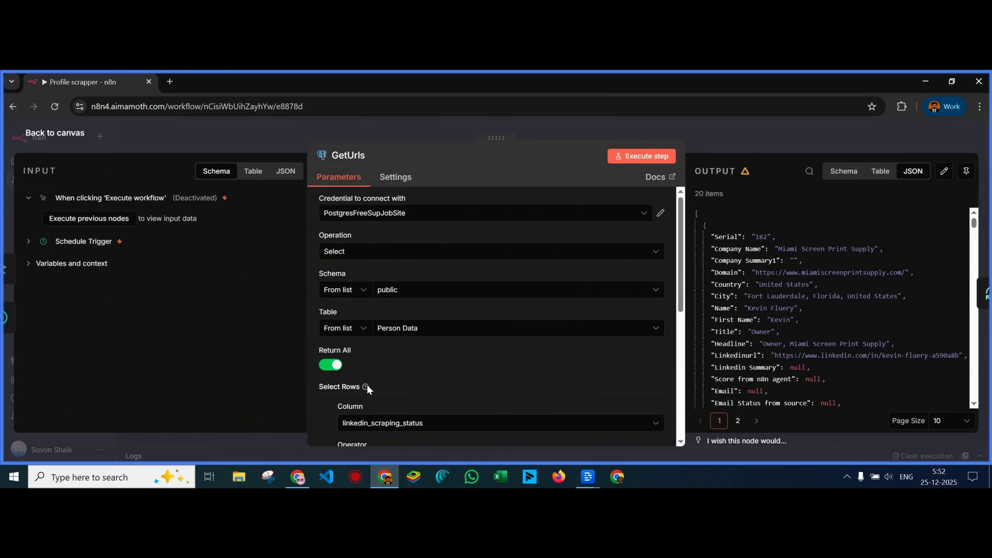
scroll(367, 385, down, 2)
key(Escape)
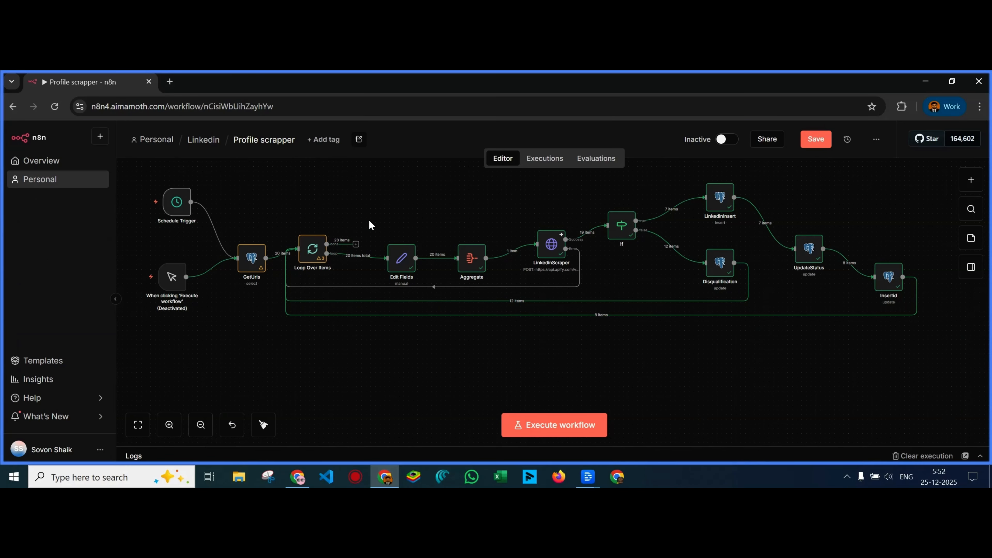
Set the Loop Over Items batch size to 50 and save the workflow
double_click(311, 250)
double_click(365, 250)
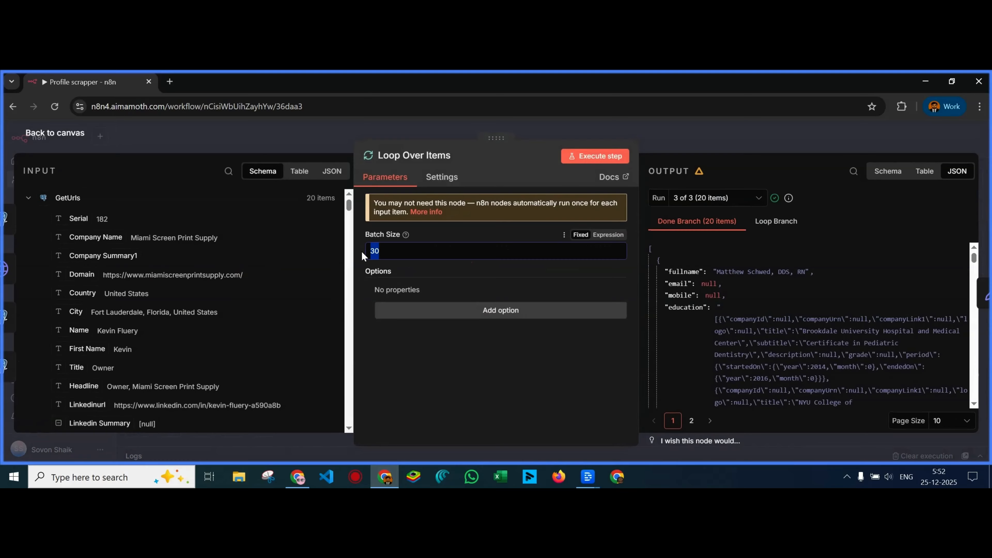
text(50)
click(271, 136)
click(816, 139)
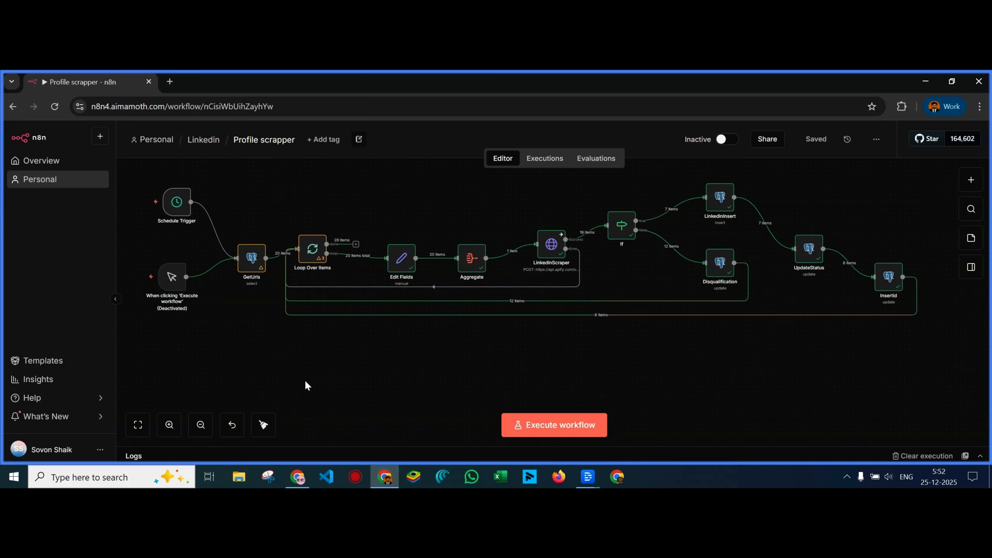
Time a Schedule Trigger run of the workflow with the Clock stopwatch reset to zero, and close Clock
click(109, 477)
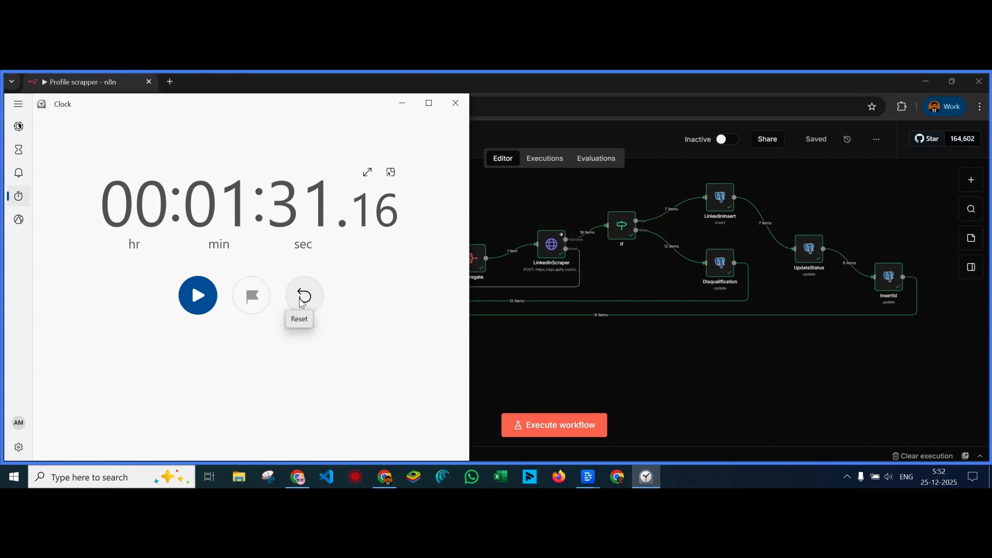
click(301, 304)
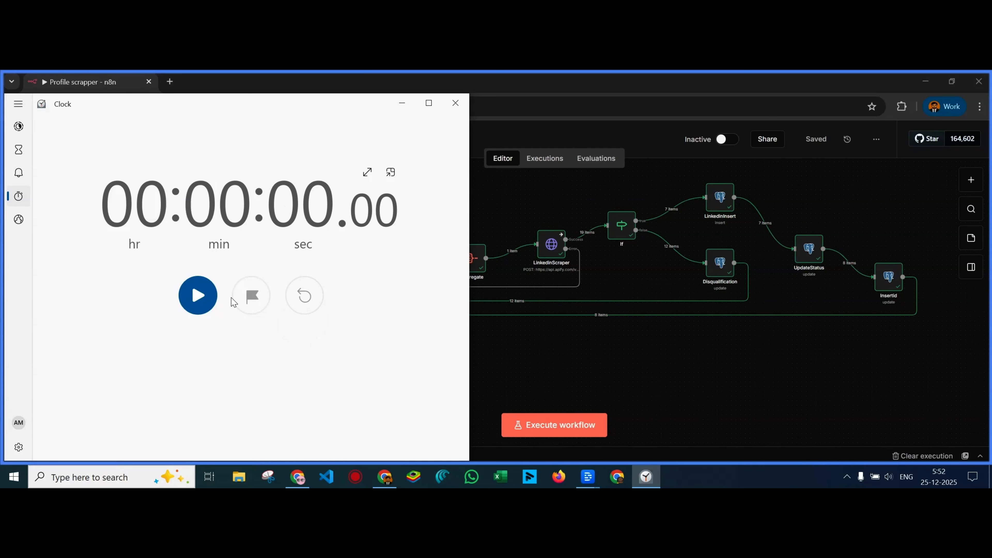
drag(273, 102, 632, 157)
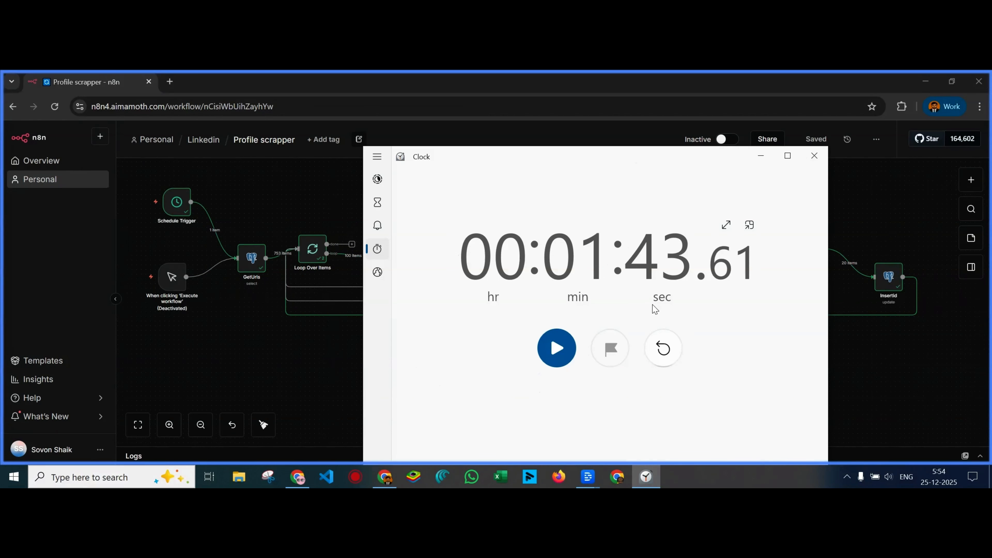
click(815, 157)
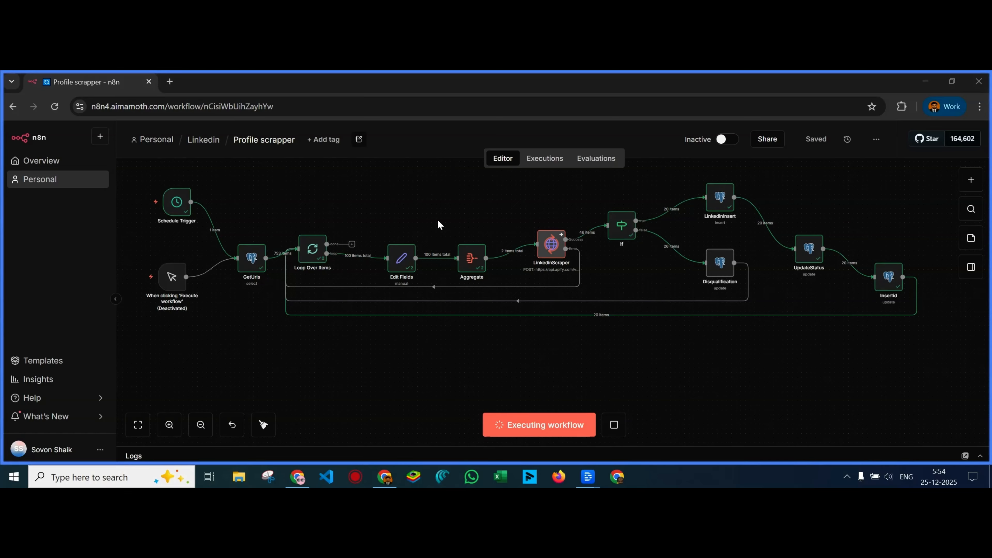
Stop the running workflow execution and shift the Disqualification node slightly lower on the canvas
click(615, 426)
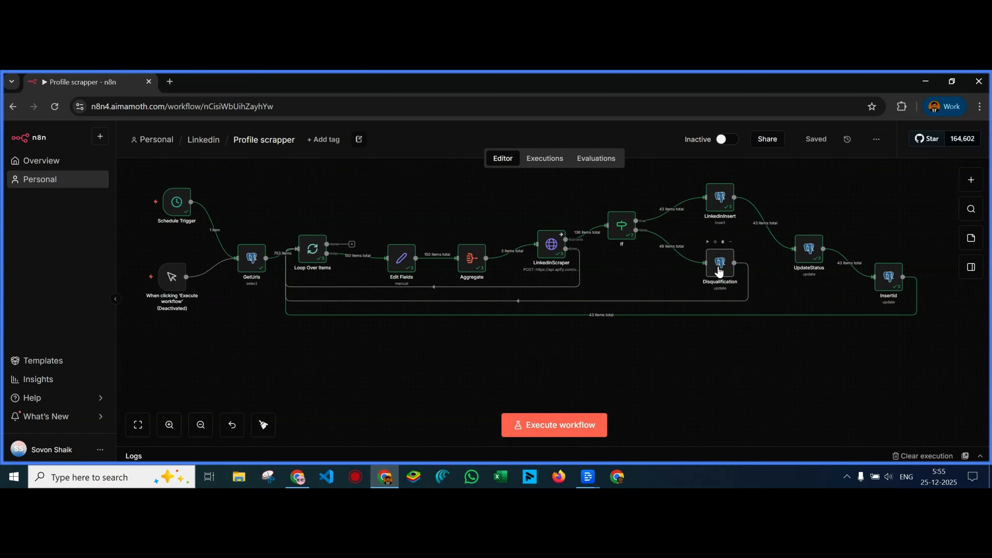
drag(719, 262, 718, 267)
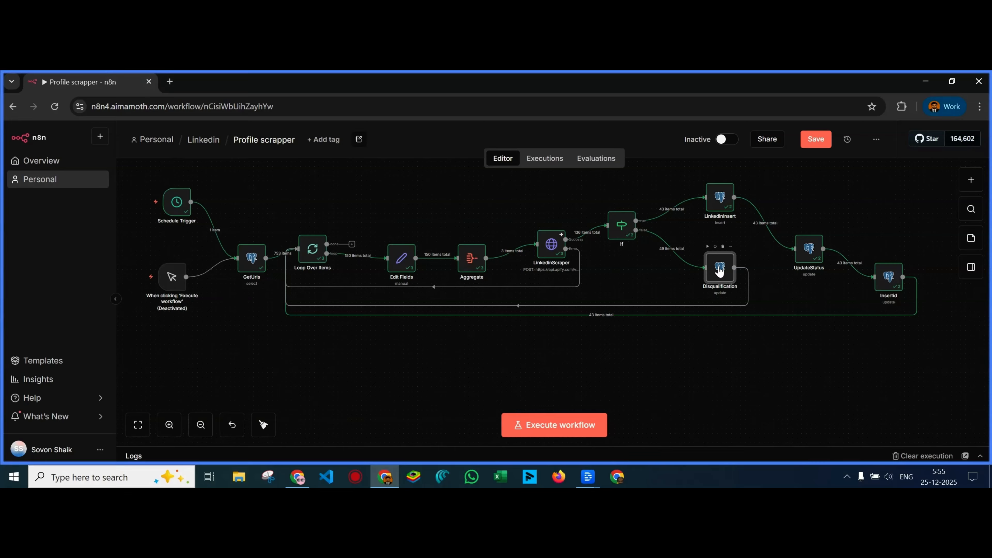
click(694, 385)
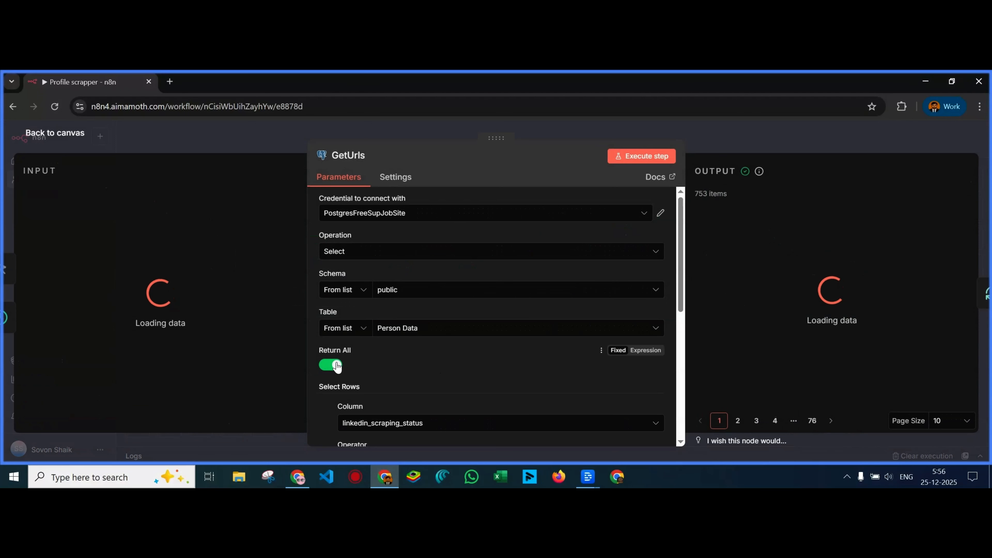
Turn off Return All in the GetUrls node to apply the 50-row limit, and run the saved workflow from the Schedule Trigger
click(335, 366)
scroll(379, 372, down, 2)
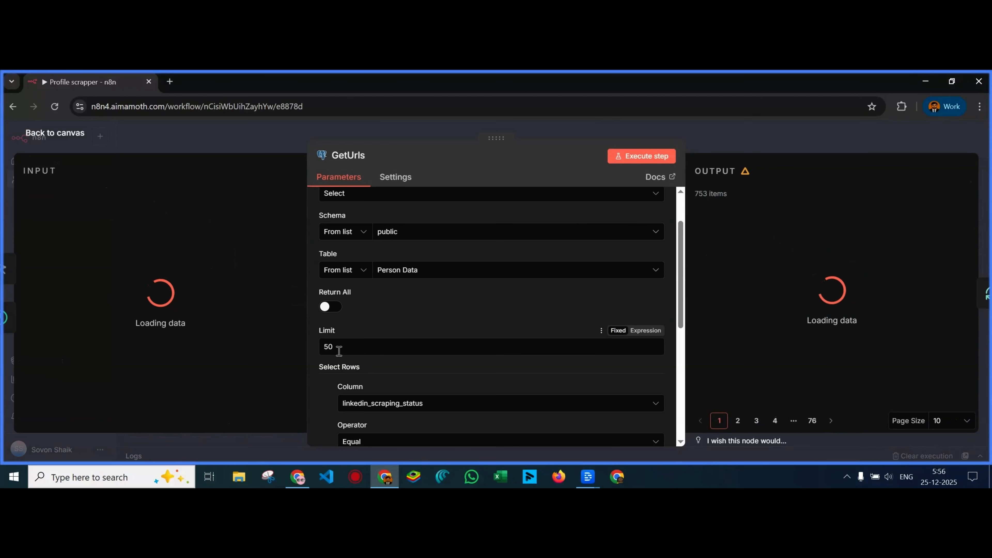
click(243, 138)
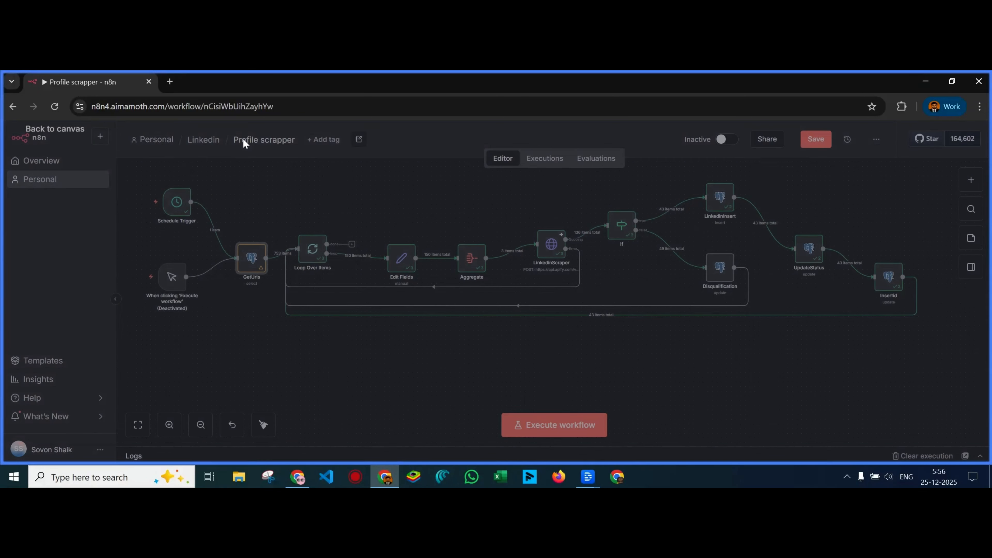
click(816, 140)
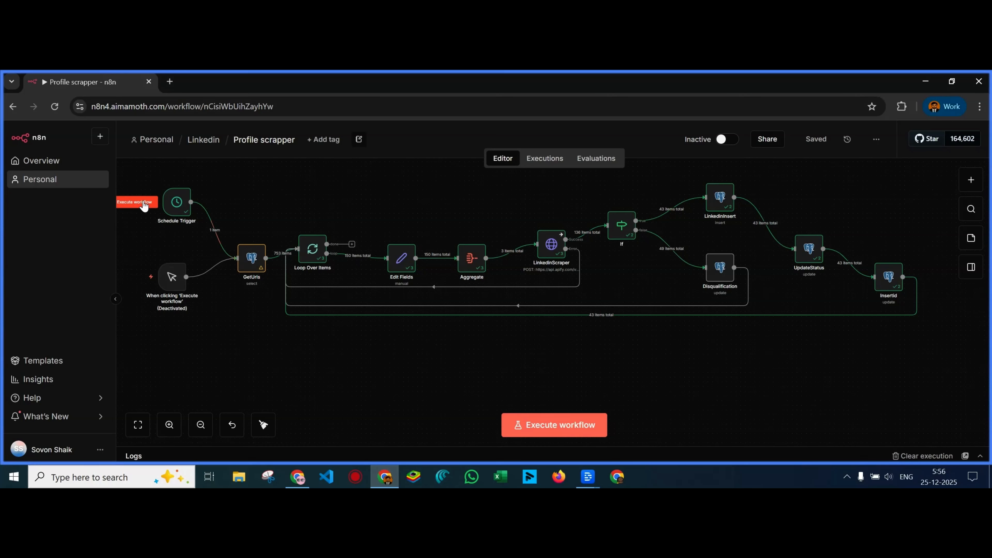
click(142, 205)
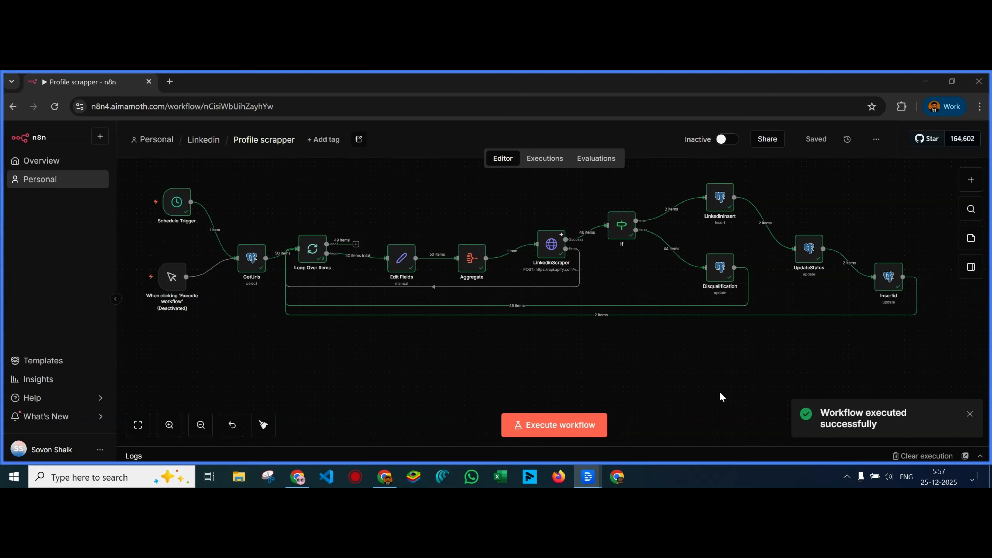
mouse_move(653, 221)
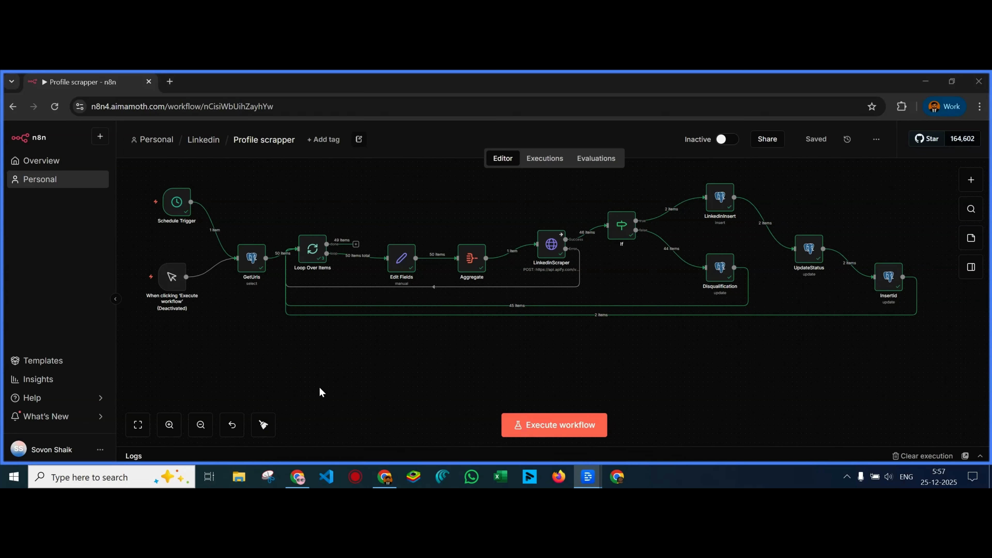
Set the Schedule Trigger to fire every 1 minute, and activate the saved workflow
double_click(178, 201)
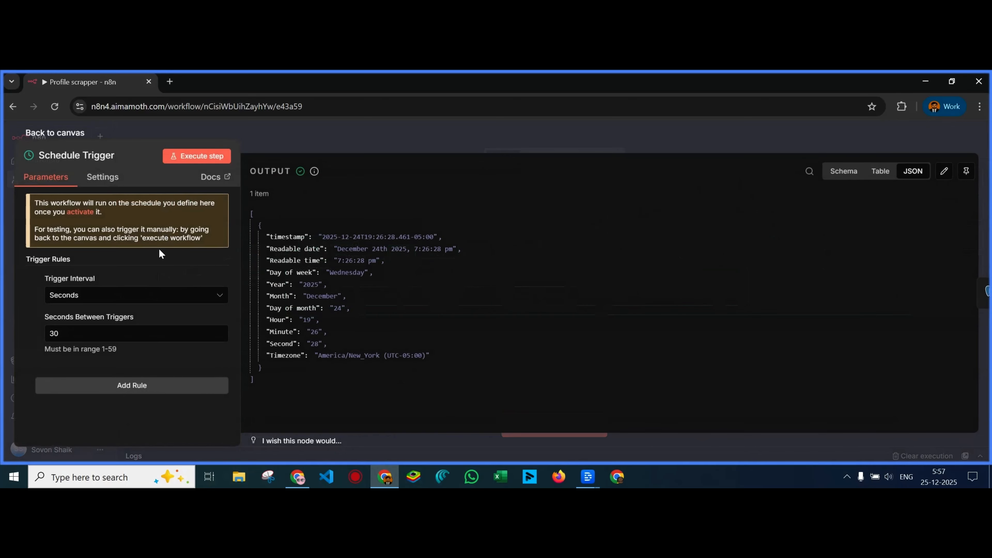
click(121, 298)
click(117, 343)
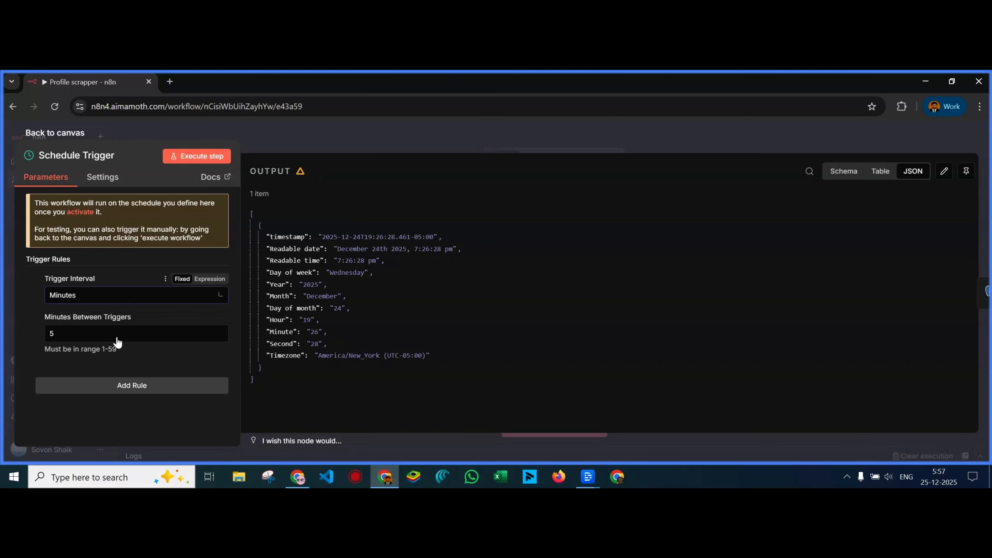
double_click(51, 333)
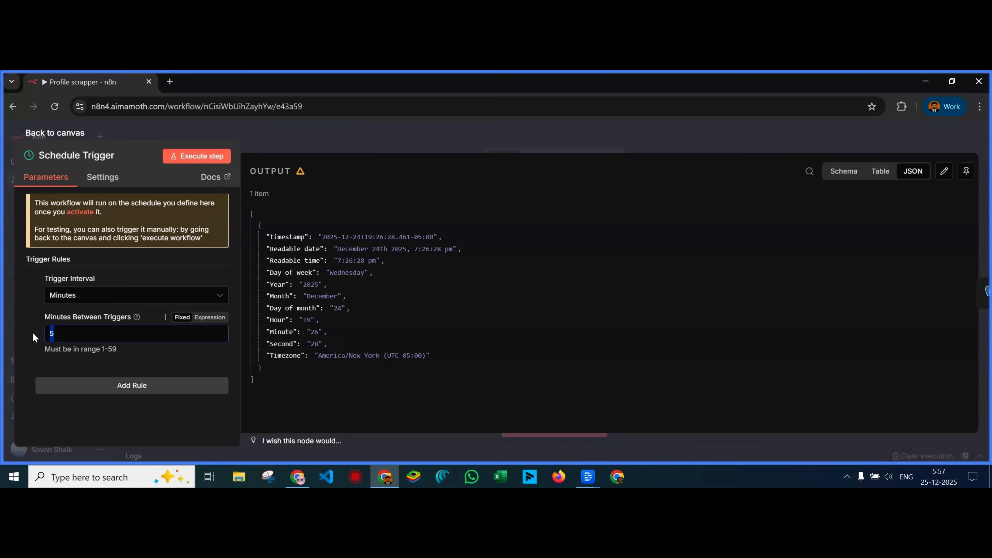
text(1)
click(273, 133)
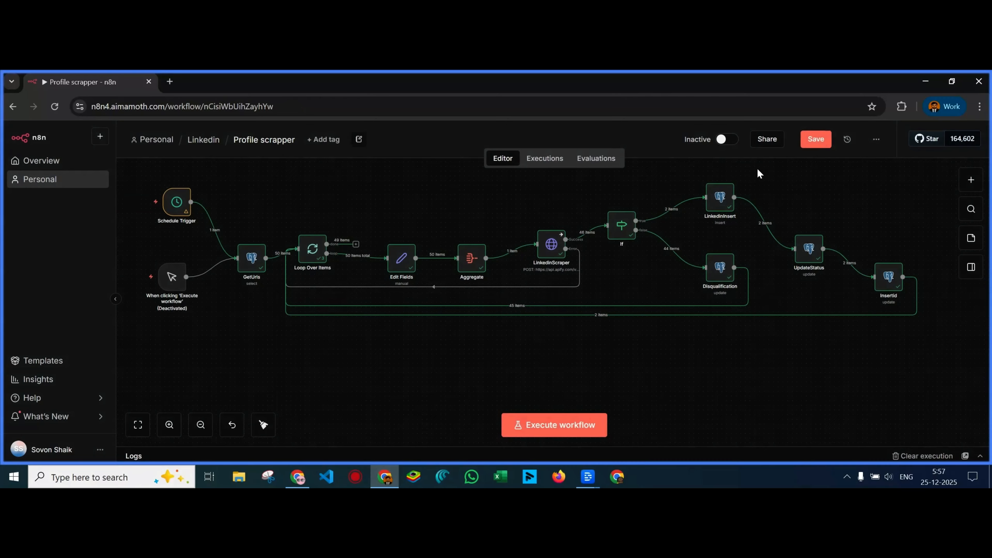
click(813, 139)
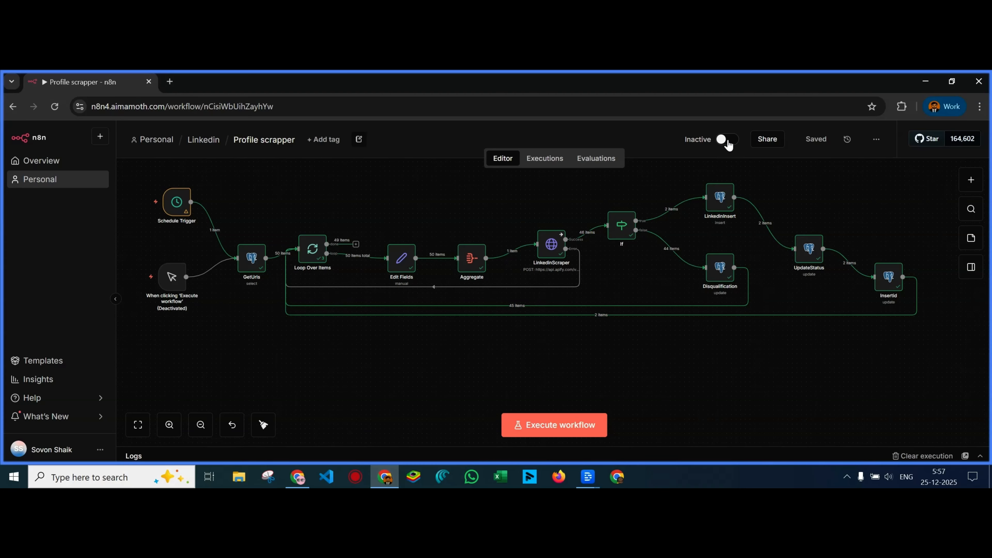
click(727, 142)
click(436, 197)
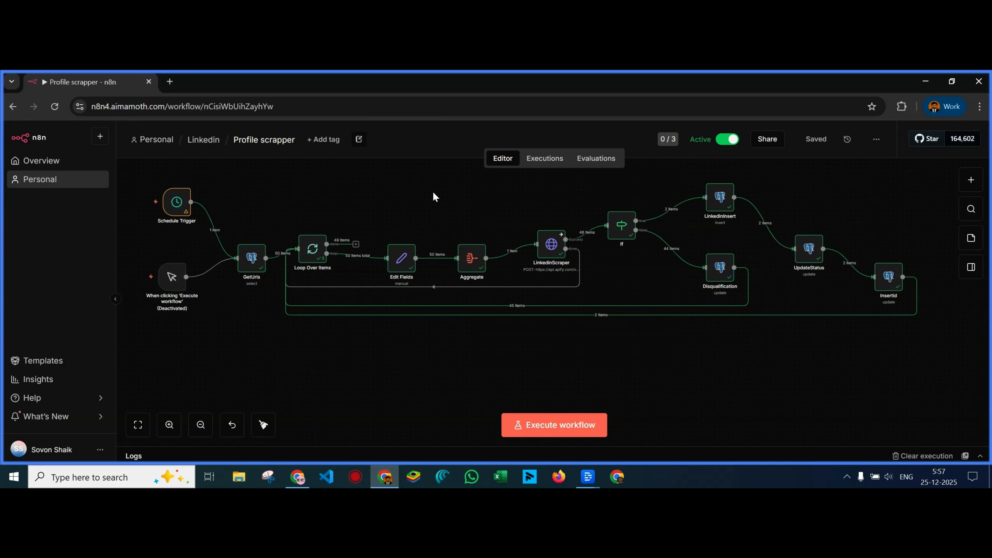
Set successful production executions to Save in the workflow settings, and save the settings
click(876, 139)
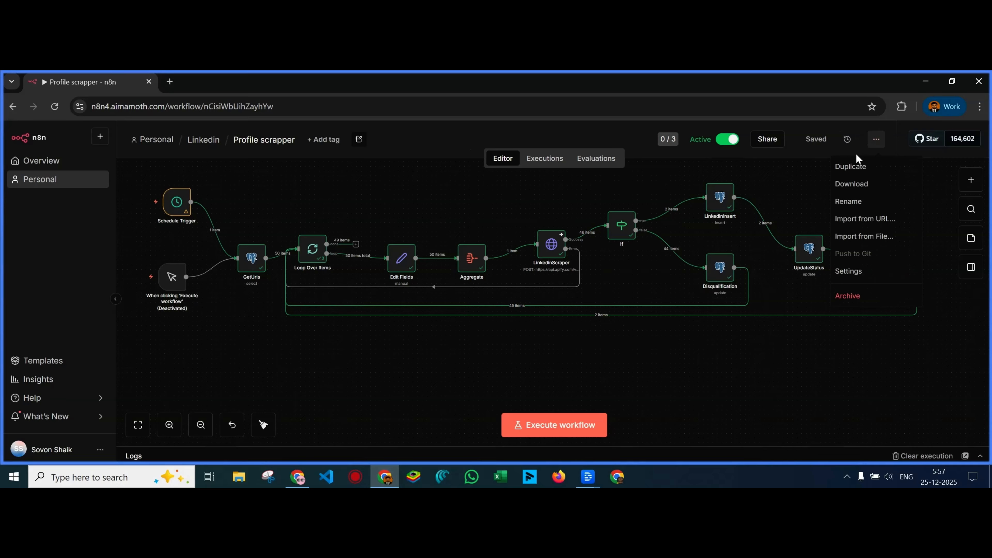
click(849, 271)
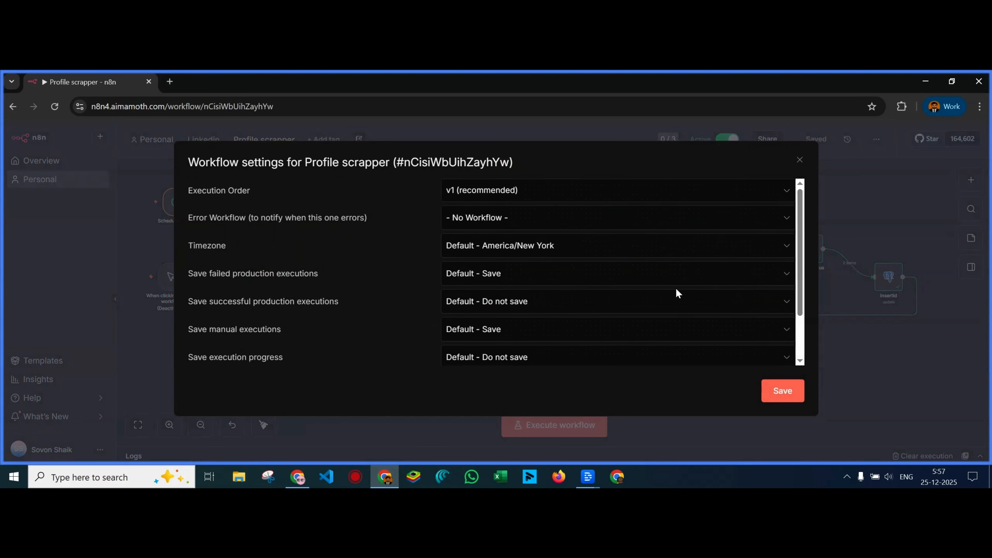
scroll(503, 262, down, 2)
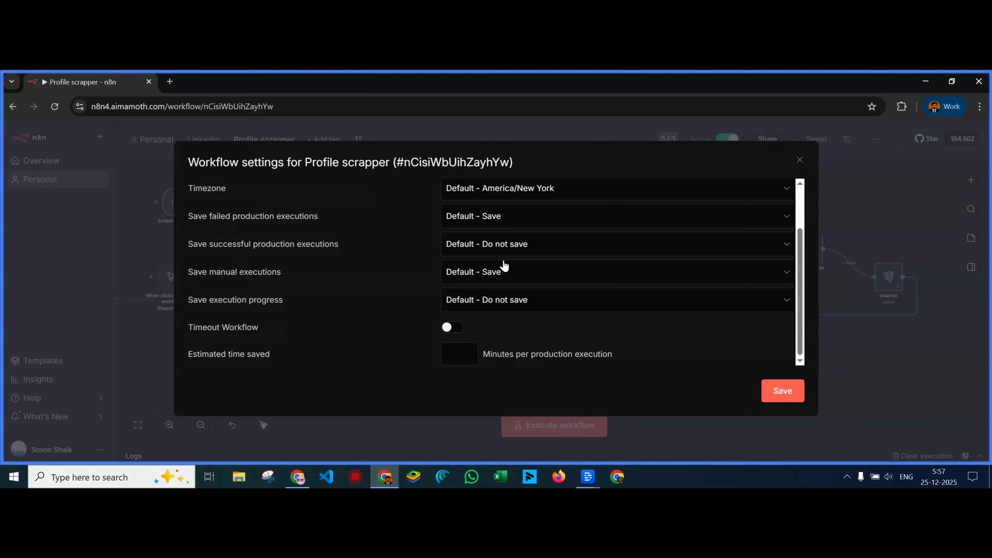
click(531, 250)
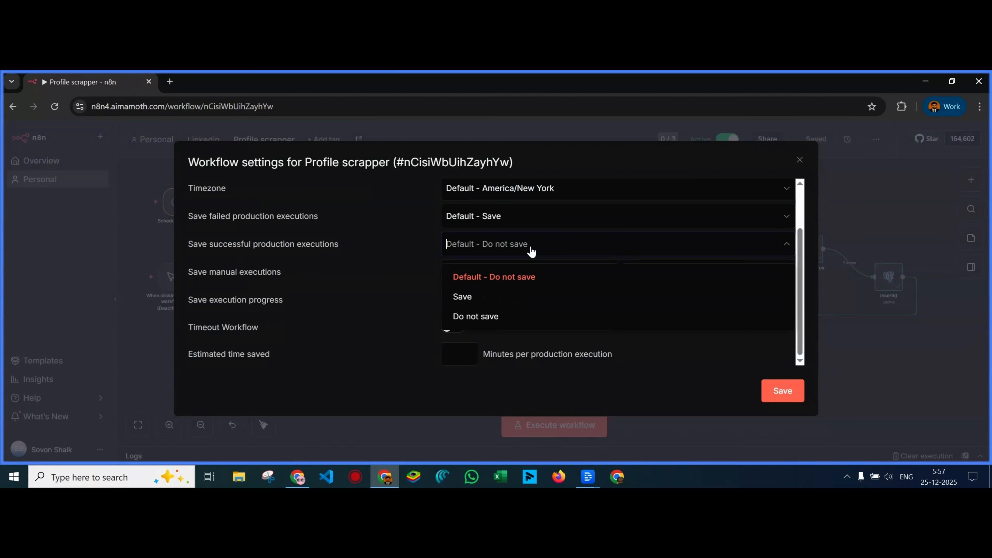
click(523, 296)
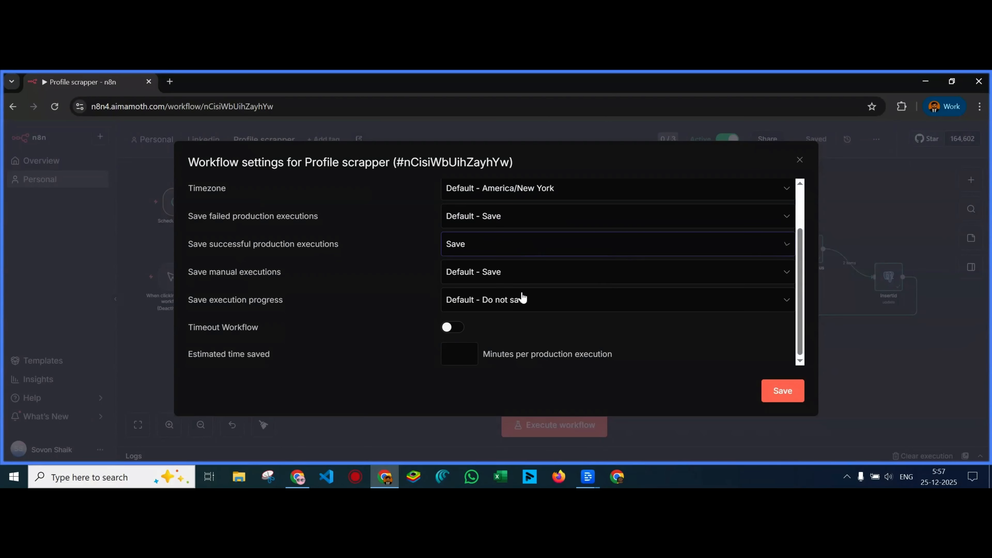
click(781, 391)
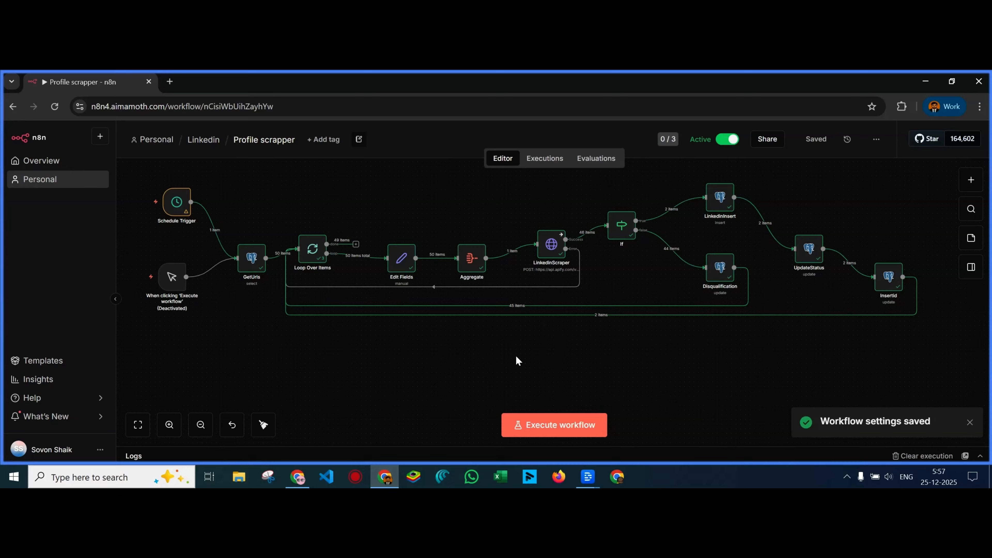
Switch to Supabase and examine the stored profile rows in the Linkedin table, including their row counts, ids and emails
click(305, 477)
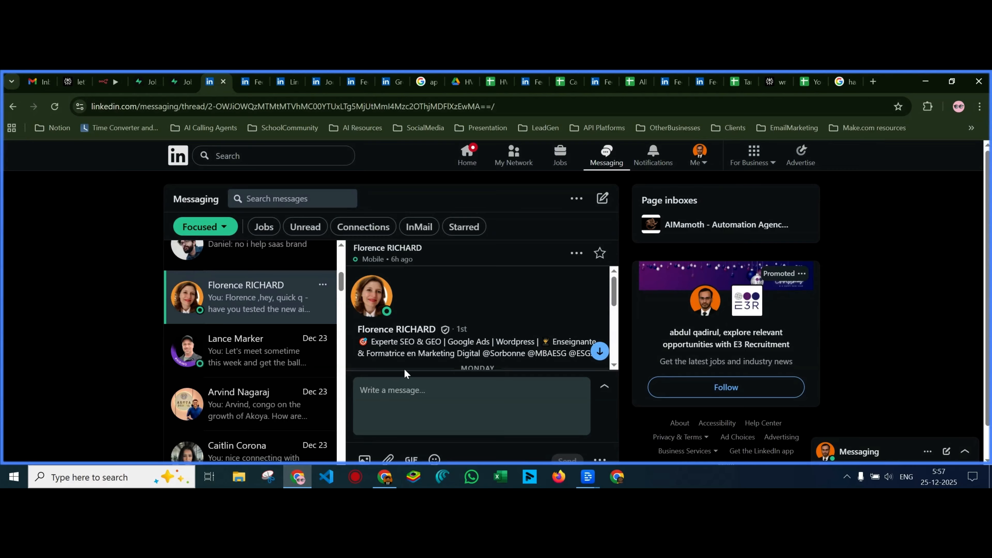
click(178, 82)
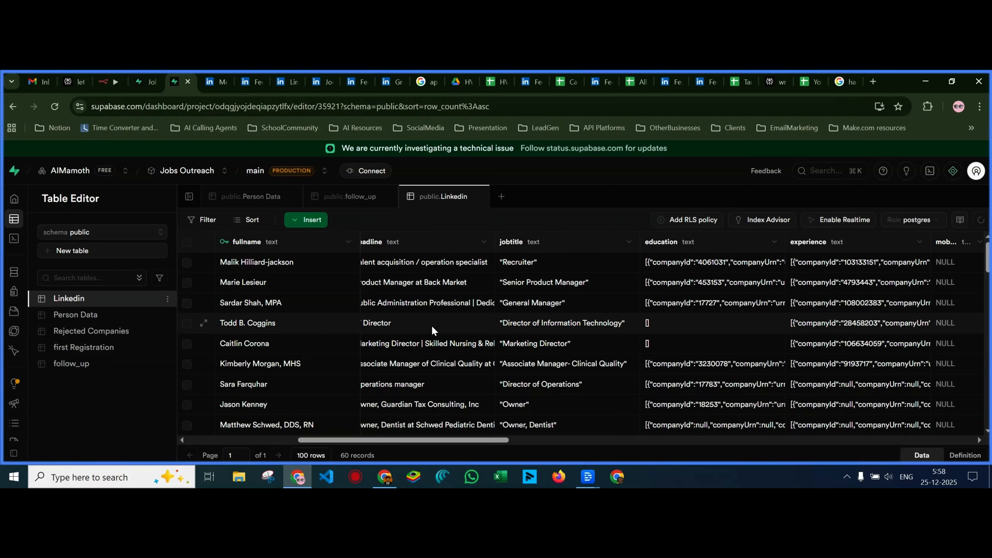
drag(483, 442, 307, 440)
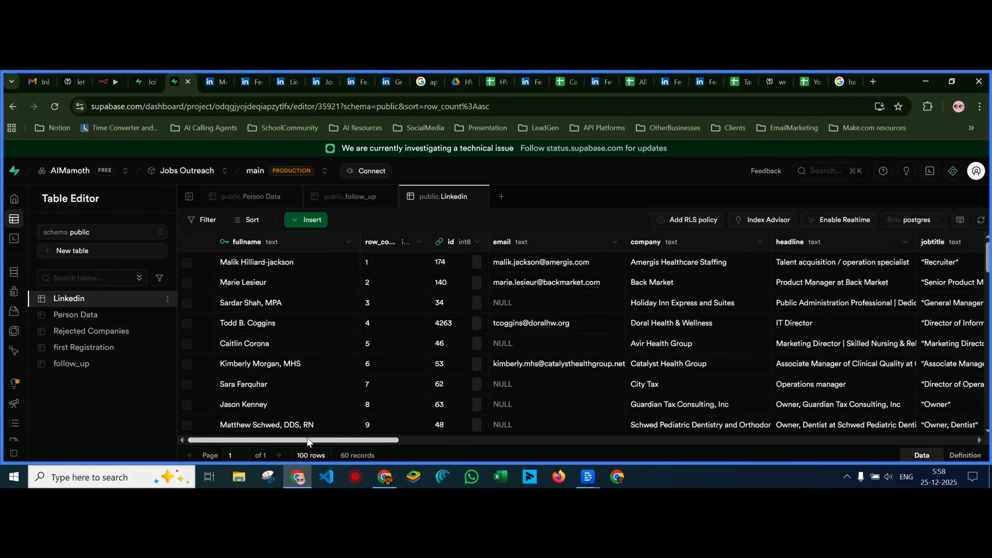
scroll(399, 315, down, 15)
scroll(398, 314, down, 10)
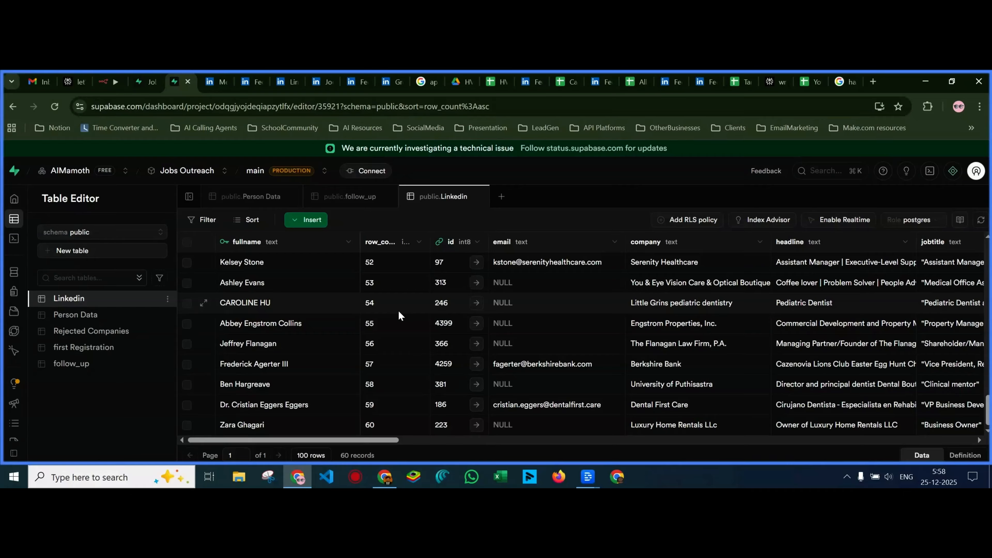
scroll(539, 389, up, 5)
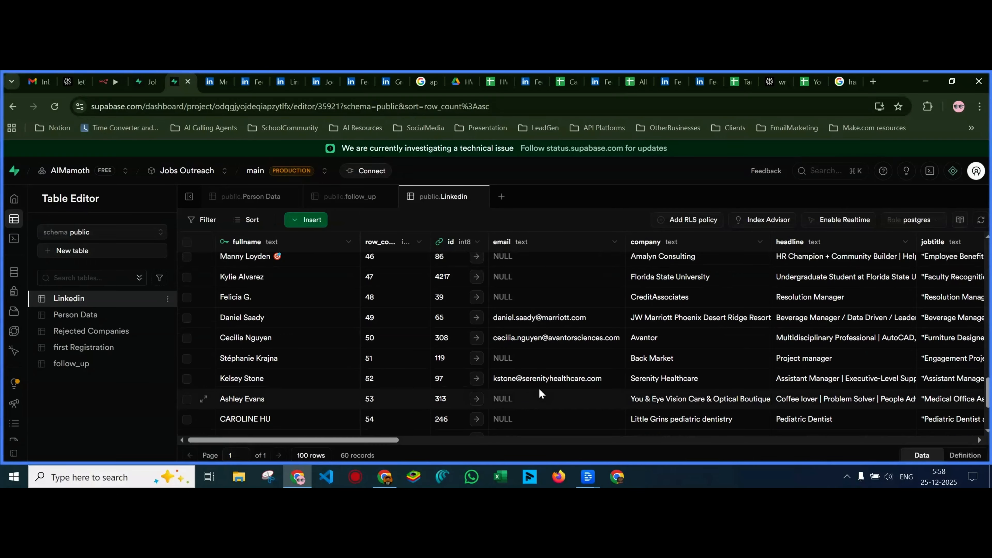
scroll(539, 388, up, 8)
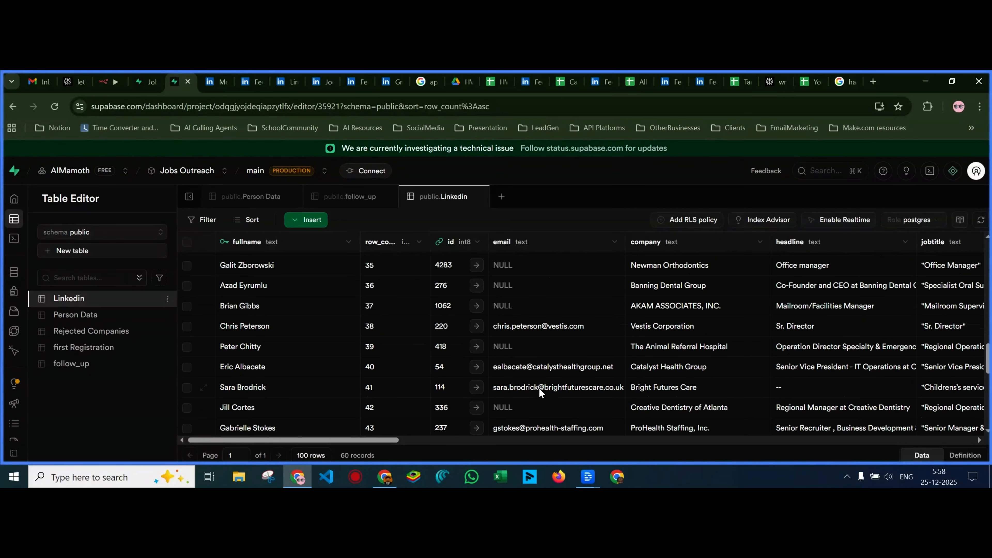
scroll(537, 386, up, 12)
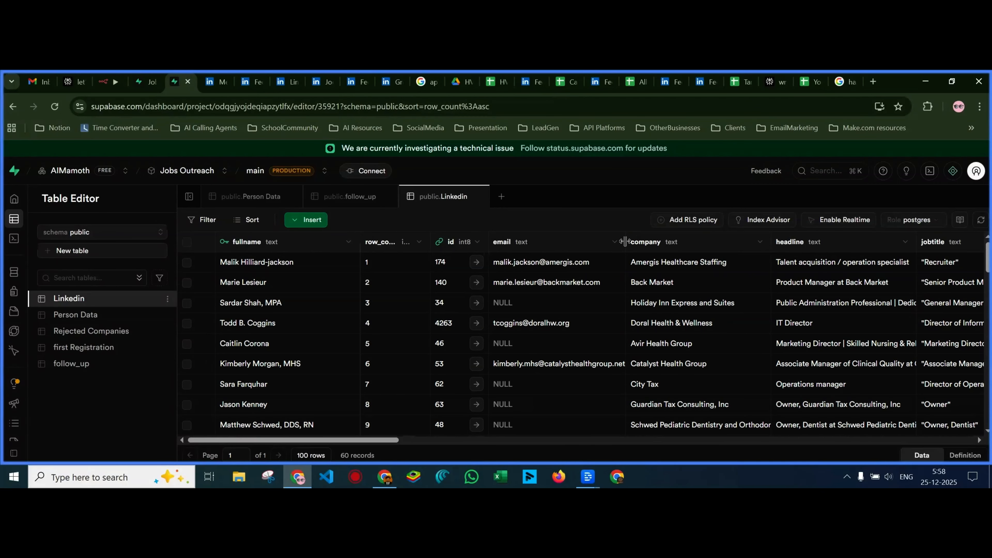
Widen the email and row_count columns of the Linkedin table slightly
drag(625, 242, 642, 244)
drag(643, 243, 635, 244)
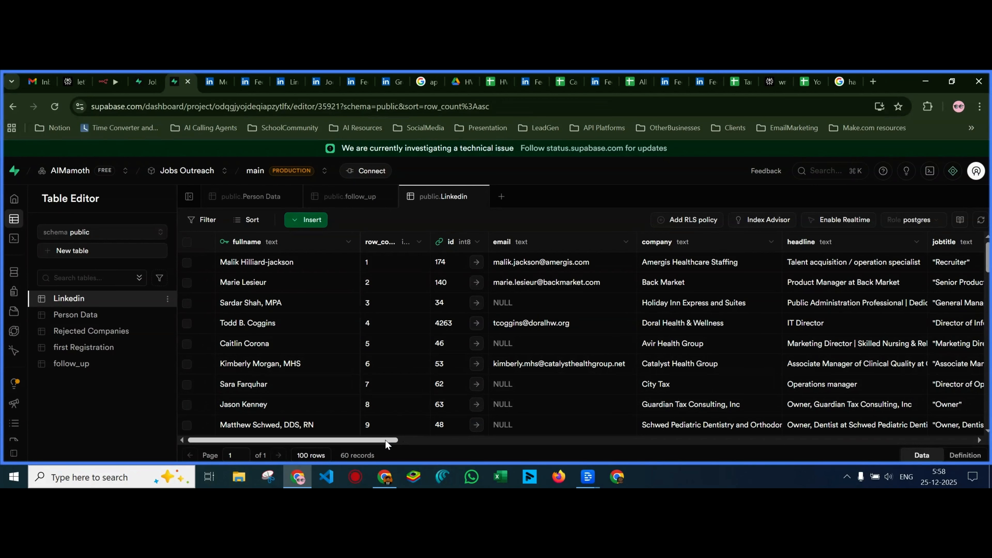
drag(385, 444, 964, 441)
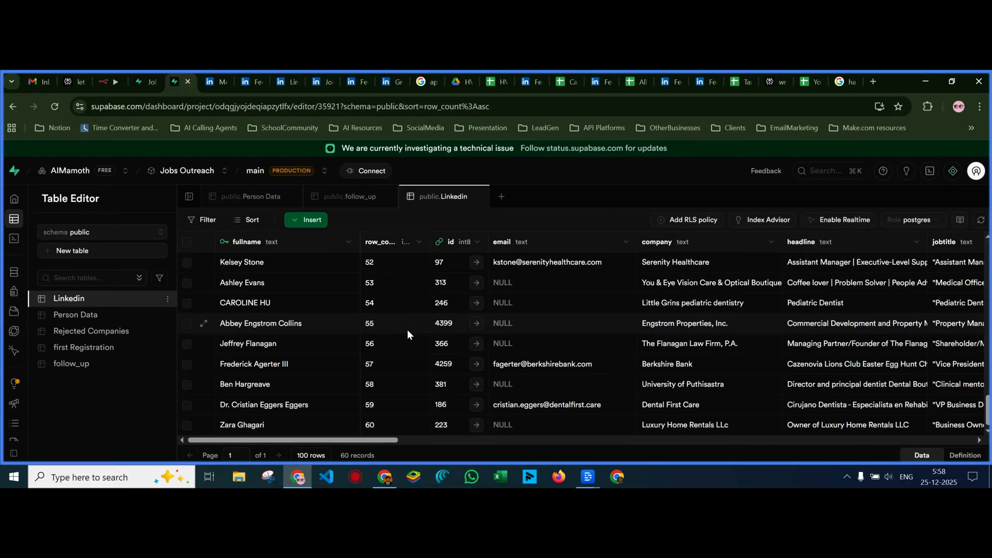
drag(430, 241, 446, 241)
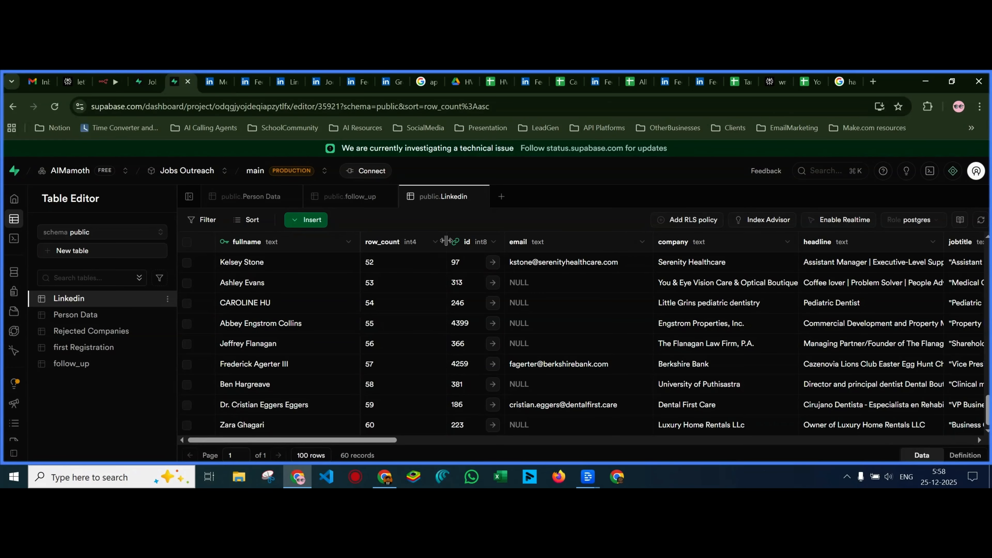
Look through the follow_up and Person Data tables and return to the Linkedin table
click(353, 197)
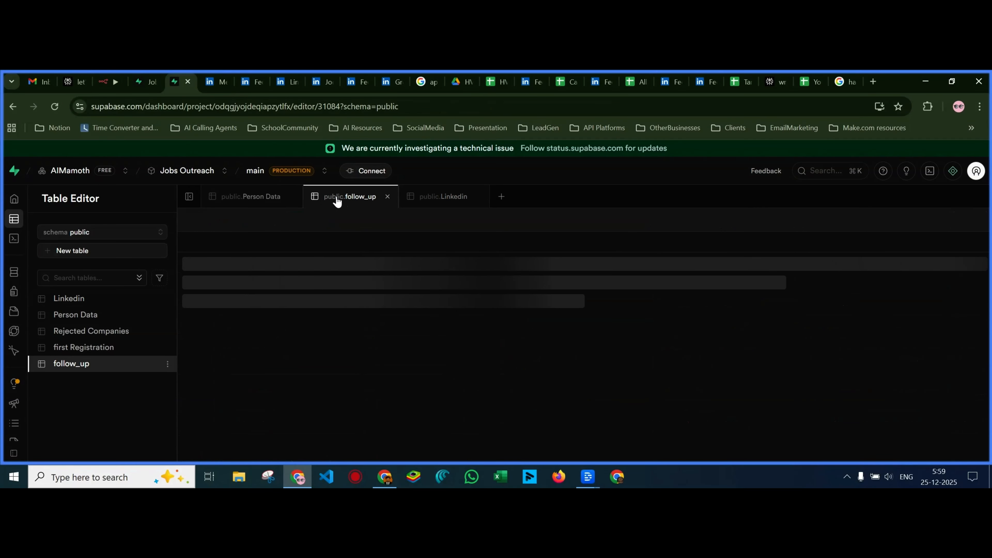
click(256, 198)
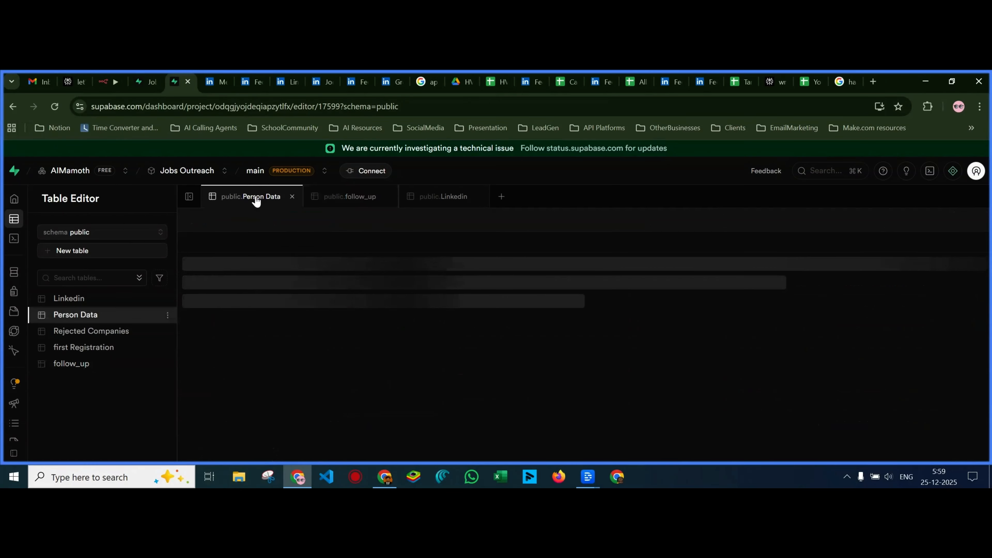
click(372, 198)
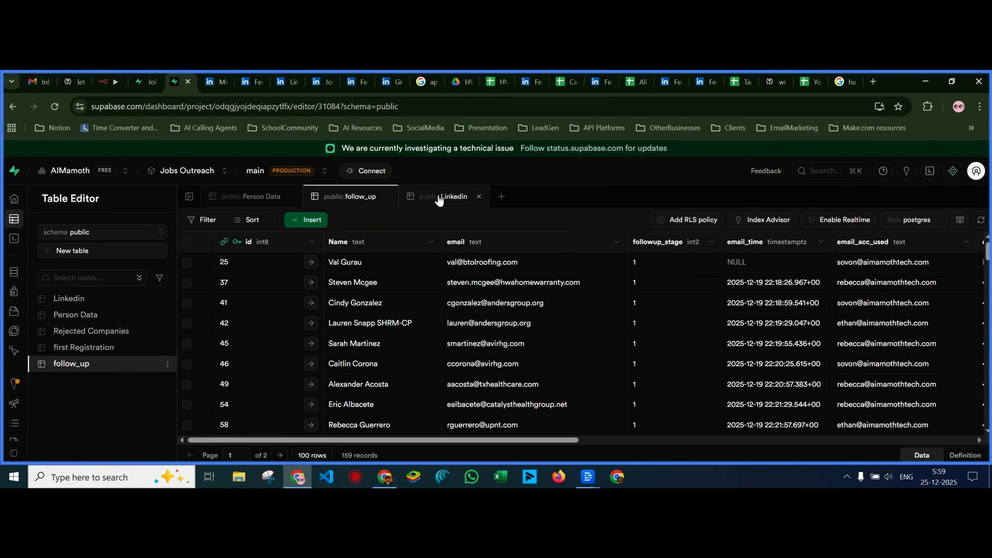
click(451, 196)
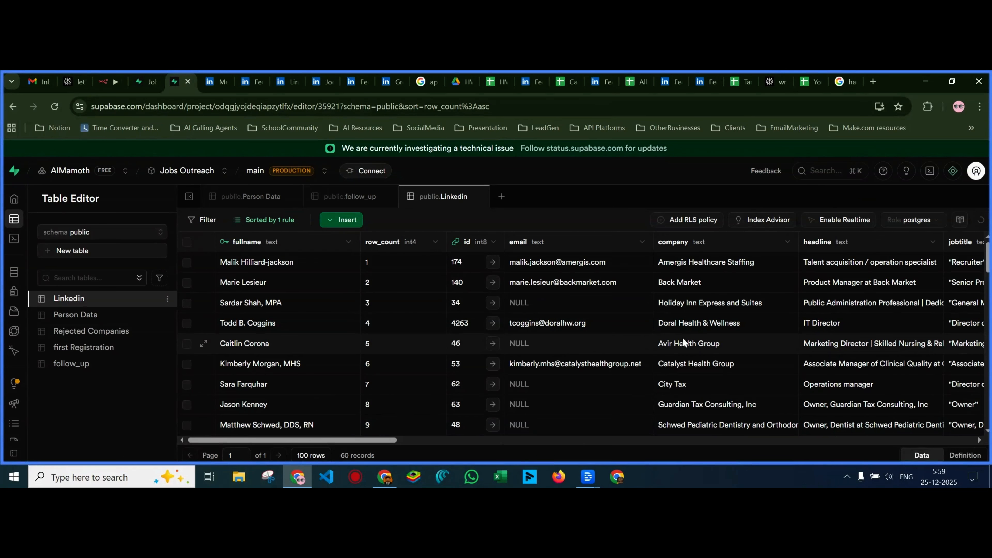